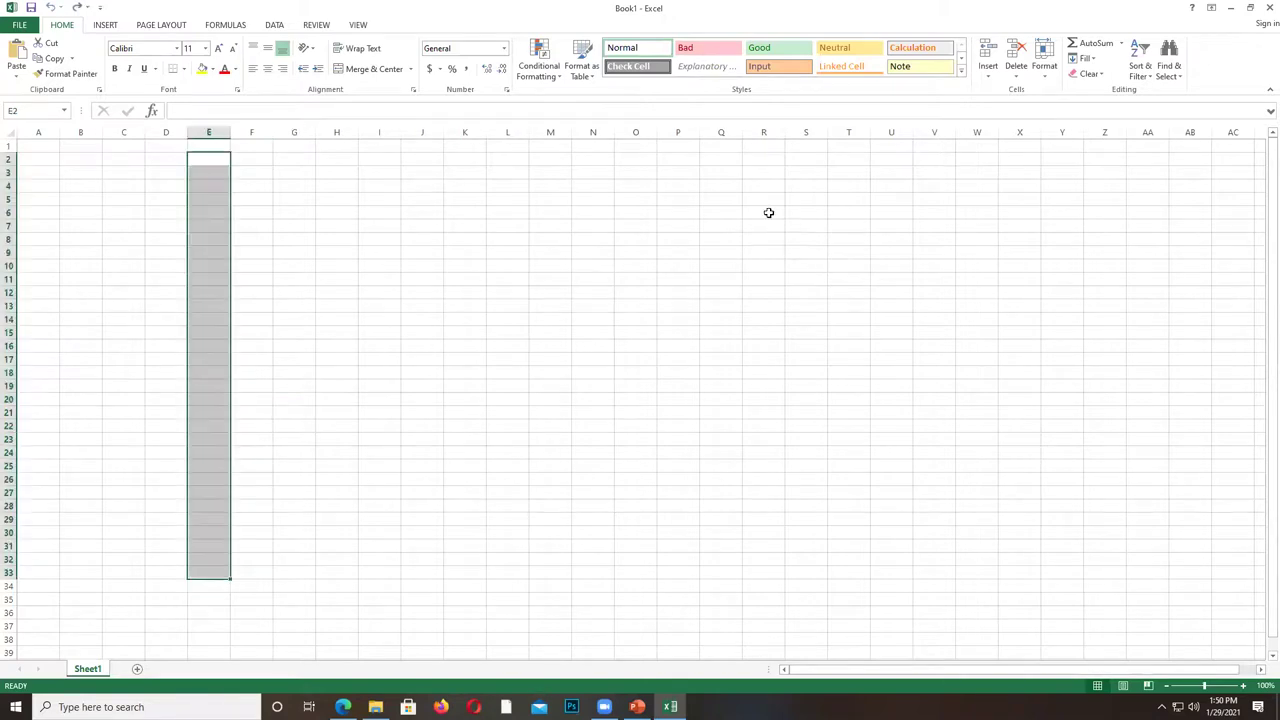
Fill cells O2:O36 and D18:Z18 with yellow to form a vertical and a horizontal axis.
left_click_drag(629, 160, 618, 615)
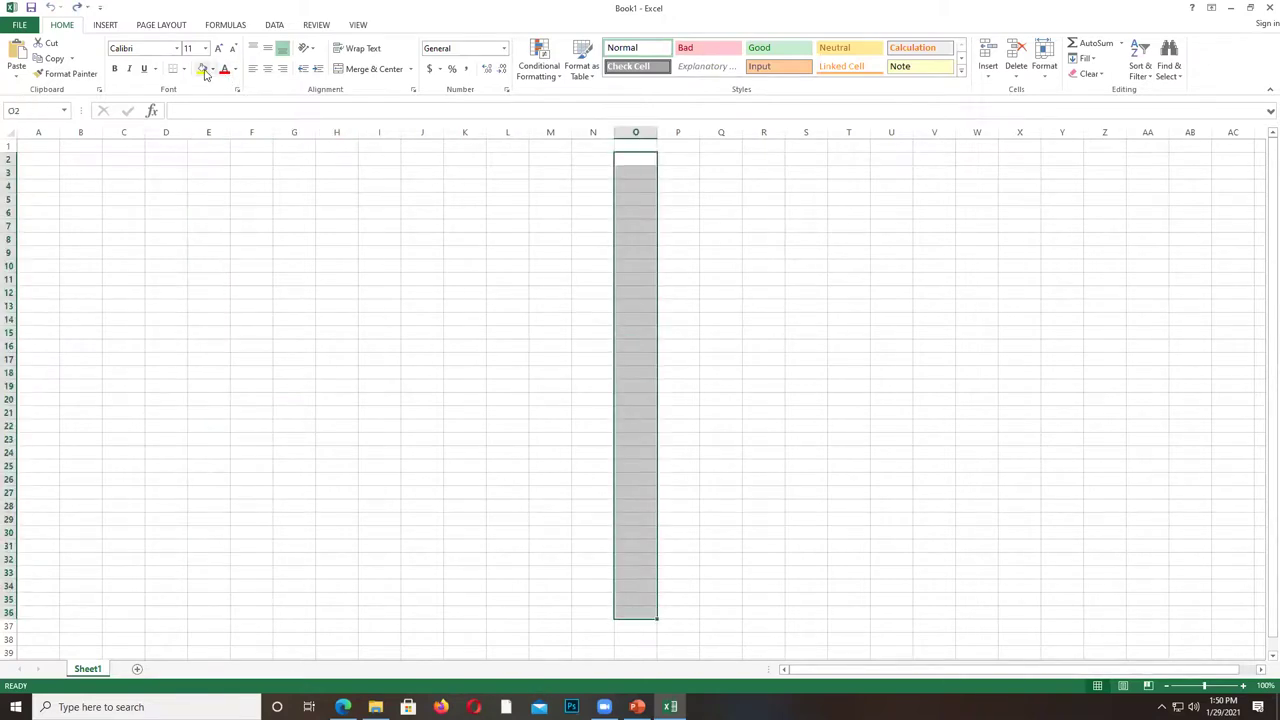
left_click(202, 68)
left_click_drag(170, 372, 1100, 372)
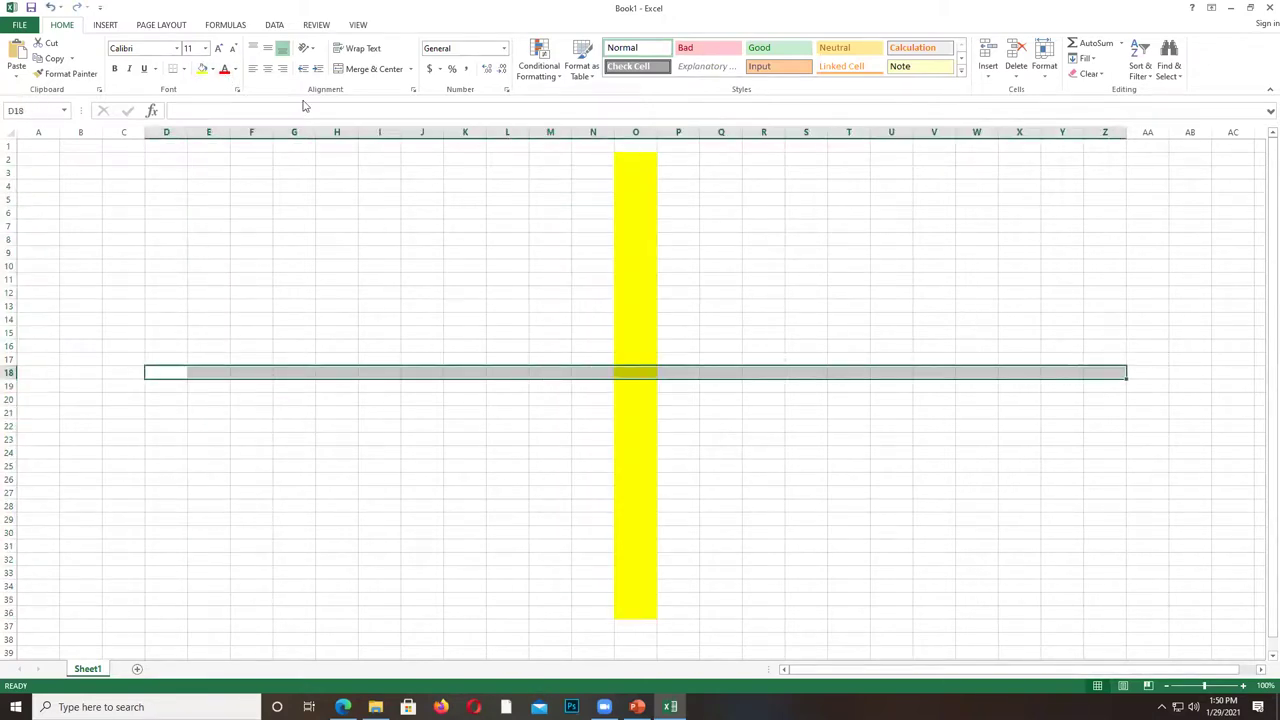
left_click(202, 68)
Enter 0 in cell O18, where the two filled axes cross.
left_click(688, 399)
left_click(718, 371)
left_click(677, 374)
left_click(631, 377)
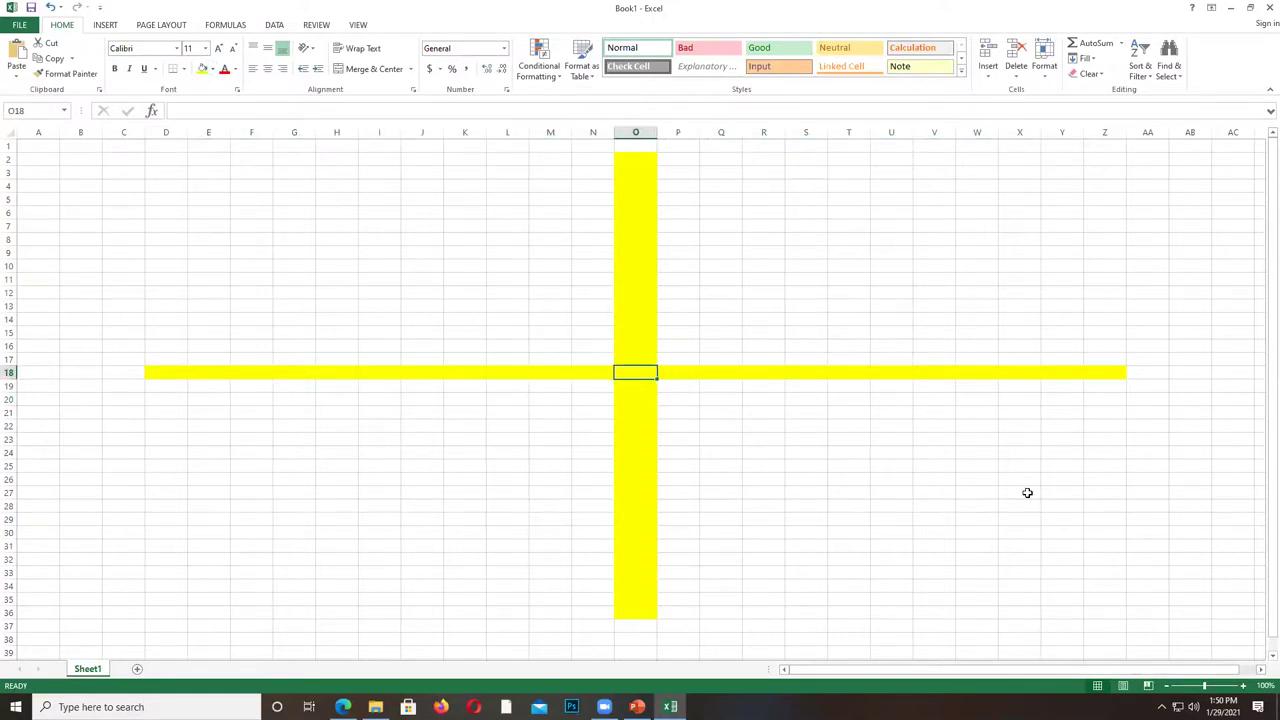
type("0")
key("Return")
Recolor the vertical axis, cells O2:O36, with the blue theme fill.
left_click_drag(677, 374, 1094, 380)
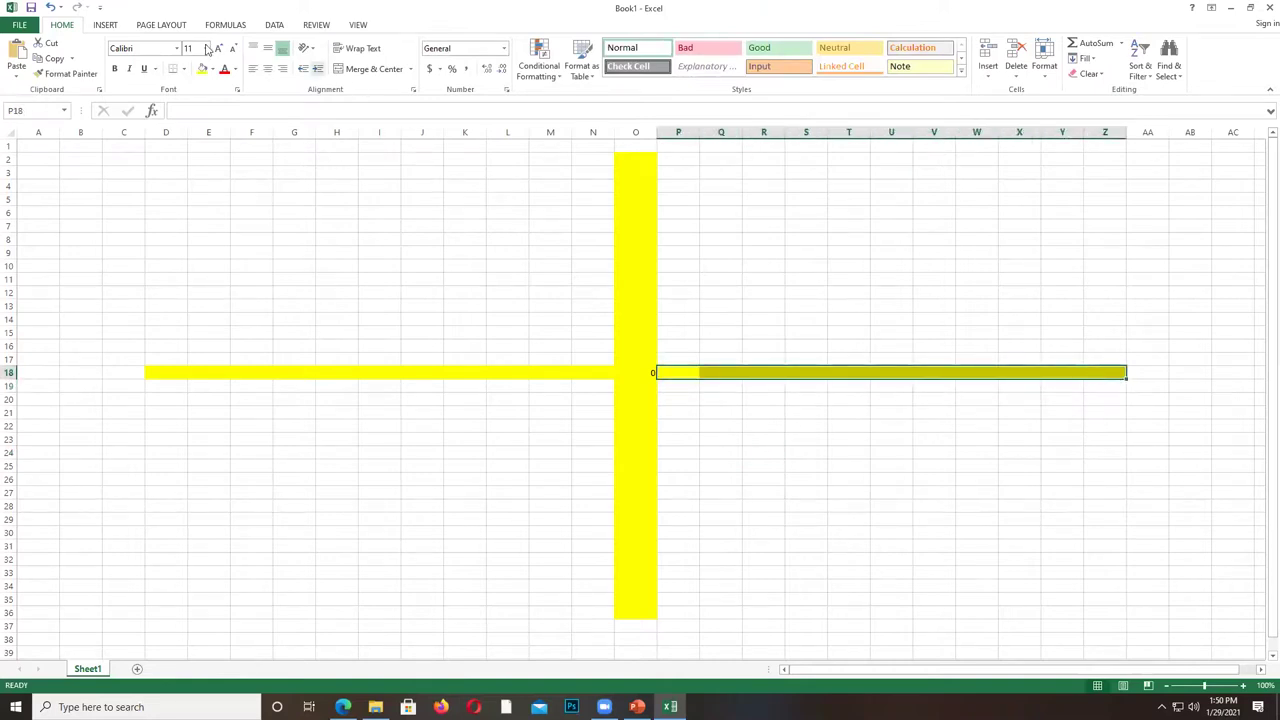
left_click(234, 383)
left_click_drag(154, 372, 1035, 372)
left_click_drag(637, 160, 620, 613)
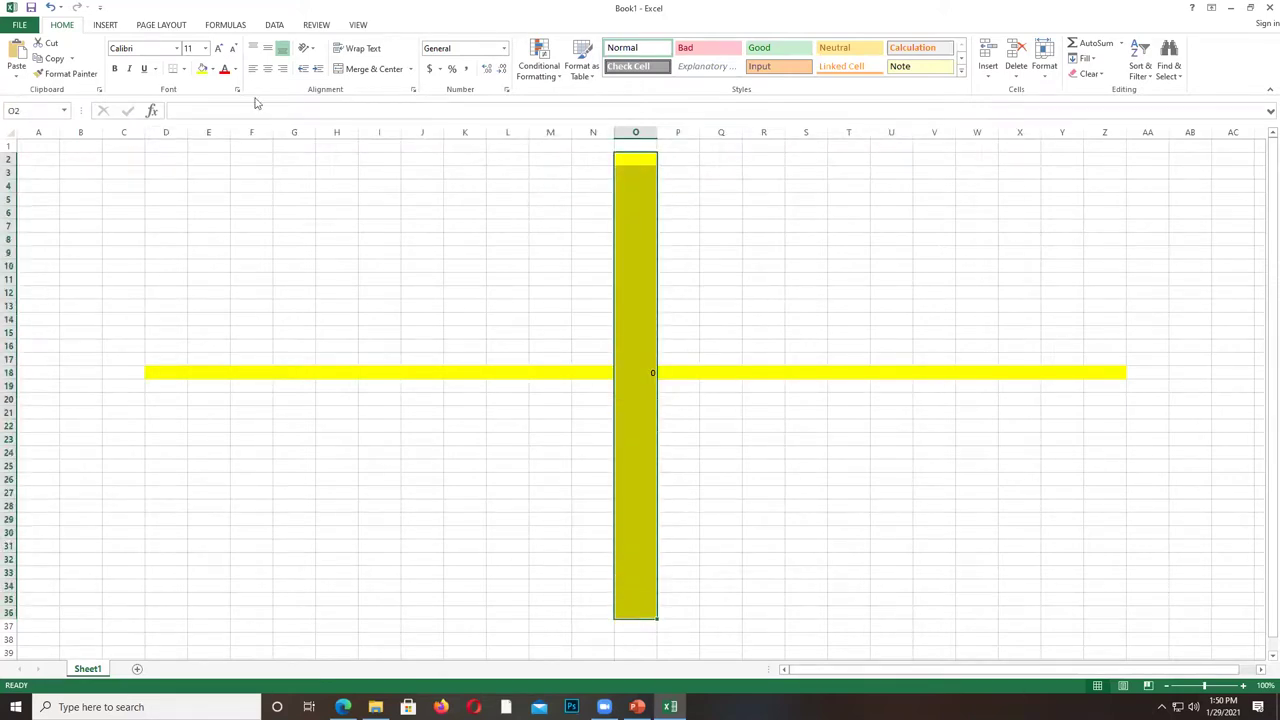
left_click(212, 69)
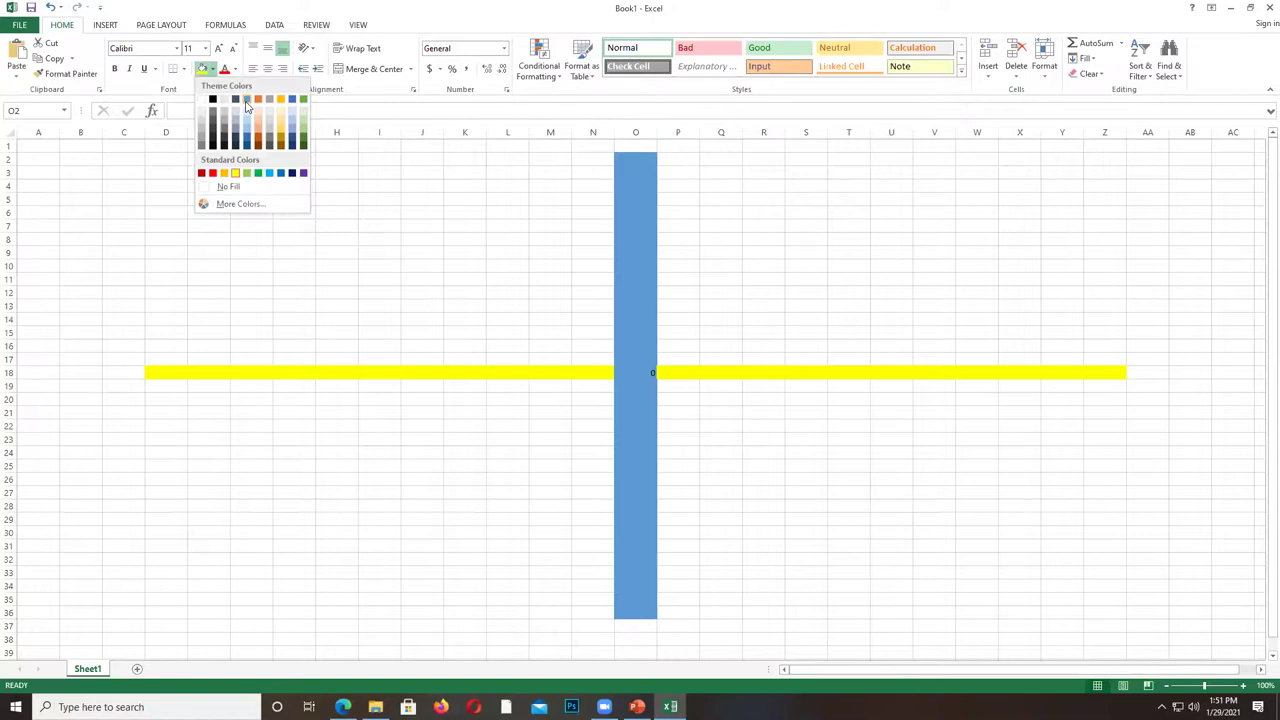
left_click(247, 107)
Center the 0 in cell O18 horizontally and fill that cell with orange.
left_click(635, 373)
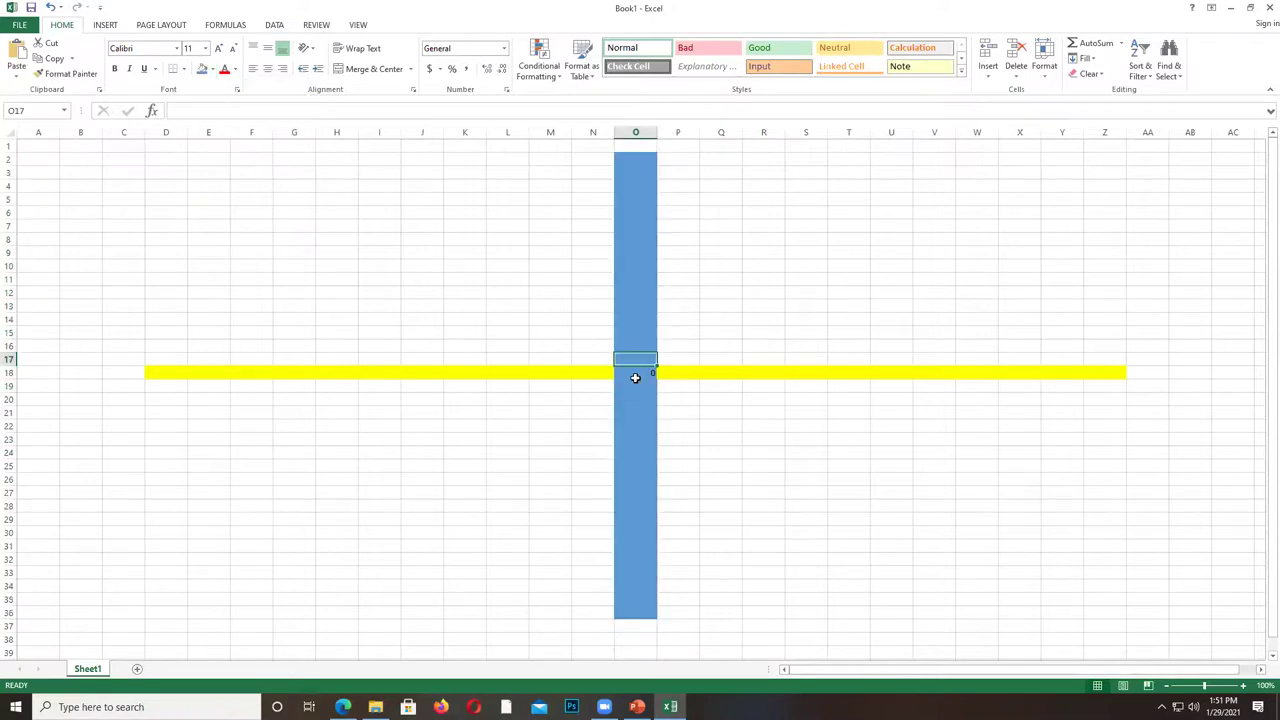
left_click(267, 69)
left_click(643, 356)
left_click(641, 372)
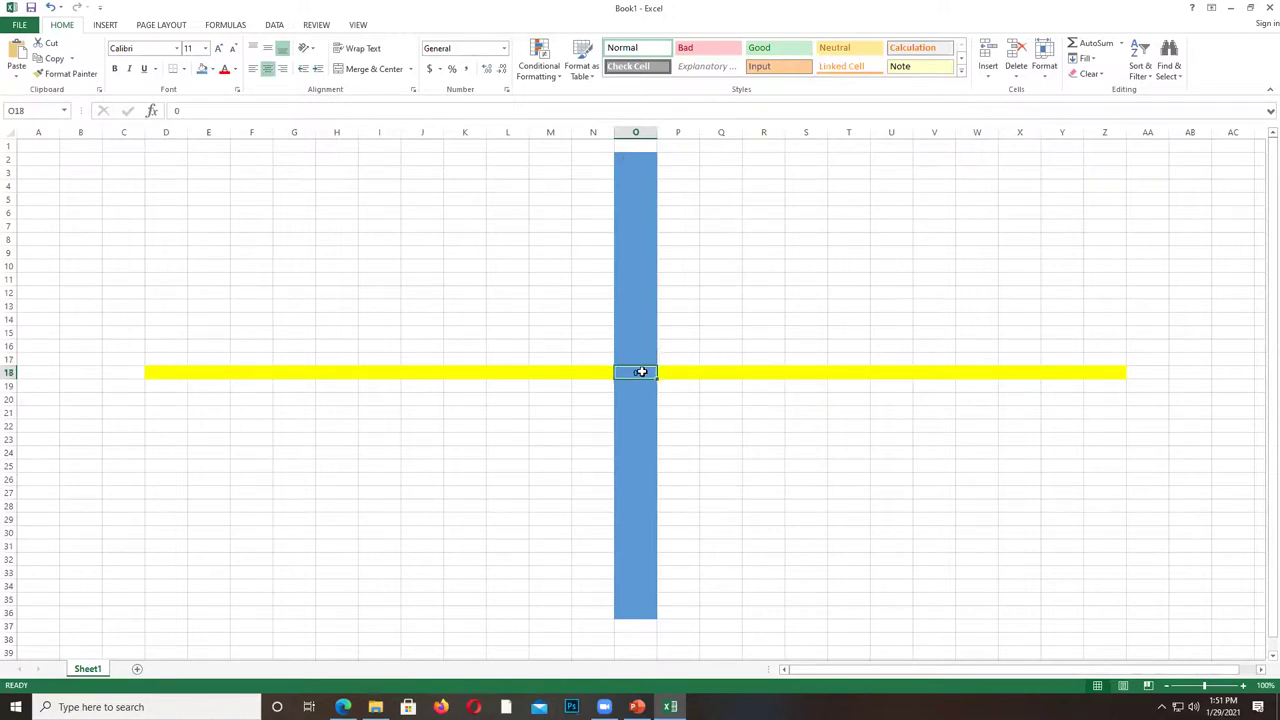
left_click(212, 69)
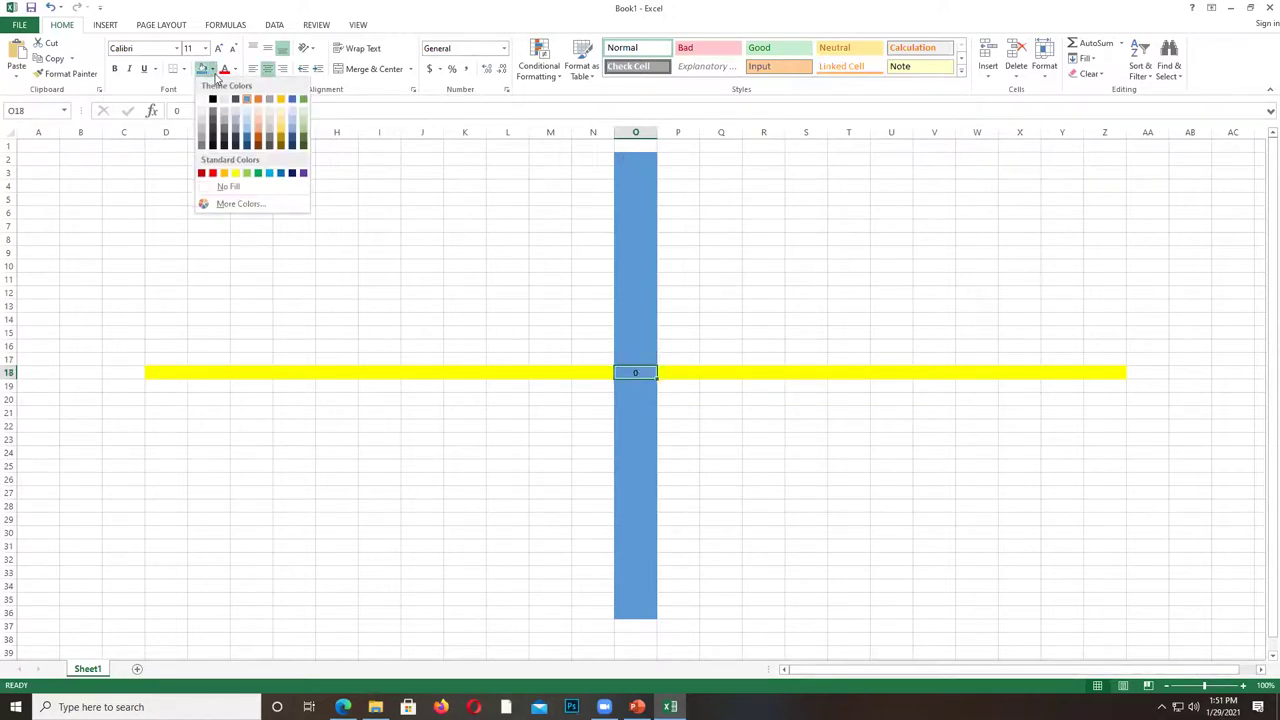
left_click(262, 100)
left_click(800, 386)
left_click(706, 360)
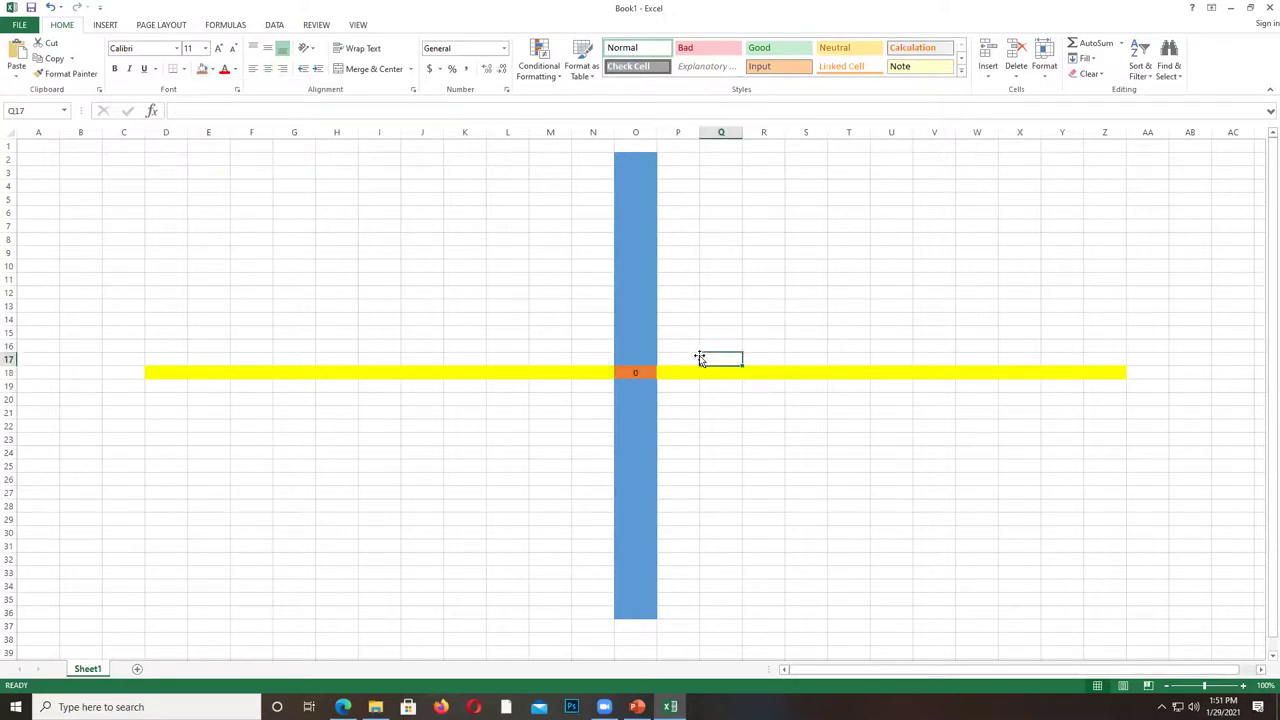
Label the axes by entering x in cell AA18 and y in cell O1.
left_click(960, 202)
left_click(887, 180)
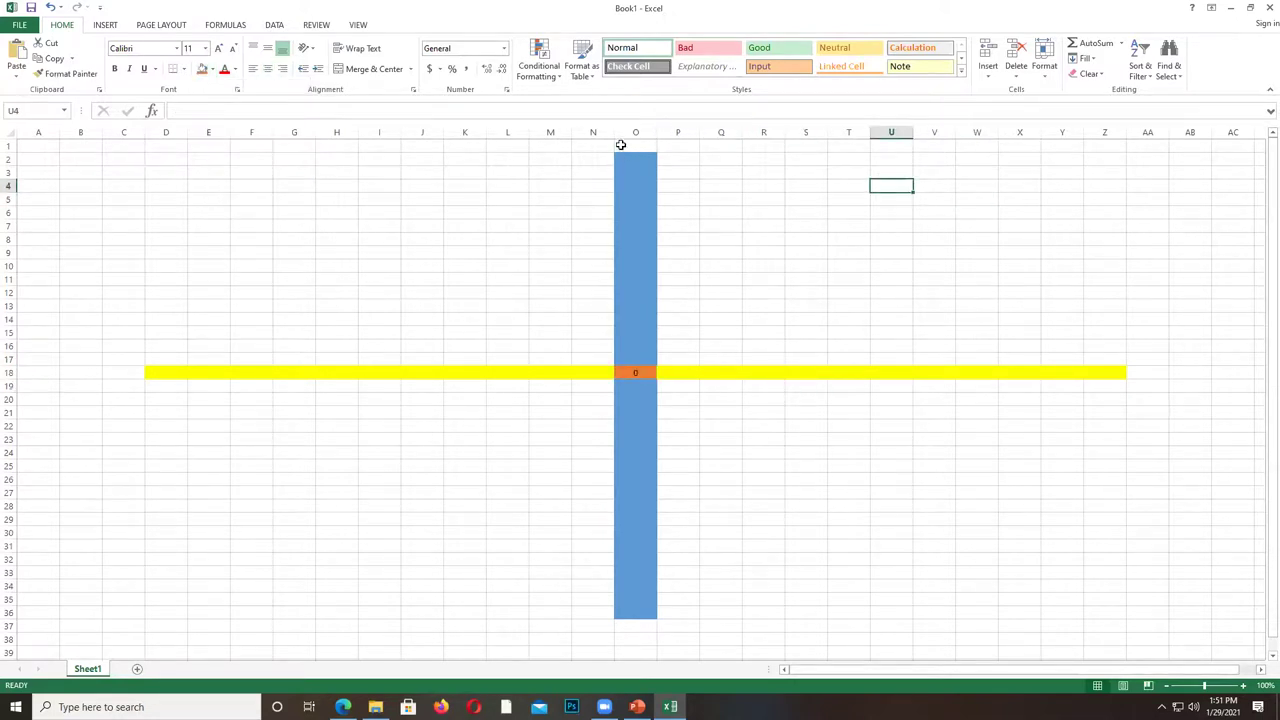
left_click(1150, 374)
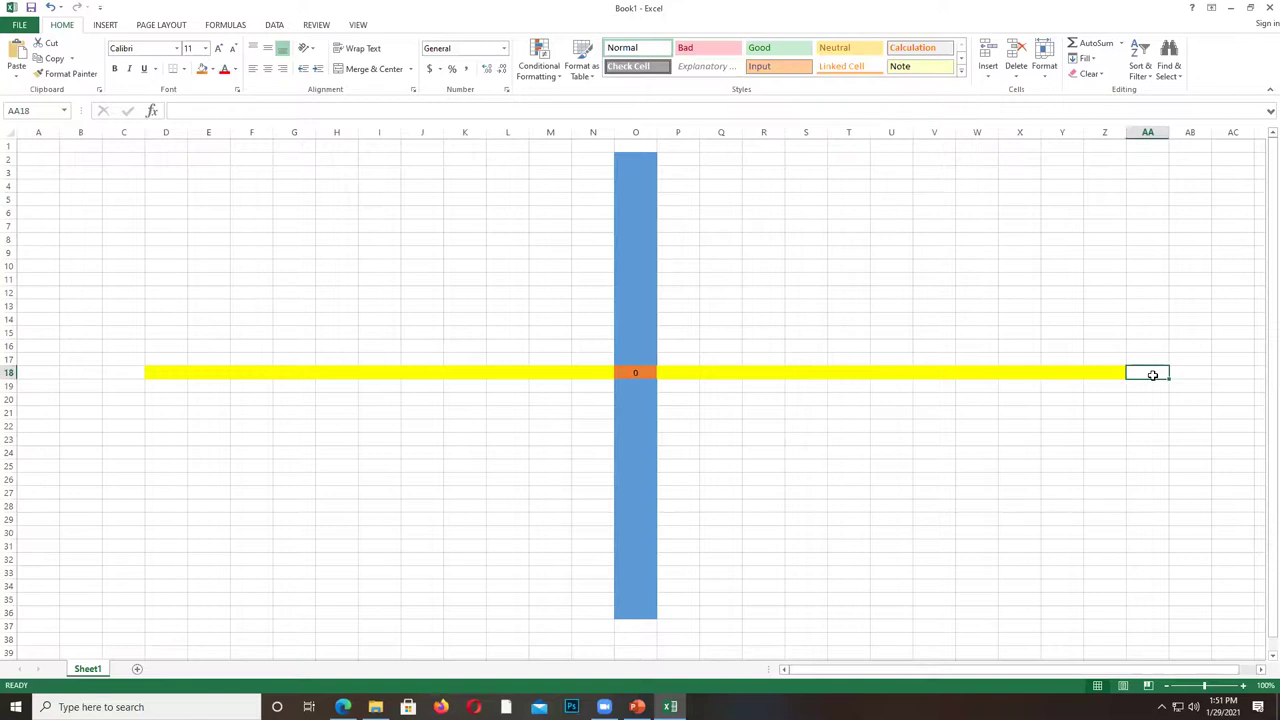
left_click(634, 150)
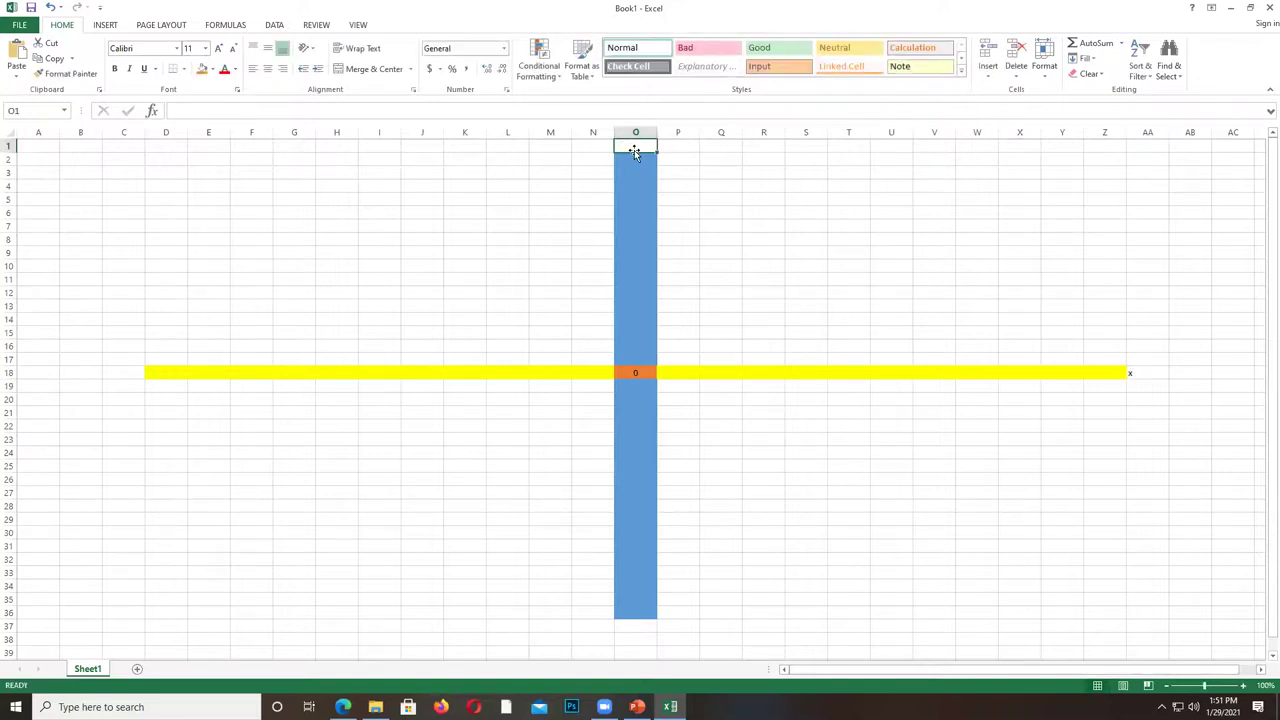
type("y")
left_click(677, 226)
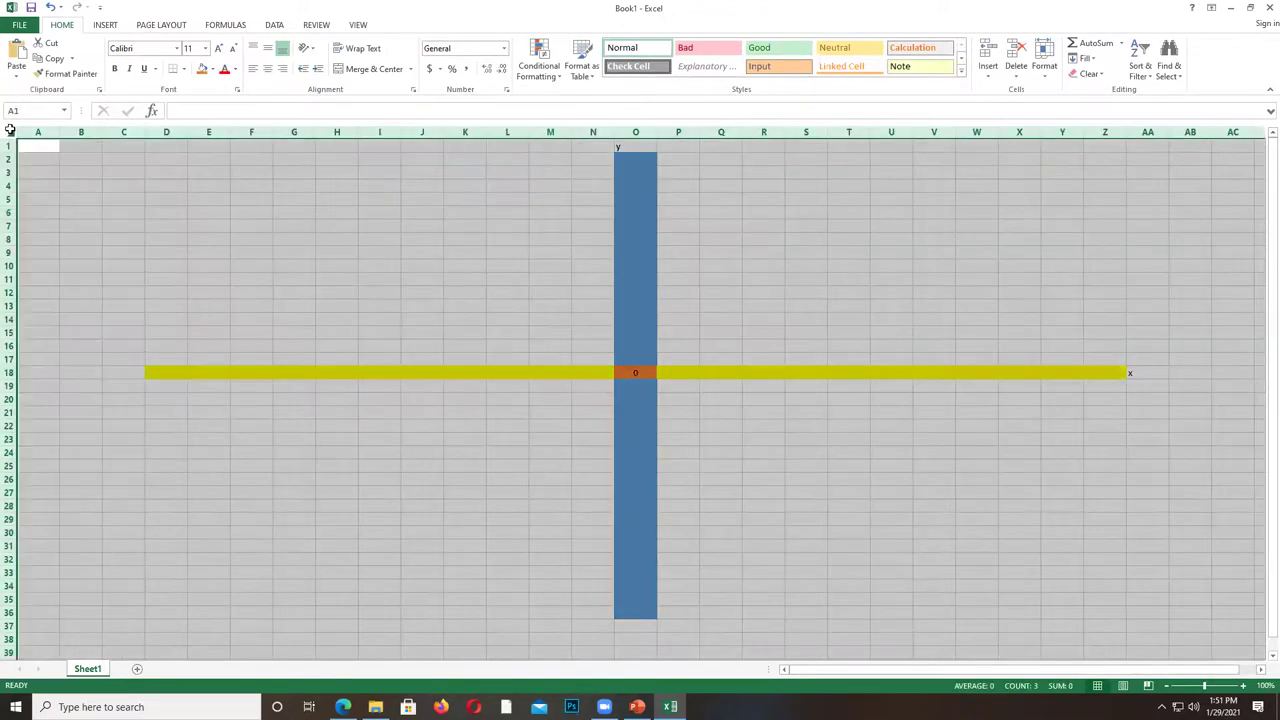
left_click(8, 131)
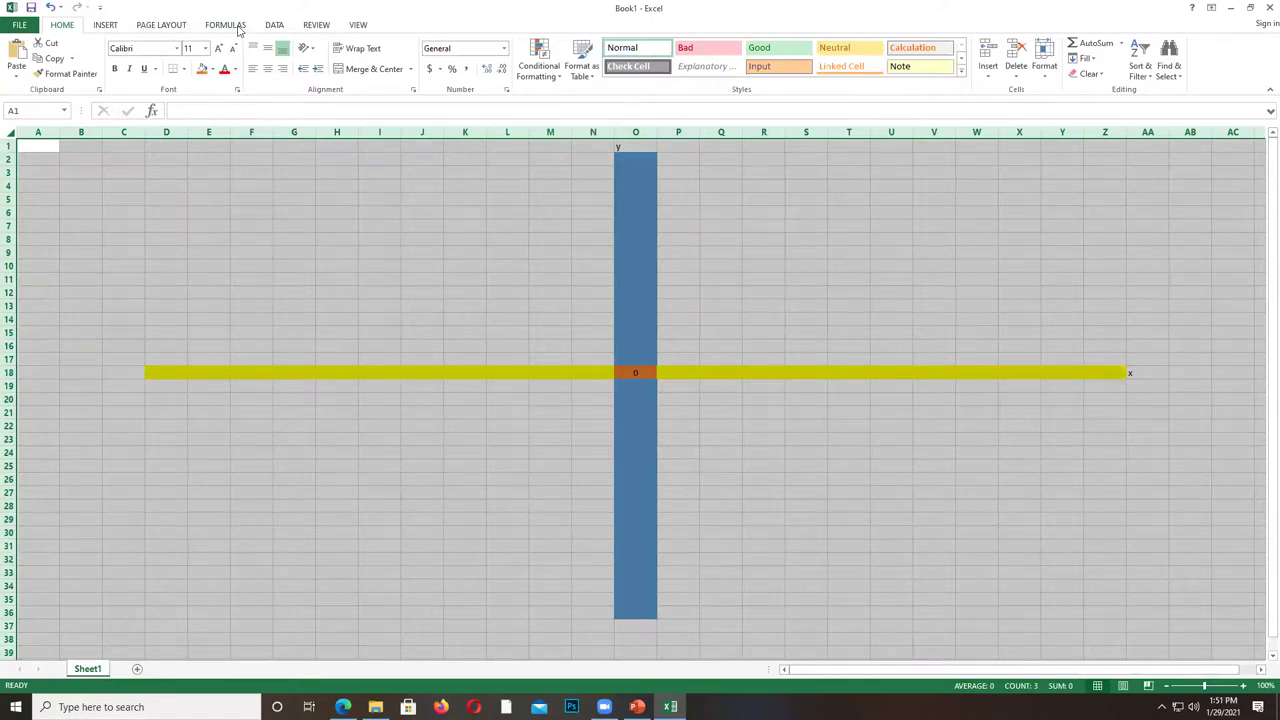
left_click(1044, 72)
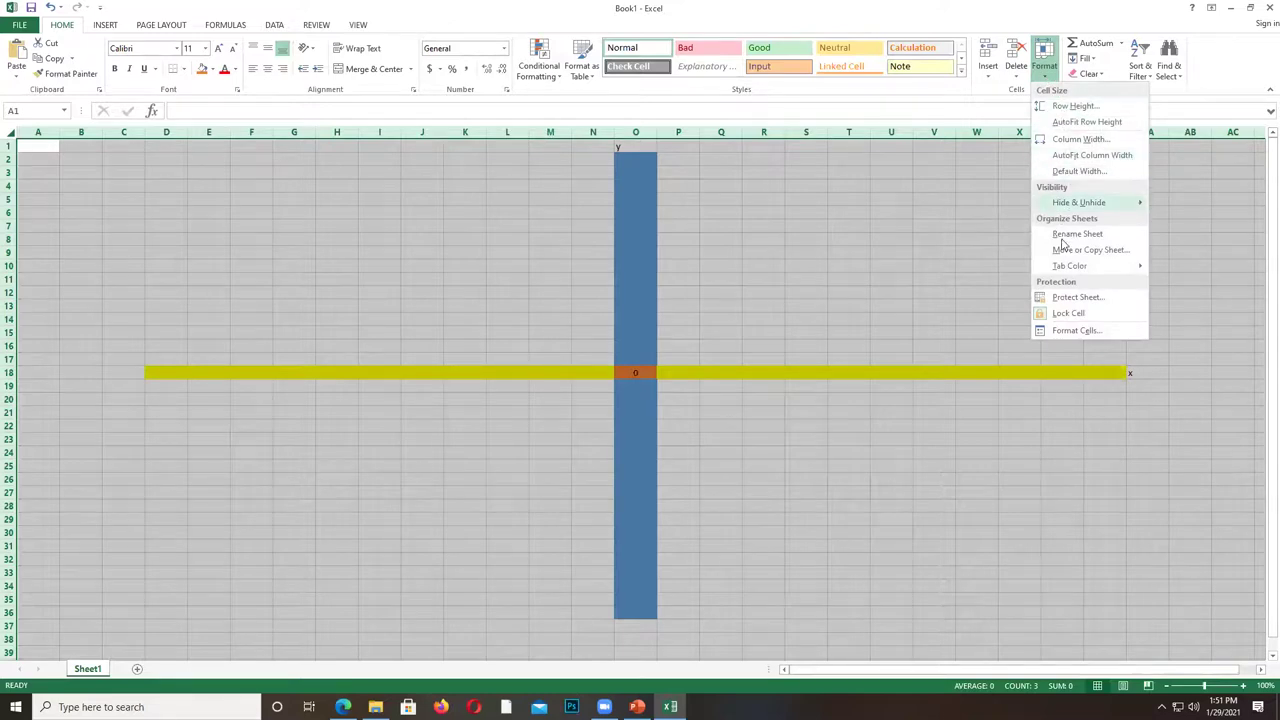
key("Escape")
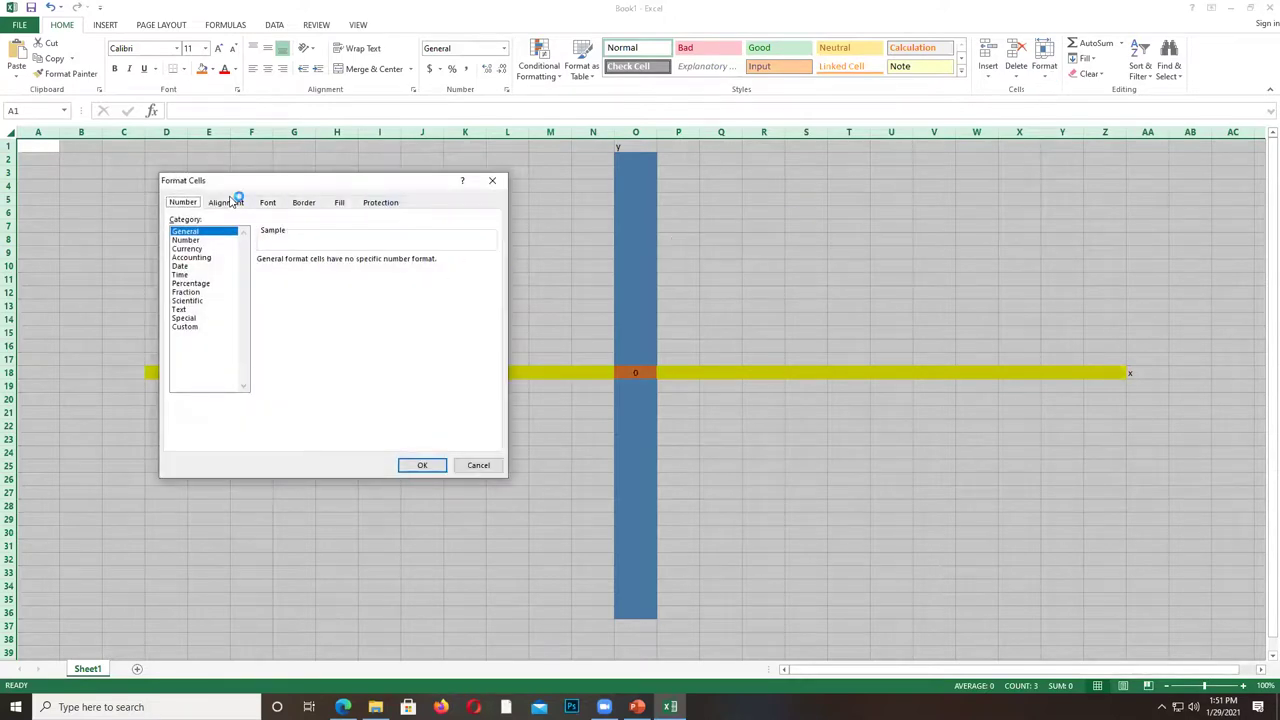
left_click(233, 201)
left_click(271, 202)
left_click(306, 202)
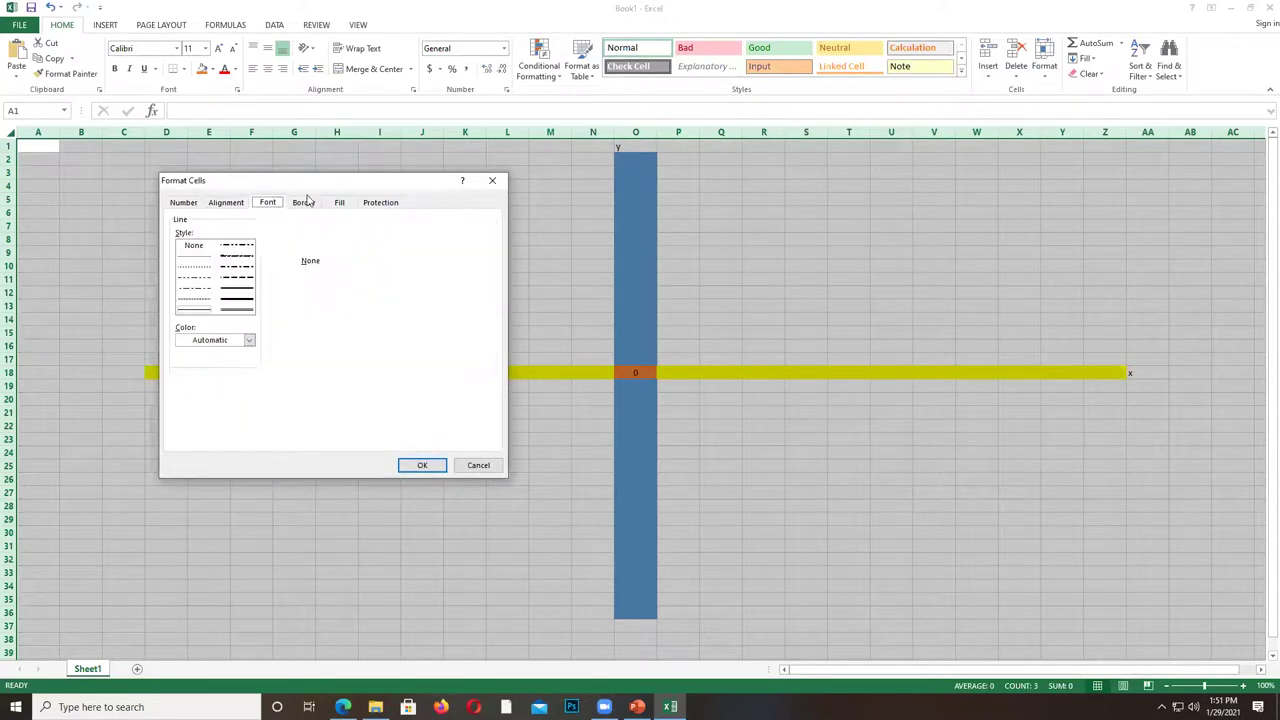
left_click(384, 203)
left_click(492, 180)
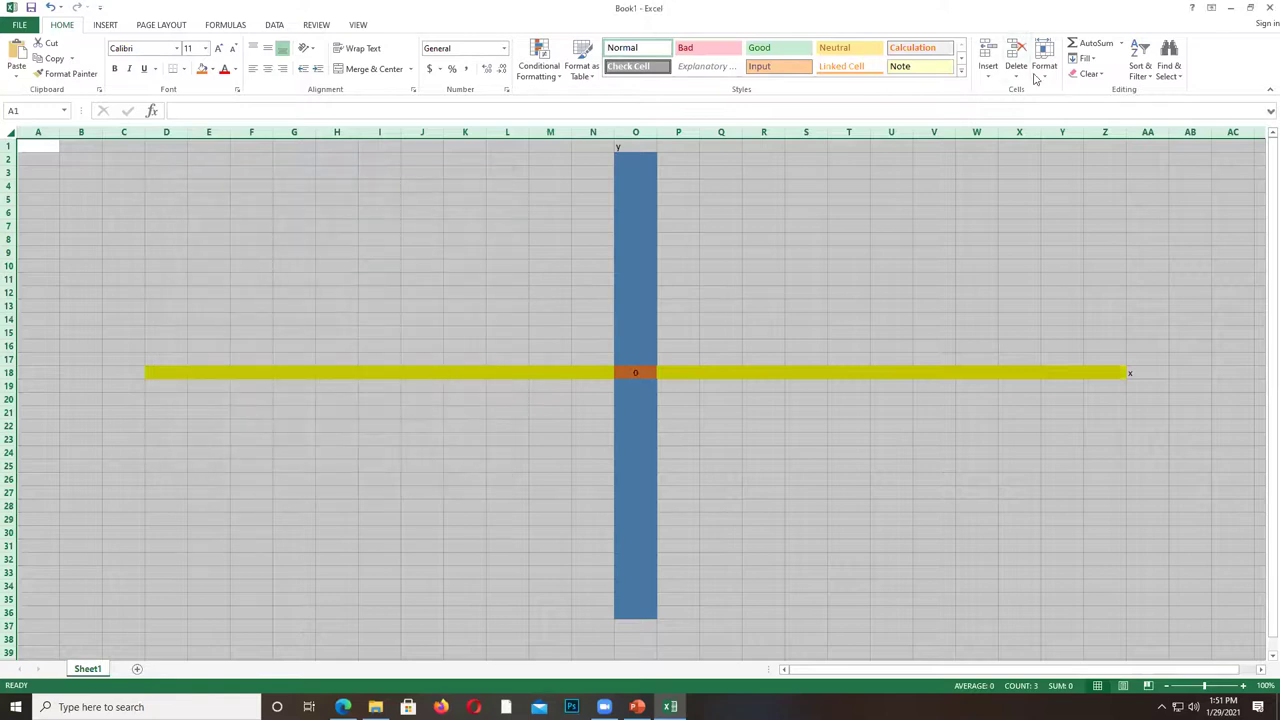
left_click(1040, 70)
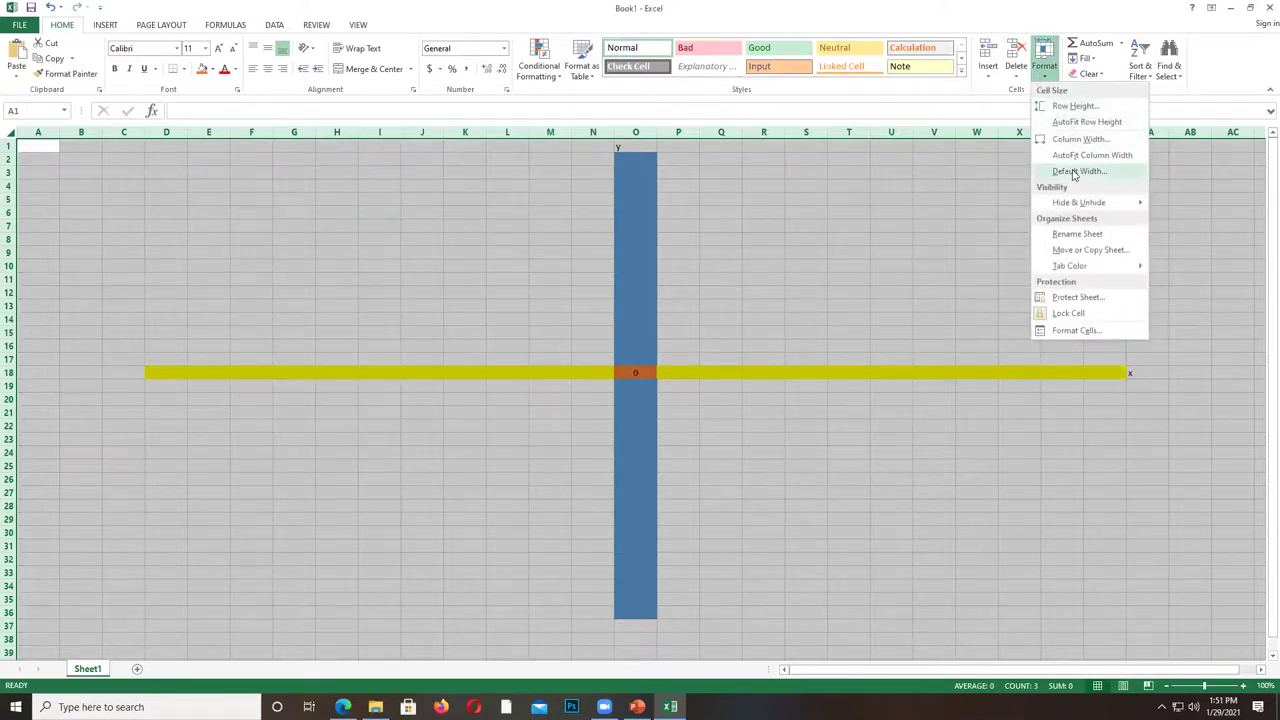
left_click(1076, 106)
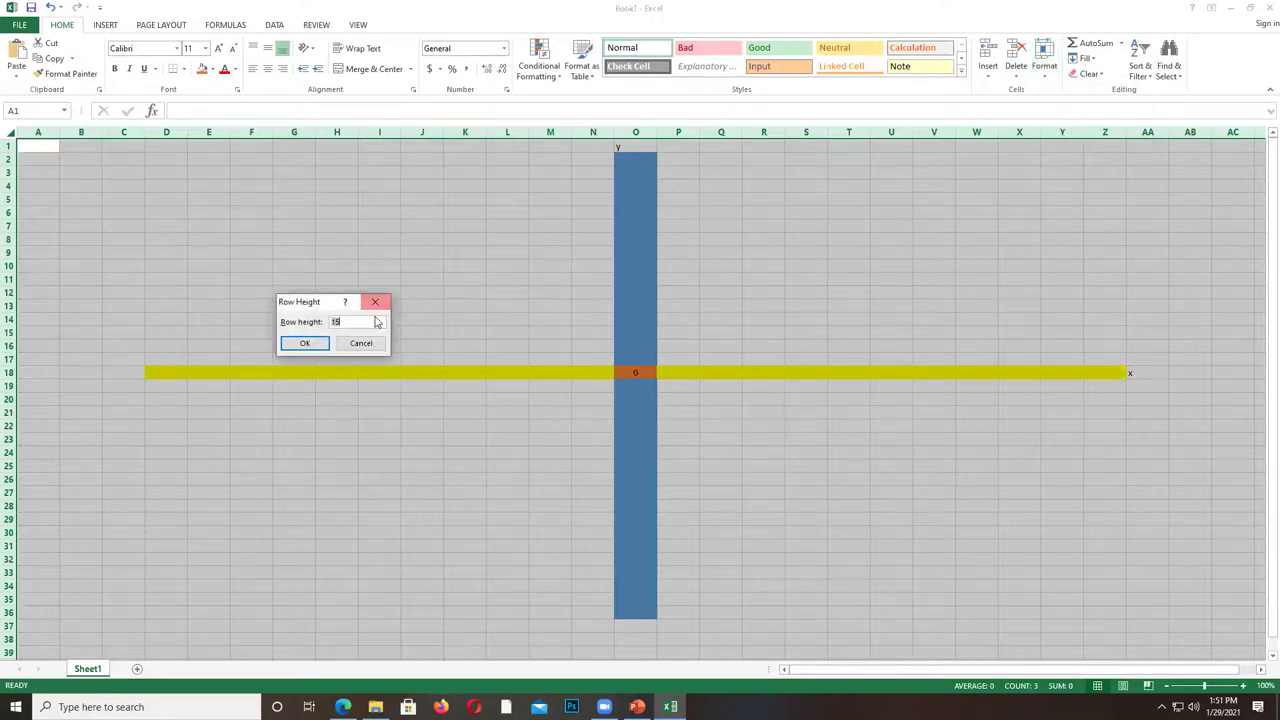
left_click(361, 343)
Widen all columns of the sheet by giving them a larger column width.
left_click(1050, 78)
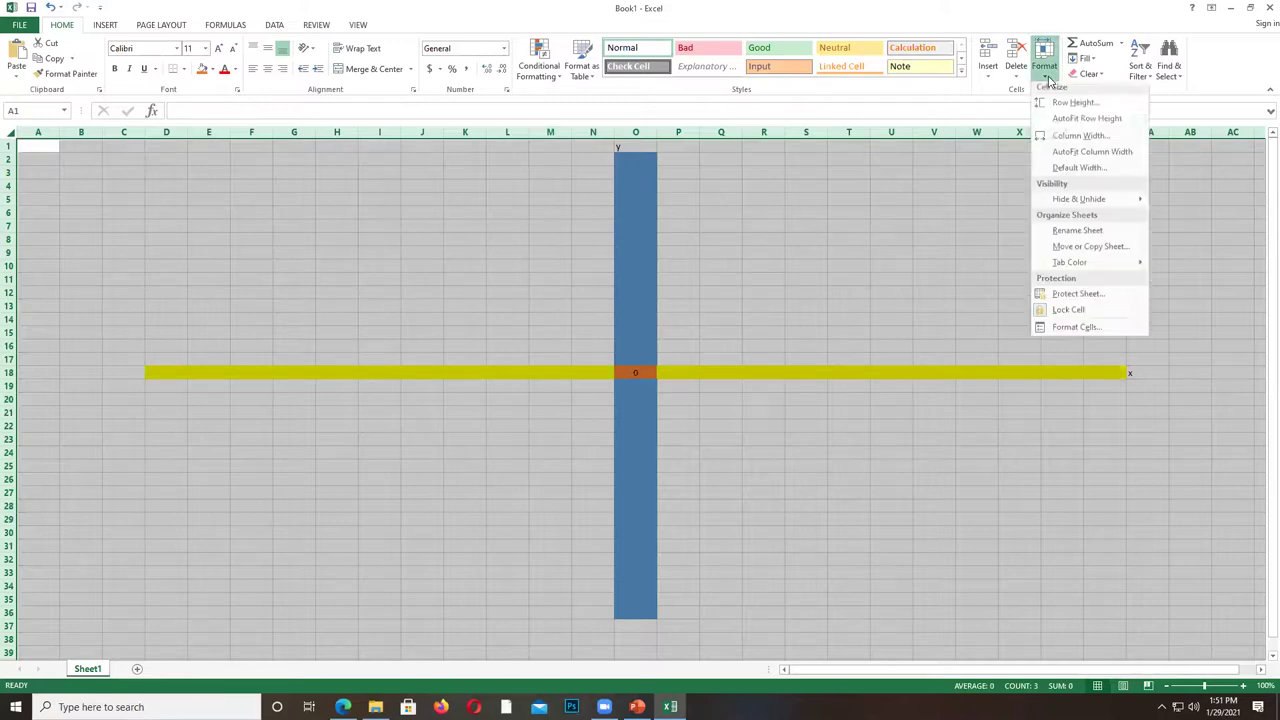
left_click(1064, 142)
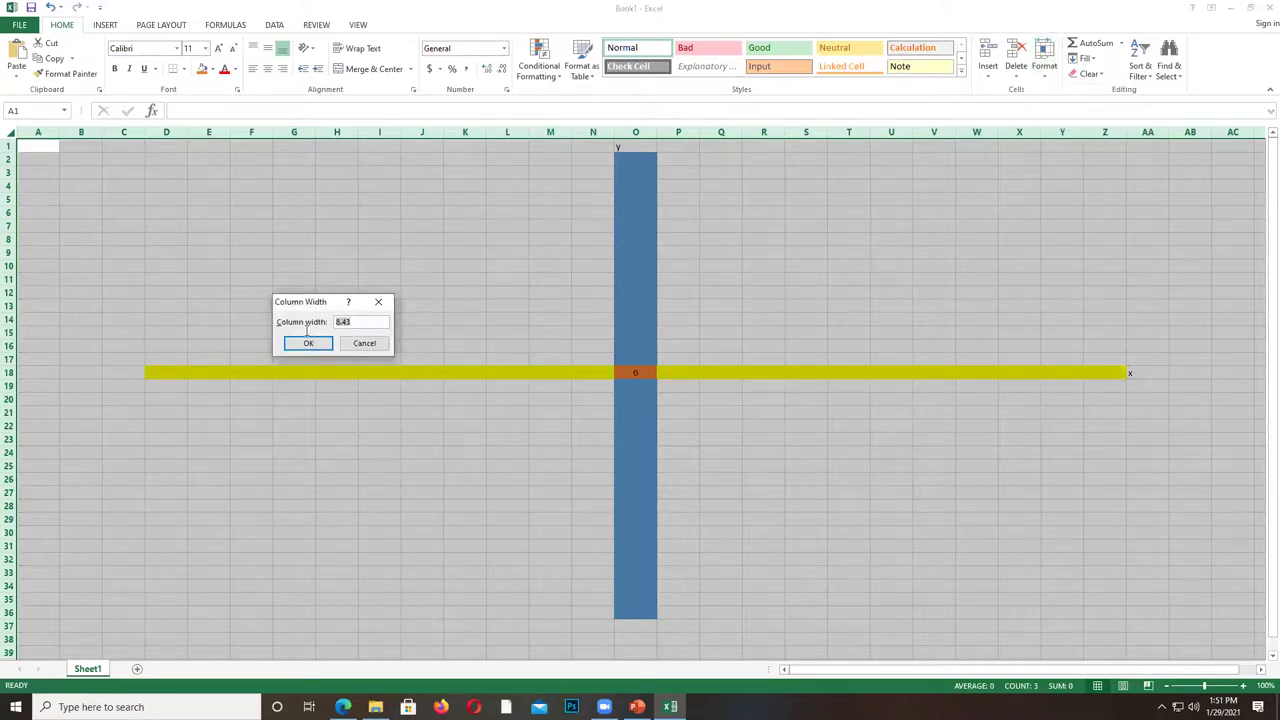
key("Return")
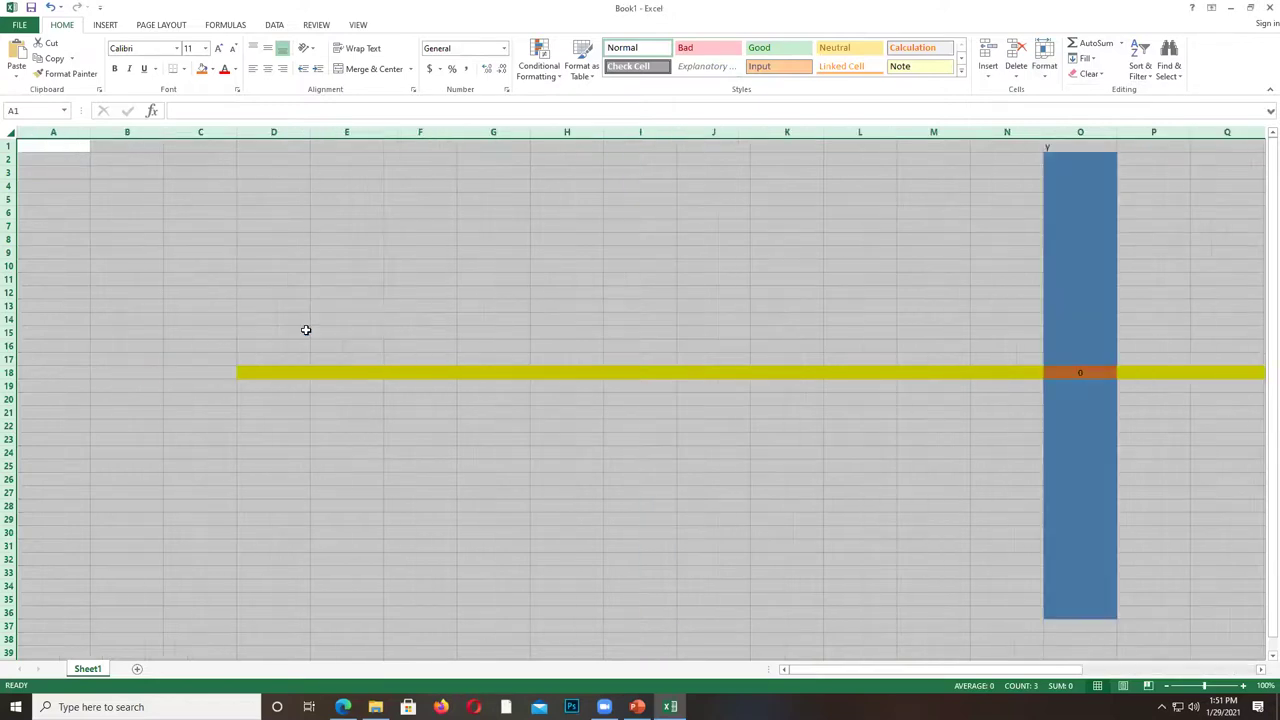
left_click(675, 529)
scroll(700, 560, "down", 2)
scroll(703, 566, "up", 2)
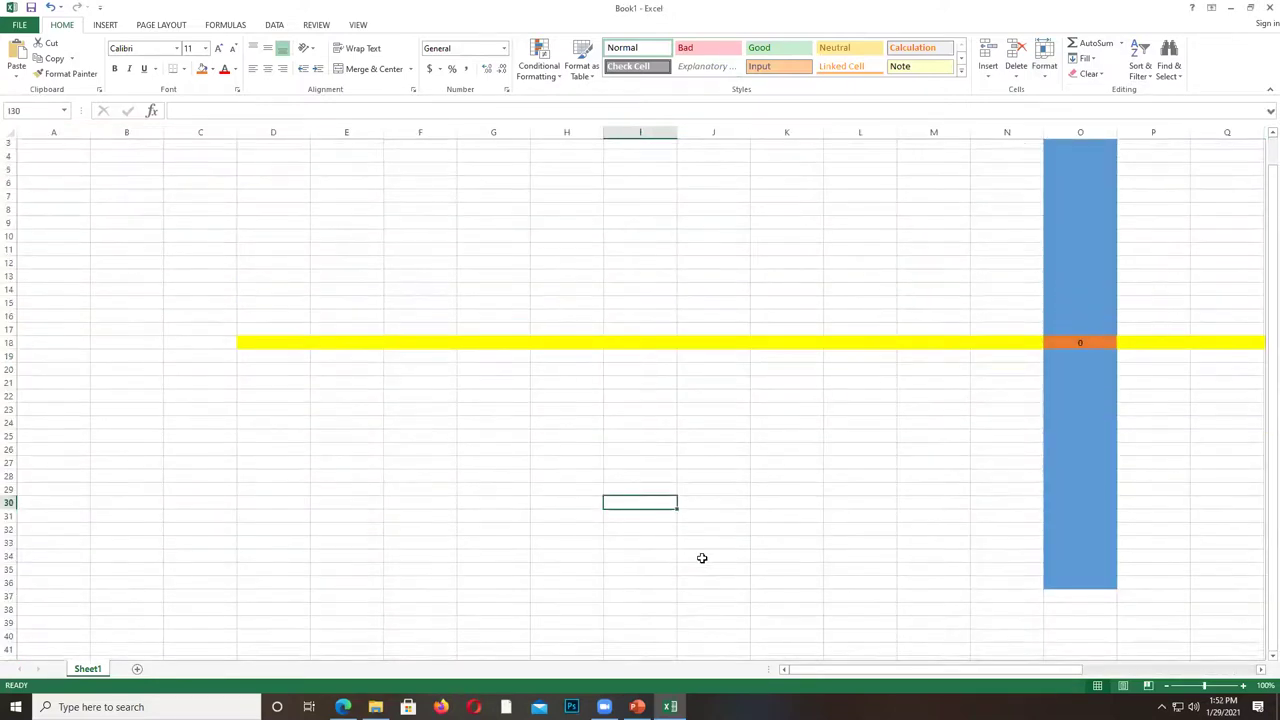
left_click_drag(845, 673, 972, 672)
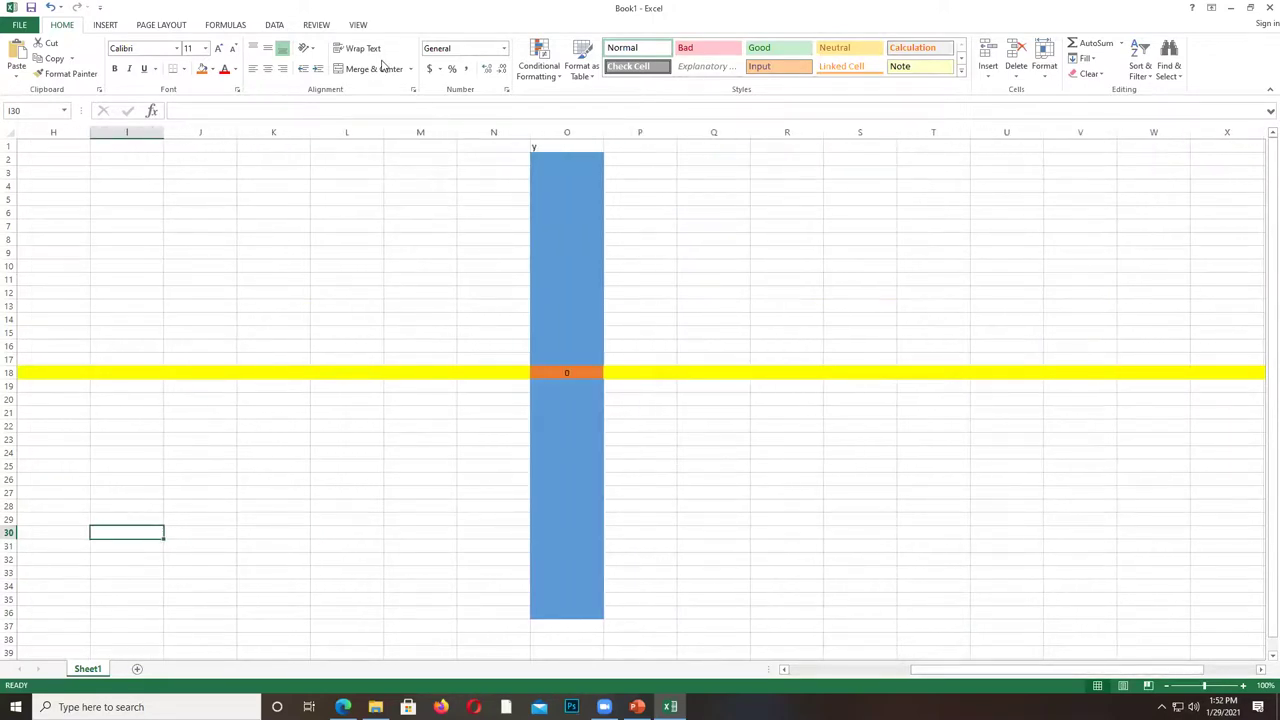
Set the standard column width of the whole sheet to 10.
key("ctrl+a")
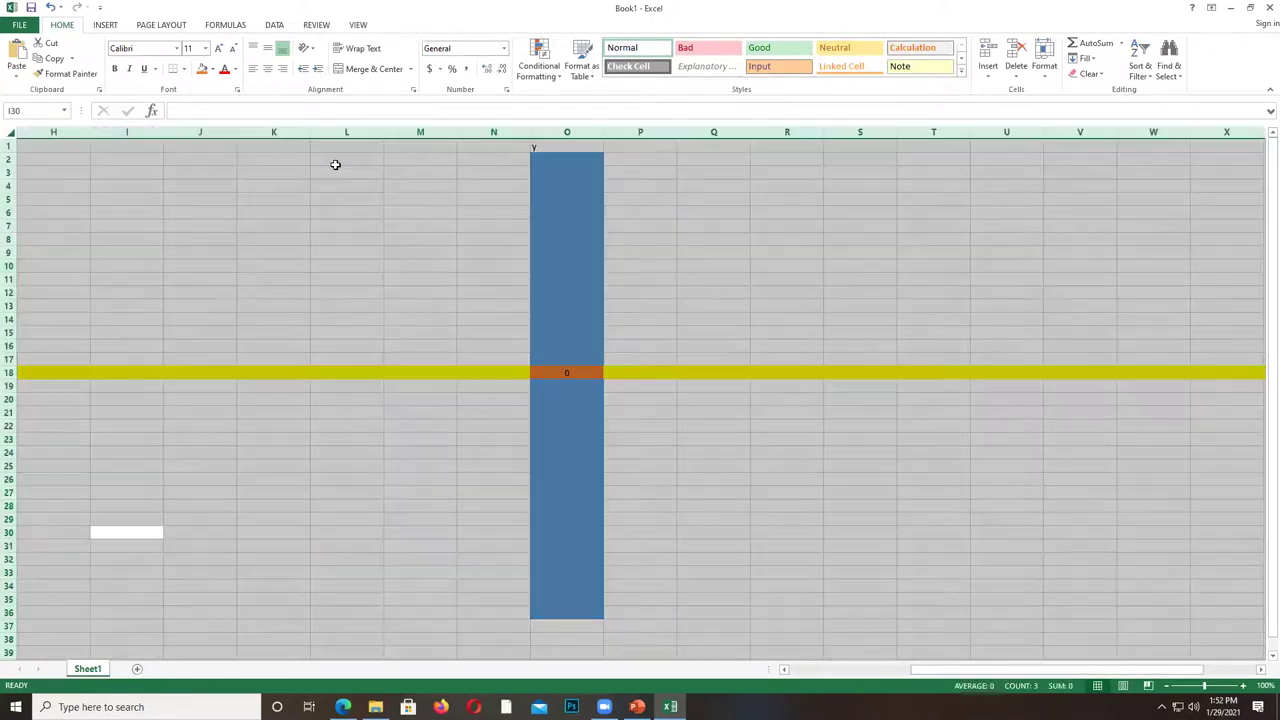
left_click(1044, 58)
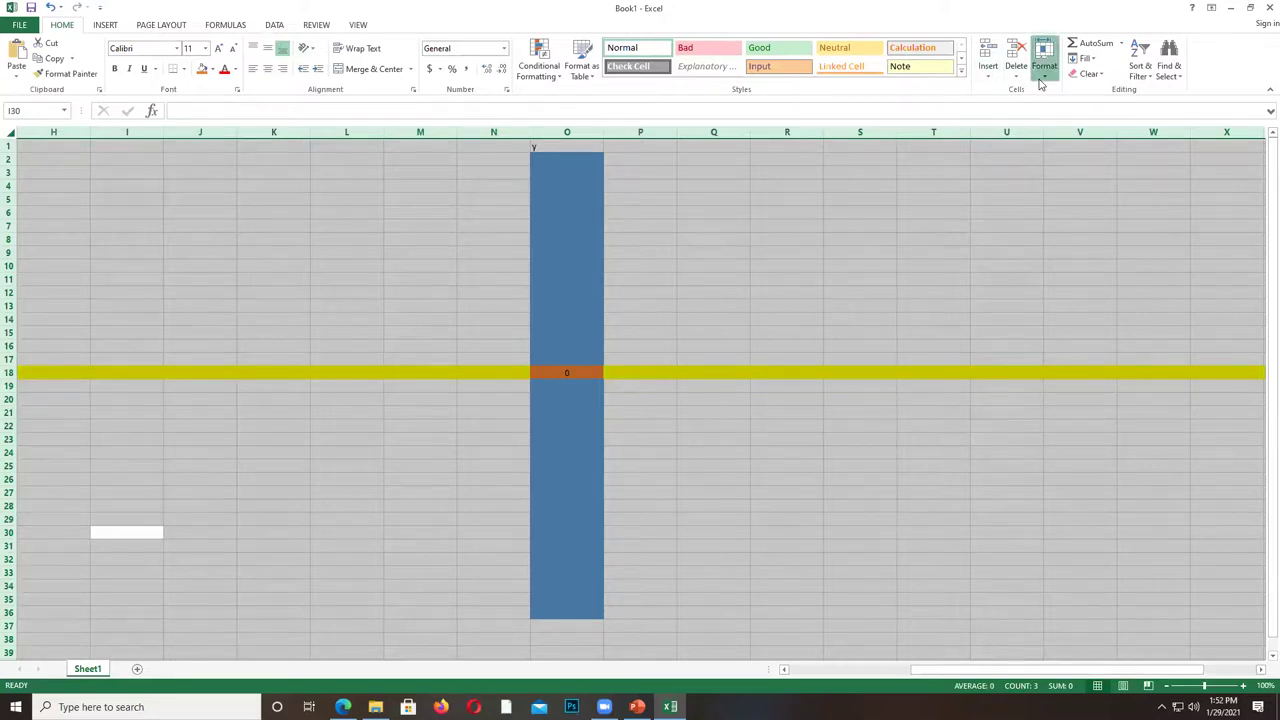
left_click(1067, 122)
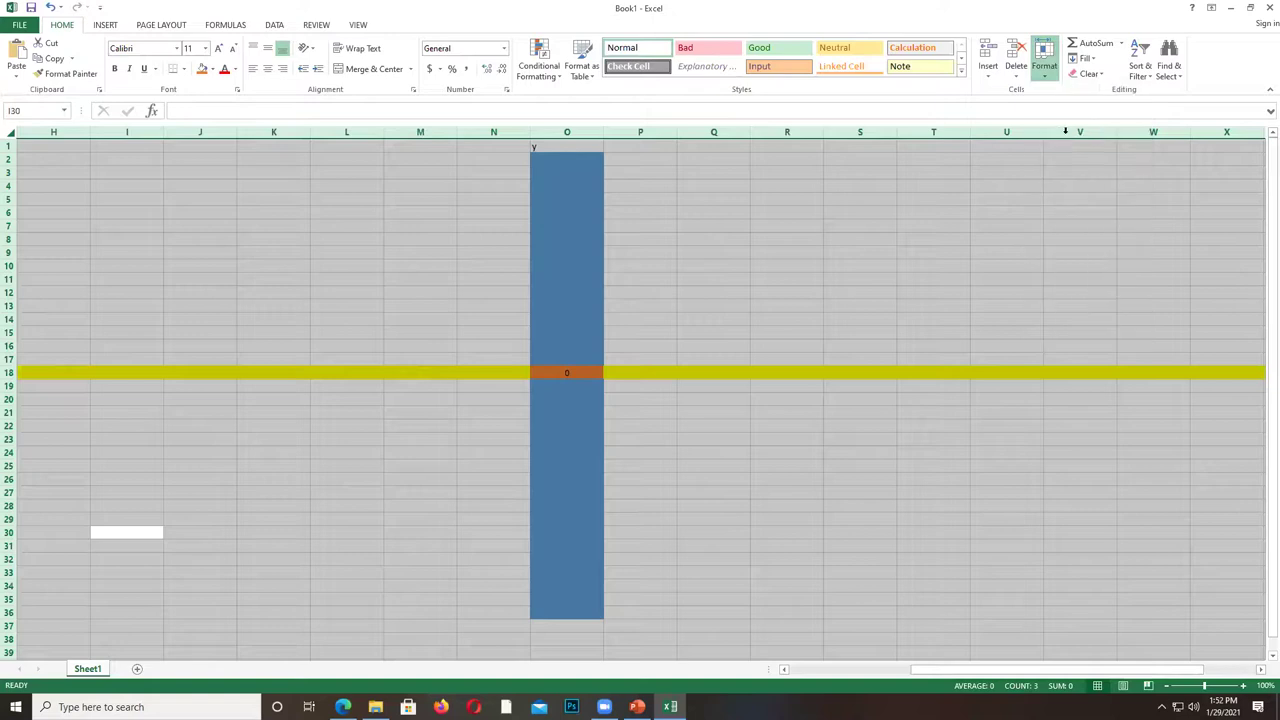
left_click(1044, 58)
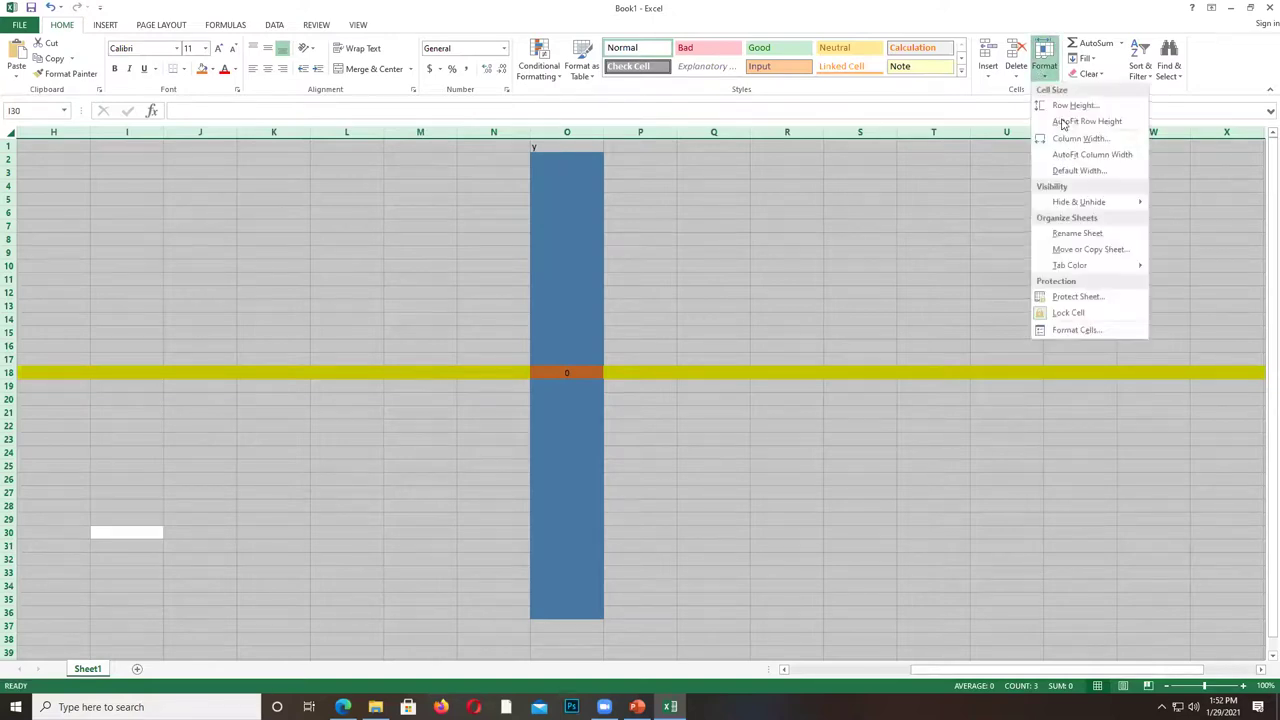
left_click(1066, 172)
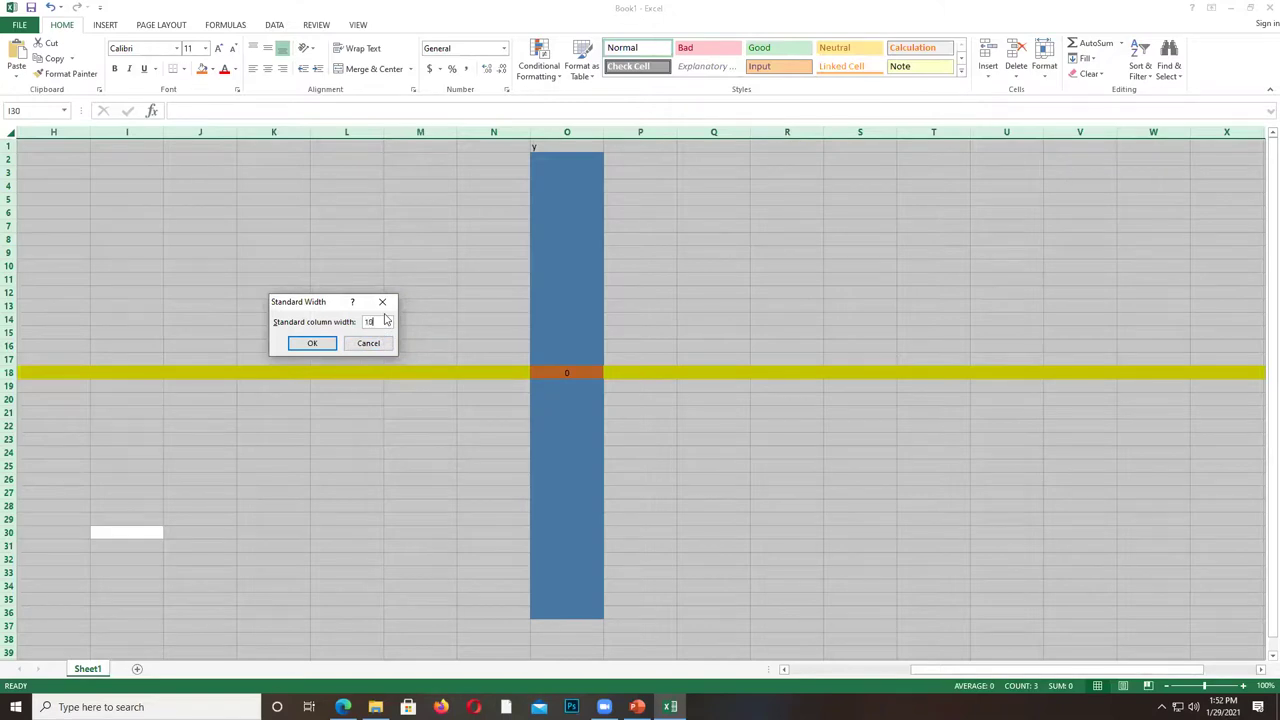
type("10")
key("Return")
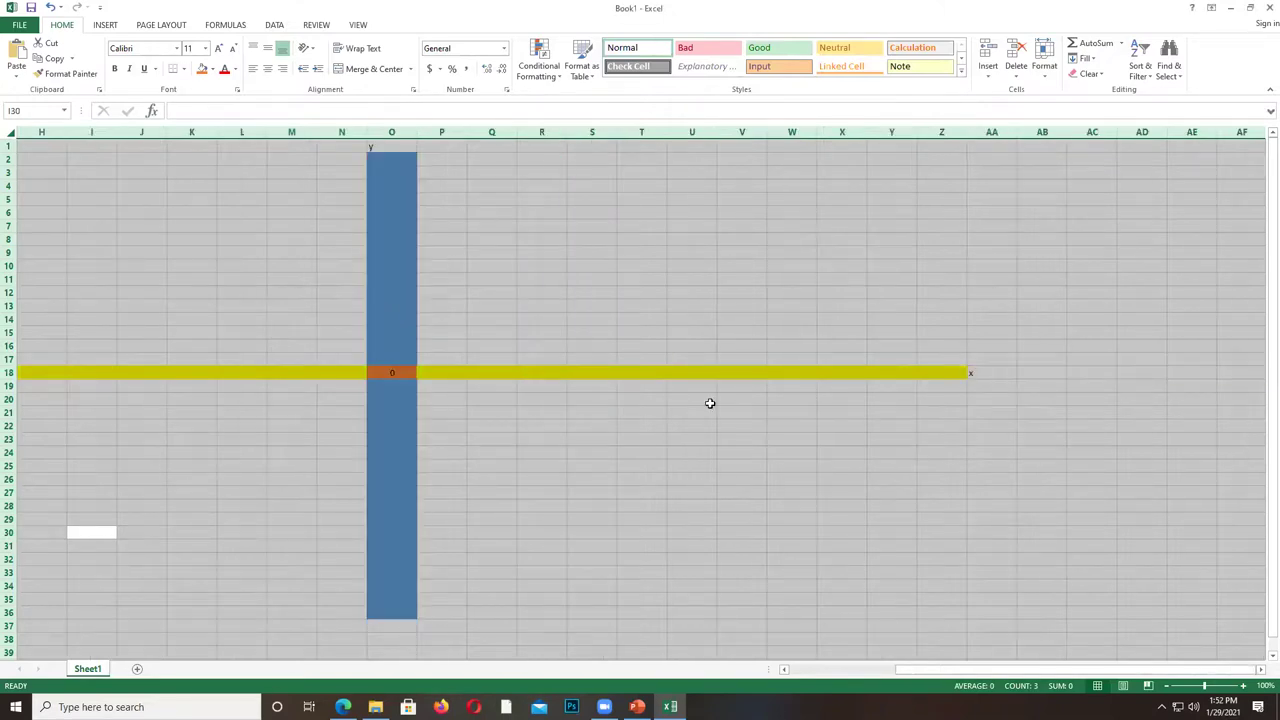
left_click(1043, 70)
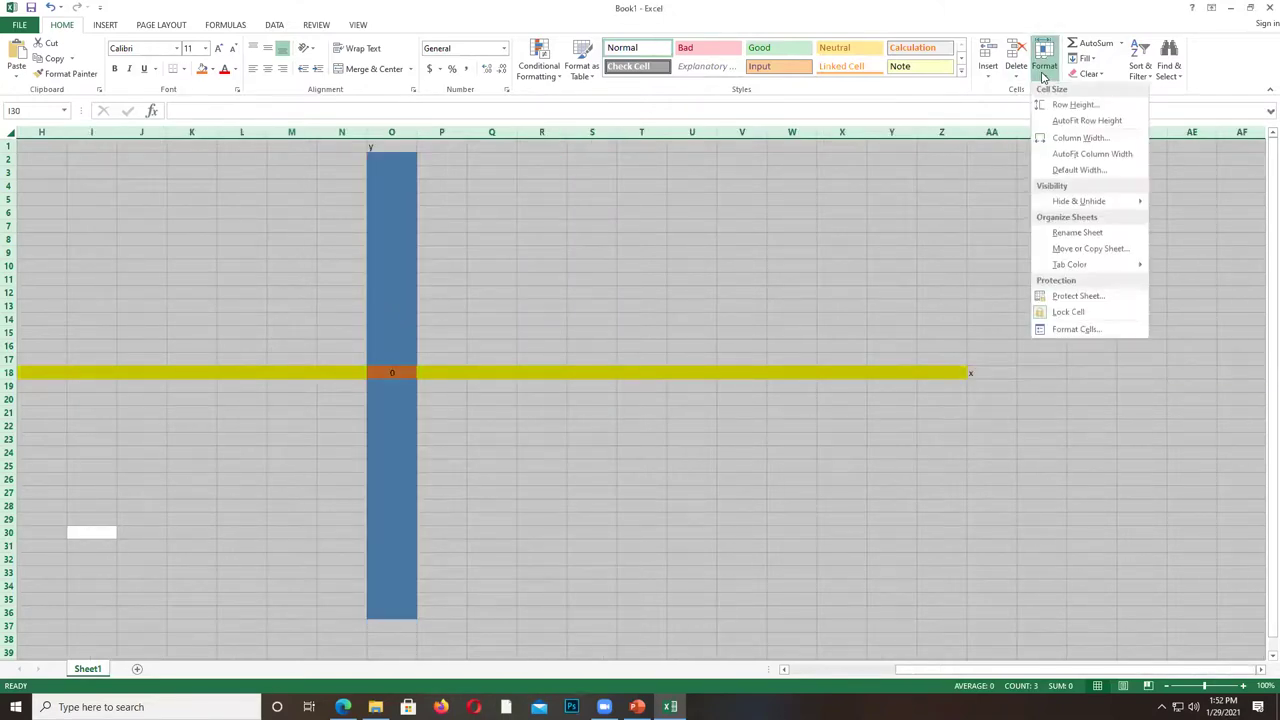
left_click(1067, 142)
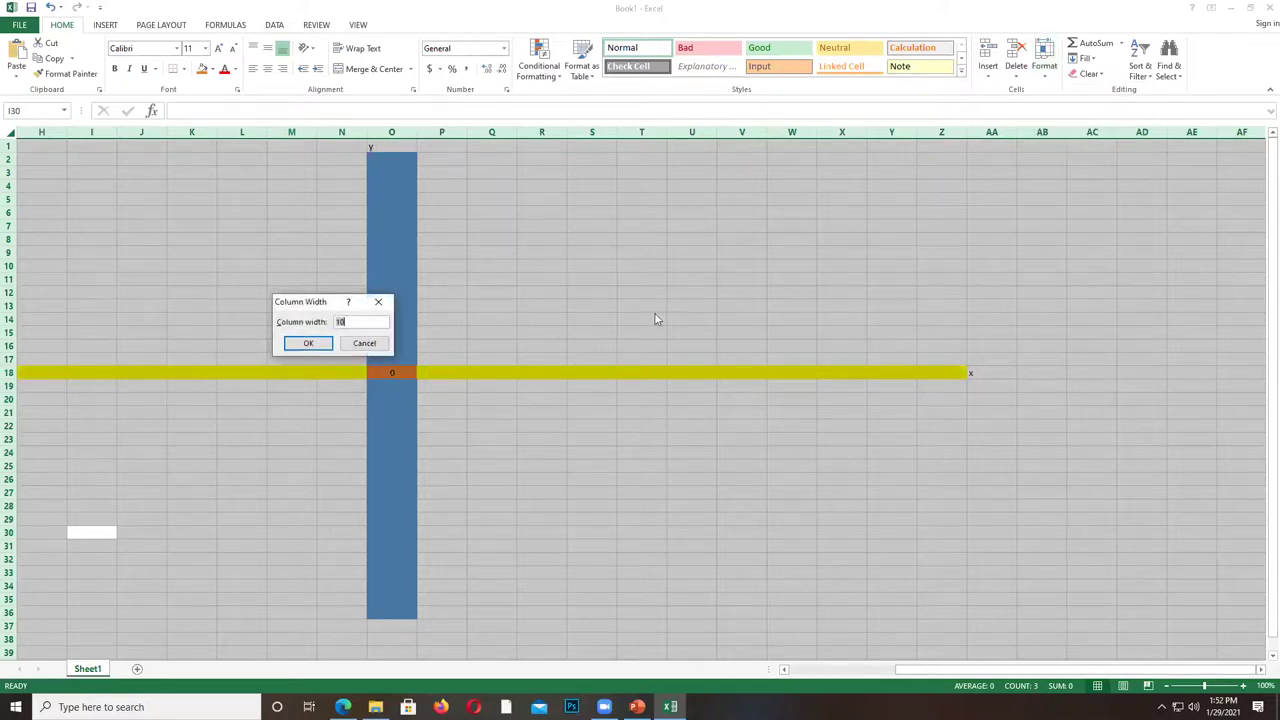
left_click(362, 343)
left_click(831, 314)
left_click_drag(890, 669, 825, 669)
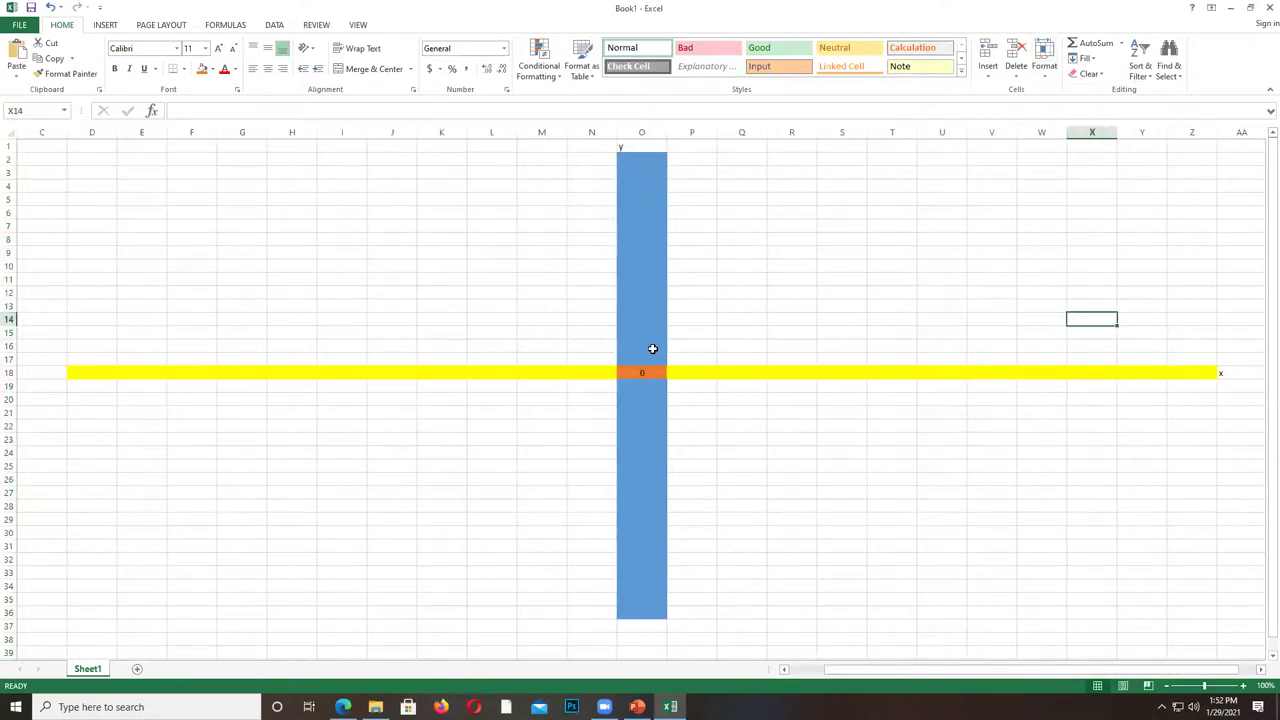
Narrow all columns of the sheet together to about half their width.
left_click(5, 139)
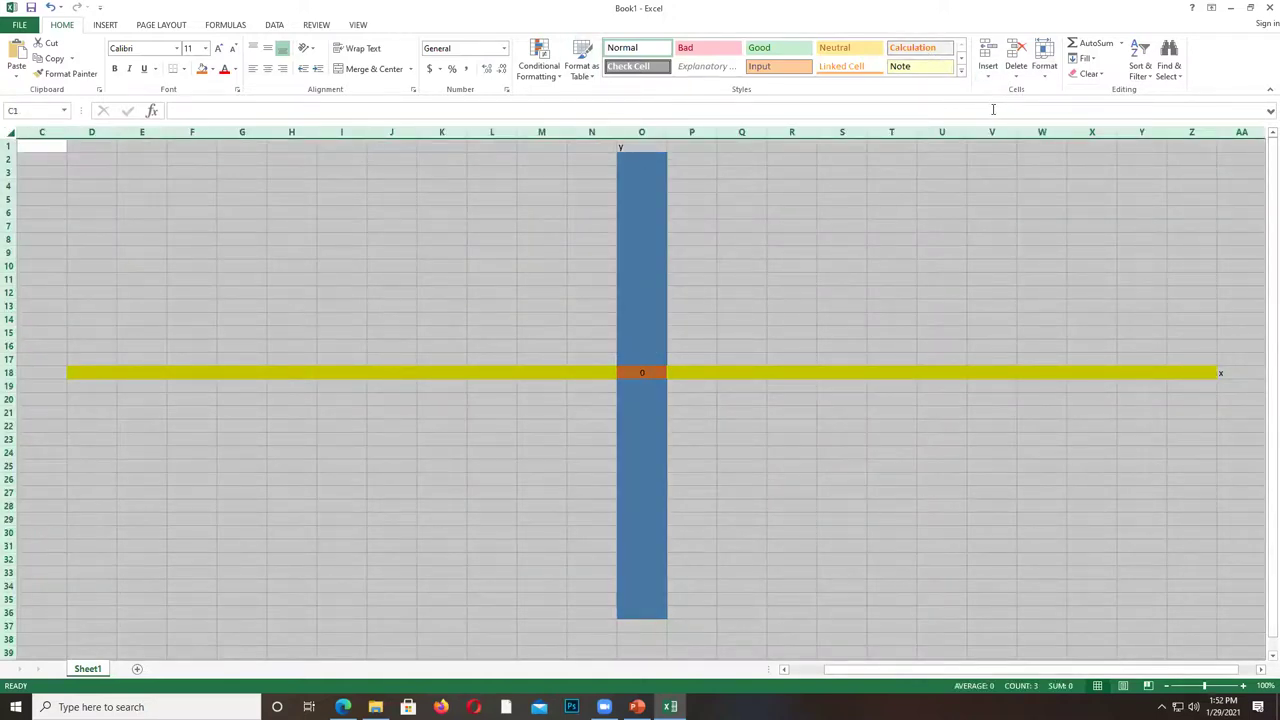
left_click_drag(1216, 133, 1170, 133)
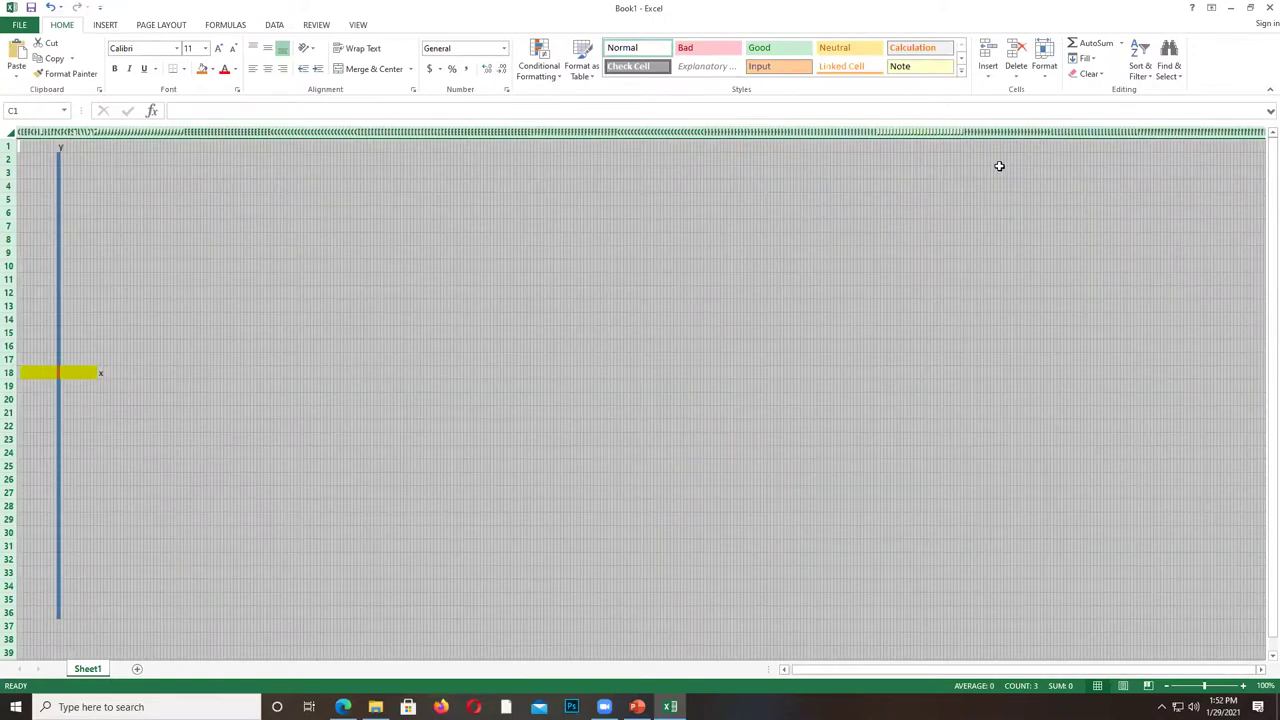
key("ctrl+z")
left_click_drag(1216, 131, 1191, 131)
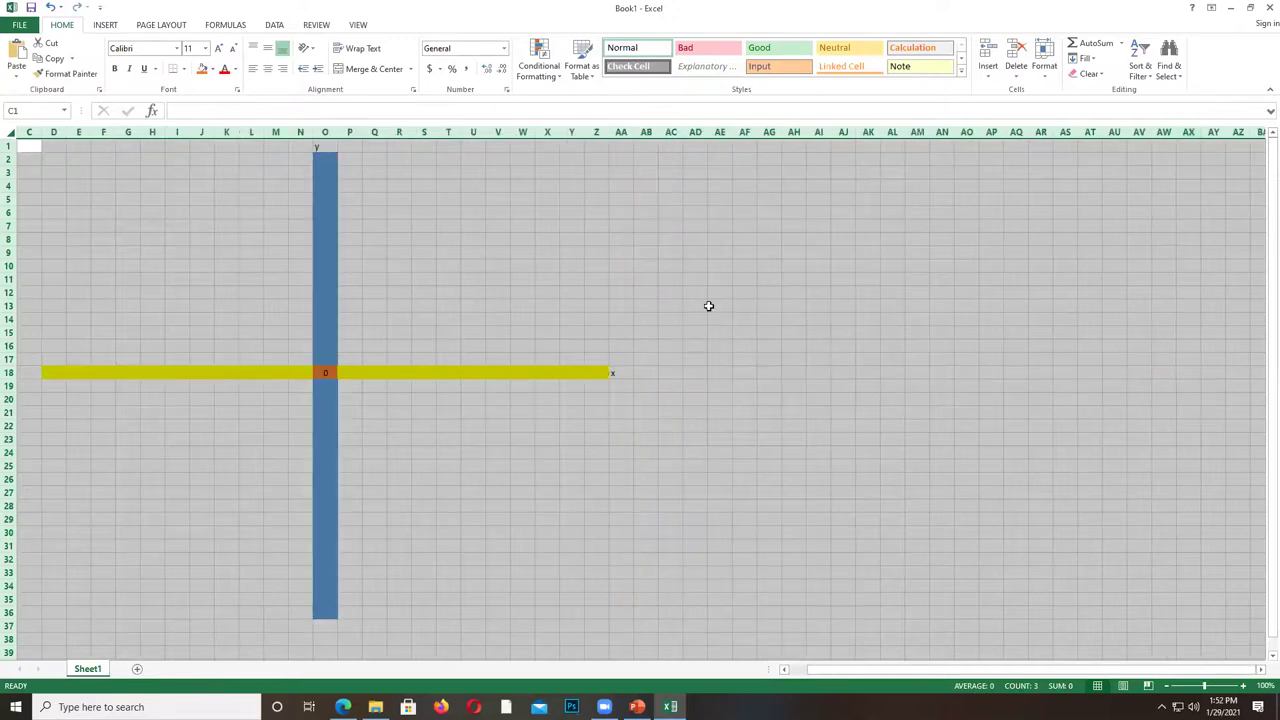
left_click(390, 319)
left_click(372, 370)
Enter the equation y=x as text in cell AC3, to the right of the coordinate plane.
left_click(768, 211)
left_click(646, 185)
left_click(672, 172)
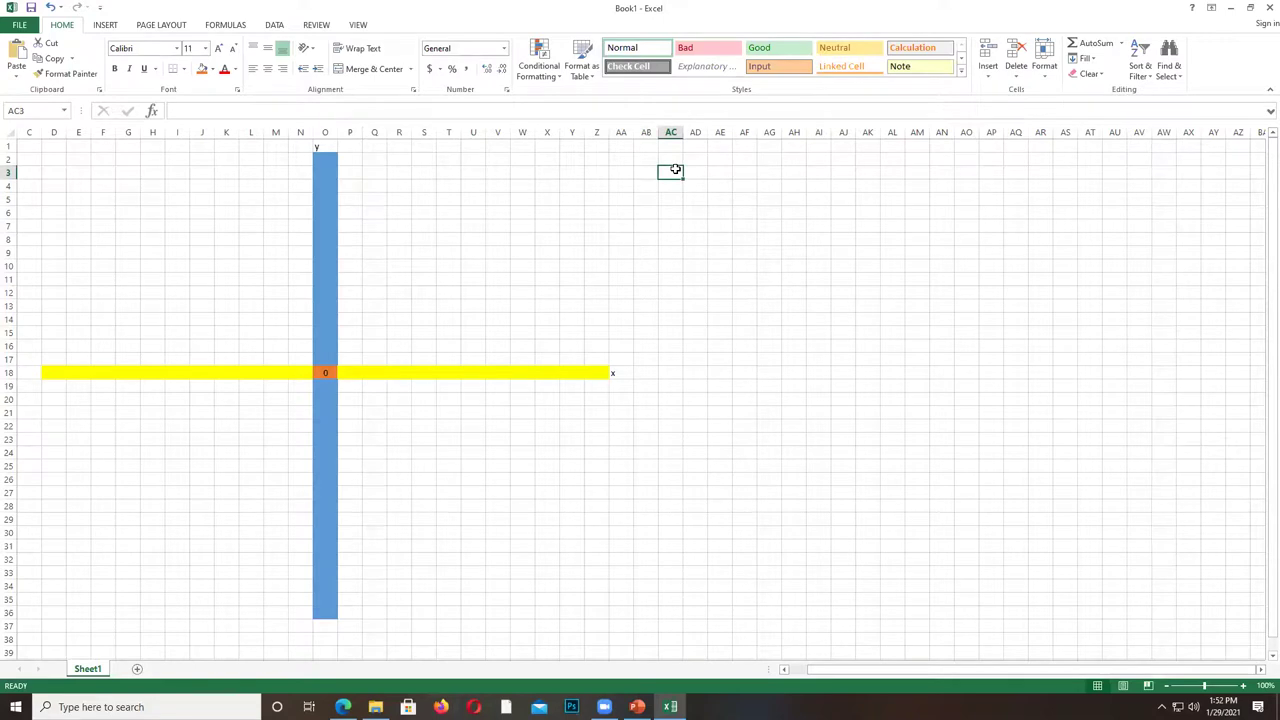
type("y=x")
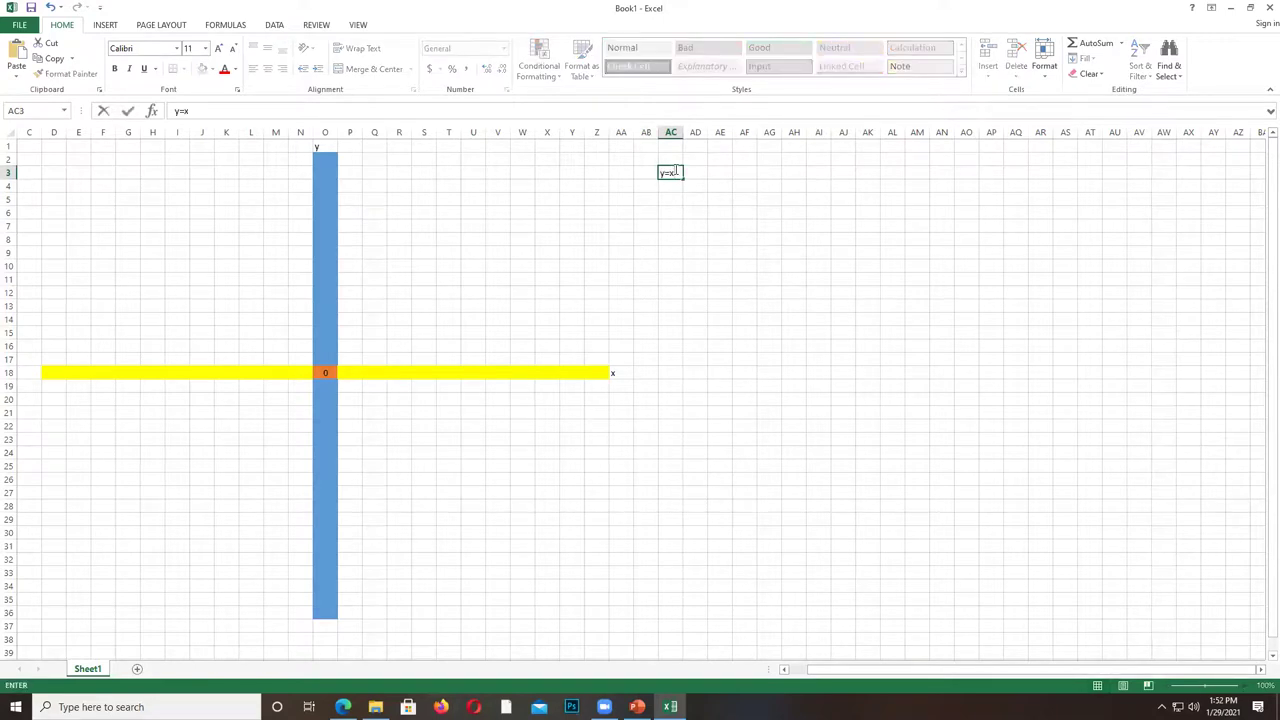
key("ctrl+Return")
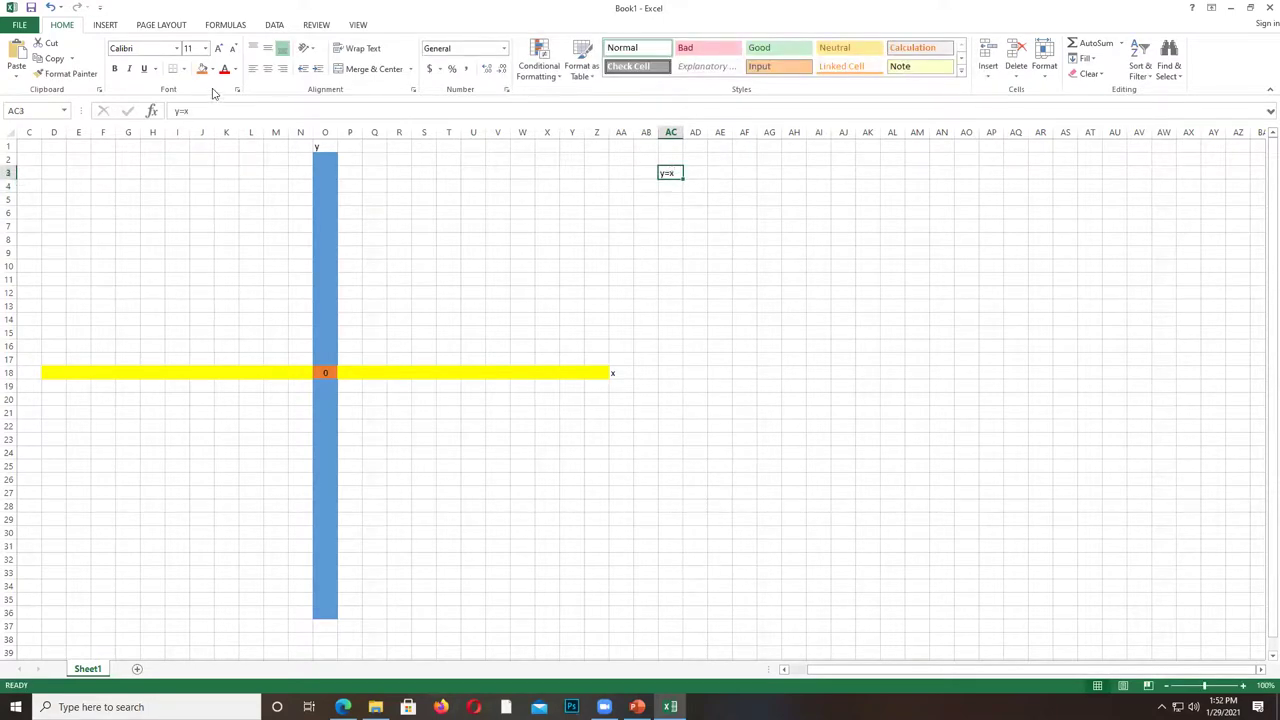
Fill the equation cell AC3 with yellow.
left_click(211, 69)
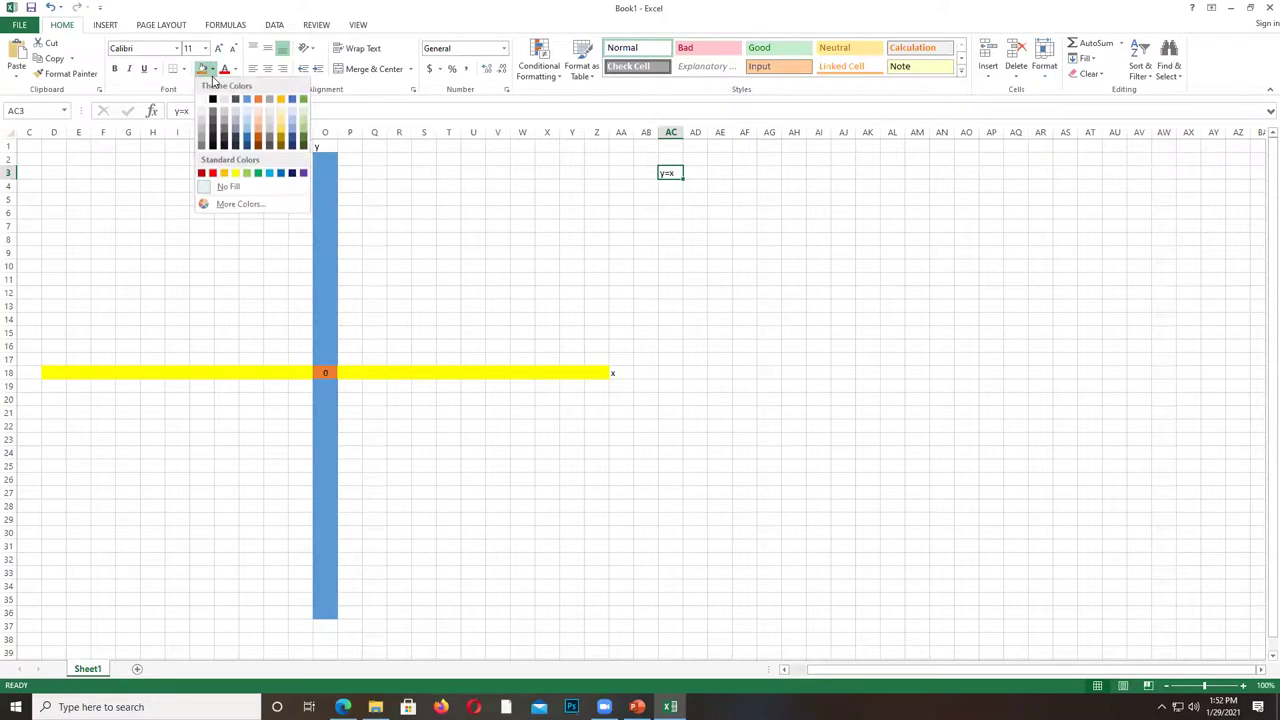
left_click(296, 104)
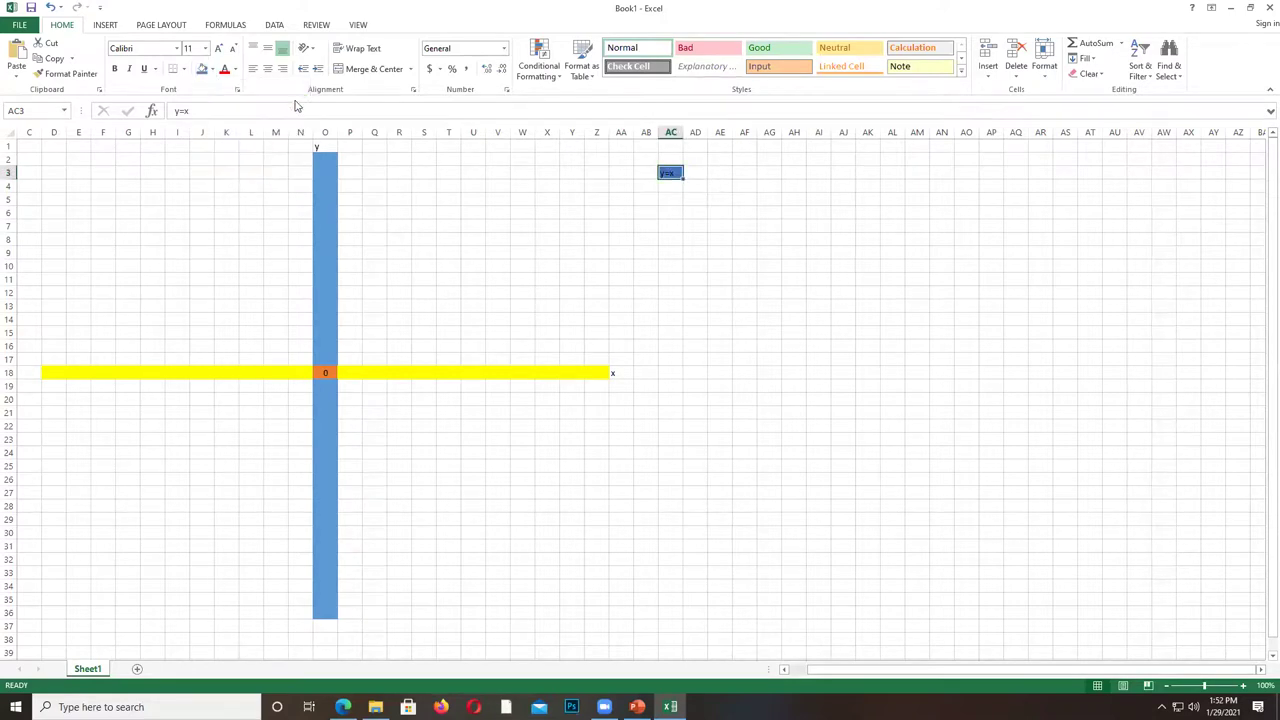
left_click(211, 69)
left_click(239, 176)
left_click(448, 239)
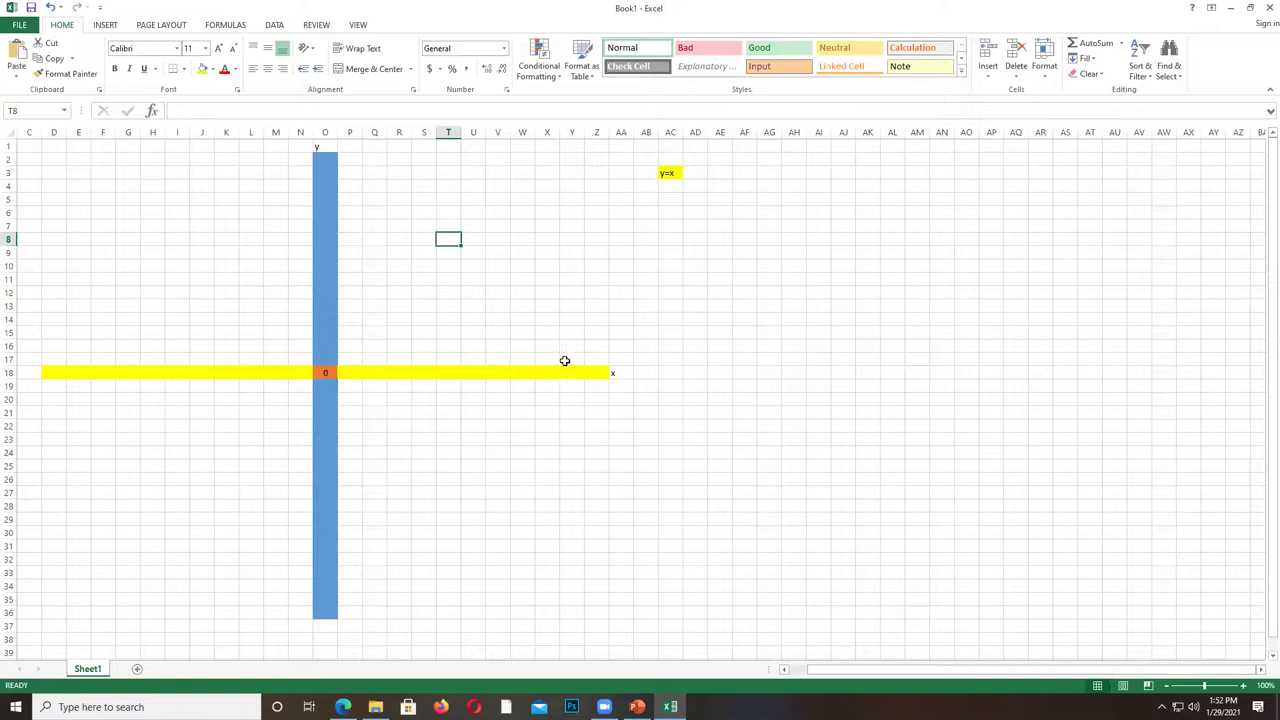
Make the y label in O1, the x label in AA18 and the equation in AC3 bold.
left_click(325, 146)
key("ctrl+b")
left_click(620, 373)
key("ctrl+b")
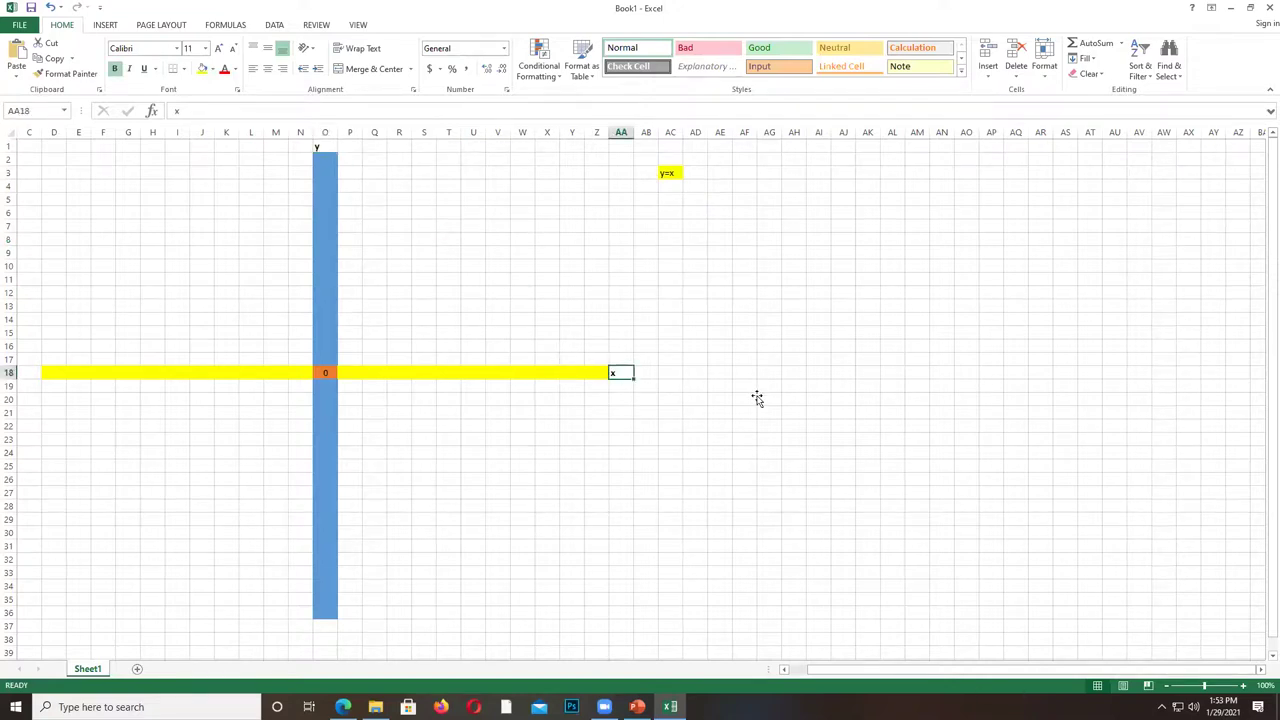
left_click(757, 398)
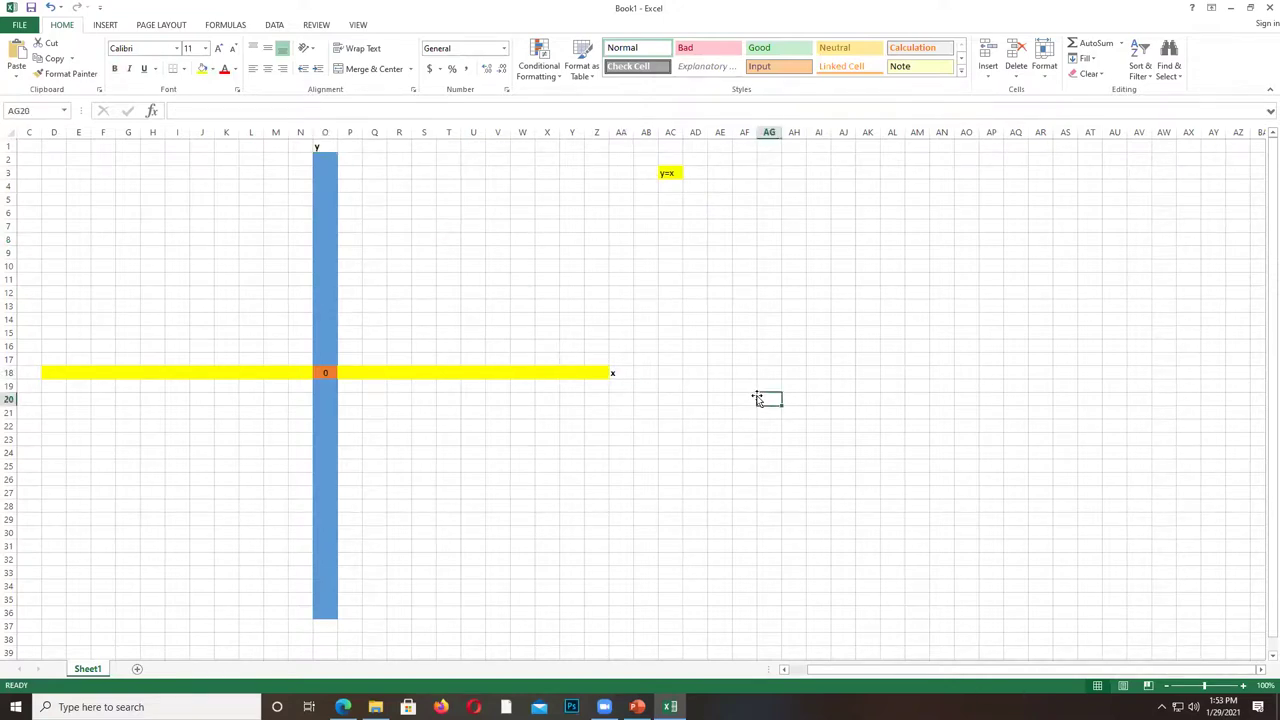
left_click(675, 174)
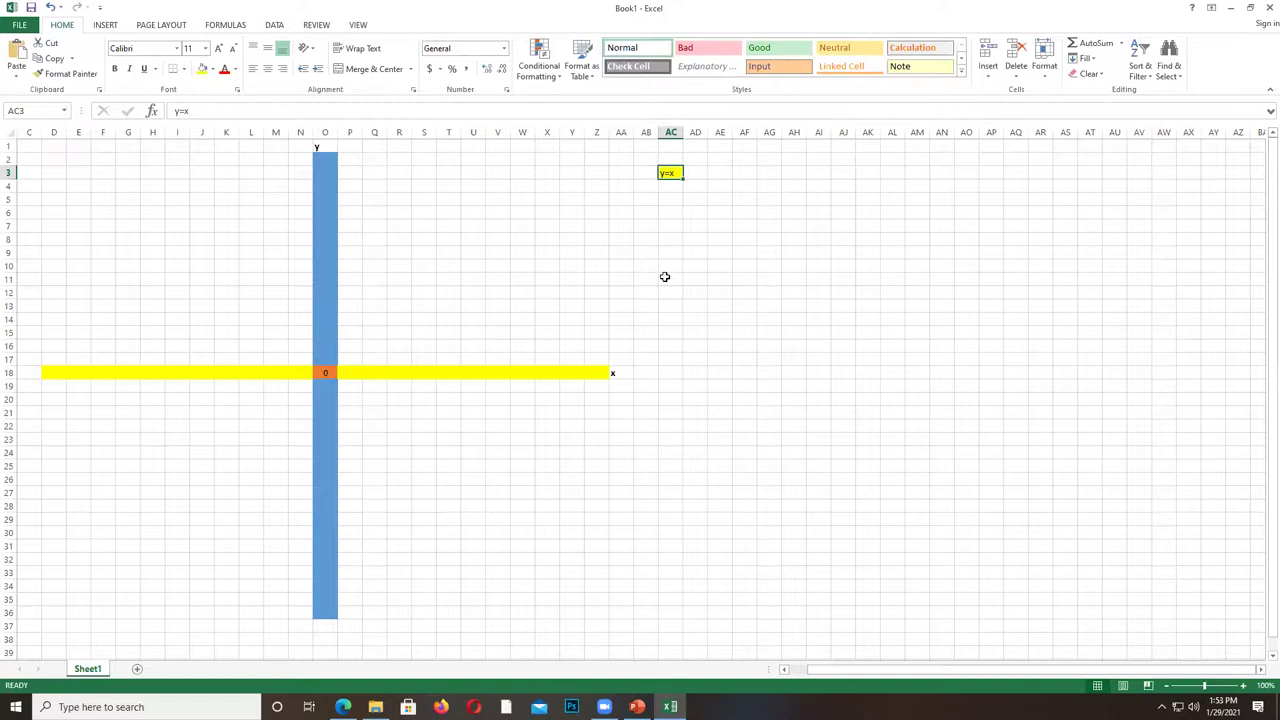
left_click(667, 187)
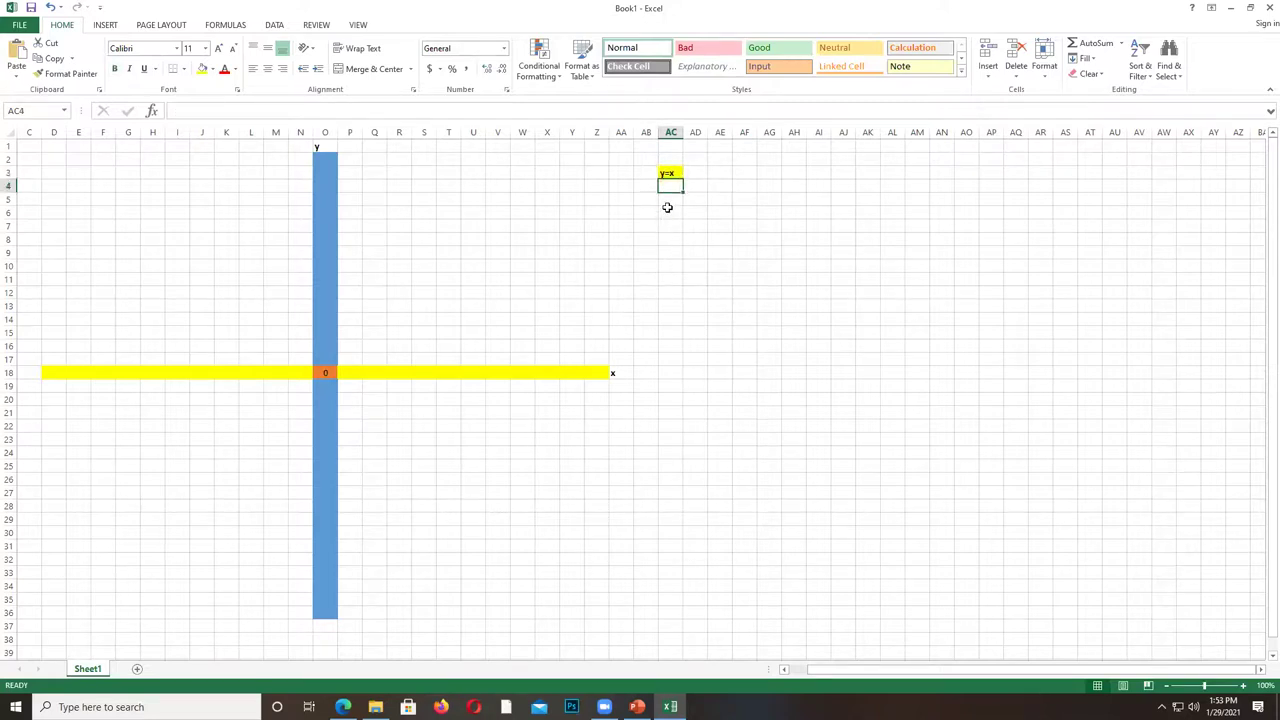
left_click(675, 175)
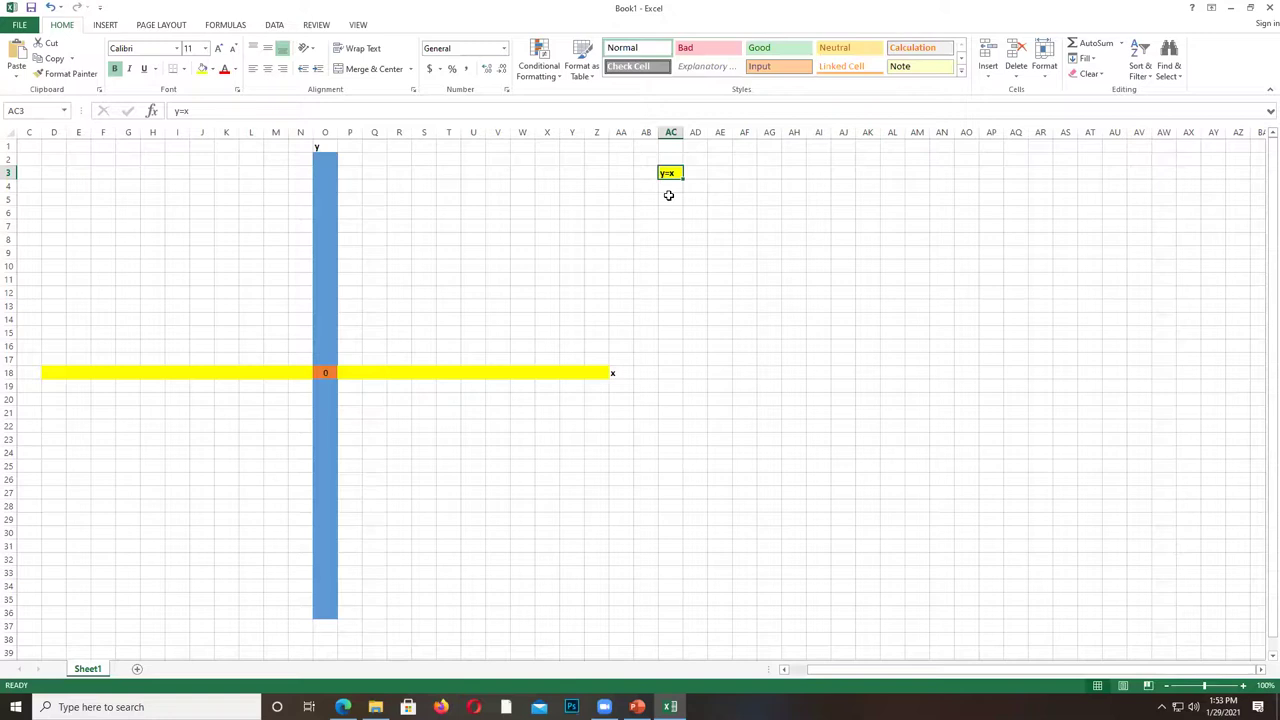
Enter 1 as the first positive mark on both axes, in cells P18 and O17.
left_click(356, 358)
left_click(358, 374)
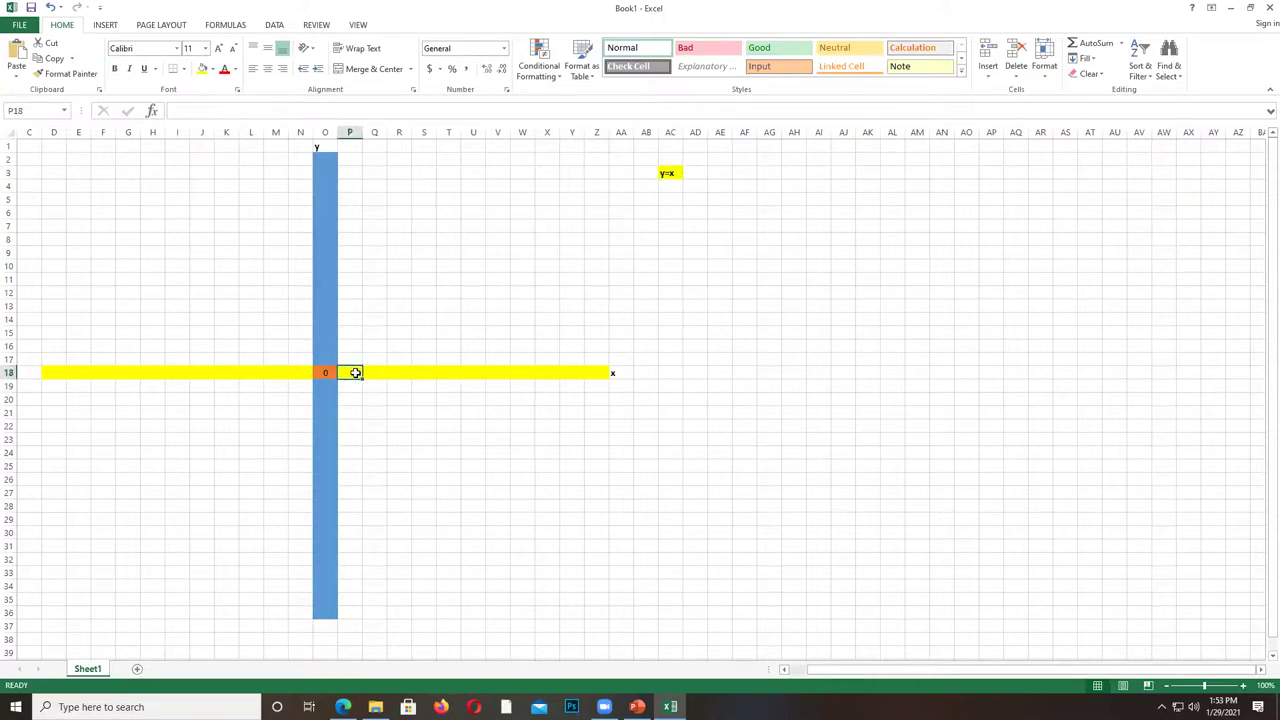
type("1")
left_click(330, 362)
type("1")
left_click(351, 362)
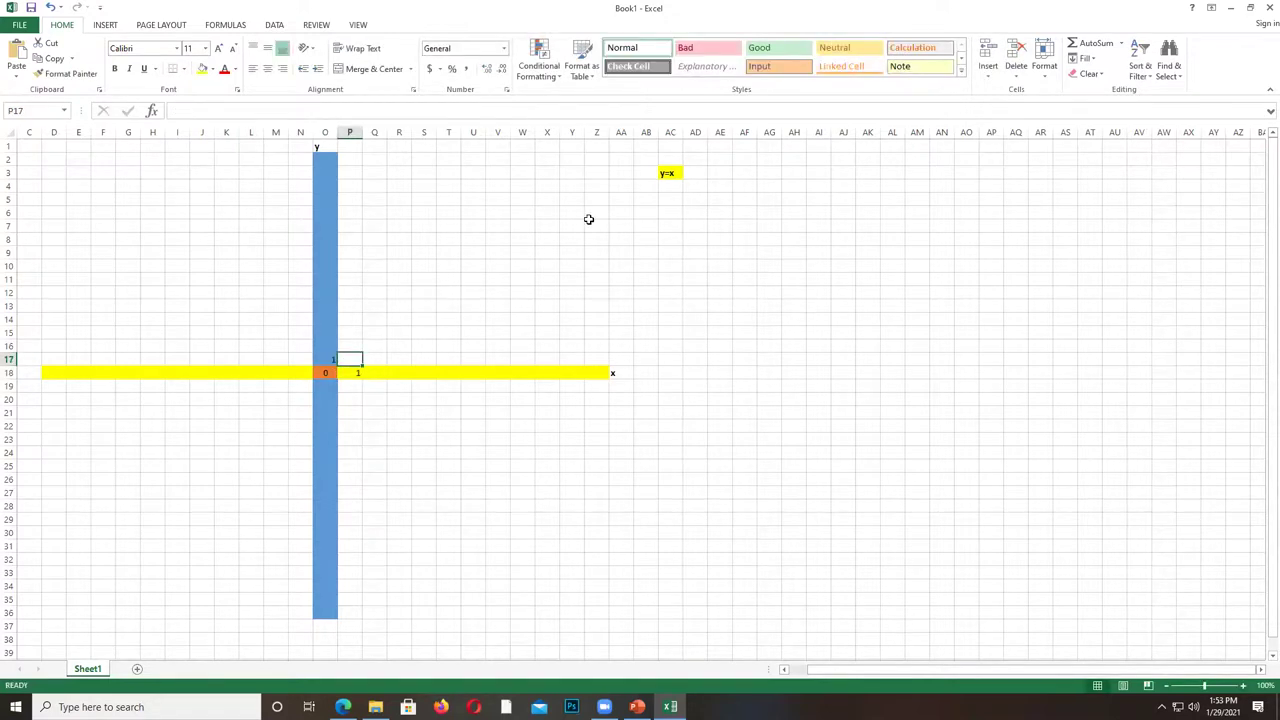
left_click(667, 187)
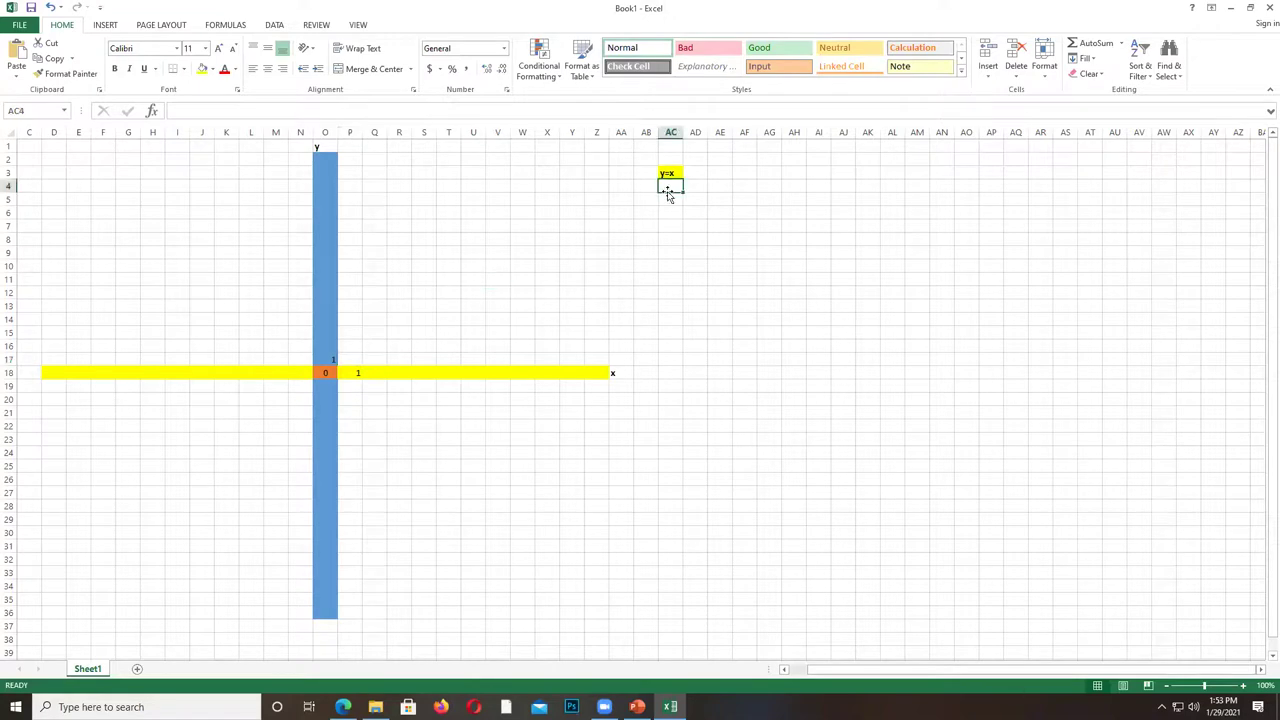
Enter 2 and 3 in Q18 and R18, and extend the number series along the x-axis to 11 in Z18.
left_click(355, 360)
left_click(371, 370)
type("2")
key("Tab")
type("3")
key("Tab")
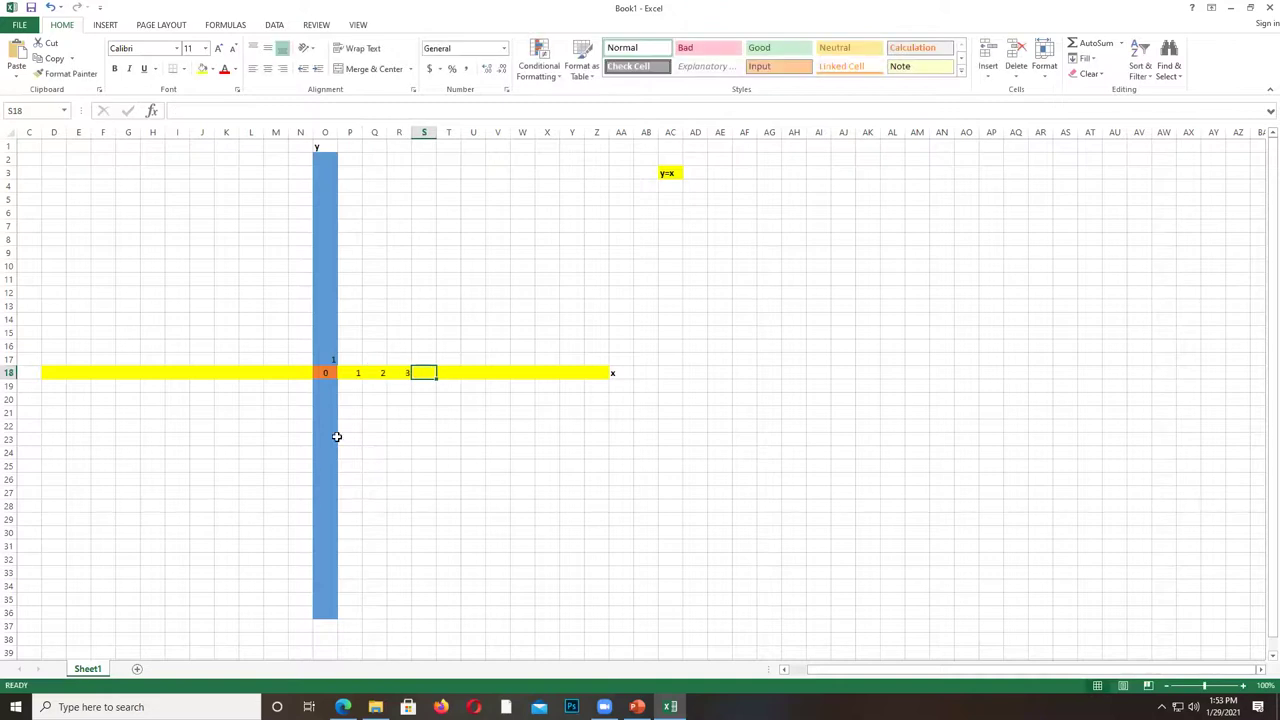
left_click_drag(353, 375, 418, 380)
Enter 2 in O16 and extend the number series up the y-axis to 16 in O2, keeping the y label.
left_click(323, 346)
type("2")
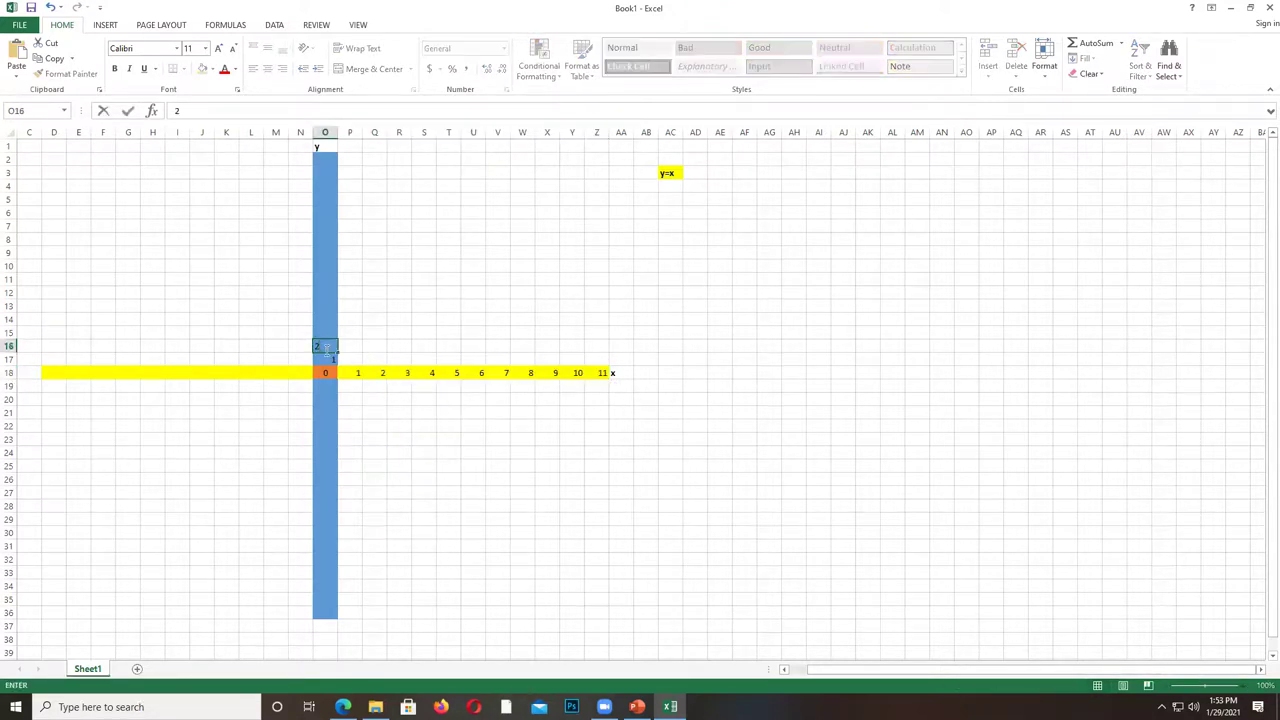
left_click(323, 358)
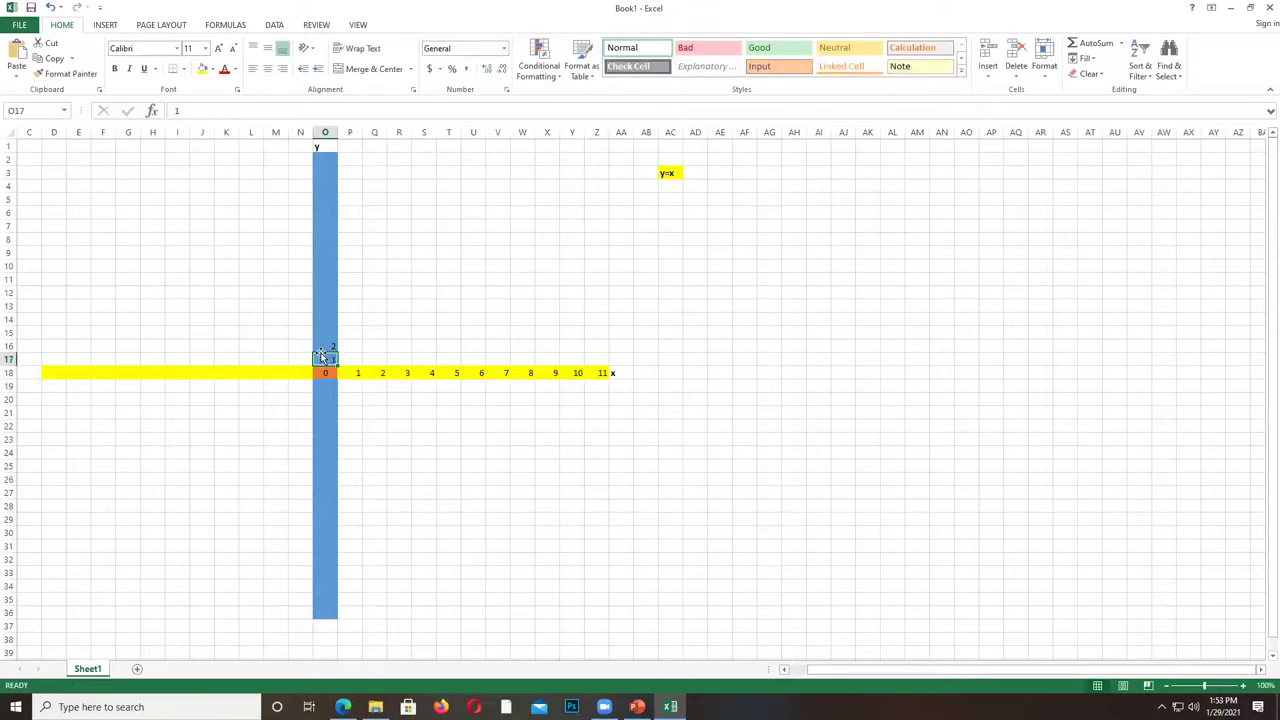
left_click_drag(321, 353, 314, 147)
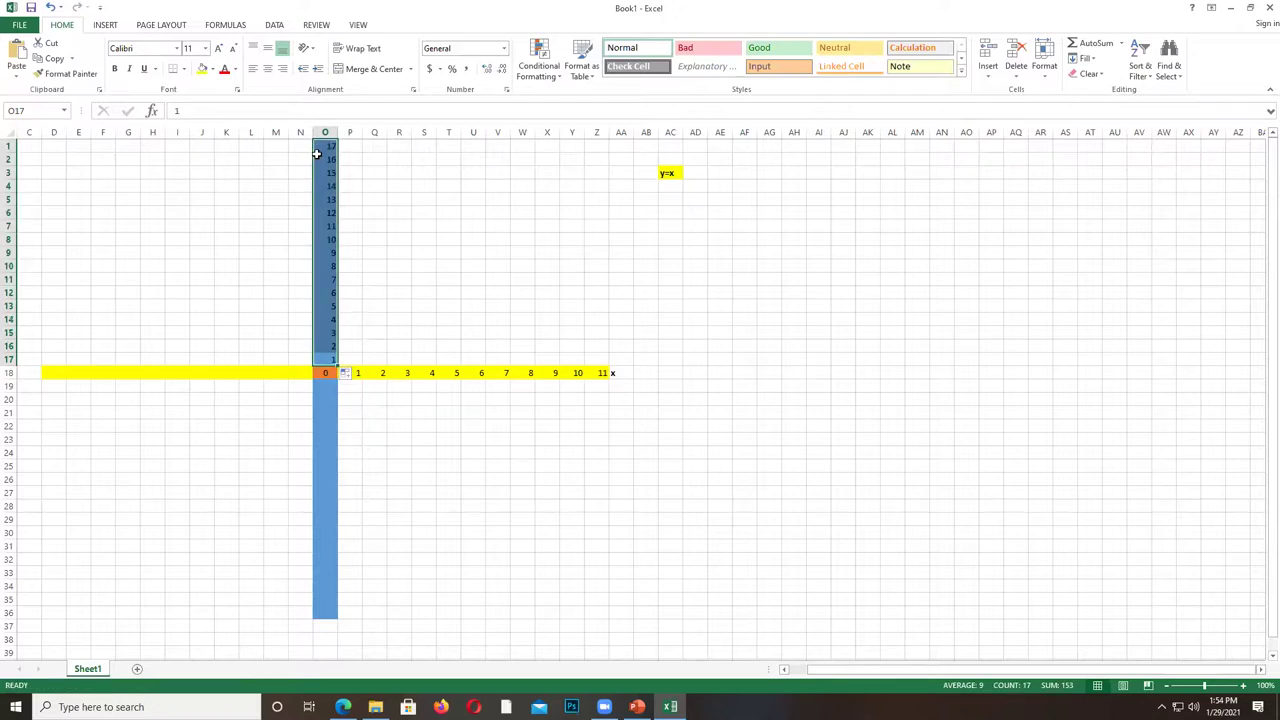
key("ctrl+z")
left_click_drag(338, 366, 326, 160)
left_click(452, 290)
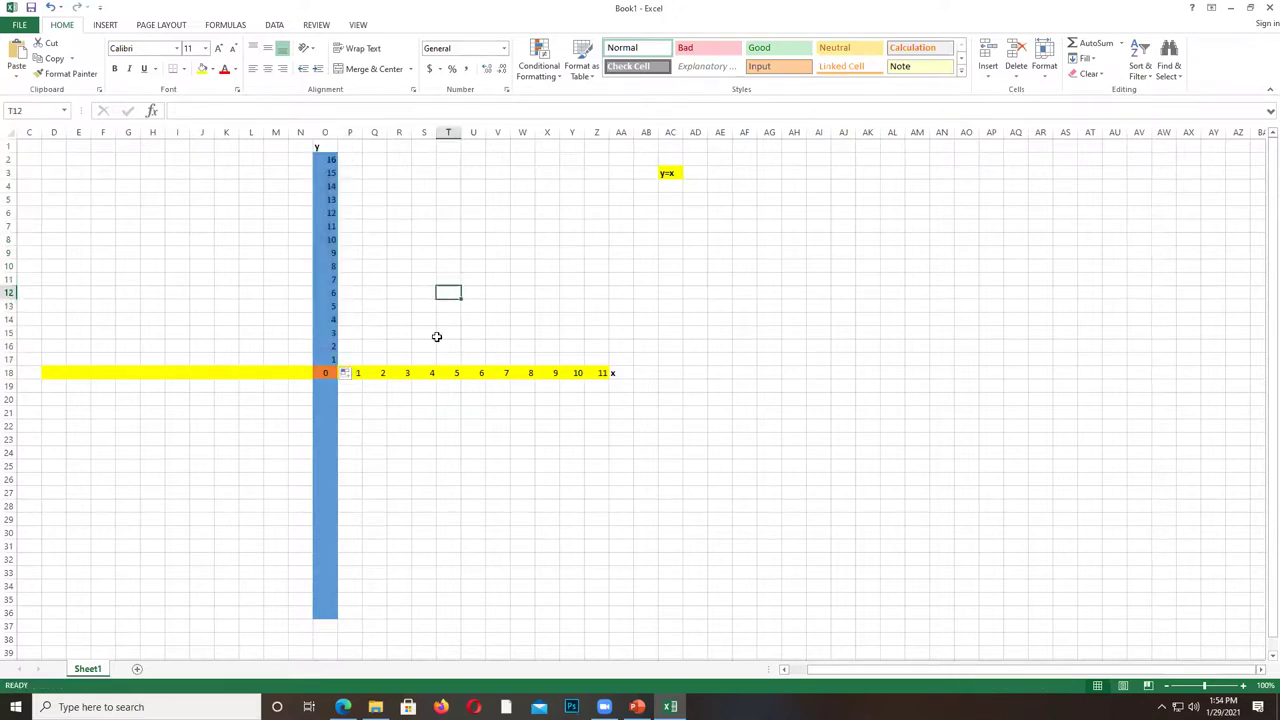
Plot the first two points of y=x by filling cells P17 and Q16 with light gray.
left_click(341, 358)
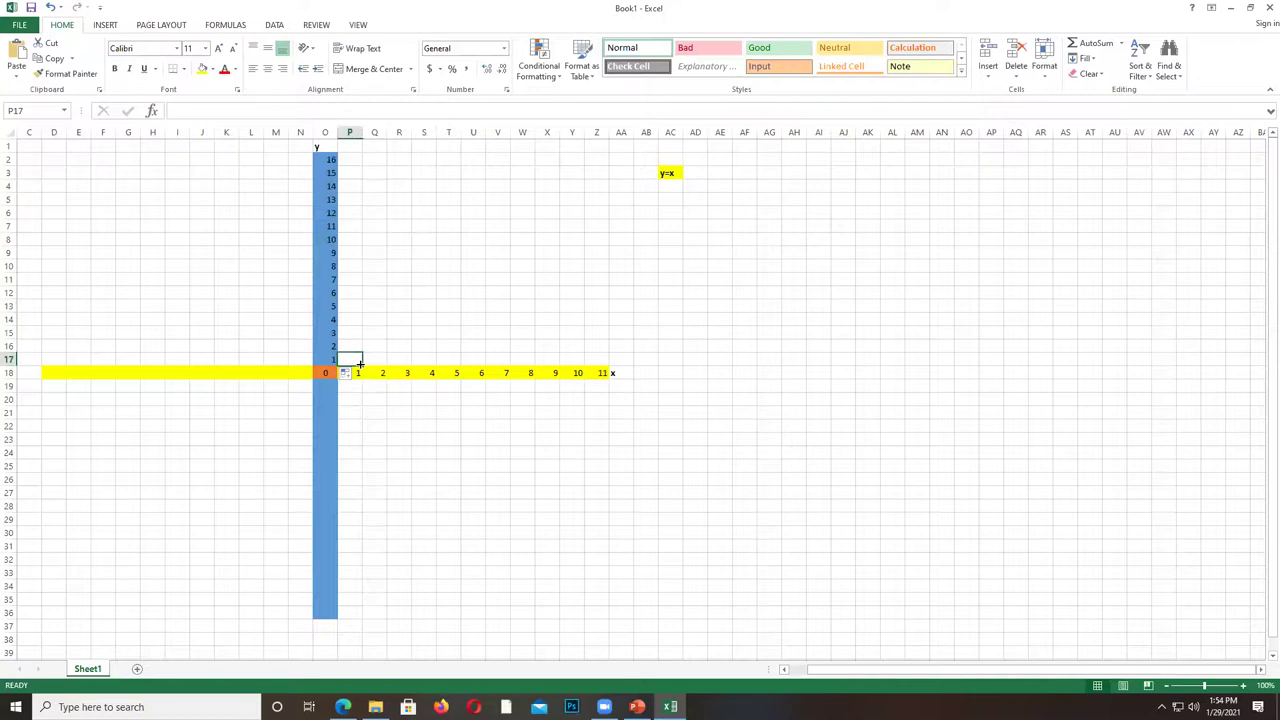
left_click(212, 69)
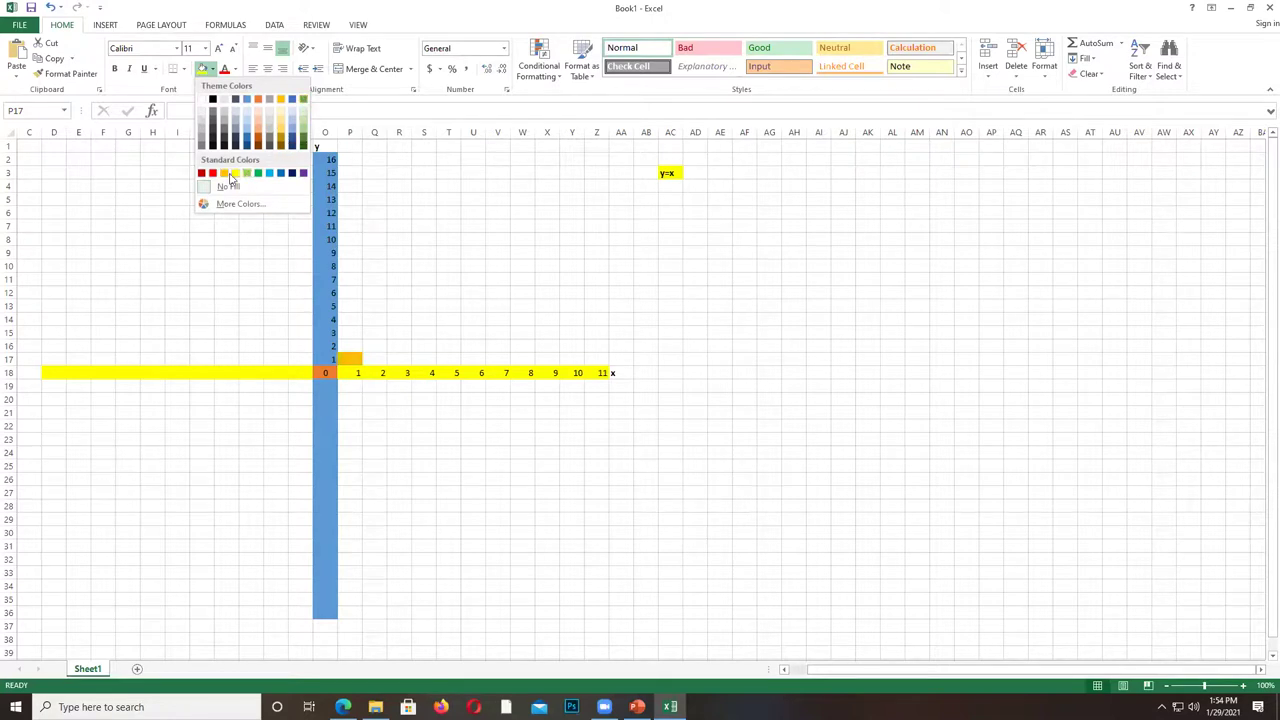
left_click(225, 115)
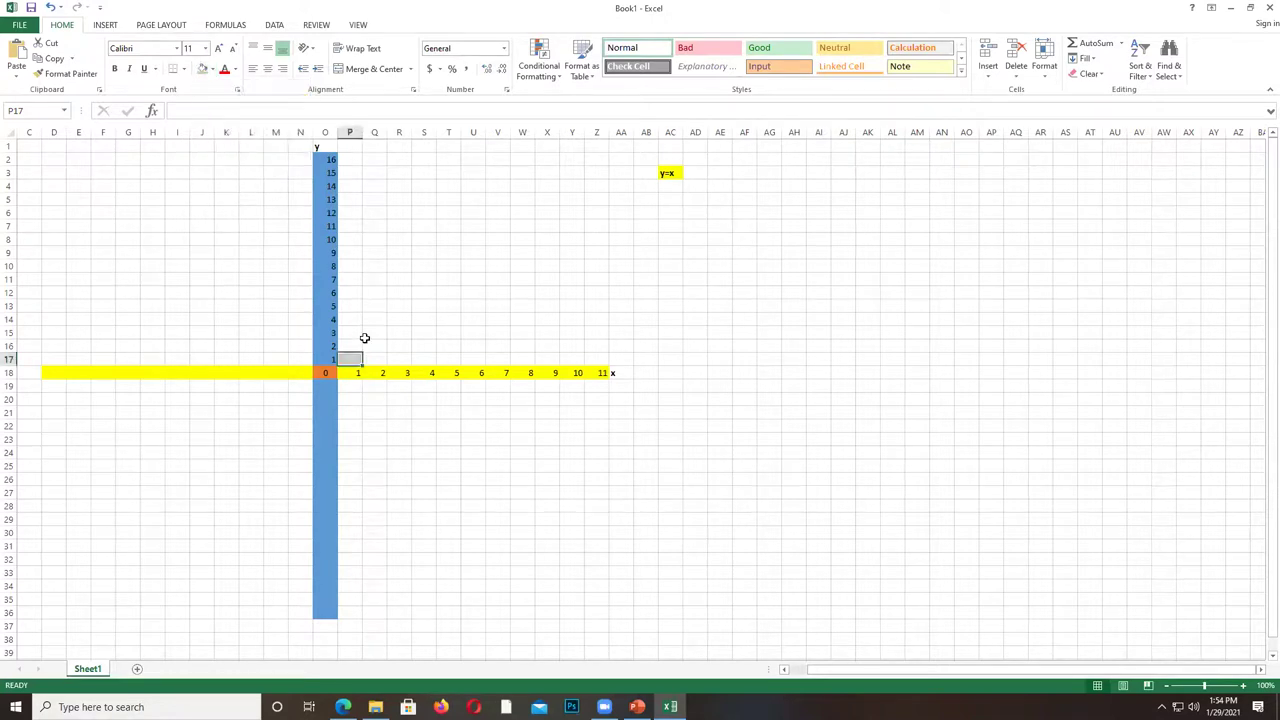
left_click(367, 345)
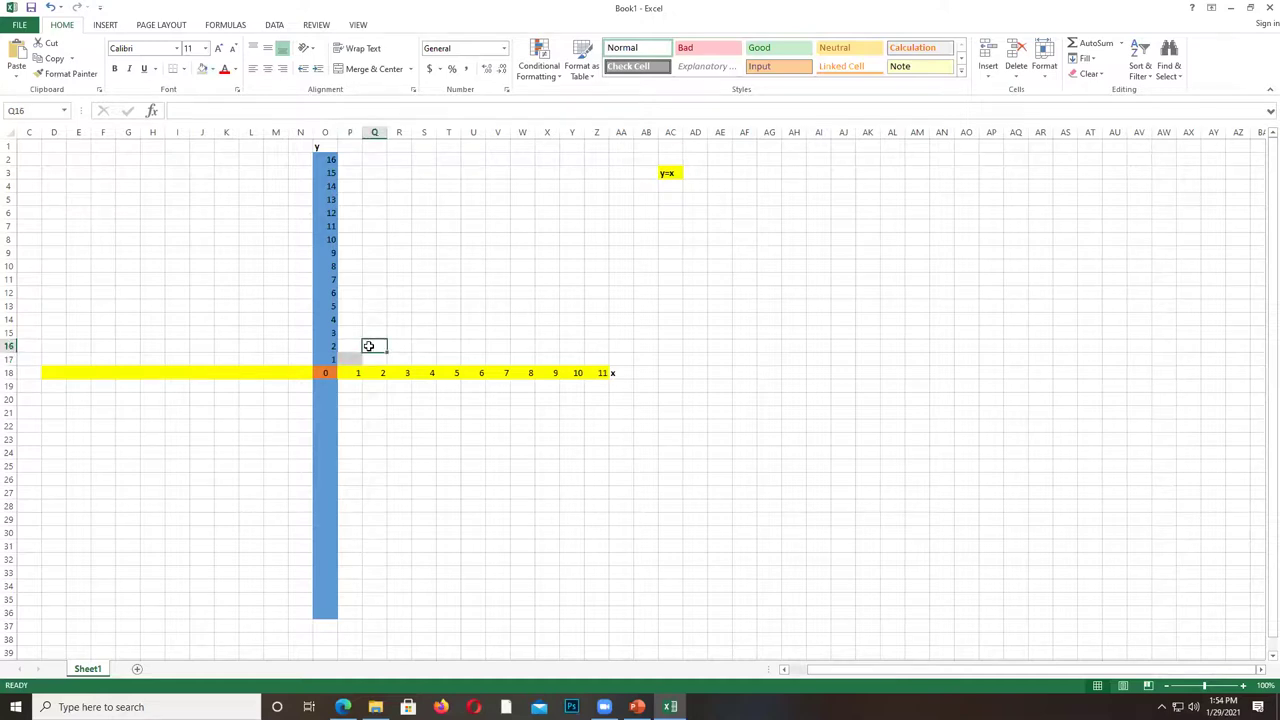
left_click(201, 68)
Continue the y=x line diagonally by filling cells R15, S14, T13 and U12 with the same light gray.
key("Right")
key("Up")
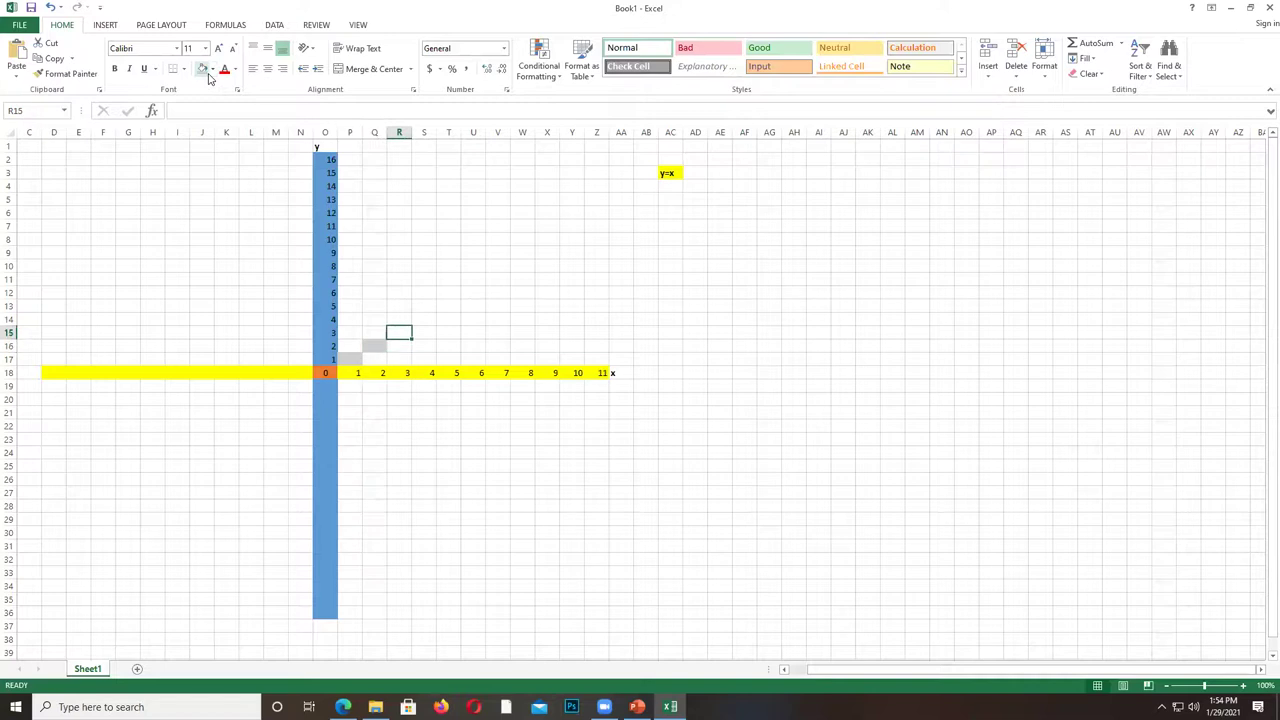
key("Right")
key("Up")
left_click(207, 72)
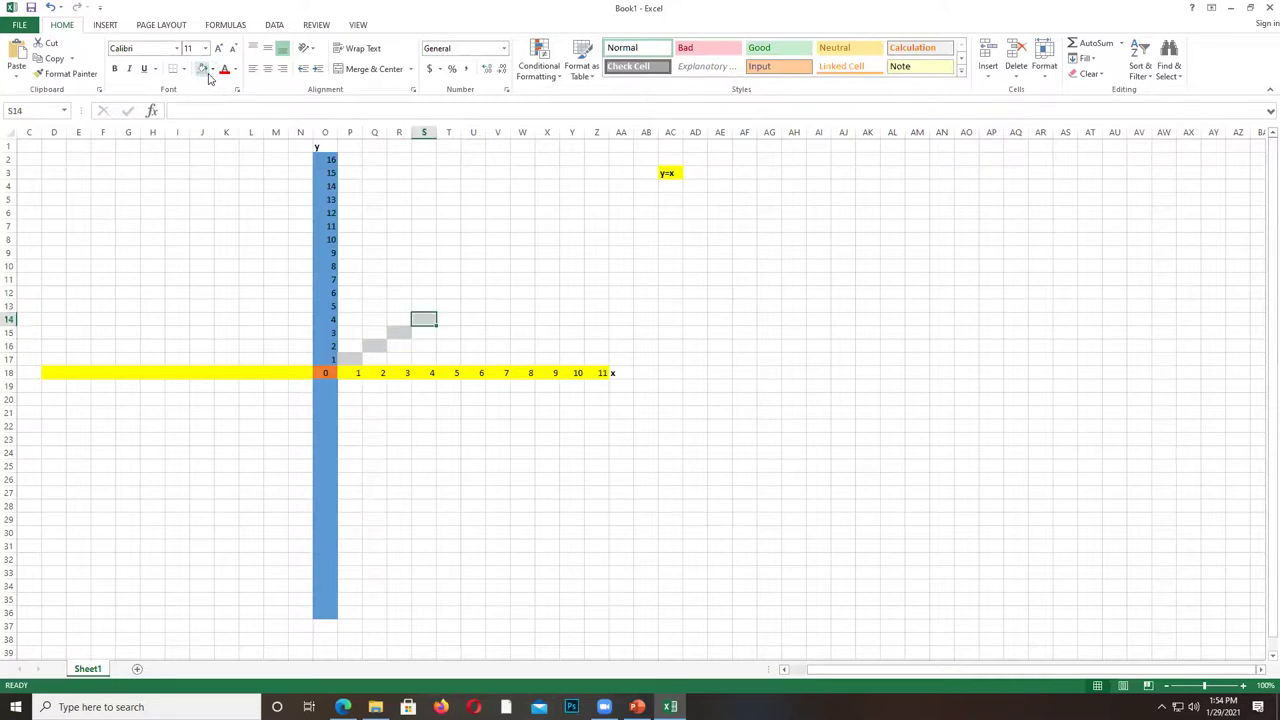
key("Right")
key("Up")
left_click(203, 70)
key("Right")
key("Up")
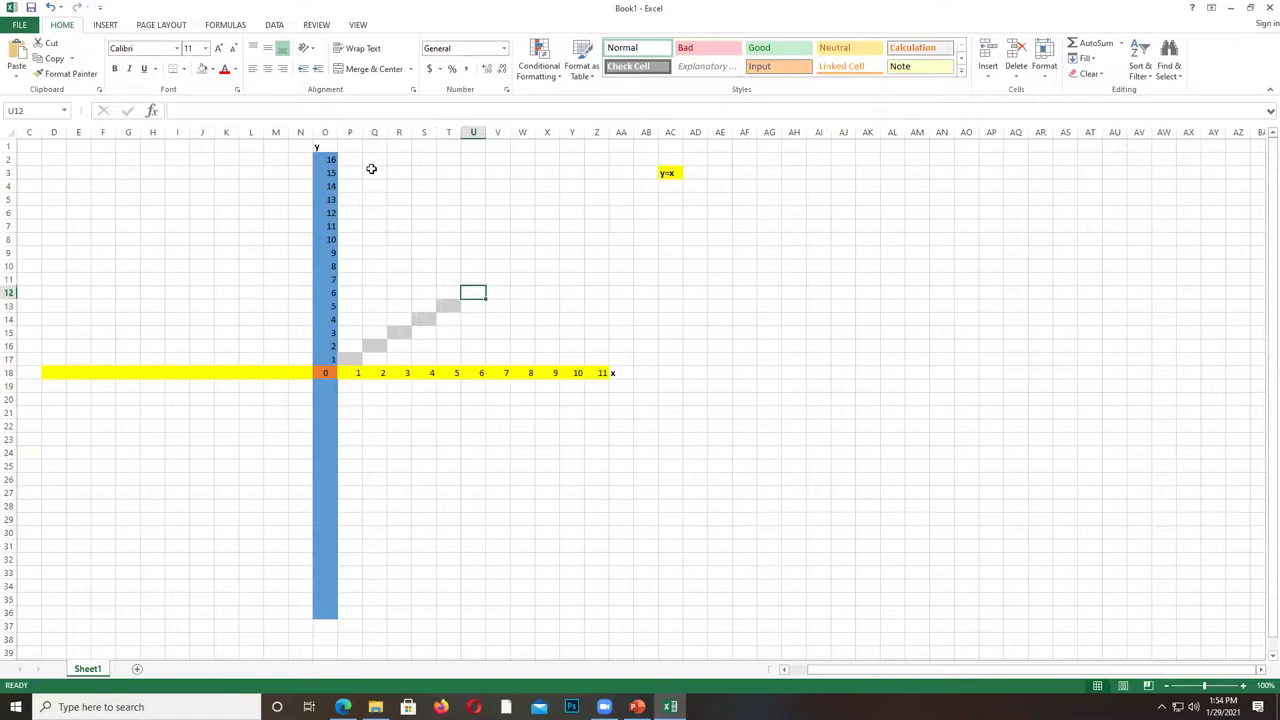
left_click(203, 70)
Enter -1 in N18 and -2 in M18, and extend the series along the negative x-axis to -11 in D18.
left_click(300, 376)
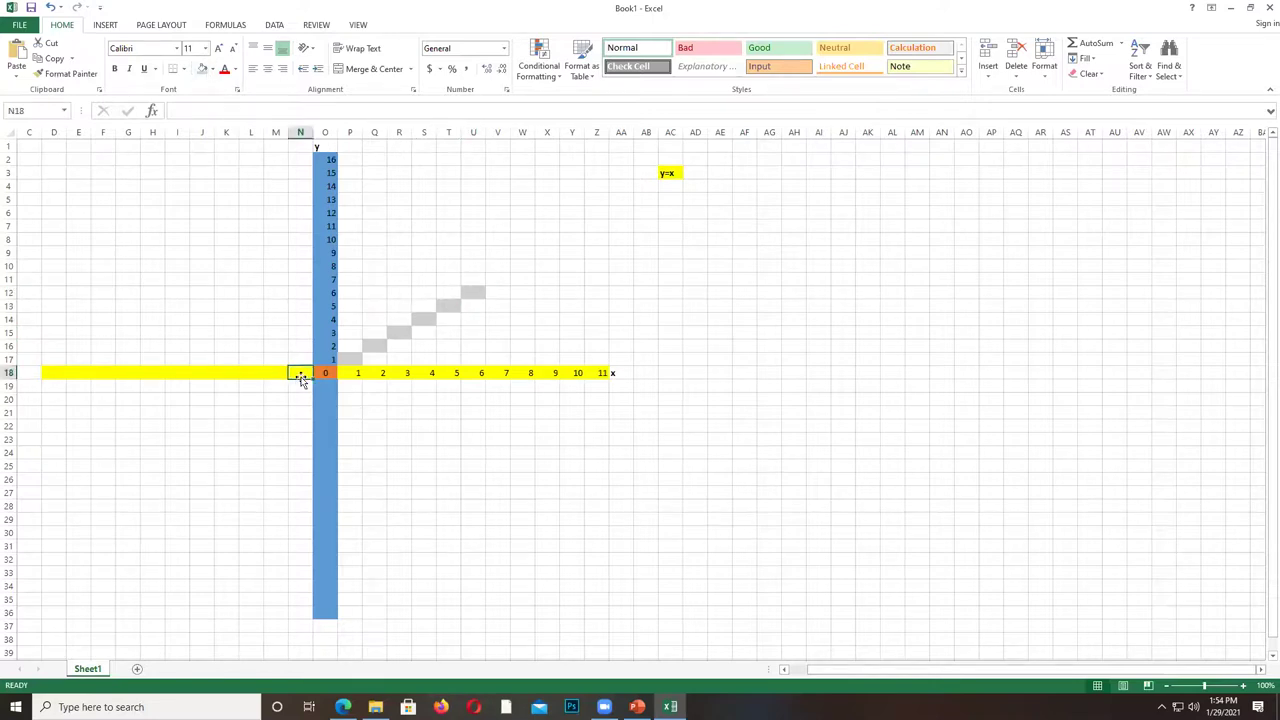
type("-1")
key("Left")
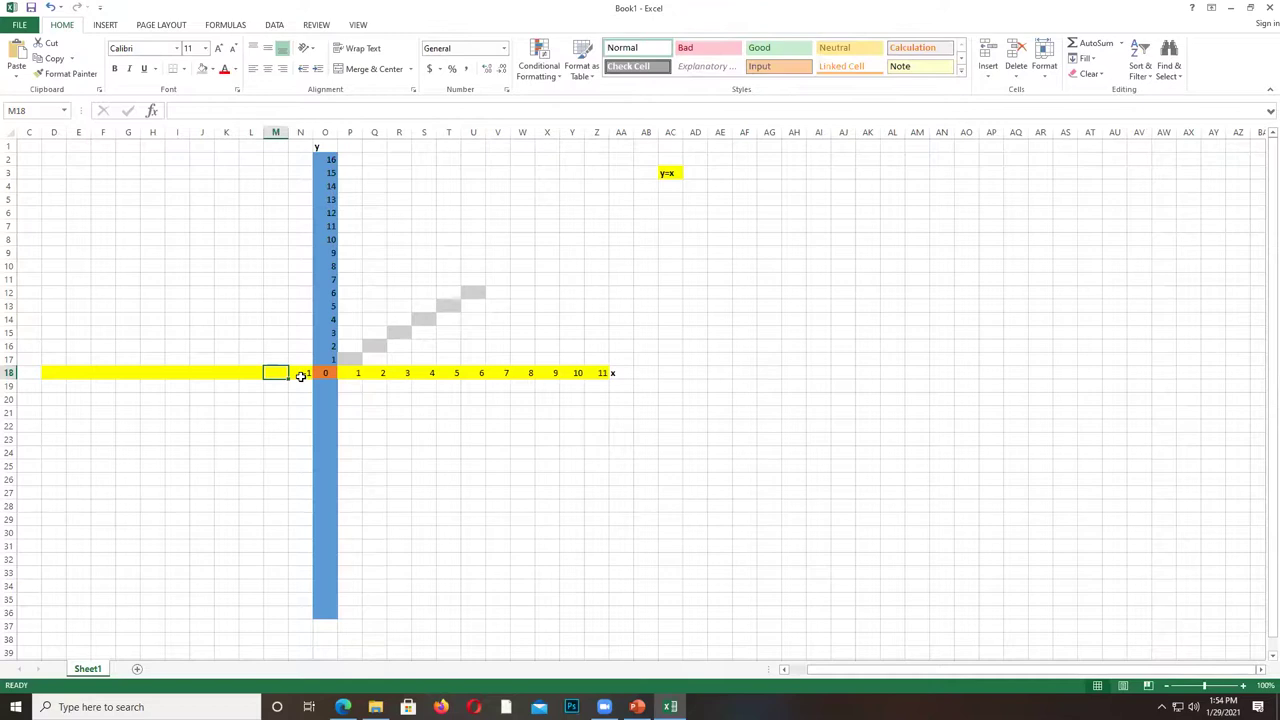
type("-2")
left_click(298, 373)
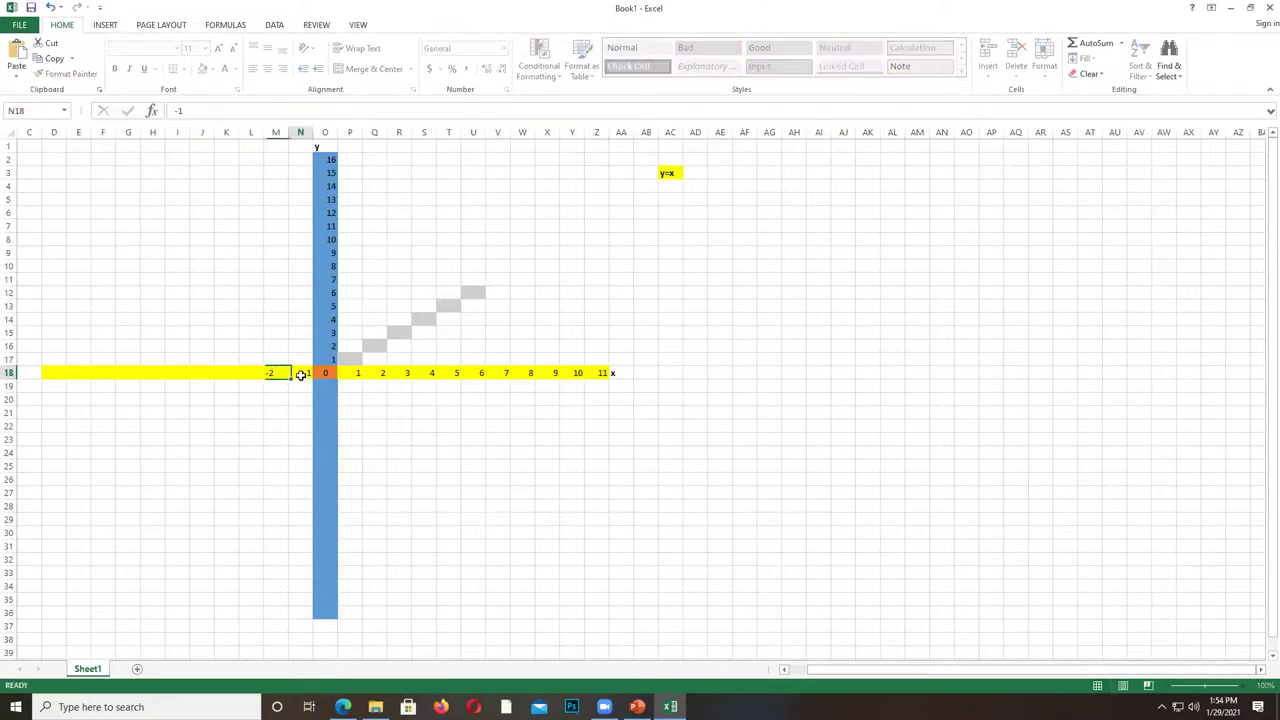
left_click_drag(298, 373, 45, 376)
left_click(350, 425)
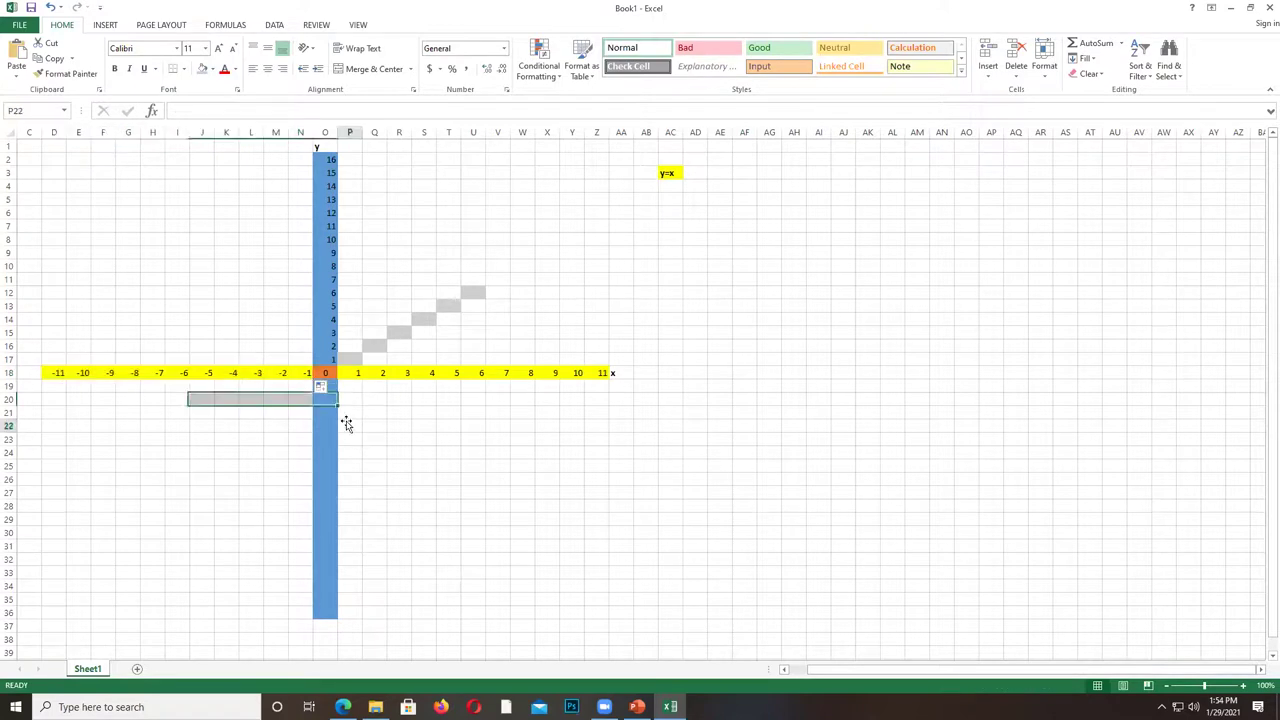
Bring the whole coordinate plane into view from column A and magnify the worksheet to 200%.
left_click(784, 669)
left_click(784, 669)
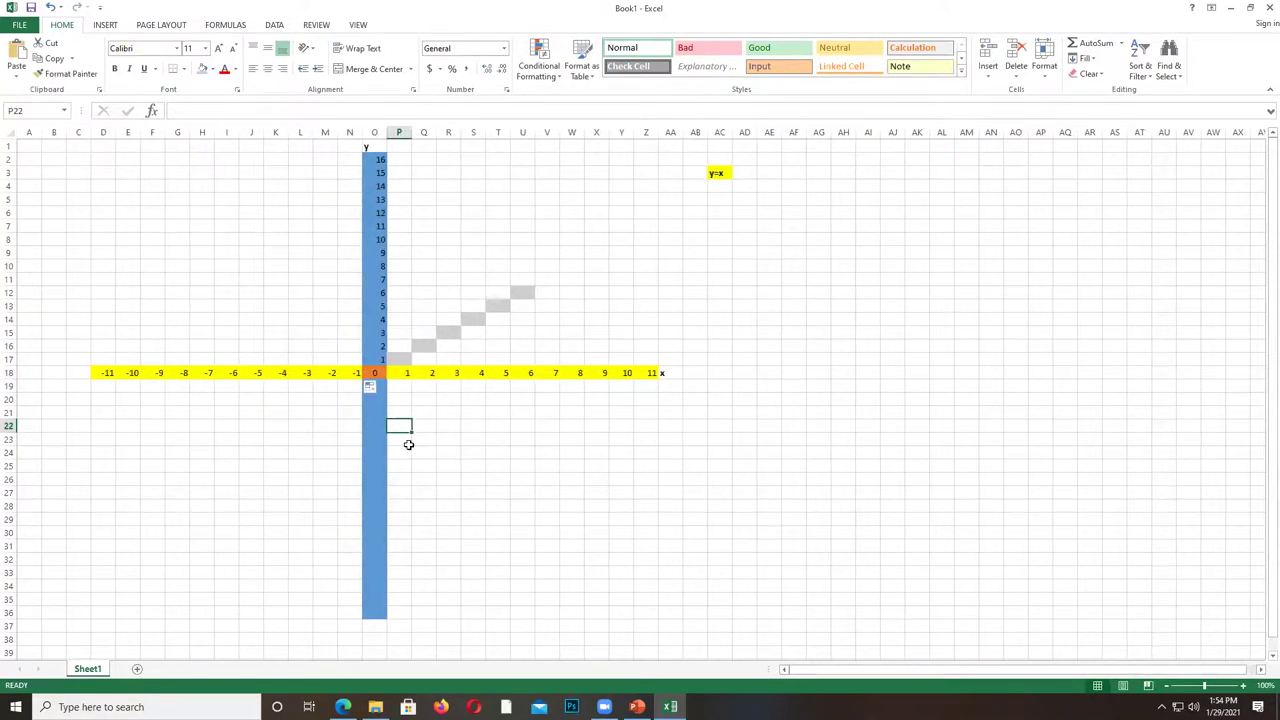
left_click(358, 25)
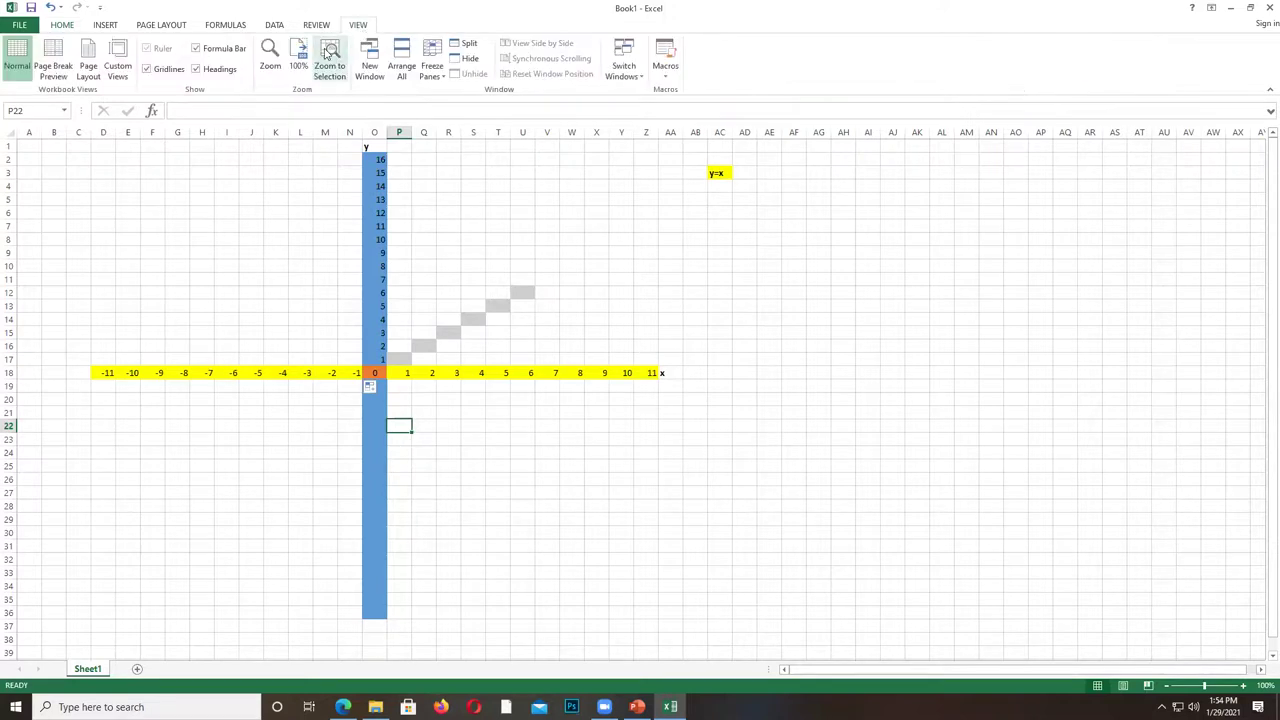
left_click(270, 58)
left_click(314, 291)
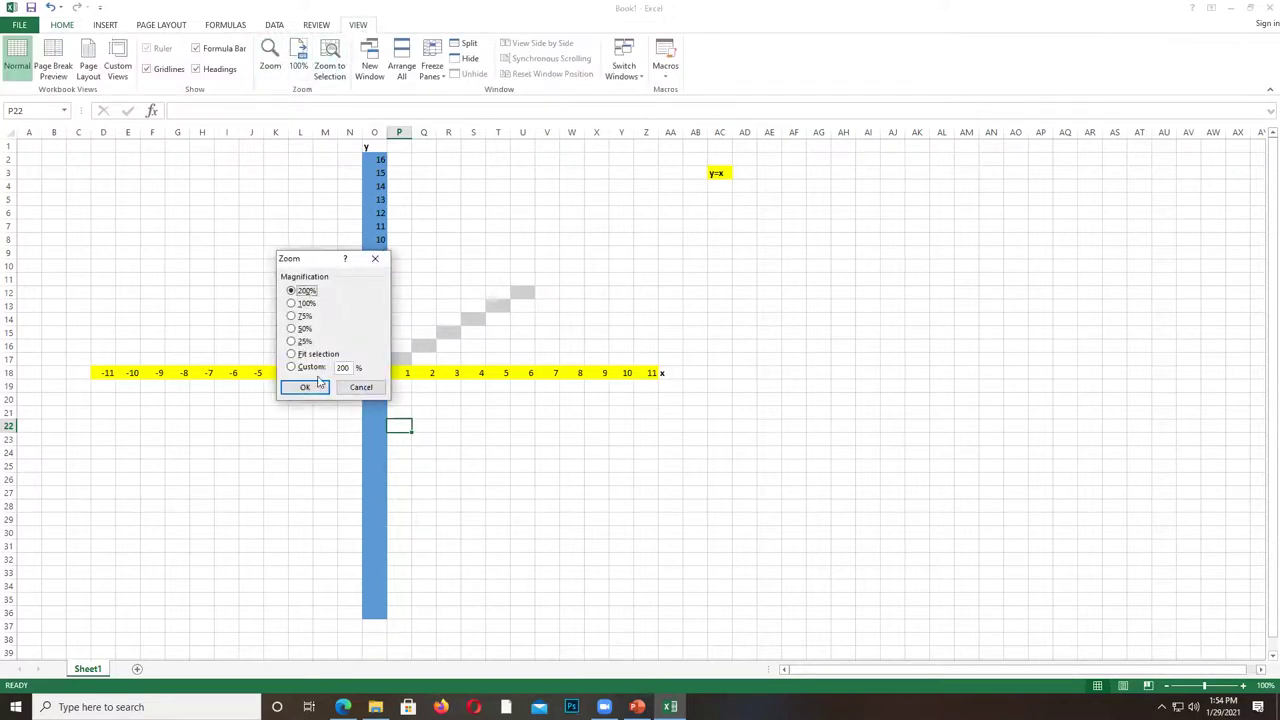
left_click(318, 387)
scroll(687, 487, "down", 1)
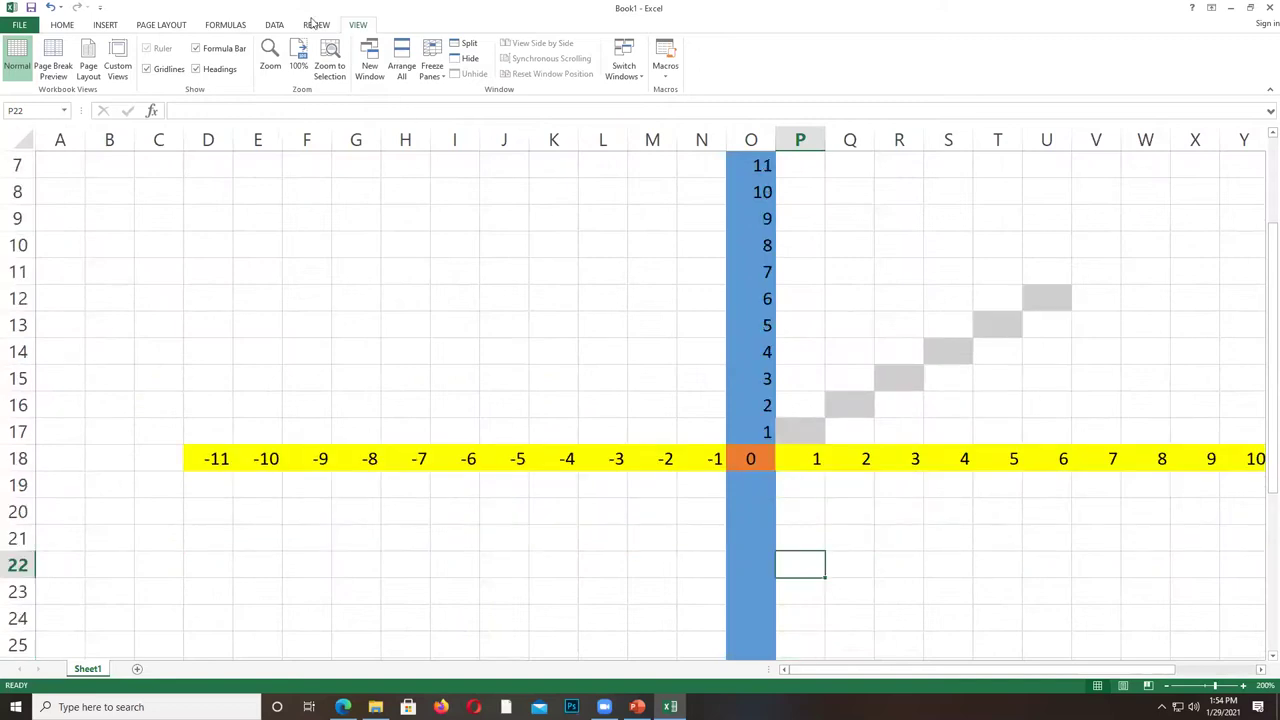
Set the worksheet's magnification to a custom 150%.
left_click(270, 58)
double_click(343, 367)
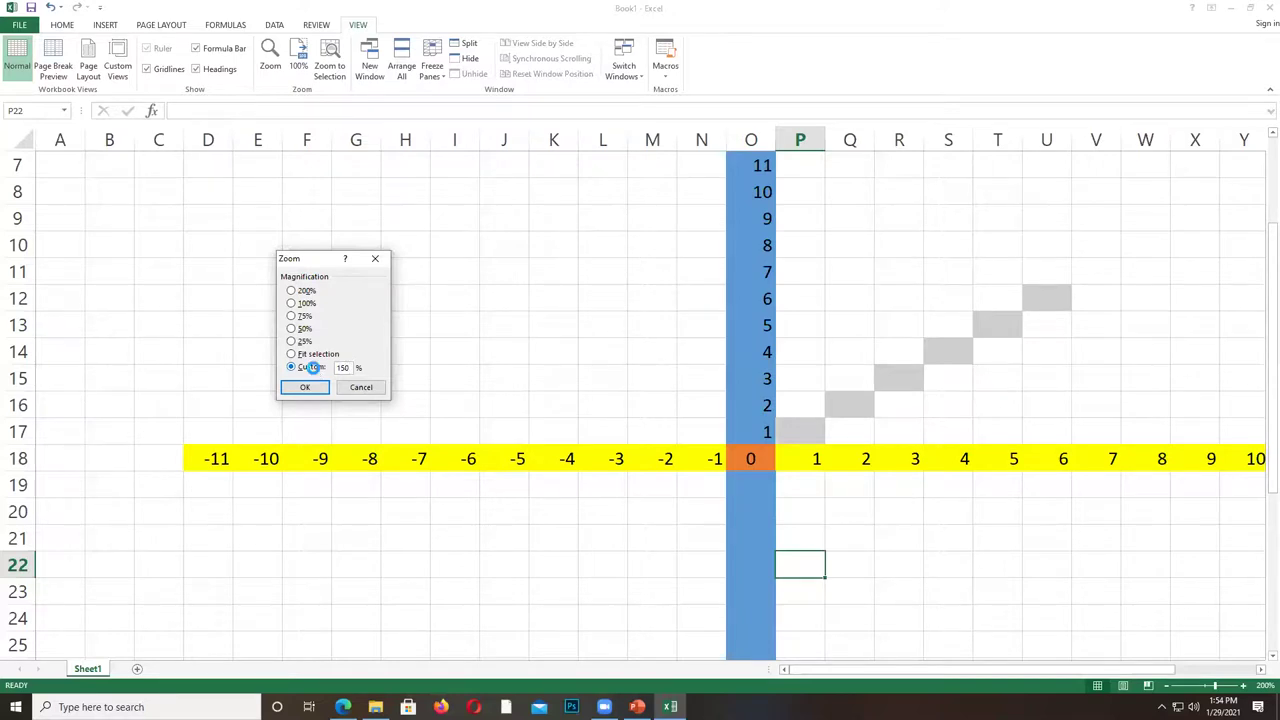
key("Return")
Enter -1 in O19 and -2 in O20, and extend the series down the negative y-axis to -18 in O36.
left_click(567, 397)
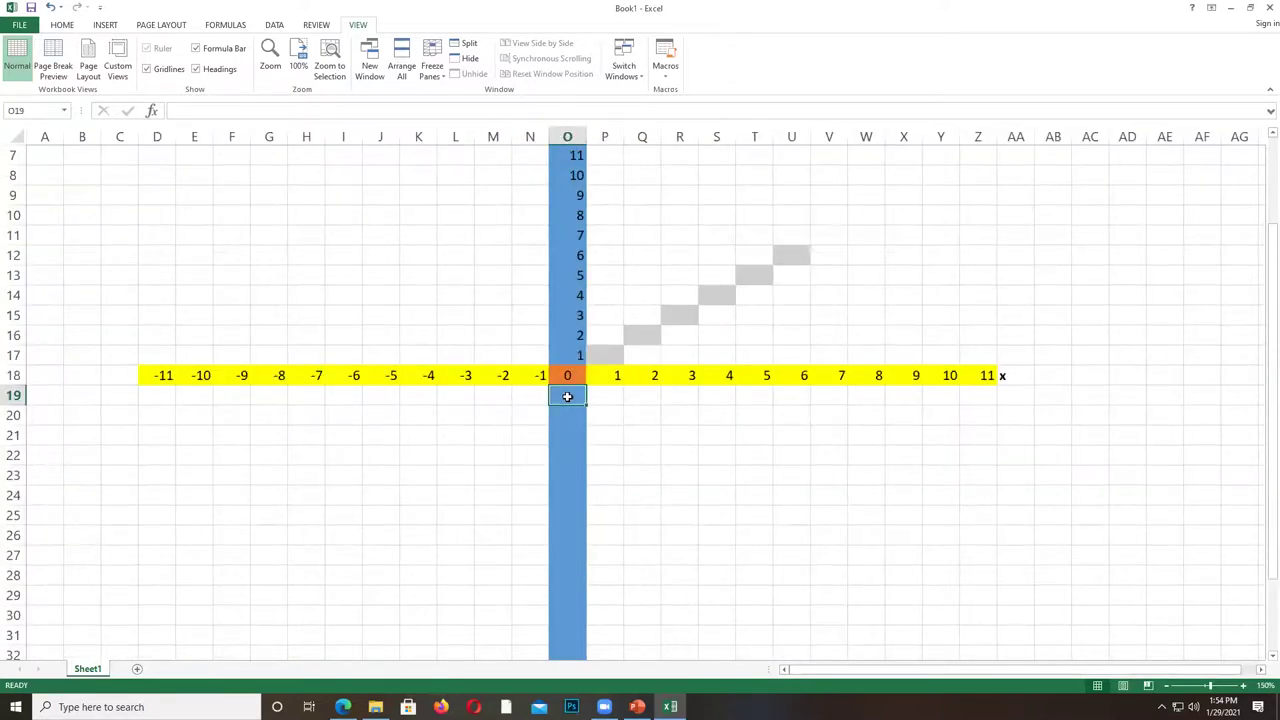
type("-1")
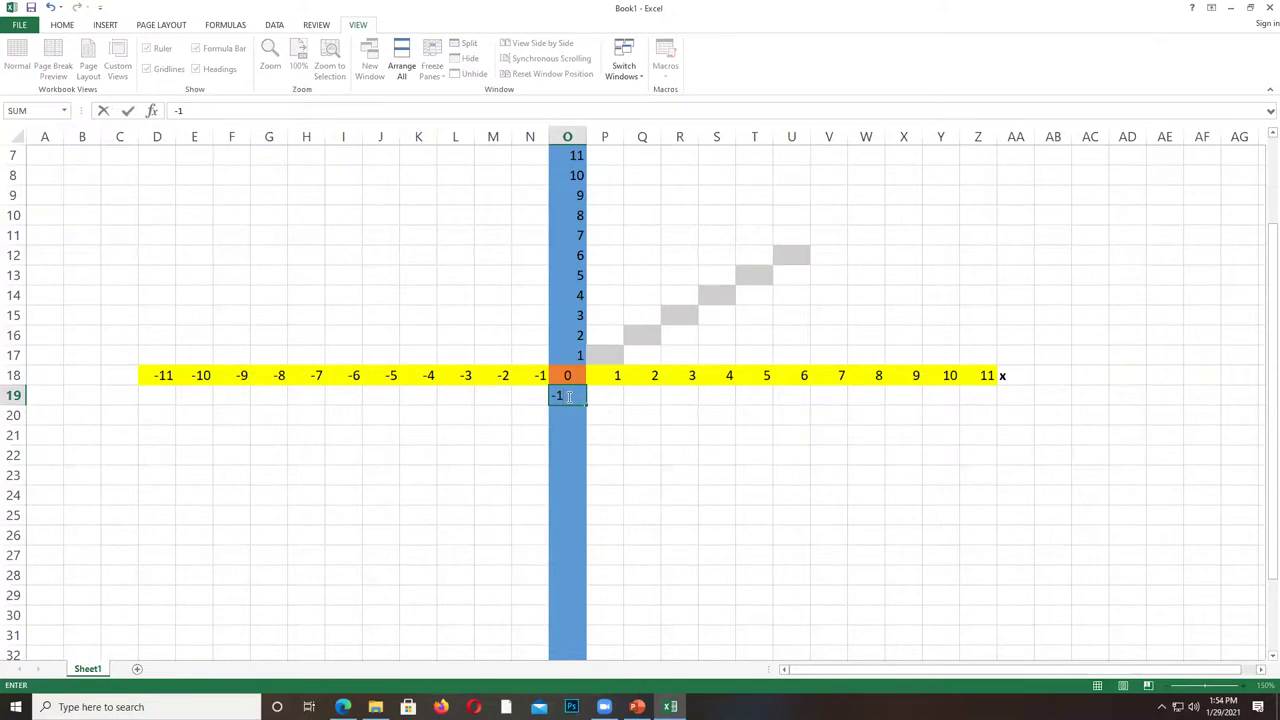
key("Return")
type("-2")
key("Return")
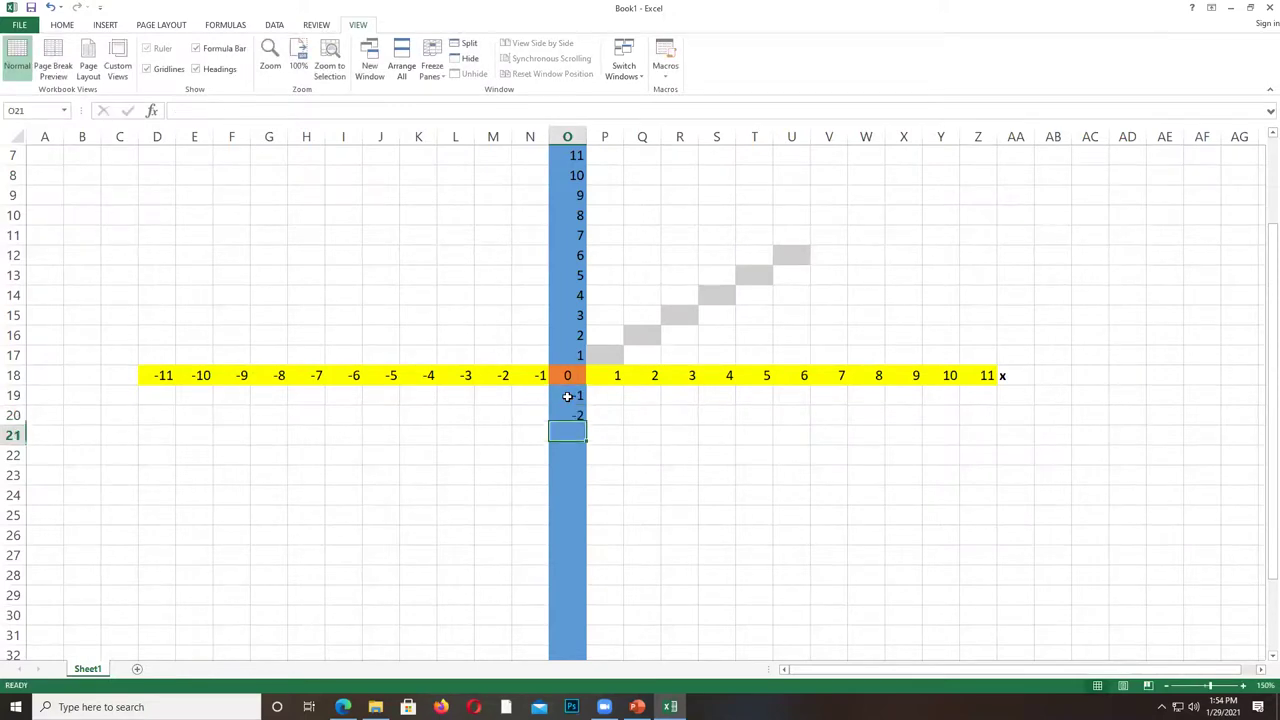
left_click_drag(567, 396, 588, 585)
scroll(469, 314, "up", 5)
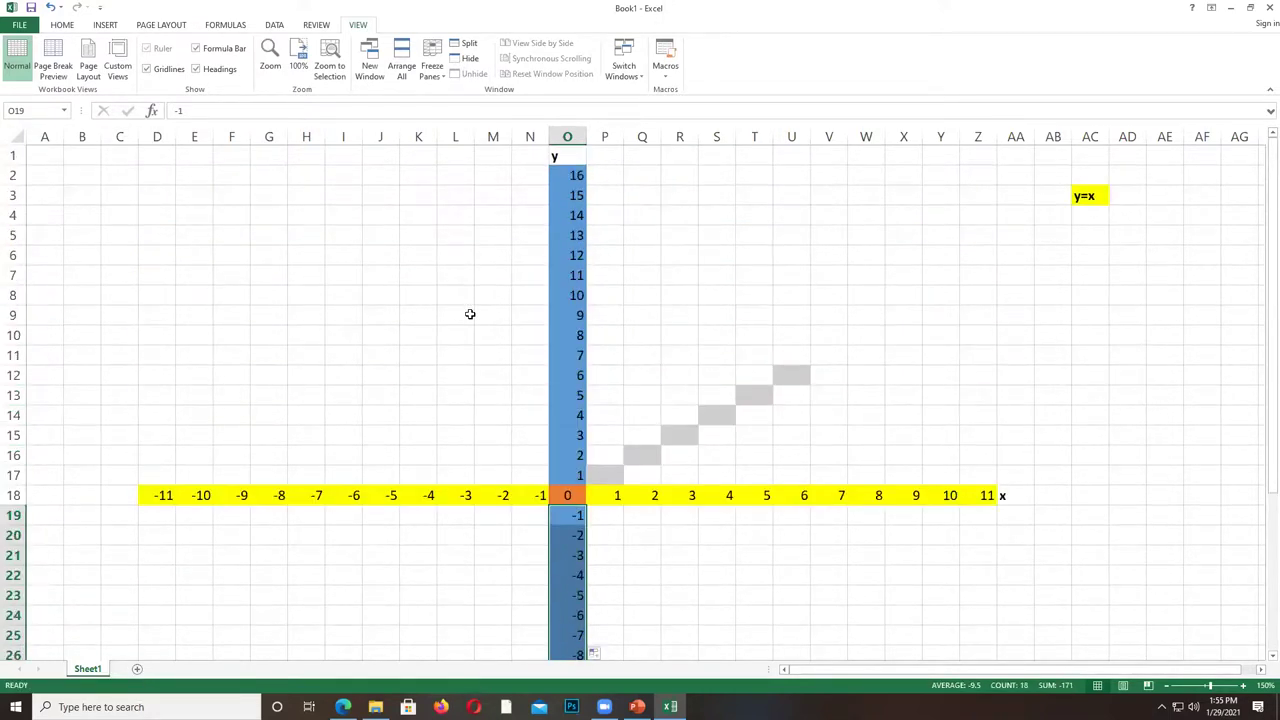
Center the y label in O1 and the x label in AA18 horizontally within their cells.
left_click(559, 155)
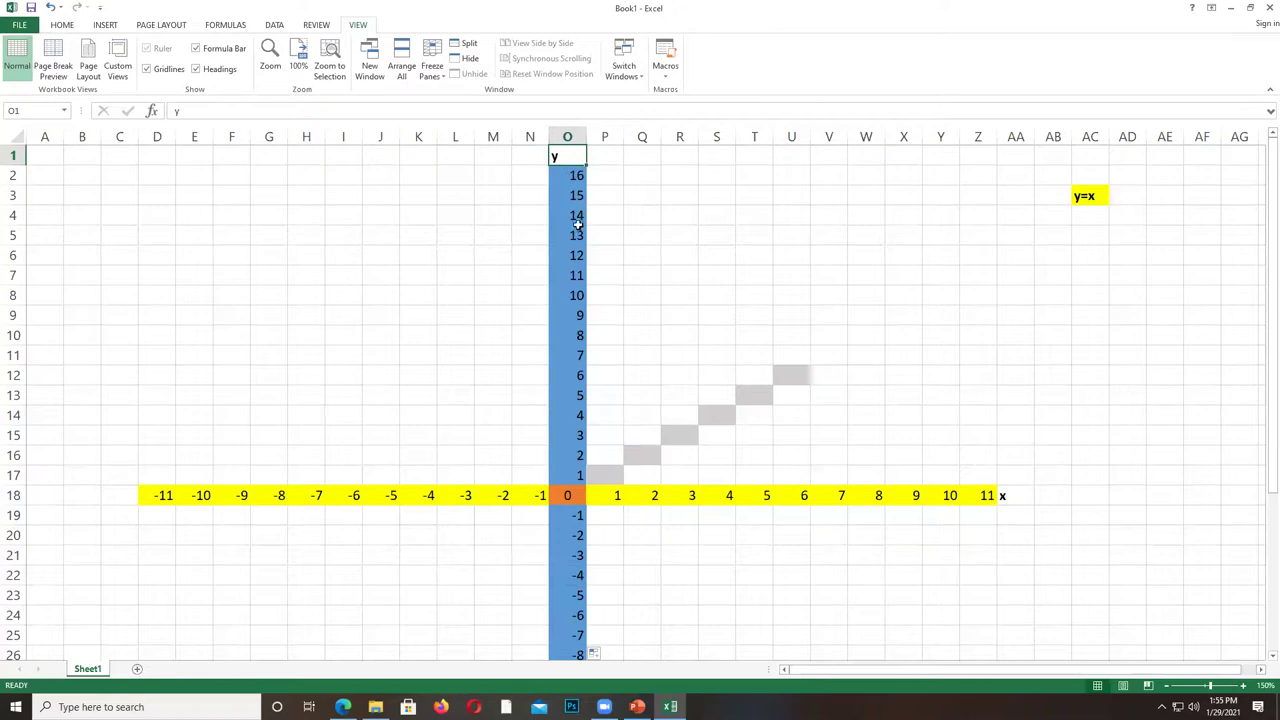
left_click(66, 27)
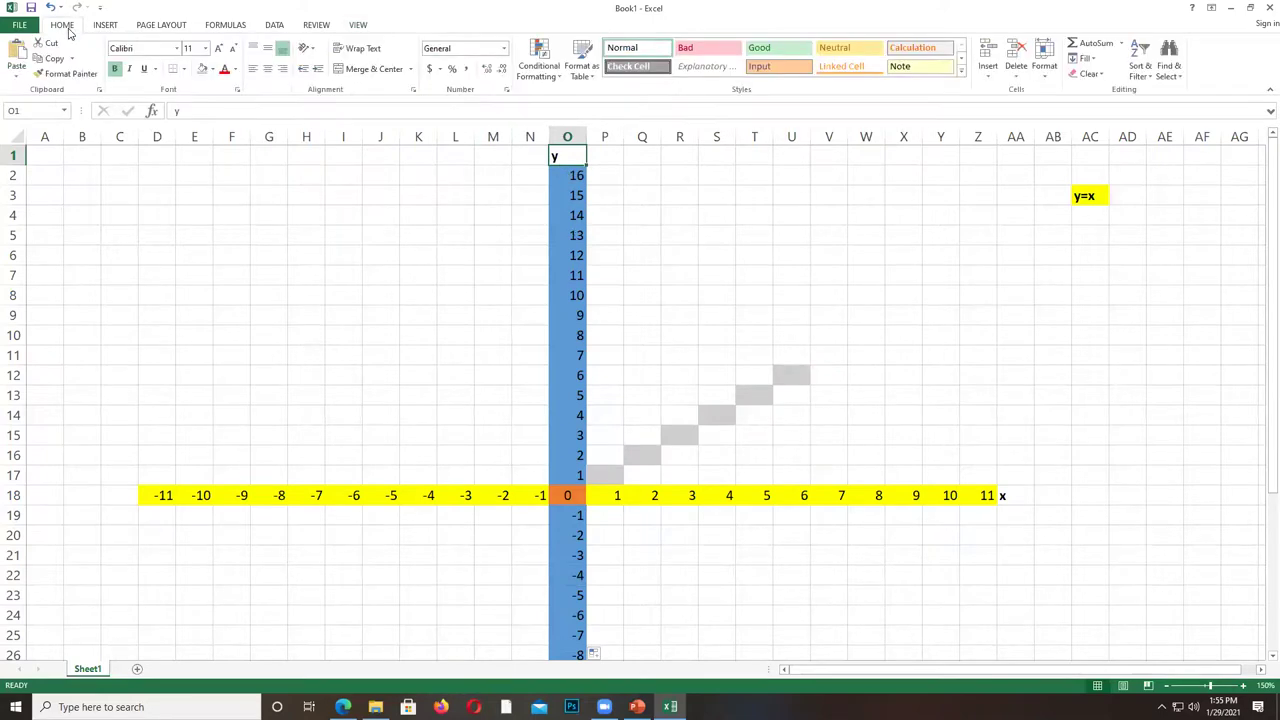
left_click(267, 68)
left_click(1014, 494)
left_click(267, 68)
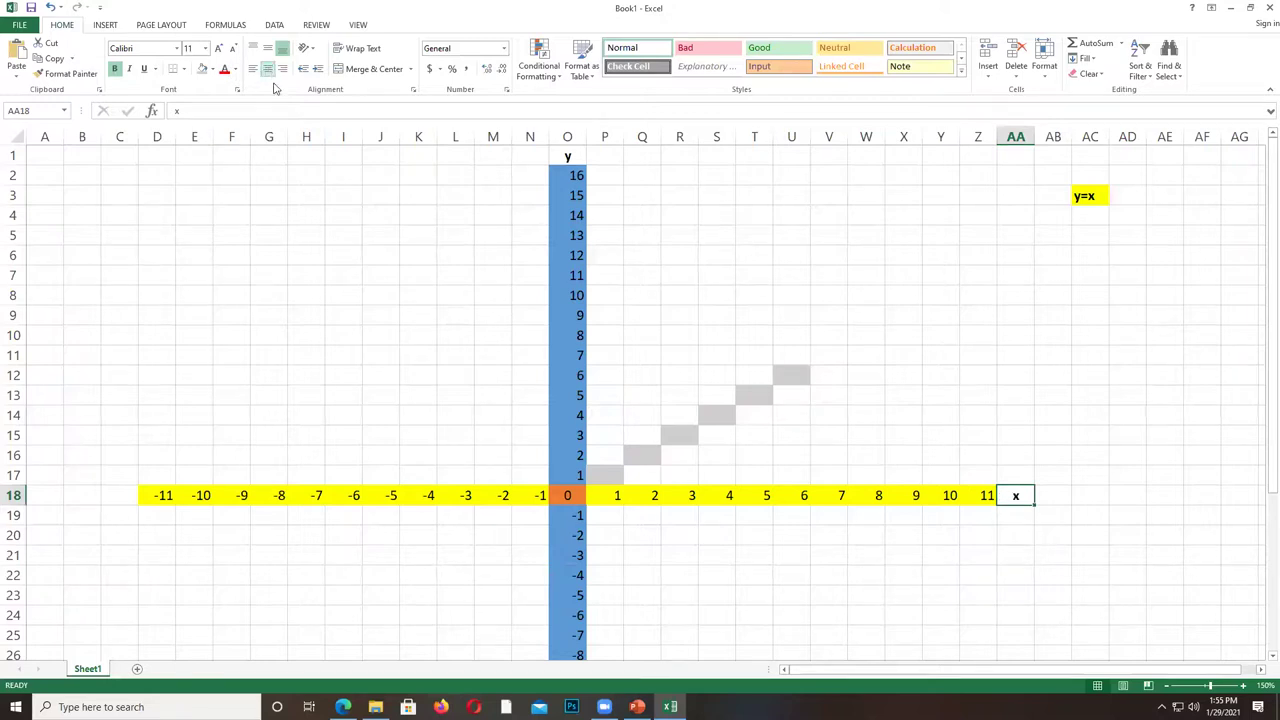
left_click(116, 490)
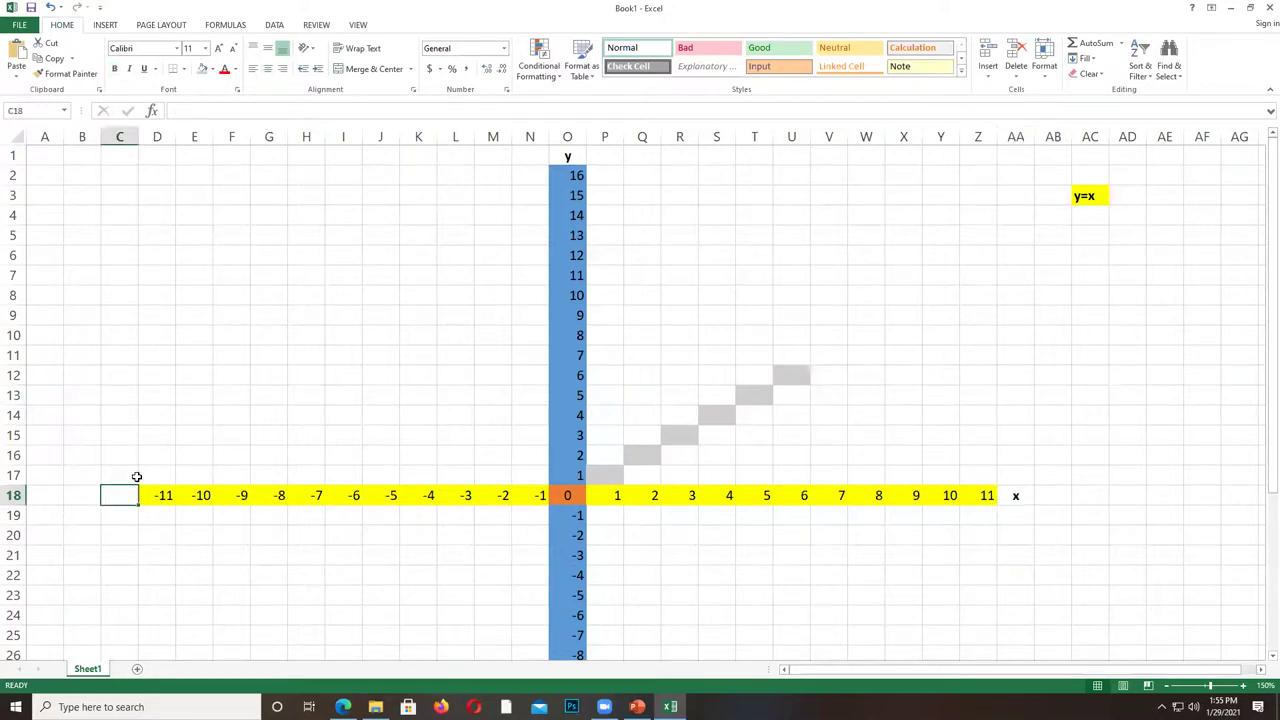
type("-")
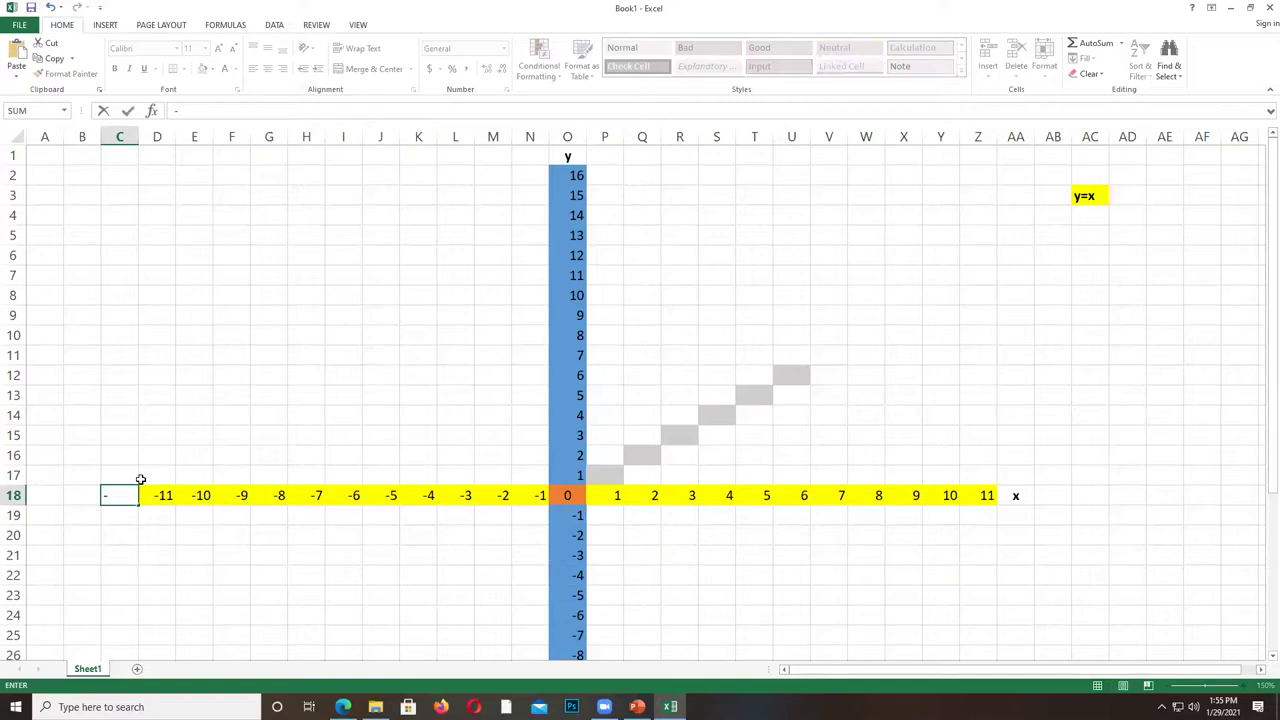
key("BackSpace")
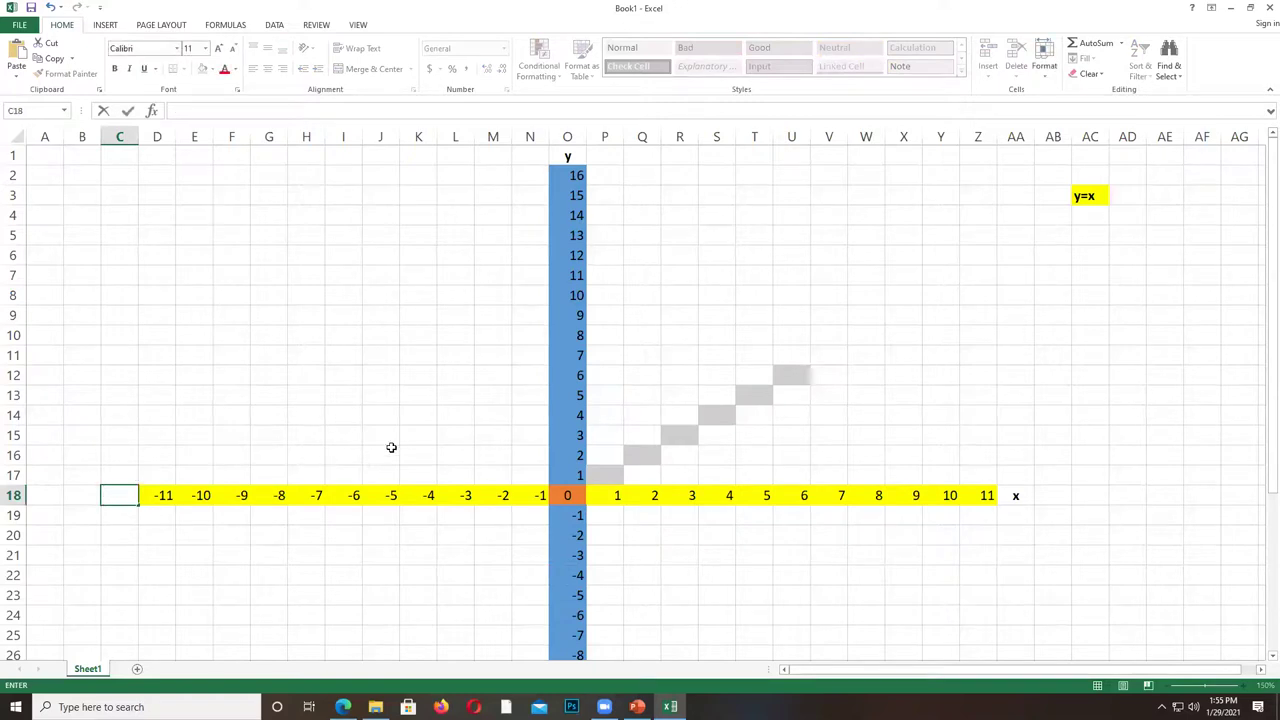
scroll(420, 498, "down", 3)
scroll(506, 507, "down", 3)
scroll(534, 489, "up", 6)
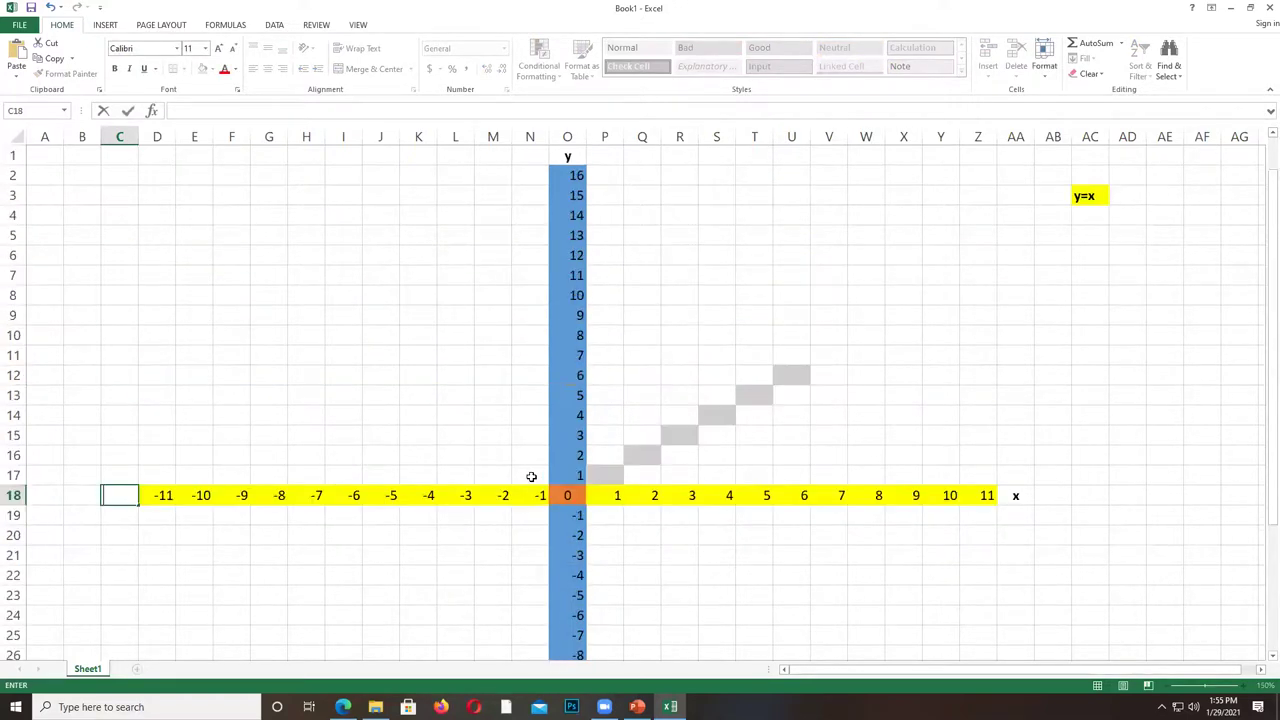
Plot the negative side of y=x by filling cells N19, M20 and L21 with the same light gray.
left_click(528, 477)
left_click(534, 517)
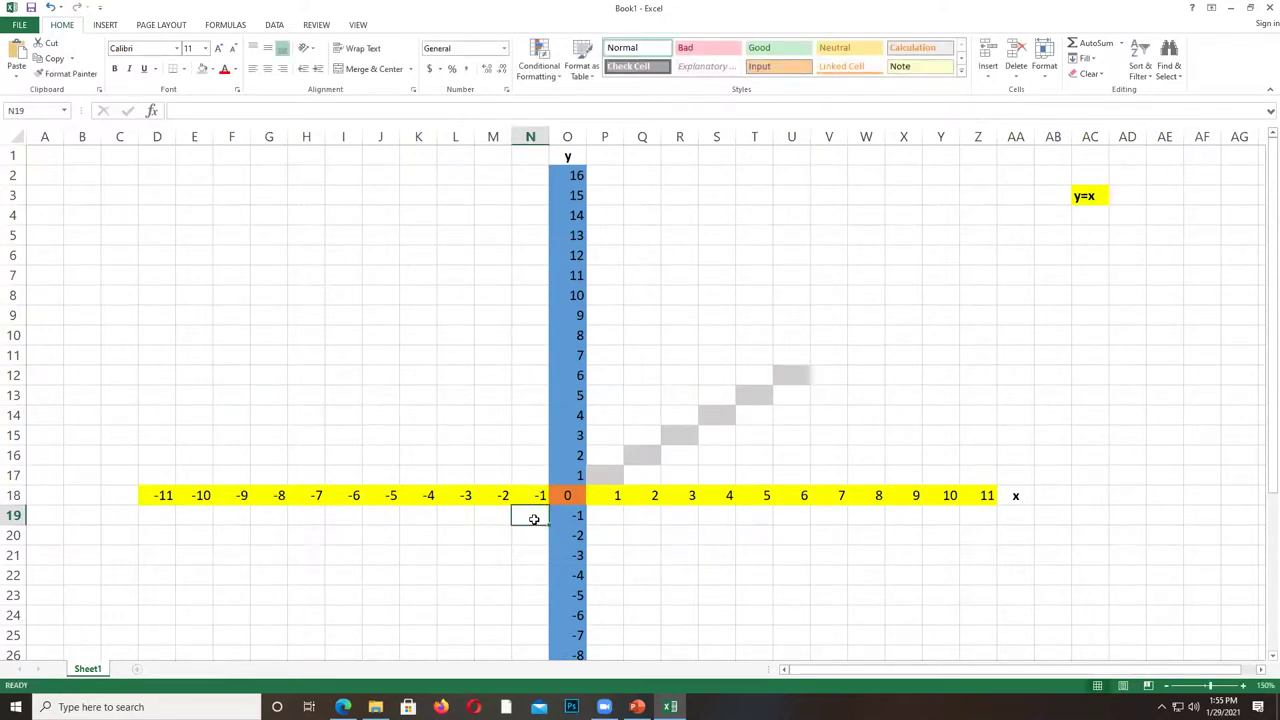
left_click(204, 72)
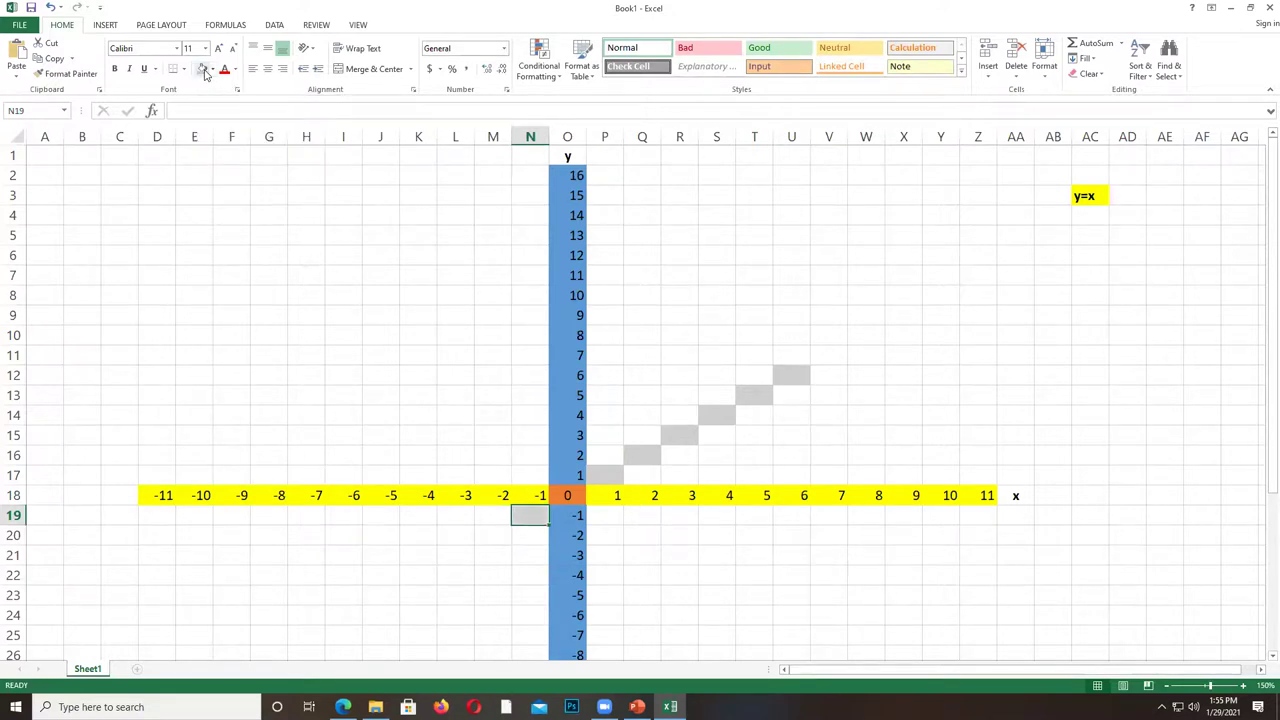
key("Down")
key("Left")
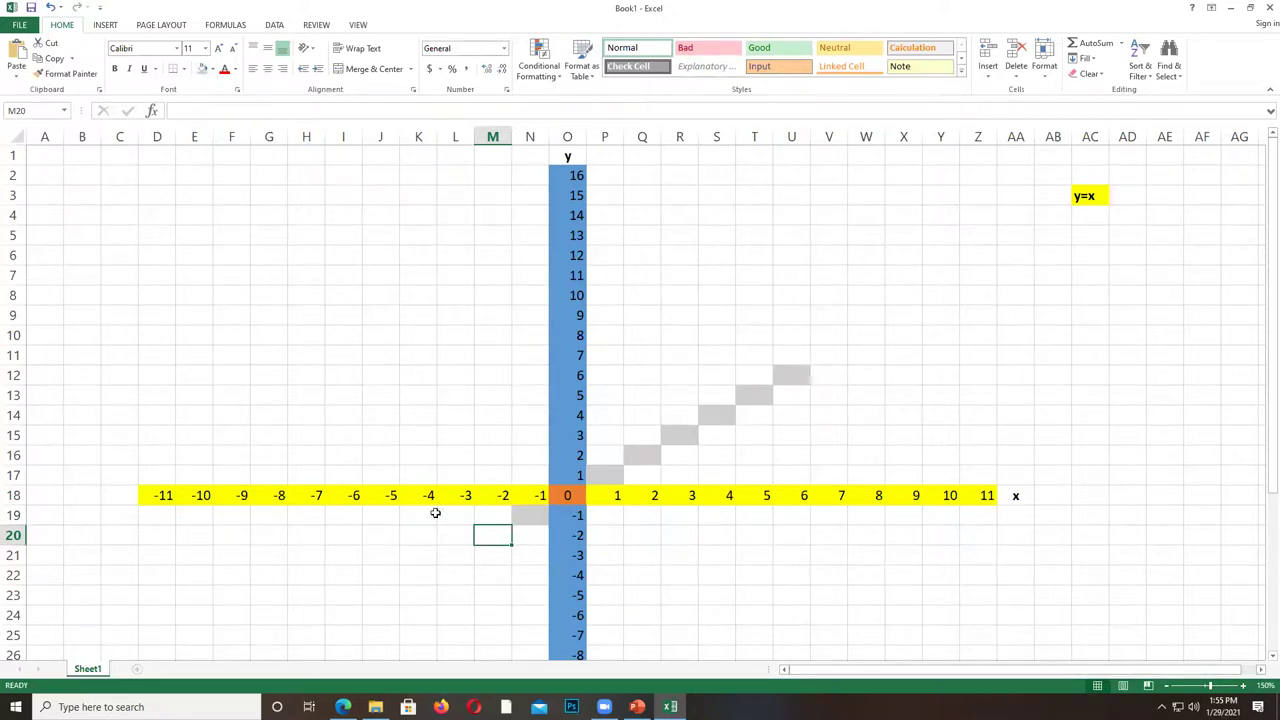
left_click(201, 71)
key("Down")
key("Left")
left_click(198, 73)
Continue the negative side of the line diagonally by filling cells K22, J23 and I24 with light gray.
key("Down")
key("Left")
left_click(198, 73)
key("Left")
key("Down")
left_click(198, 73)
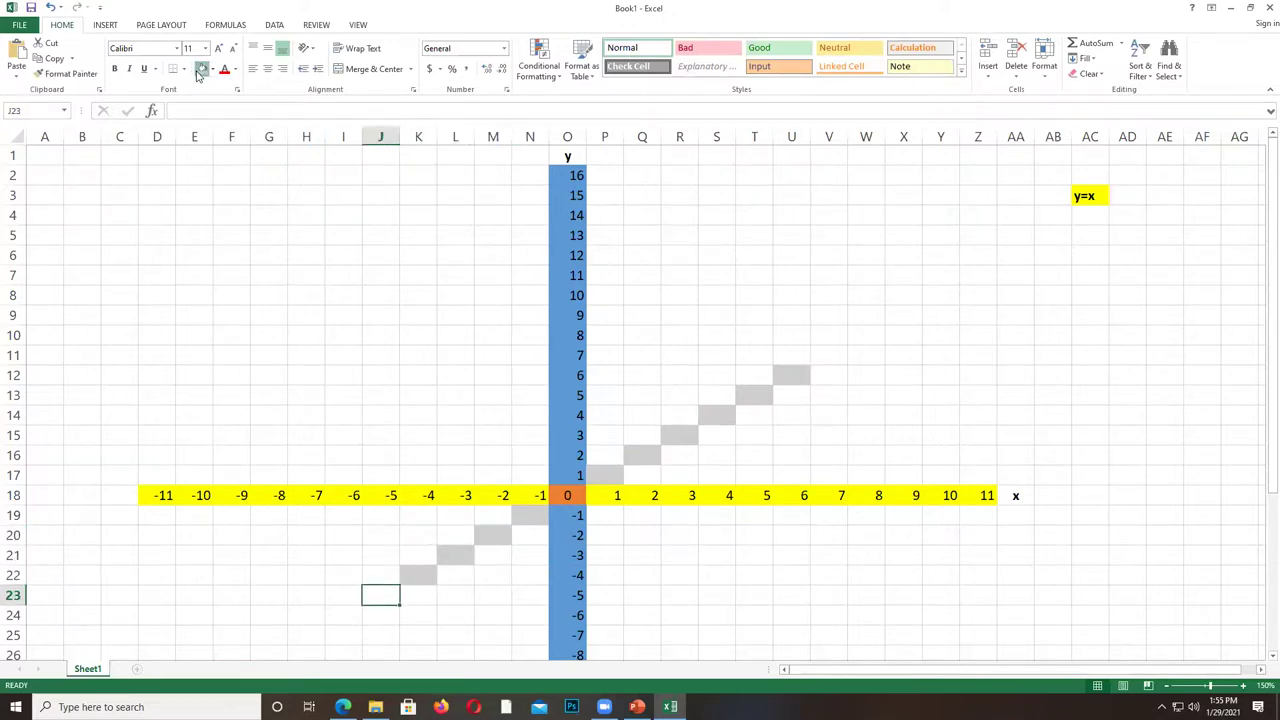
key("Left")
key("Down")
left_click(198, 73)
Extend the line down to x = -8 by filling cells H25 and G26 with light gray.
left_click(636, 436)
scroll(640, 437, "down", 2)
scroll(640, 437, "up", 2)
left_click(311, 633)
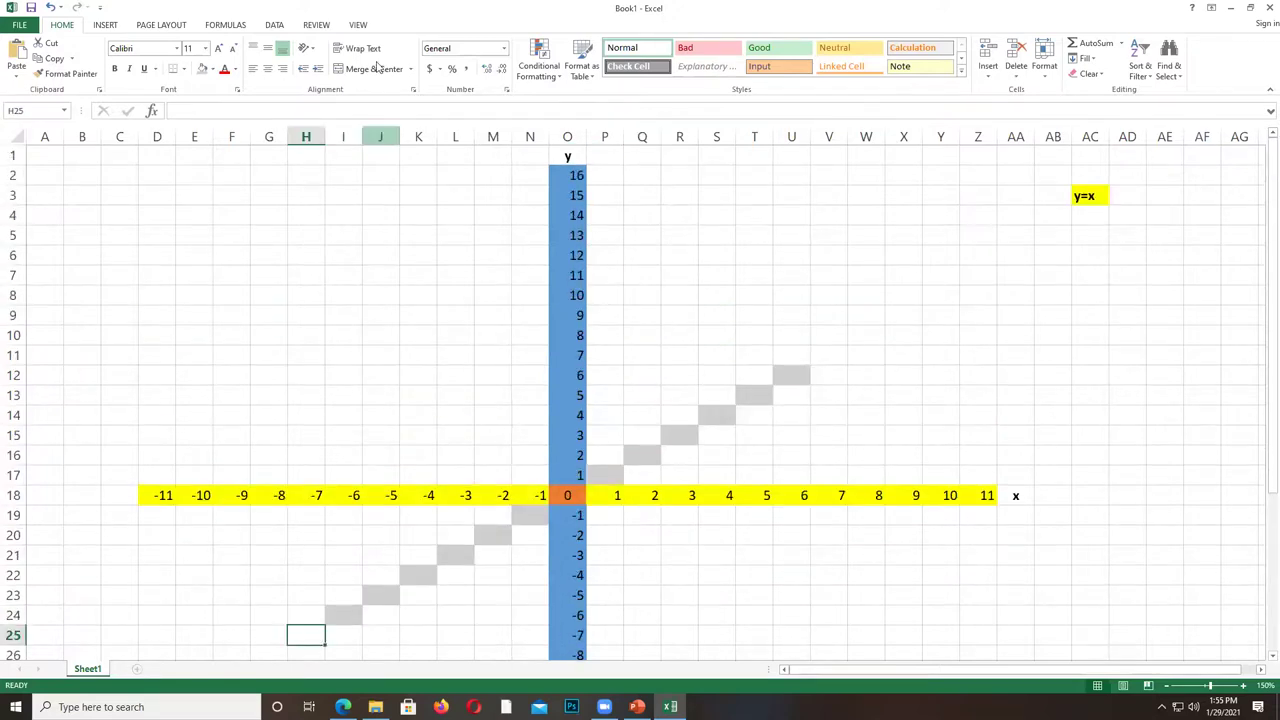
scroll(239, 80, "down", 2)
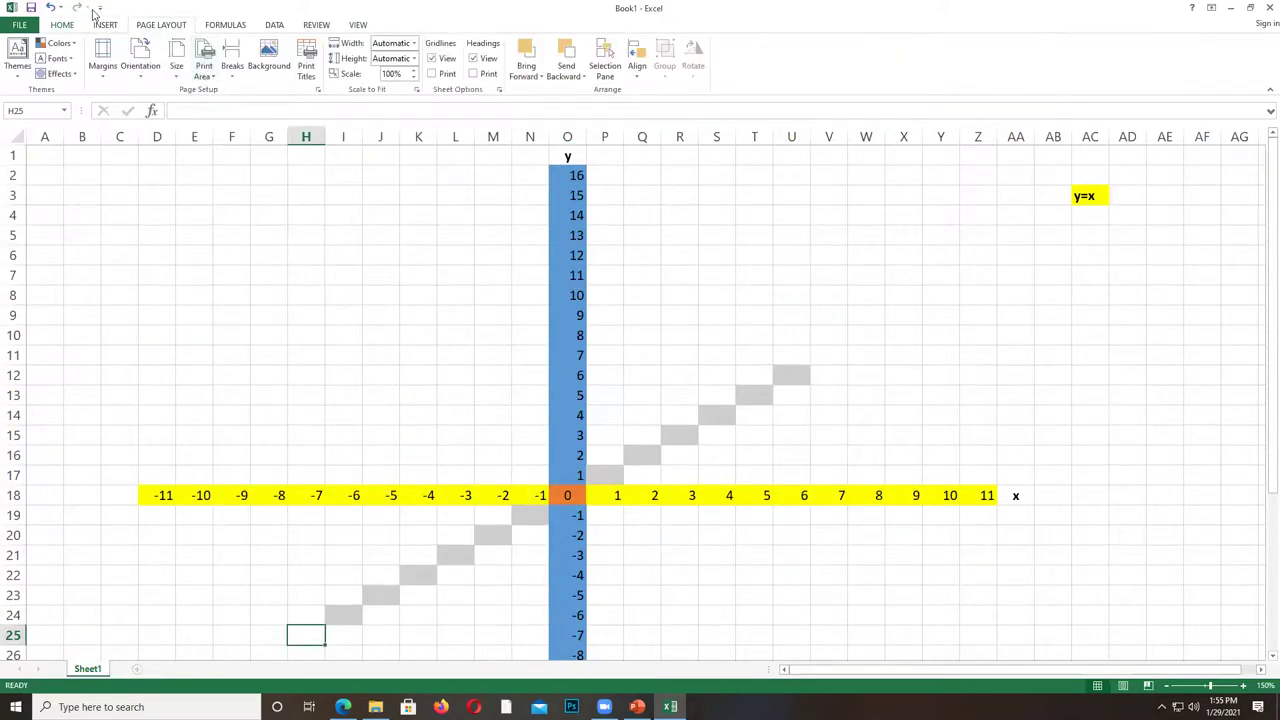
left_click(62, 24)
scroll(290, 360, "down", 2)
left_click(203, 70)
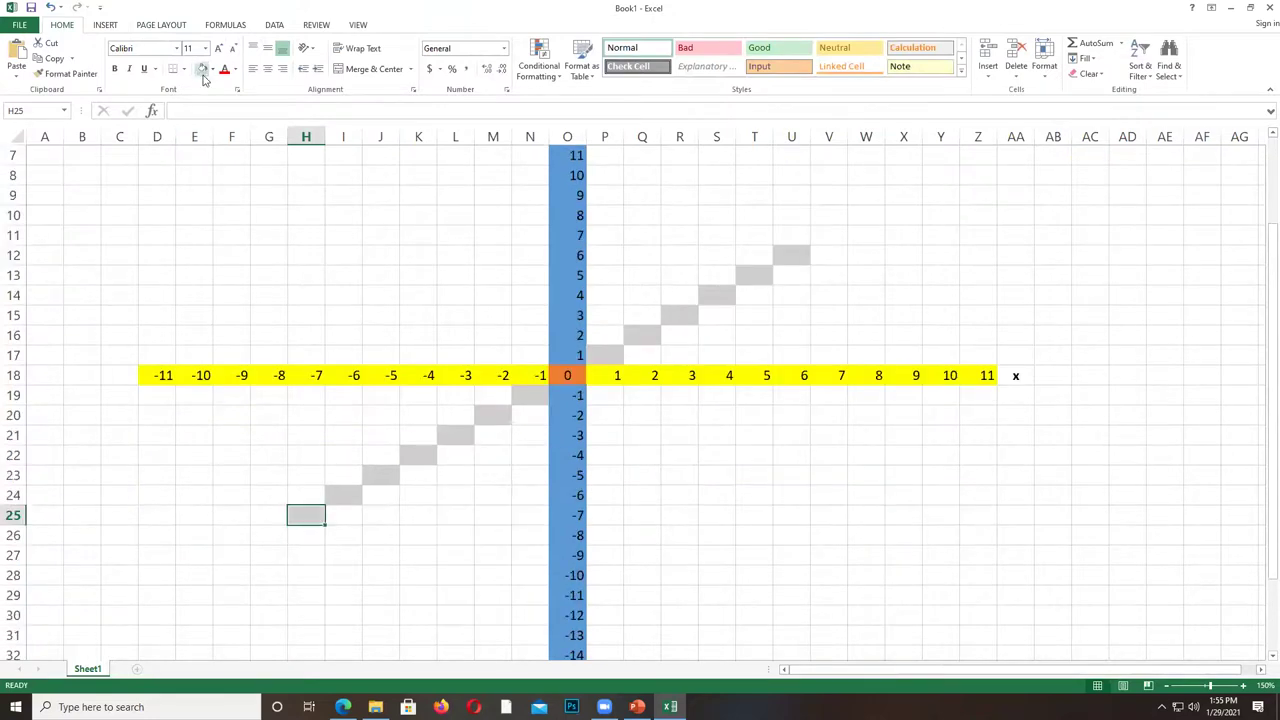
key("Down")
key("Left")
left_click(203, 70)
Extend the positive side of the line to x = 8 by filling cells V11 and W10 with light gray.
left_click(837, 237)
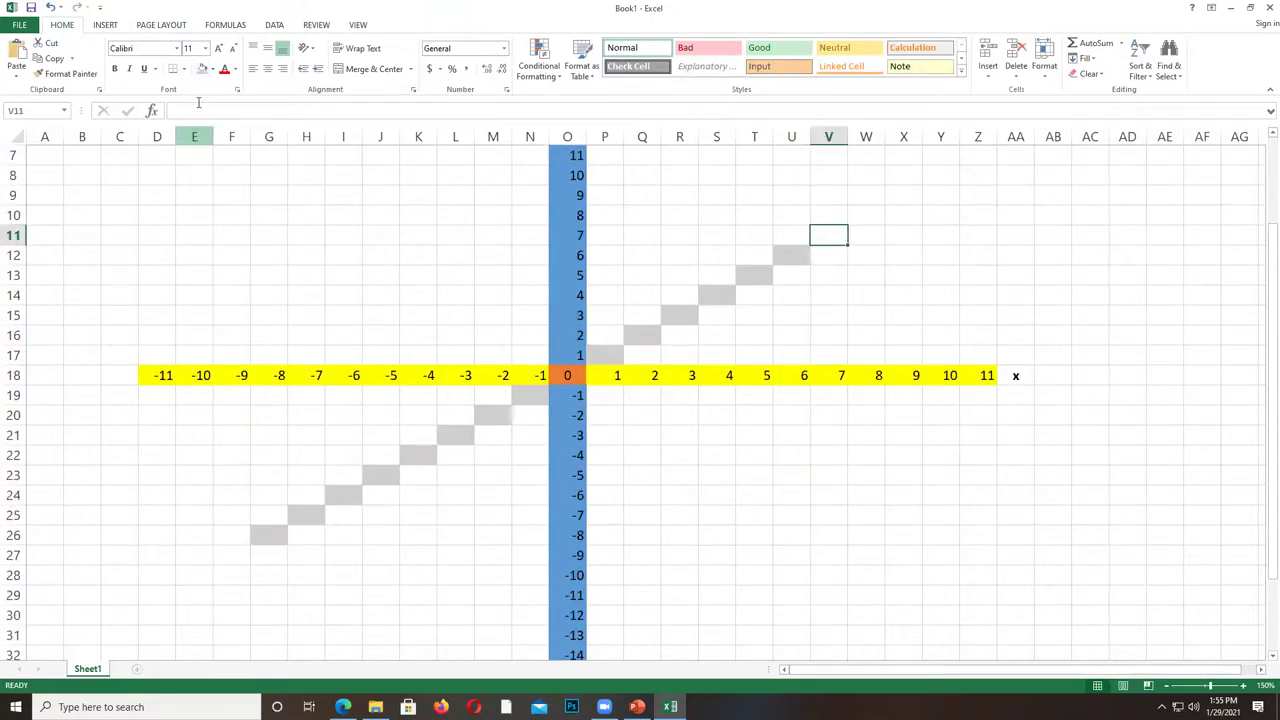
left_click(203, 70)
left_click(851, 213)
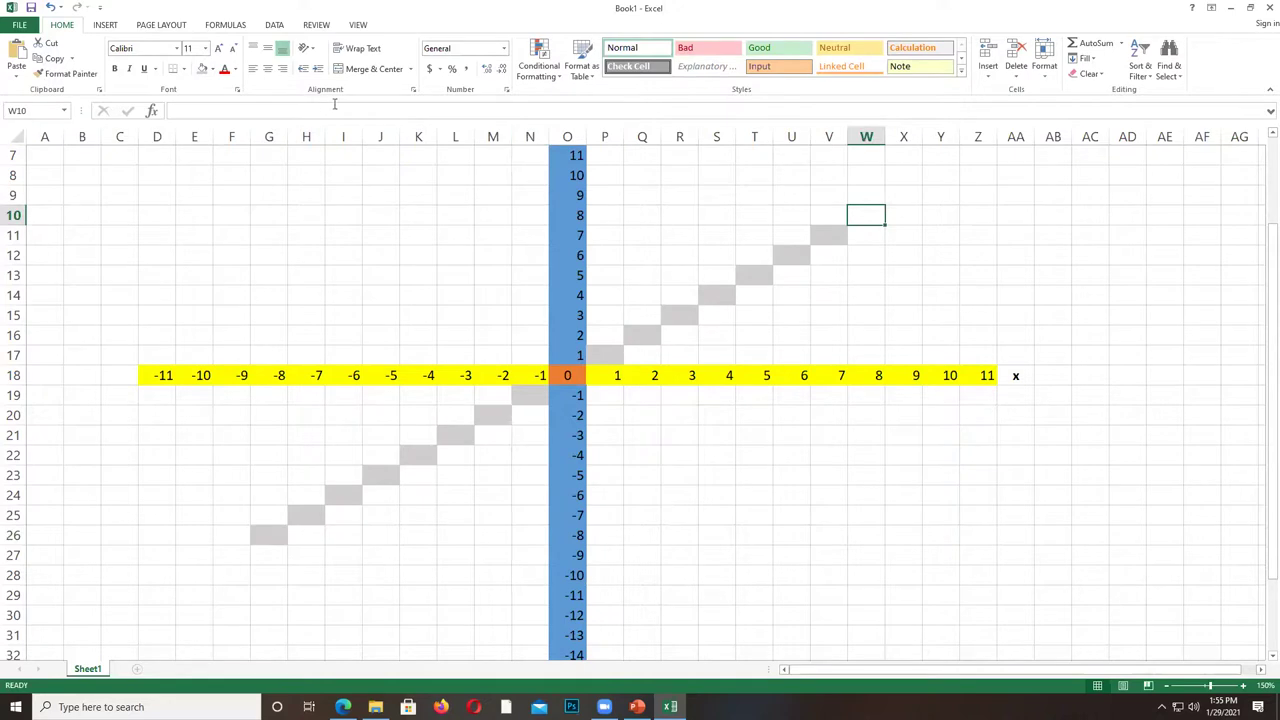
left_click(203, 70)
left_click(808, 415)
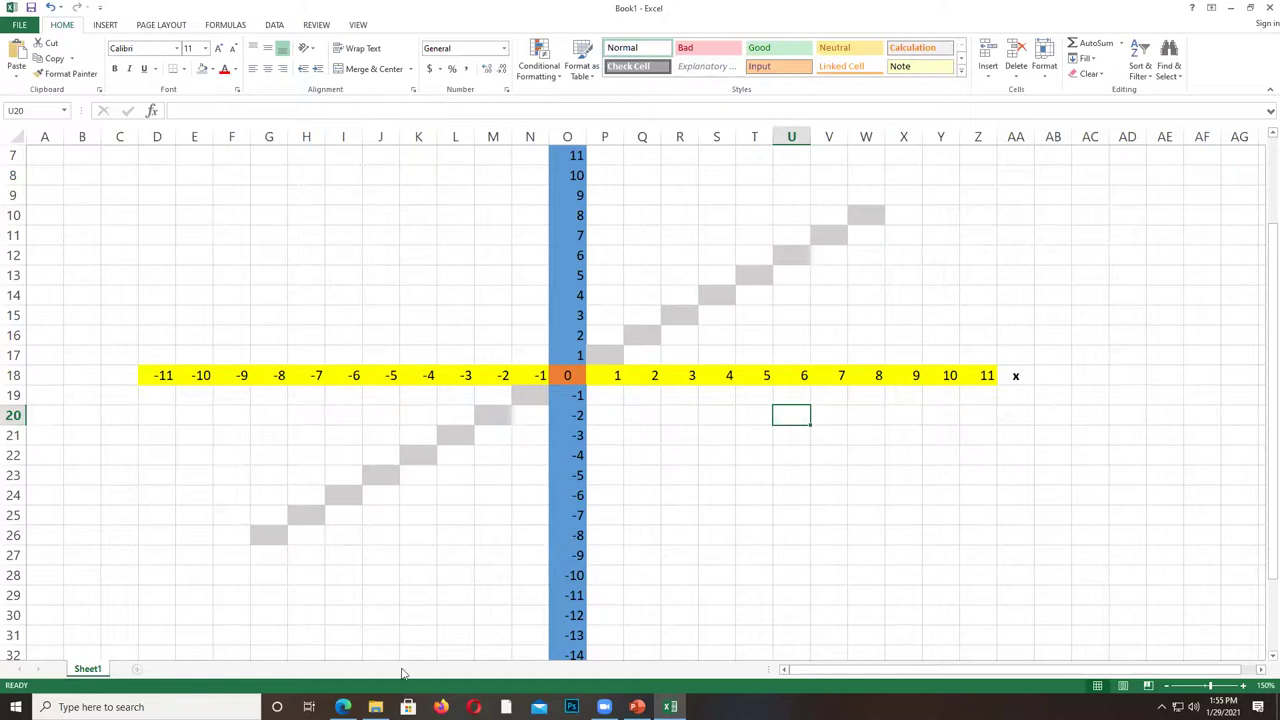
left_click(343, 707)
left_click(343, 707)
left_click(637, 707)
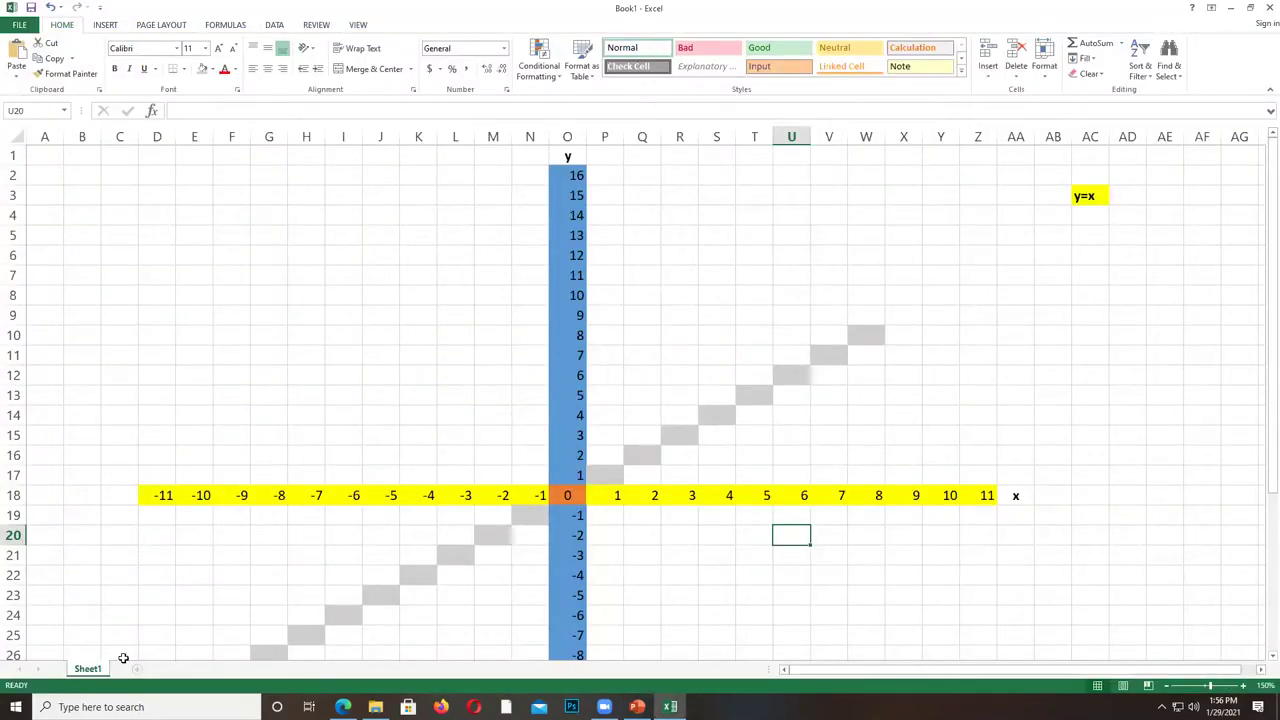
Create a copy of Sheet1 and place it at the end of the workbook.
right_click(91, 674)
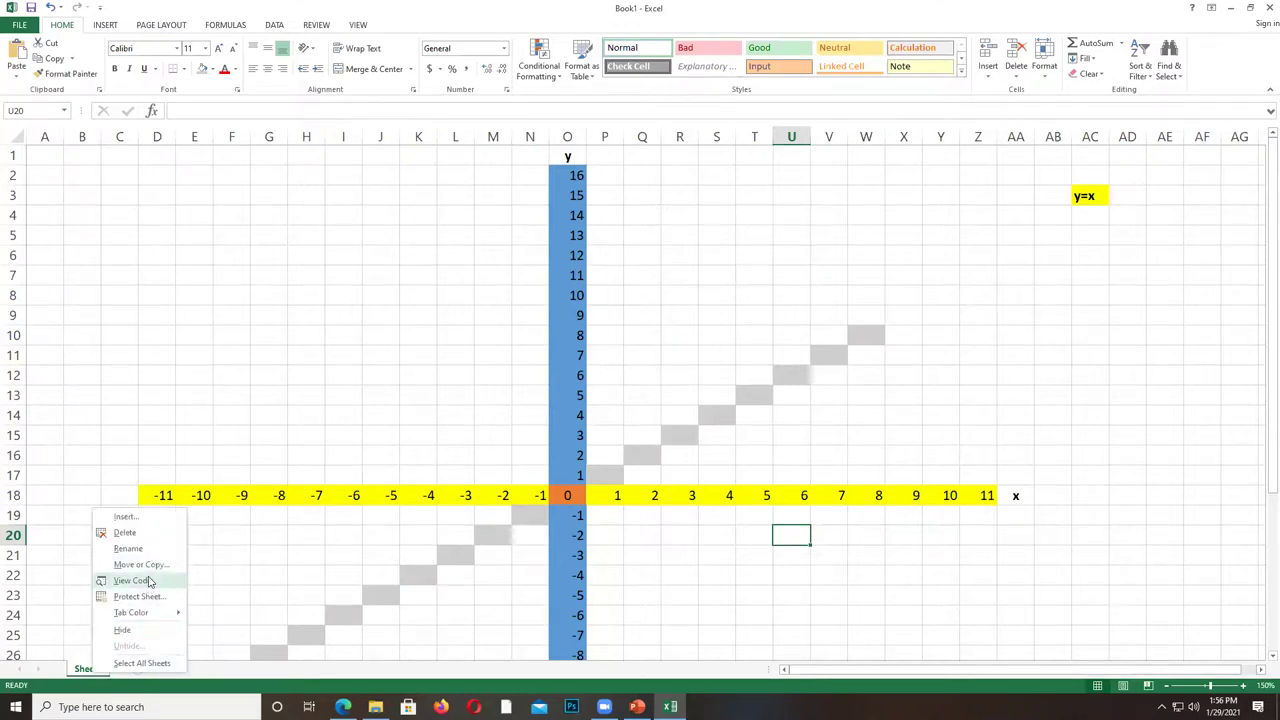
left_click(140, 564)
left_click(92, 620)
left_click(98, 556)
left_click(160, 640)
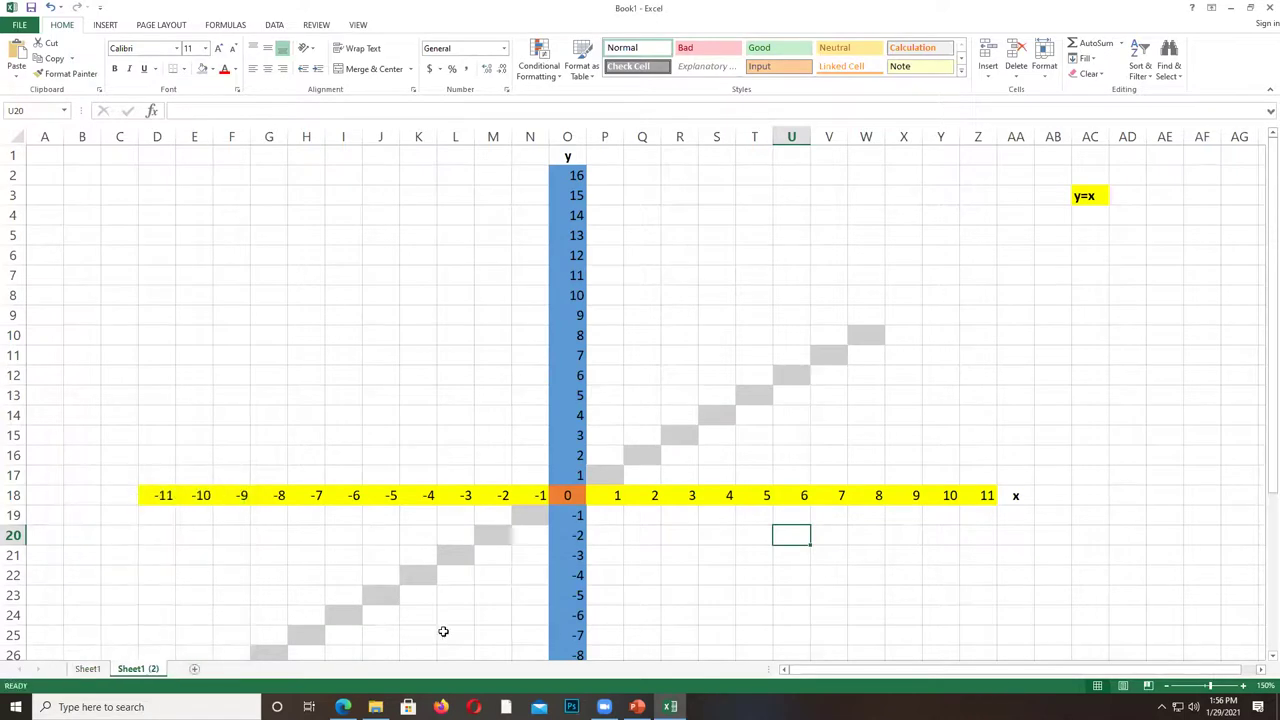
Remove the fill from the plotted line on the copied sheet, clearing ranges P10:W17 and F19:N27.
left_click(468, 600)
left_click_drag(605, 478, 859, 342)
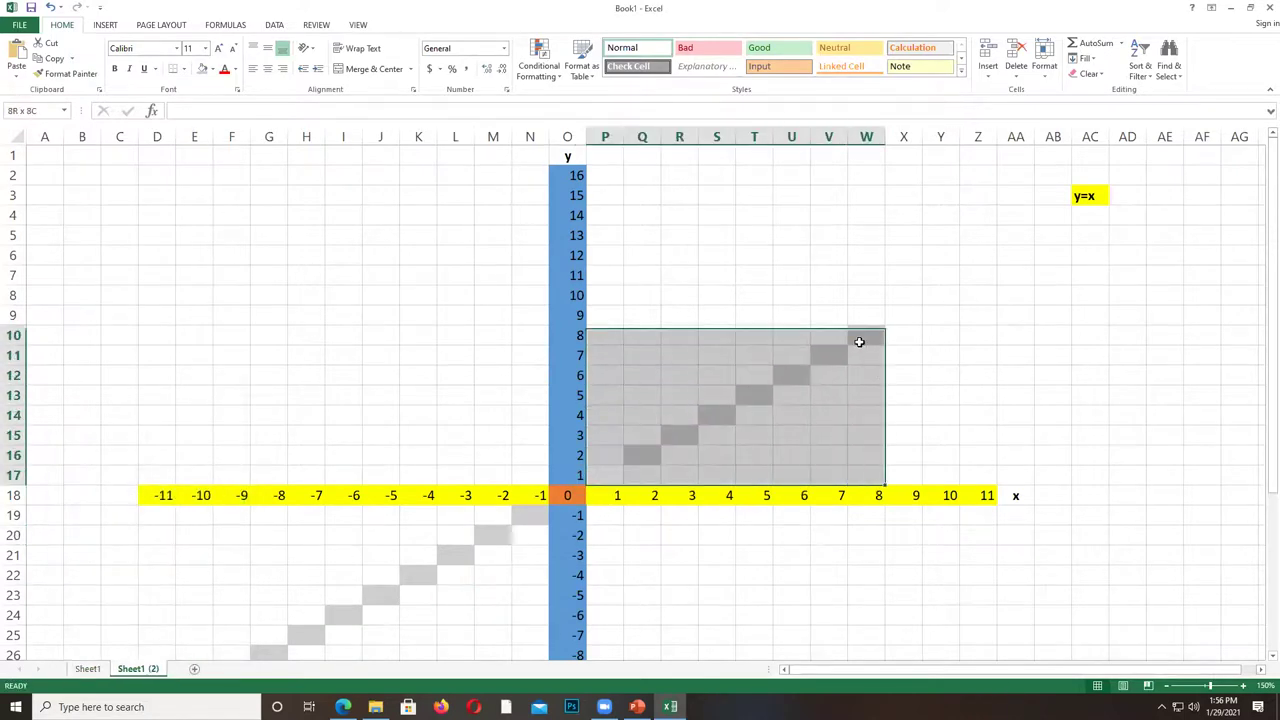
left_click(213, 69)
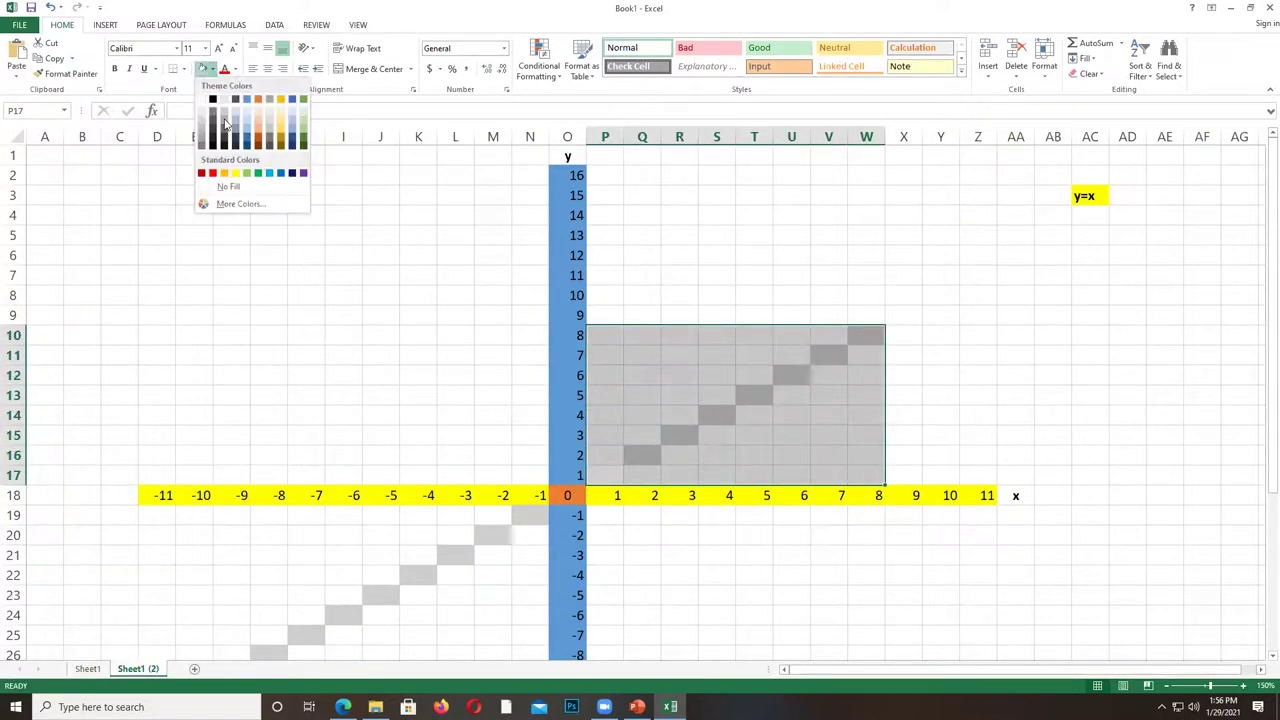
left_click(228, 186)
left_click(380, 555)
scroll(214, 494, "down", 2)
left_click_drag(228, 397, 545, 562)
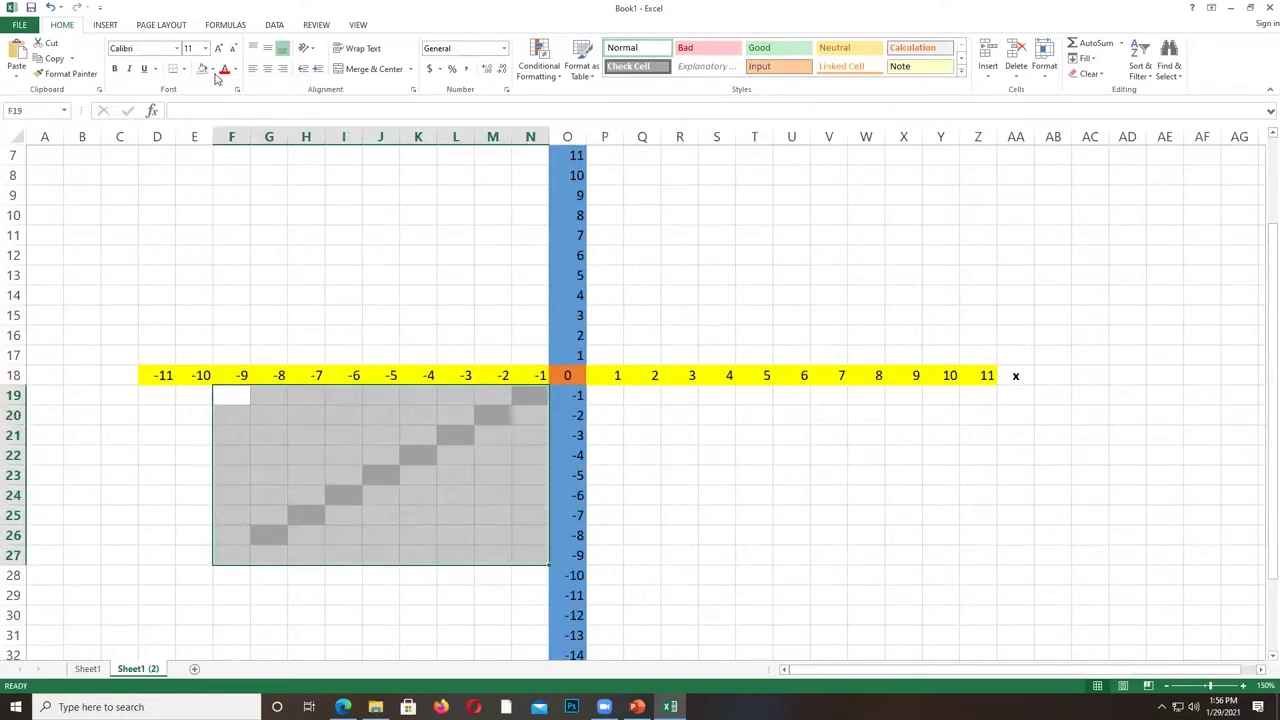
left_click(201, 67)
scroll(696, 211, "up", 2)
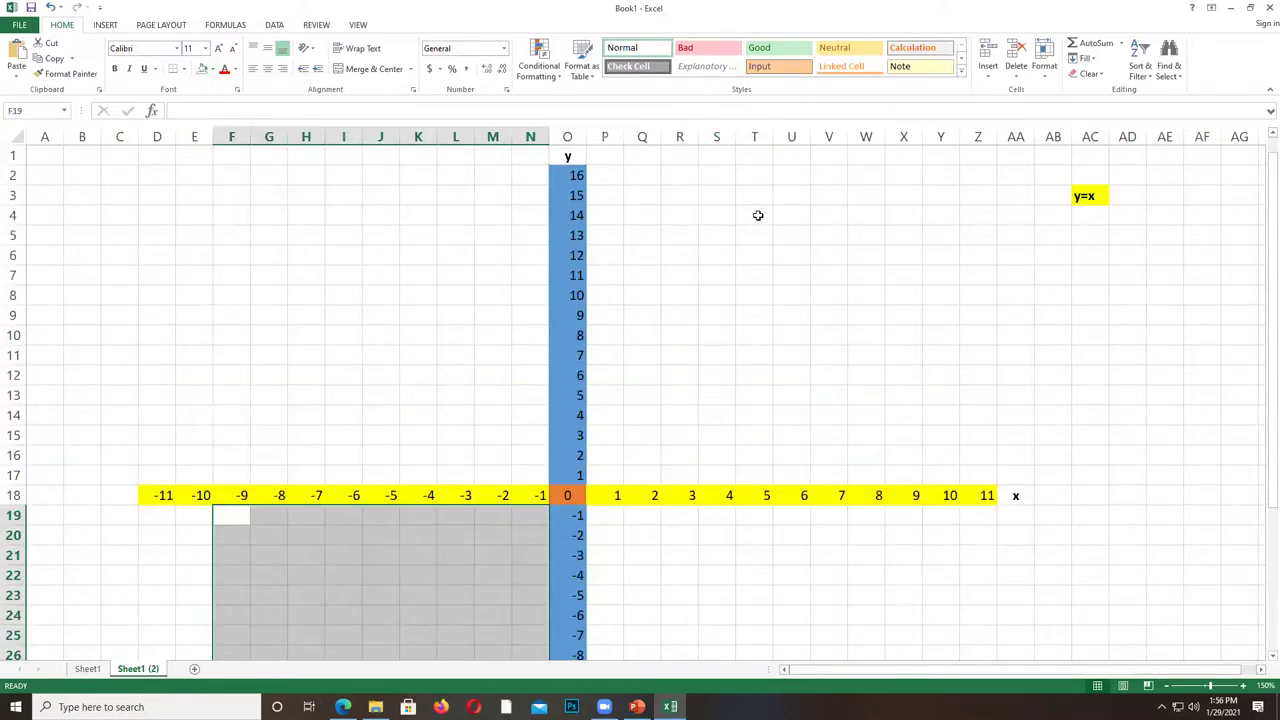
double_click(1090, 198)
type("x")
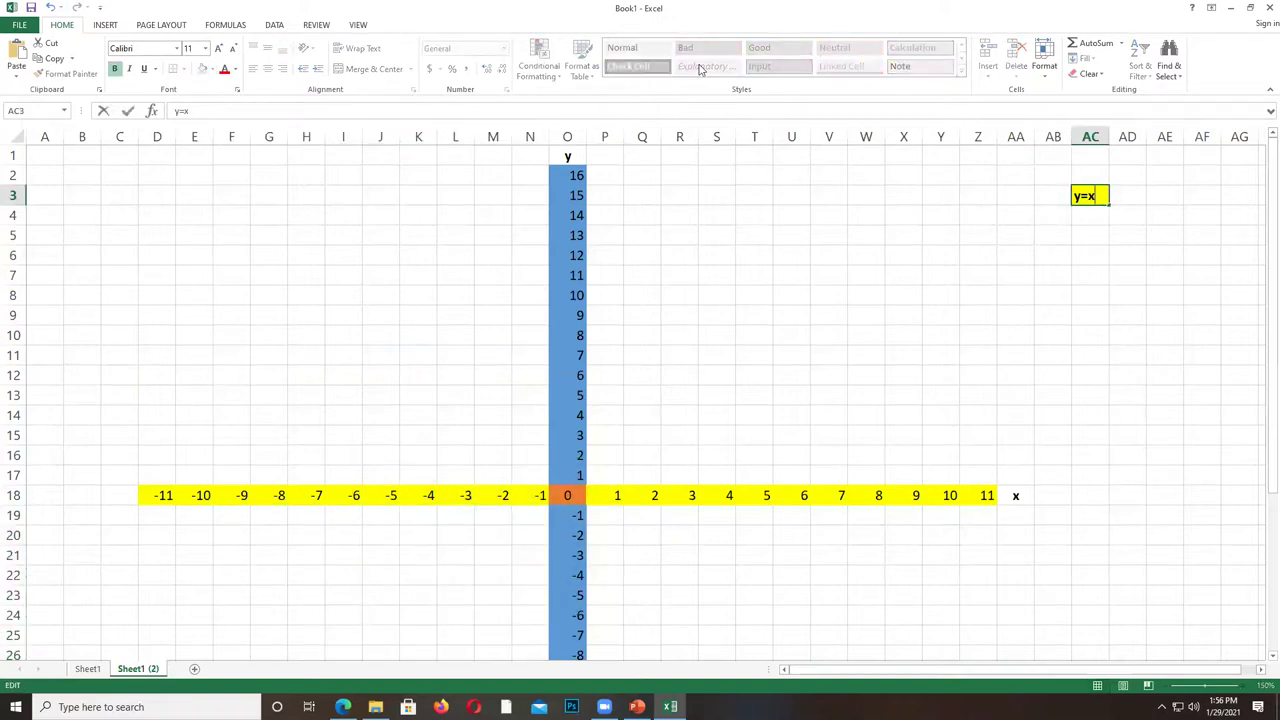
left_click(108, 27)
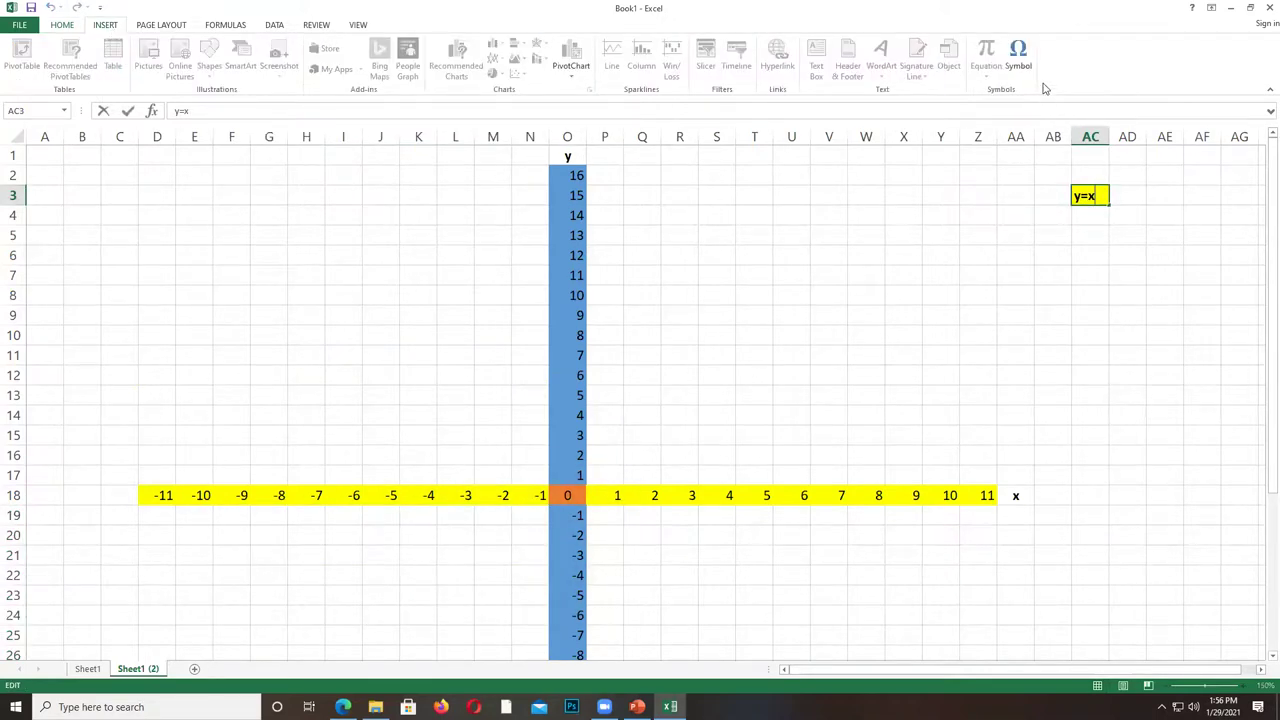
left_click(1018, 58)
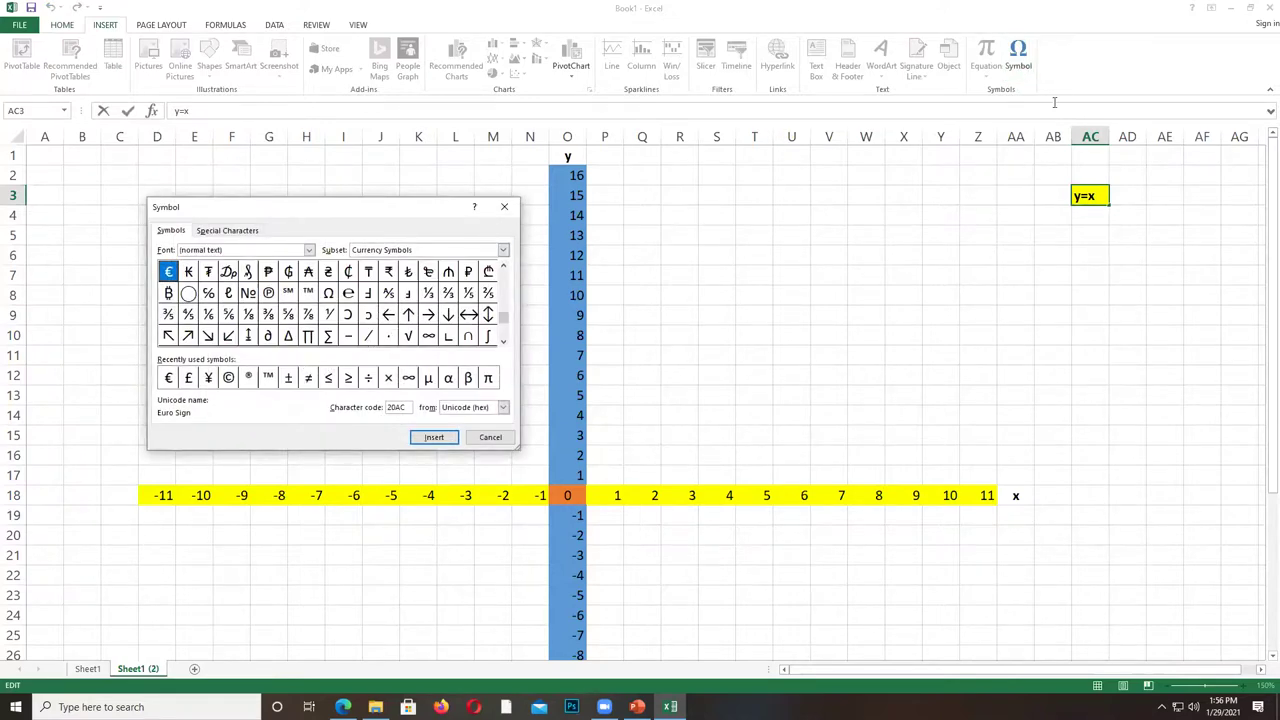
key("Escape")
left_click(1089, 228)
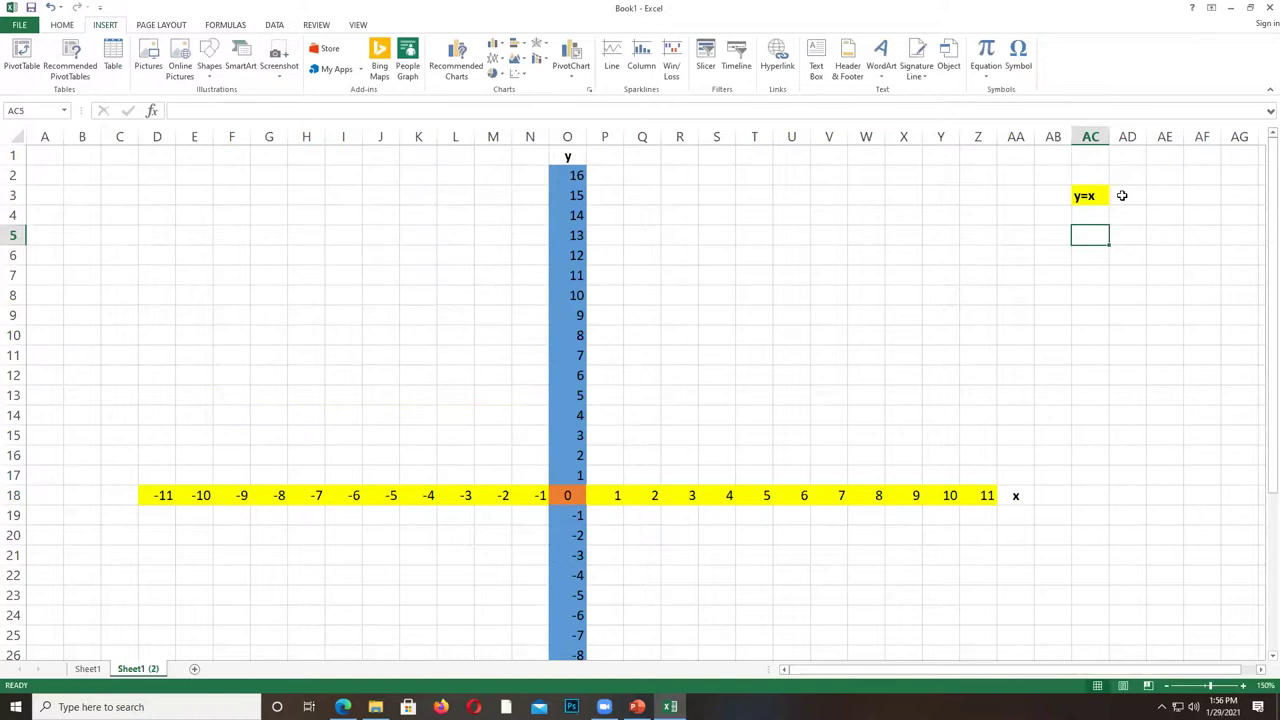
Clear the y=x label from cell AC3 on the copied sheet.
left_click(1122, 196)
left_click(1093, 218)
left_click(1089, 196)
key("Delete")
Insert an equation object reading y = x², using a superscript structure for the exponent.
left_click(985, 57)
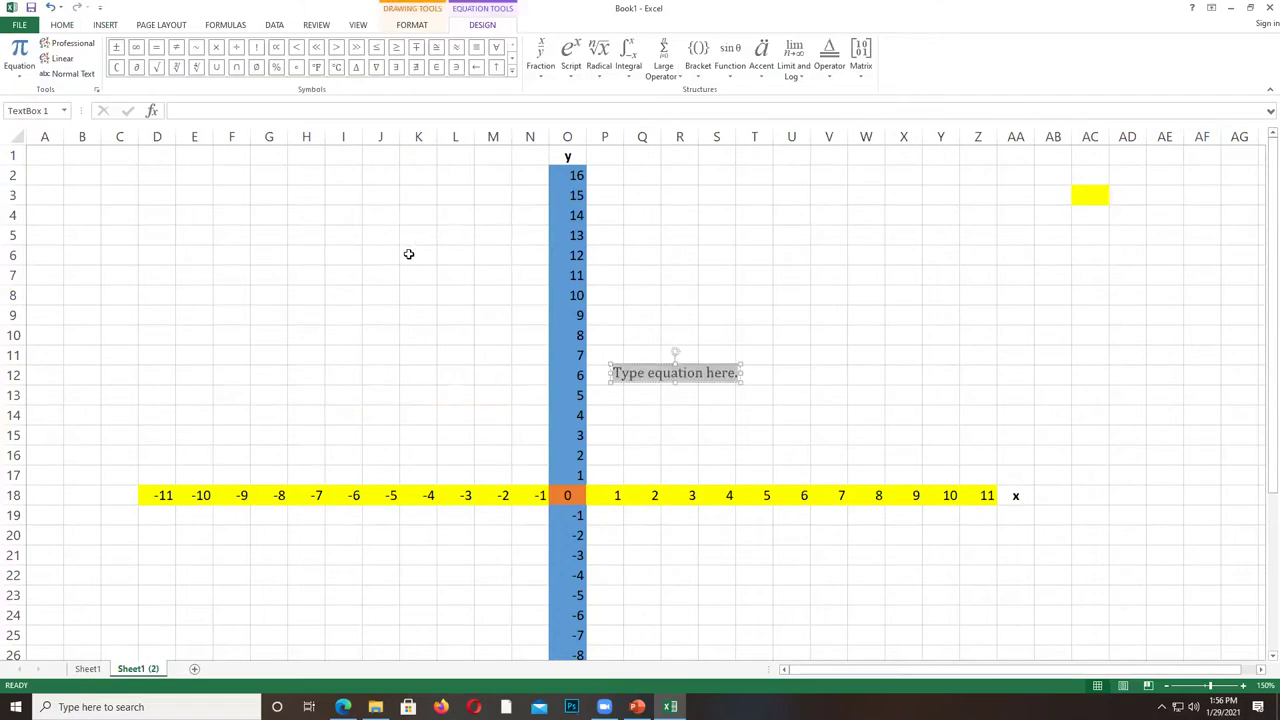
left_click(19, 60)
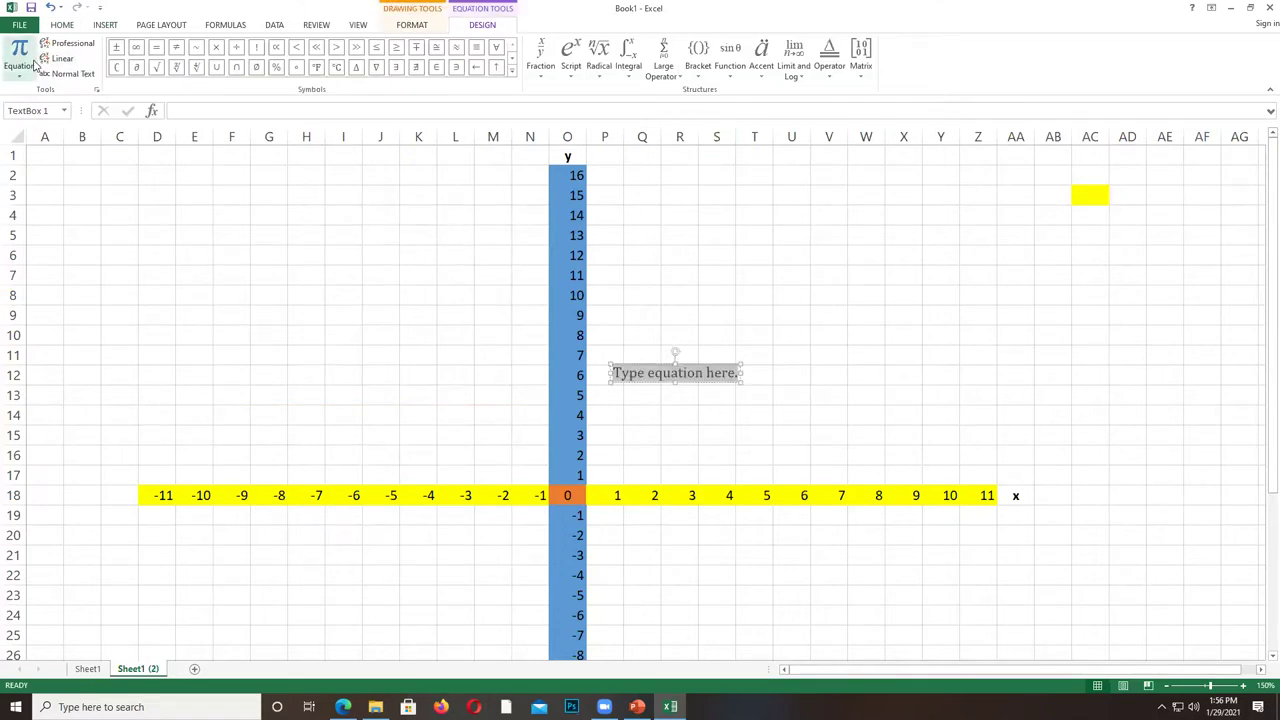
left_click(578, 66)
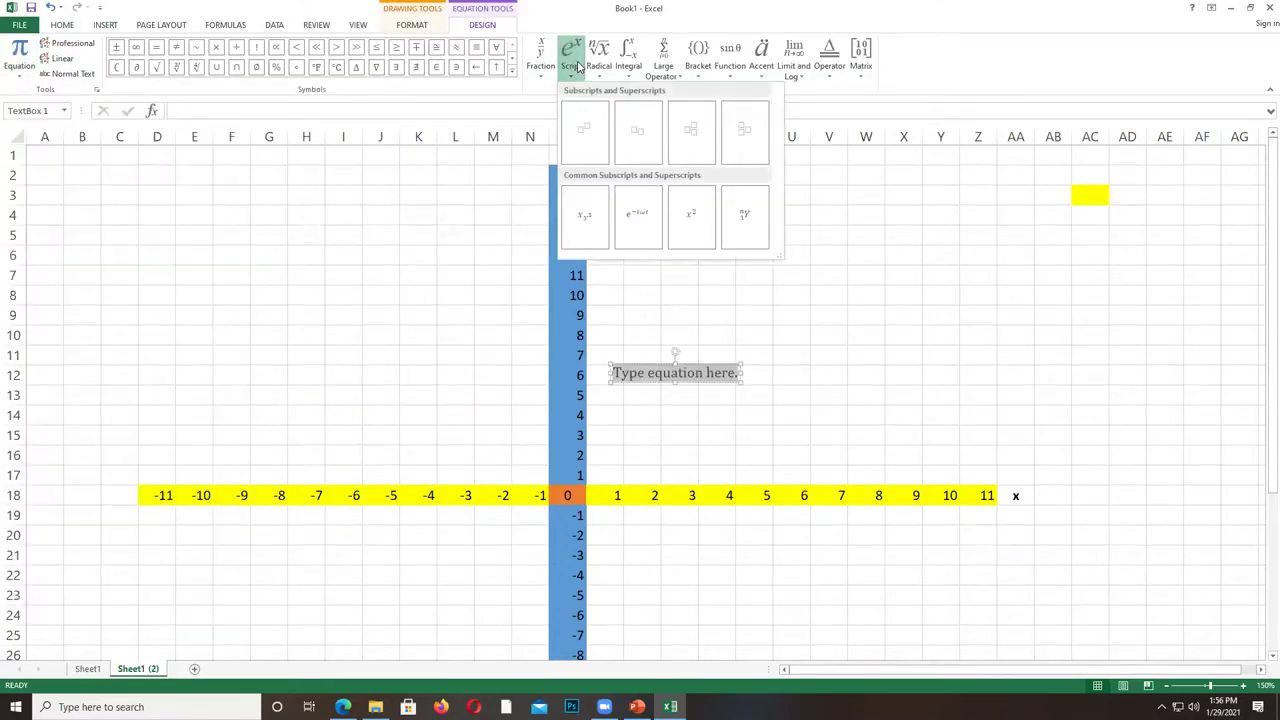
left_click(598, 132)
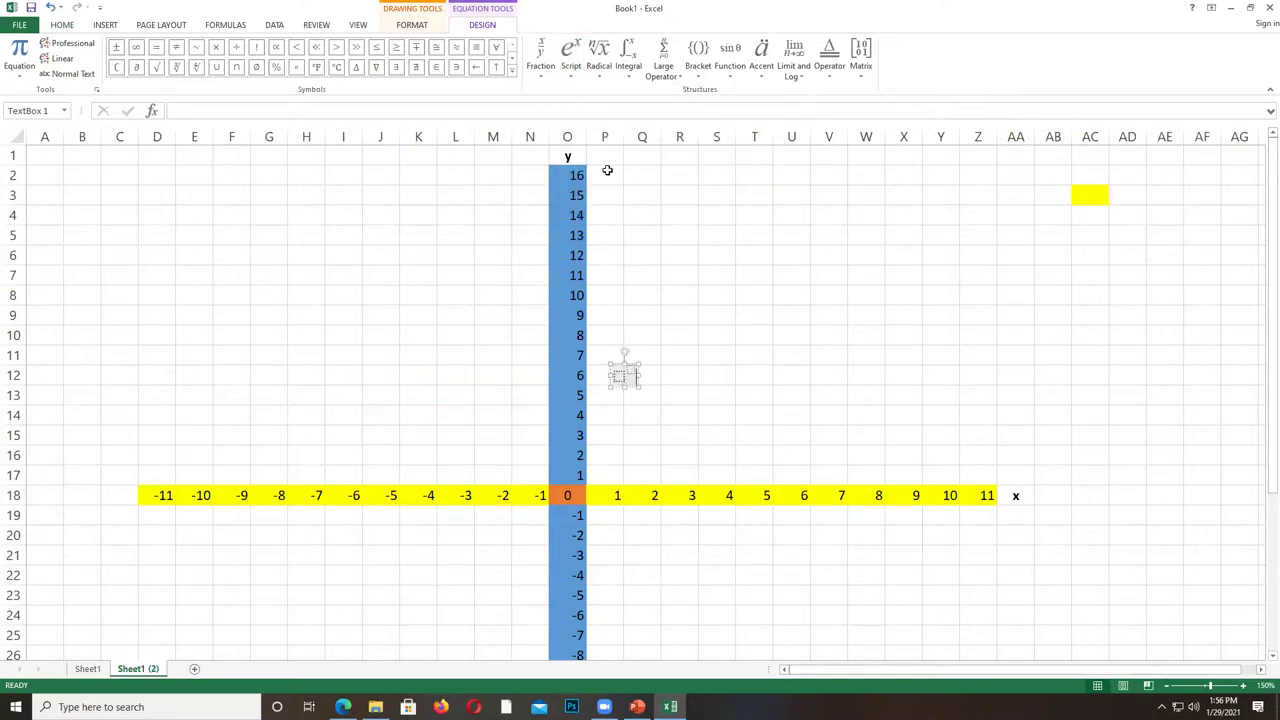
type("x")
key("Right")
type("2")
key("Home")
type("y =")
left_click(805, 358)
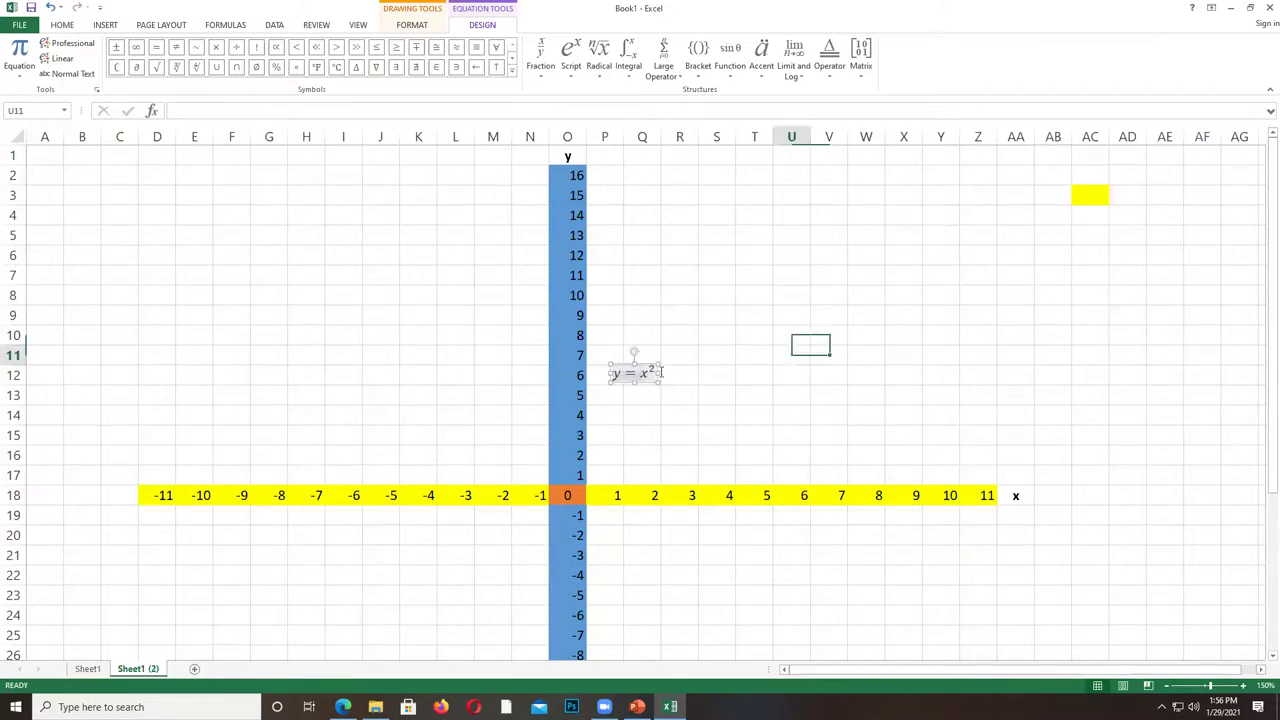
Make the y = x² equation bold and move it to about cells Y3:Z3.
left_click(641, 370)
left_click_drag(650, 366, 978, 192)
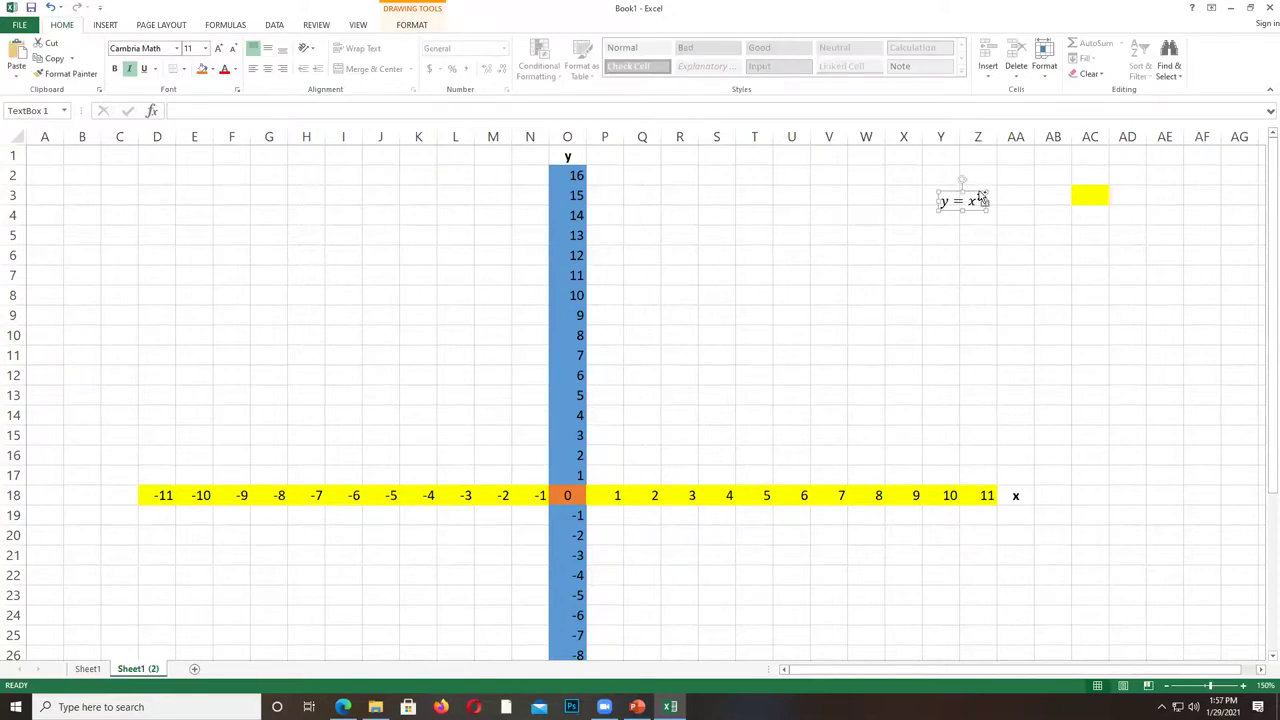
left_click(972, 273)
Remove the yellow fill from AC3 and move the equation to just above cell AA4.
left_click(1078, 204)
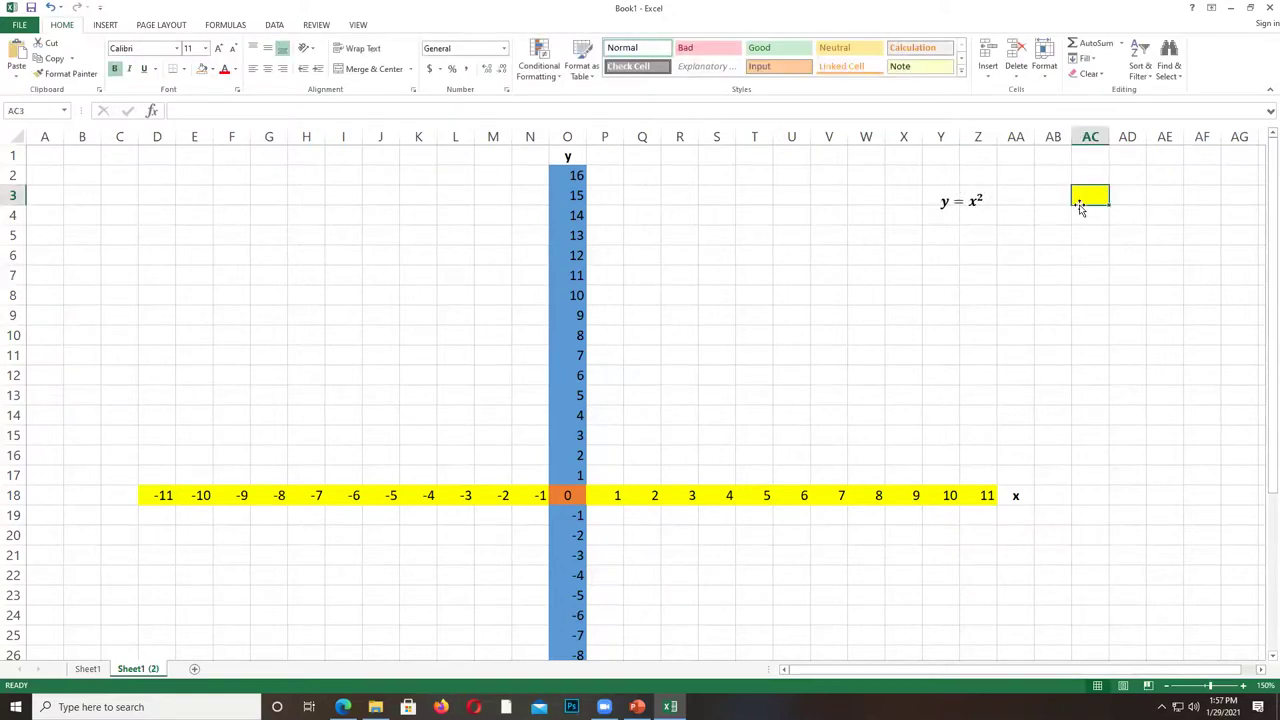
key("ctrl+z")
left_click(754, 455)
left_click(972, 197)
left_click_drag(972, 197, 1022, 188)
Enter the heading x in cell AA4 for a value table below the equation.
left_click(1012, 214)
type("x")
key("Tab")
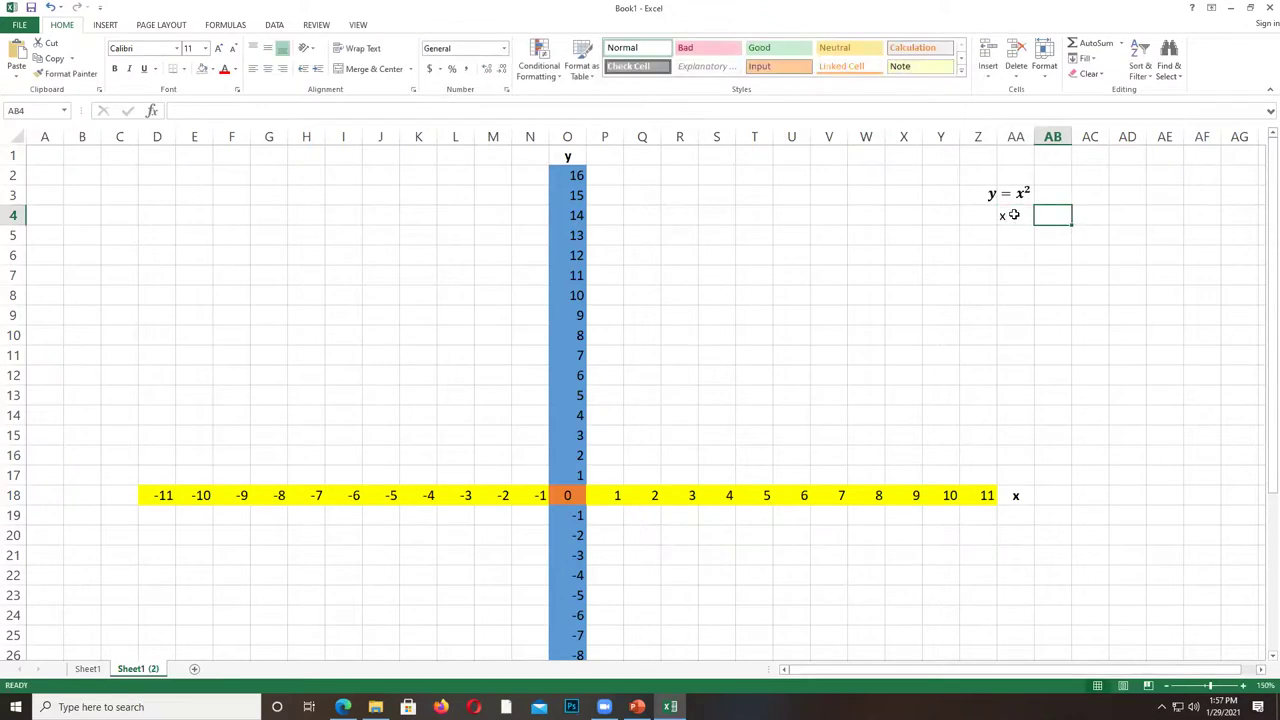
type("1")
key("Return")
key("Right")
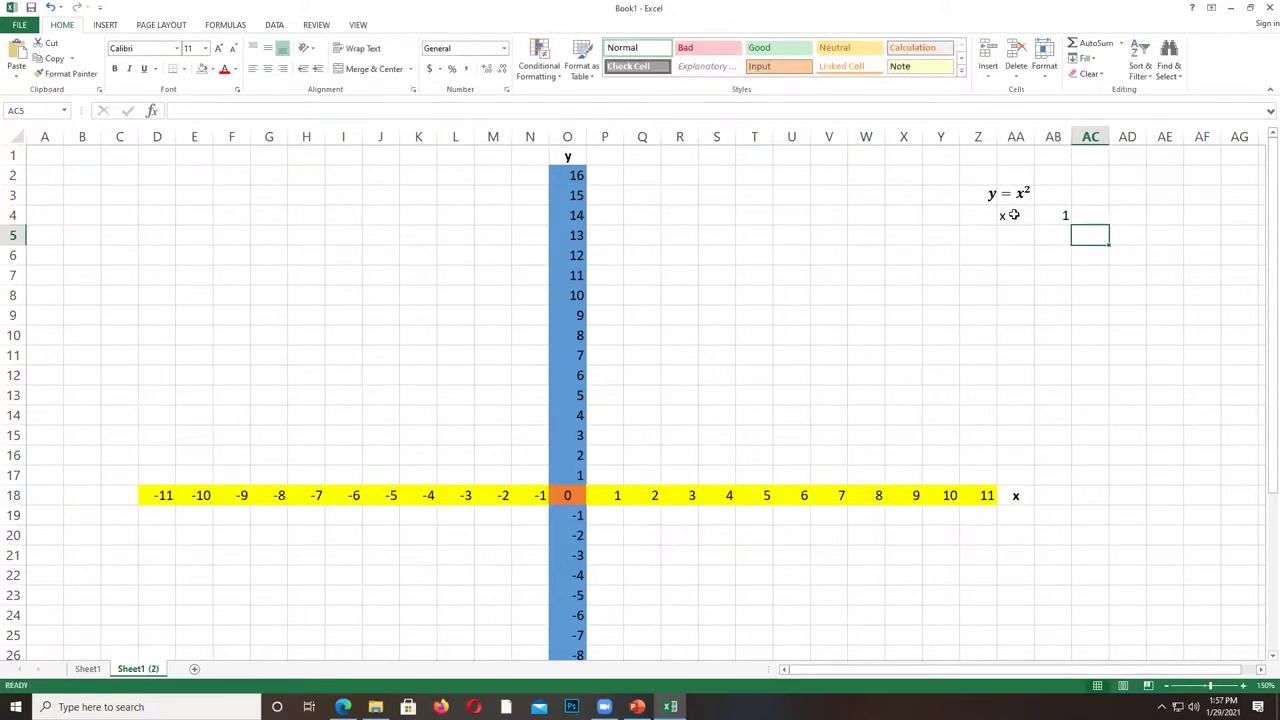
key("Up")
key("Left")
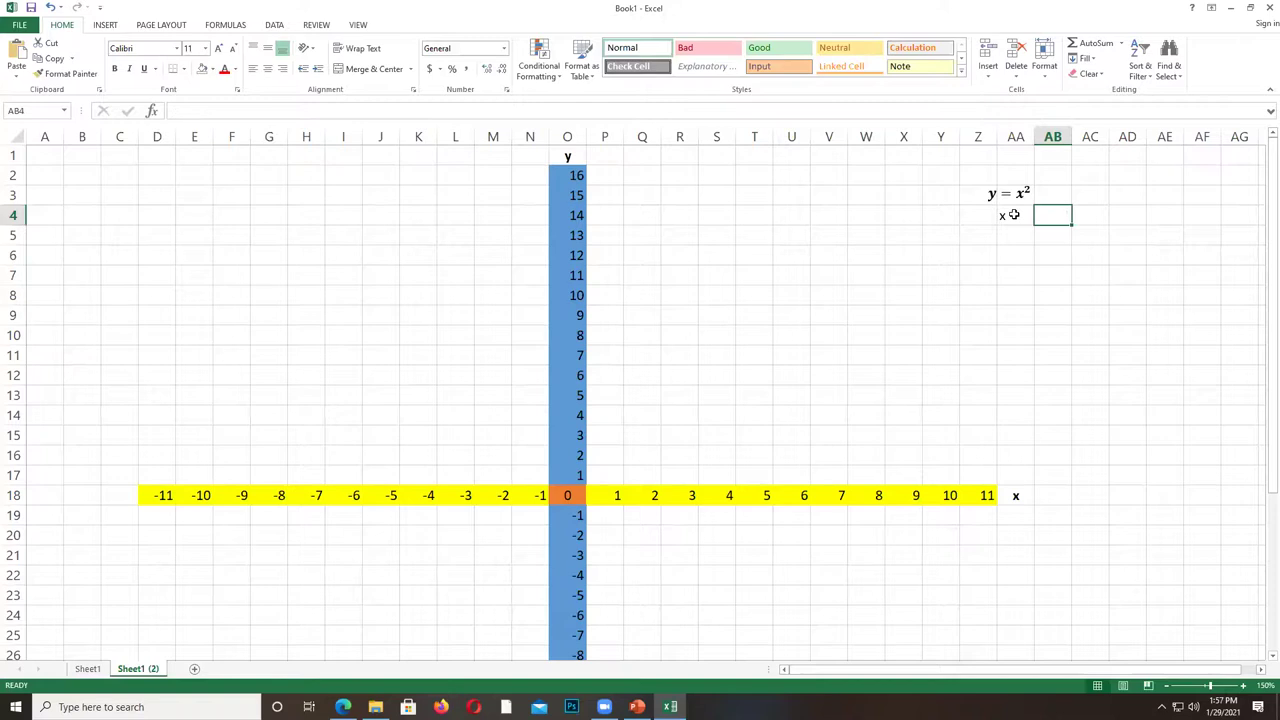
Enter the heading y in AB4, the value 1 in AA5 and AB5, and 2 in AA6.
type("y")
key("Return")
type("1")
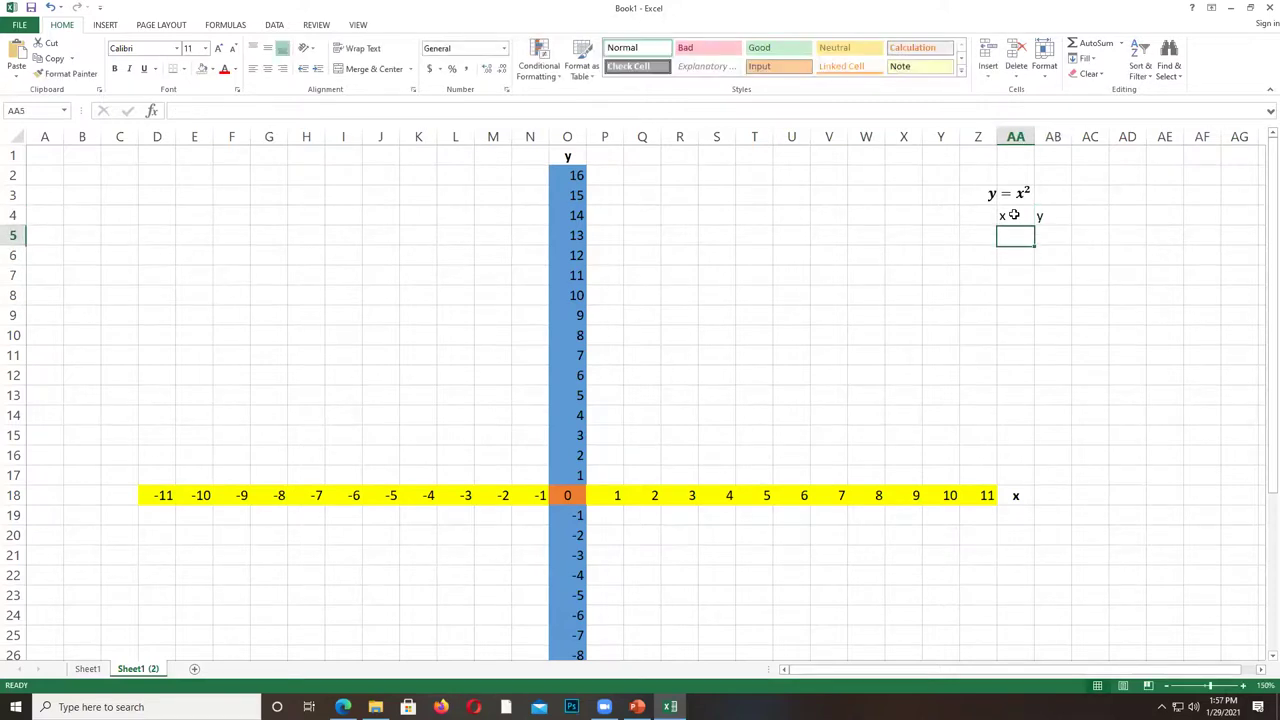
key("Tab")
type("1")
key("Return")
key("Return")
key("Right")
key("Up")
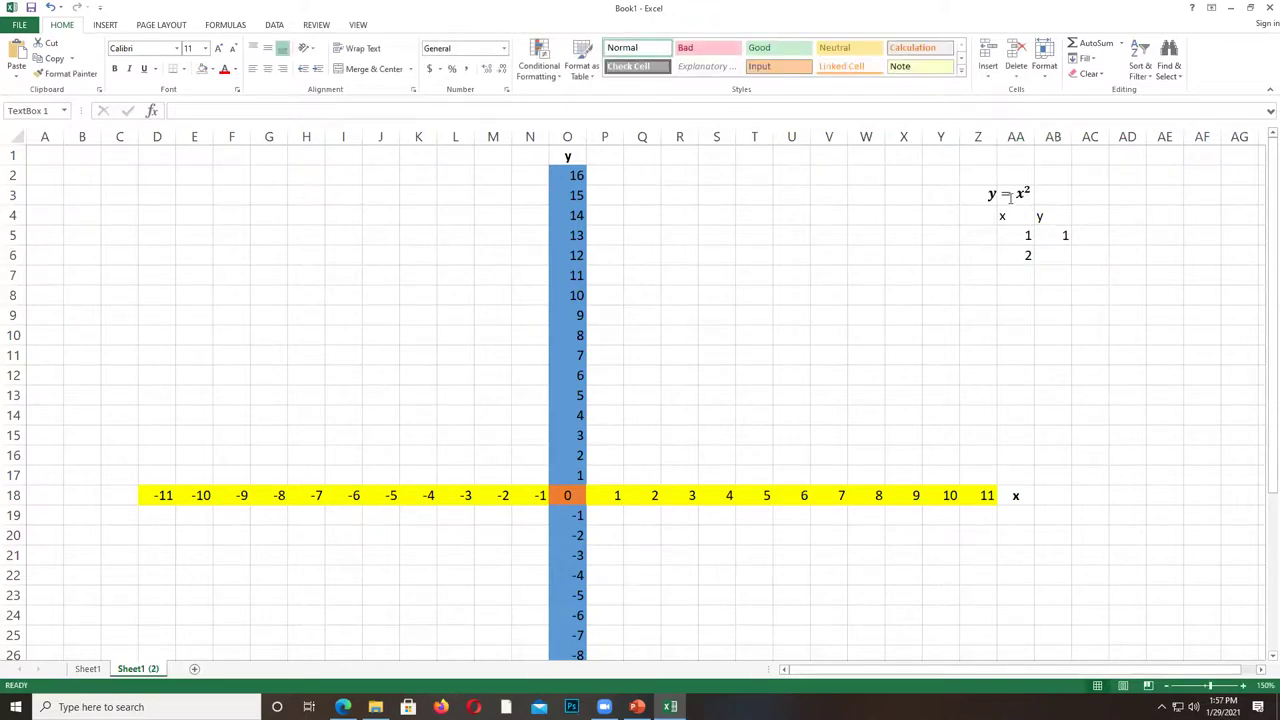
Shift the equation so it sits centred above the x and y columns of the table.
left_click(1015, 190)
left_click_drag(1016, 180, 1043, 180)
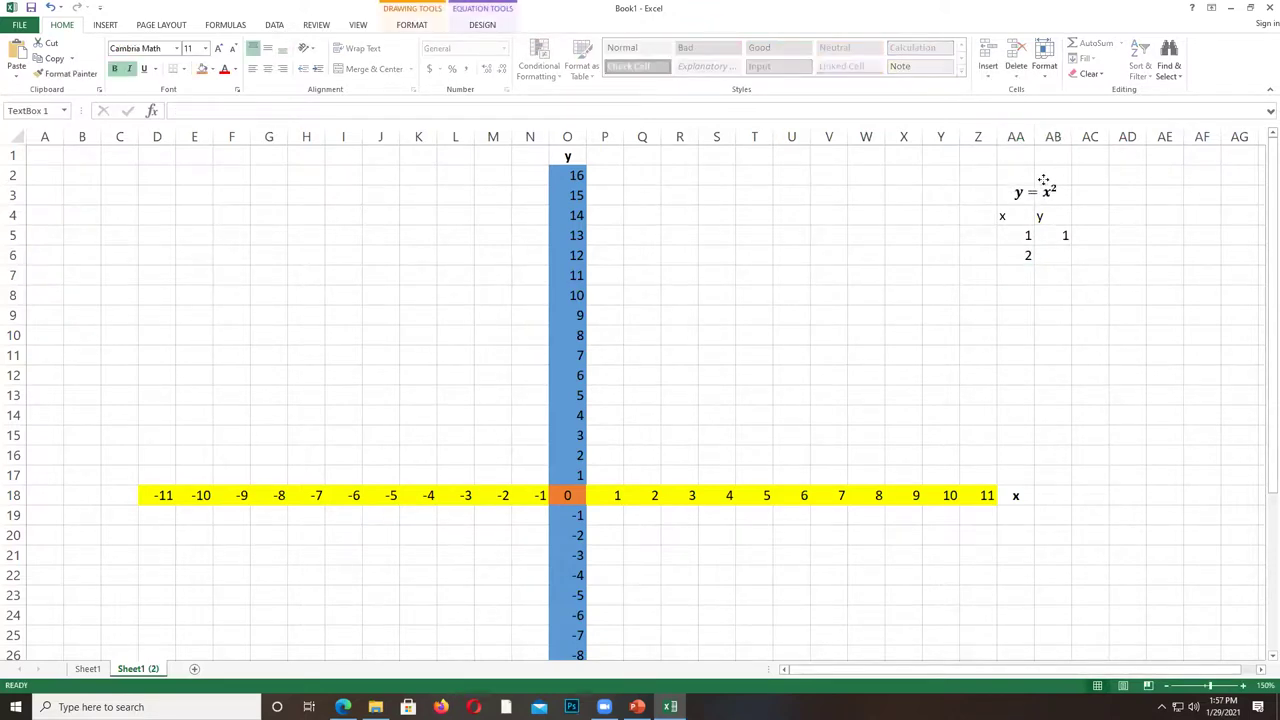
left_click(1045, 259)
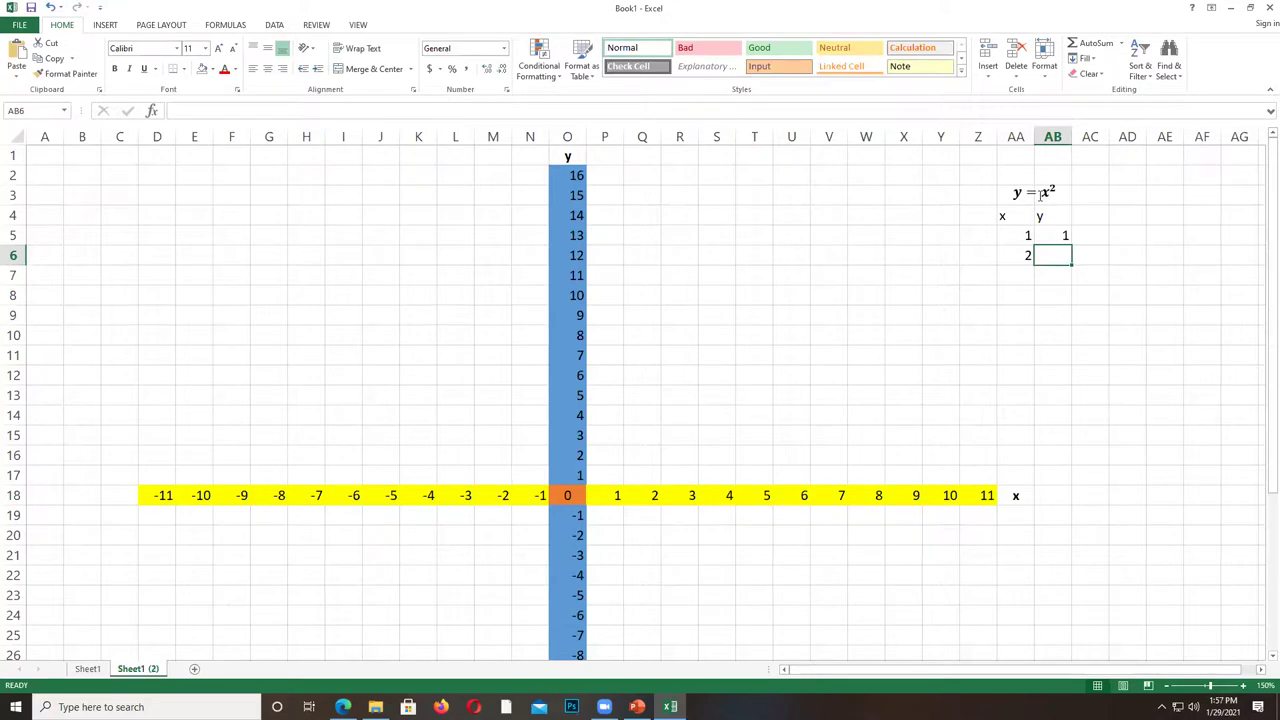
Replace y in the equation with the word duit followed by the first person's title and name.
left_click(1028, 193)
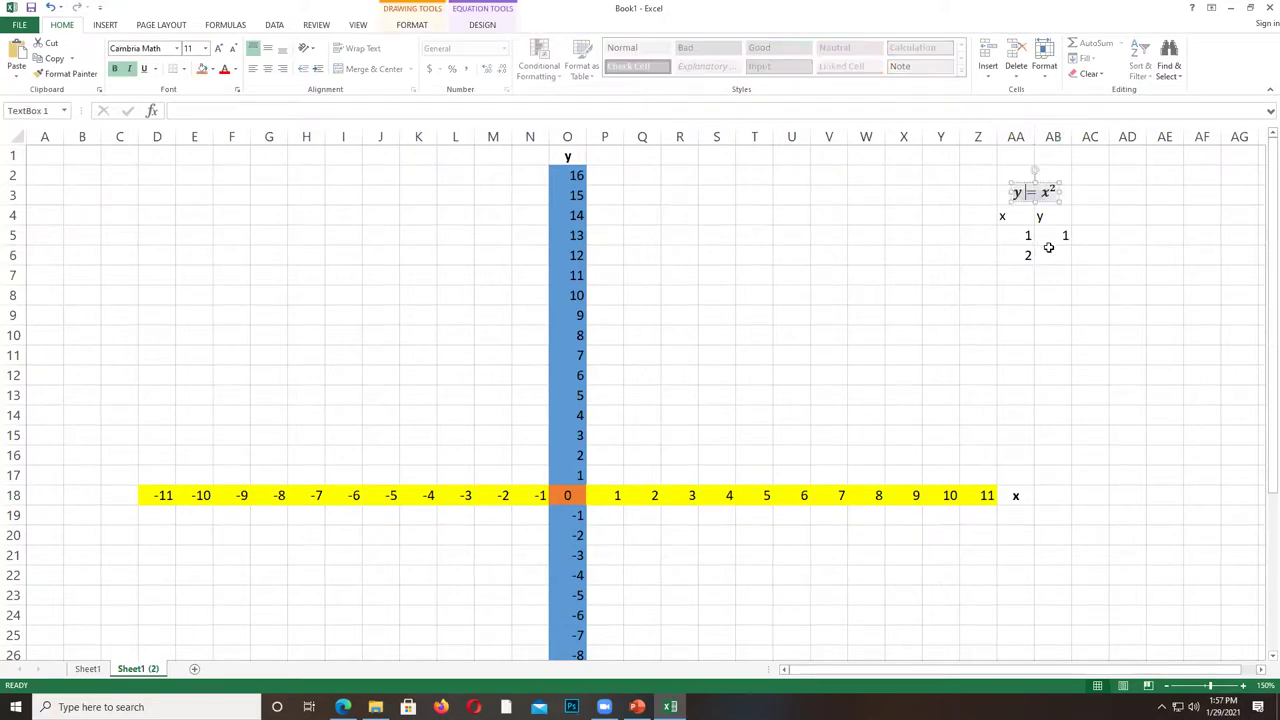
key("BackSpace")
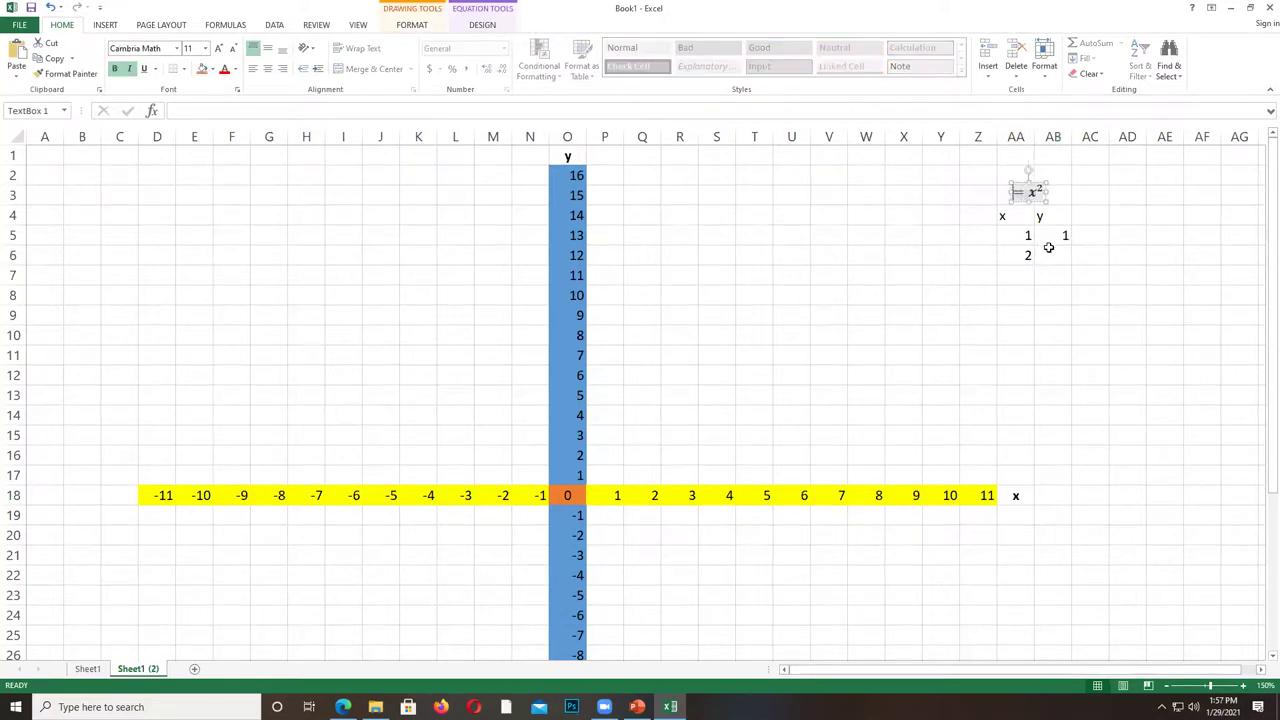
type("bu titin")
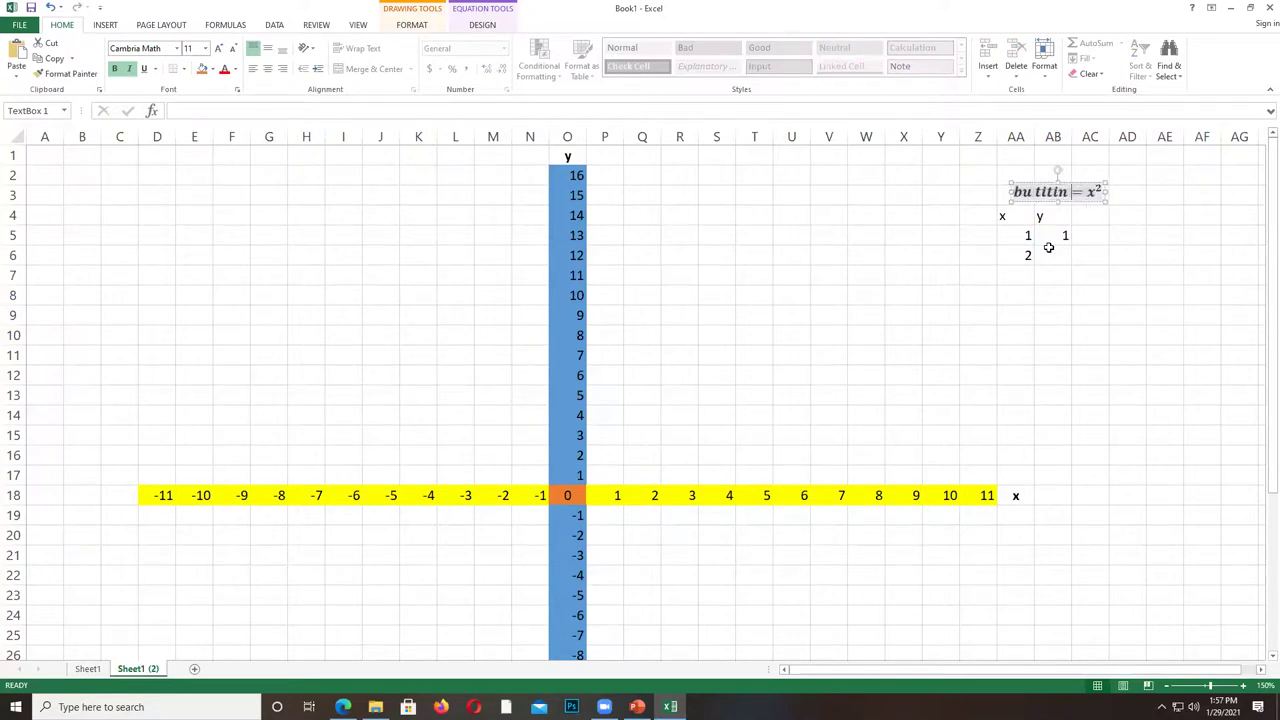
key("Home")
type("duit")
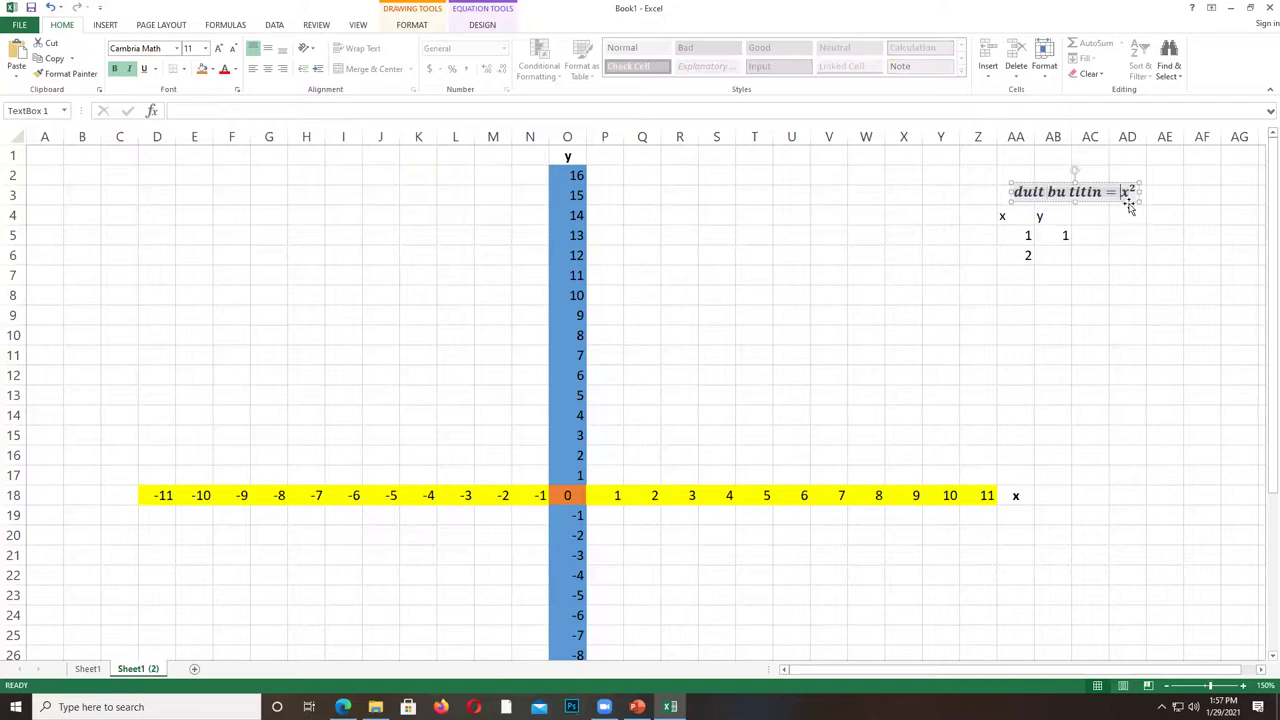
Replace the base x in the equation with the word duit and the second person's name, keeping the exponent 2.
left_click(1122, 203)
type("=")
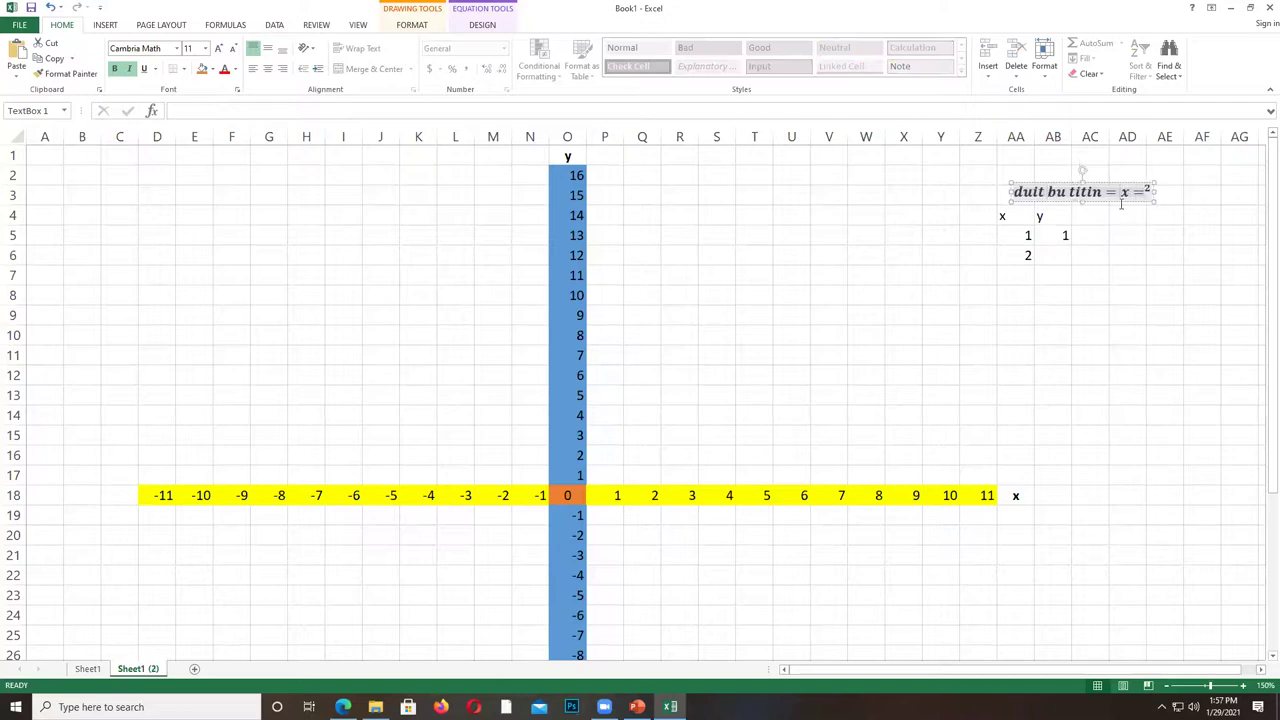
key("BackSpace")
key("BackSpace")
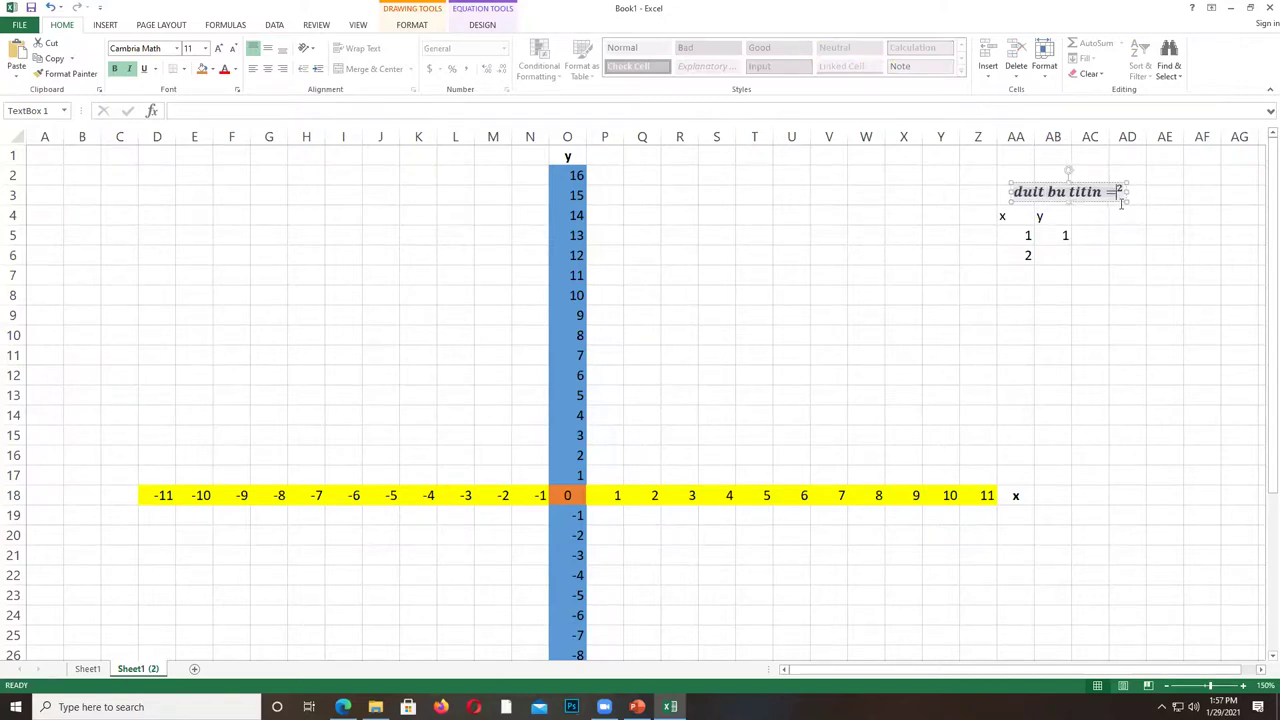
type("duit arka")
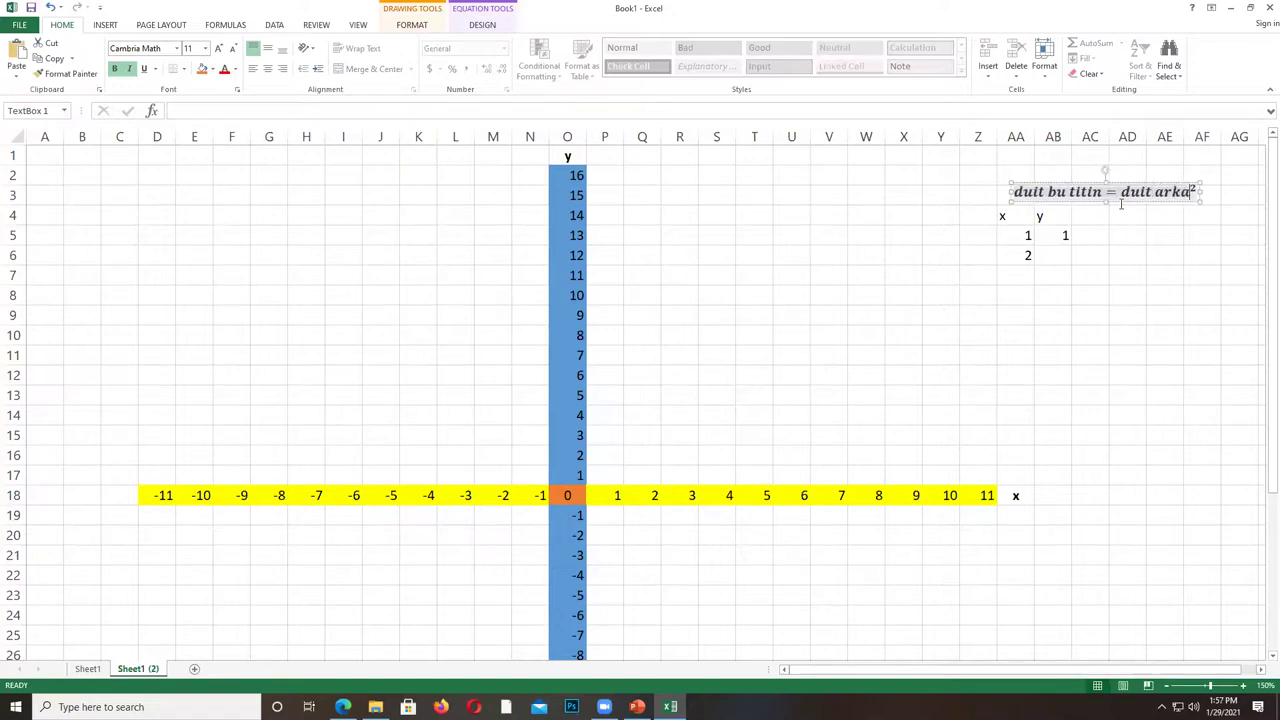
Move the lengthened equation back so it is centred over the value table.
left_click(1082, 314)
left_click(1090, 215)
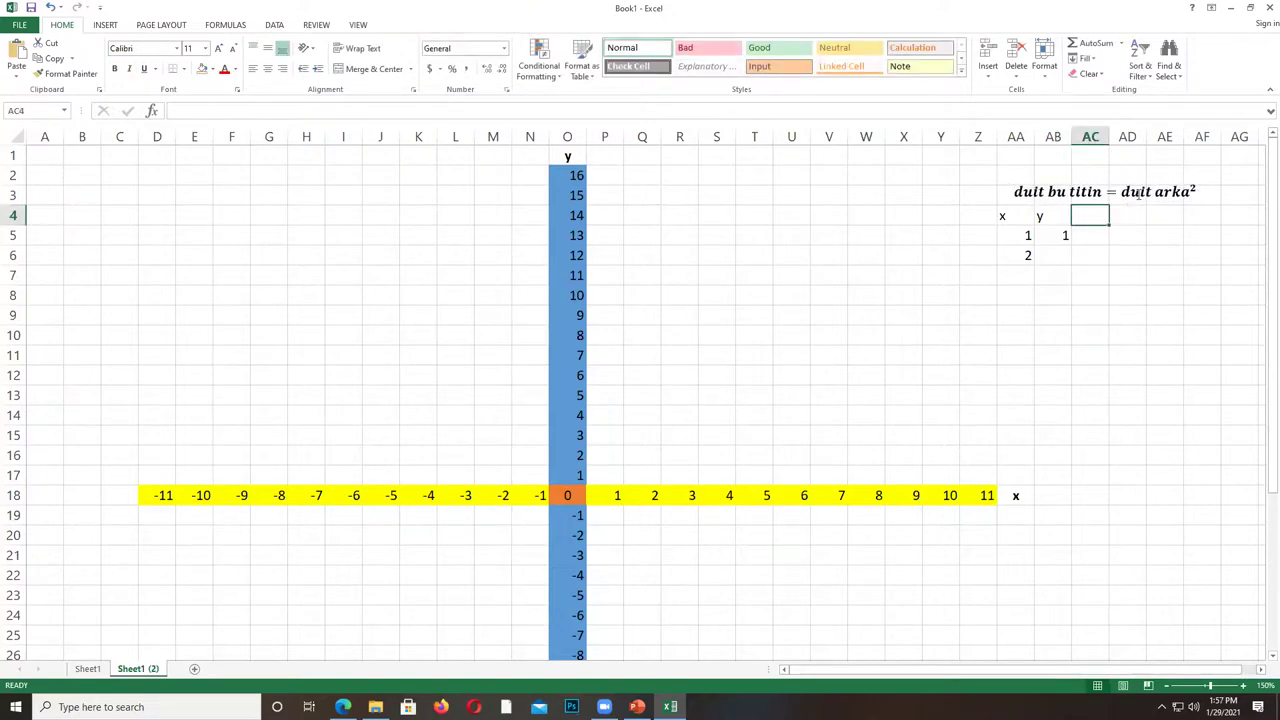
left_click(1140, 183)
left_click_drag(1140, 183, 1062, 184)
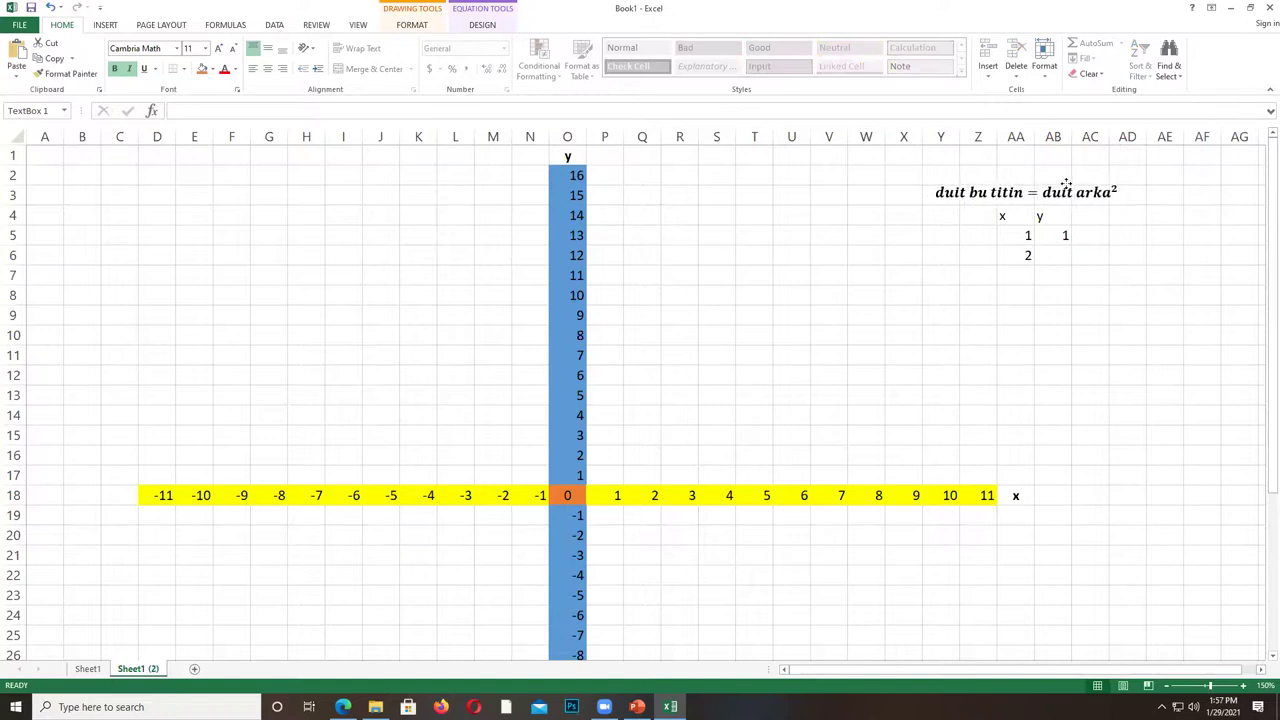
Extend the x heading in AA4 with duit and the second person's name in parentheses, and widen column AA to fit.
left_click(1024, 215)
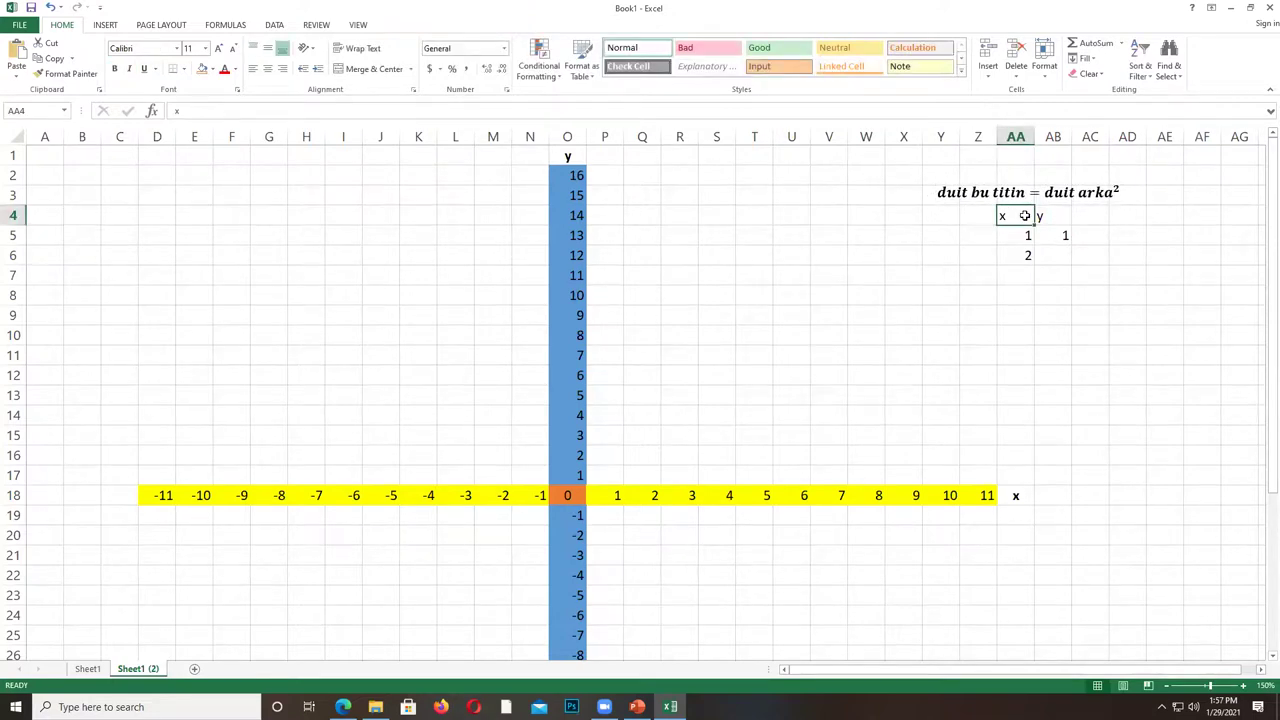
left_click(1017, 497)
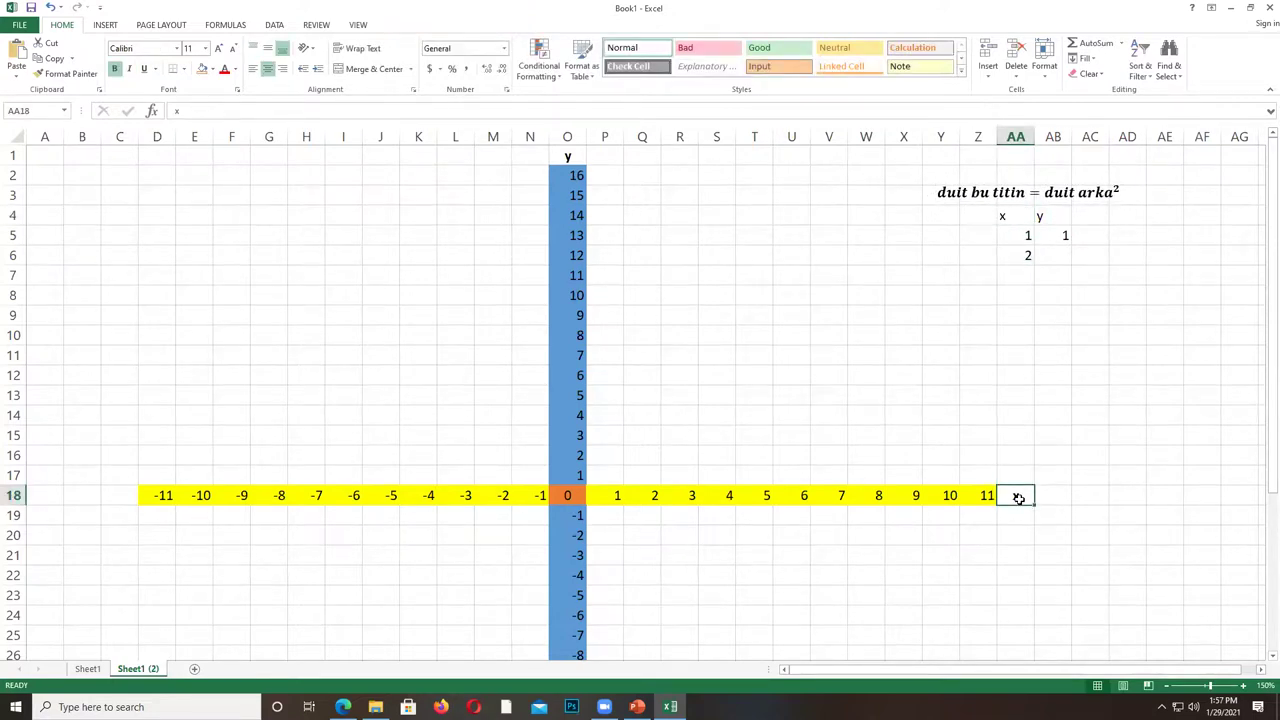
left_click(1019, 216)
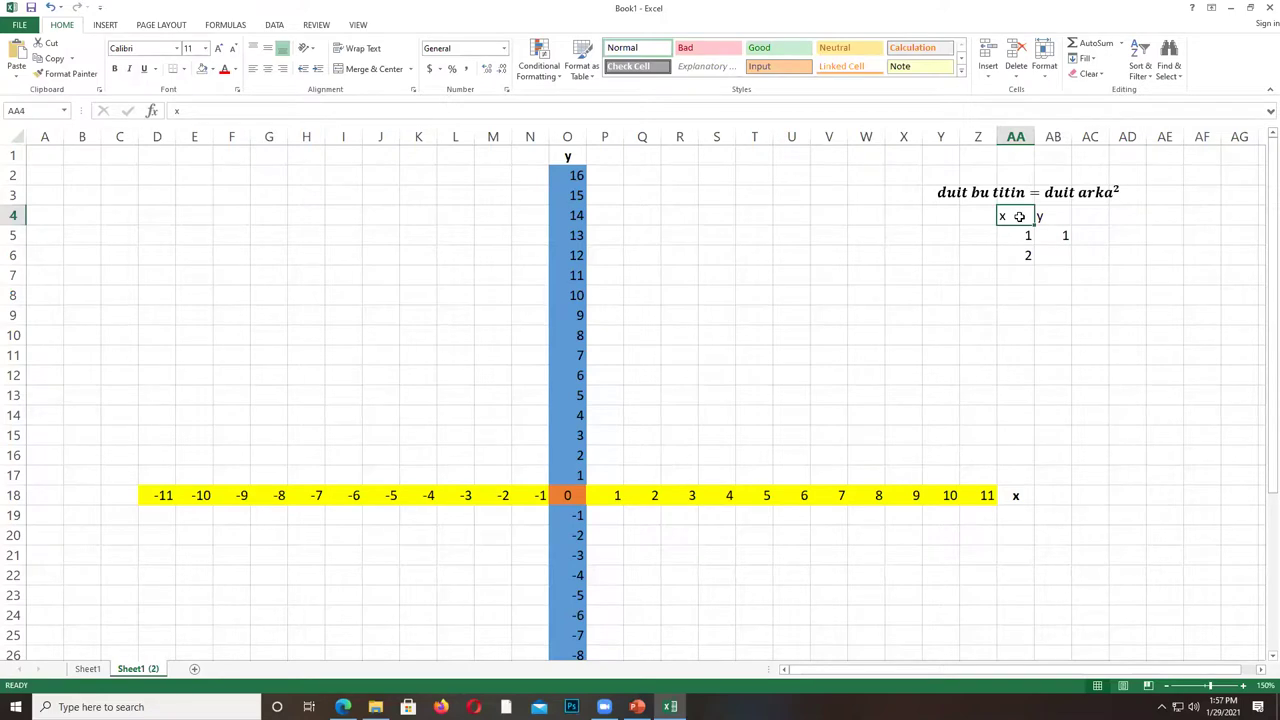
double_click(1019, 216)
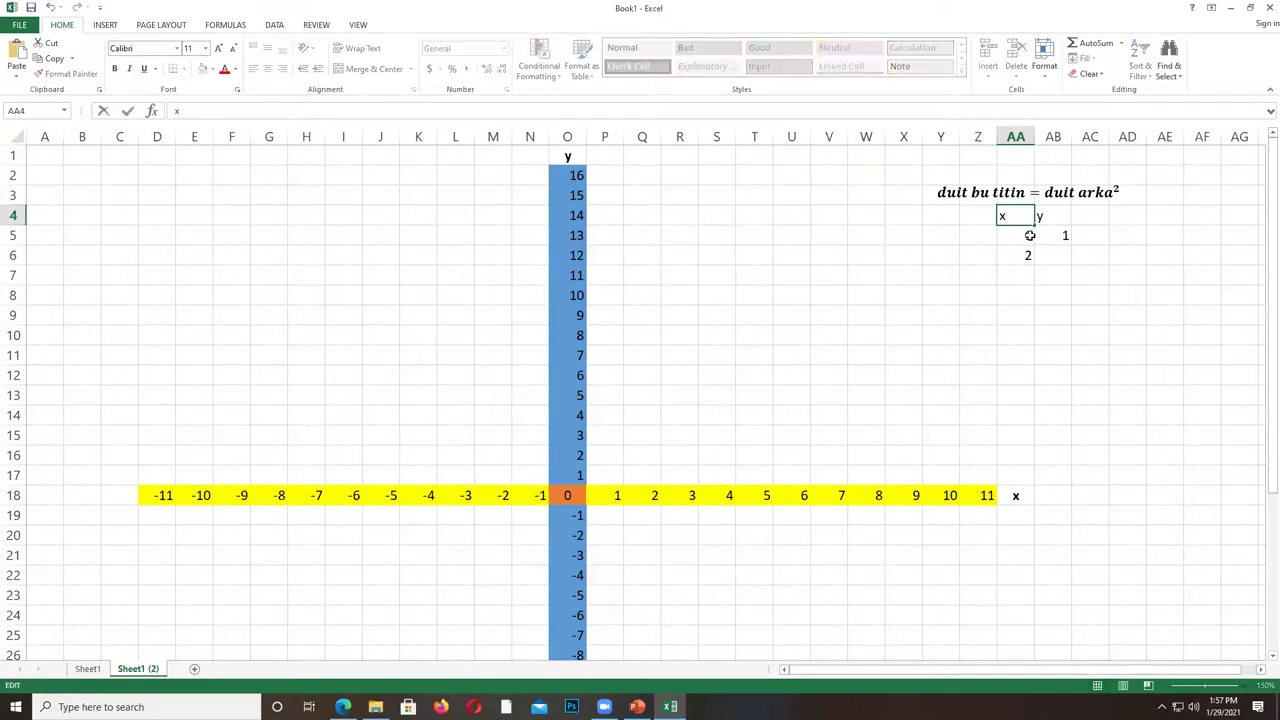
type("(duit arka")
key("BackSpace")
key("BackSpace")
key("BackSpace")
key("BackSpace")
type("y")
key("Return")
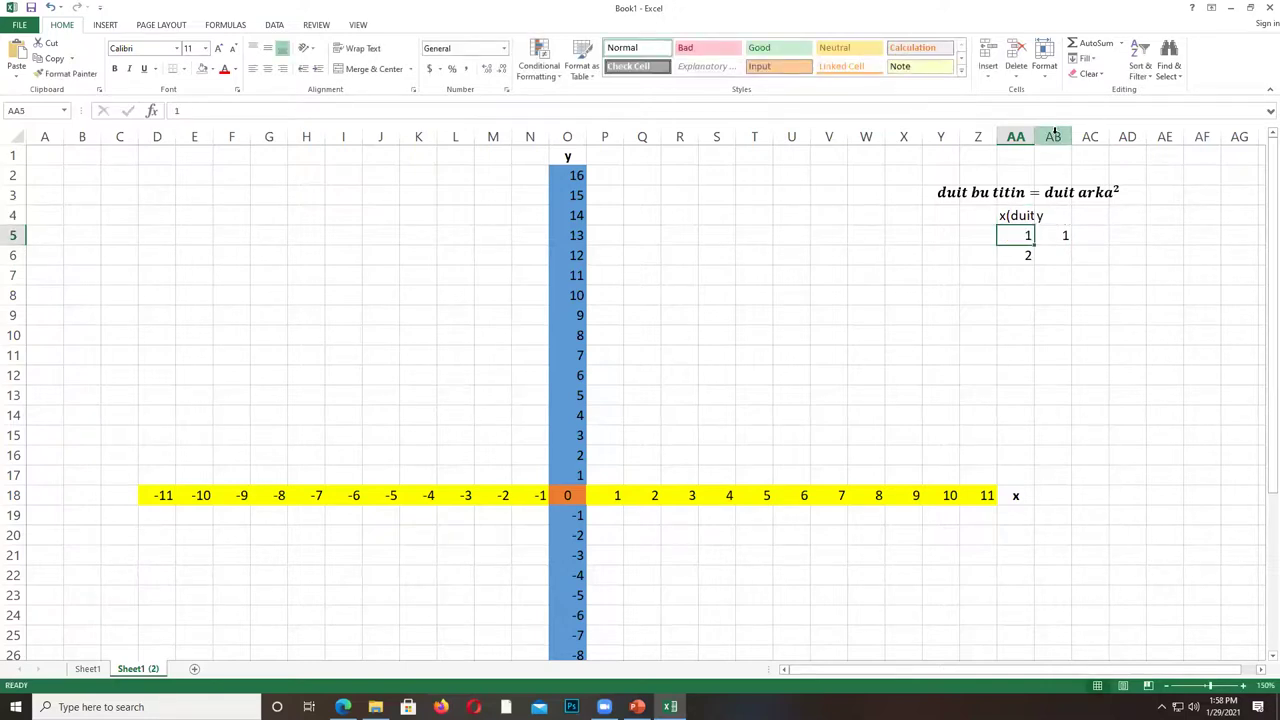
left_click_drag(1036, 136, 1075, 136)
Extend the y heading in AB4 with duit and the first person's title and name in parentheses, and widen column AB to fit.
double_click(1090, 218)
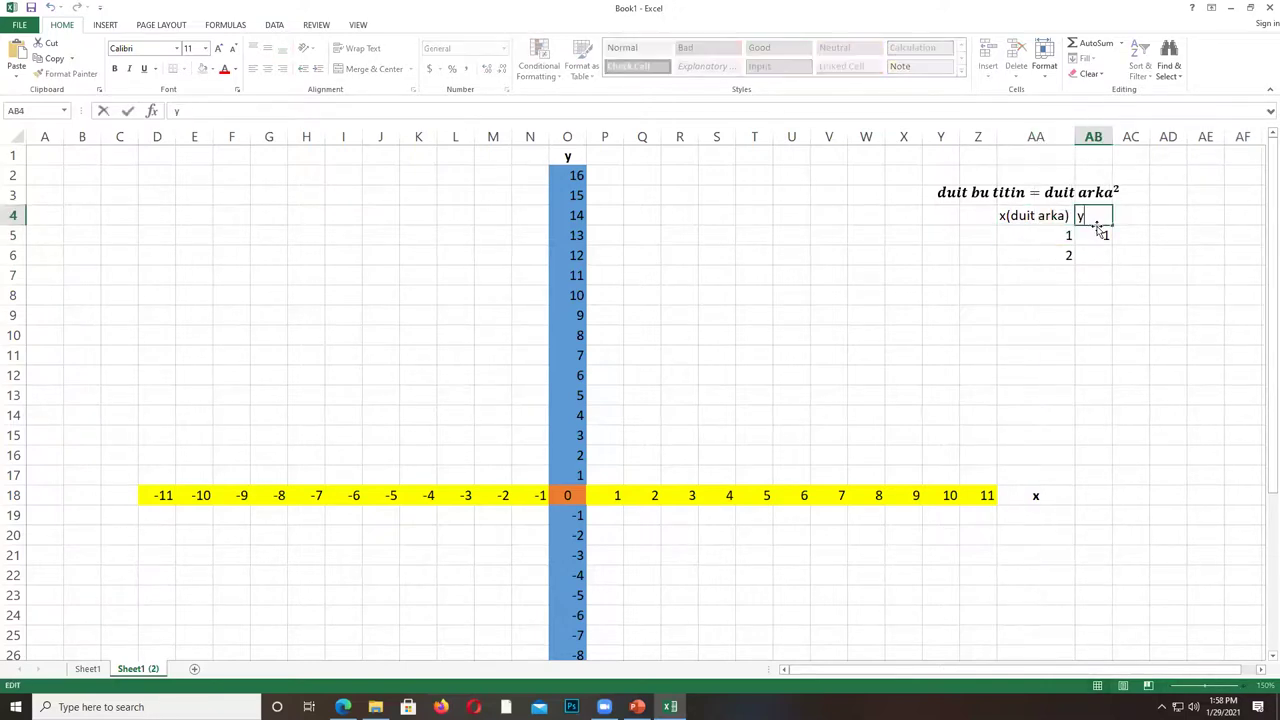
type("(duit bu titin)")
key("Return")
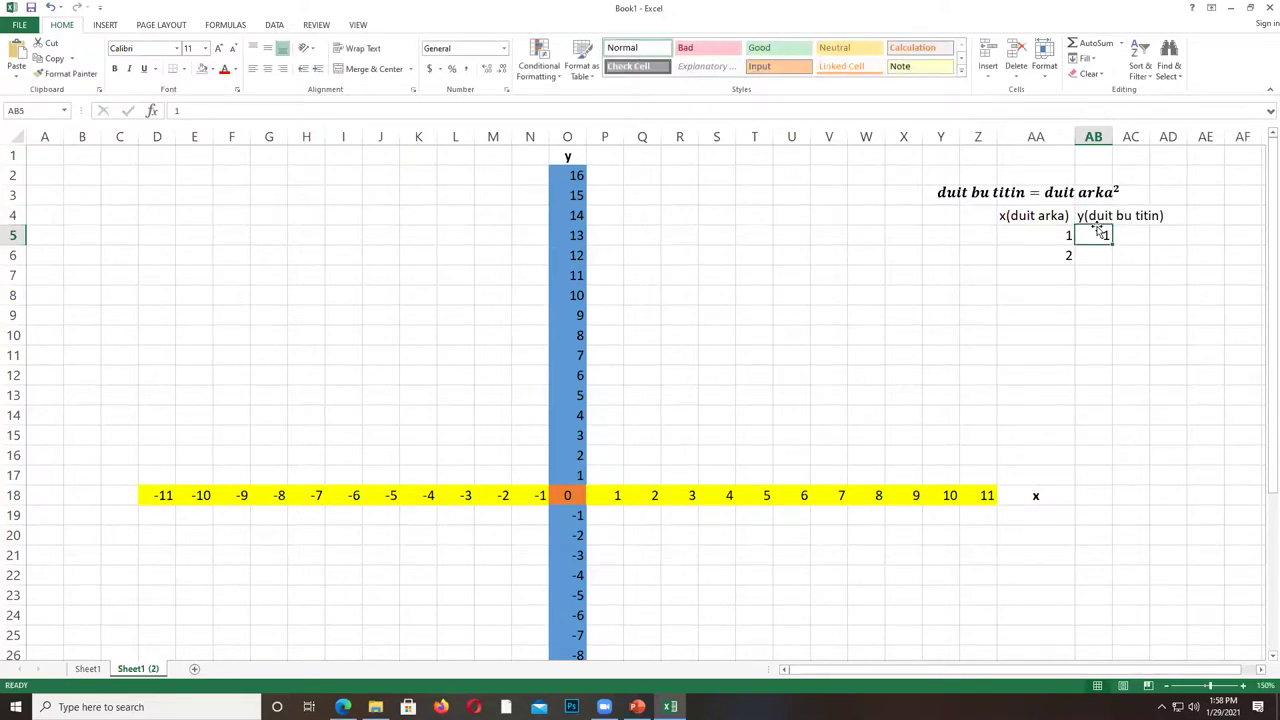
left_click_drag(1112, 136, 1173, 136)
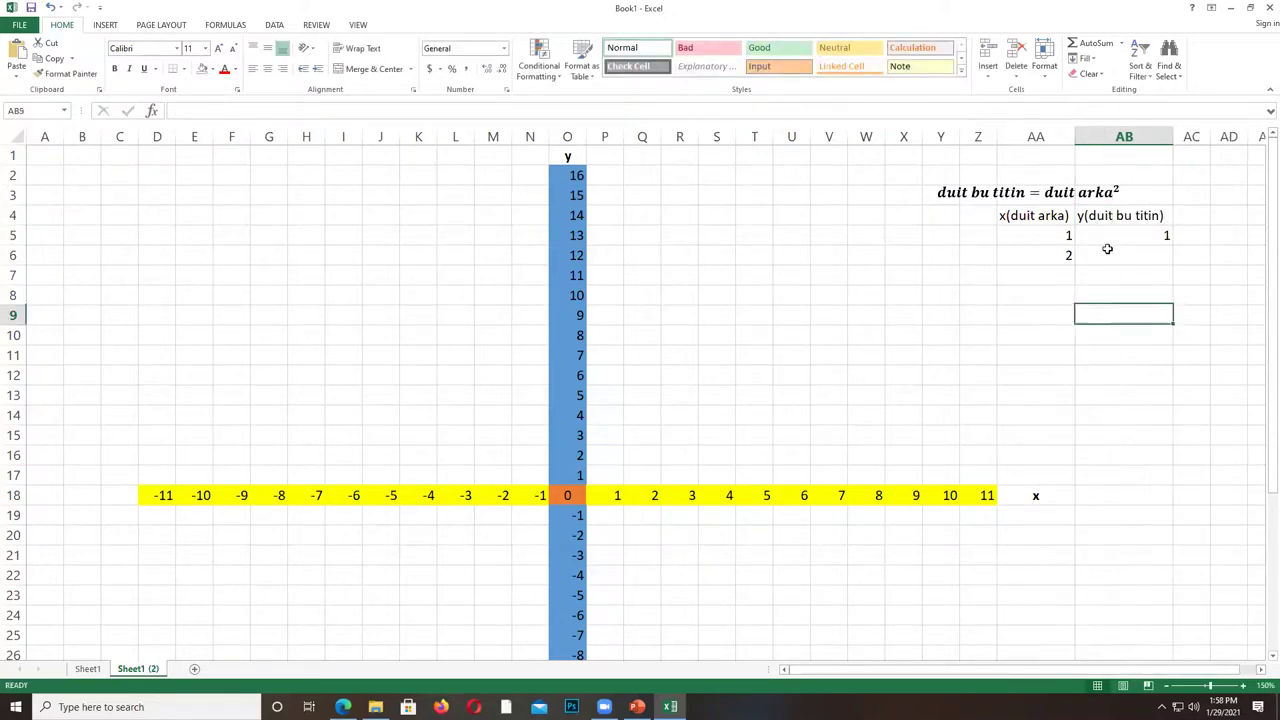
Move the equation so it sits centred above the x and y headings of the value table.
left_click(1090, 183)
left_click_drag(1107, 177, 1143, 178)
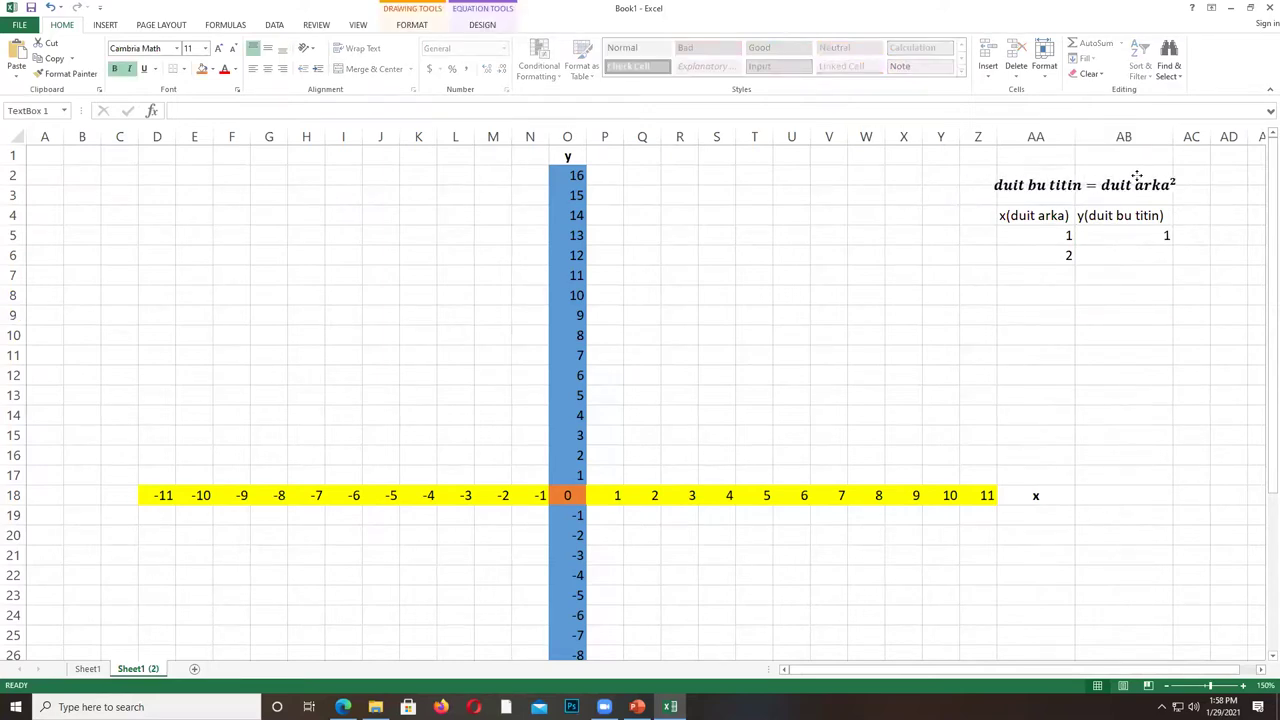
left_click(1131, 314)
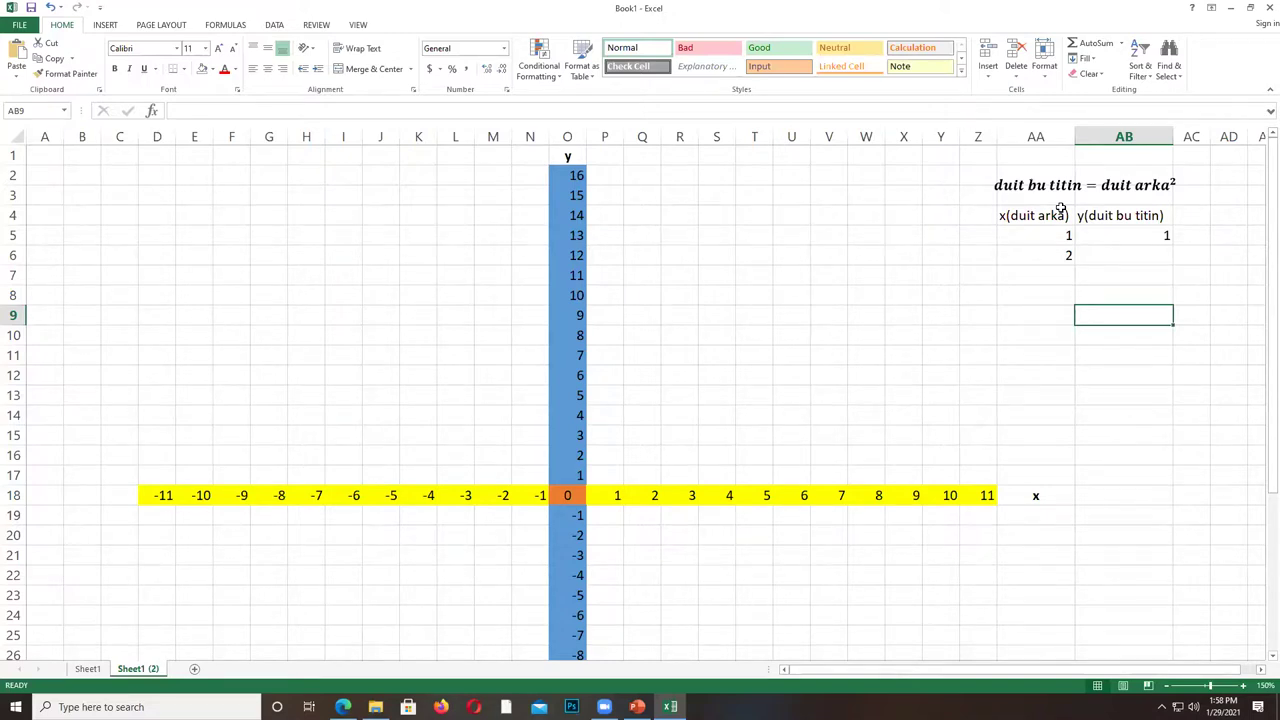
Enter y = 4 beside x = 2 in AB6, and add the pair x = 3, y = 9 in row 7.
left_click(1120, 255)
type("4")
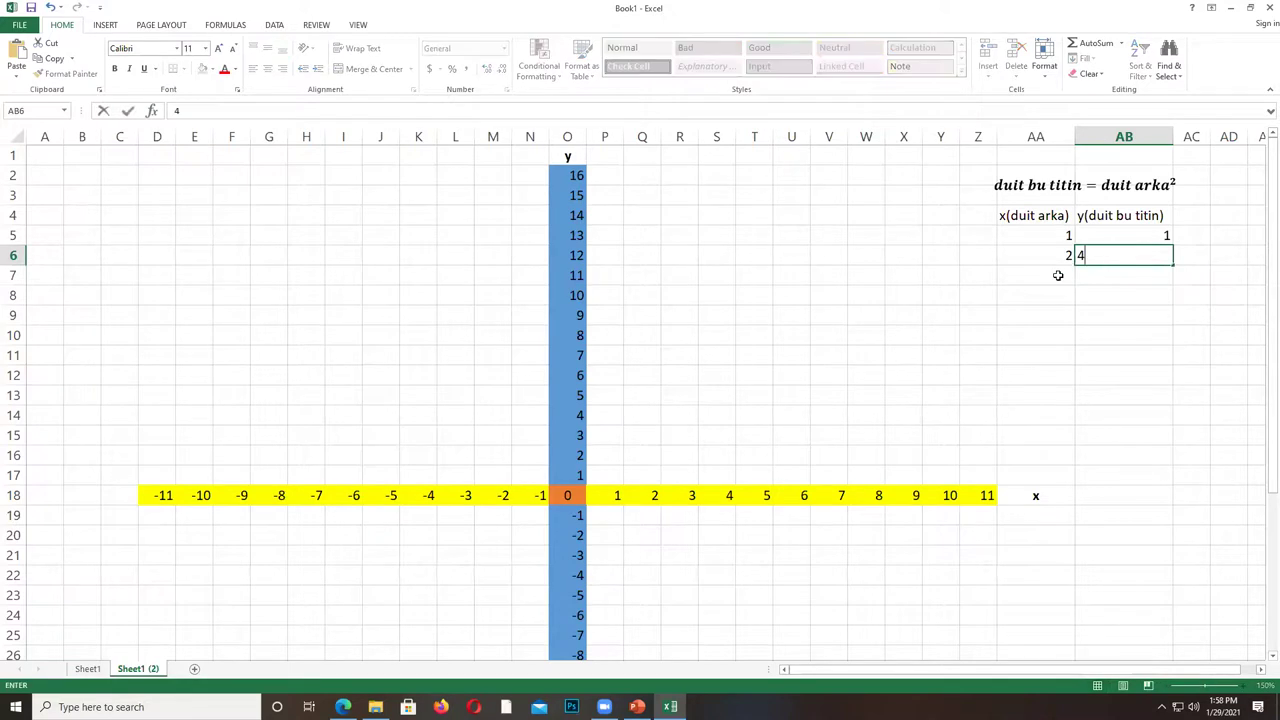
left_click(1058, 275)
type("3")
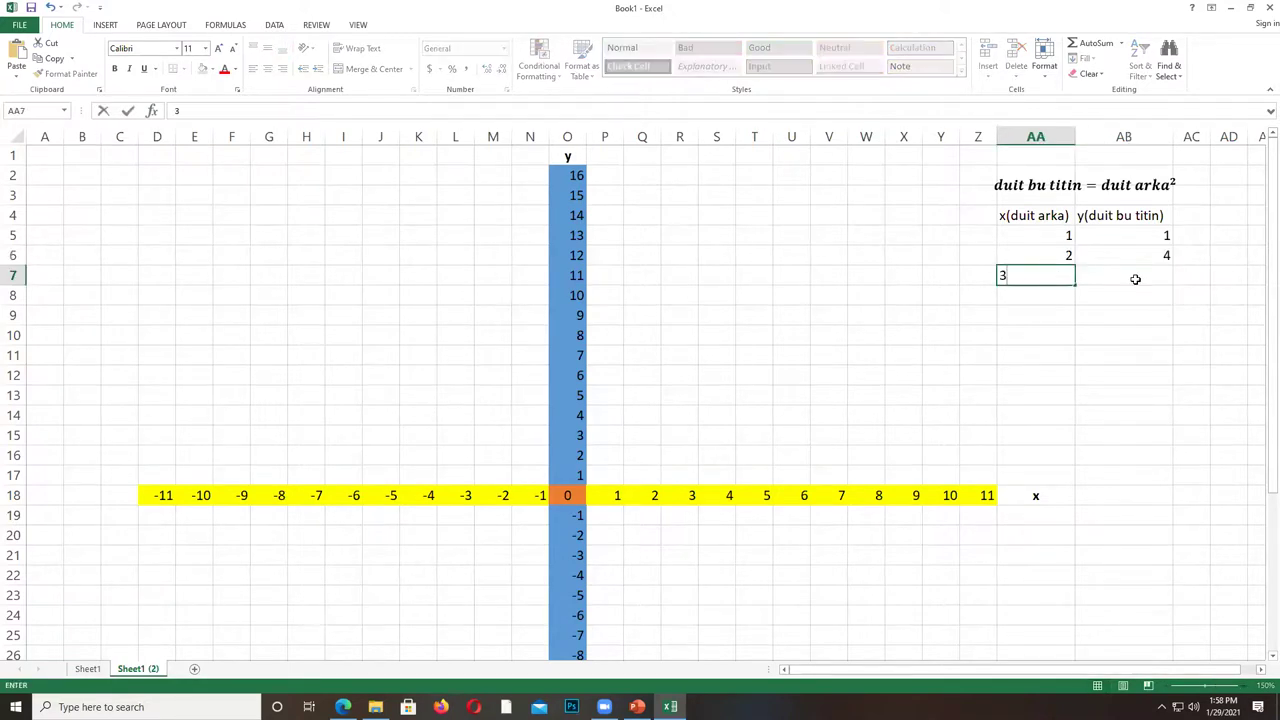
left_click(1135, 279)
type("9")
Add the pair x = 10, y = 100 in row 8 of the value table.
left_click(1053, 298)
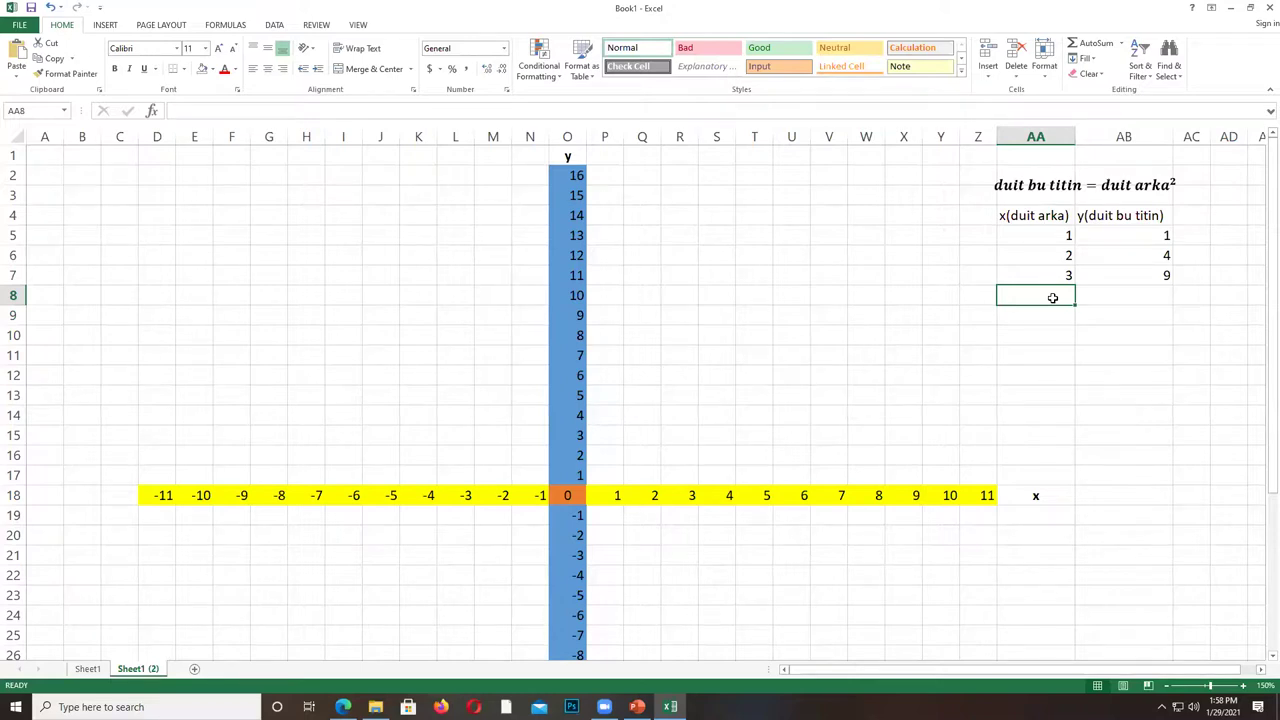
type("10")
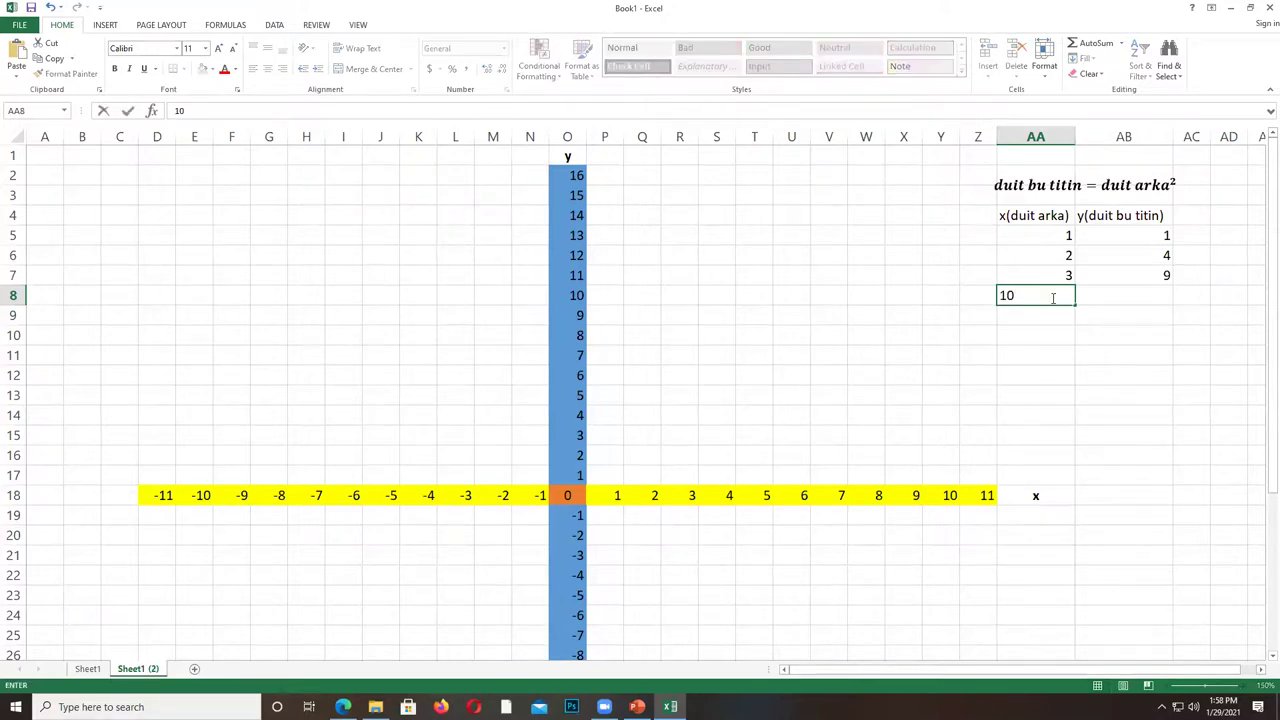
key("Tab")
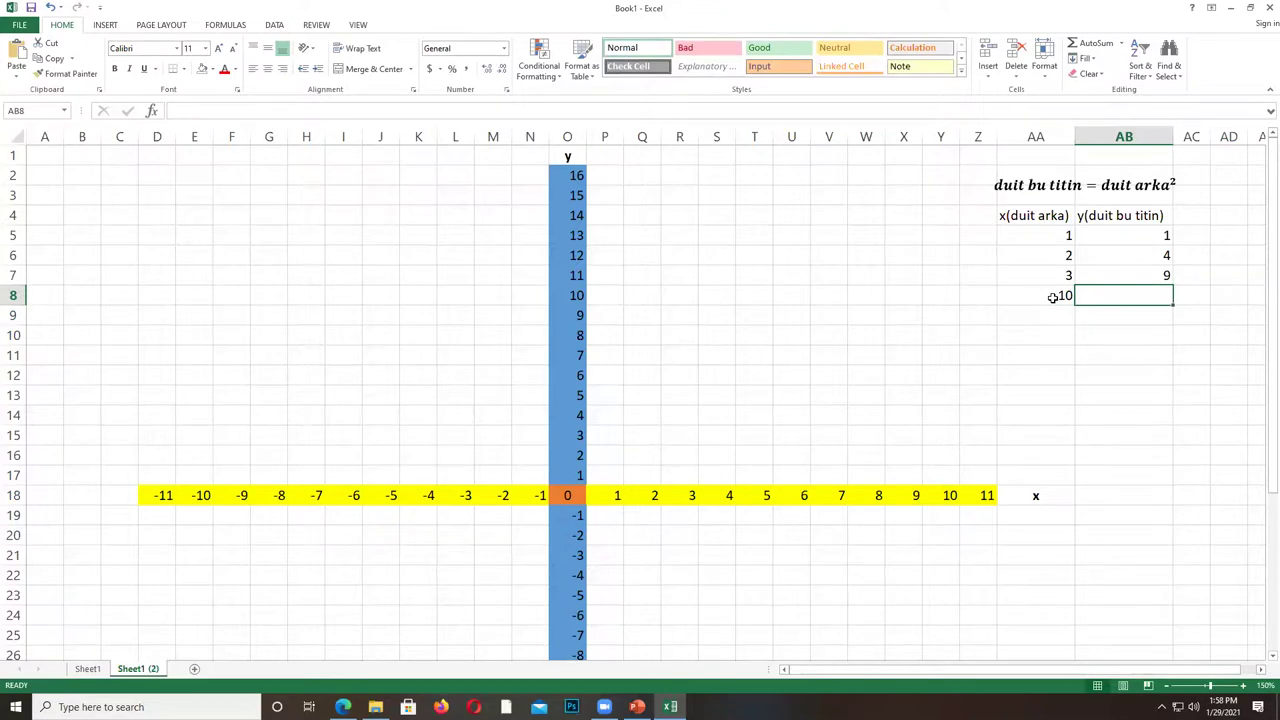
type("100")
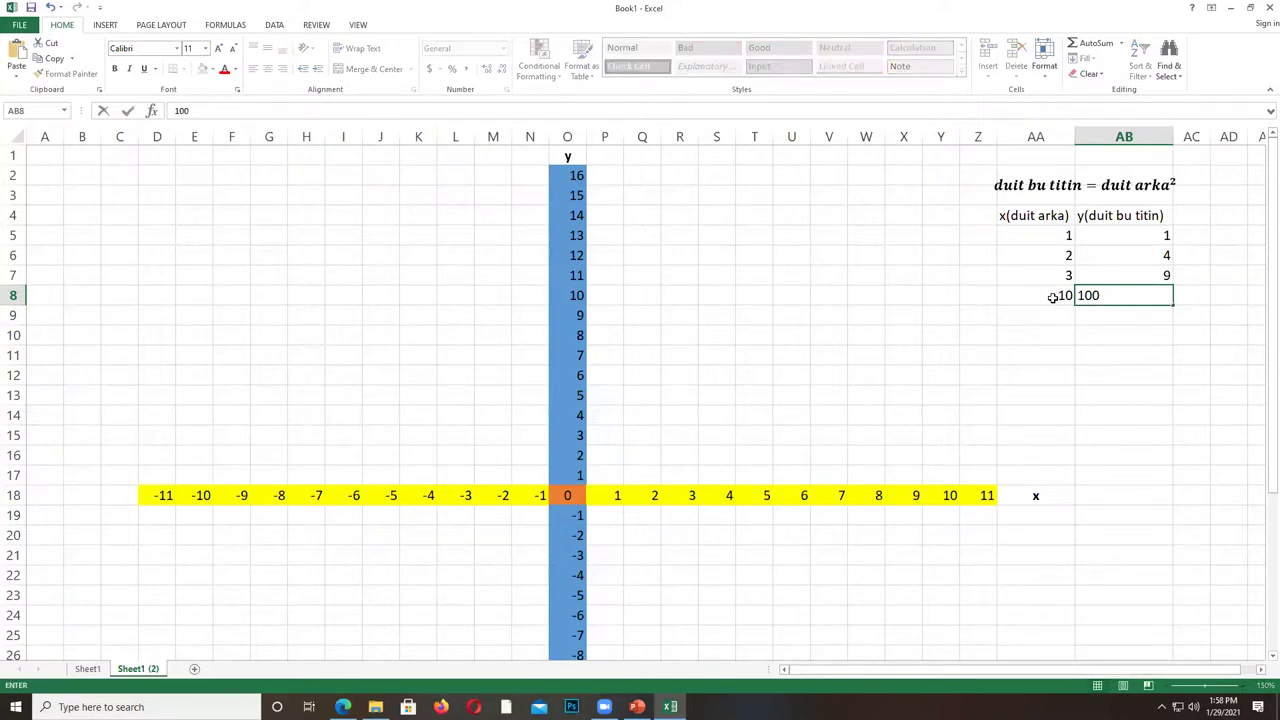
left_click(1024, 375)
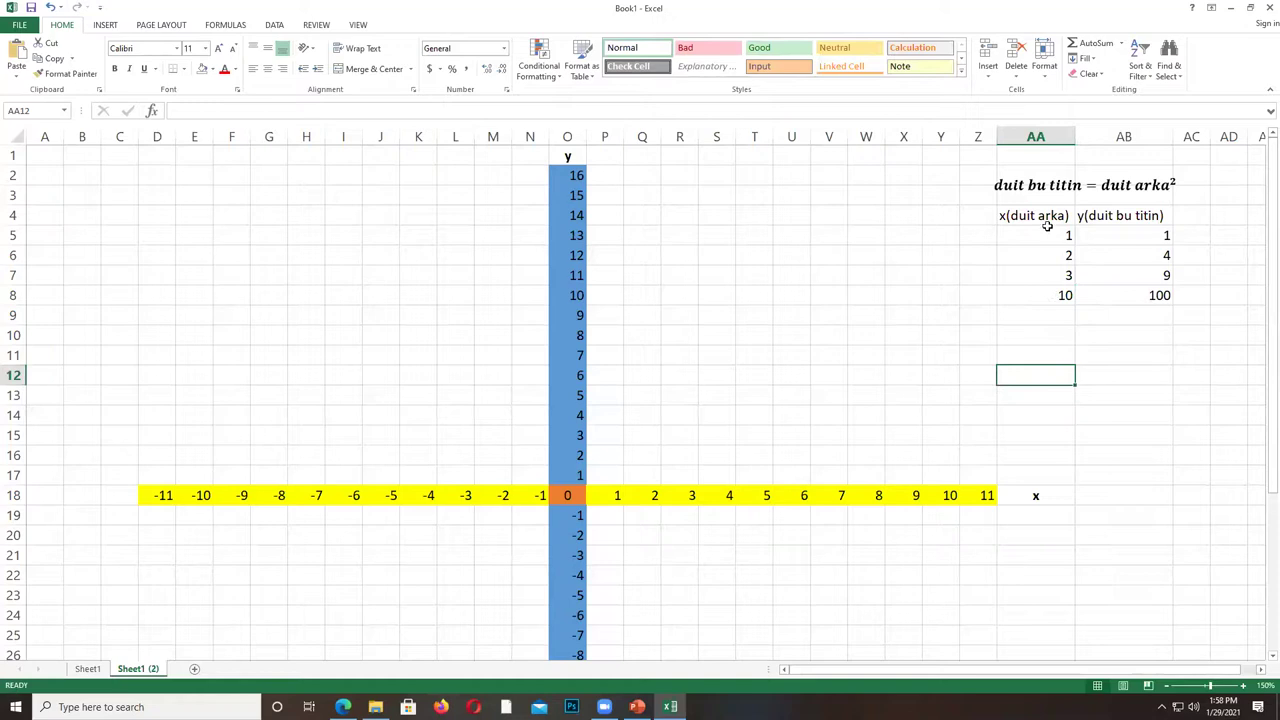
Extend the x-axis label in AA18 with duit and the second person's name in parentheses.
double_click(1062, 494)
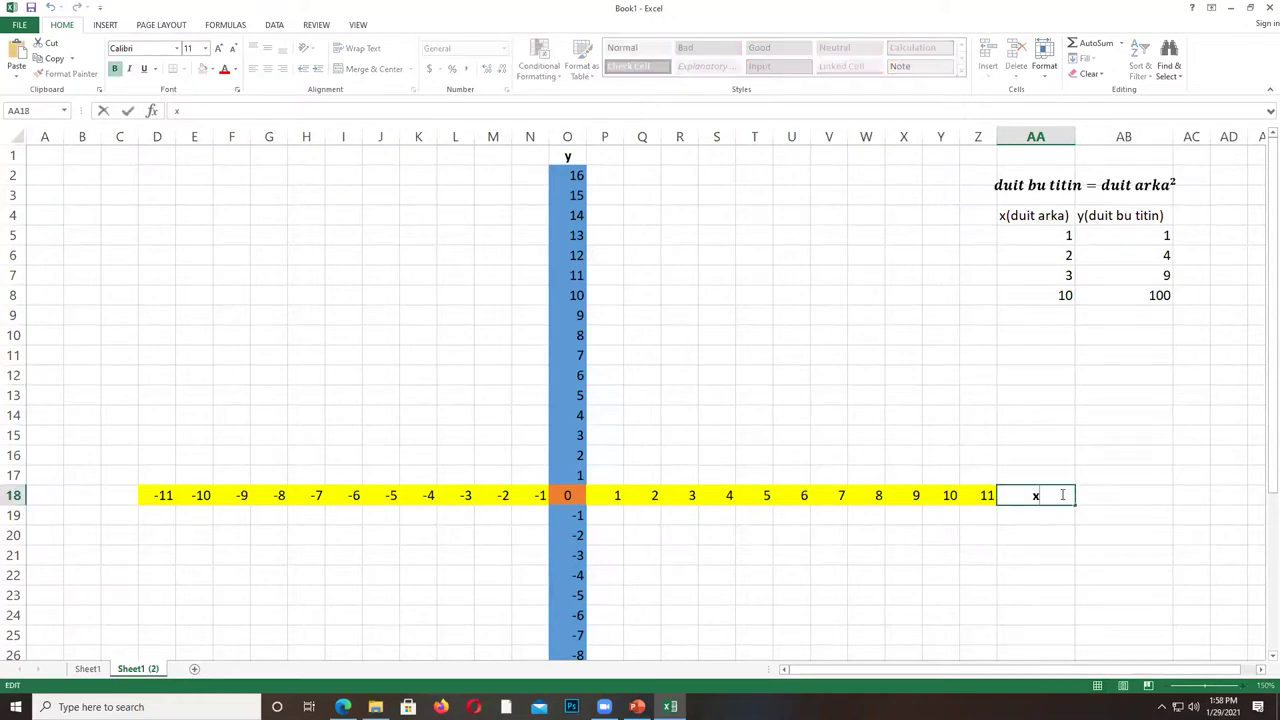
type("(duit arka)")
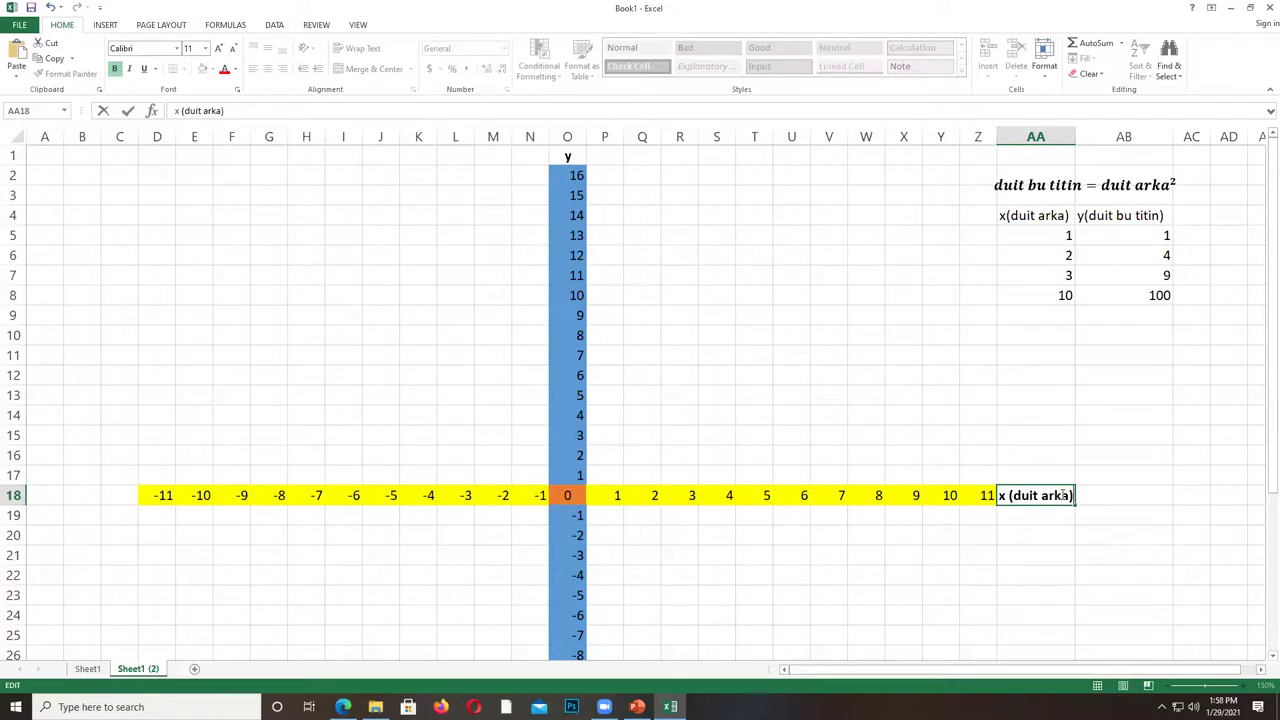
left_click(925, 391)
double_click(568, 156)
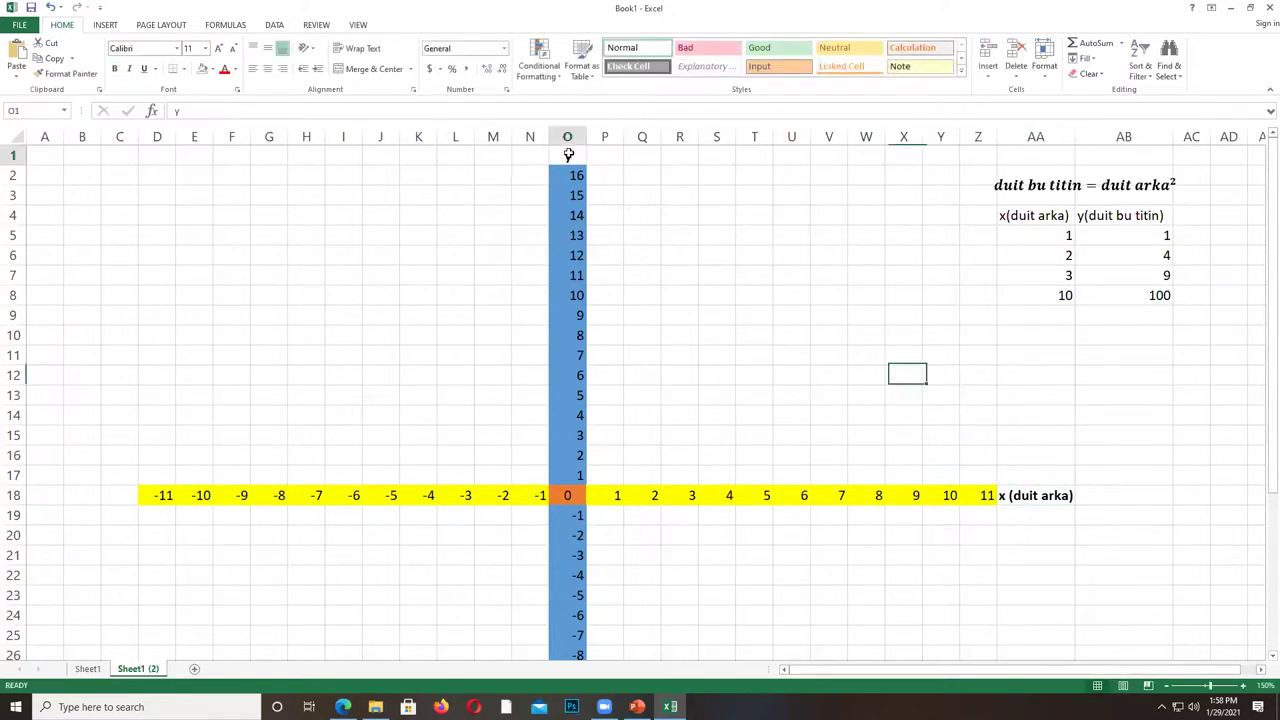
left_click(628, 201)
Plot the point (1, 1) by filling cell P17 with light grey.
left_click(1045, 493)
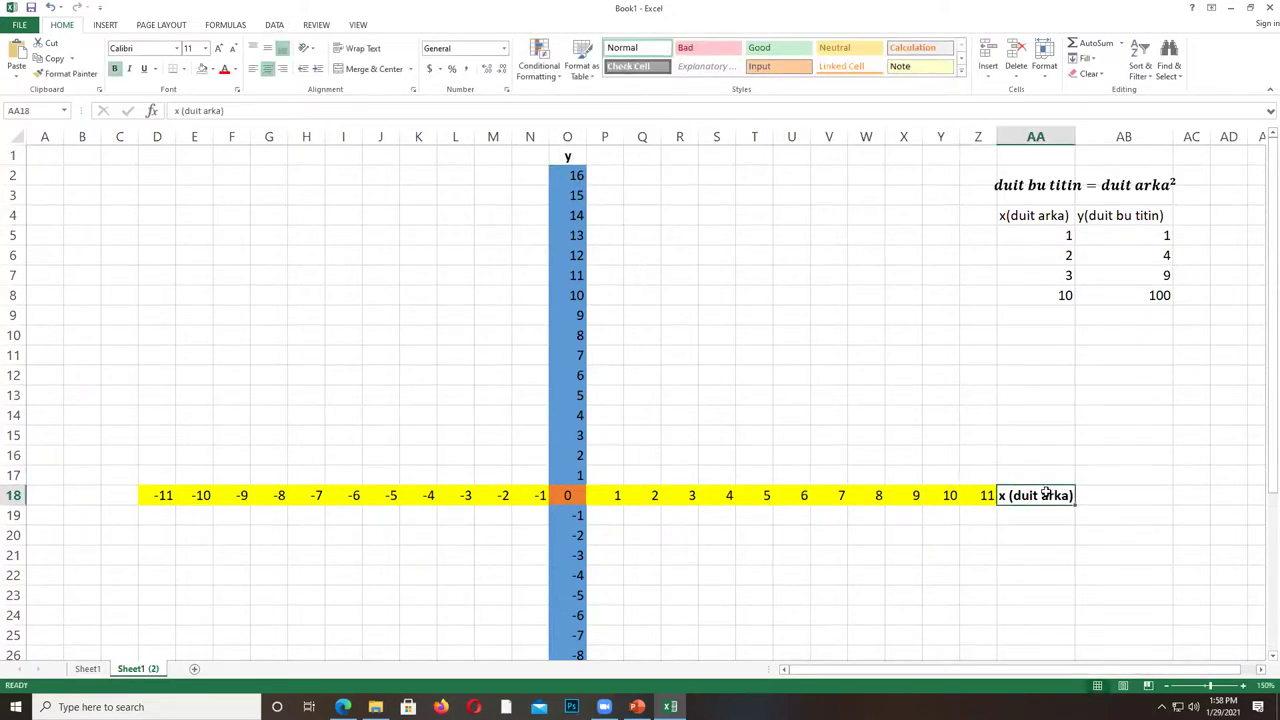
left_click(614, 479)
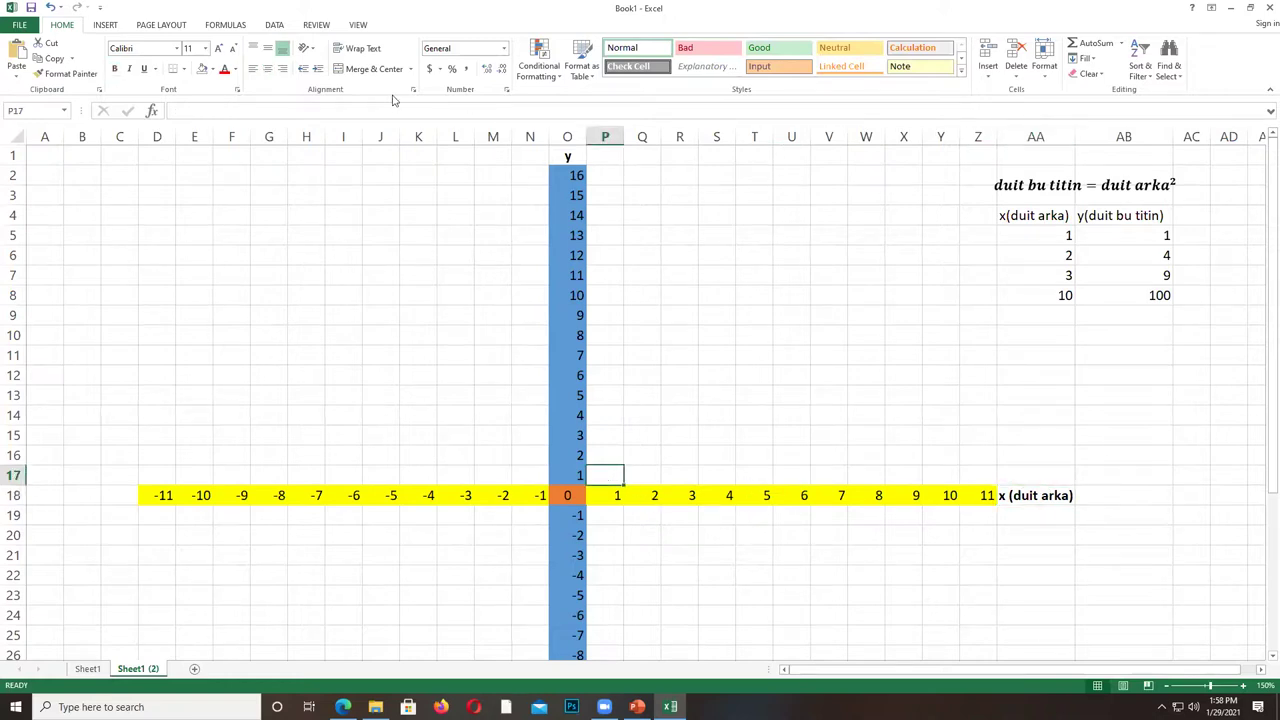
left_click(213, 69)
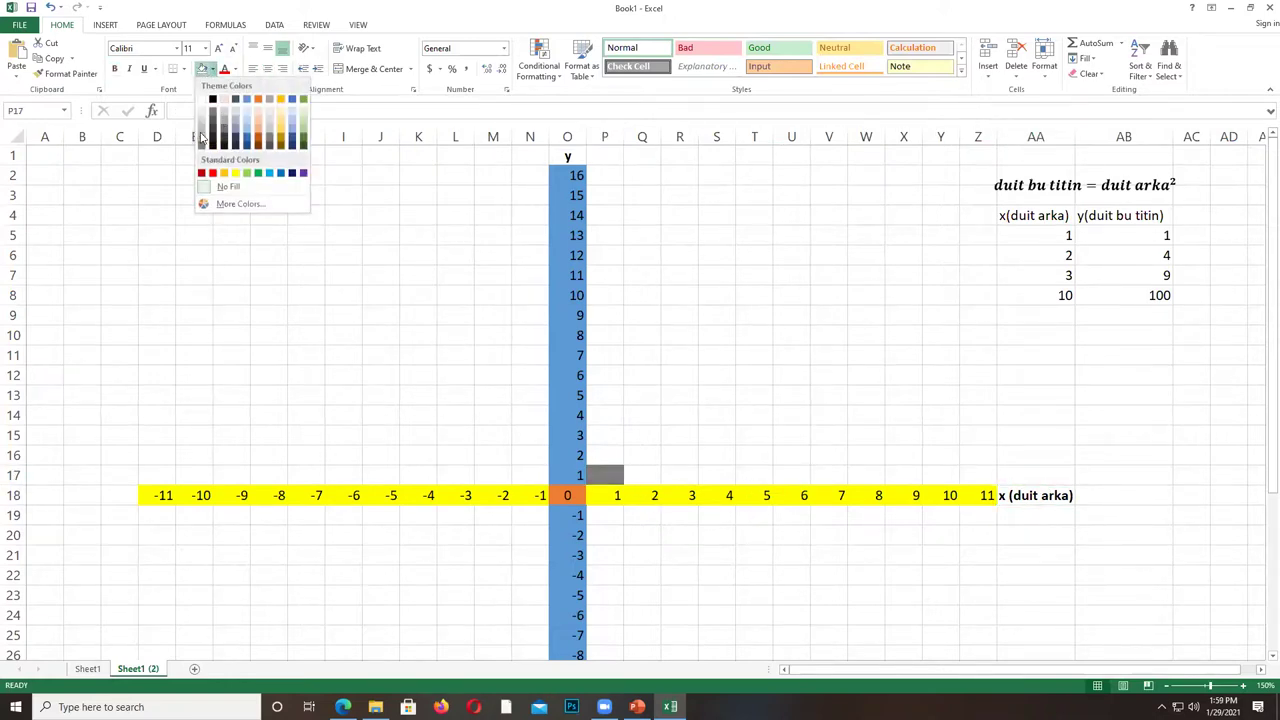
key("Escape")
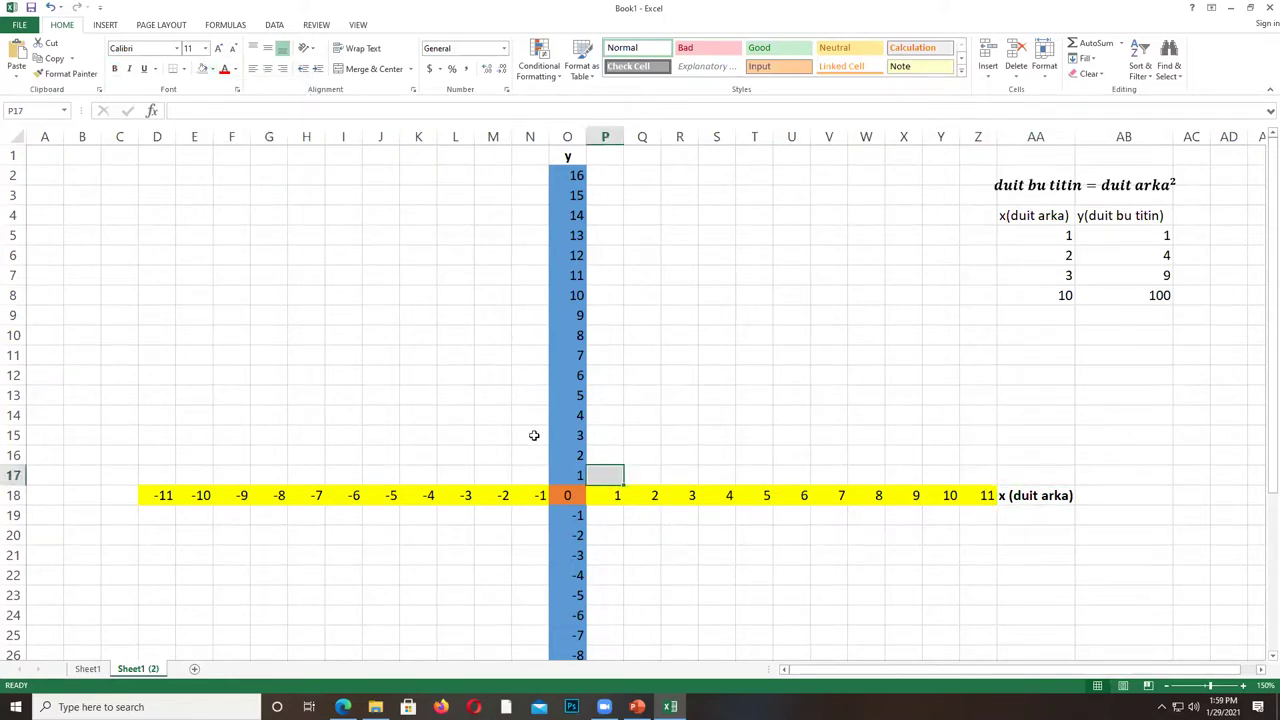
Plot the point (2, 4) by filling cell Q14 with the same light grey.
left_click(634, 453)
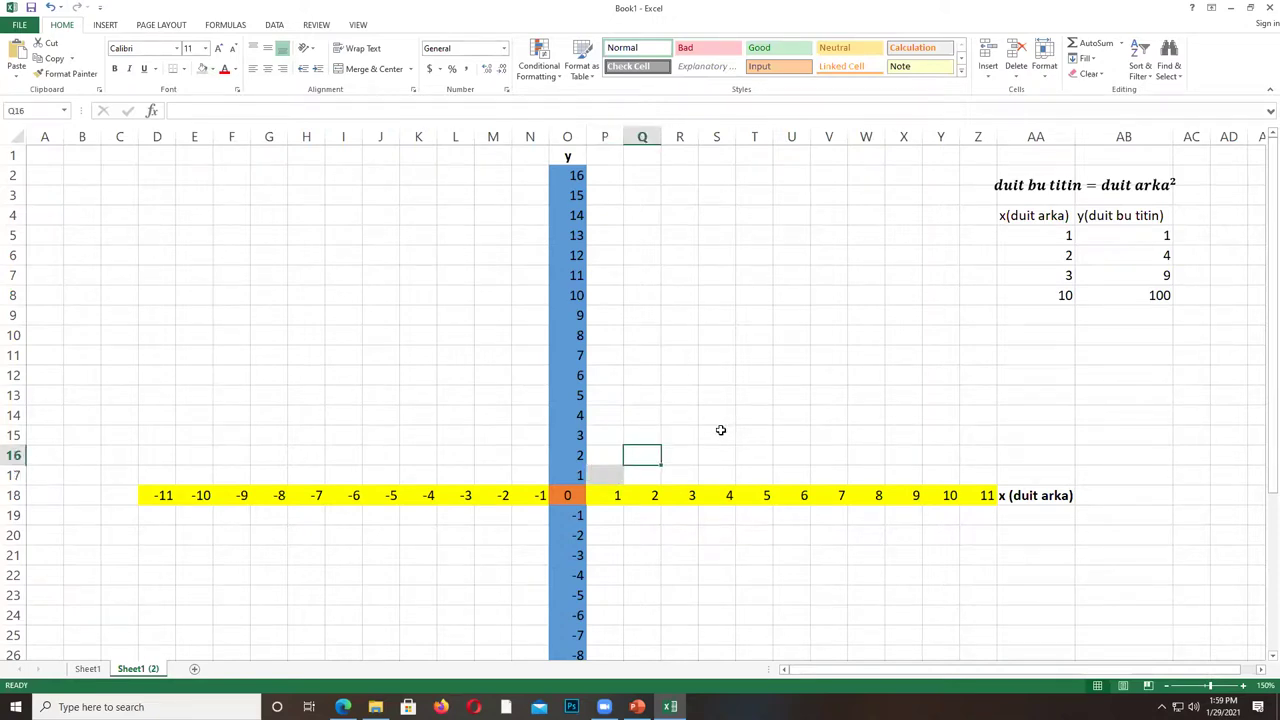
left_click(641, 415)
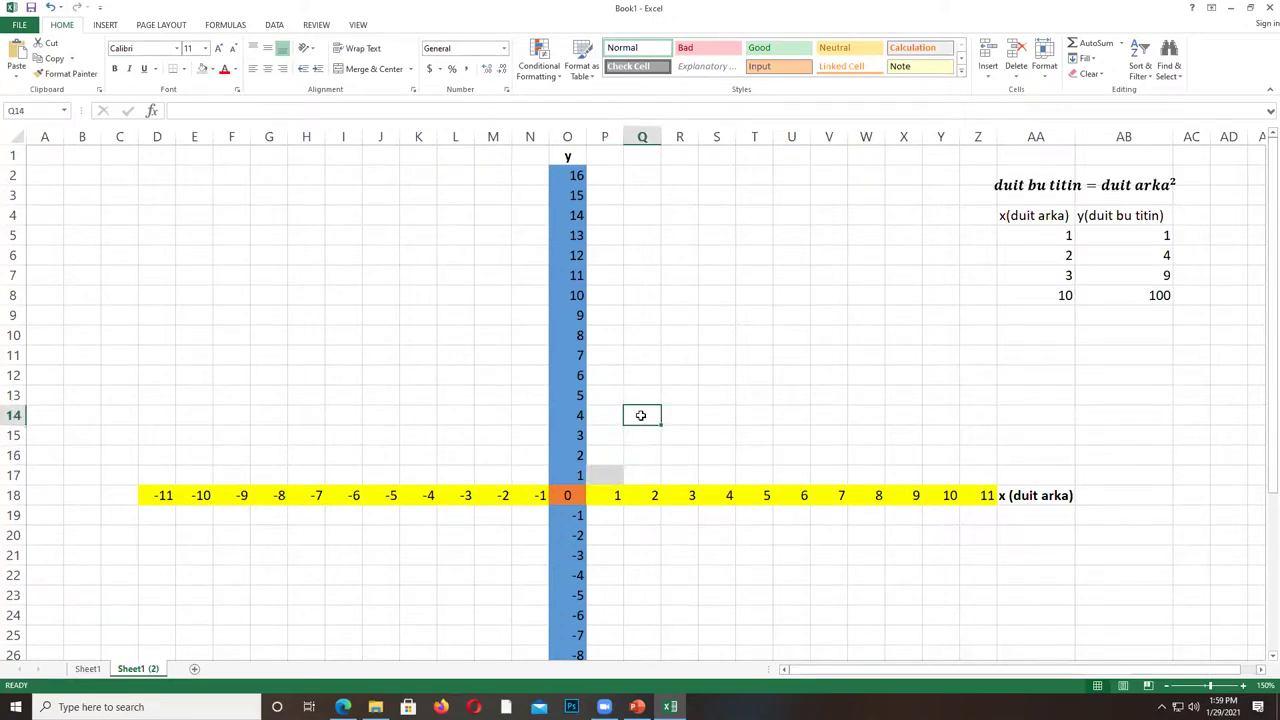
left_click(645, 497)
left_click(575, 416)
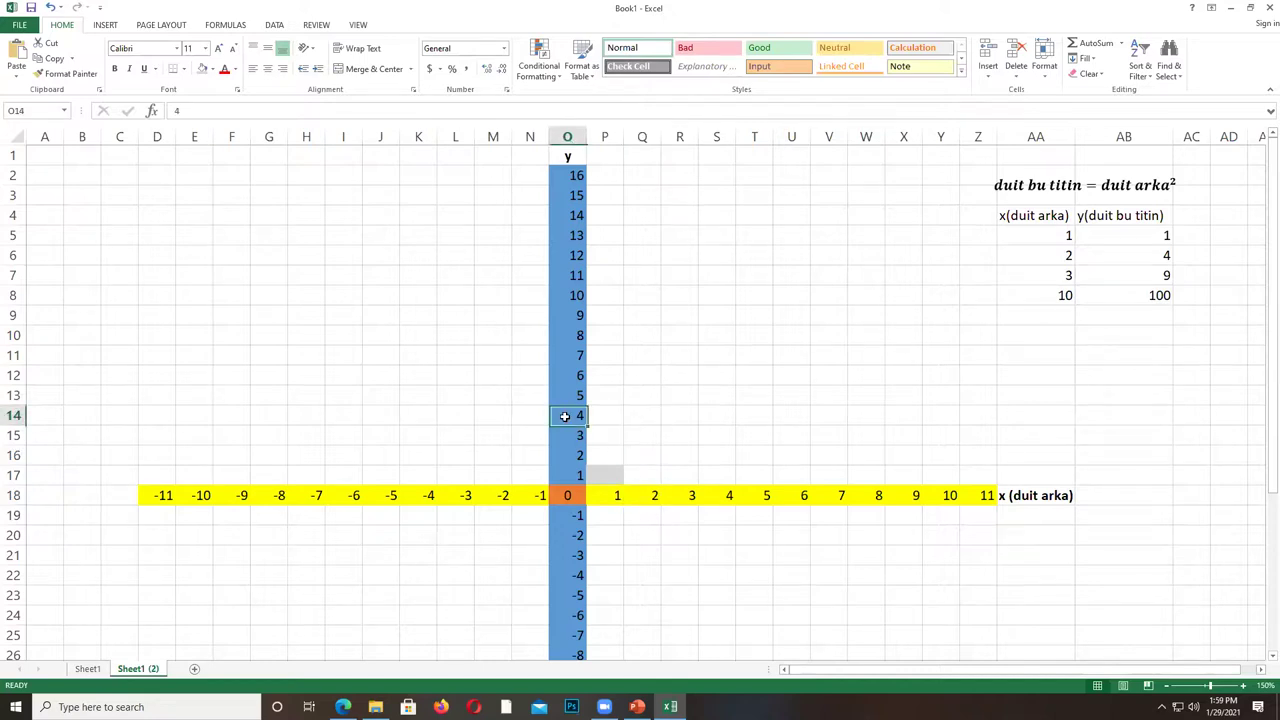
left_click(632, 418)
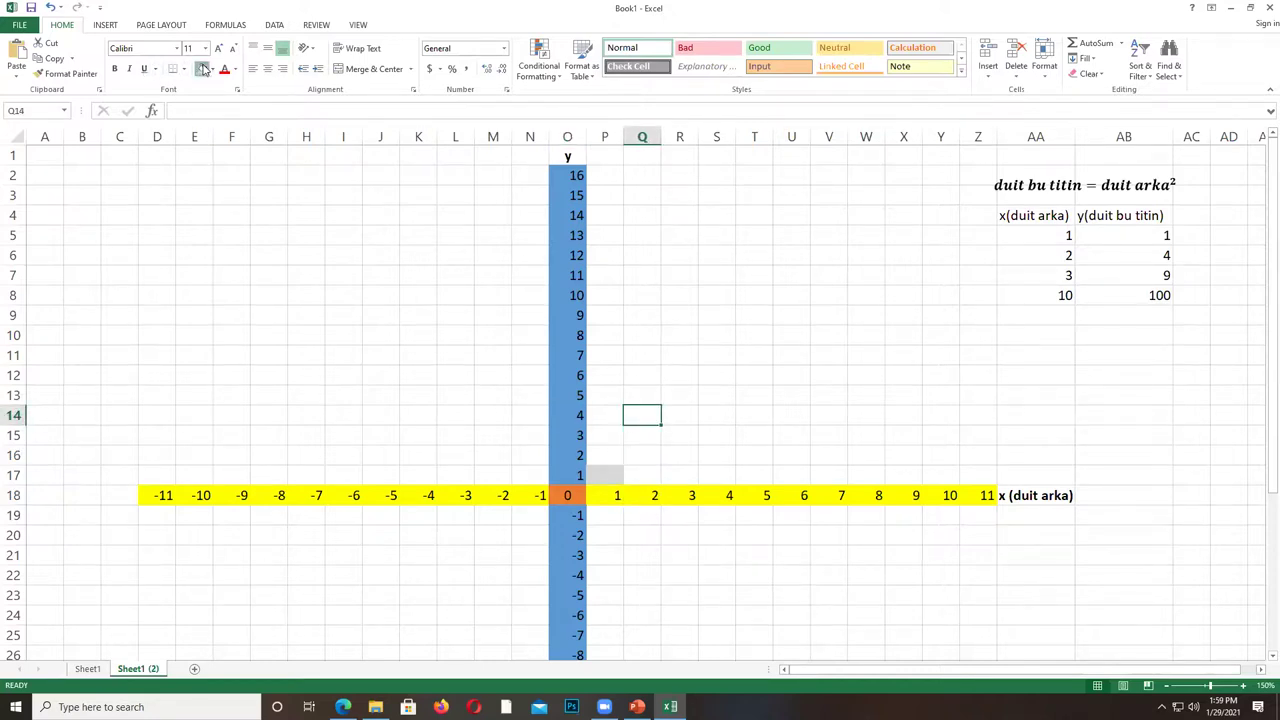
left_click(202, 68)
Plot the point (3, 9) by filling cell R9 with the same light grey.
left_click(679, 496)
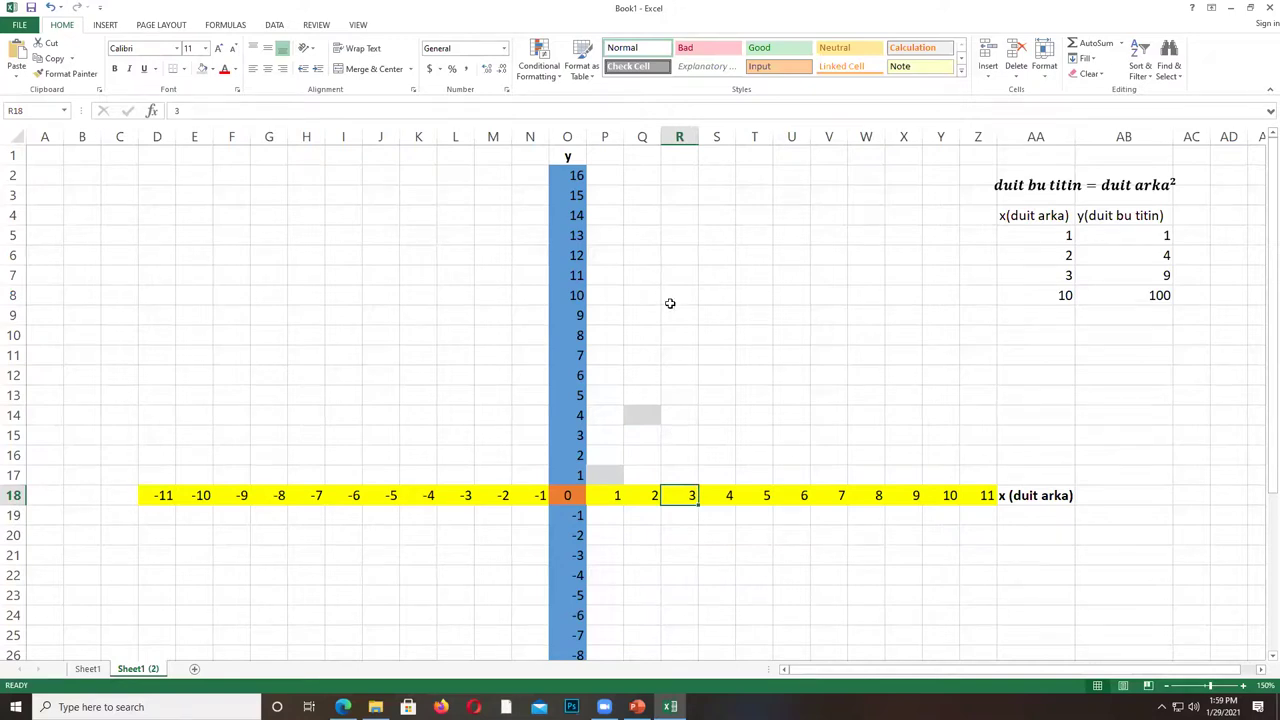
left_click(678, 316)
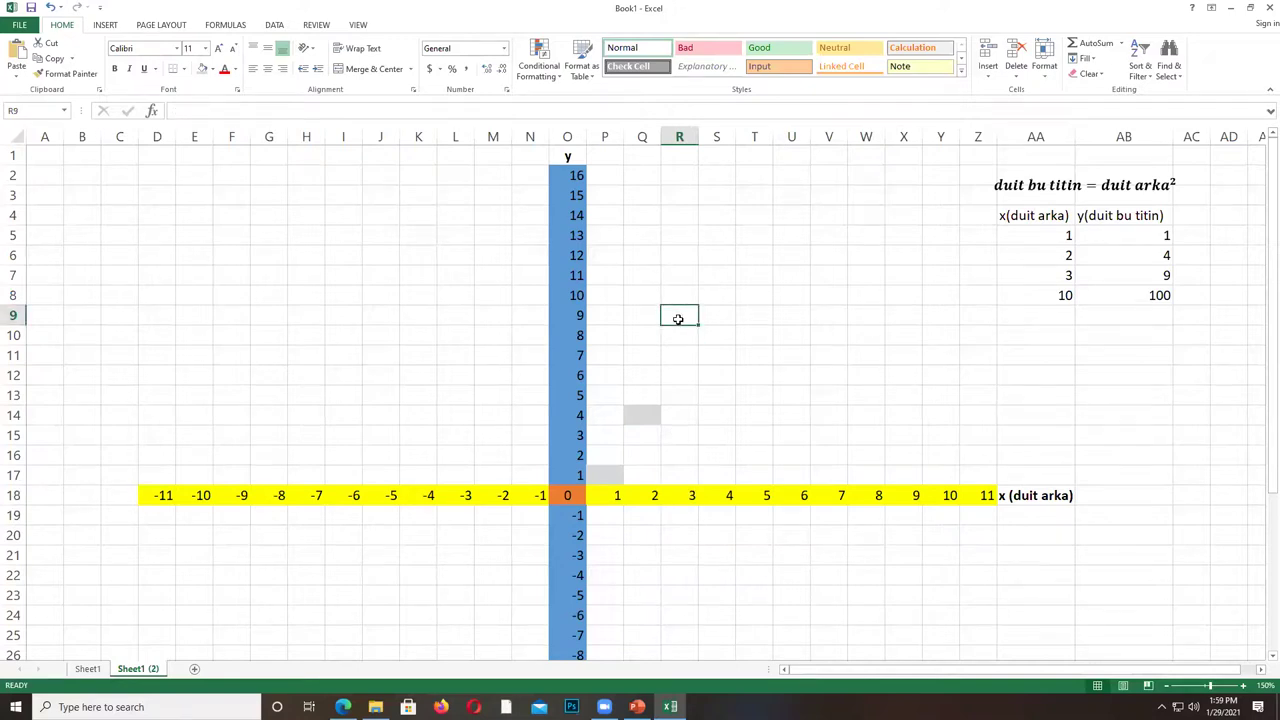
left_click(202, 68)
Replace the pair in row 8 of the value table with x = 4 and y = 16.
left_click(13, 154)
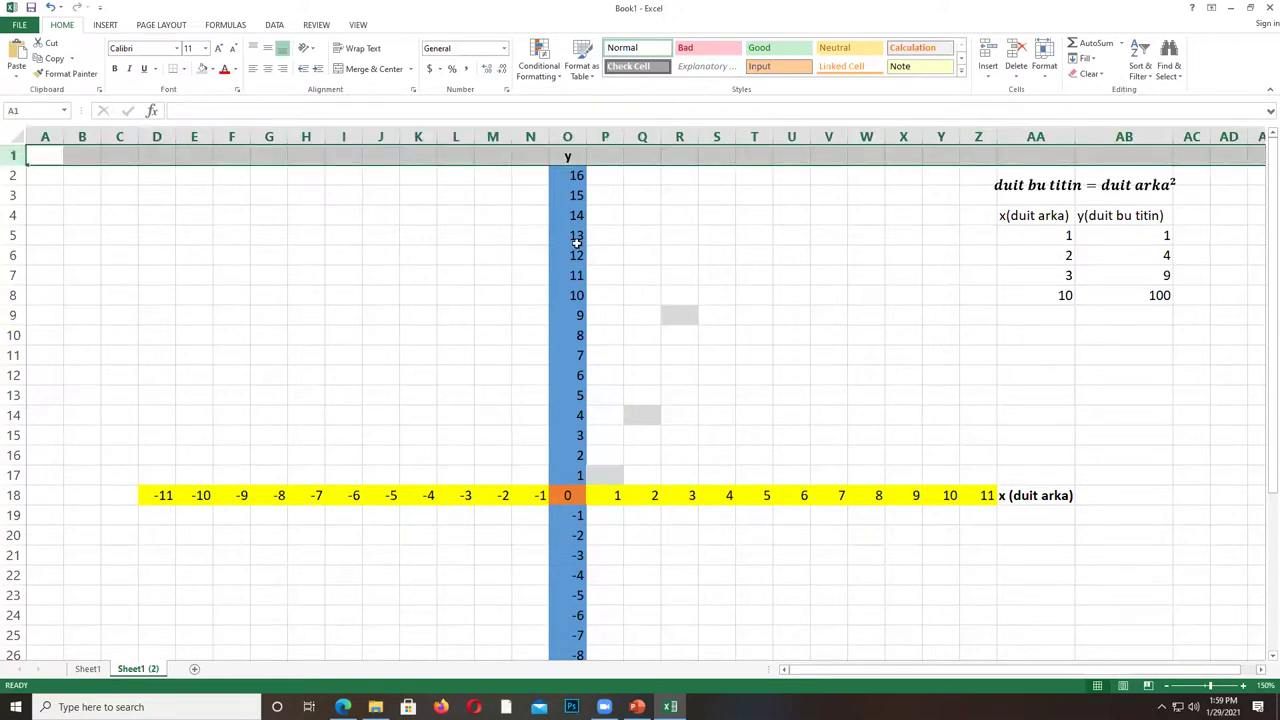
left_click(760, 495)
left_click(732, 497)
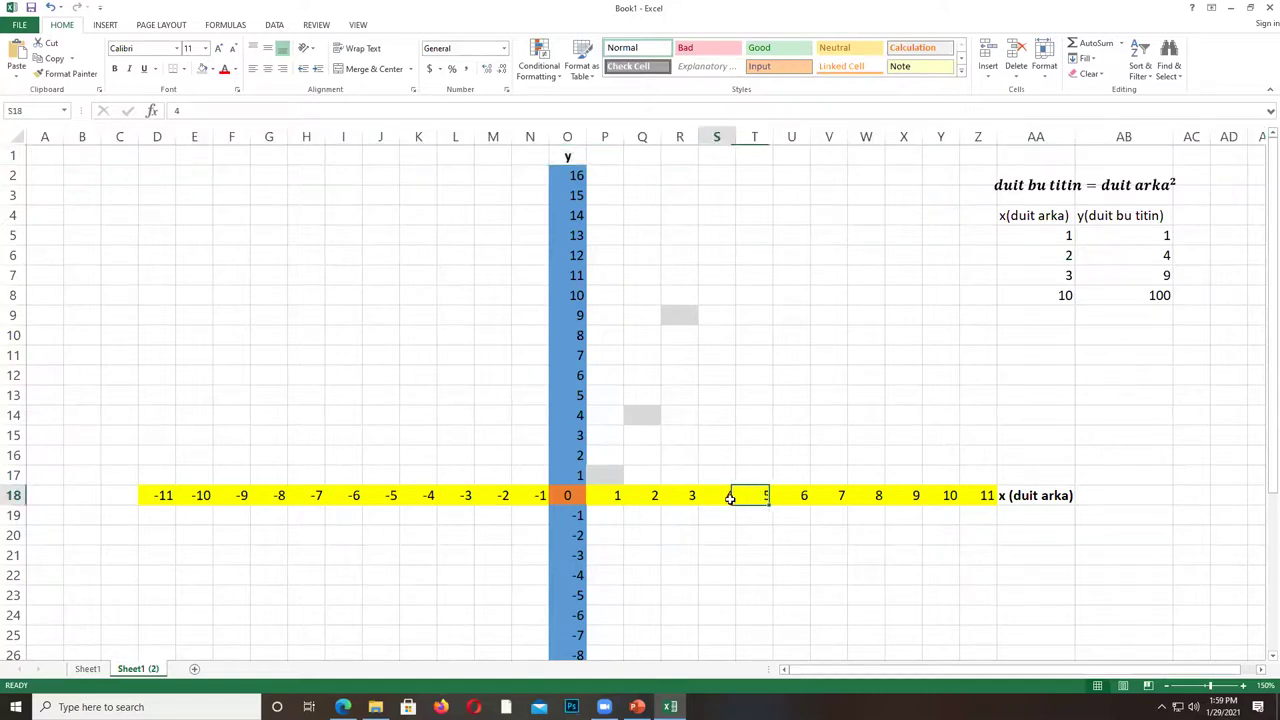
left_click(1051, 297)
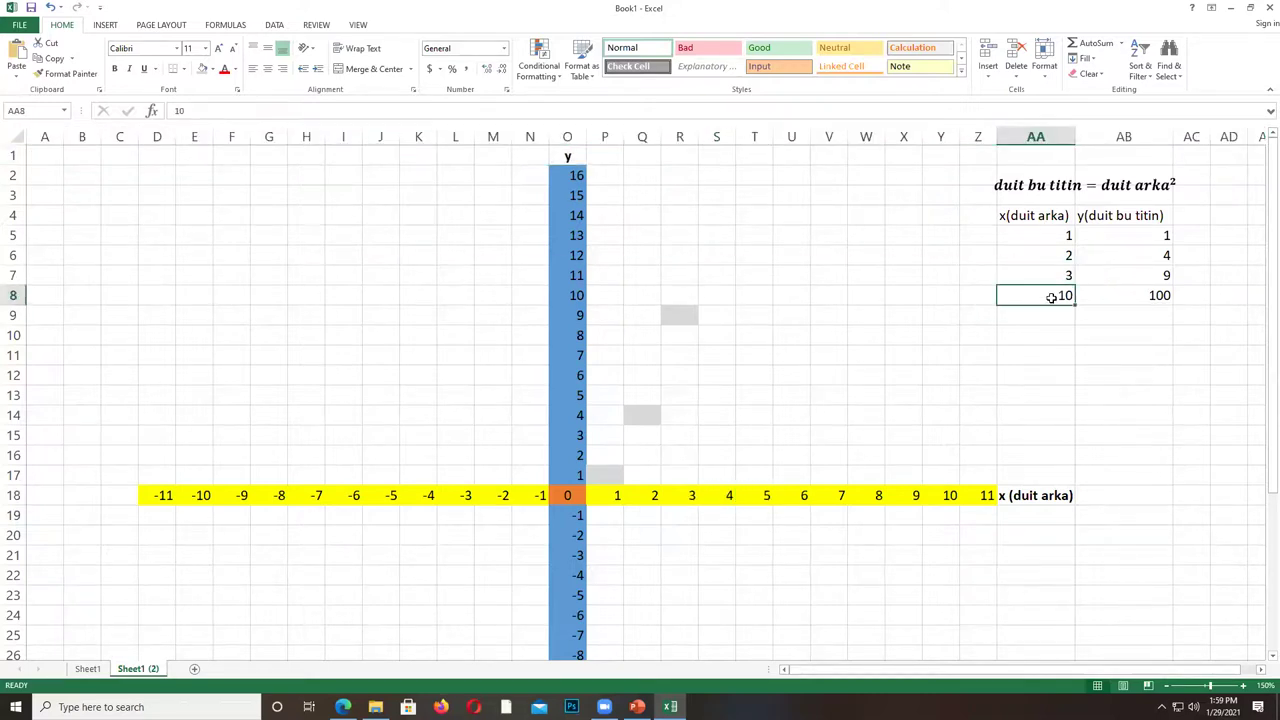
type("4")
left_click(1111, 298)
type("16")
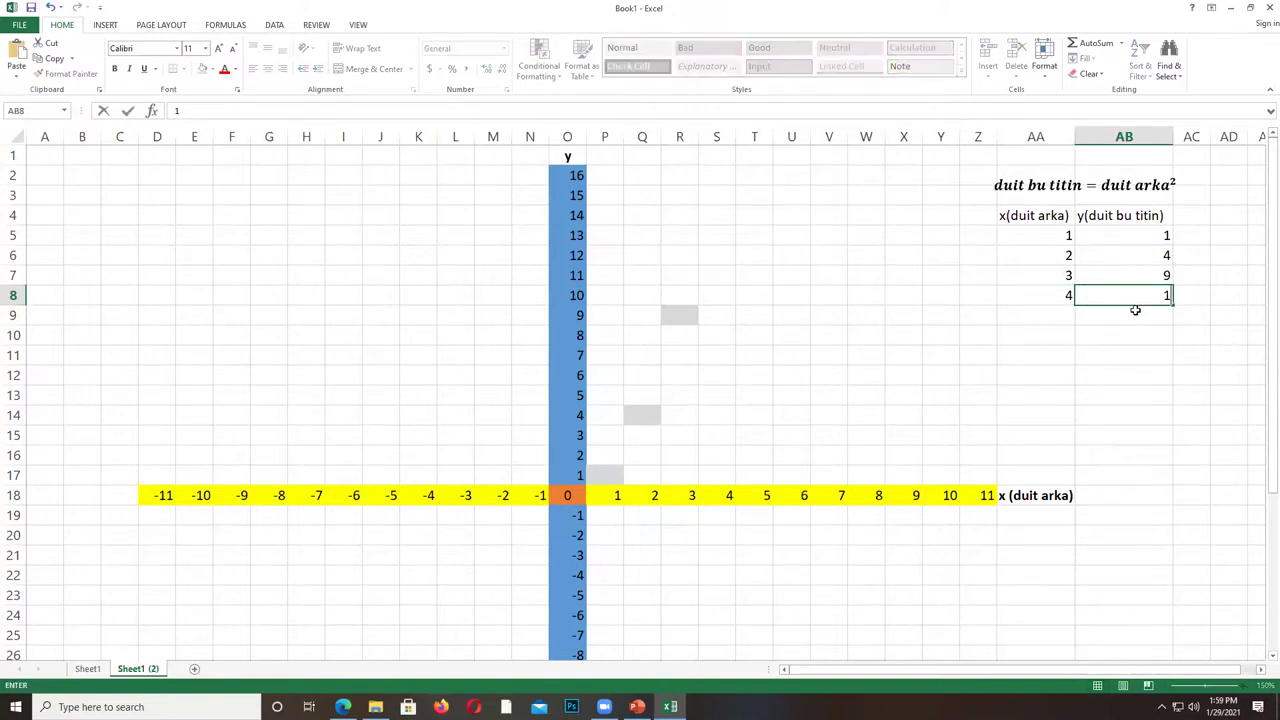
key("Return")
key("Return")
Plot the point (4, 16) by filling cell S2 with the same light grey.
left_click(729, 492)
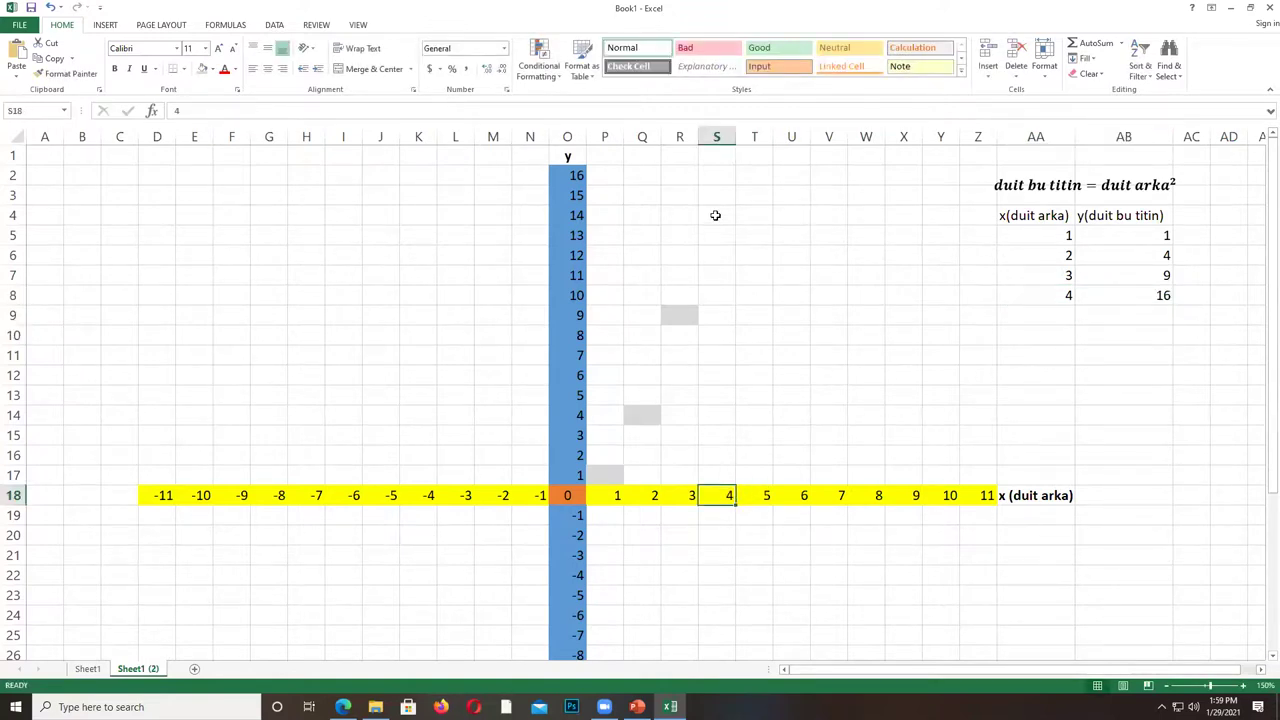
left_click(715, 176)
left_click(203, 68)
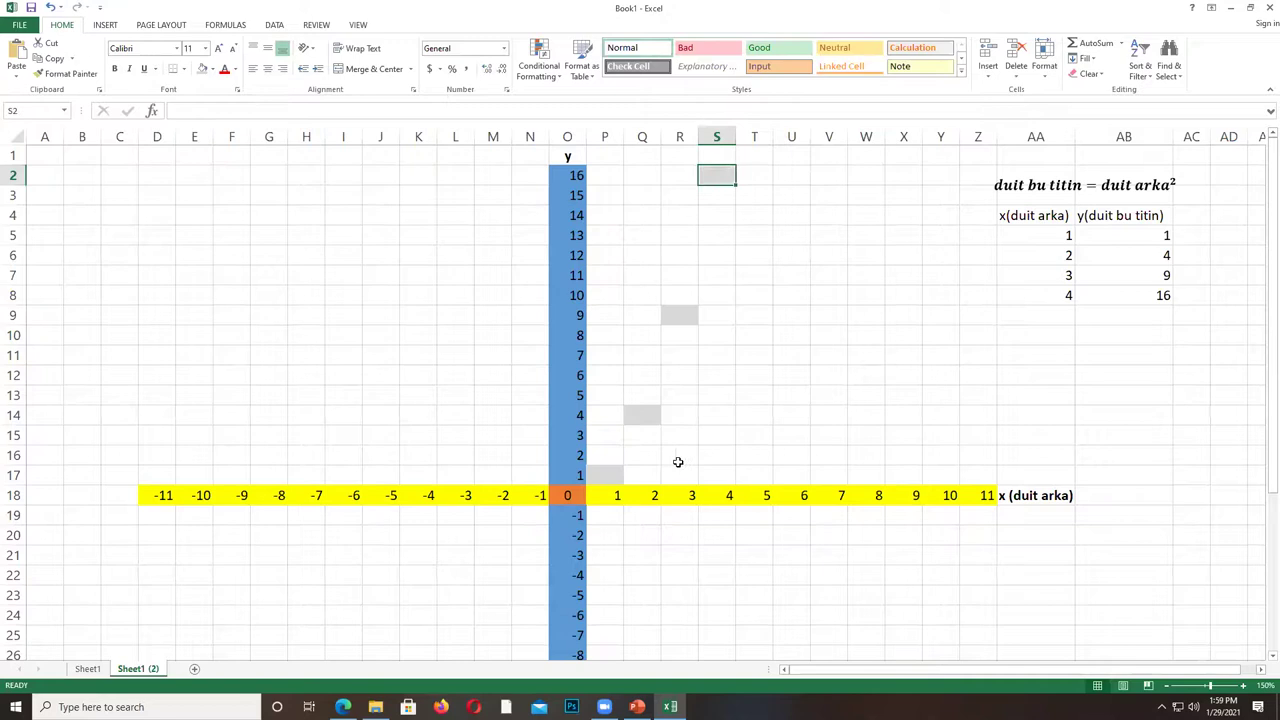
left_click(677, 458)
Plot the mirrored points (-1, 1) and (-2, 4) by filling cells N17 and M14 with light grey.
left_click(535, 495)
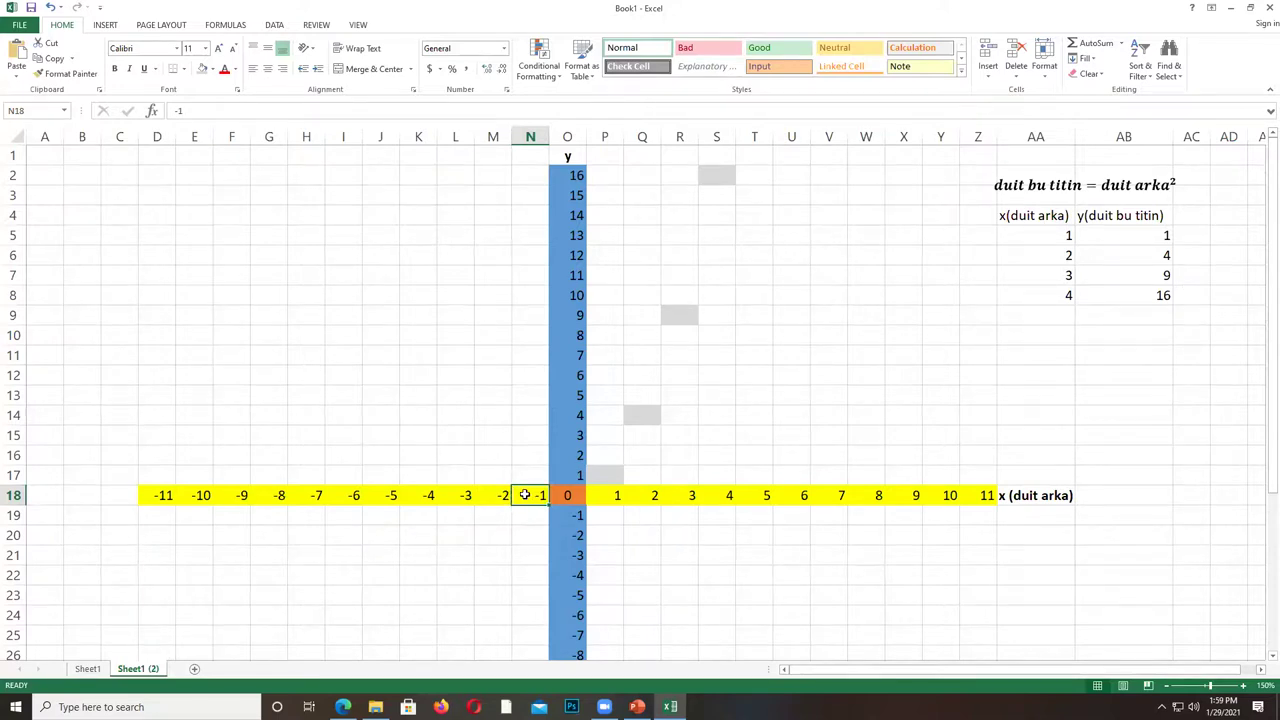
left_click(531, 475)
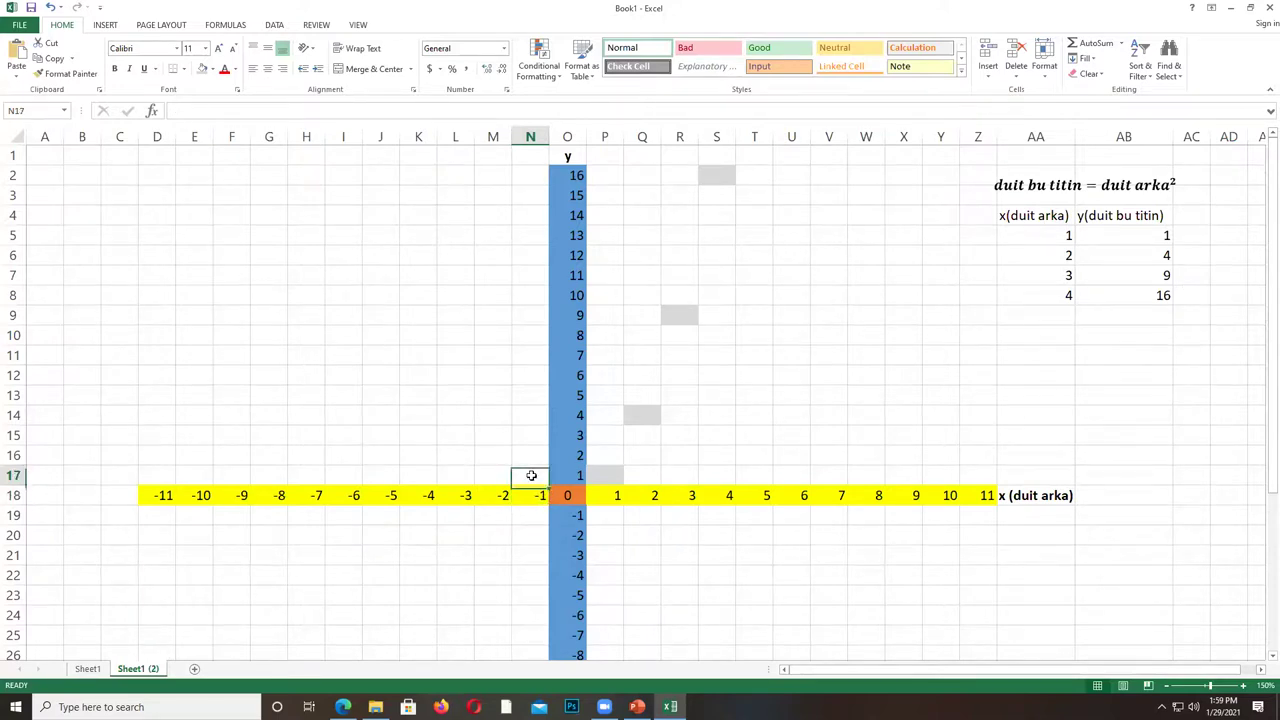
left_click(530, 499)
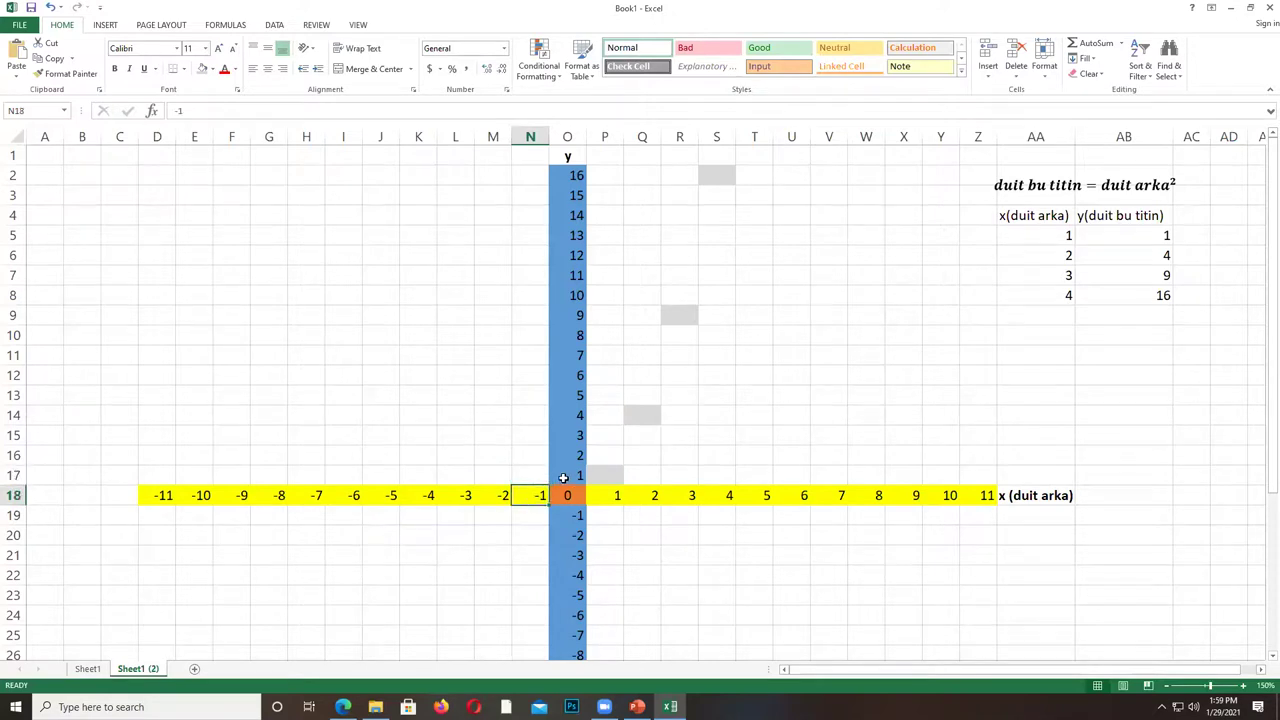
left_click(562, 476)
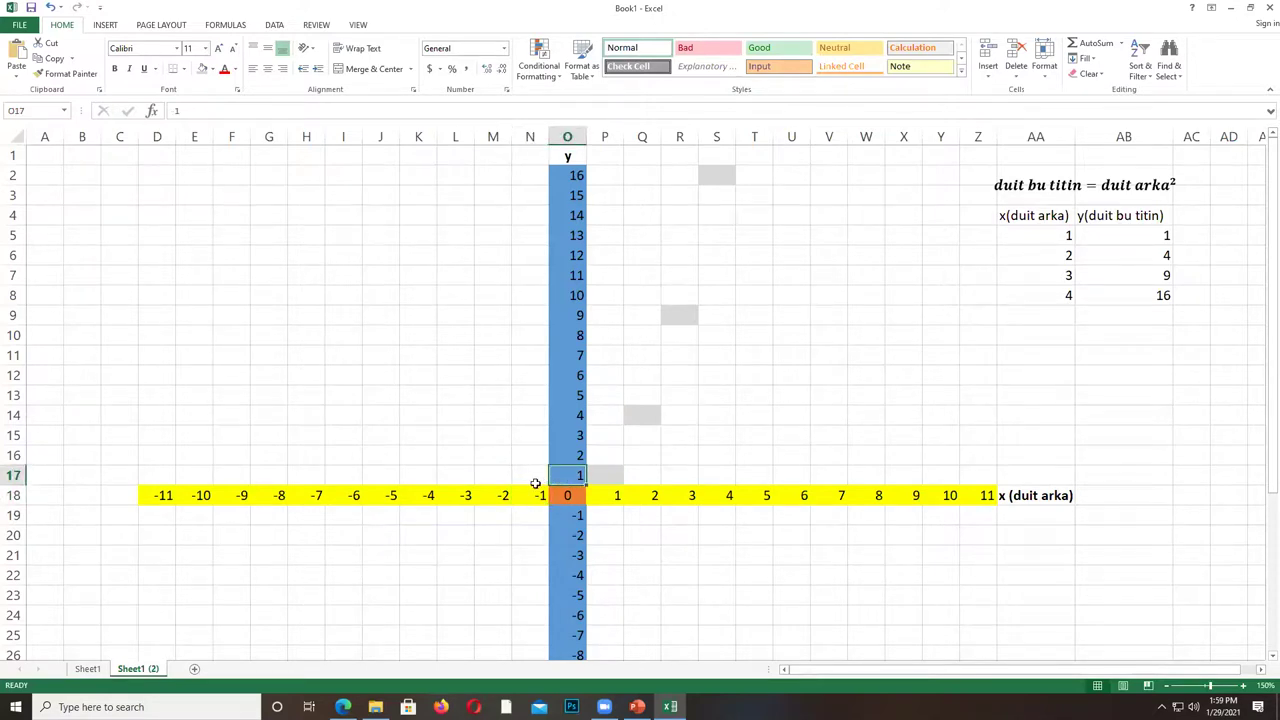
left_click(530, 477)
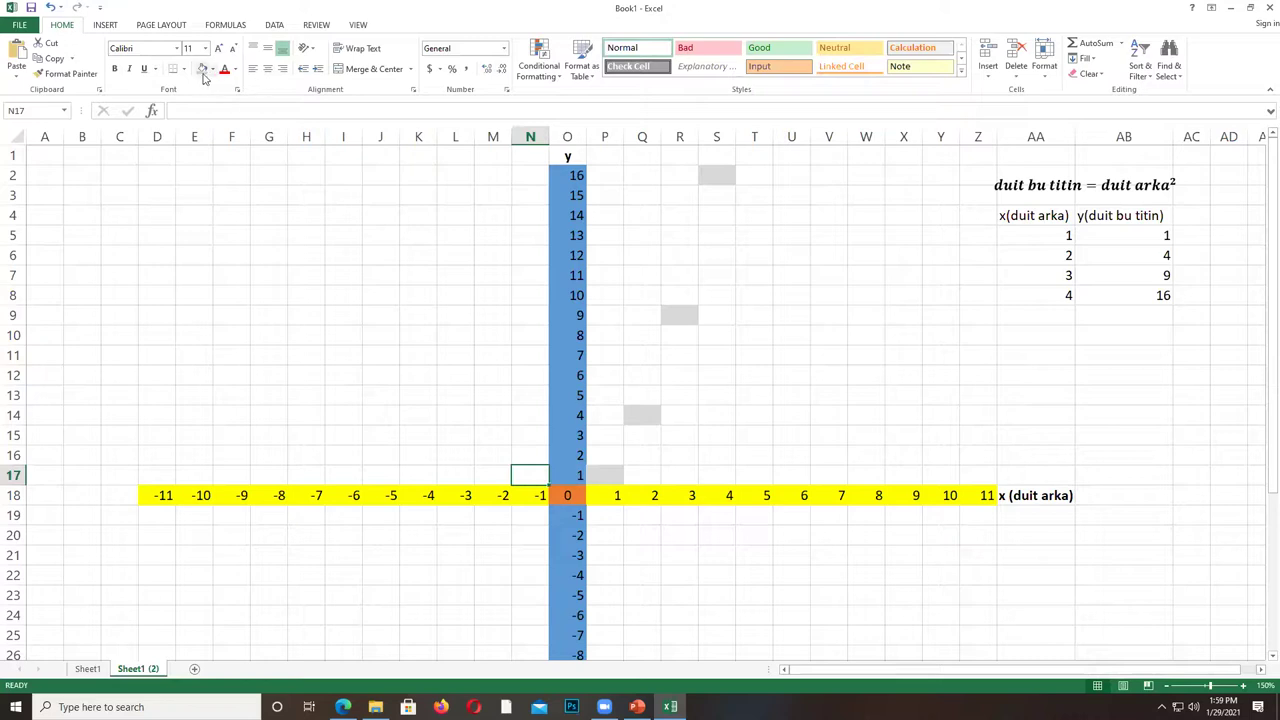
left_click(478, 418)
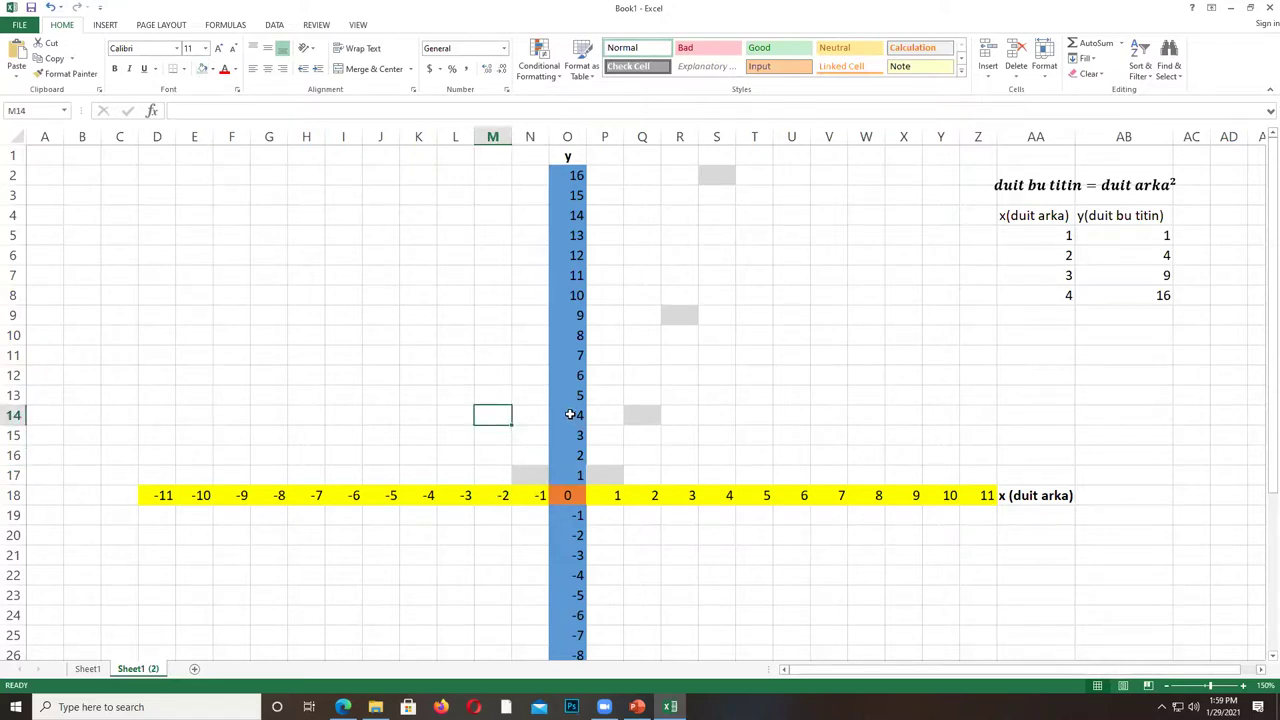
left_click(202, 70)
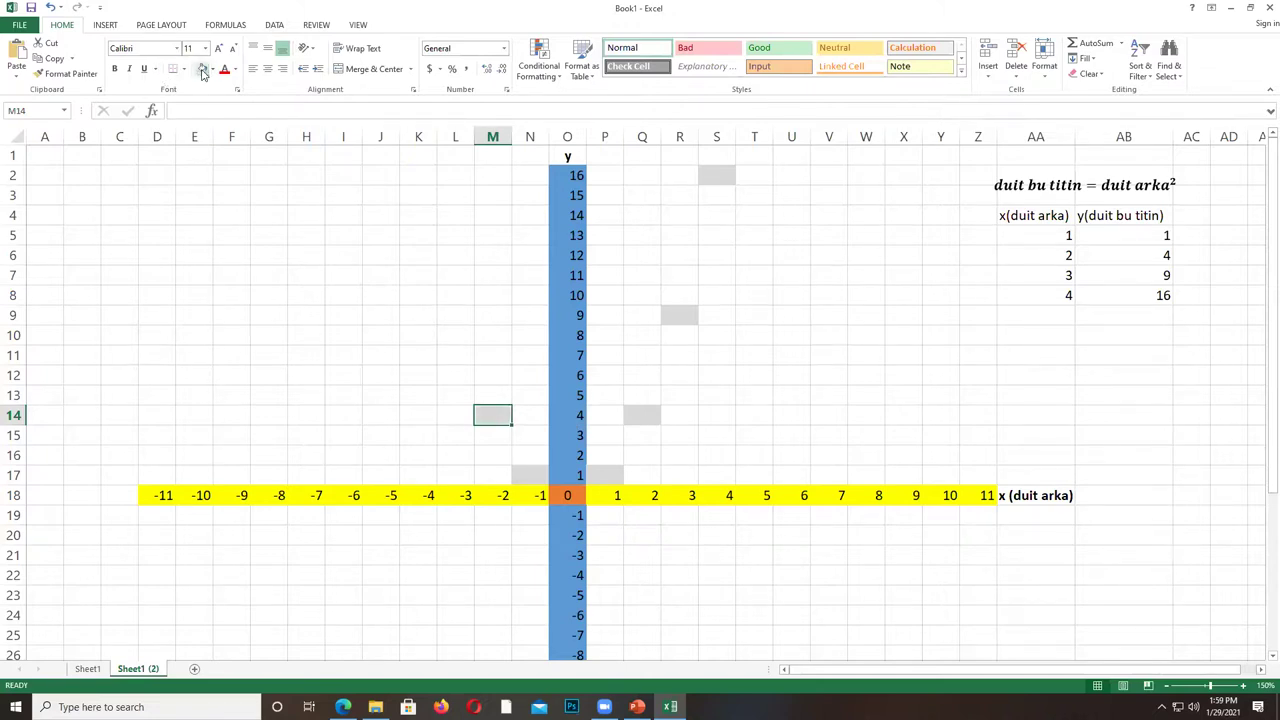
Plot the mirrored points (-3, 9) and (-4, 16) by filling cells L9 and K2 with the same light grey.
left_click(412, 318)
left_click(455, 315)
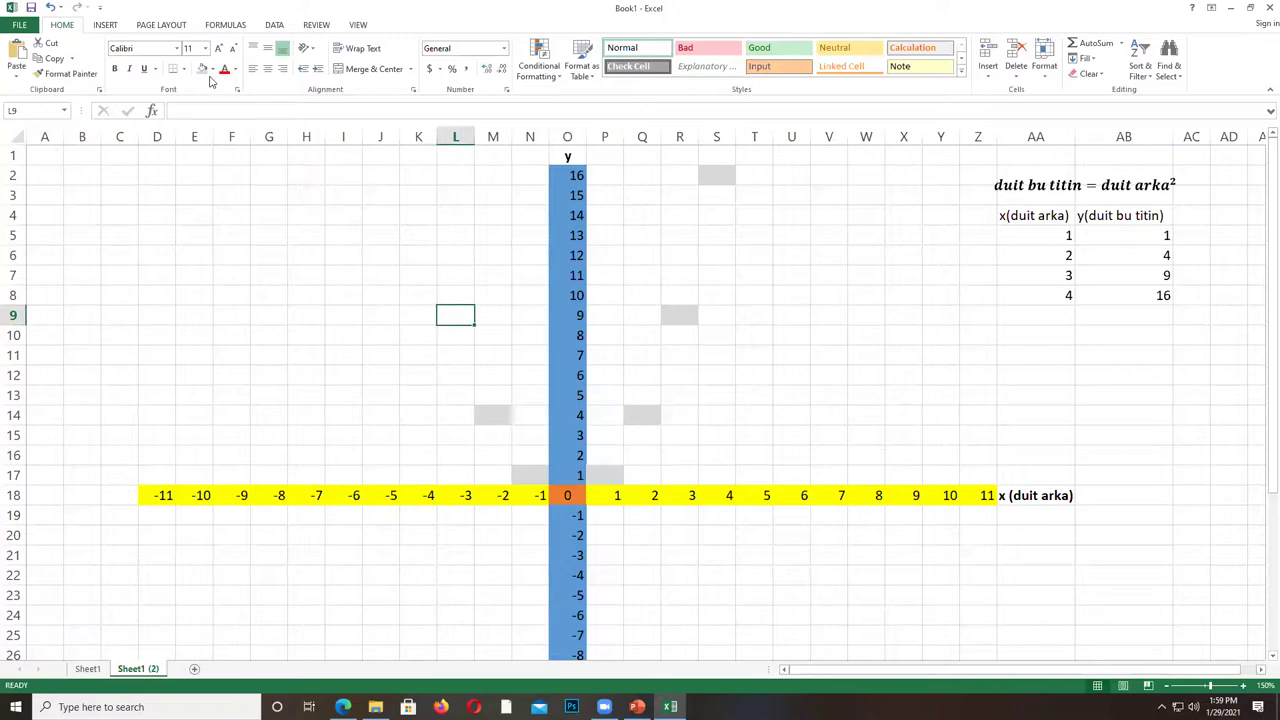
left_click(203, 70)
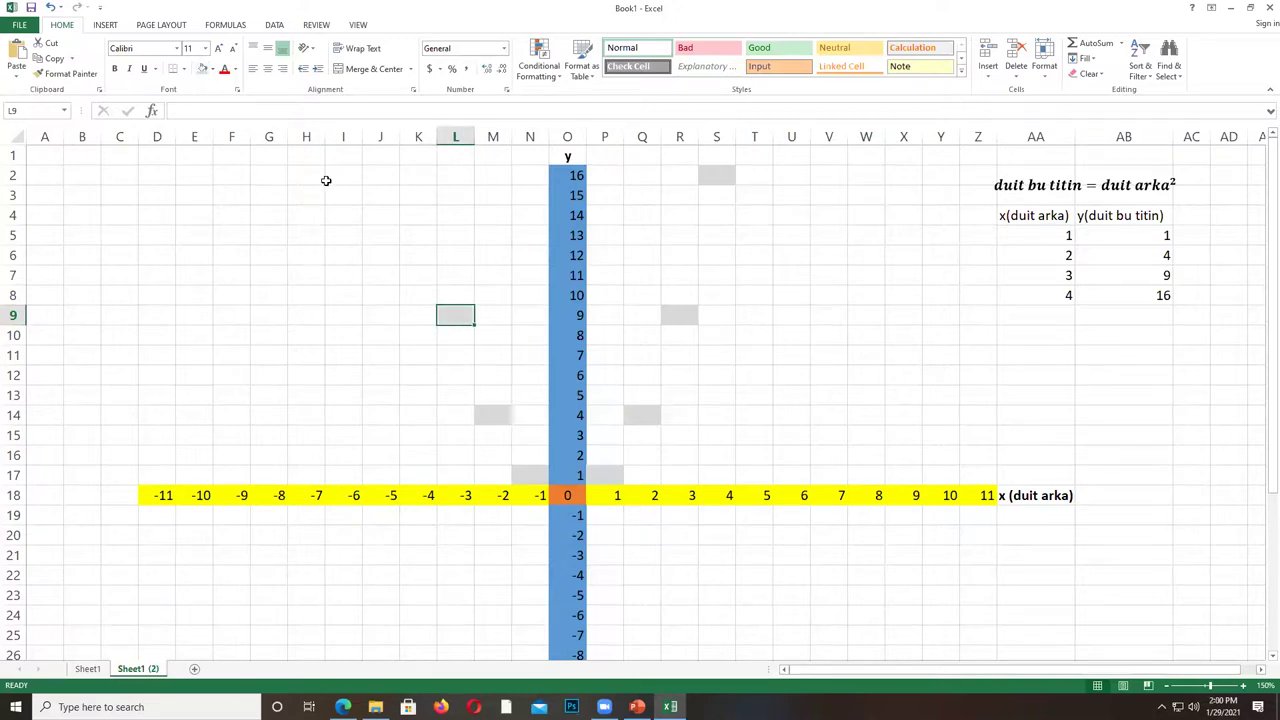
left_click(387, 175)
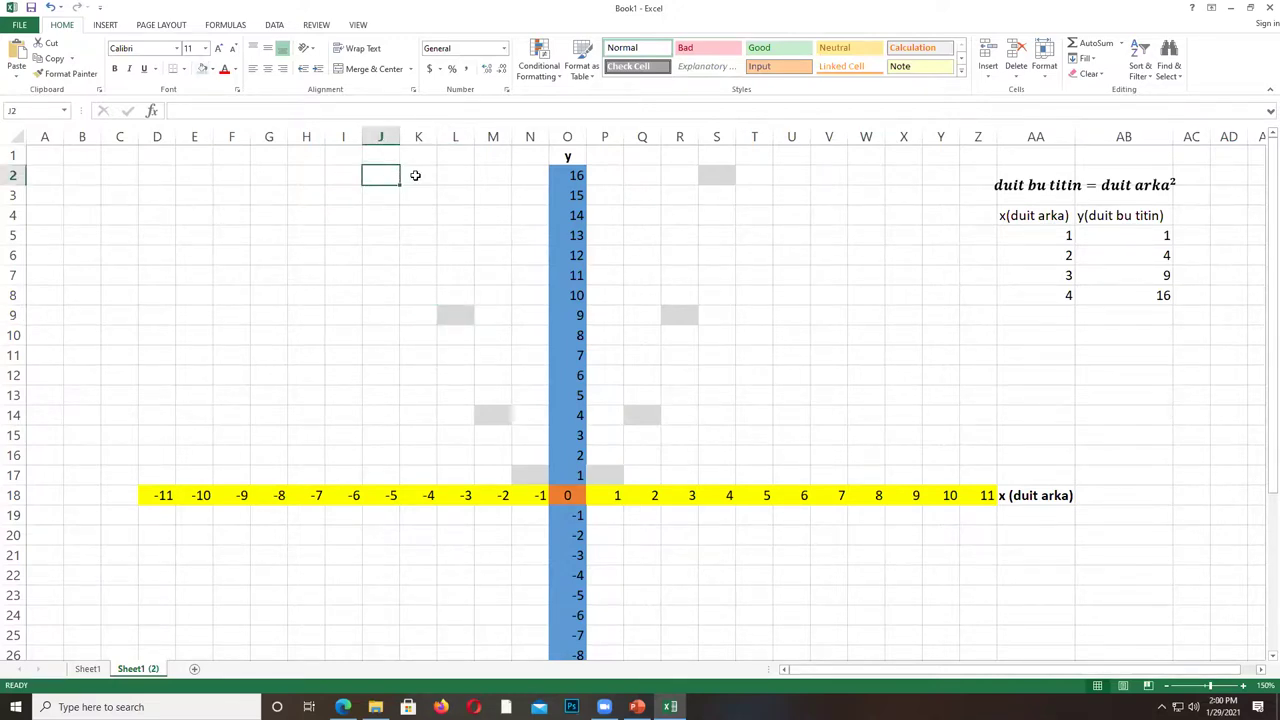
left_click(416, 176)
left_click(203, 70)
left_click(269, 215)
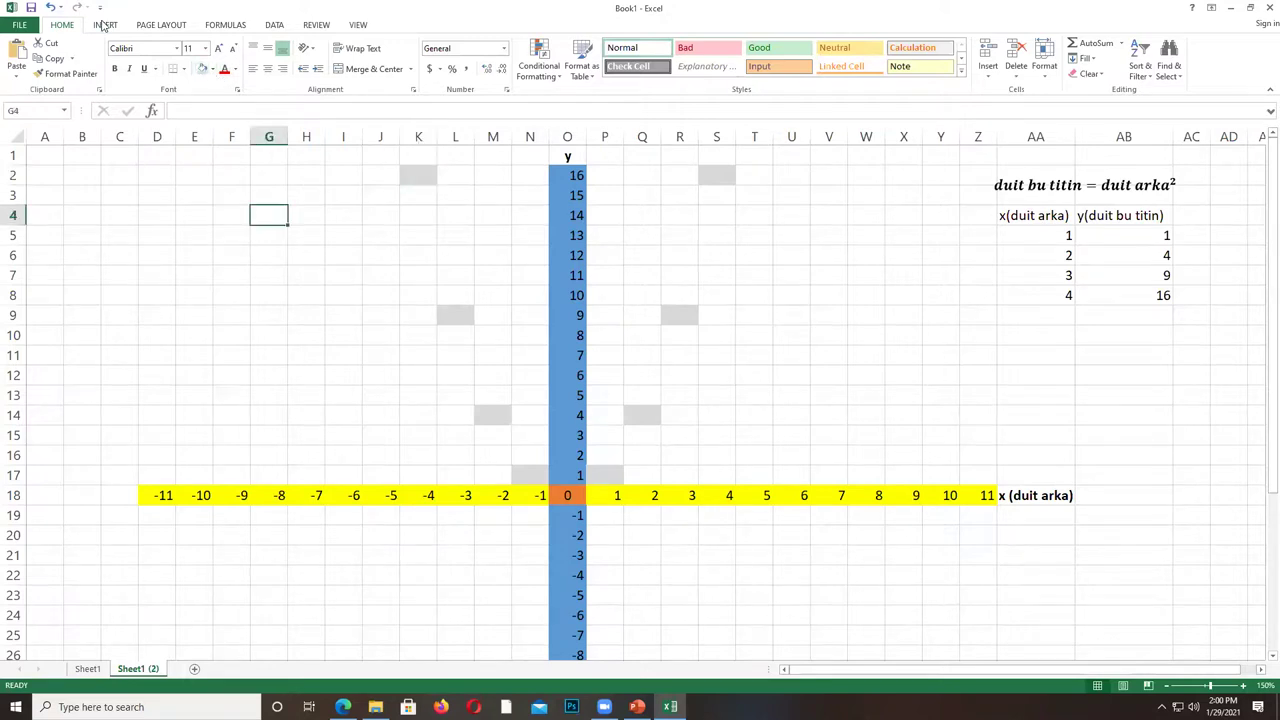
left_click(105, 24)
left_click(212, 70)
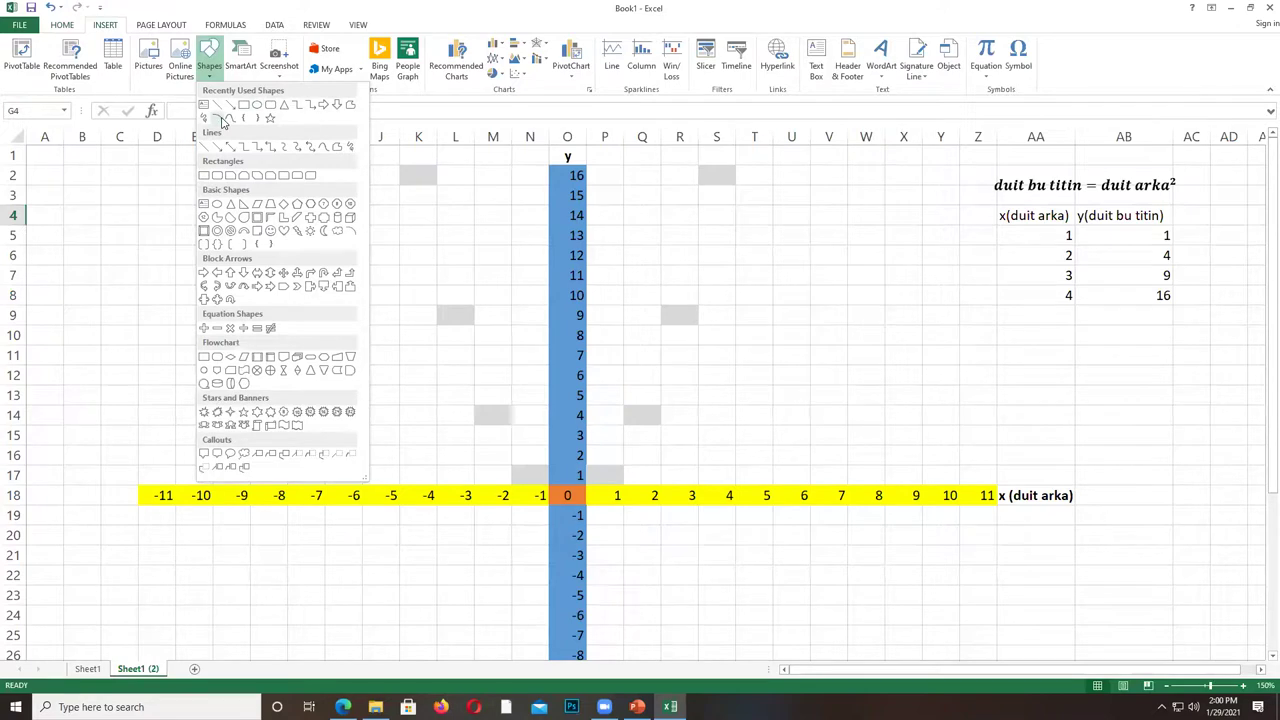
left_click(224, 121)
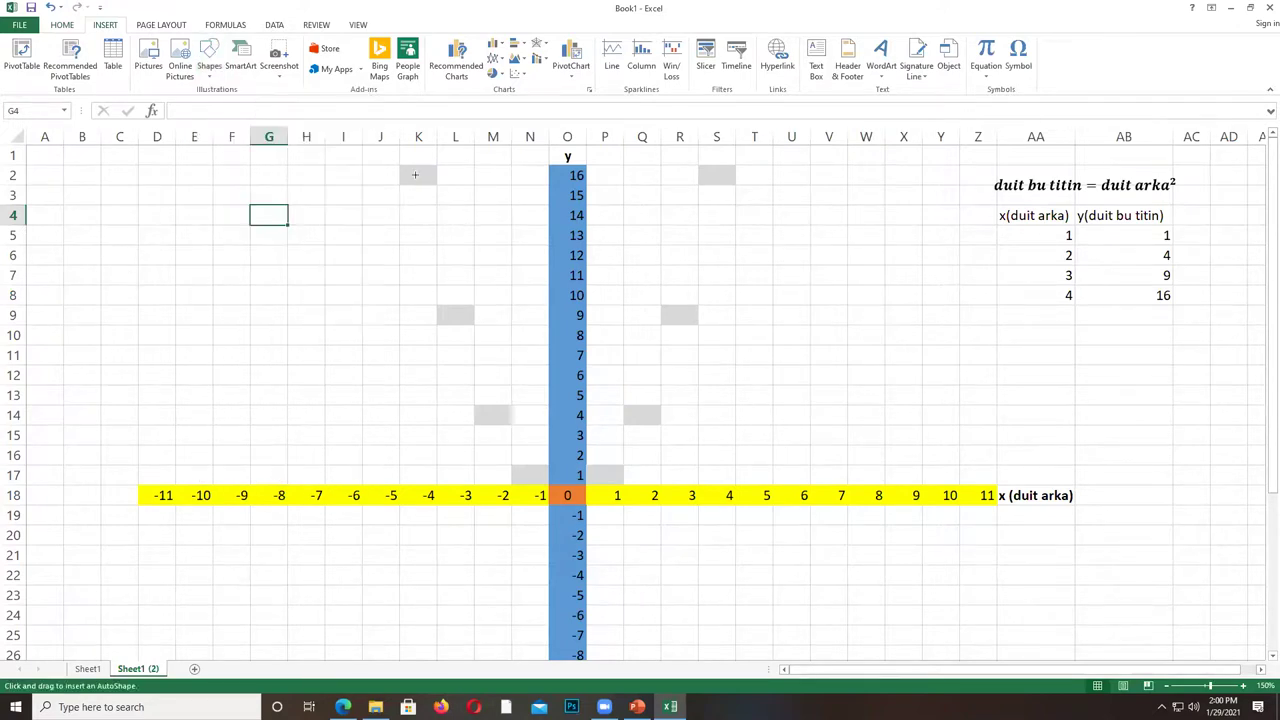
left_click_drag(411, 170, 383, 420)
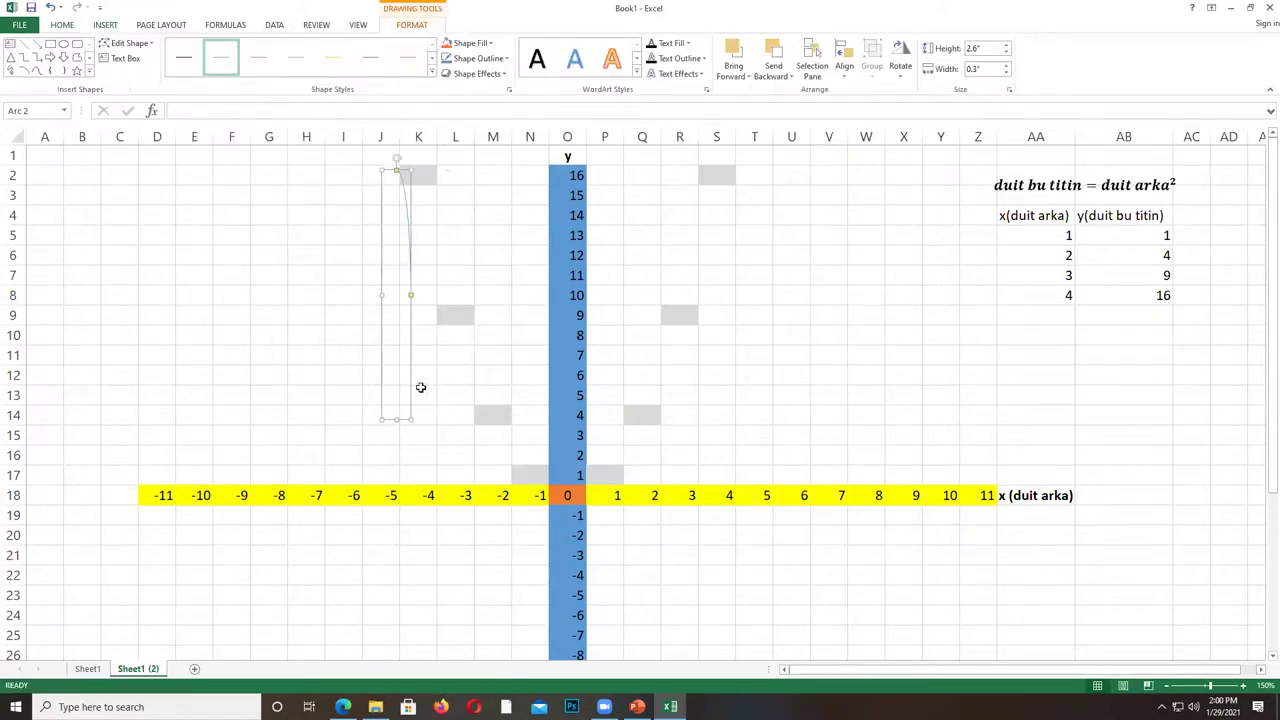
key("Delete")
left_click(105, 24)
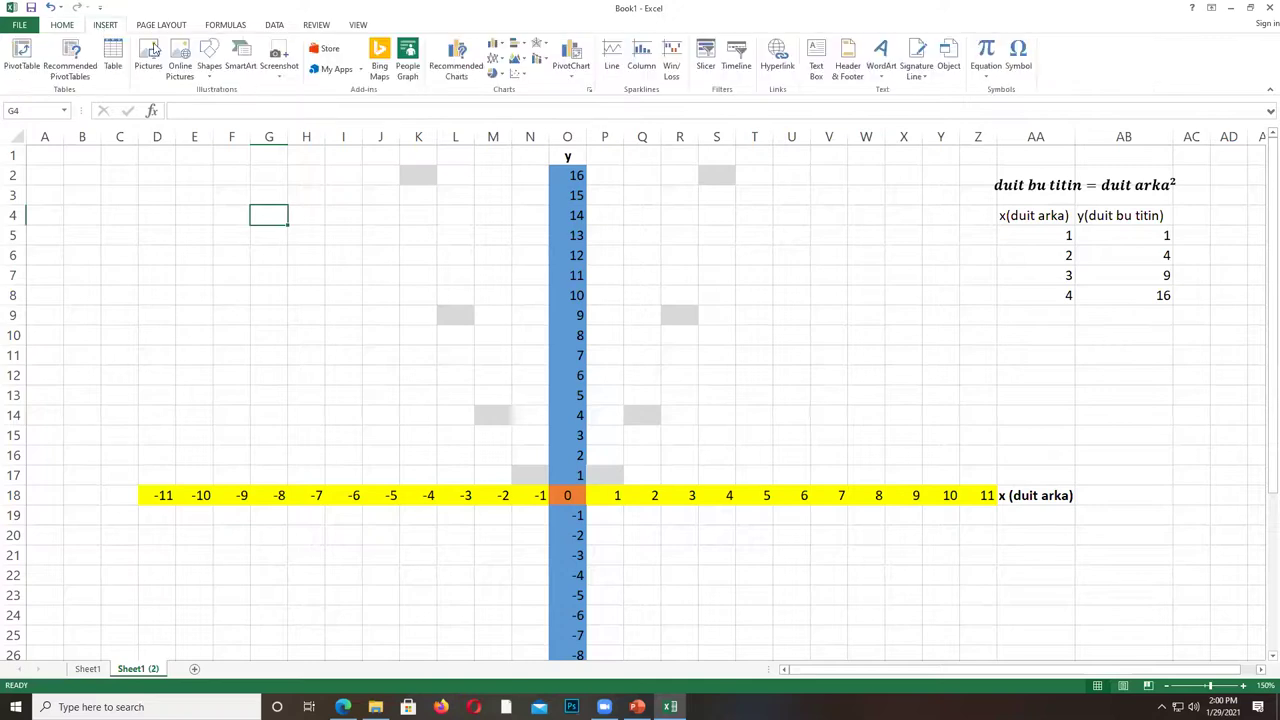
left_click(209, 62)
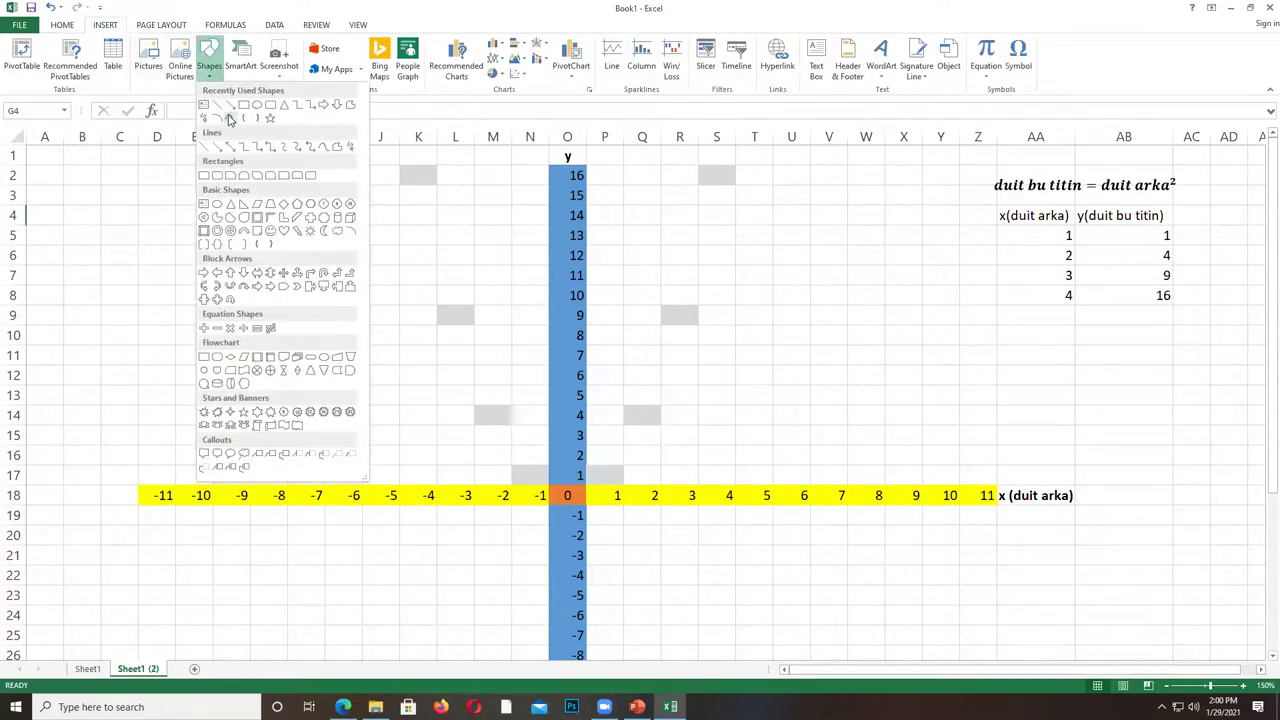
left_click(224, 121)
left_click_drag(413, 177, 505, 438)
left_click(543, 479)
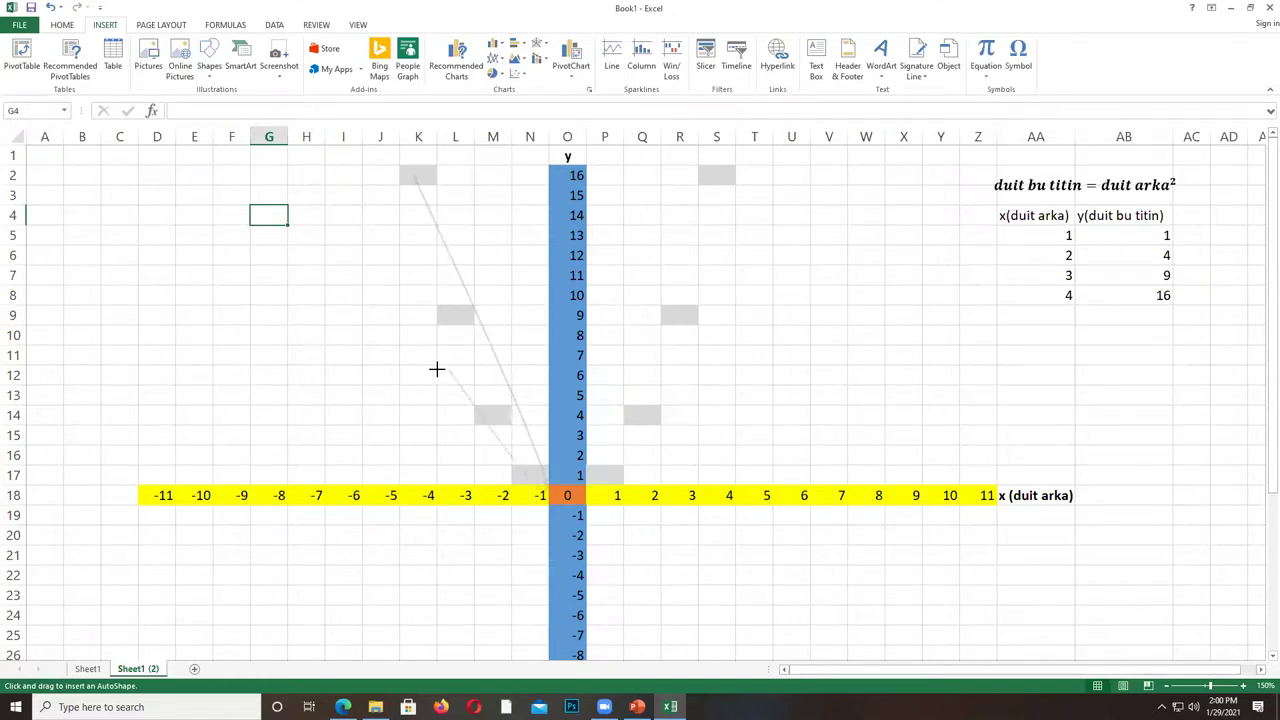
double_click(437, 378)
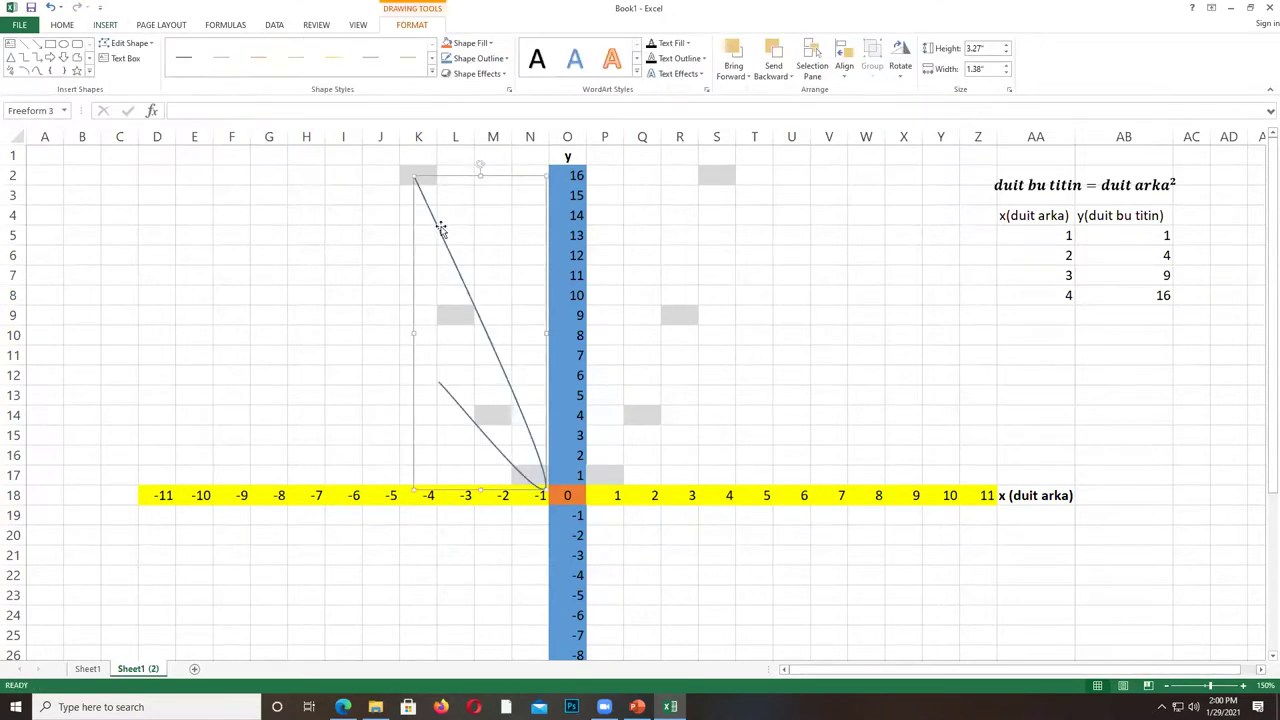
key("Delete")
left_click(106, 25)
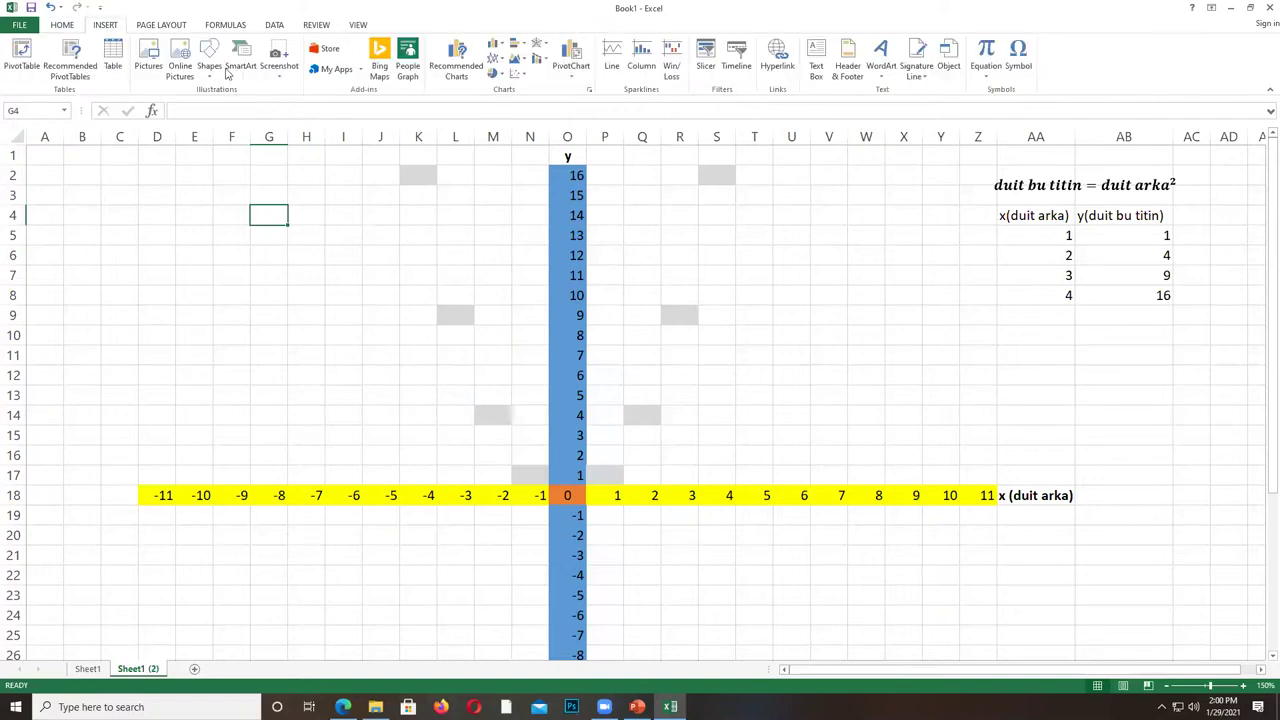
left_click(209, 70)
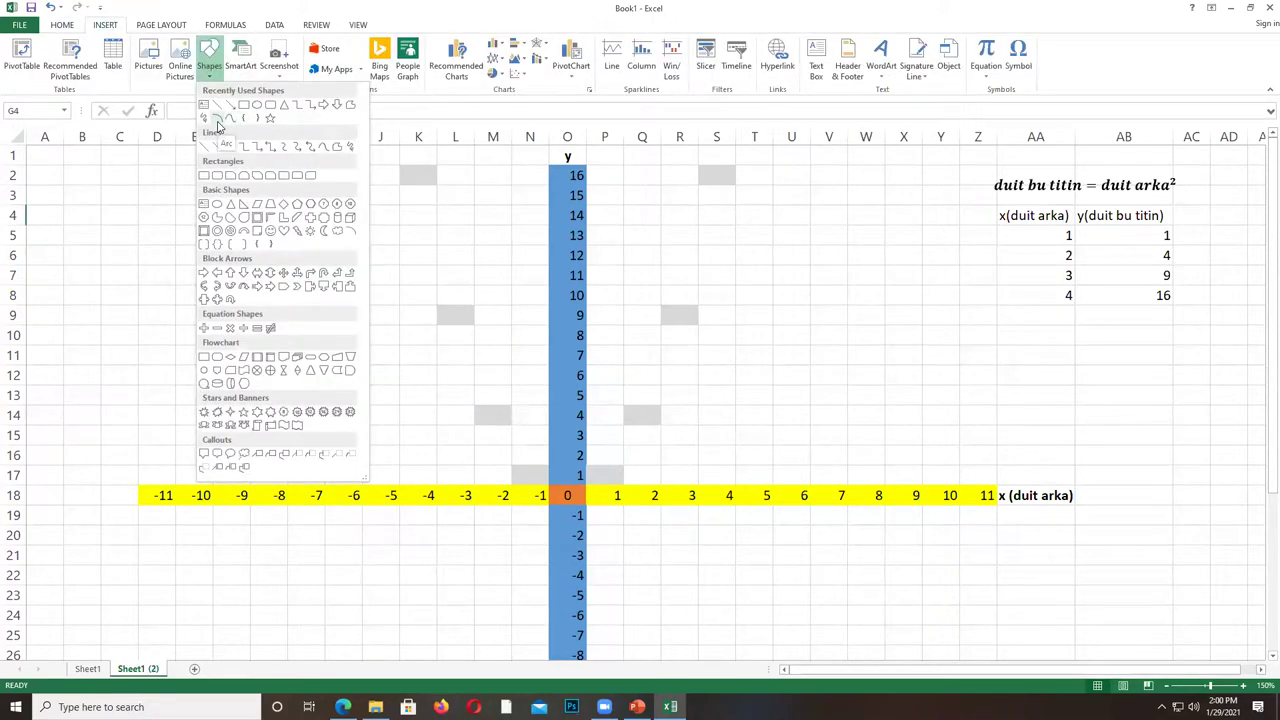
left_click(218, 118)
left_click(418, 178)
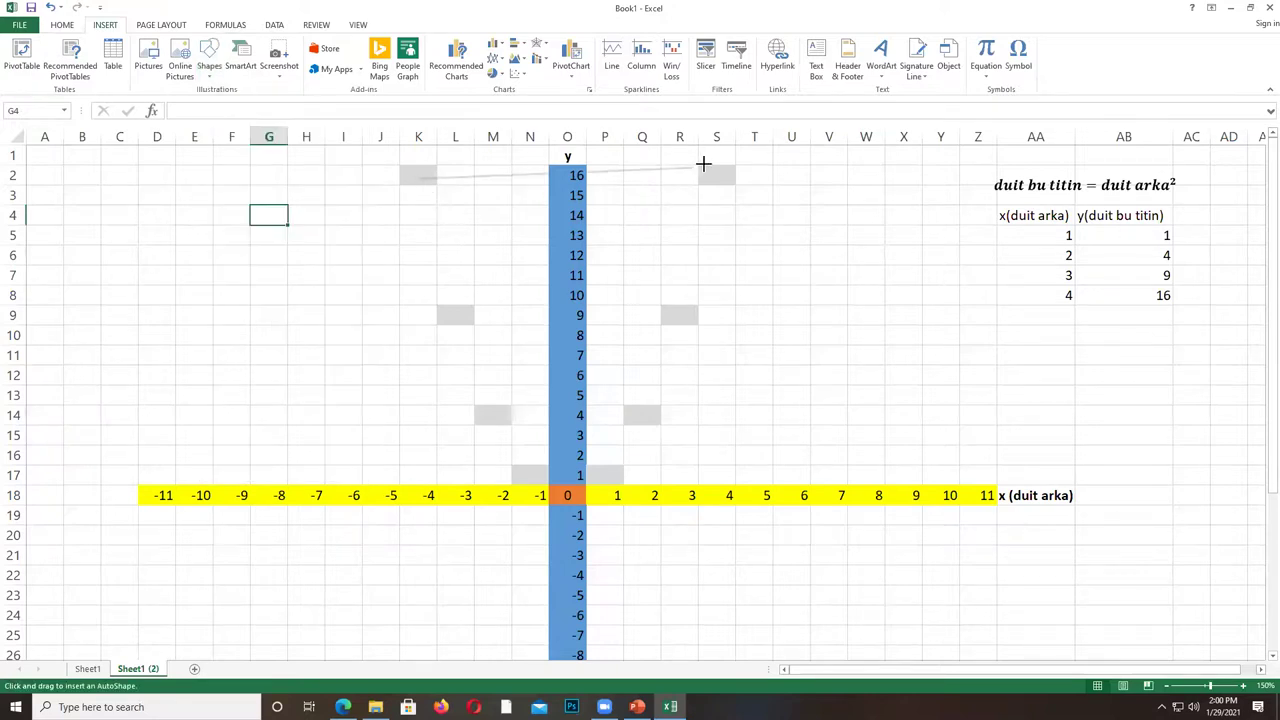
left_click(718, 171)
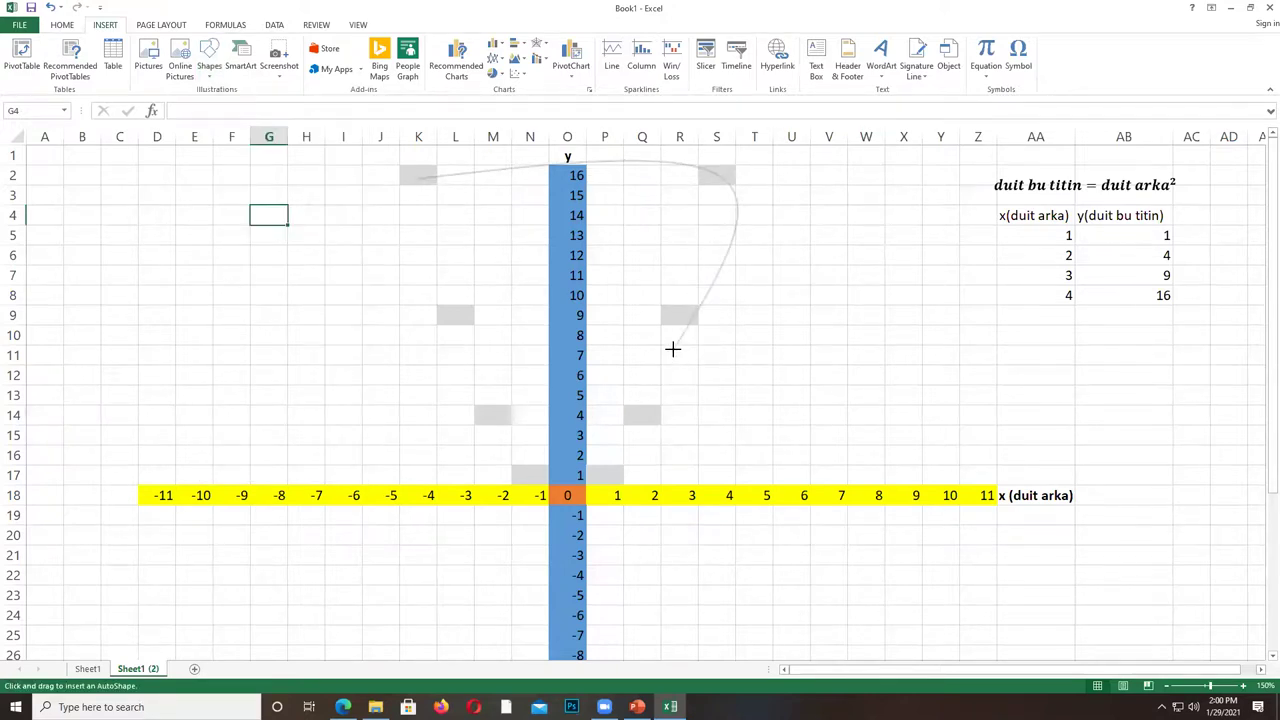
double_click(672, 348)
key("Delete")
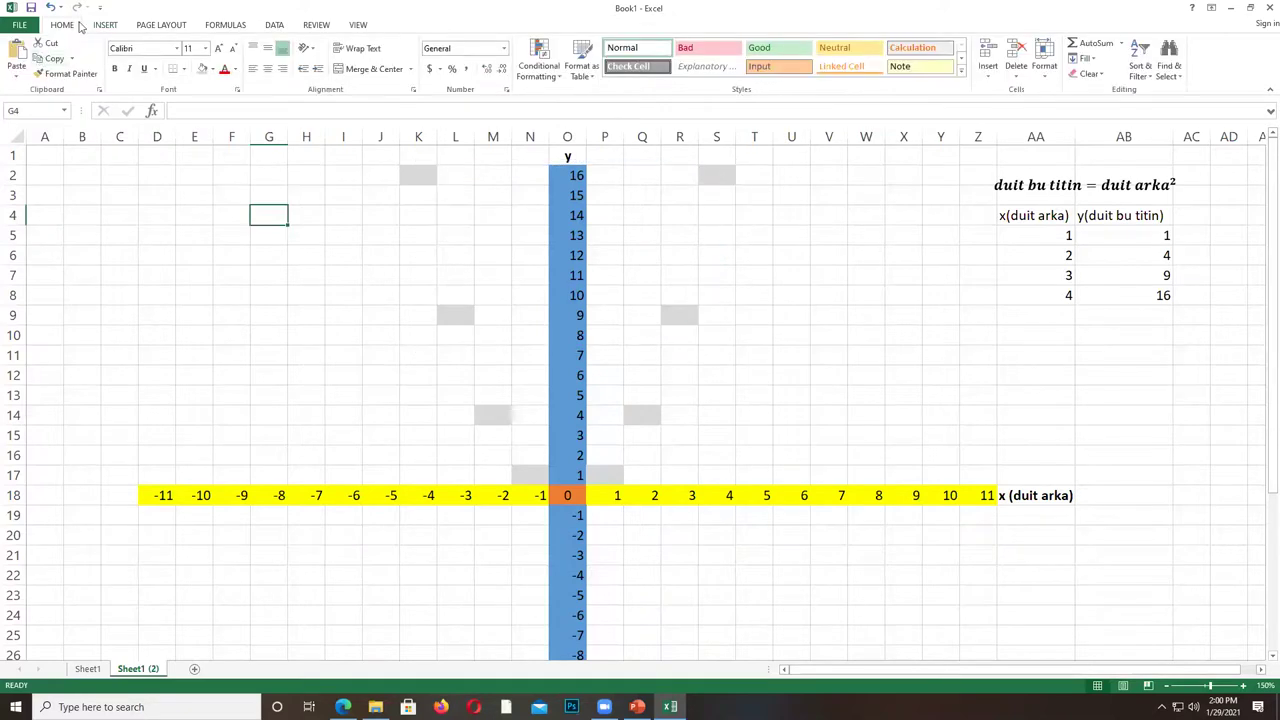
left_click(105, 24)
left_click(209, 60)
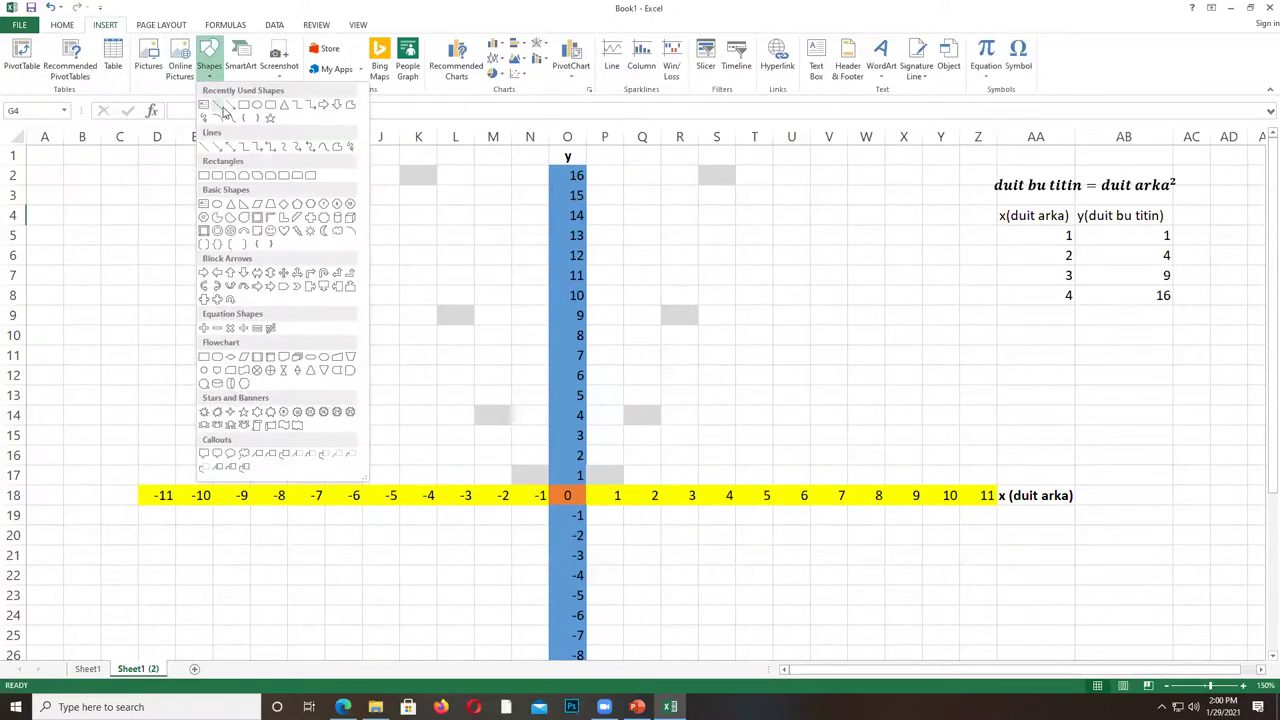
left_click(217, 116)
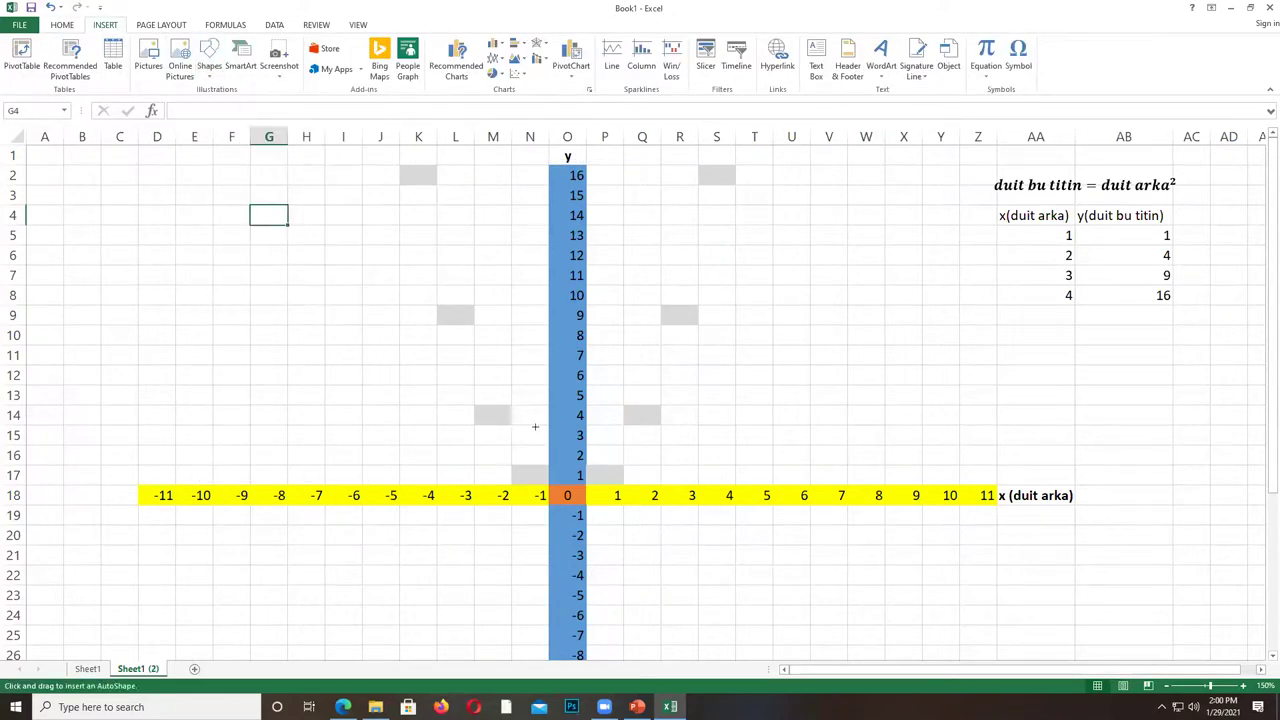
left_click(413, 166)
double_click(418, 252)
key("Delete")
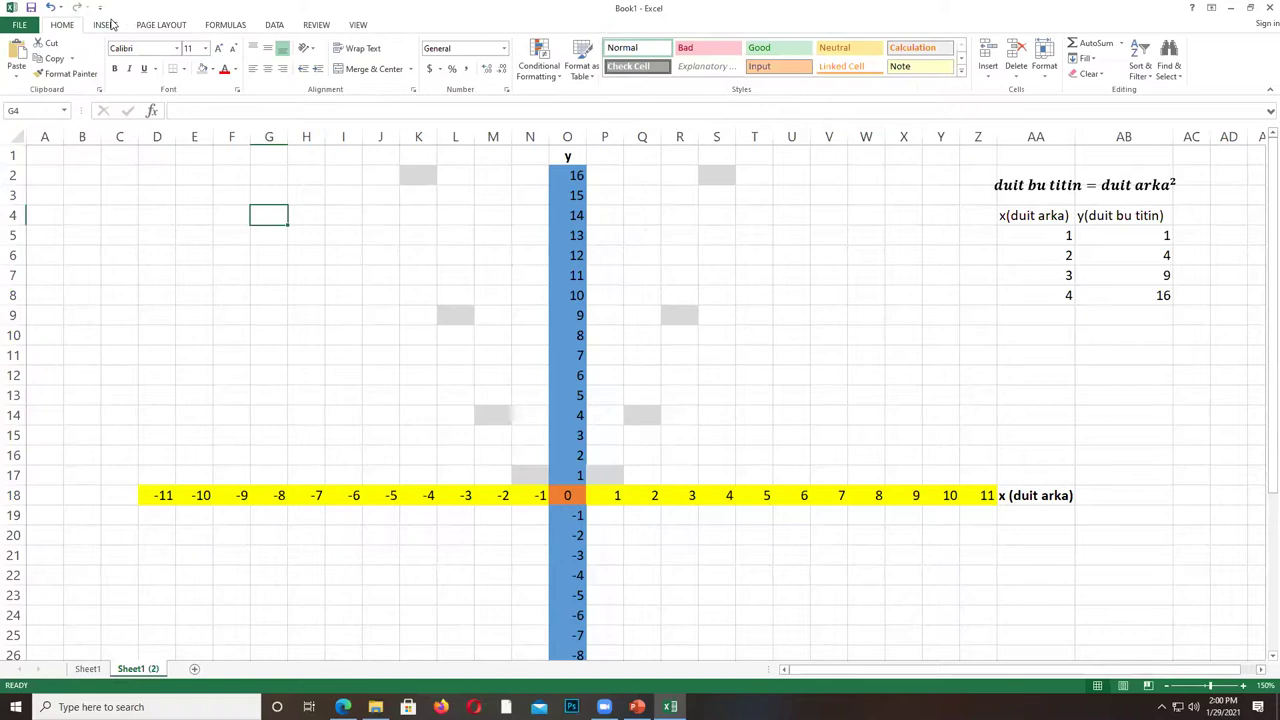
Try to draw a freeform curve from the point (-4, 16) through the origin to just beyond (4, 16), and delete it.
left_click(105, 24)
left_click(209, 60)
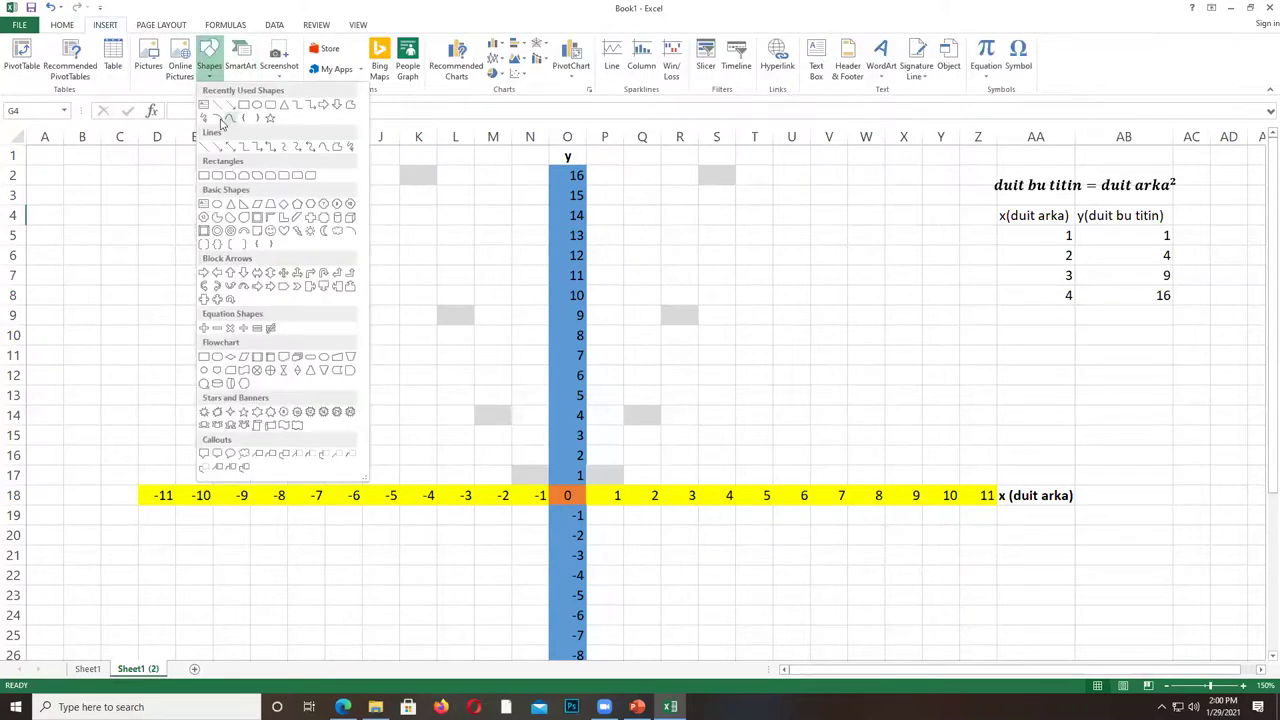
left_click(222, 119)
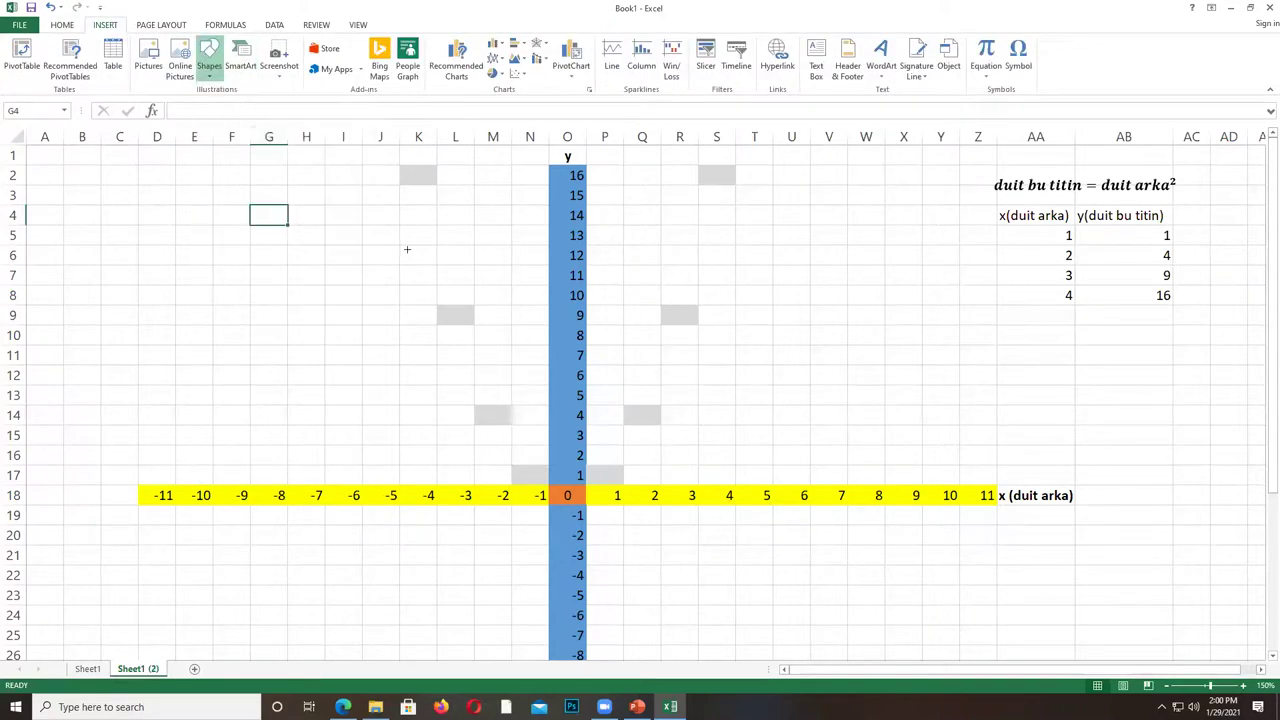
left_click(210, 72)
left_click(225, 120)
left_click(210, 72)
left_click(234, 124)
left_click(418, 173)
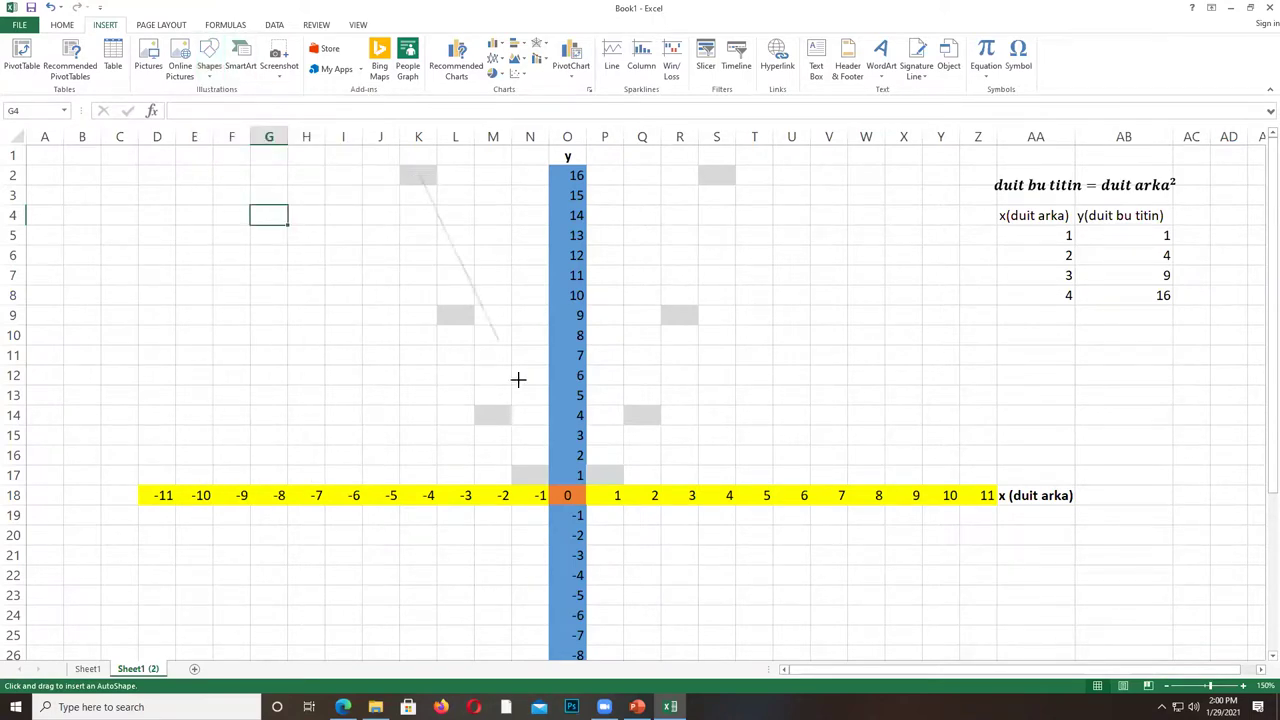
left_click(585, 495)
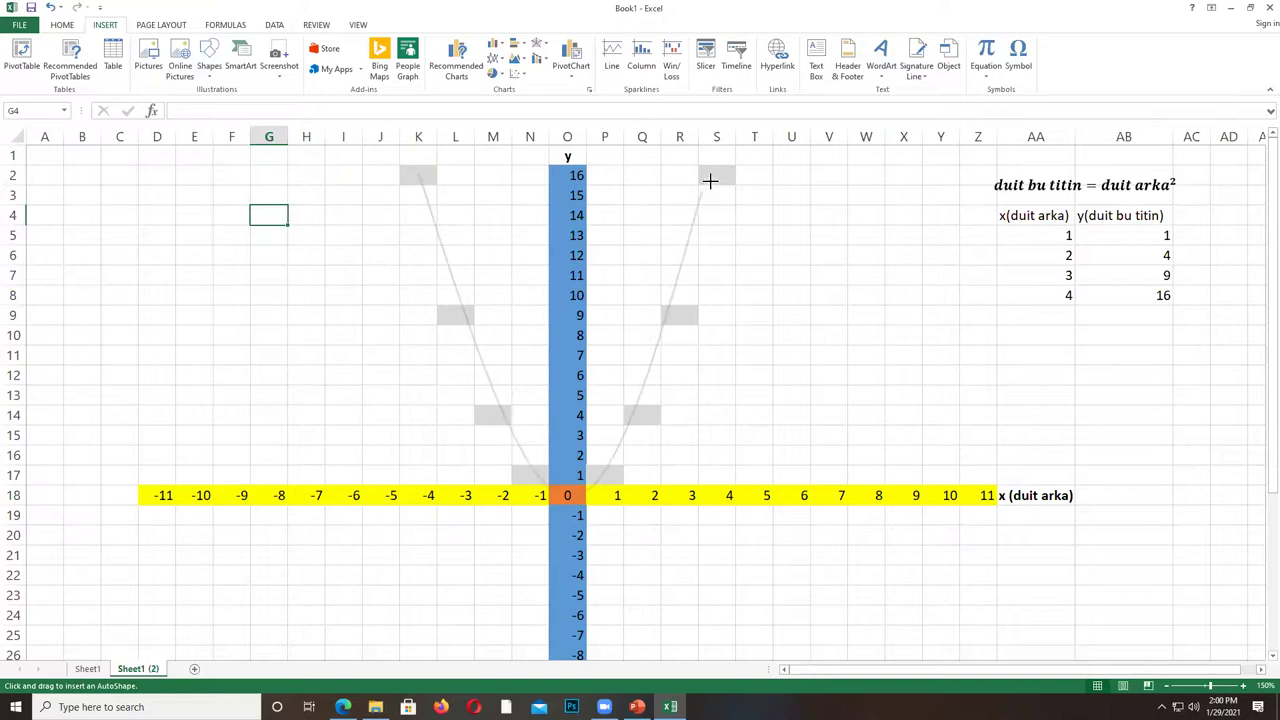
left_click(729, 150)
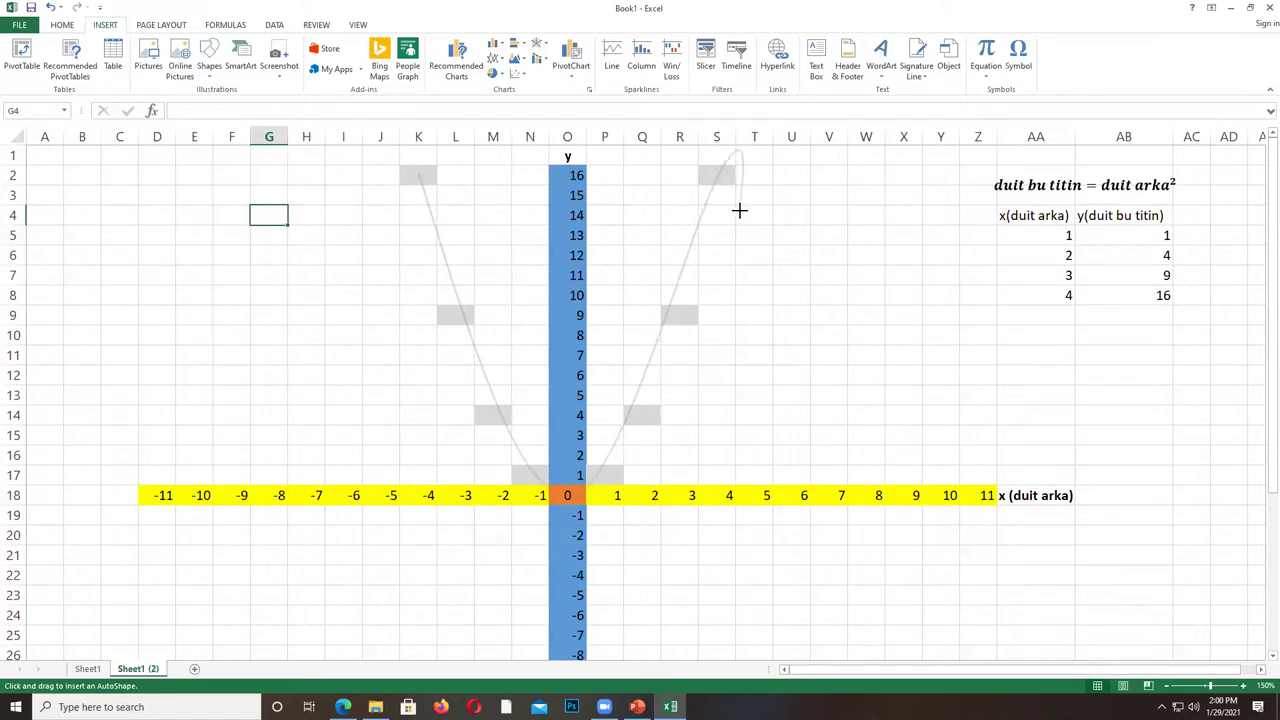
double_click(717, 167)
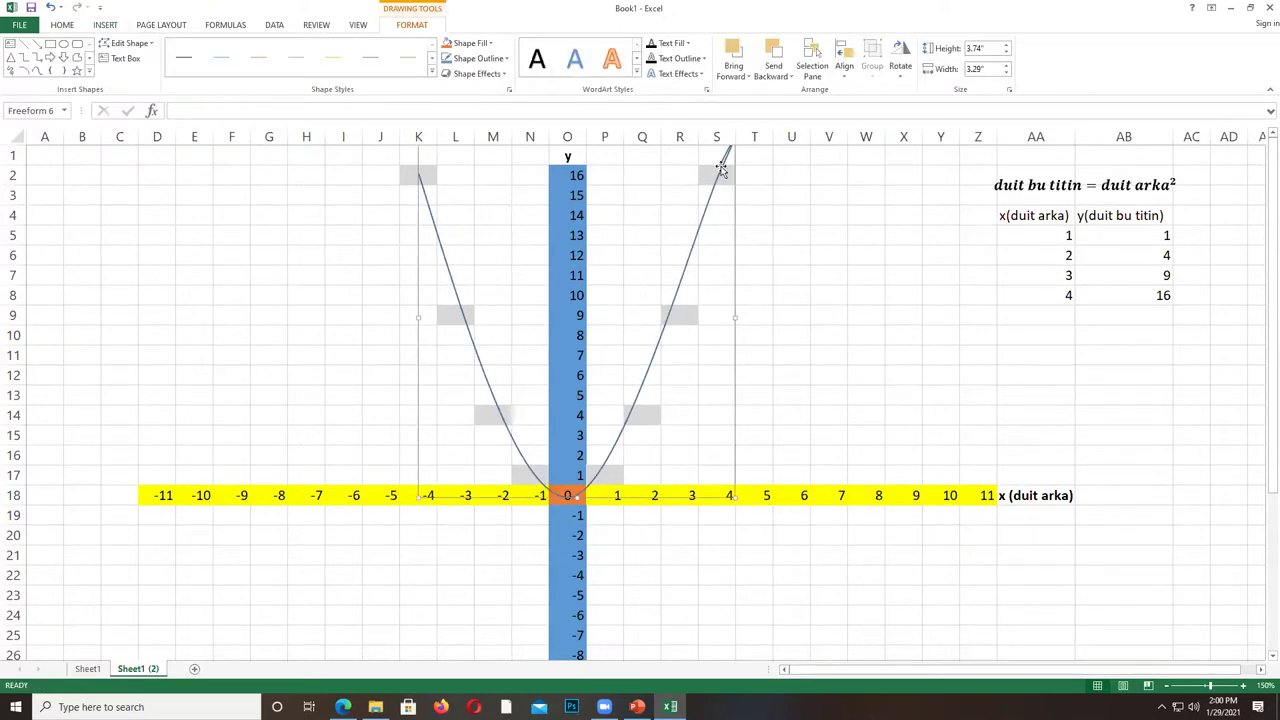
key("Delete")
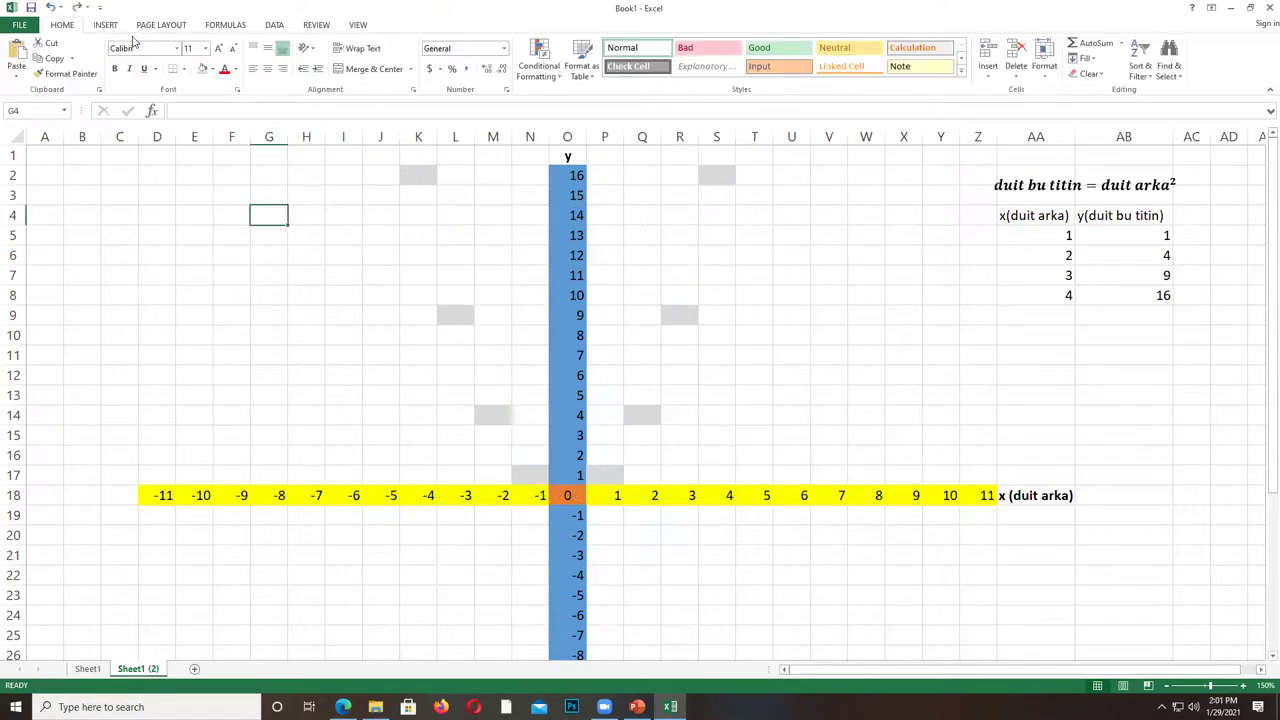
Draw a smooth curve about 3.35" high and 3.14" wide from the point (-4, 16) through the origin to (4, 16).
left_click(105, 24)
left_click(209, 62)
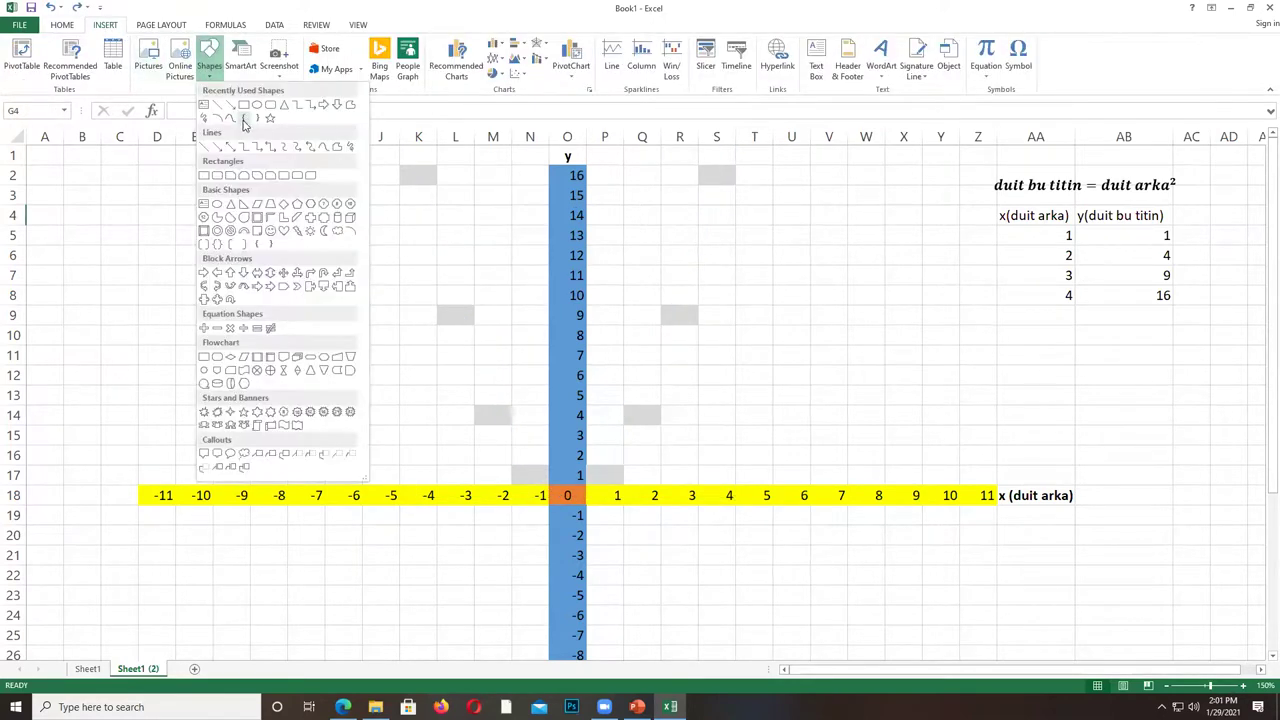
left_click(231, 118)
left_click(415, 175)
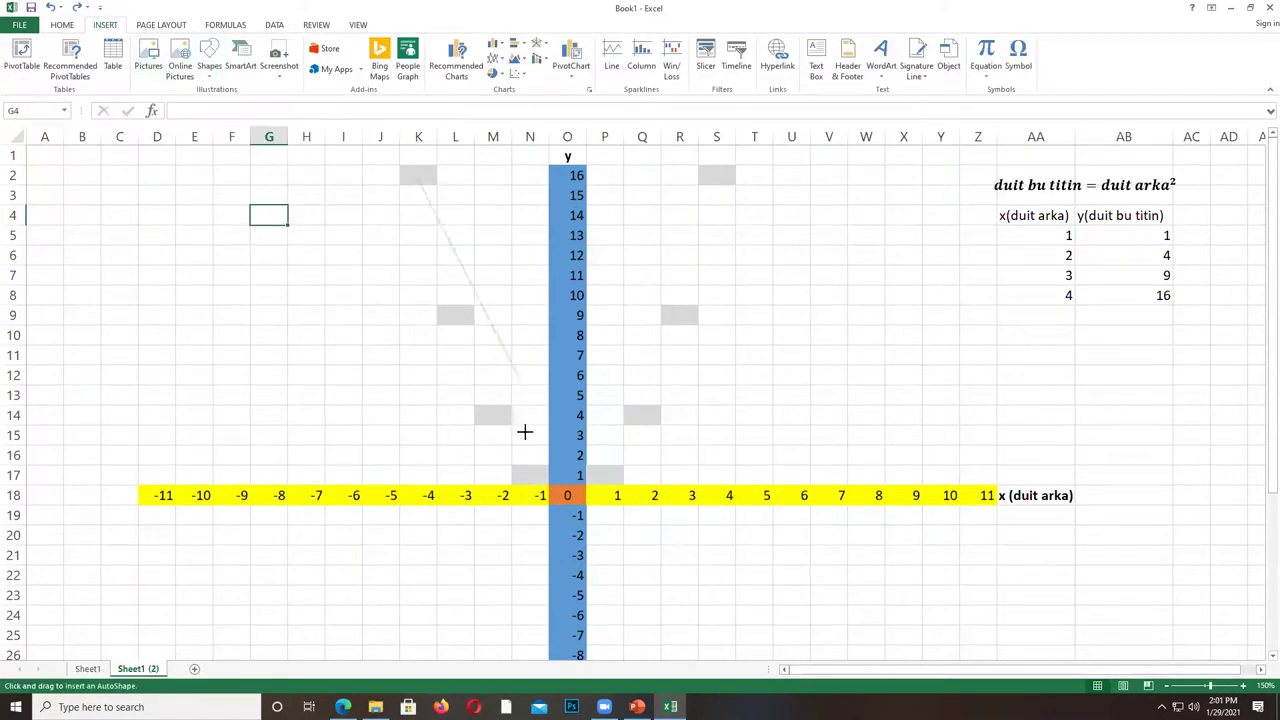
left_click(566, 490)
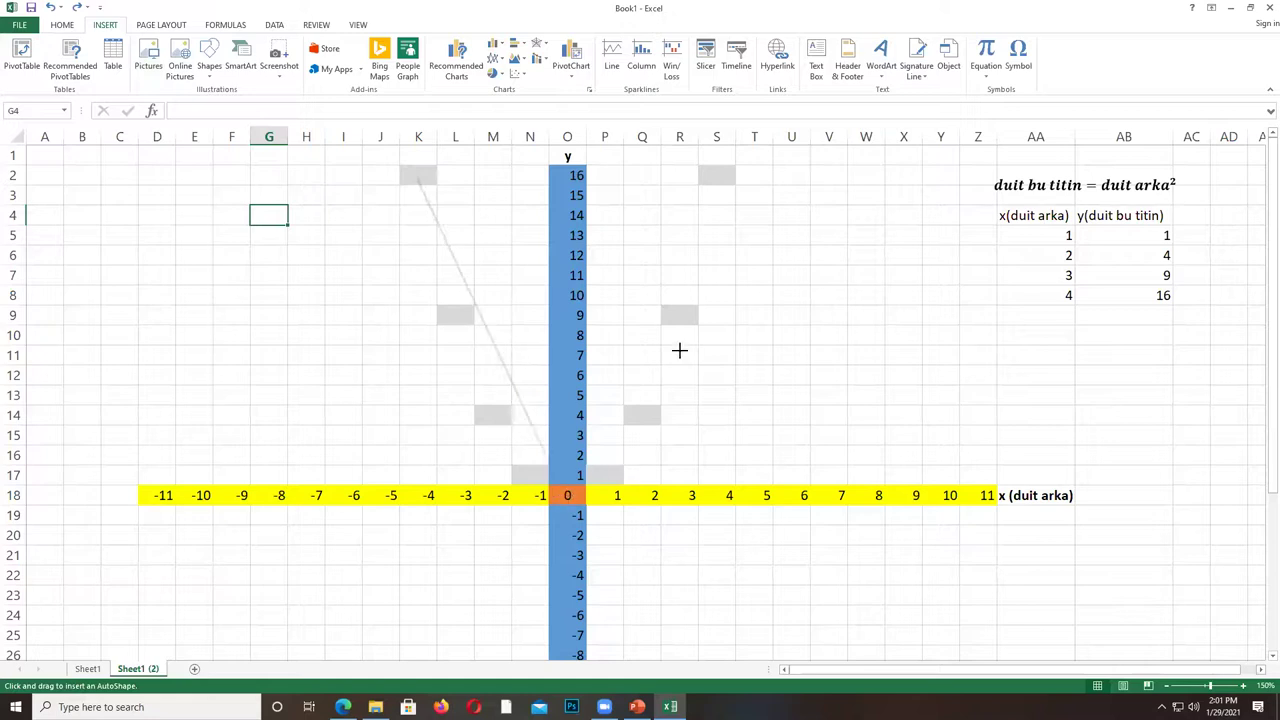
double_click(716, 175)
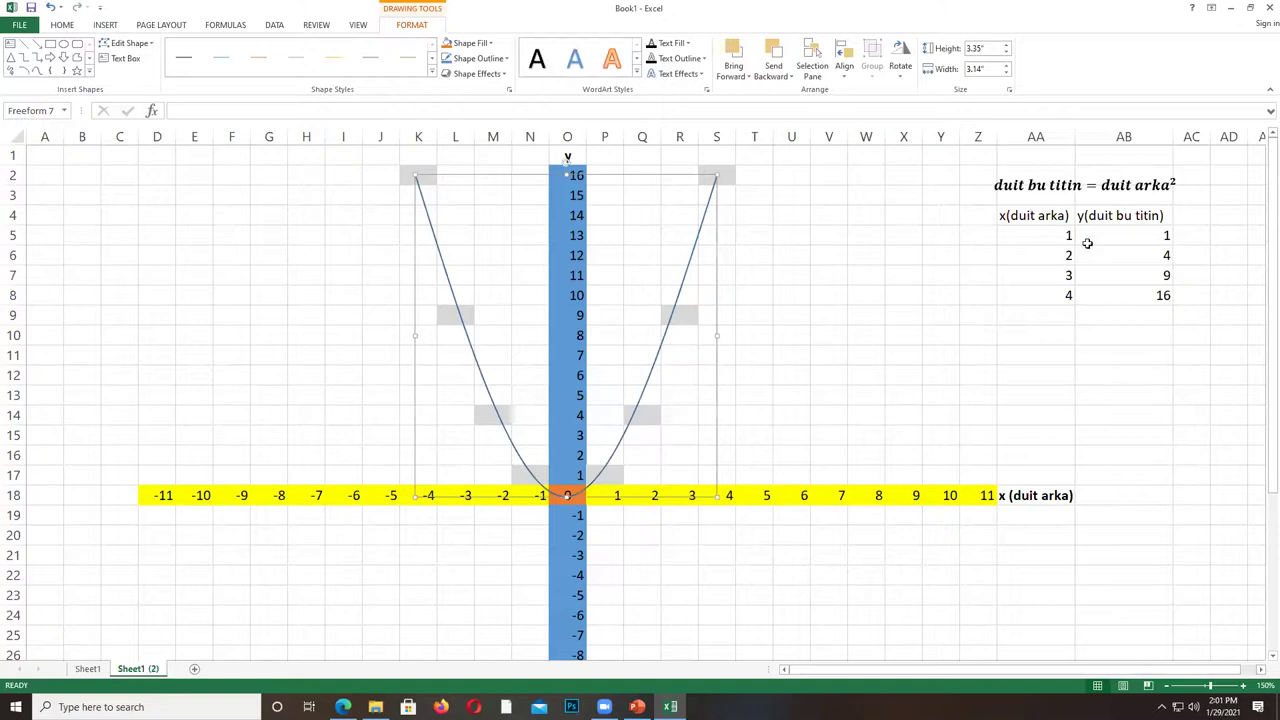
Rewrite the equation above the value table as y = x².
left_click(1068, 190)
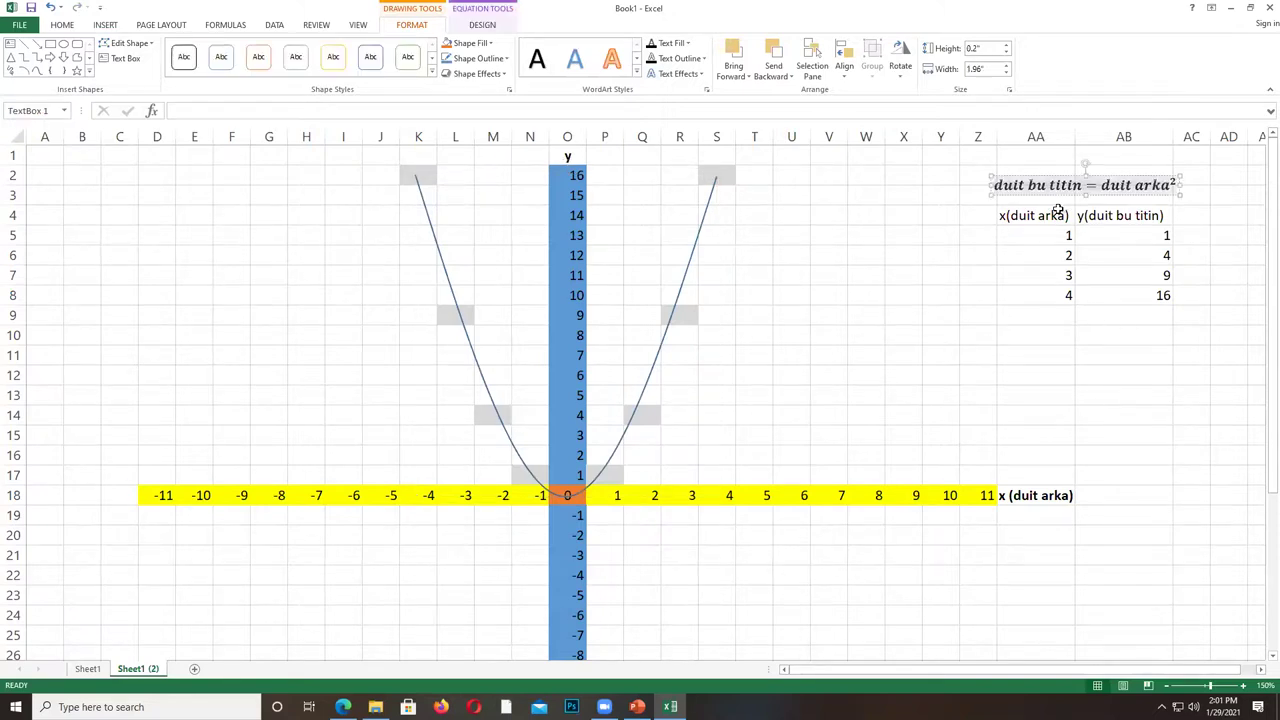
left_click(1060, 212)
left_click(1075, 185)
left_click_drag(1083, 185, 995, 185)
type("y")
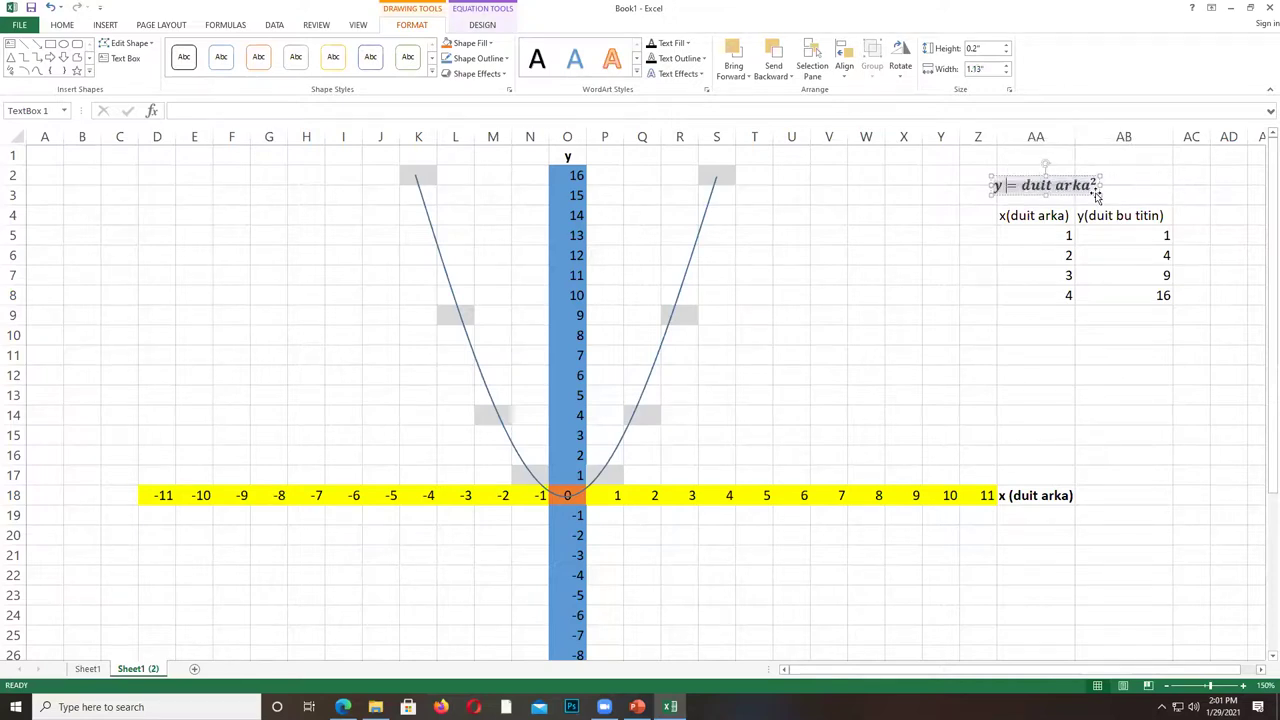
left_click(1035, 188)
double_click(1035, 188)
type("x²")
left_click(1028, 314)
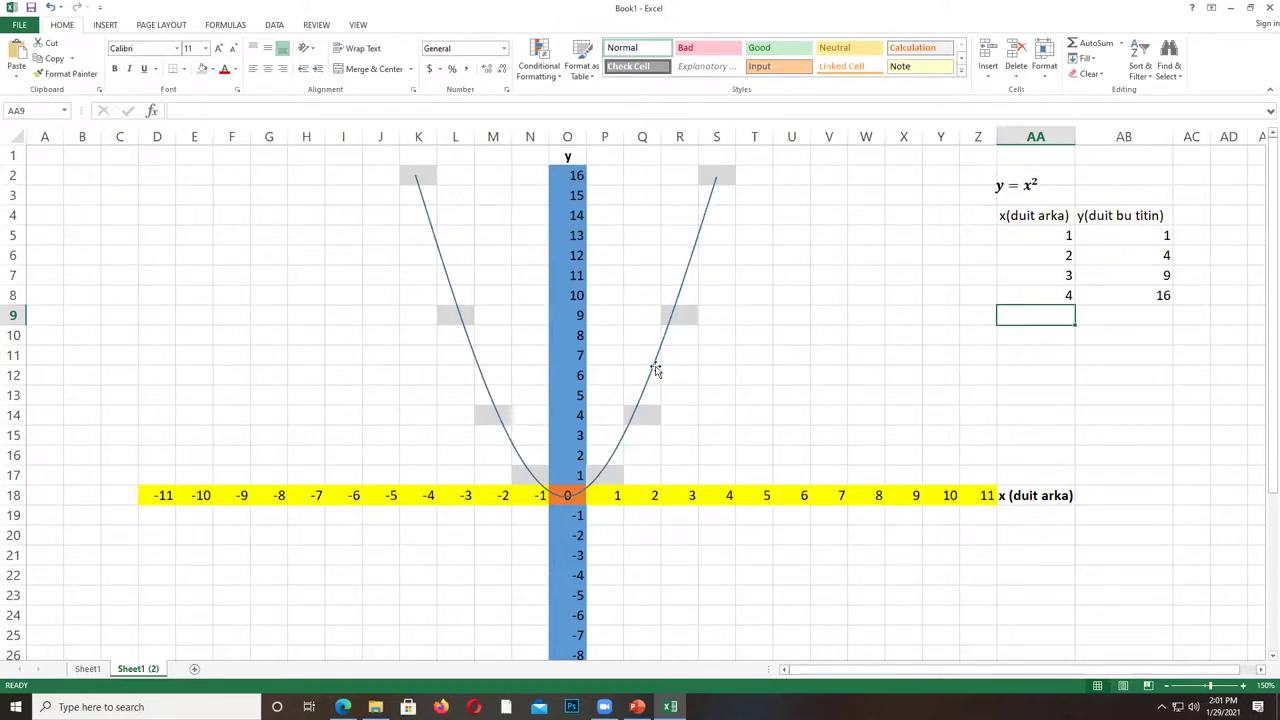
Switch to the mathematics presentation in PowerPoint and examine the curve graphs on slides 5 and 6.
left_click(637, 707)
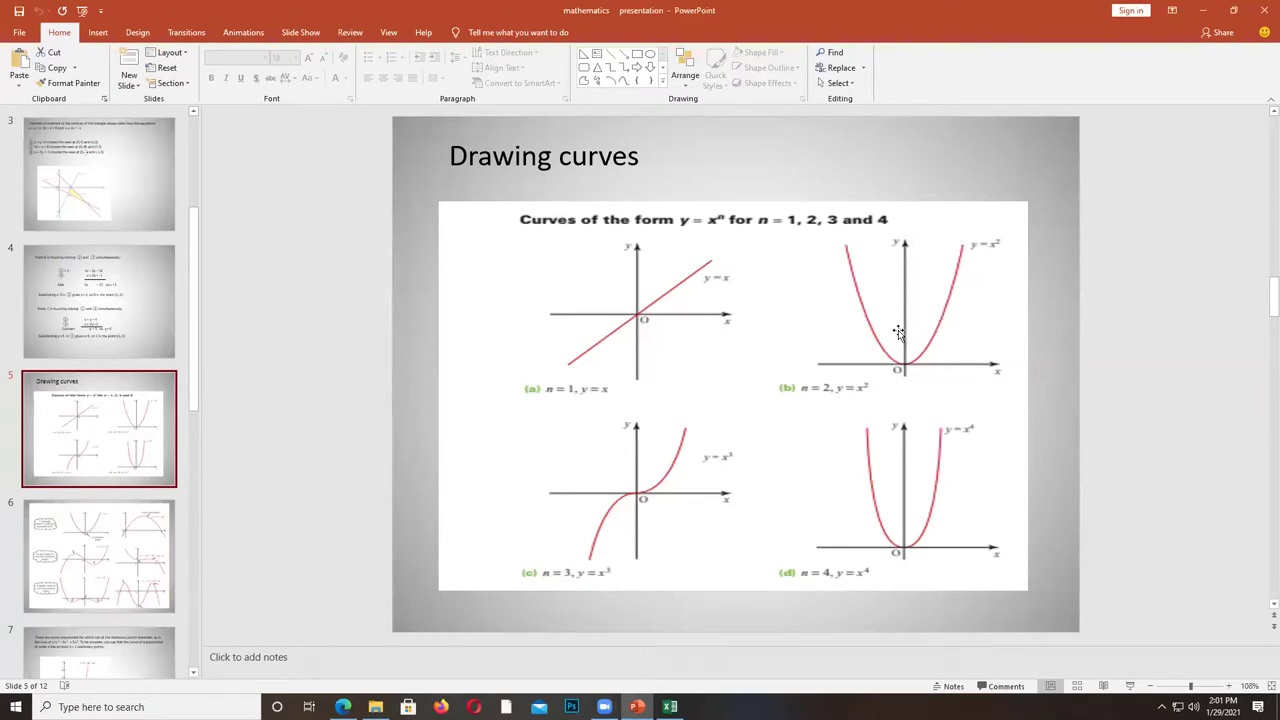
left_click(66, 556)
left_click(96, 457)
left_click(100, 555)
key("Up")
left_click(116, 562)
left_click(500, 432)
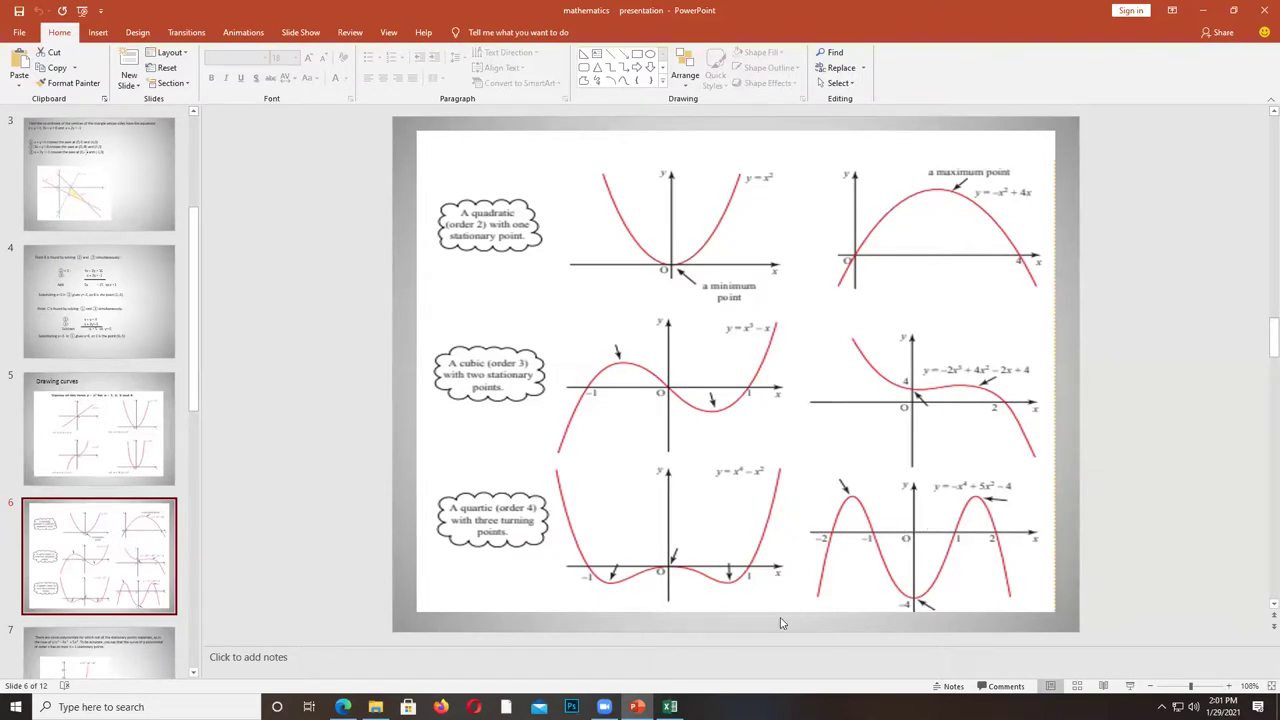
Switch to the Excel workbook and create a copy of the Sheet1 (2) worksheet at the end of the sheets.
left_click(670, 707)
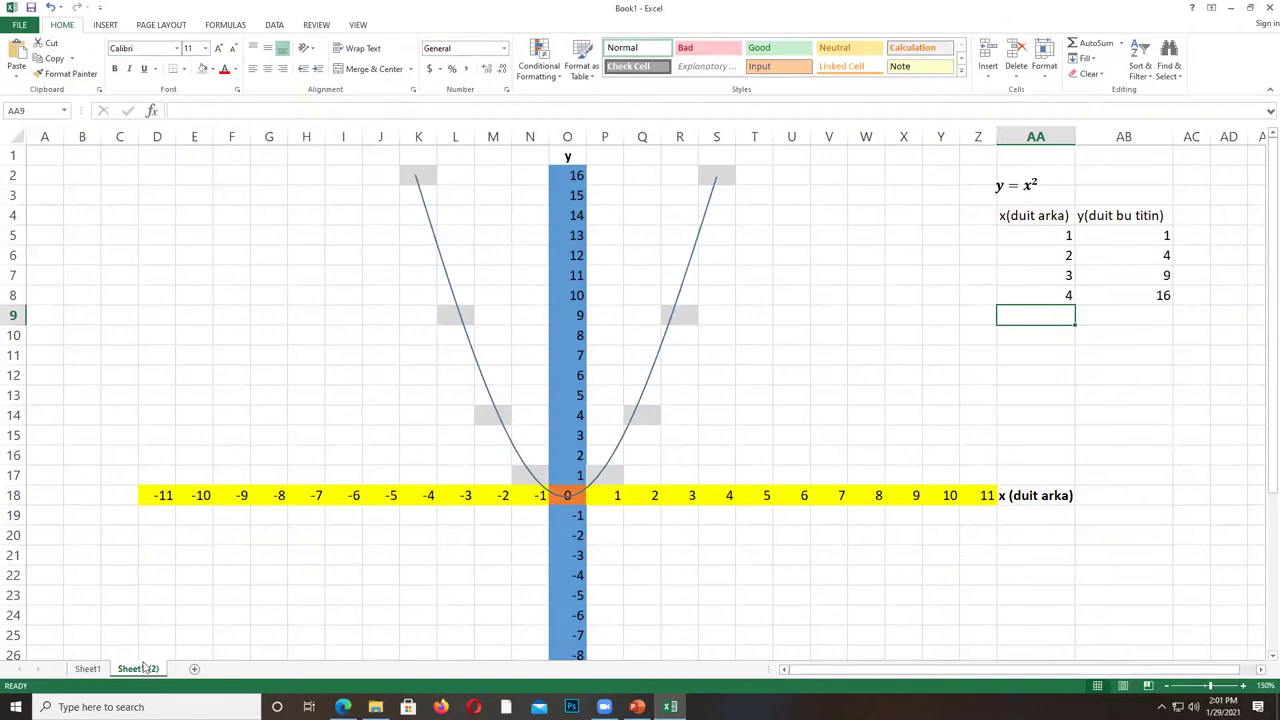
right_click(140, 676)
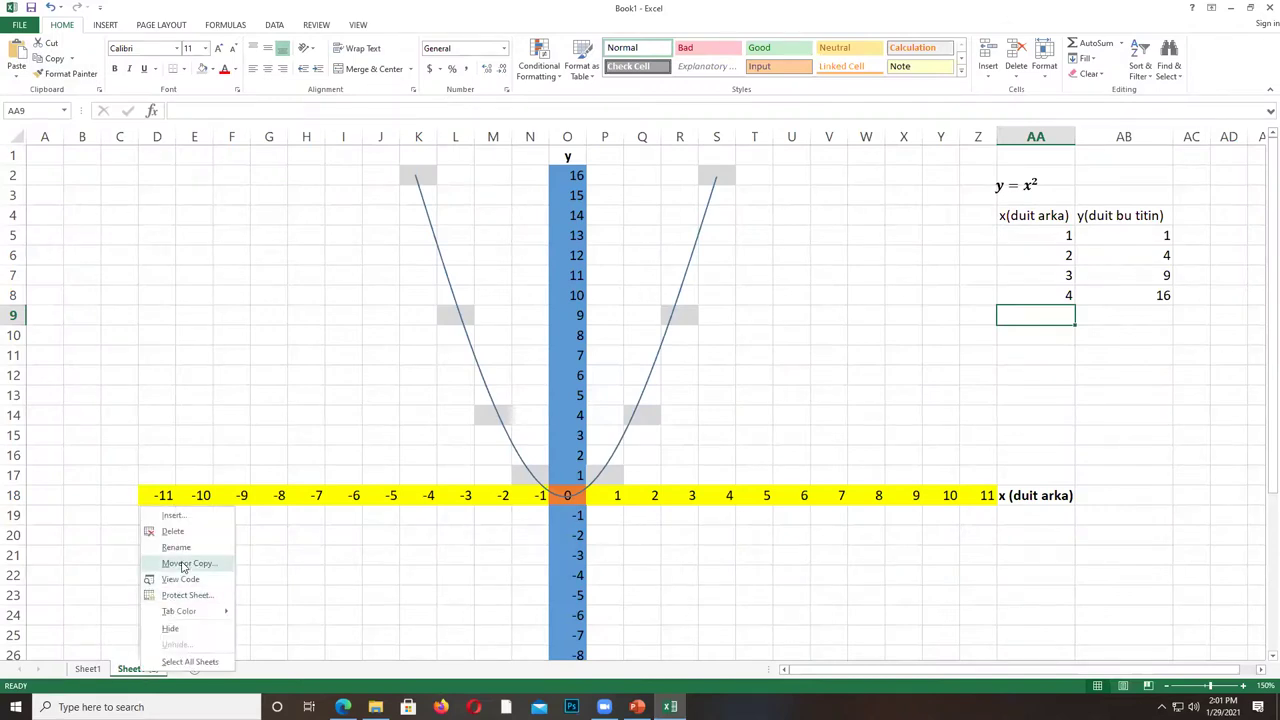
left_click(155, 578)
left_click(118, 555)
left_click(130, 612)
left_click(190, 631)
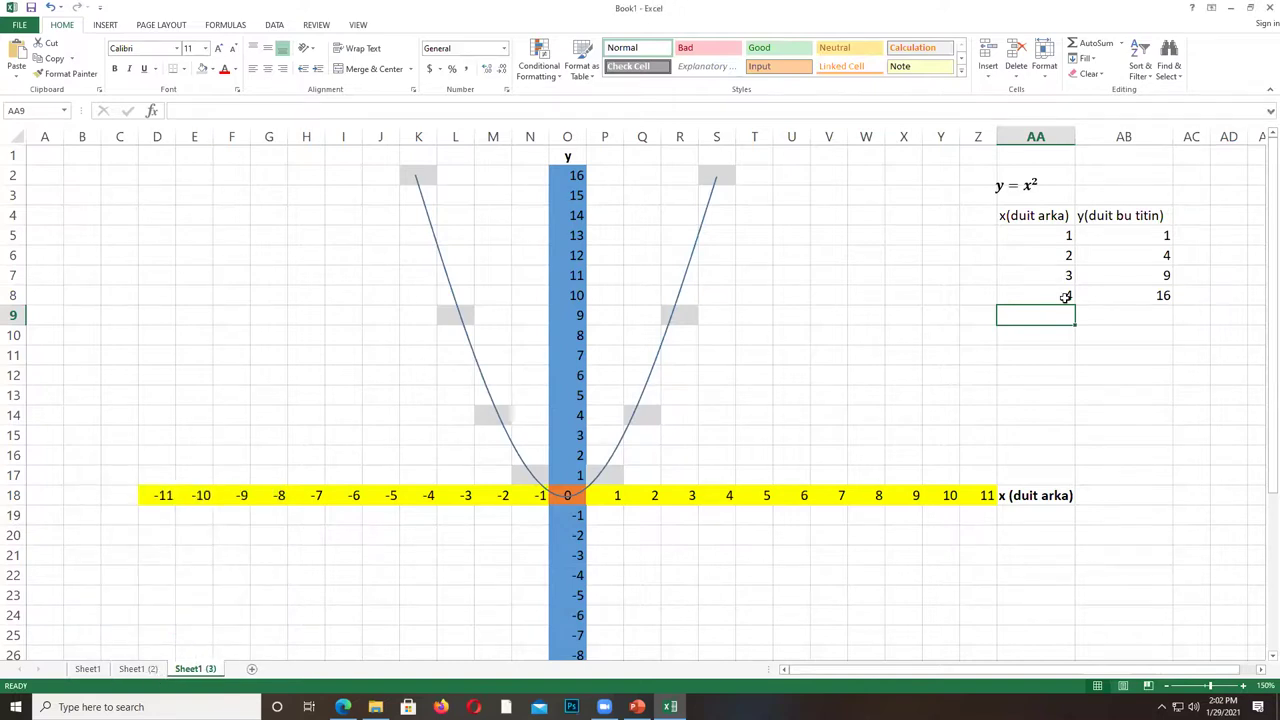
Change the equation above the value table to y = x⁴ and paste a second copy of it in the same text box.
left_click(1035, 186)
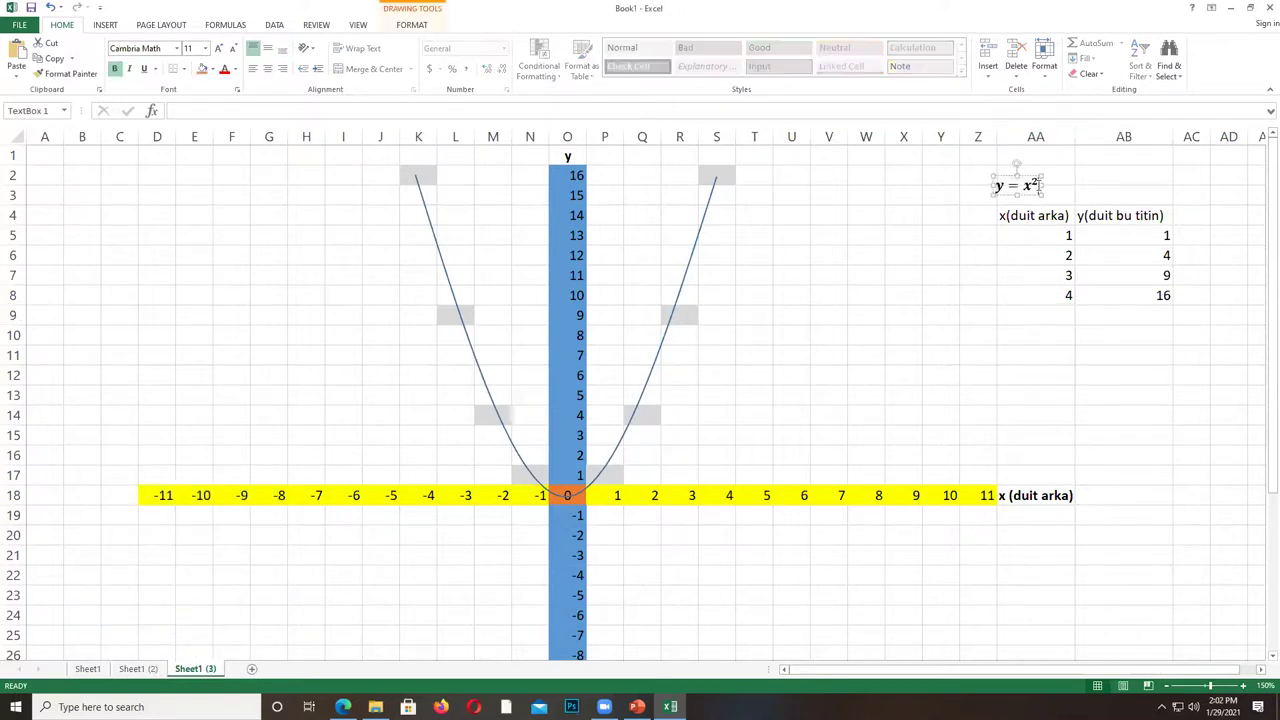
left_click(1036, 184)
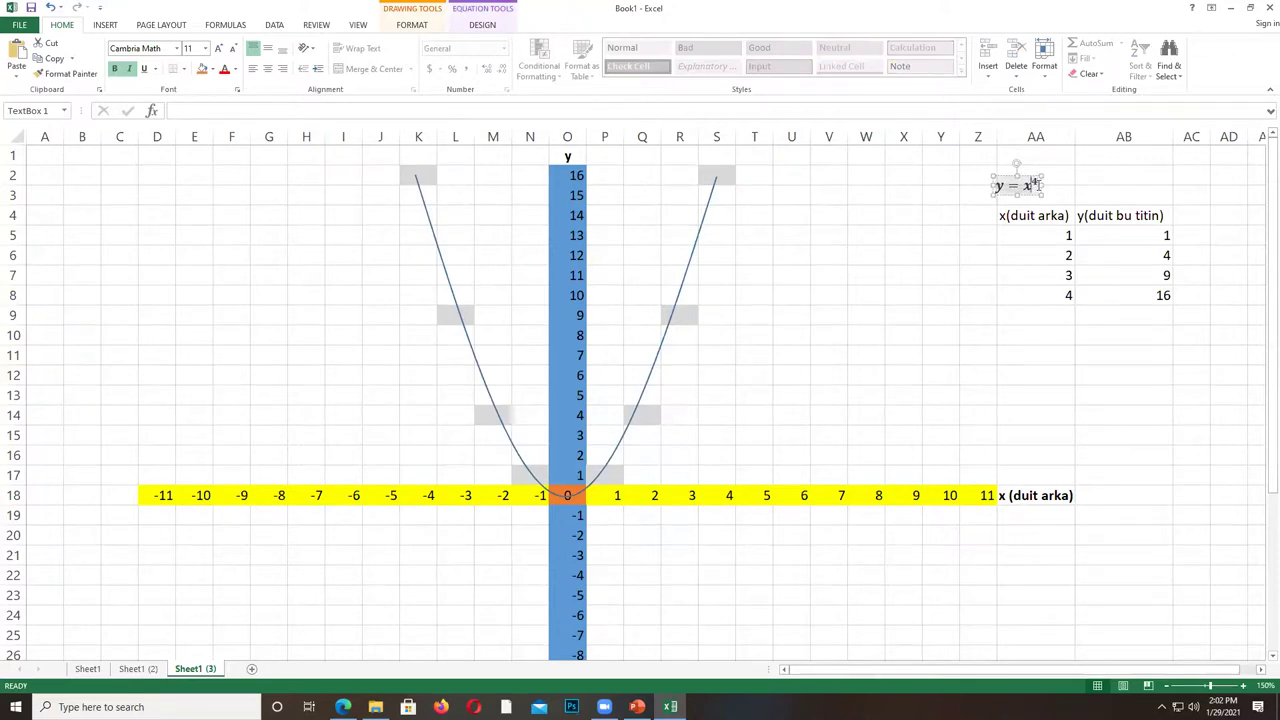
key("ctrl+a")
left_click(1037, 184)
key("ctrl+v")
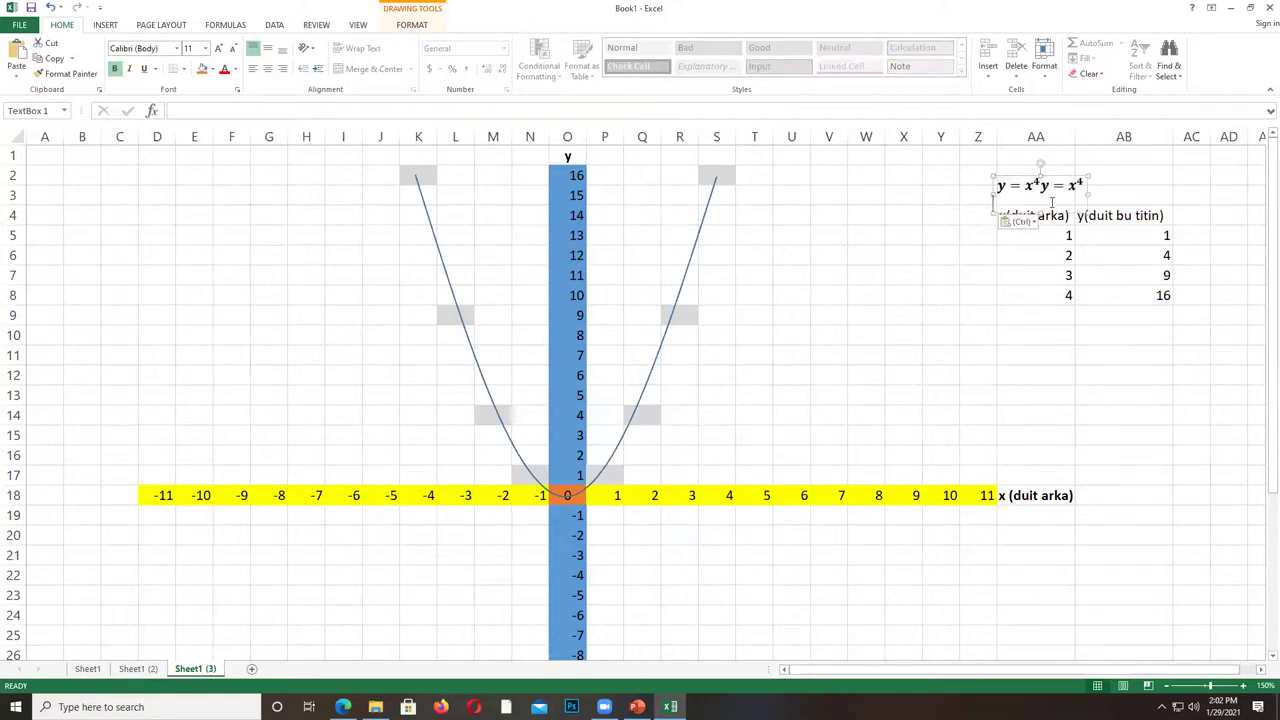
Move the equation text box below the value table and replace the second "y =" with a plus sign.
left_click_drag(1062, 169, 1069, 359)
left_click(1050, 376)
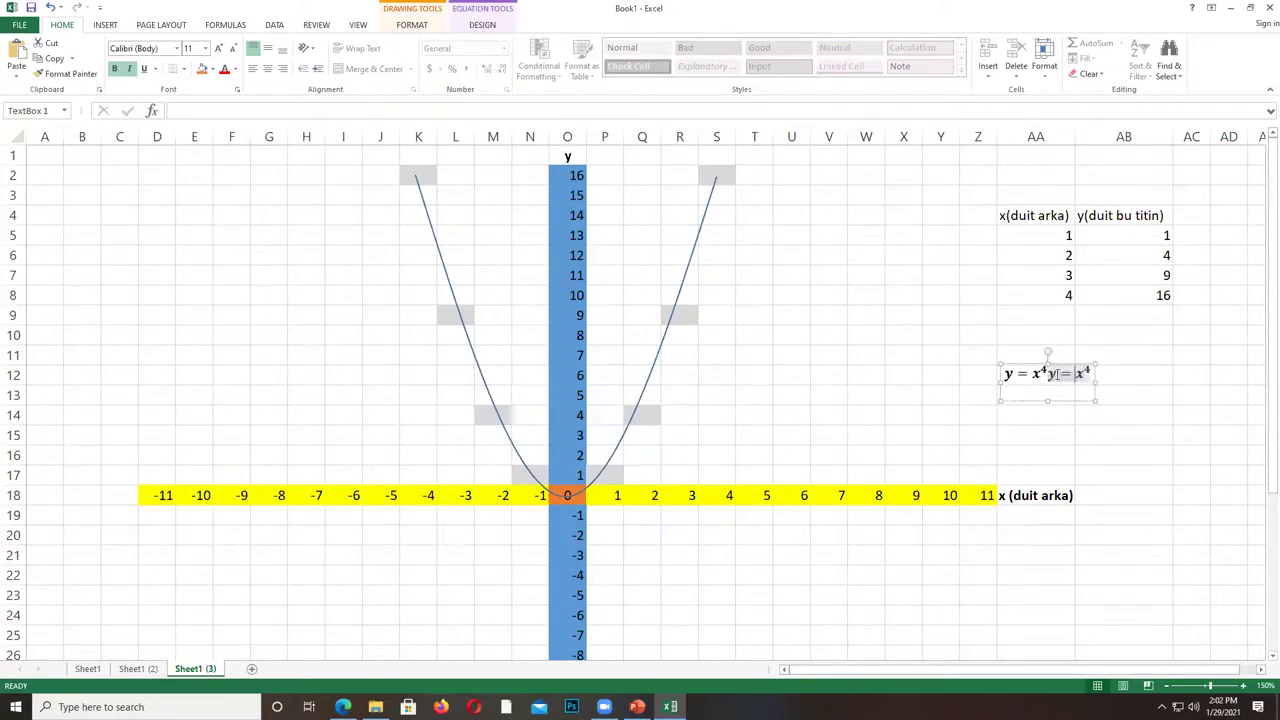
key("BackSpace")
key("BackSpace")
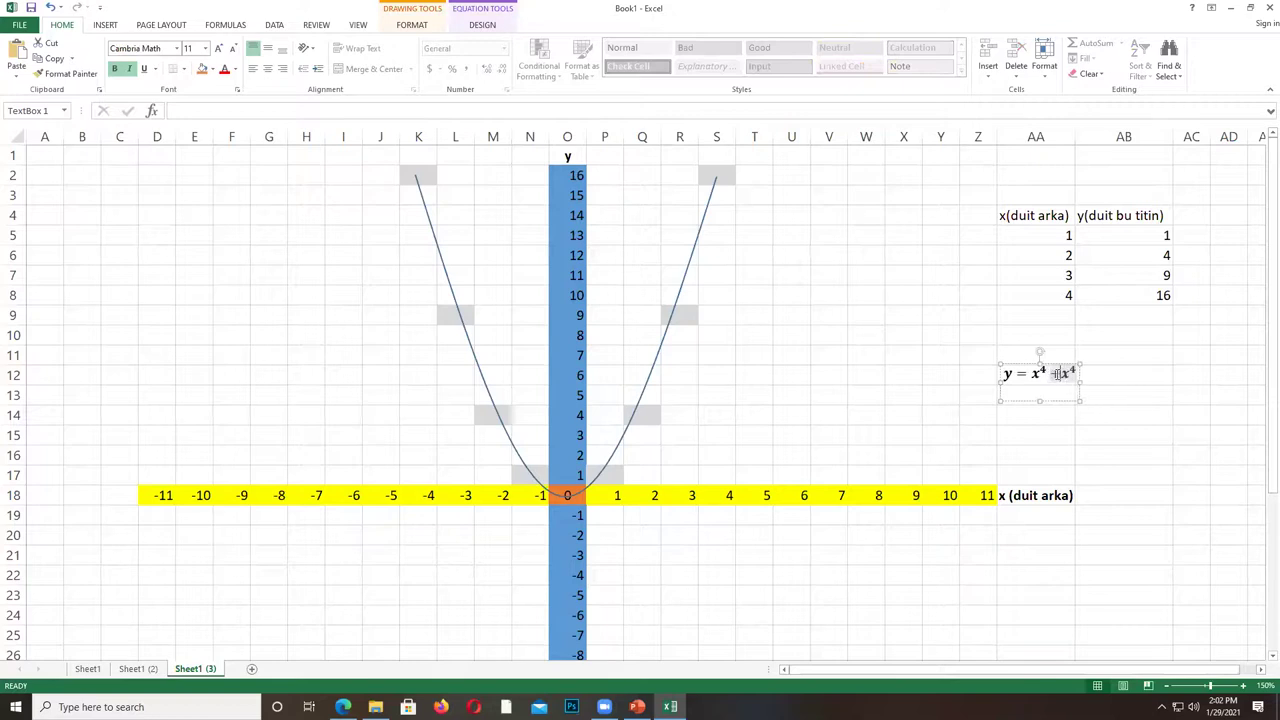
Check the last quartic equation on slide 6 of the presentation and edit the worksheet equation to y = −x⁴ + 5x².
key("alt+Tab")
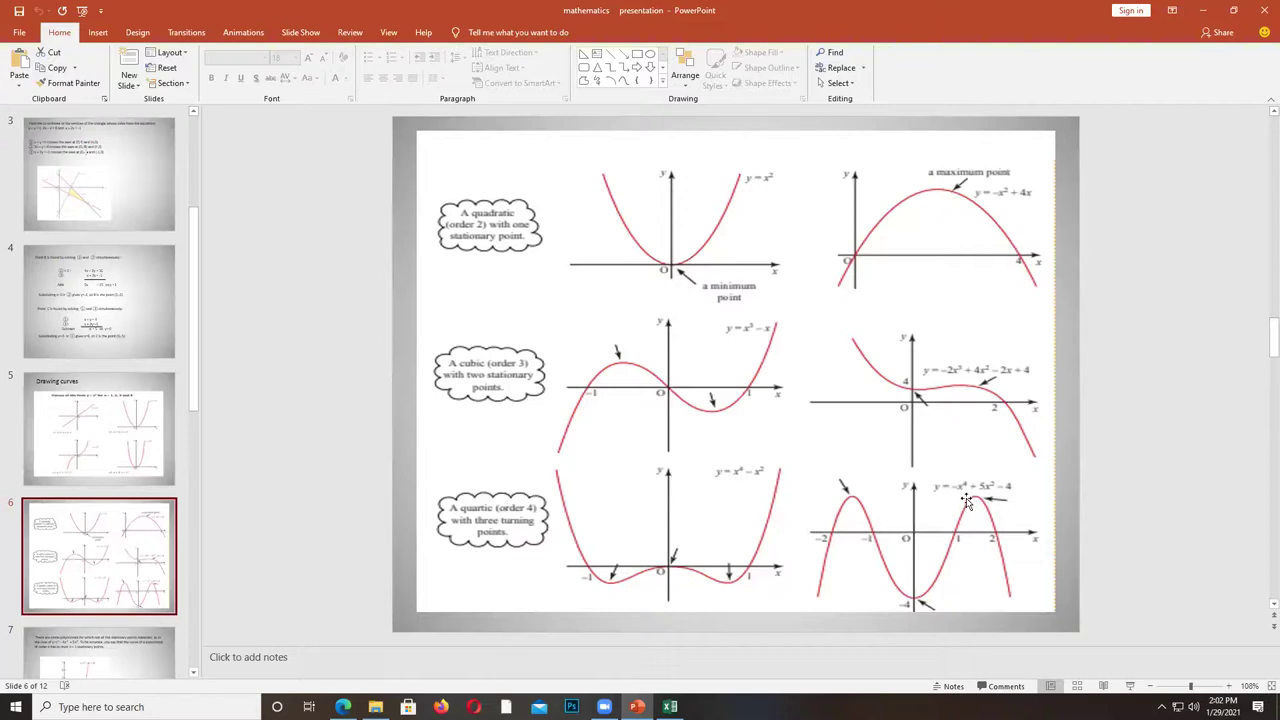
key("alt+Tab")
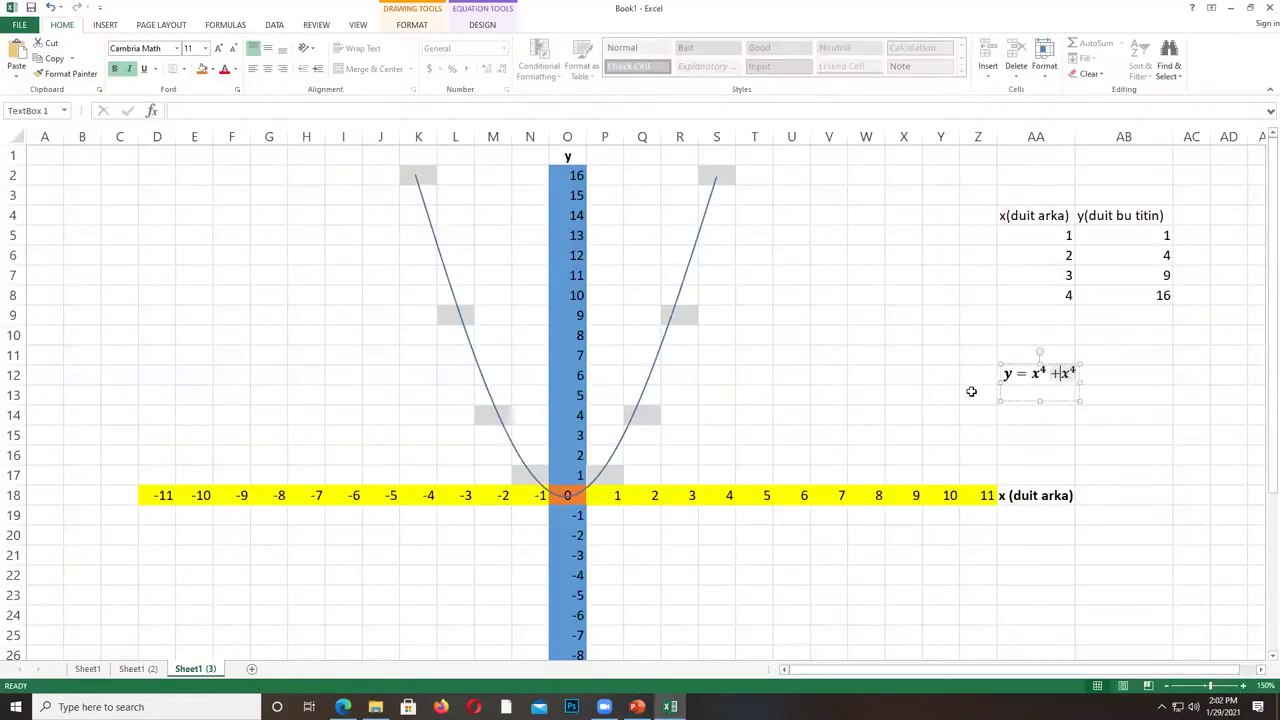
key("Left")
key("shift+Home")
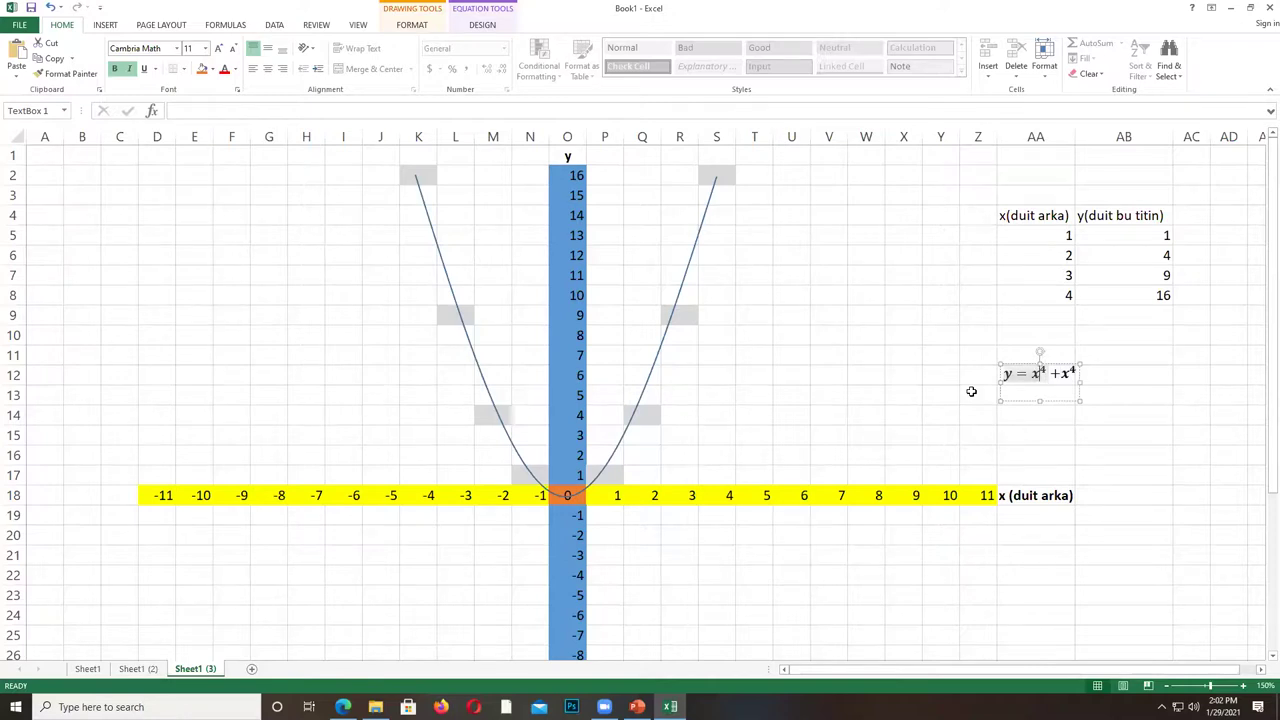
type("-")
key("Right")
key("Right")
type("5")
type("2")
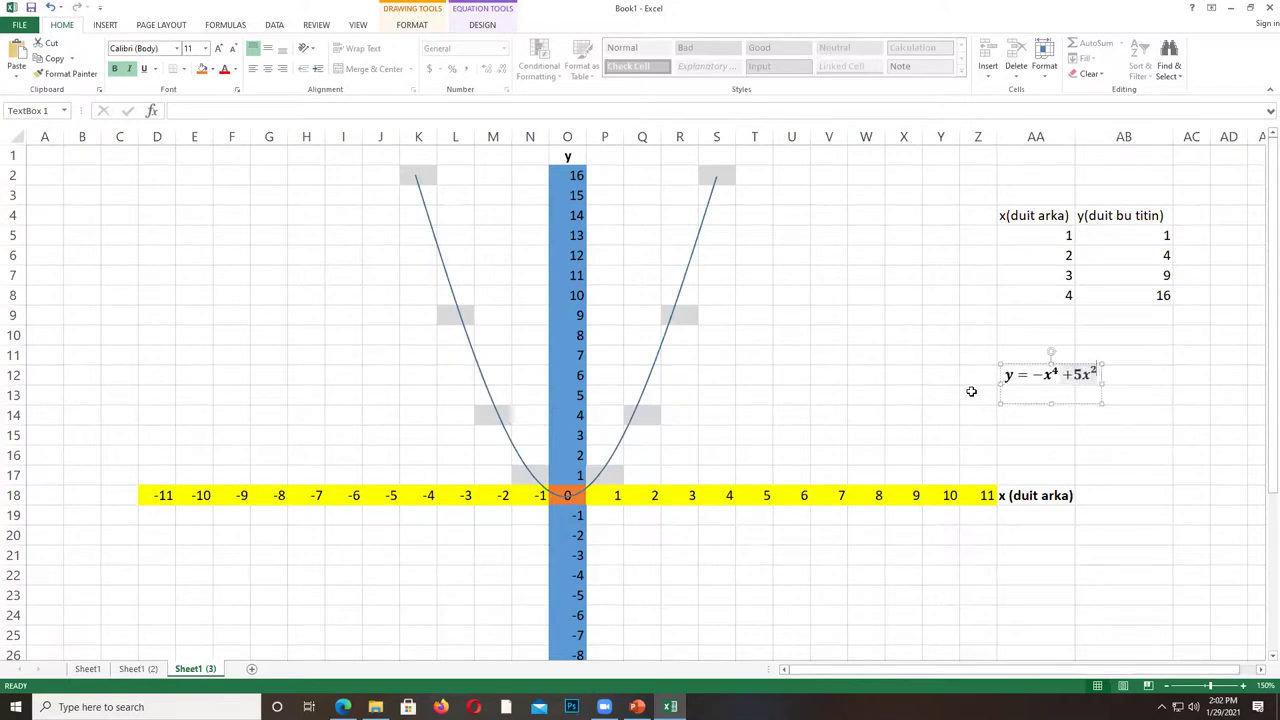
Append −4 to the equation as on the slide and move its text box back above the value table.
key("alt+Tab")
key("alt+Tab")
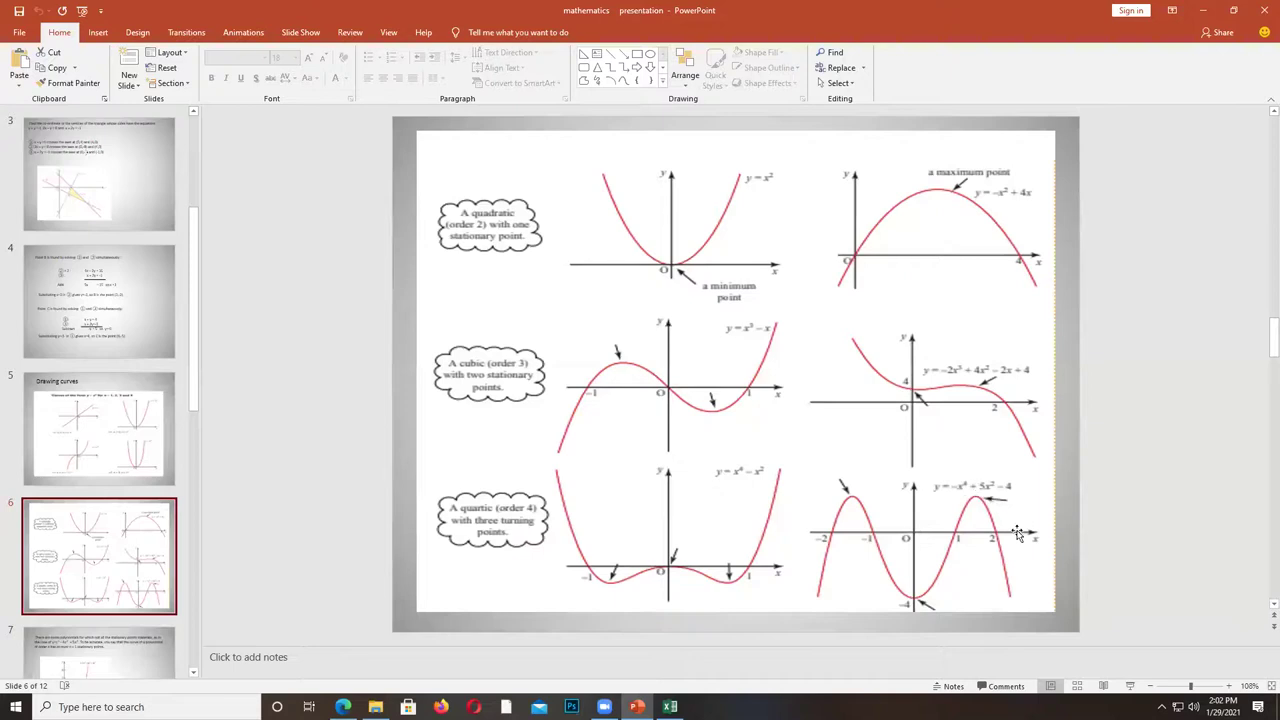
key("alt+Tab")
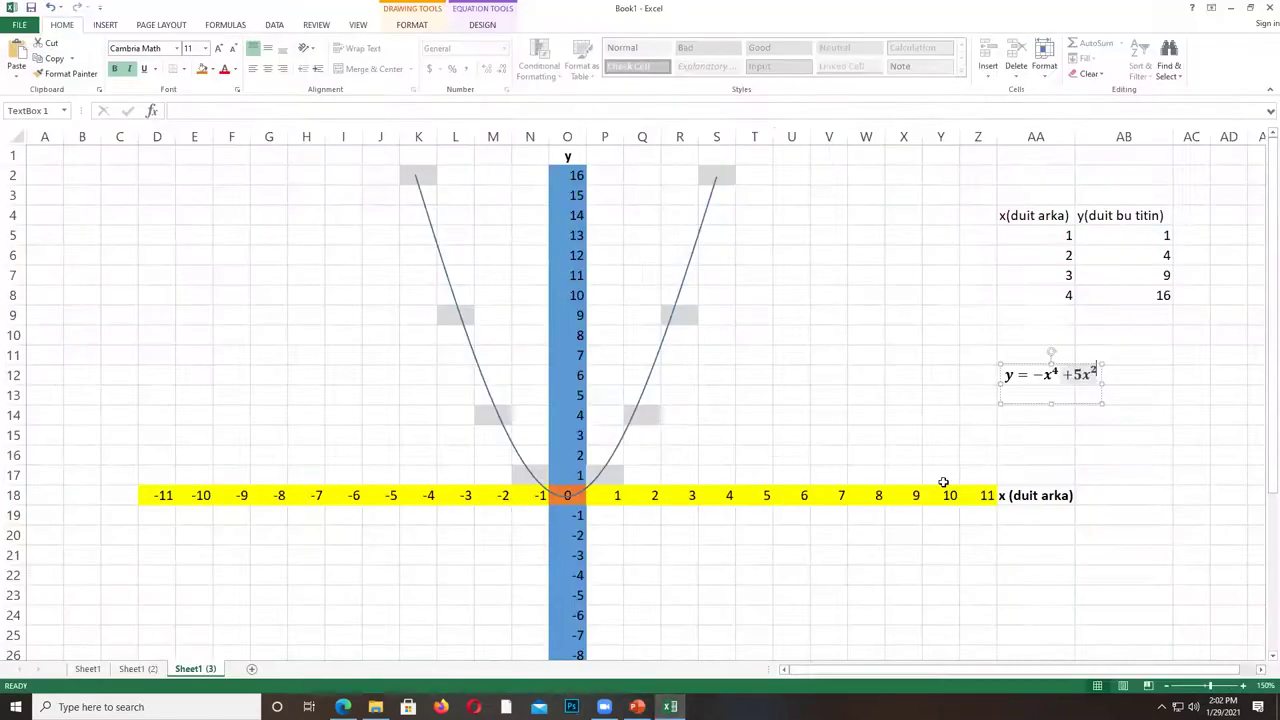
left_click(1065, 406)
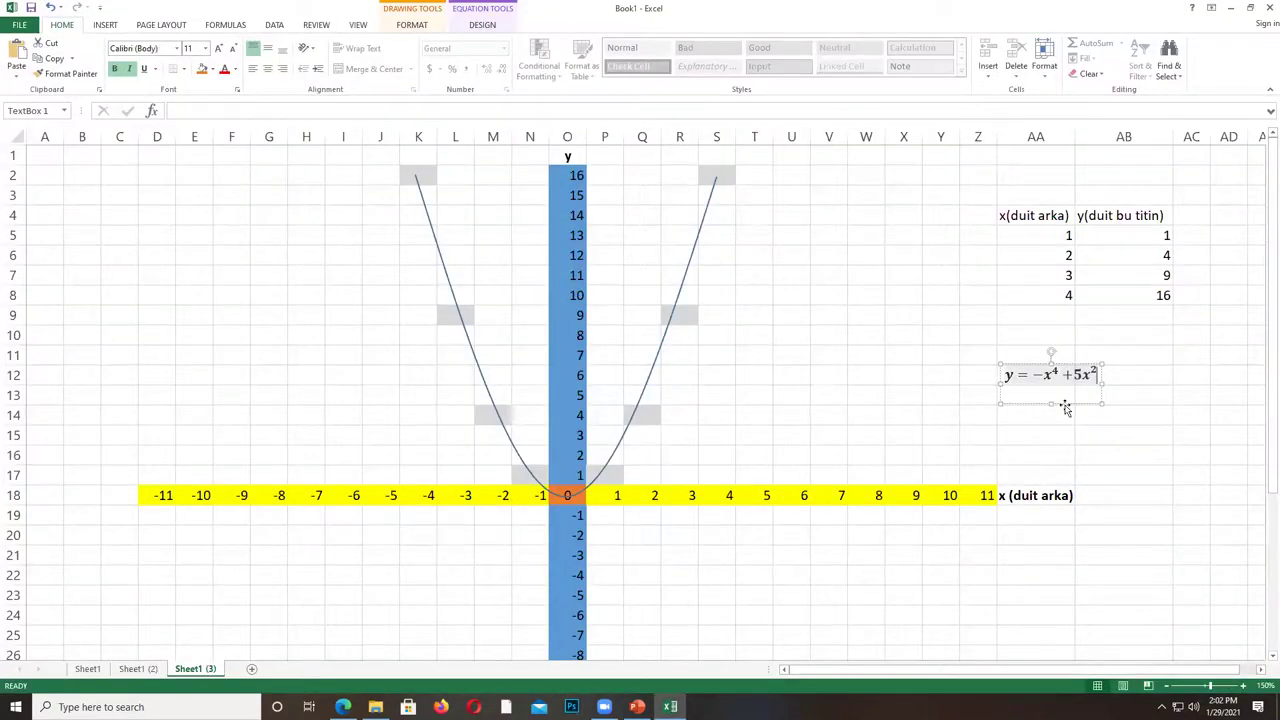
type("-4")
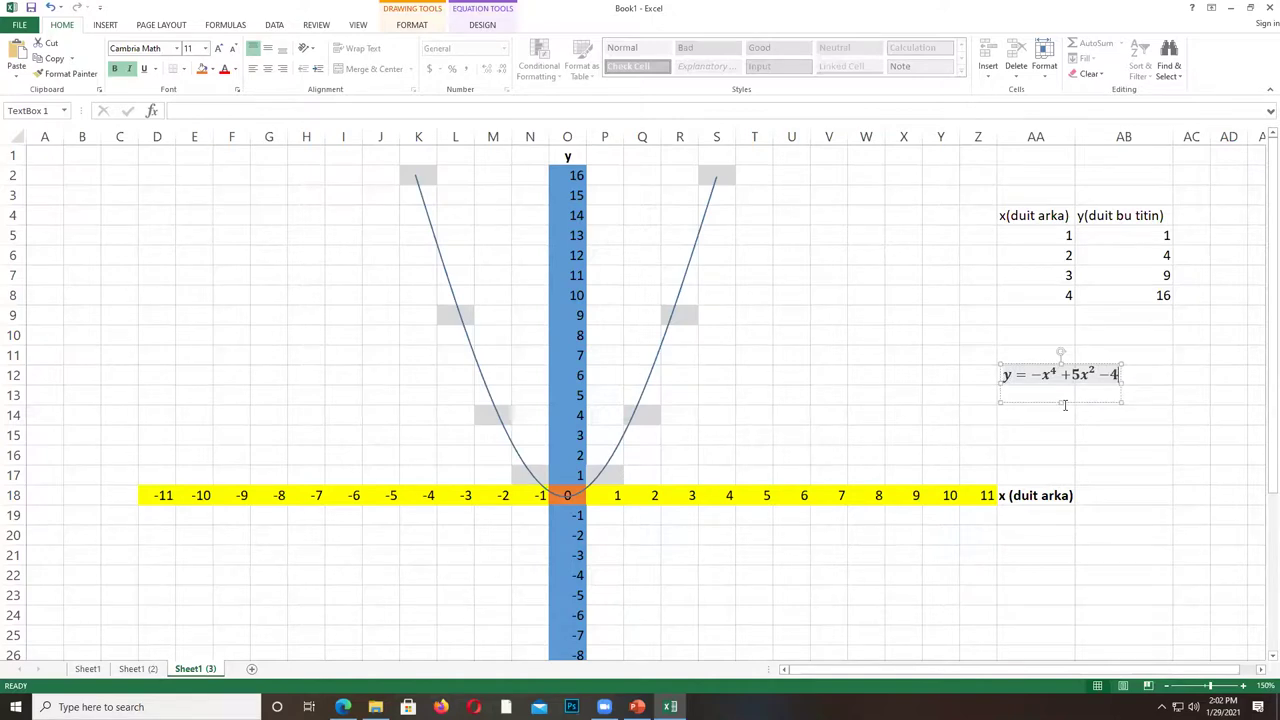
left_click(1056, 428)
left_click(1082, 396)
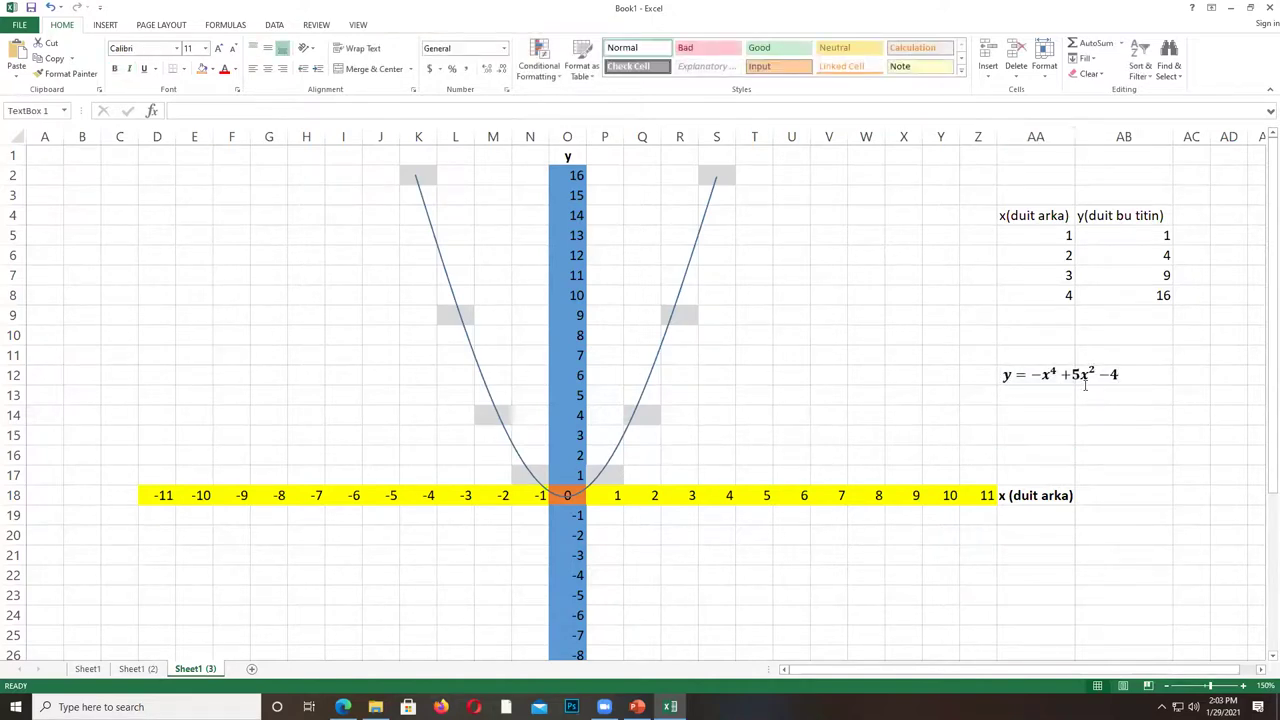
left_click_drag(1095, 357, 1110, 166)
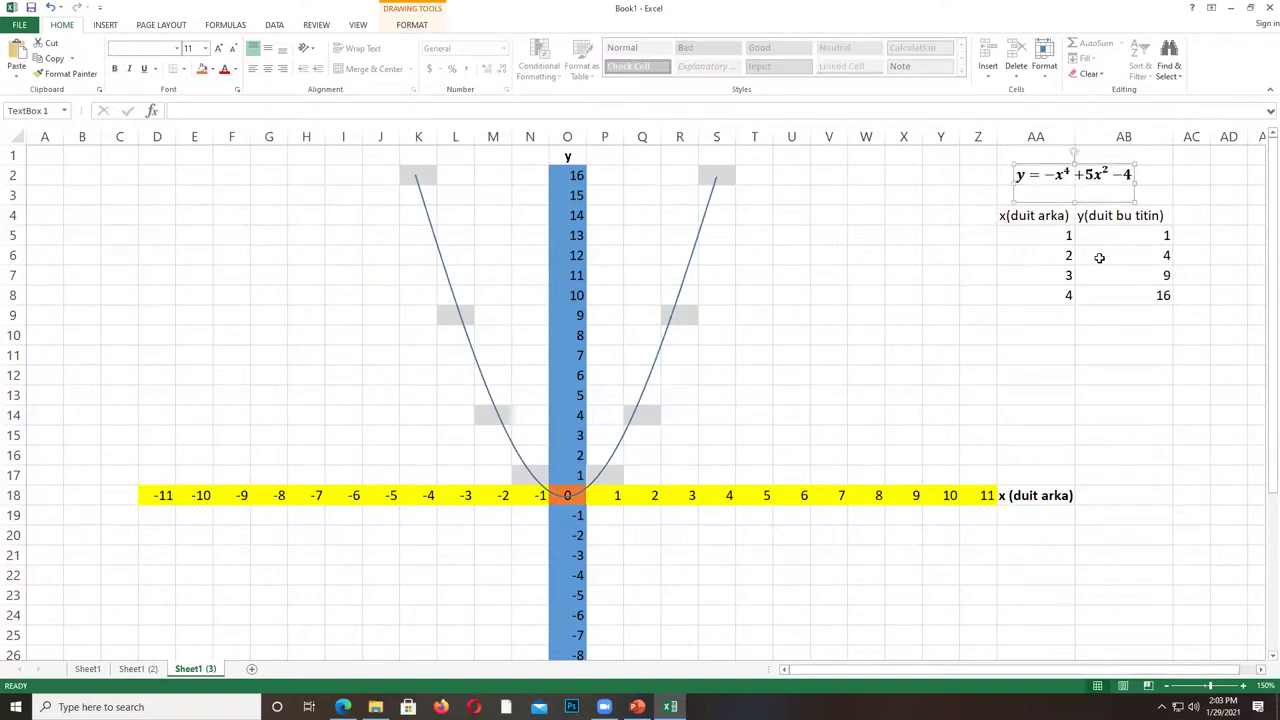
left_click(1035, 216)
double_click(1037, 216)
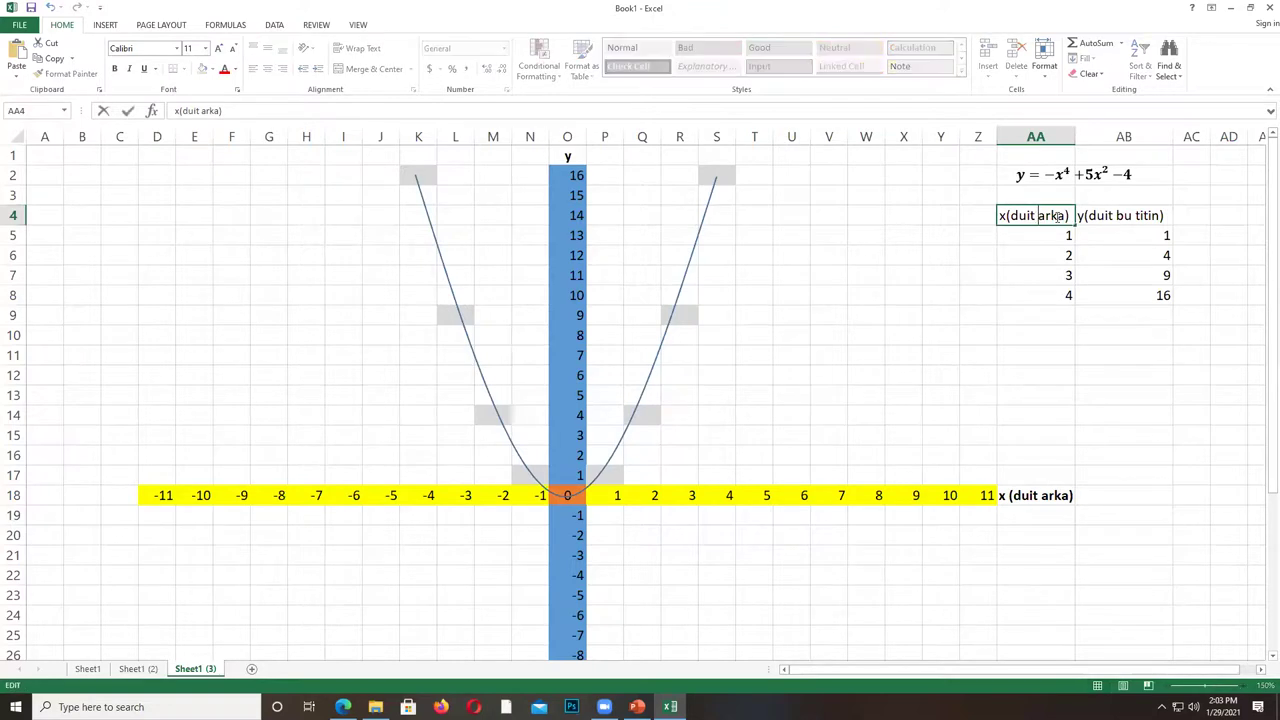
left_click_drag(1068, 216, 998, 216)
left_click(1034, 217)
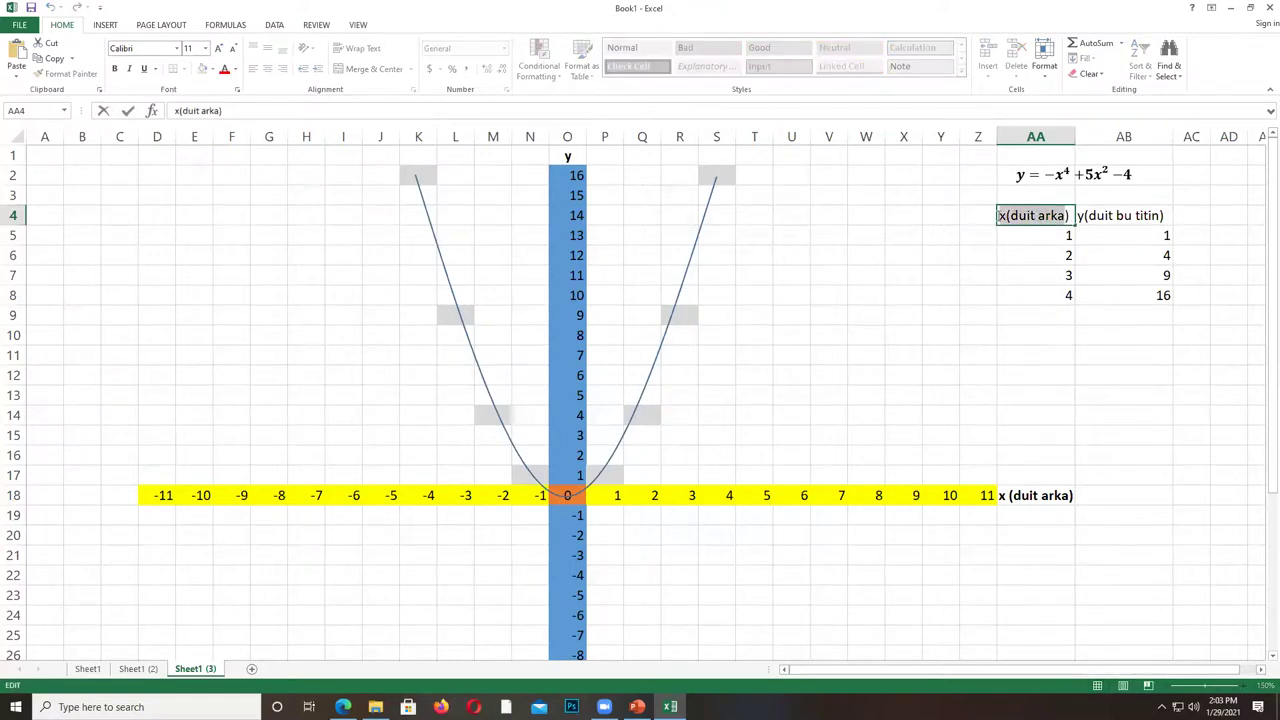
left_click(1037, 240)
left_click(1063, 216)
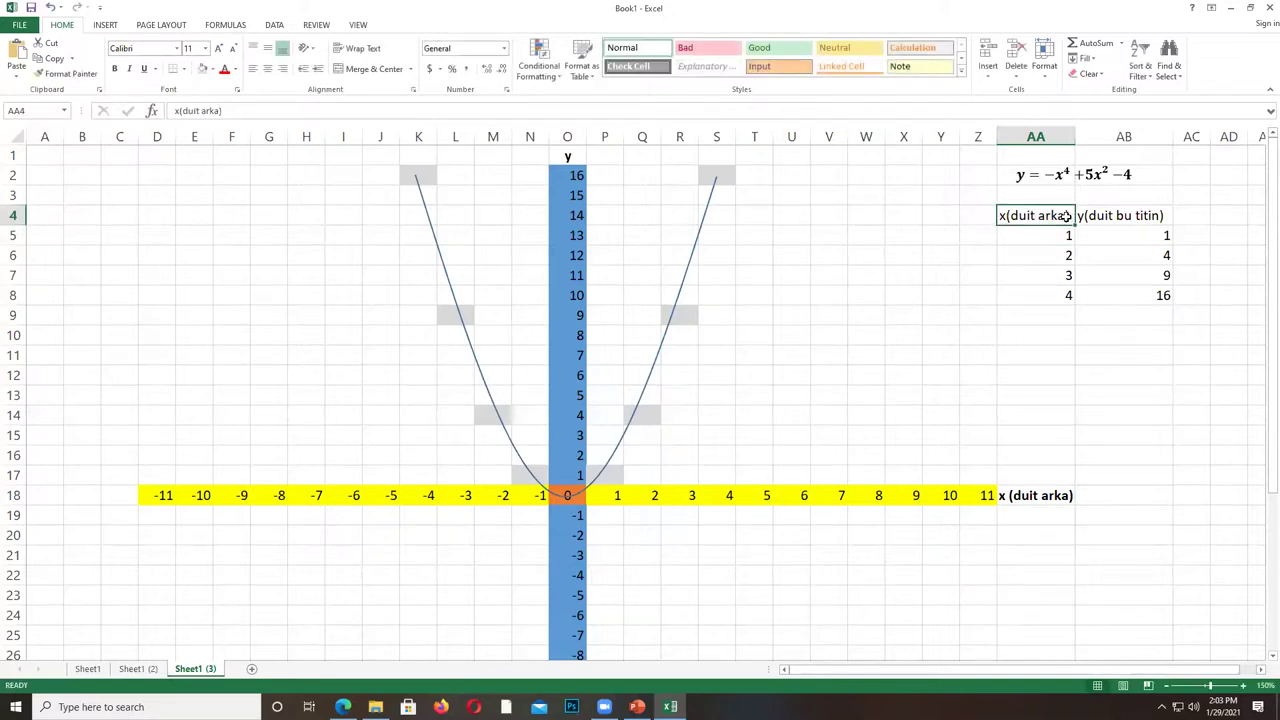
Replace the bracketed text of the x heading in AA4 with "mantan" and a person's name, and autofit column AA.
double_click(1066, 216)
left_click_drag(1072, 216, 983, 218)
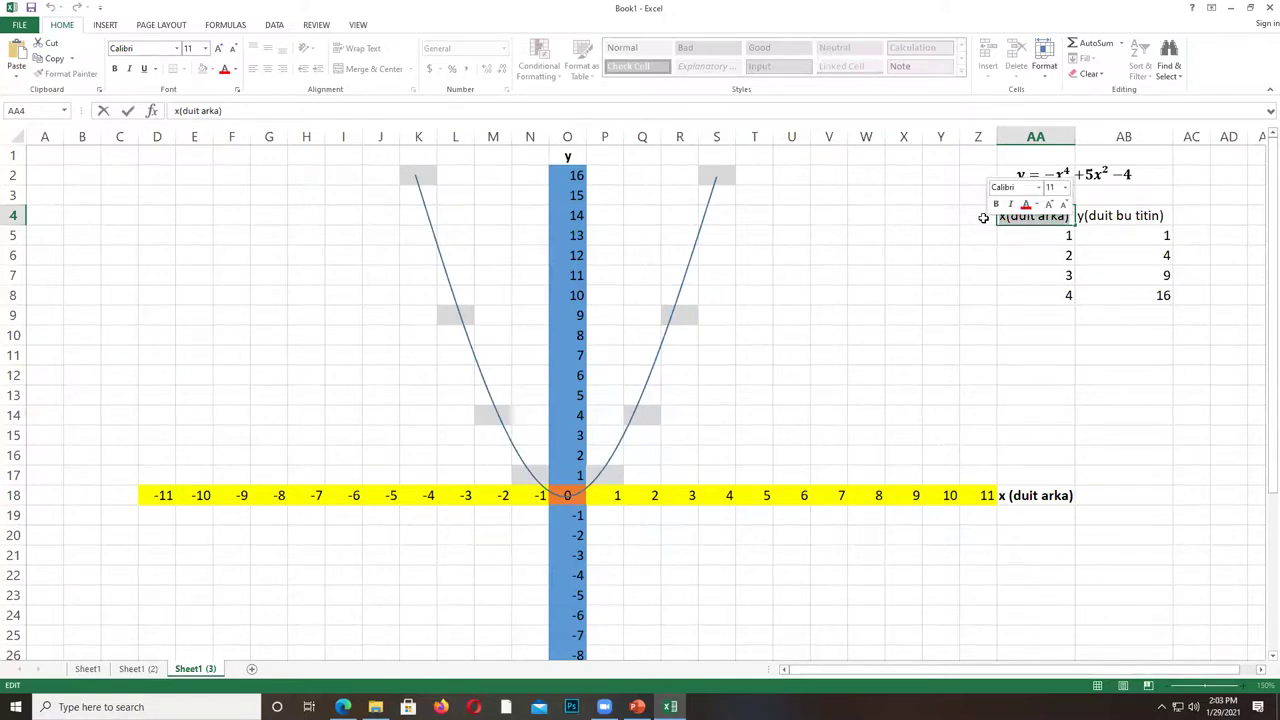
key("Left")
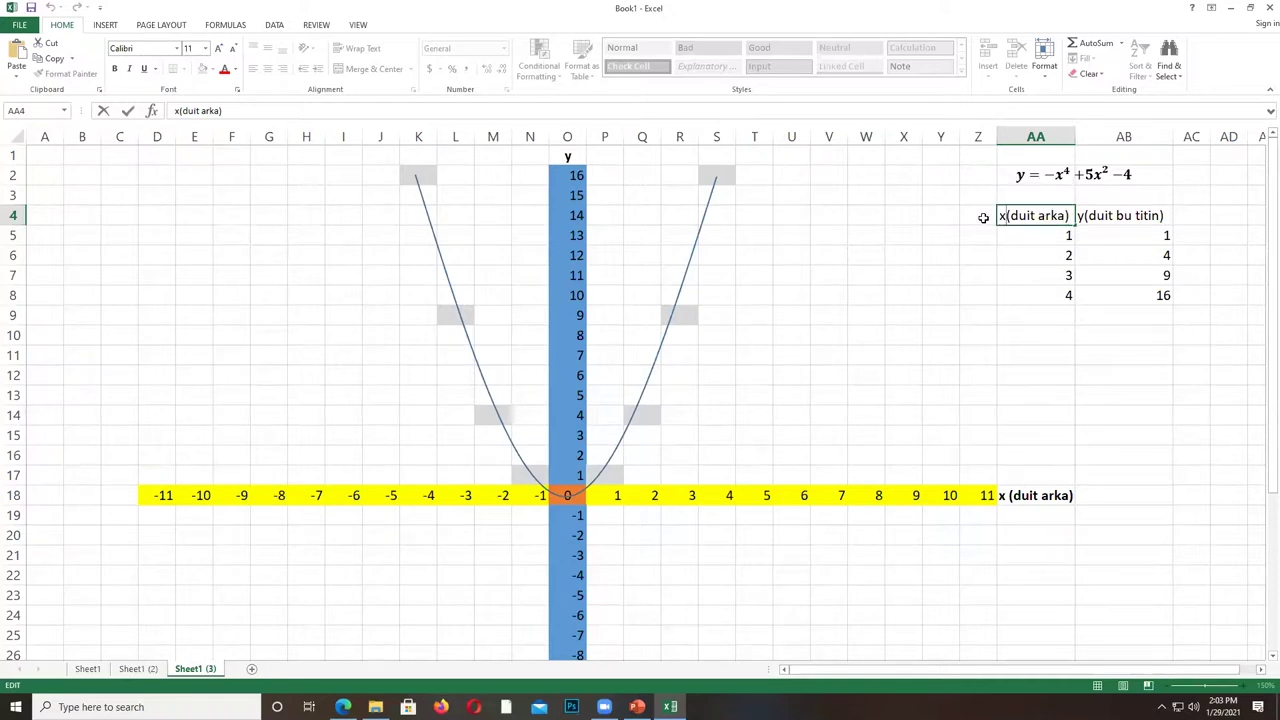
key("shift+Right")
key("shift+Right")
key("shift+Right")
key("shift+Right")
key("shift+Right")
key("shift+Right")
key("shift+Right")
key("shift+Right")
key("shift+Right")
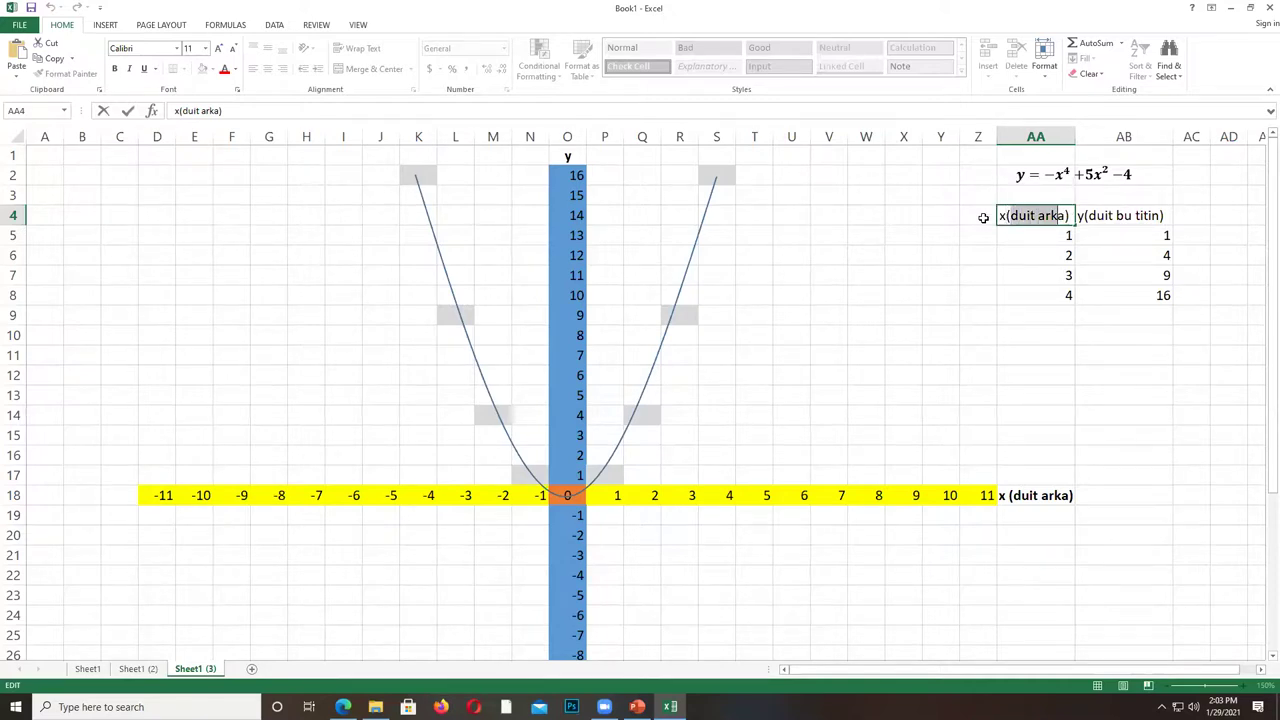
key("shift+Right")
key("shift+Right")
type("(mantan pak an")
type("a")
key("Return")
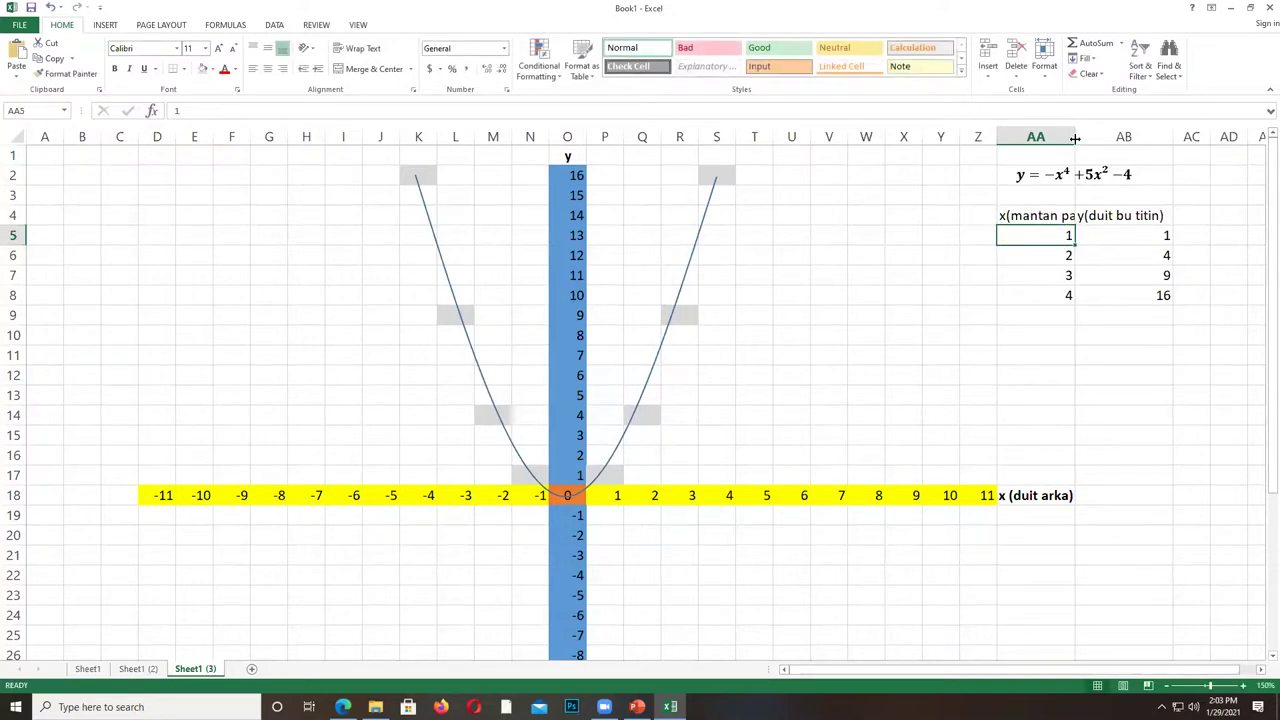
double_click(1075, 138)
Replace the bracketed text of the y heading in AB4 with "mantan" and another person's name, and autofit column AB.
double_click(1181, 215)
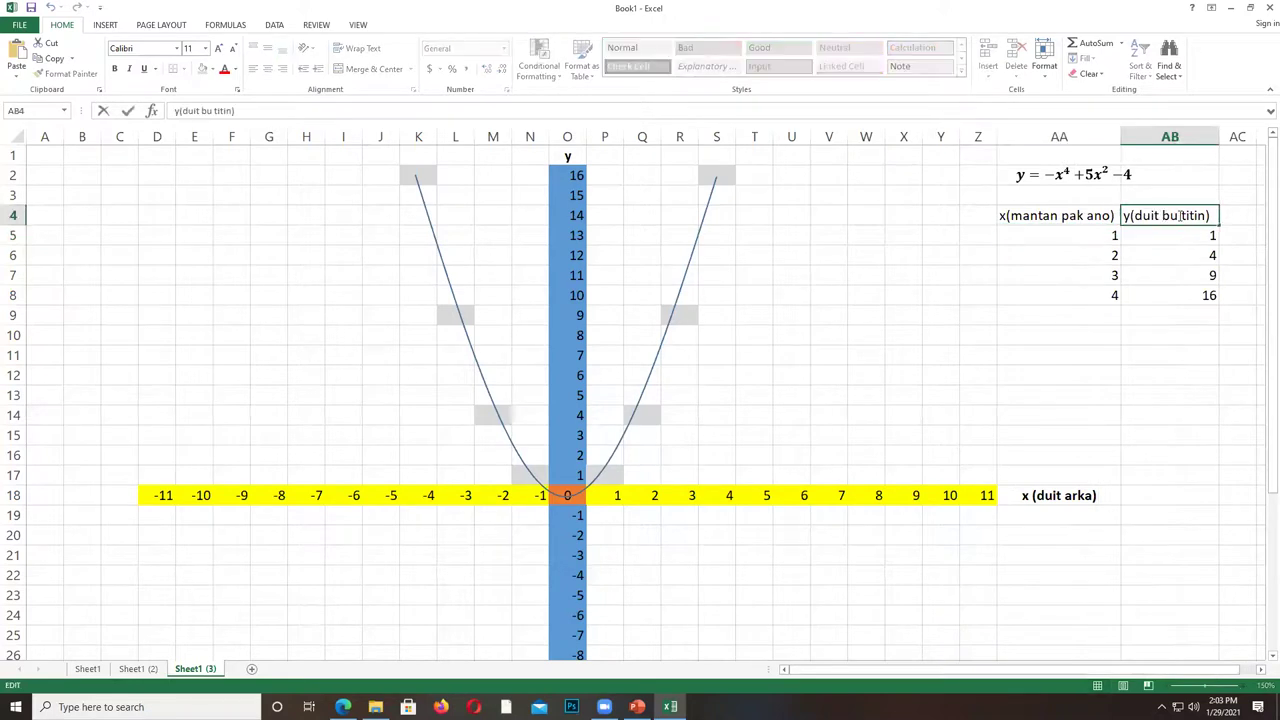
left_click_drag(1203, 215, 1136, 215)
type("mantan mas ")
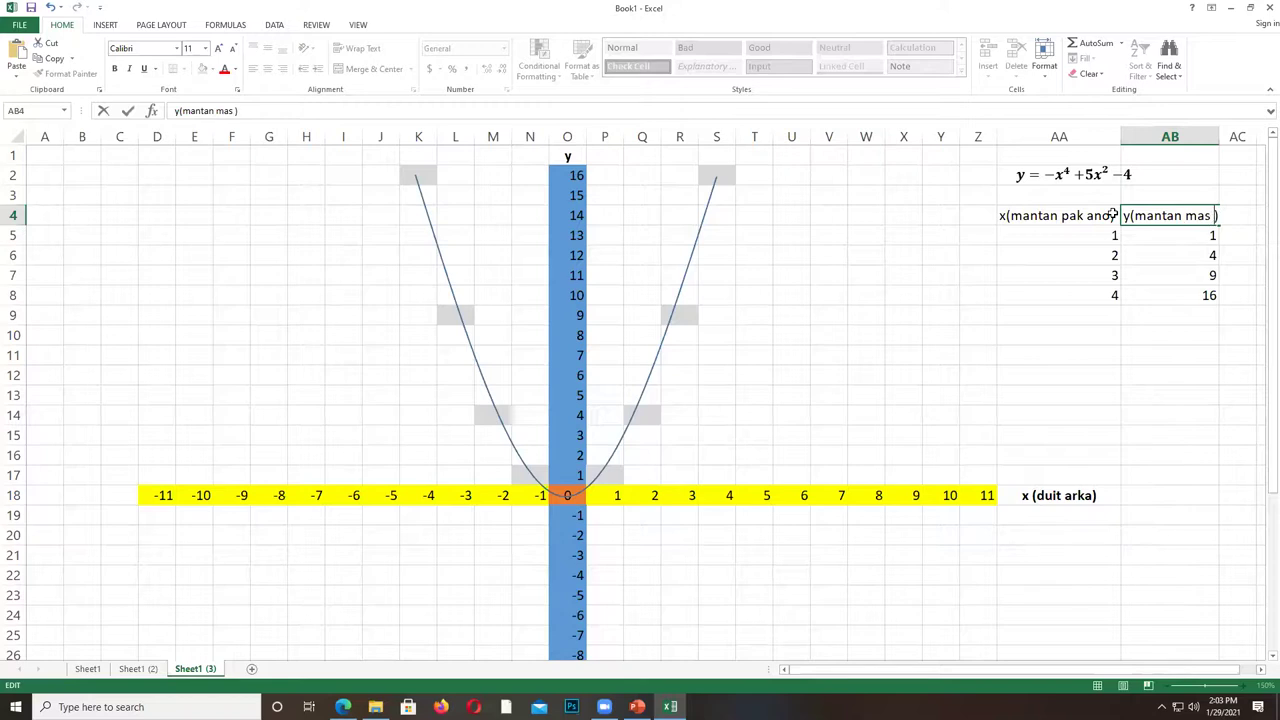
type("dar")
left_click(1210, 137)
double_click(1220, 137)
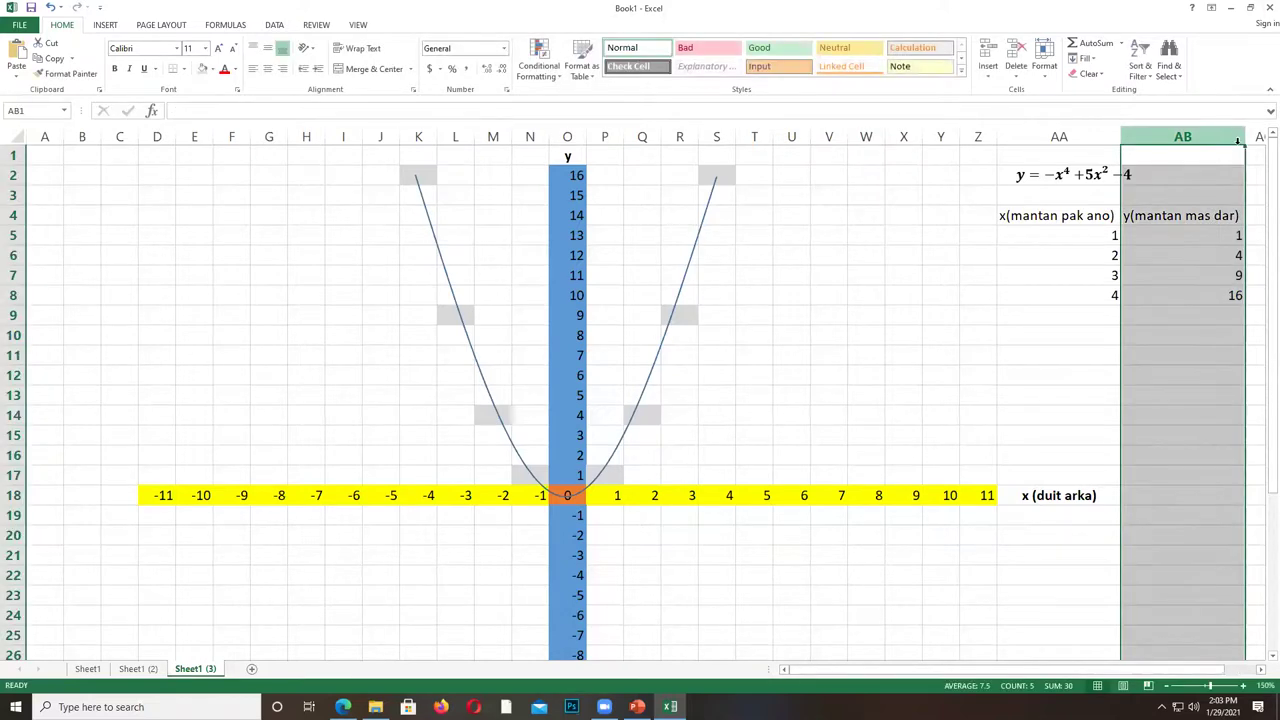
Select the y values in cells AB5 to AB8 of the value table.
left_click(1107, 379)
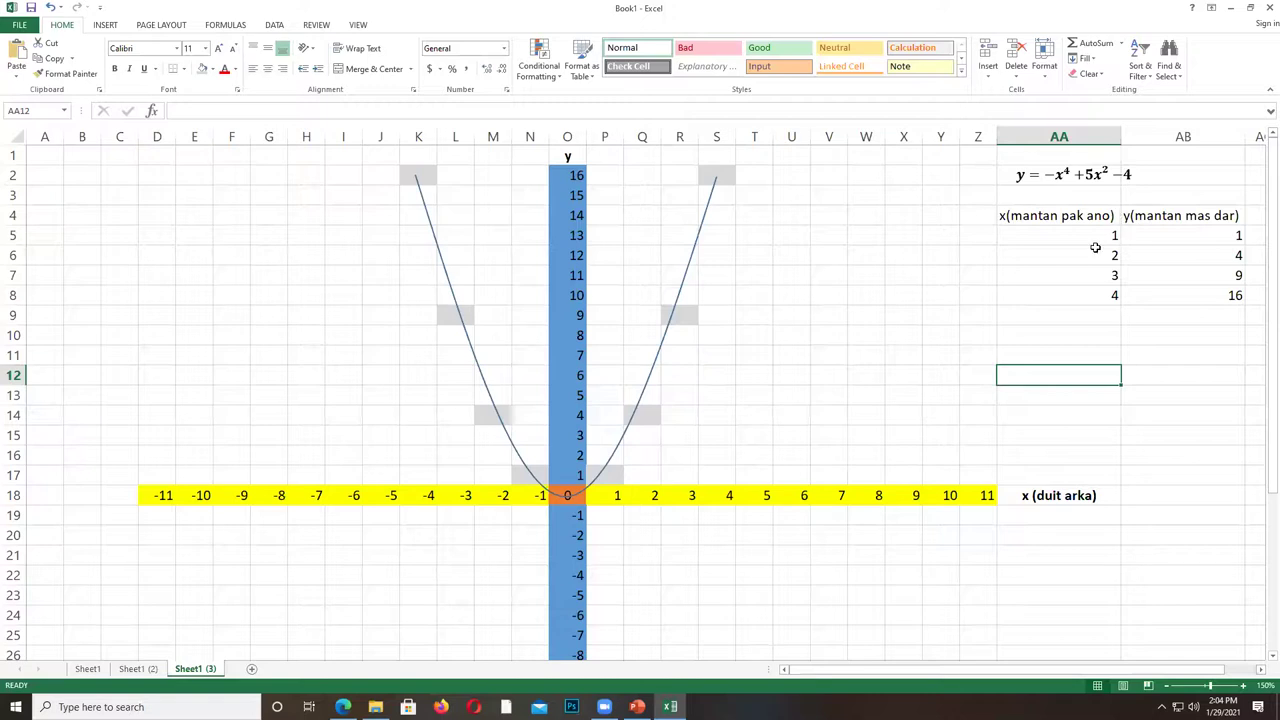
left_click_drag(1230, 236, 1225, 300)
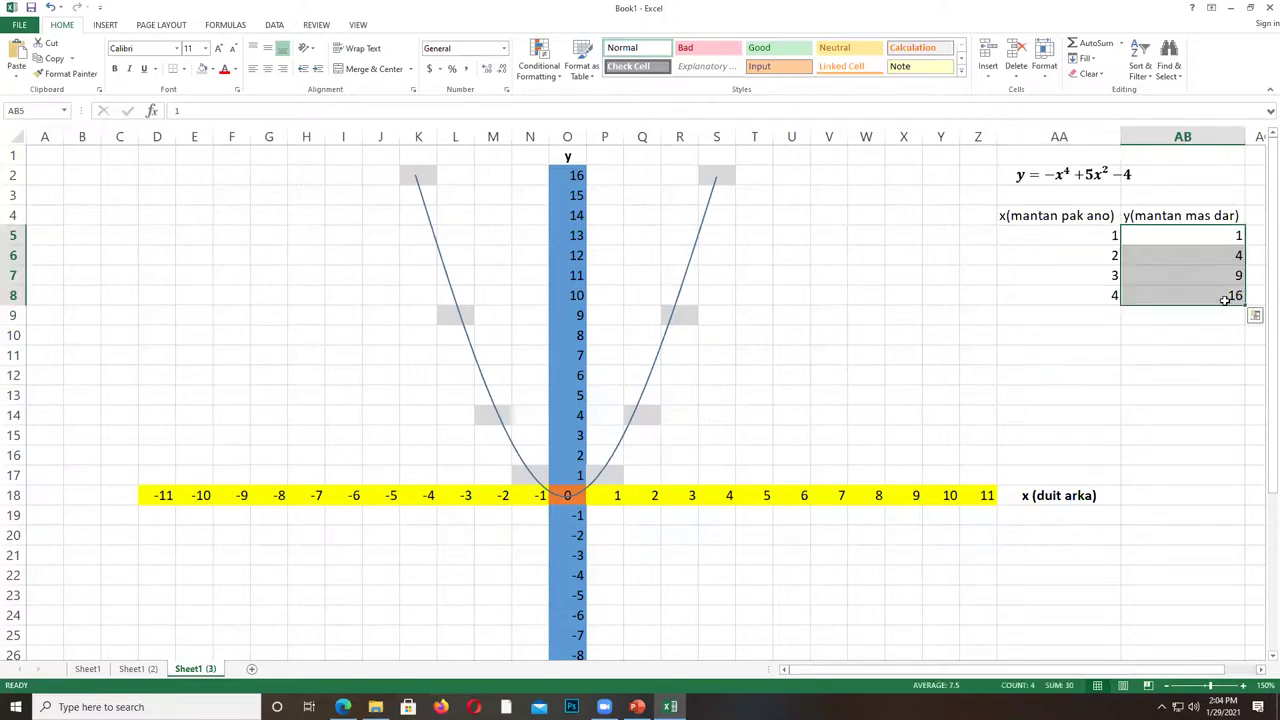
Clear the old y values in AB5:AB8 and delete the parabola curve drawn over the axes.
key("Delete")
left_click(866, 414)
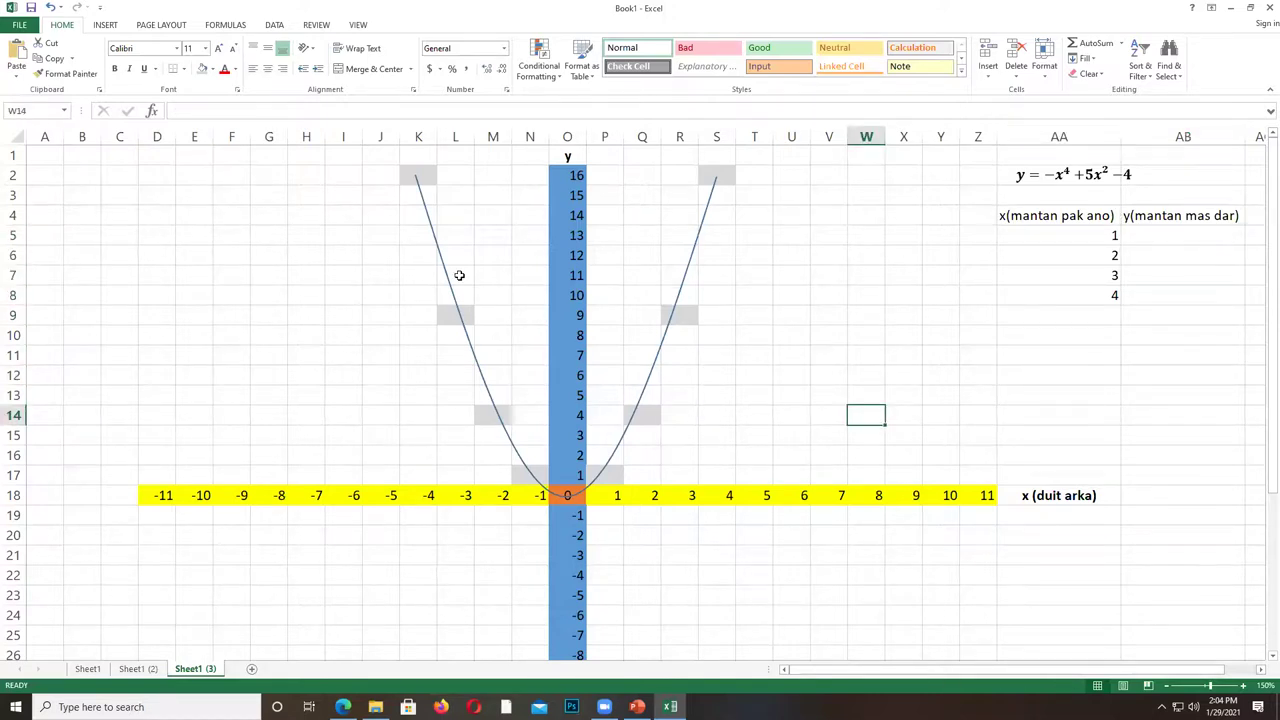
left_click(443, 271)
key("Delete")
Remove the gray fill from the plotted point cells on both sides of the y-axis.
left_click_drag(418, 175, 530, 475)
left_click(211, 72)
left_click(230, 186)
left_click_drag(605, 178, 700, 478)
left_click(203, 69)
left_click(1040, 355)
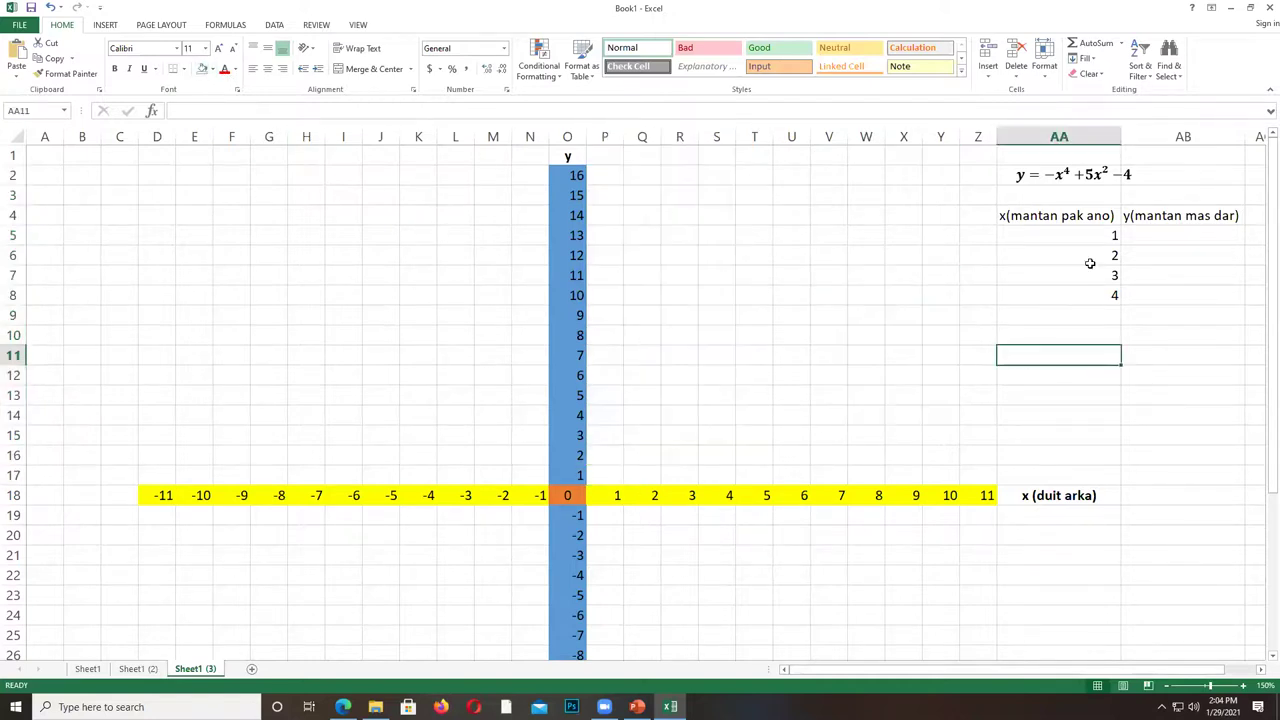
left_click(1189, 232)
left_click(1098, 241)
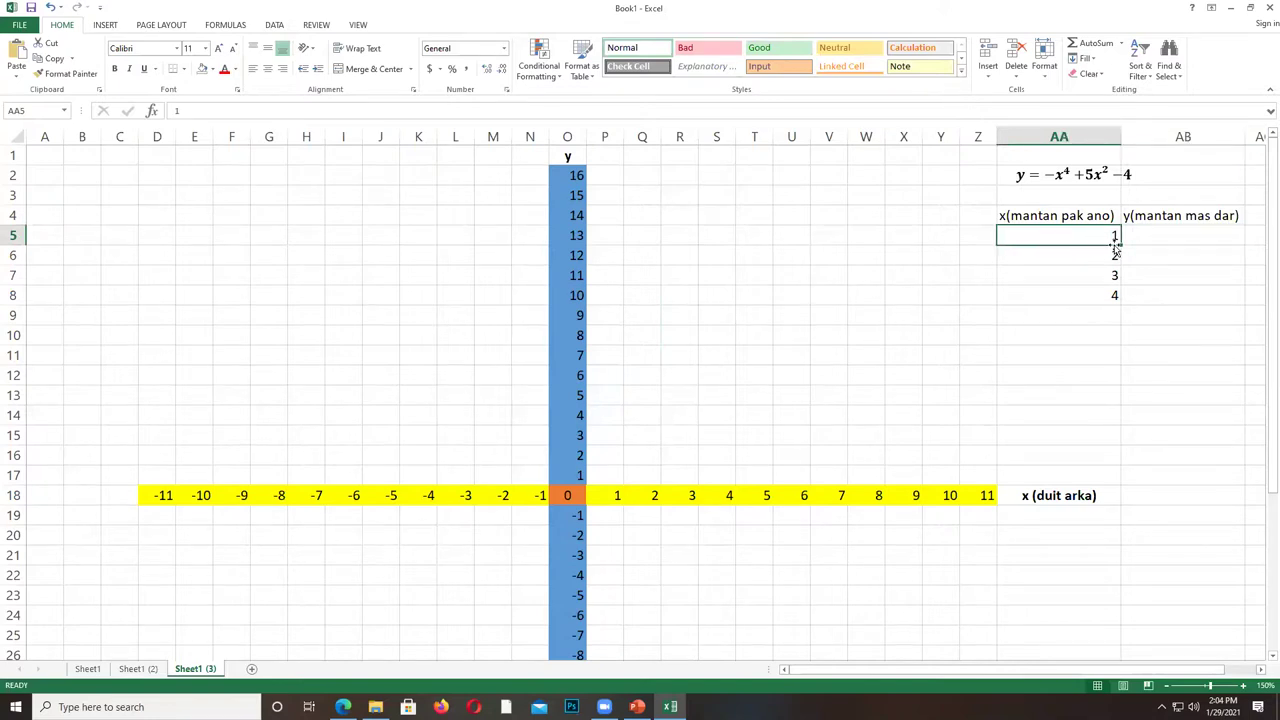
left_click(616, 495)
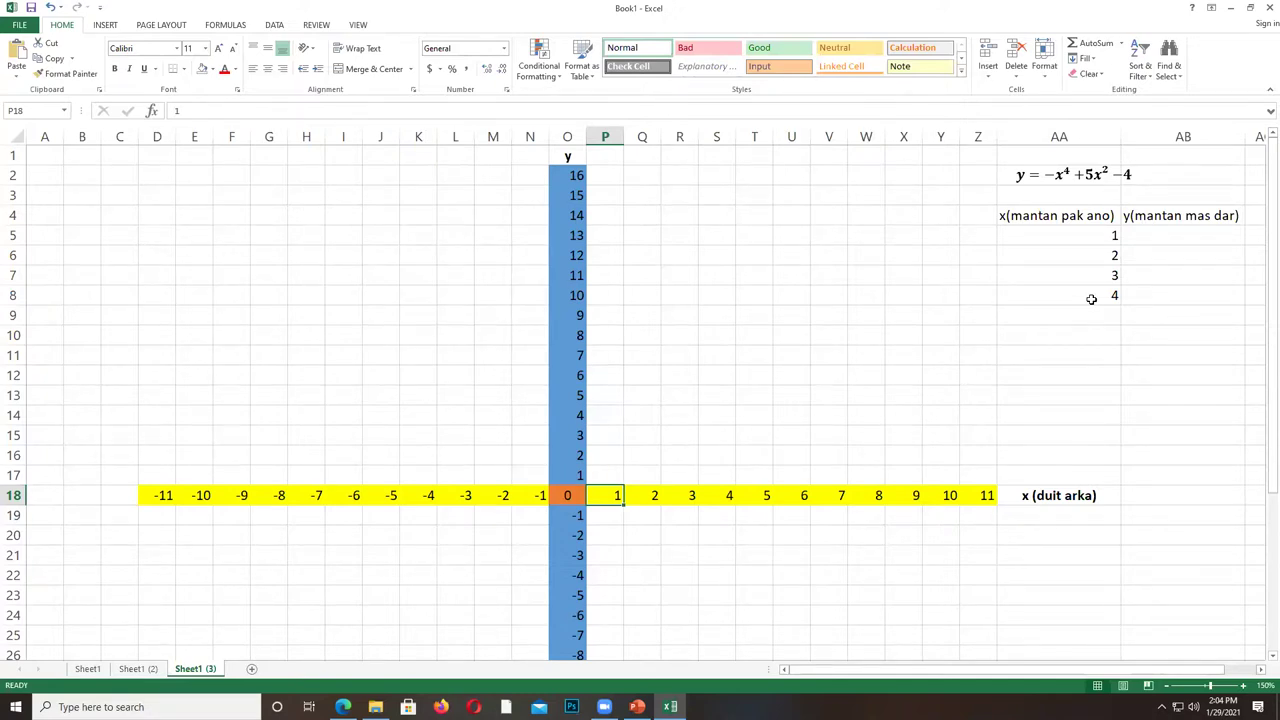
Enter the exponents 4 in X5 and 2 in X6, beside the x-y table.
left_click(908, 229)
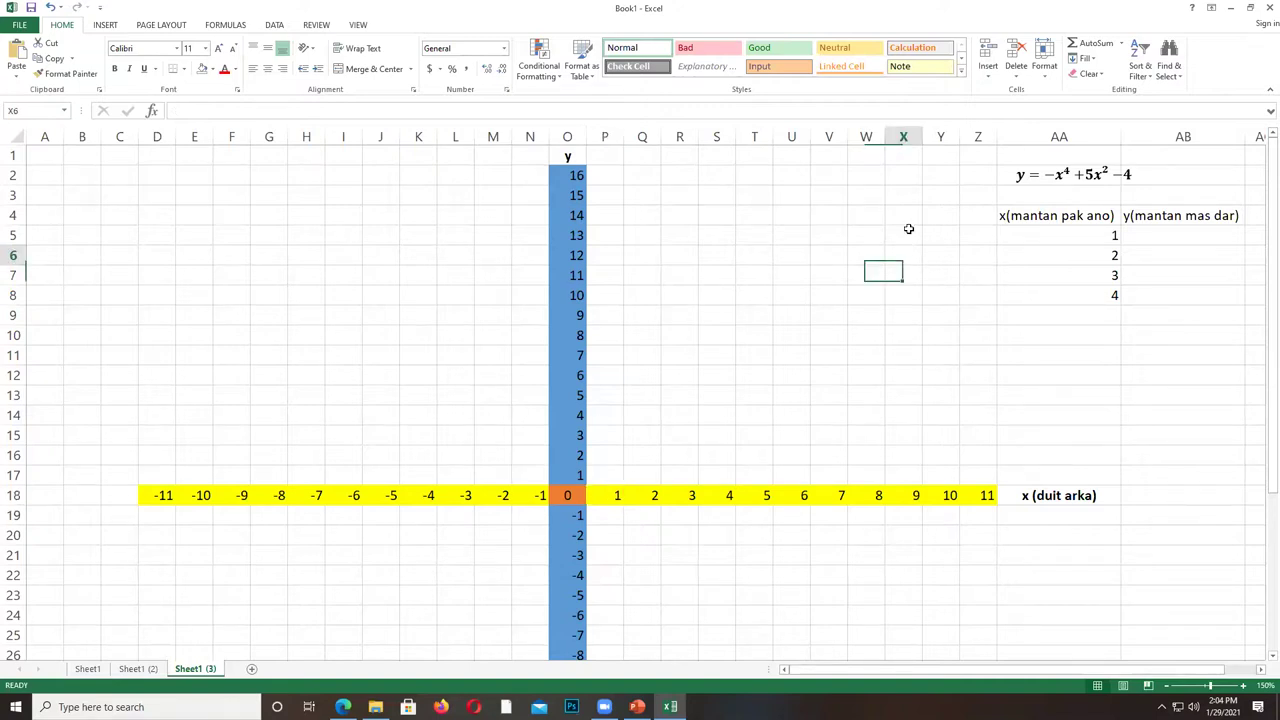
key("Left")
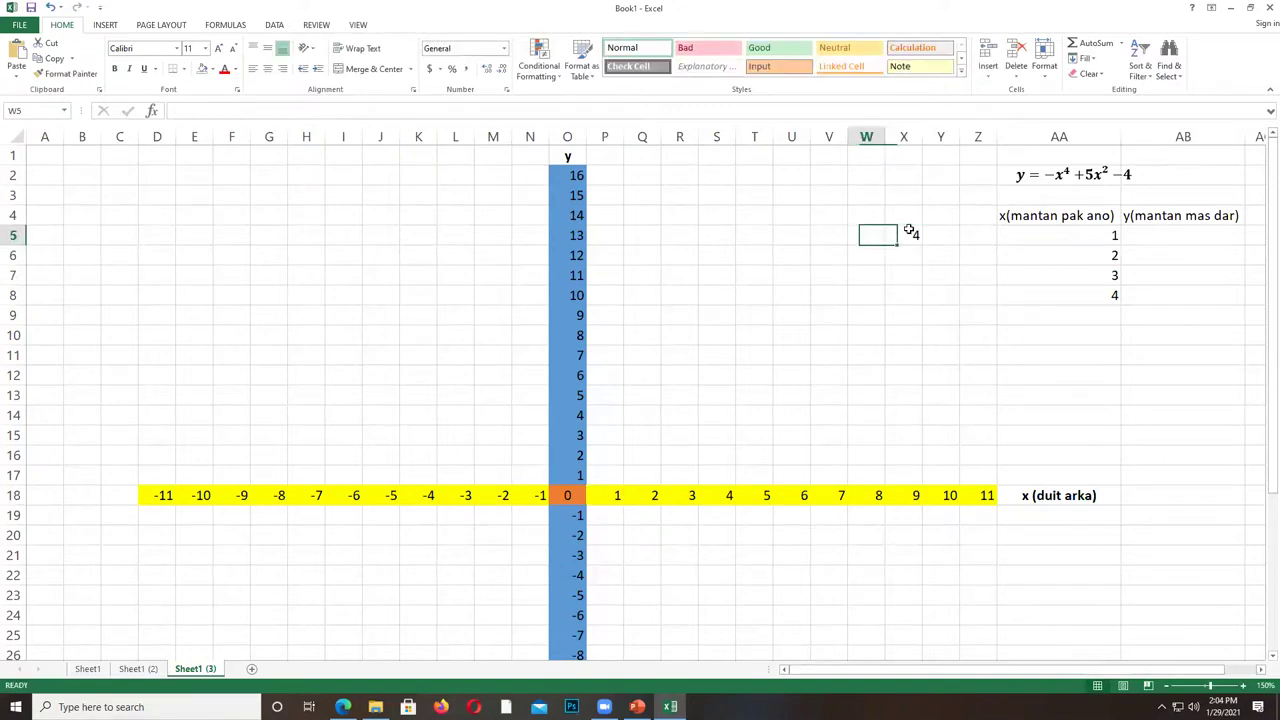
key("Down")
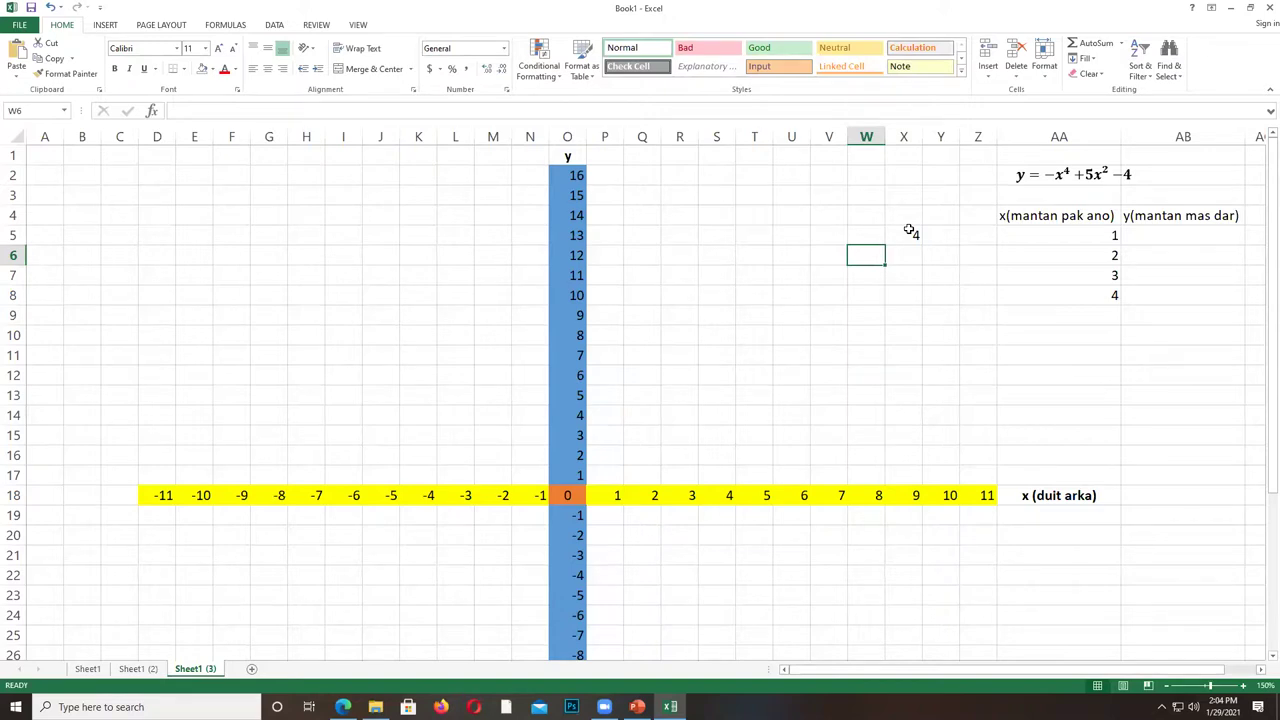
key("Right")
type("2")
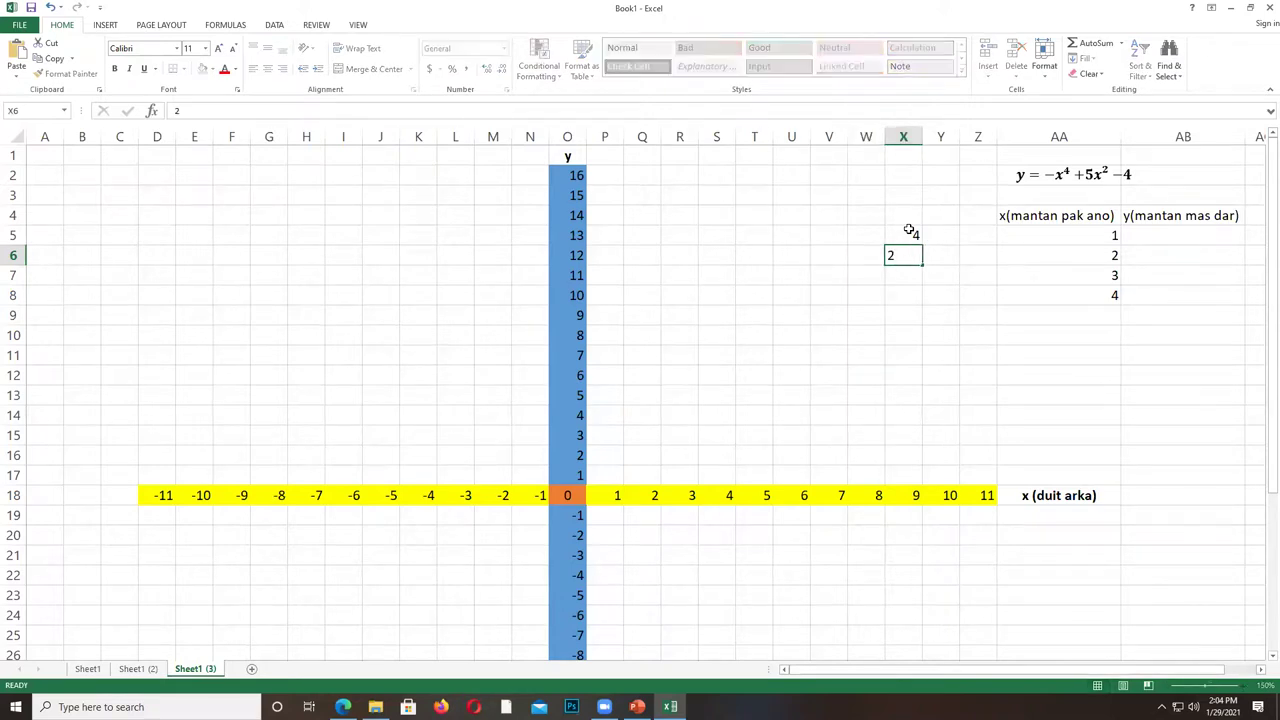
Enter the product "-1x-1 in Y6 as text, keeping a leading quotation mark so it is not read as a formula.
key("Right")
type("-1x-1")
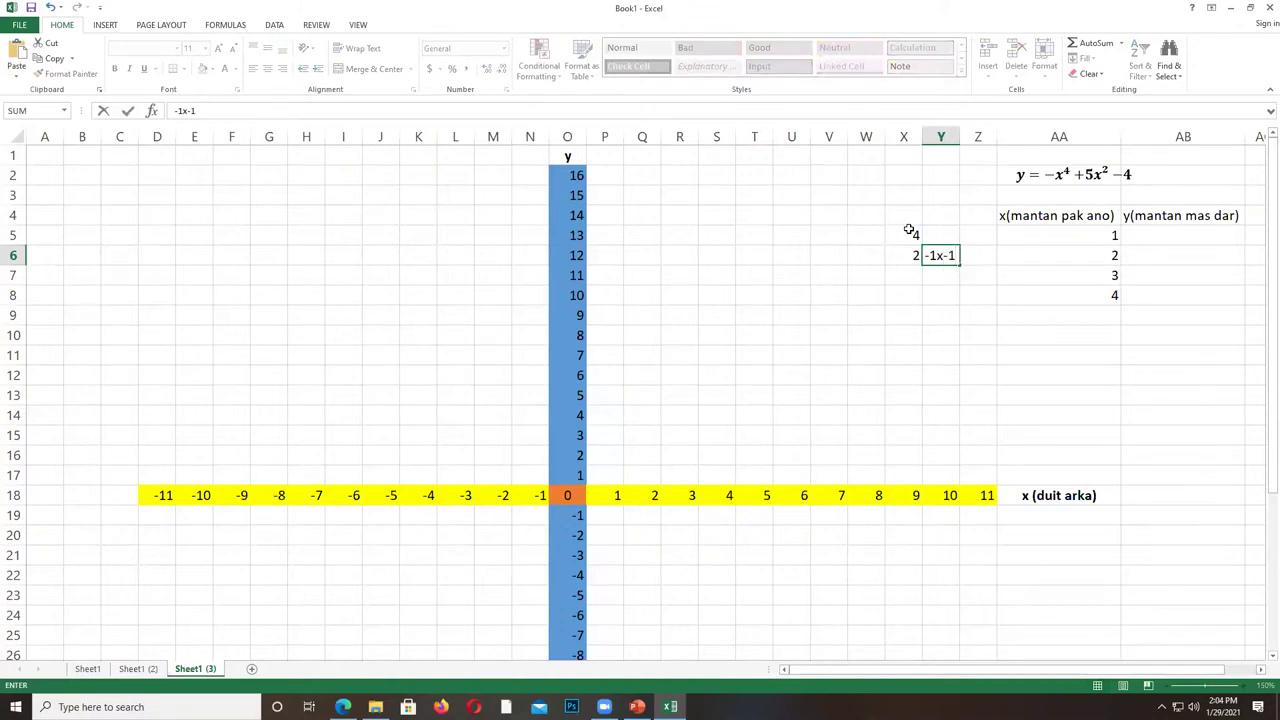
key("Return")
key("Escape")
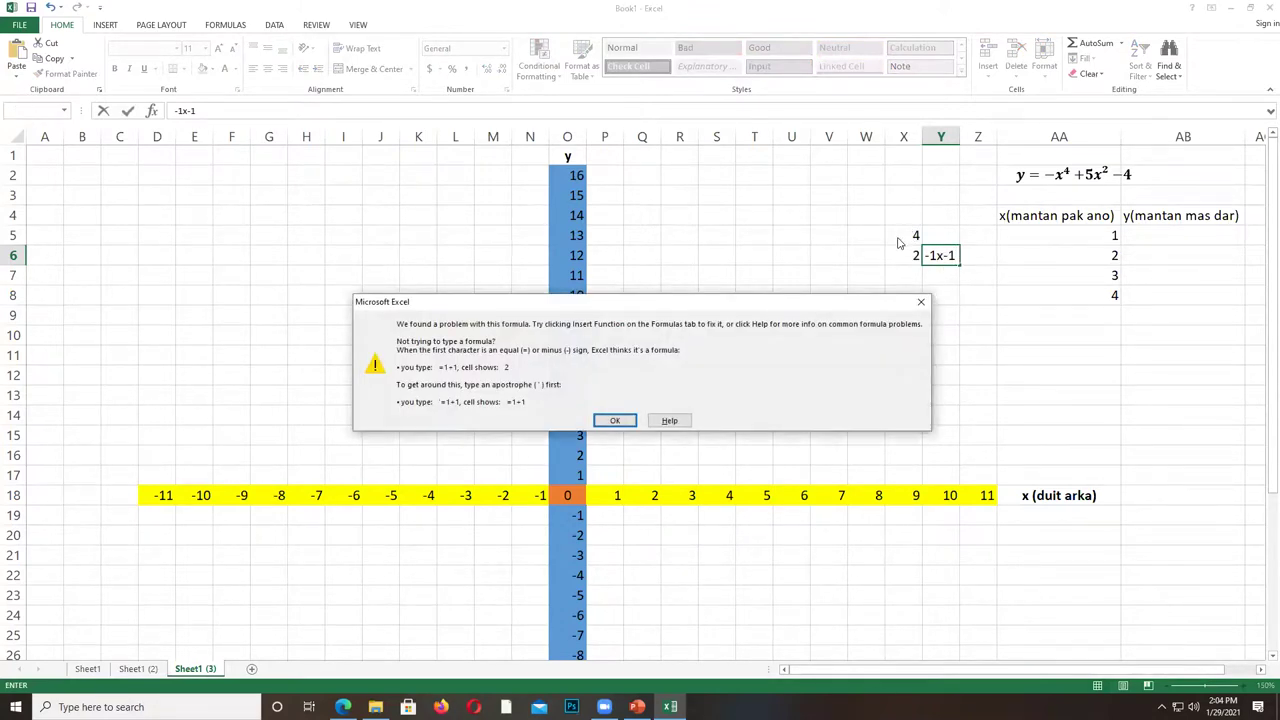
key("Return")
type("=")
key("Down")
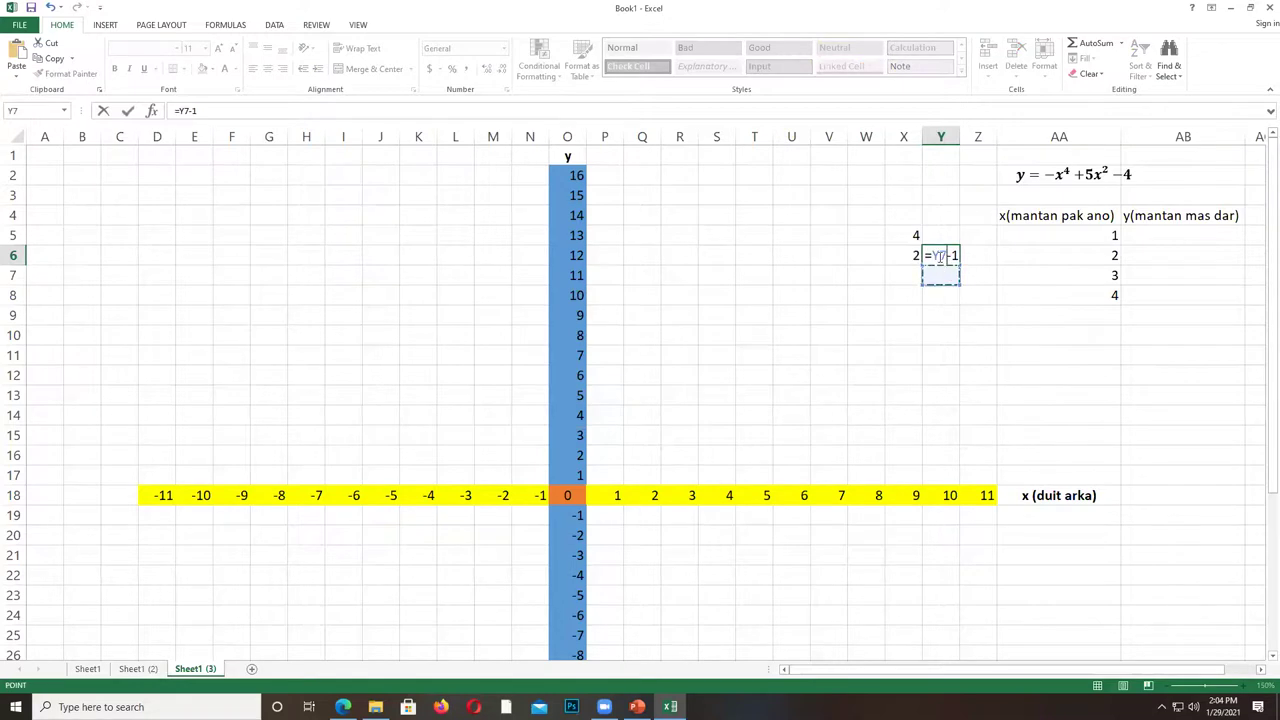
key("BackSpace")
key("BackSpace")
key("BackSpace")
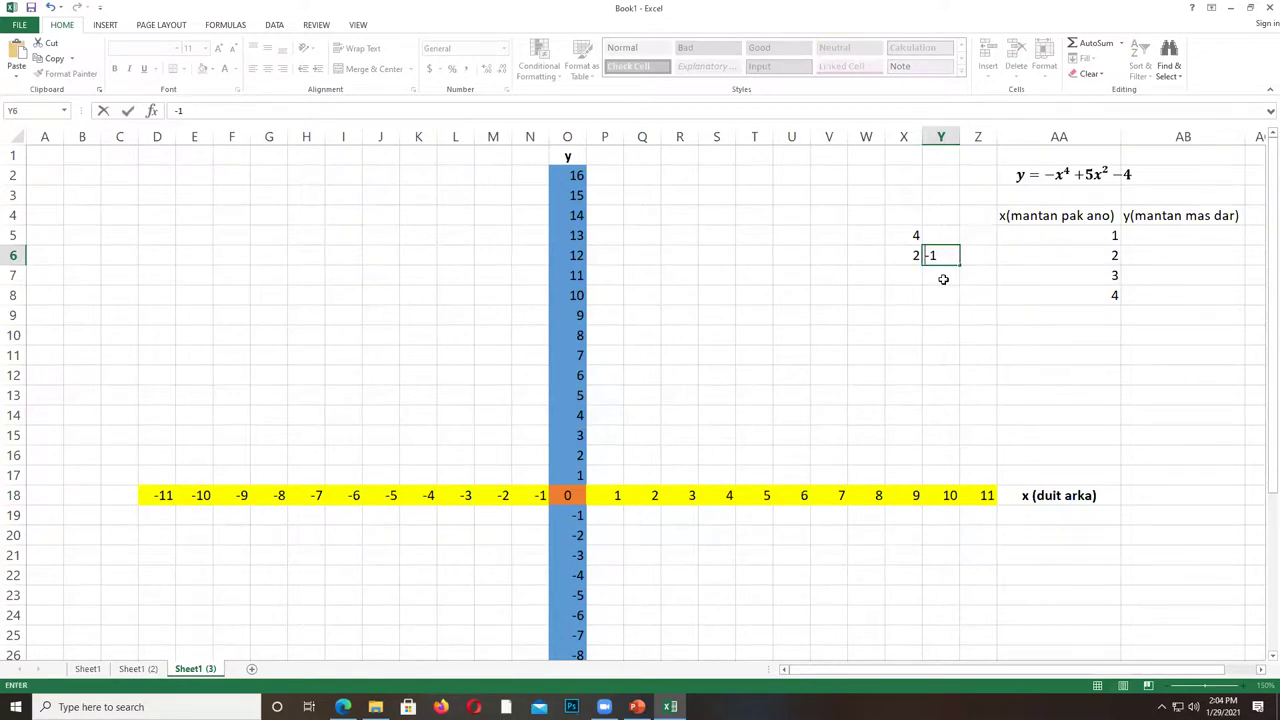
type("\"-1x")
key("Tab")
key("Tab")
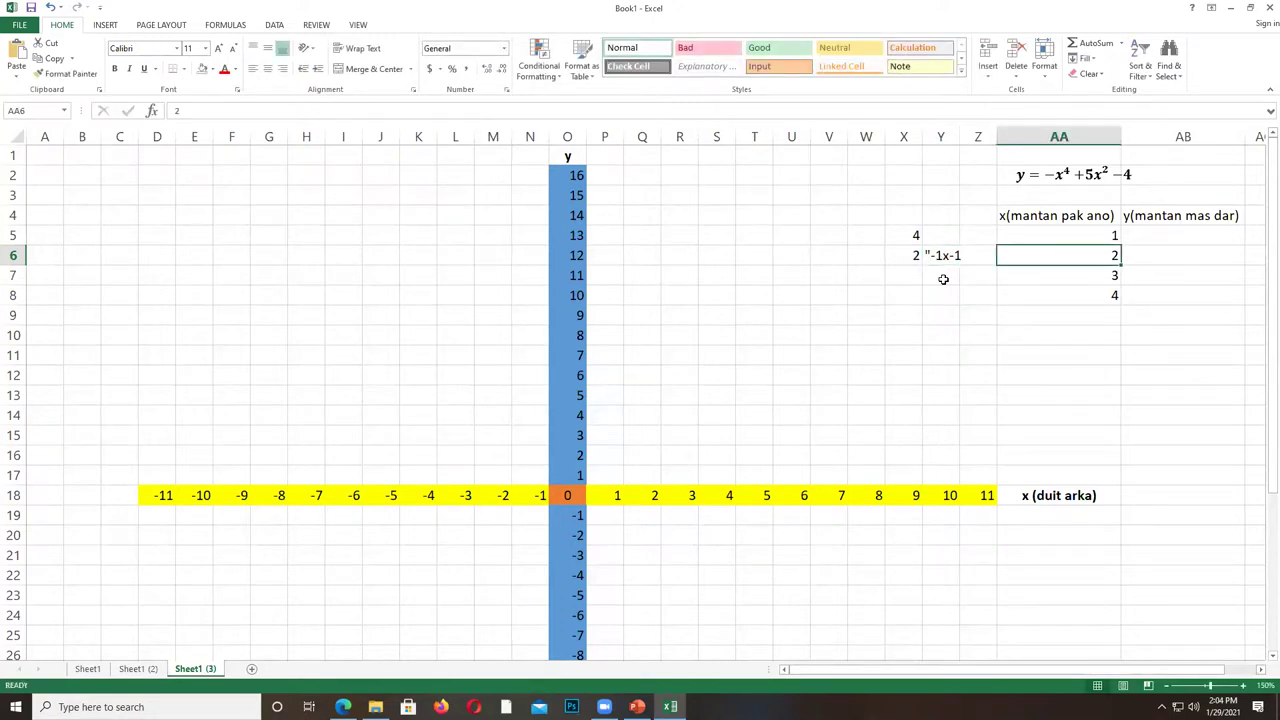
Enter the exponent 3 in X7, below the 2.
left_click(904, 271)
type("3")
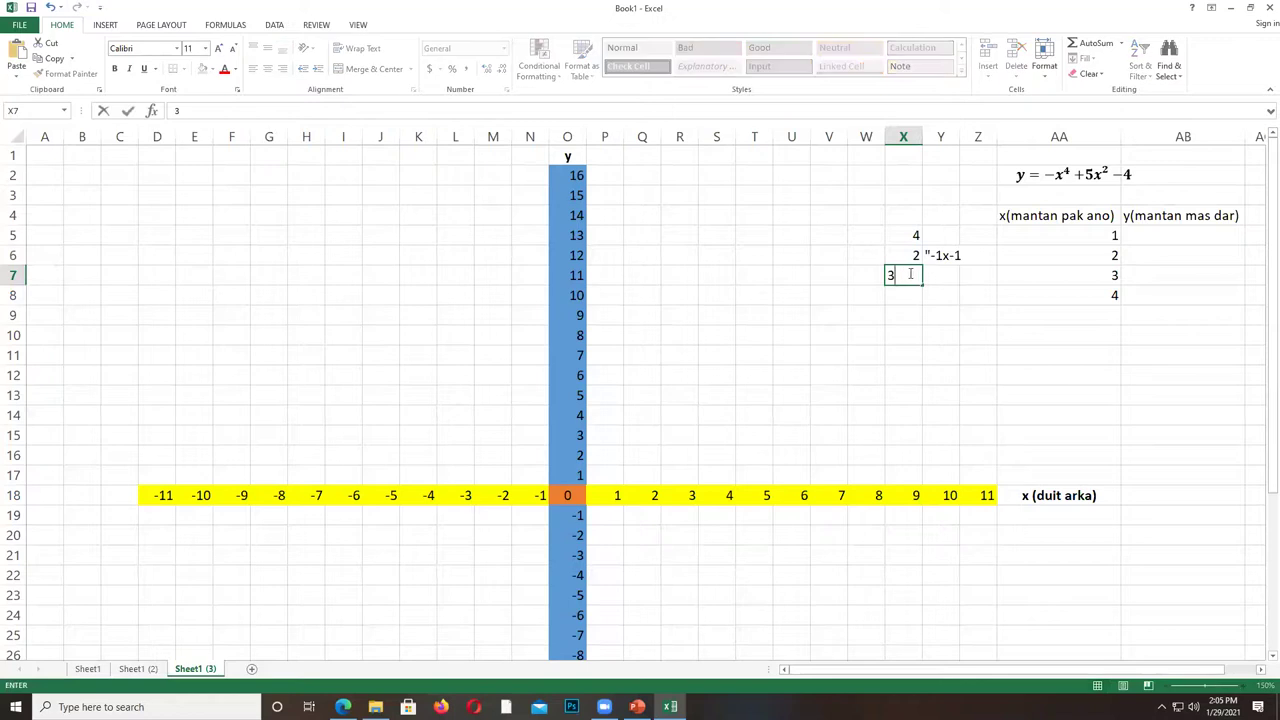
left_click(978, 254)
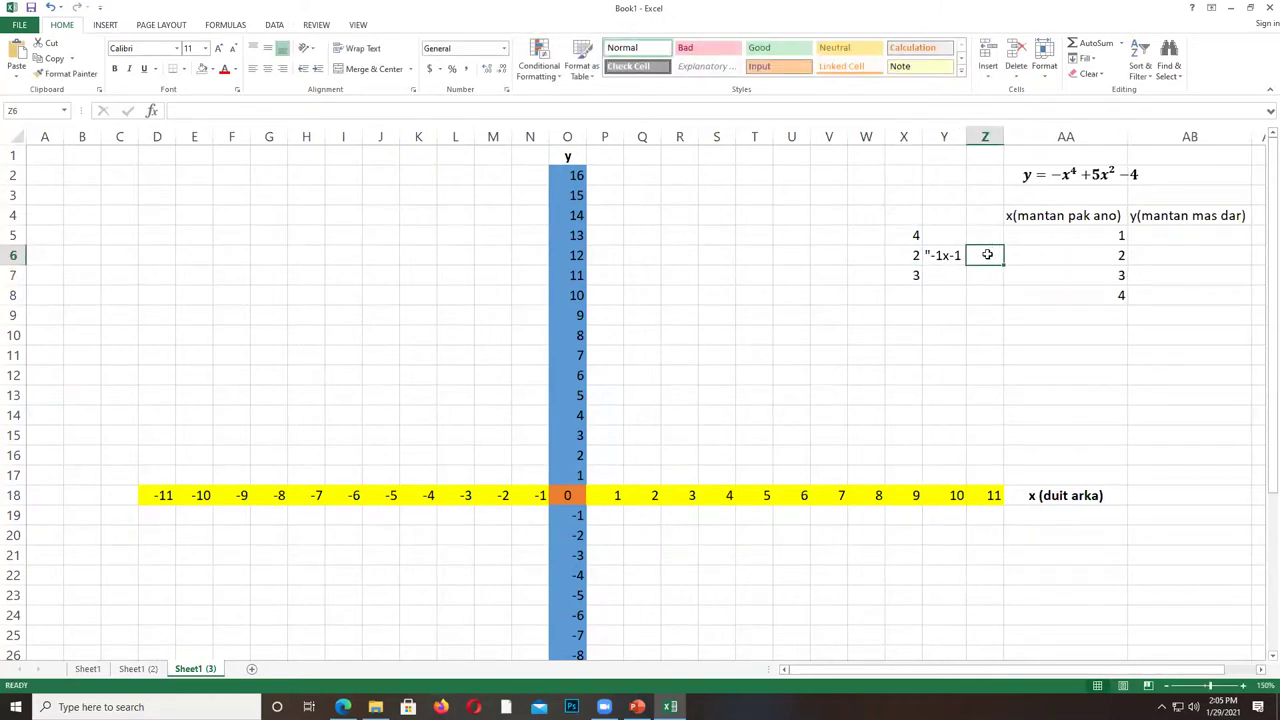
left_click(943, 275)
Copy the exponent notes in X5:Y7 and paste them at AD2, beyond the x-y table.
left_click_drag(908, 234, 950, 278)
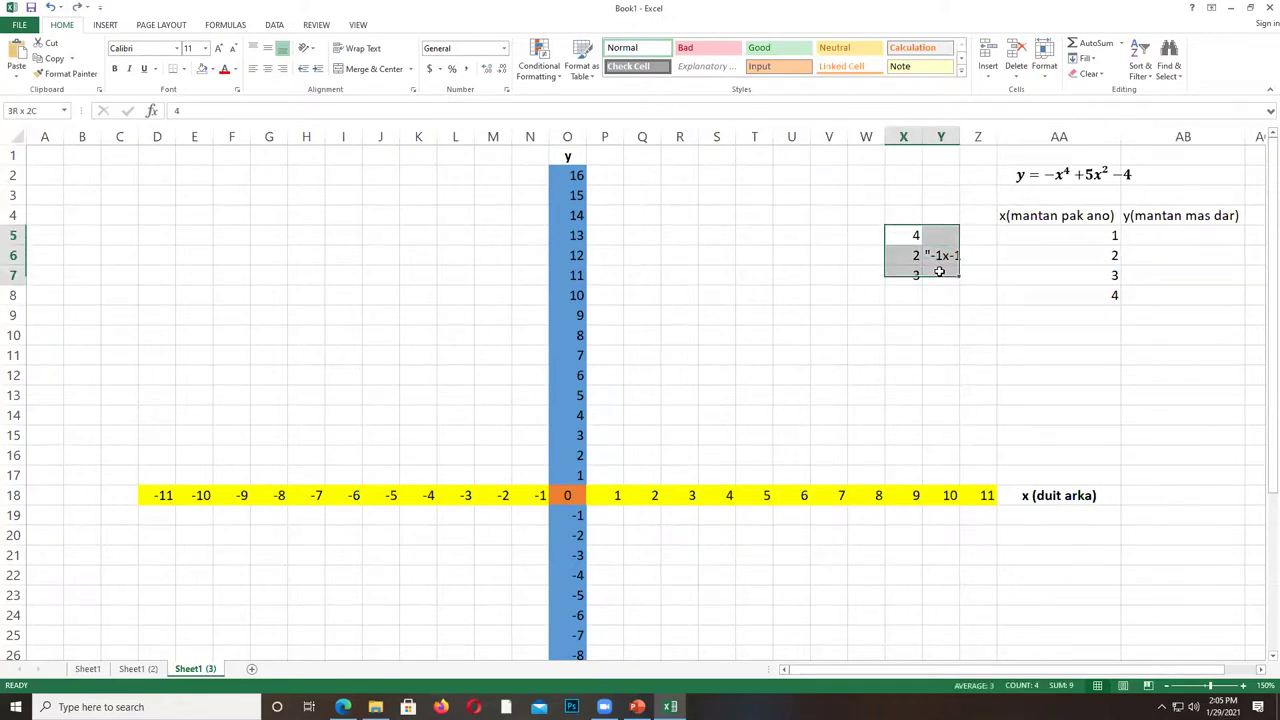
key("ctrl+c")
left_click(1124, 318)
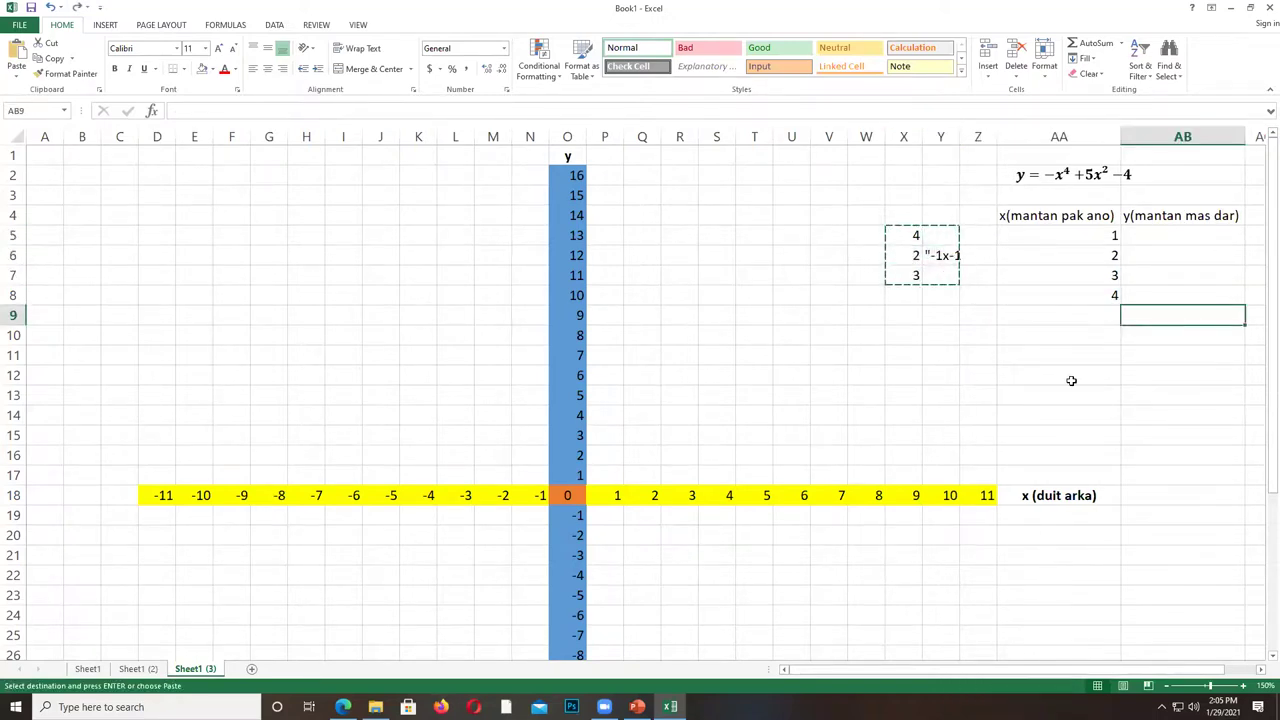
left_click(1261, 669)
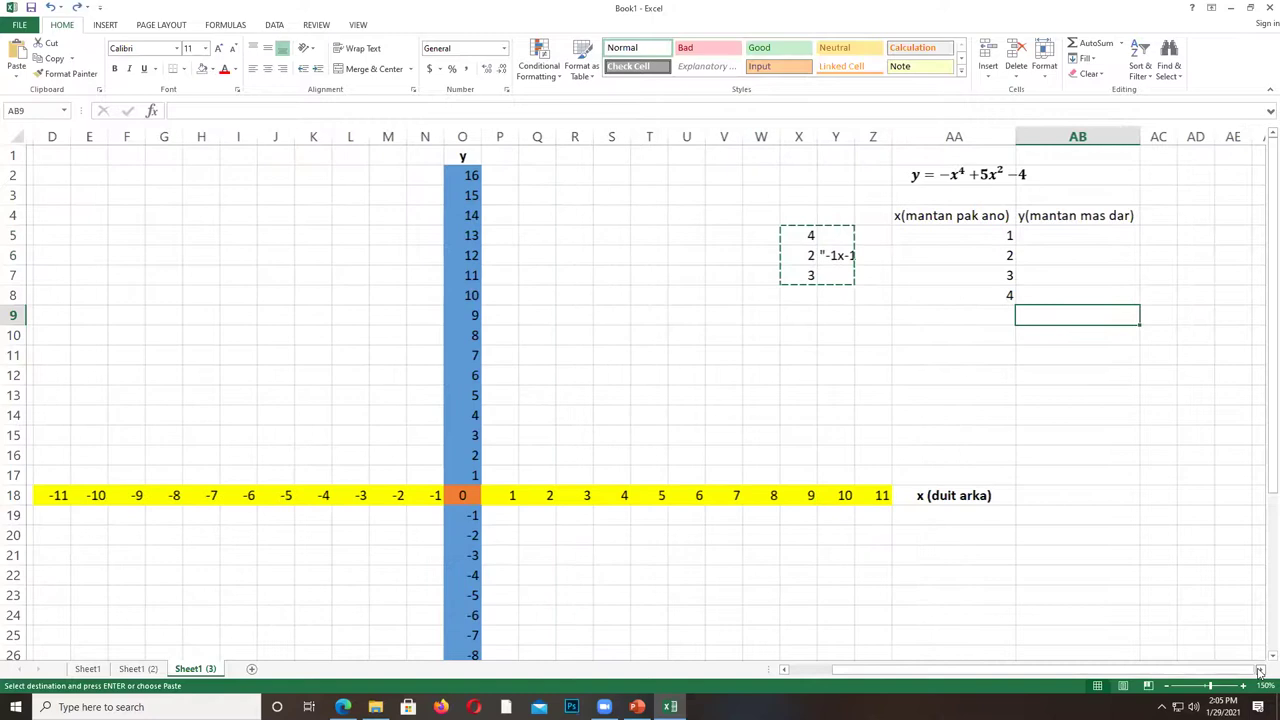
left_click(1112, 180)
key("ctrl+v")
left_click(1139, 270)
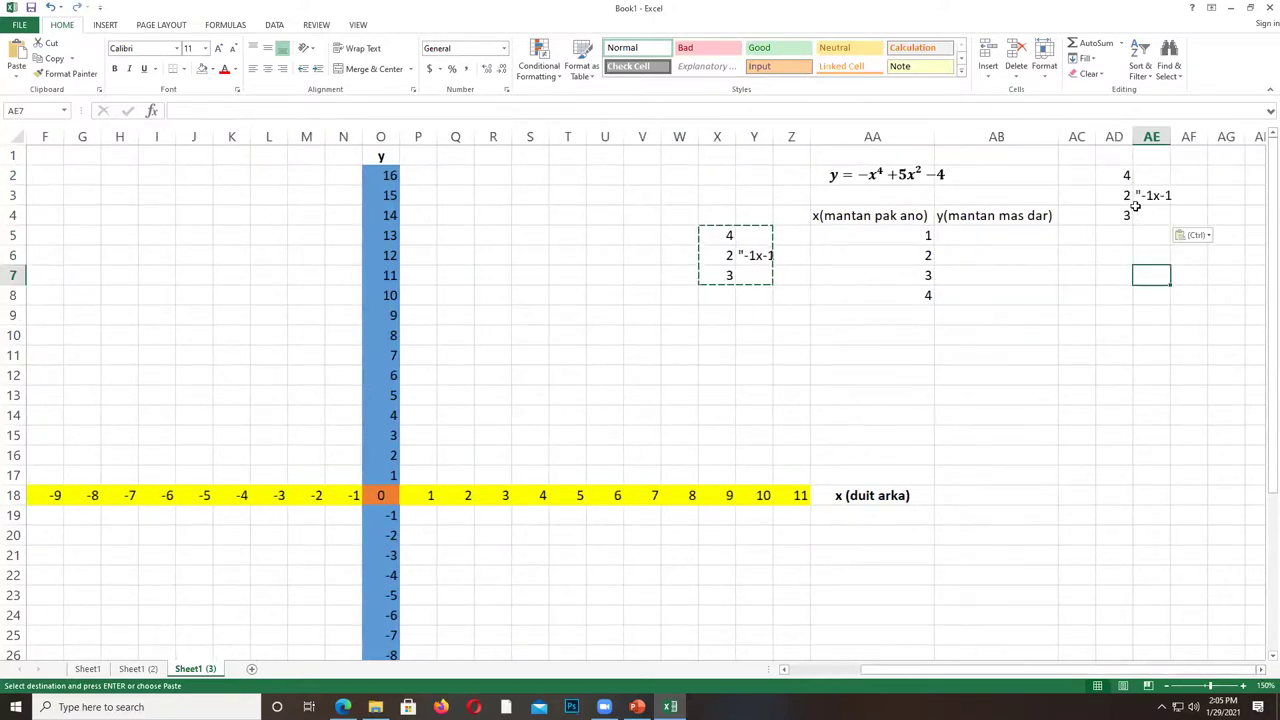
Fit column AE's width to its text and enter the result 1 in AF3.
double_click(1150, 195)
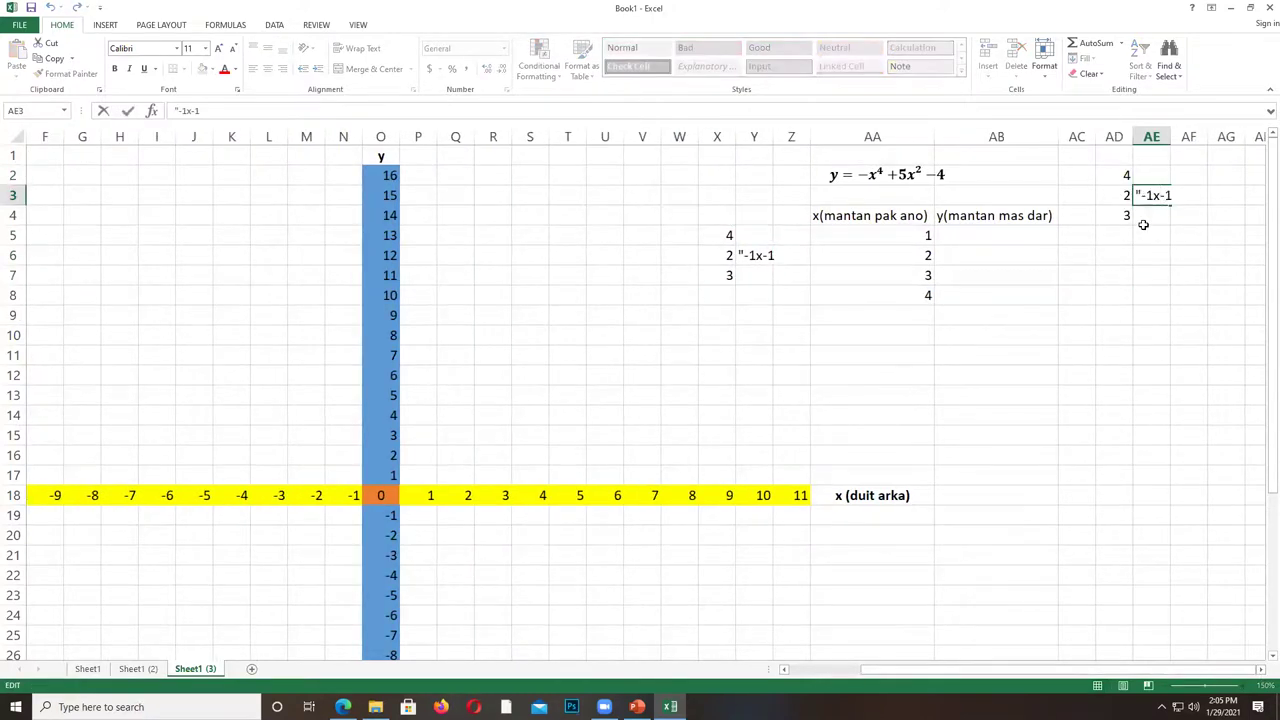
left_click(1146, 215)
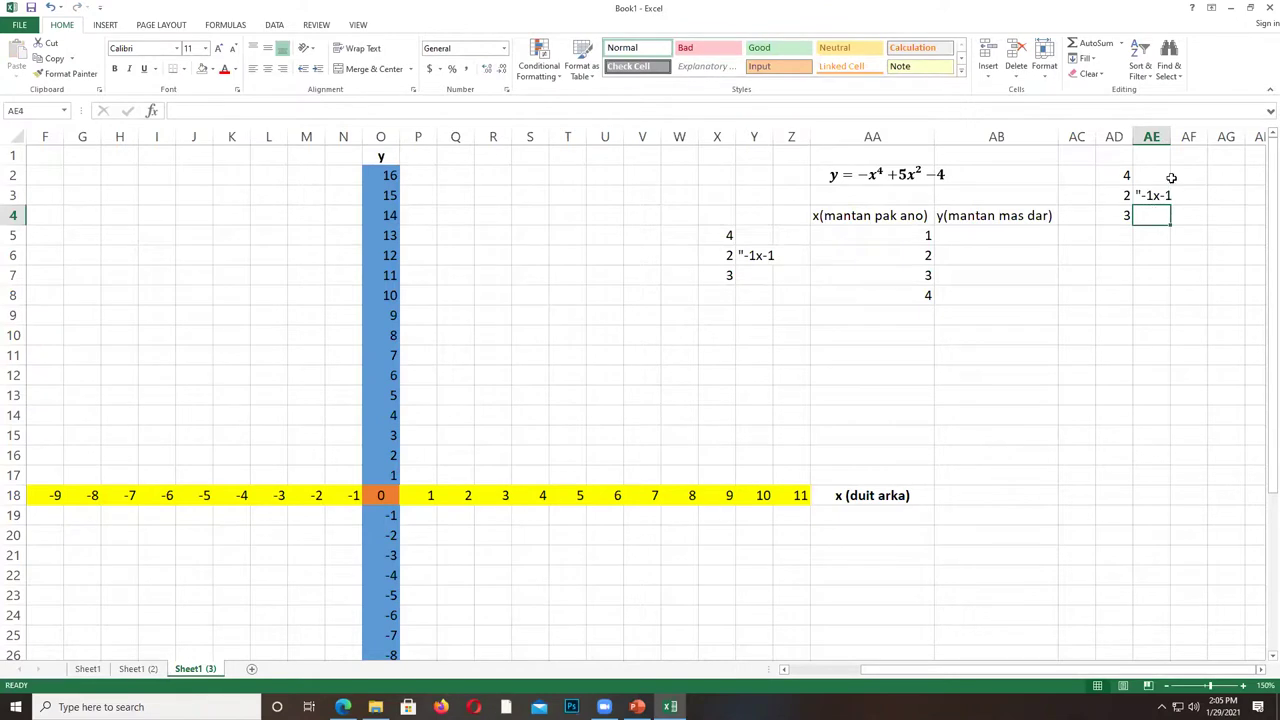
double_click(1171, 136)
left_click(1196, 197)
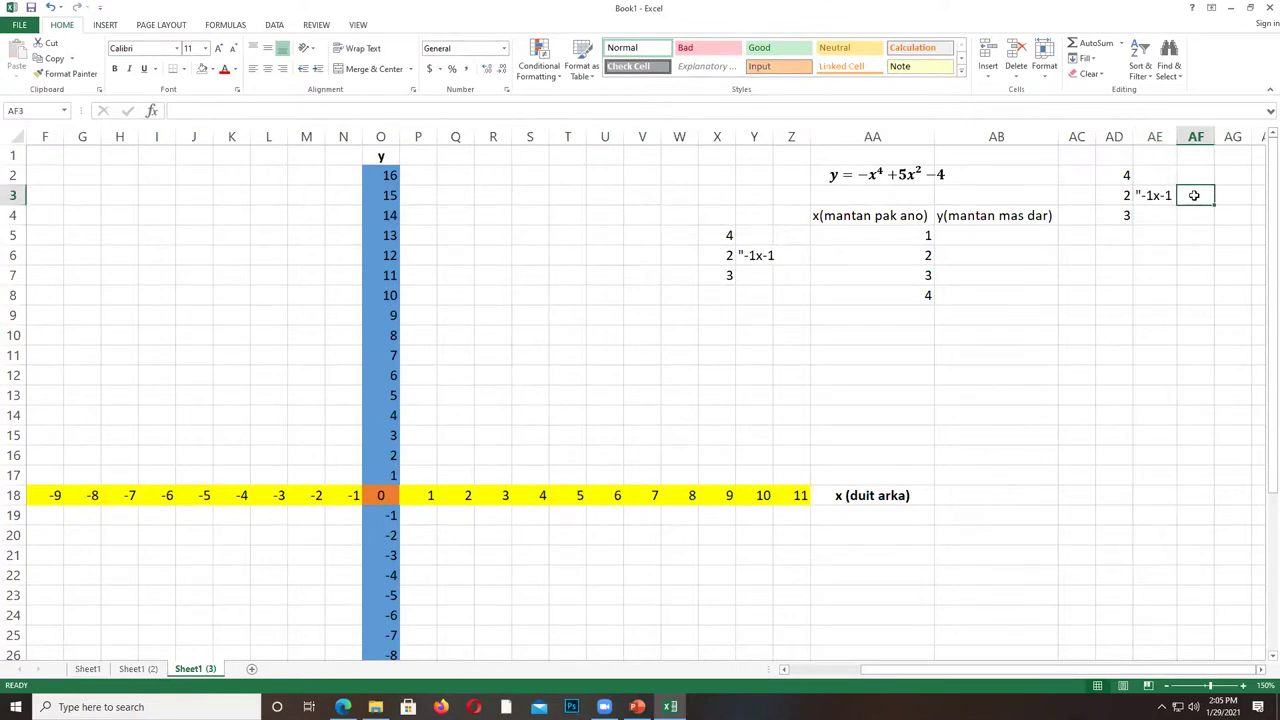
type("1")
key("Return")
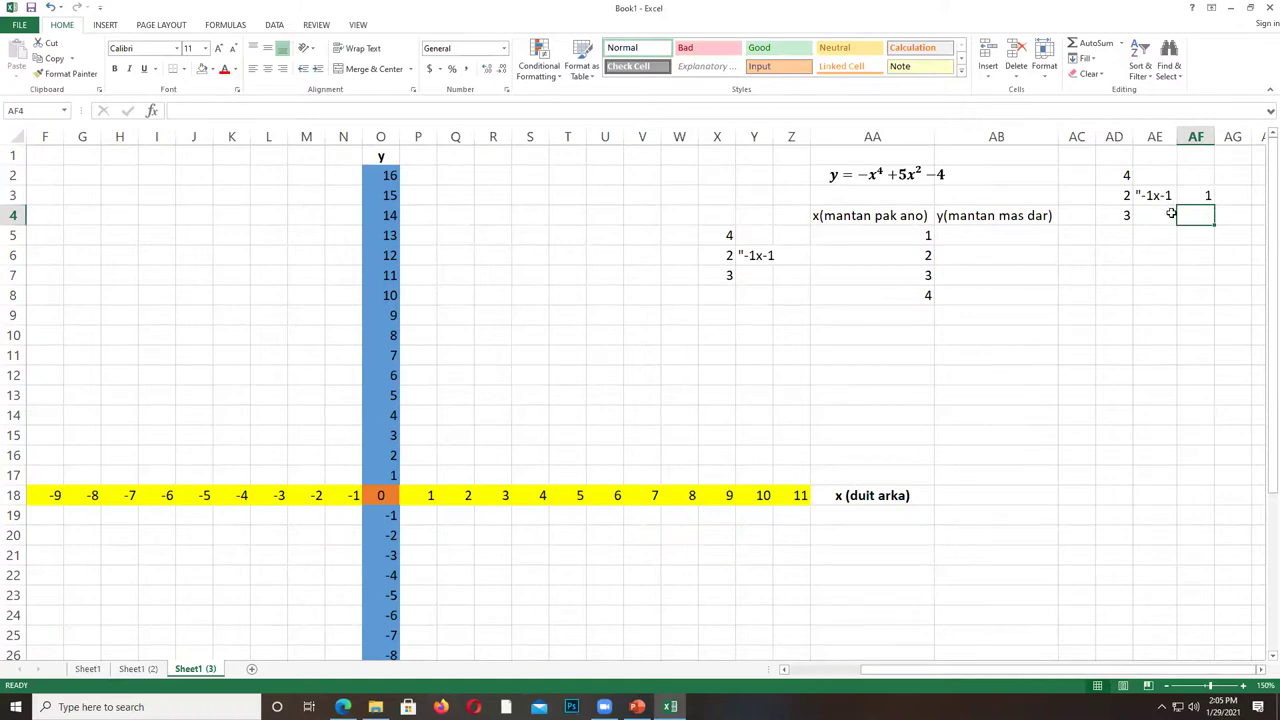
Enter the product -1.-1.-1 as text in AE4 and fit column AE's width to it.
left_click(1171, 214)
type("-1")
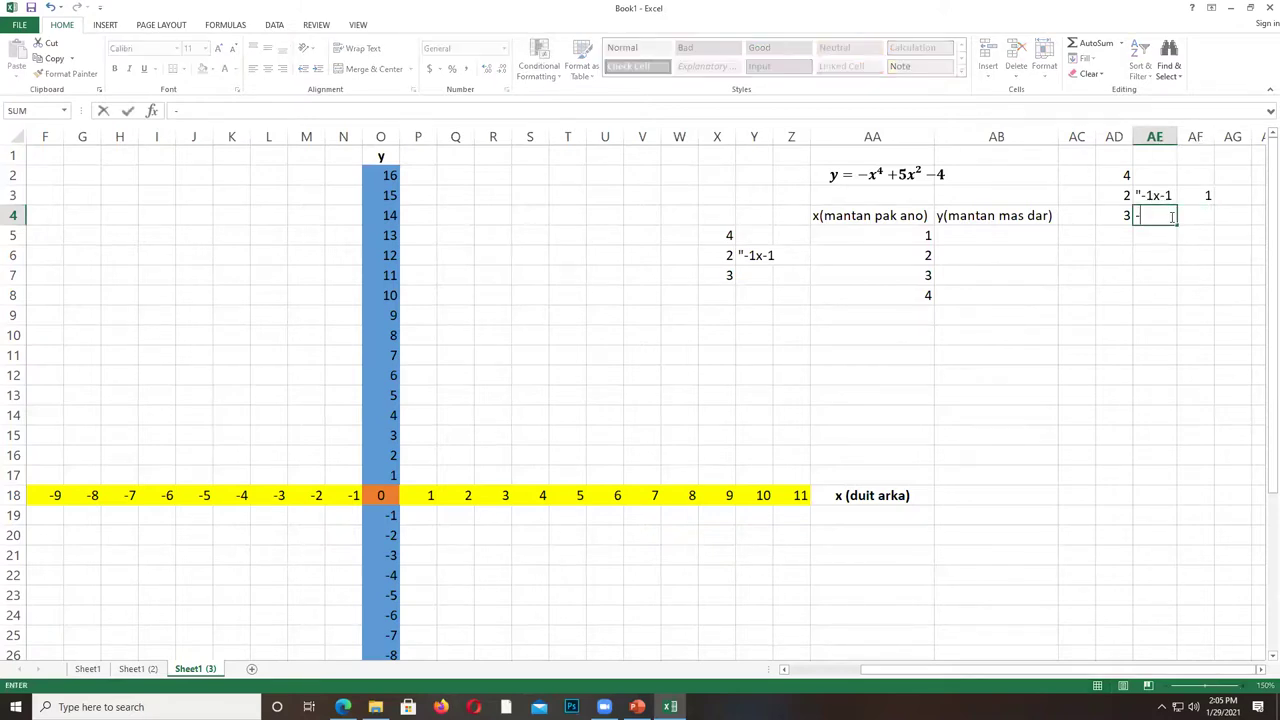
key("BackSpace")
key("BackSpace")
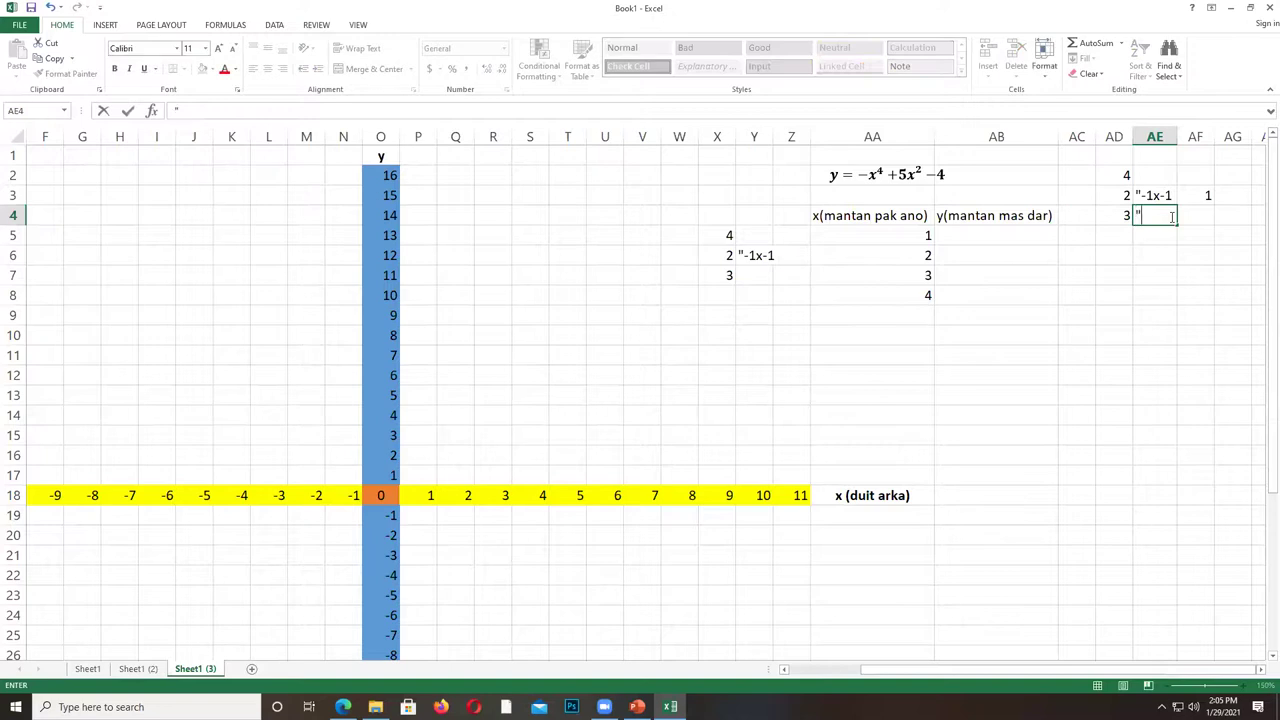
key("BackSpace")
type("'-1.-1.-1")
left_click(1172, 137)
Enter the result -1 in AF4 for the exponent 3 row.
left_click(1203, 250)
left_click(1207, 222)
type("1")
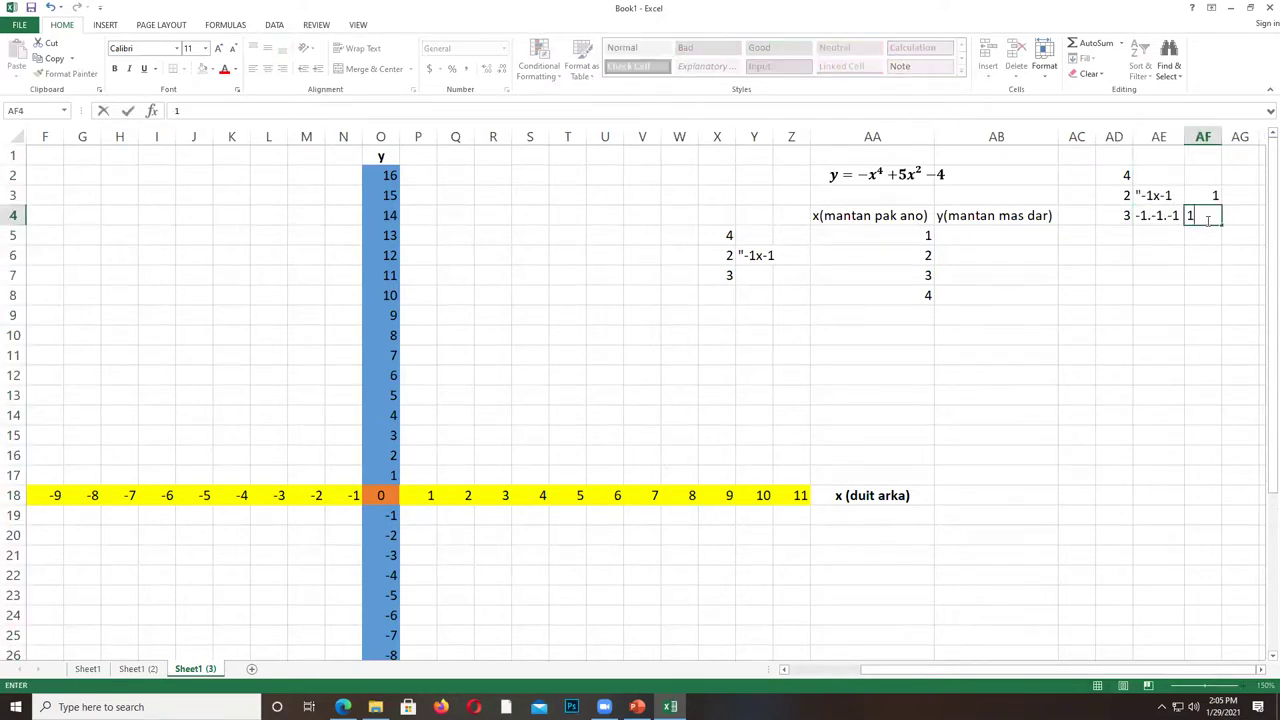
key("BackSpace")
type("-1")
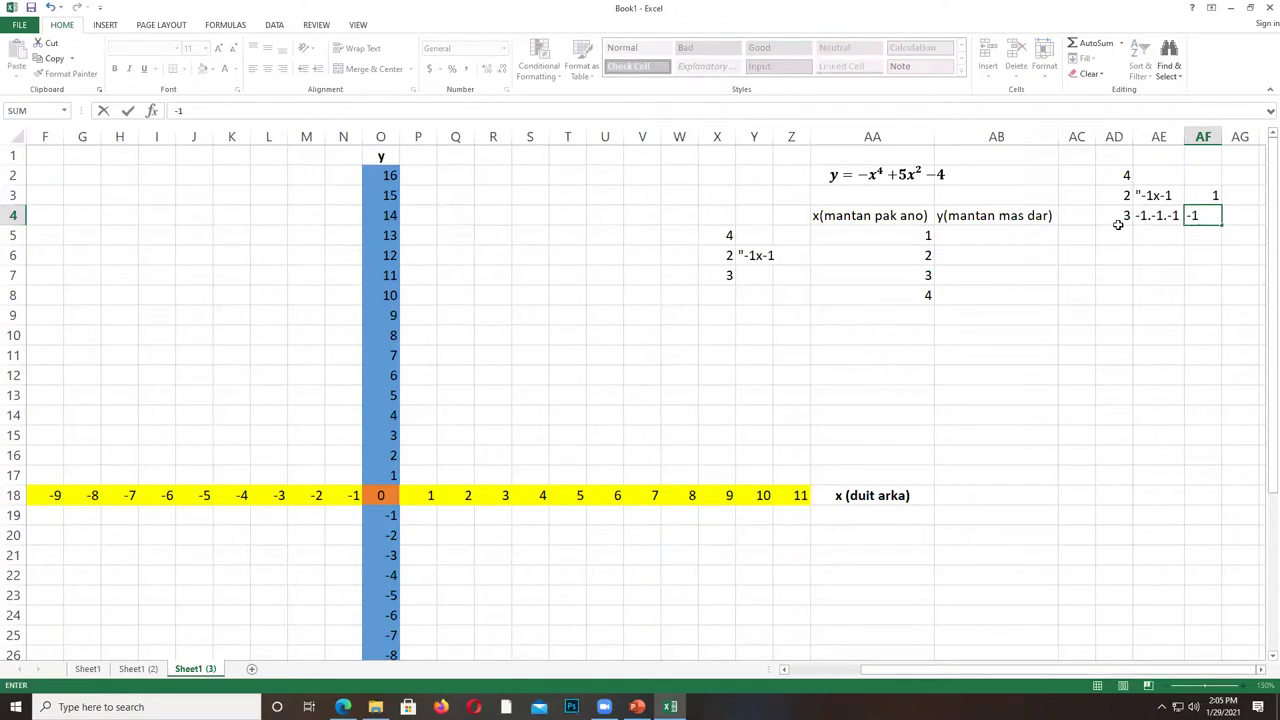
left_click(1120, 222)
Clear the 4 from AD2 and enter 4 in AD5 below the other exponents.
left_click(1125, 175)
key("Delete")
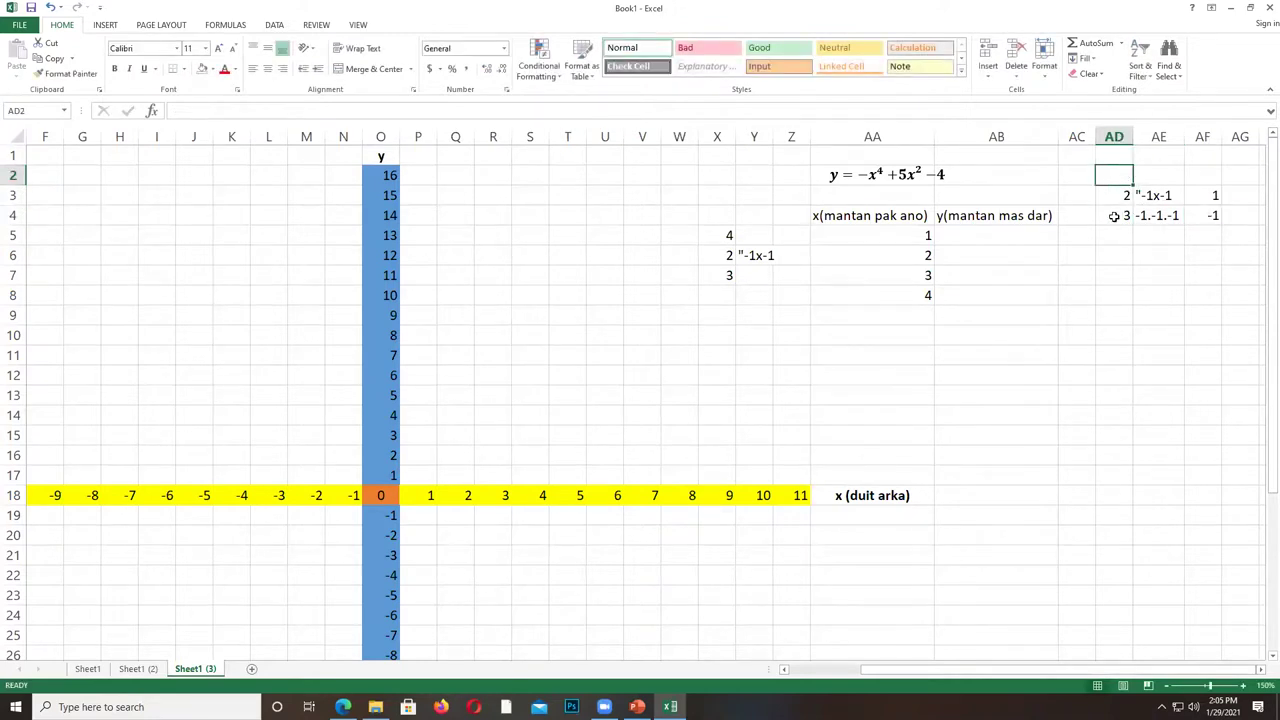
left_click(1123, 230)
type("4")
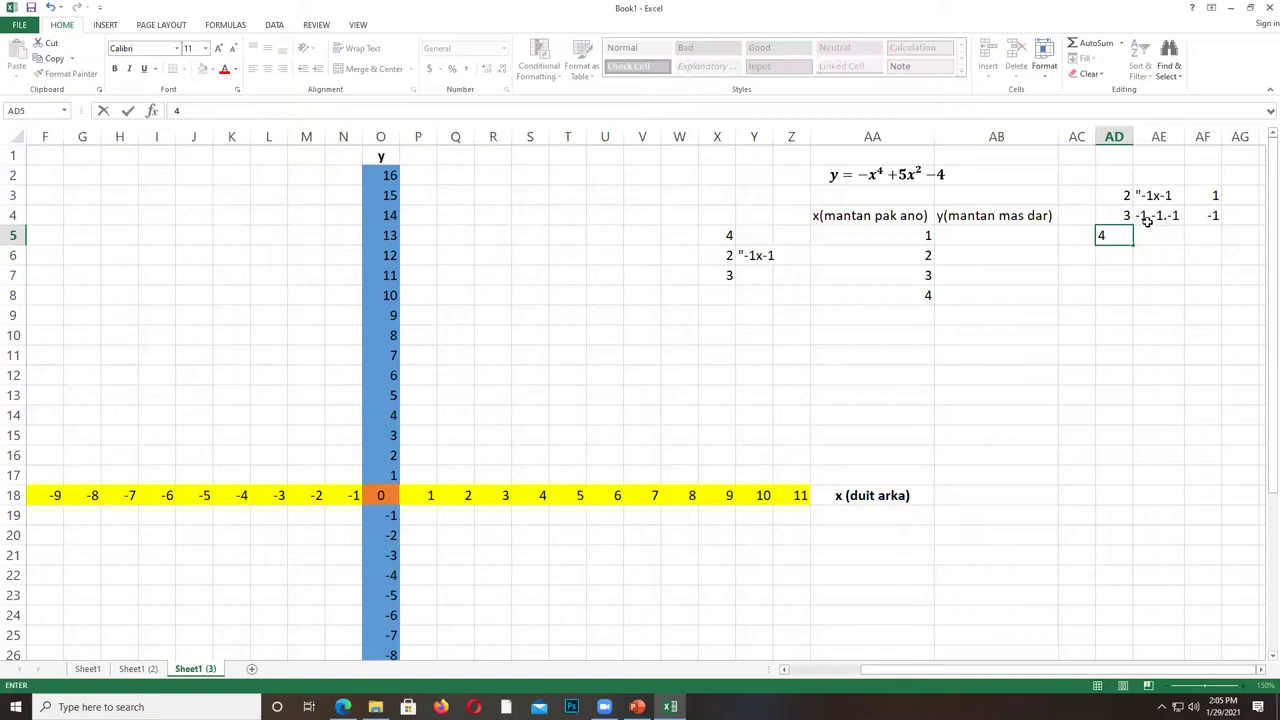
Enter the product -1.-1.-1.-1 as text in AE5 and fit column AE's width to it.
left_click(1166, 237)
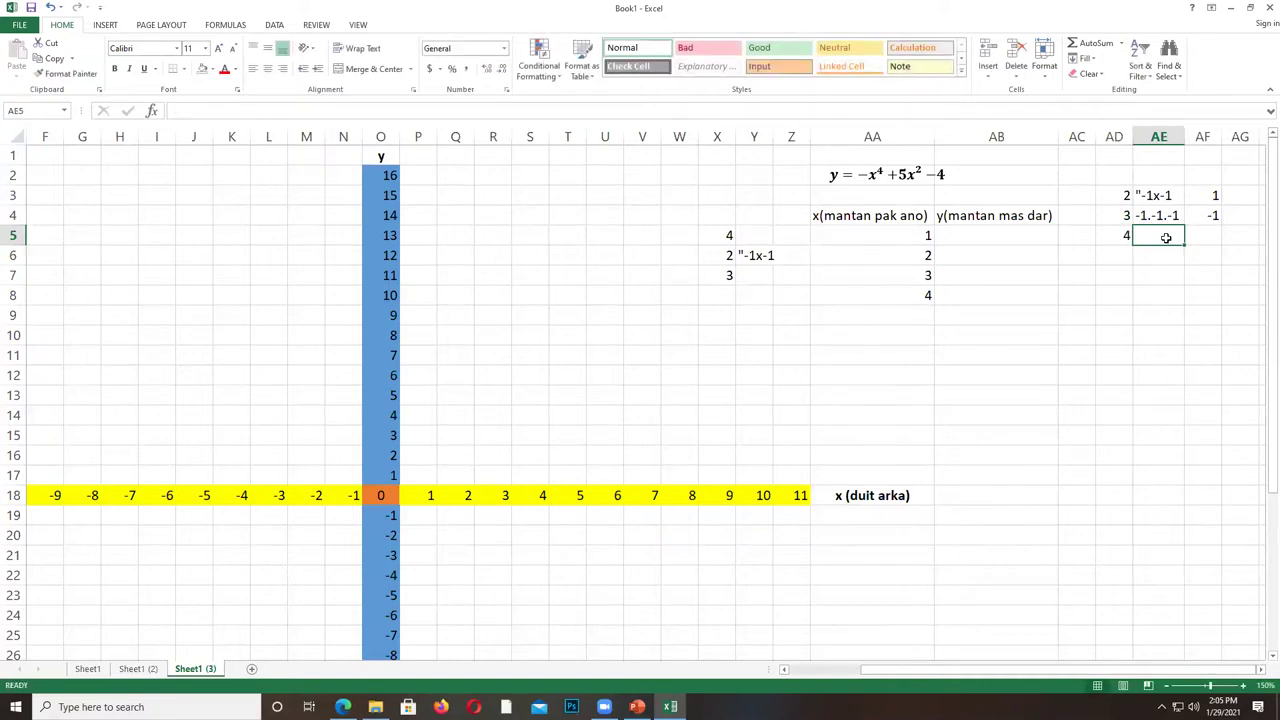
type("-1.-1.-1.-1")
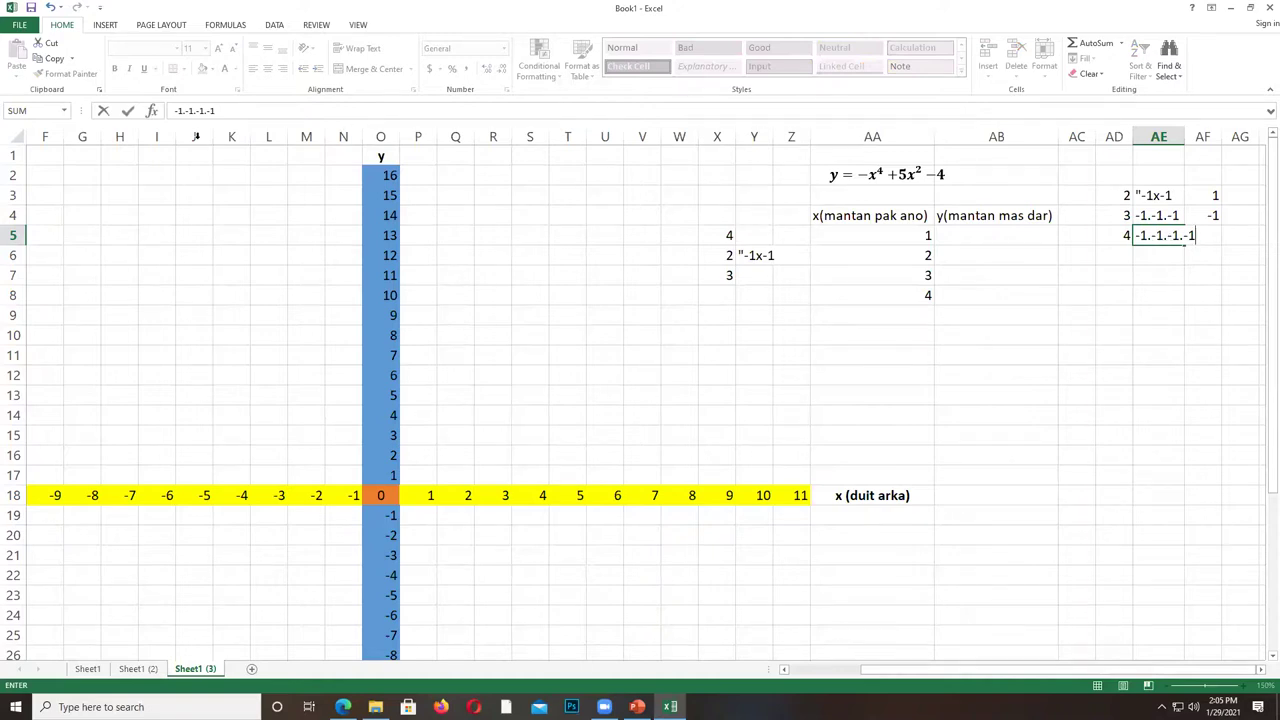
left_click(176, 111)
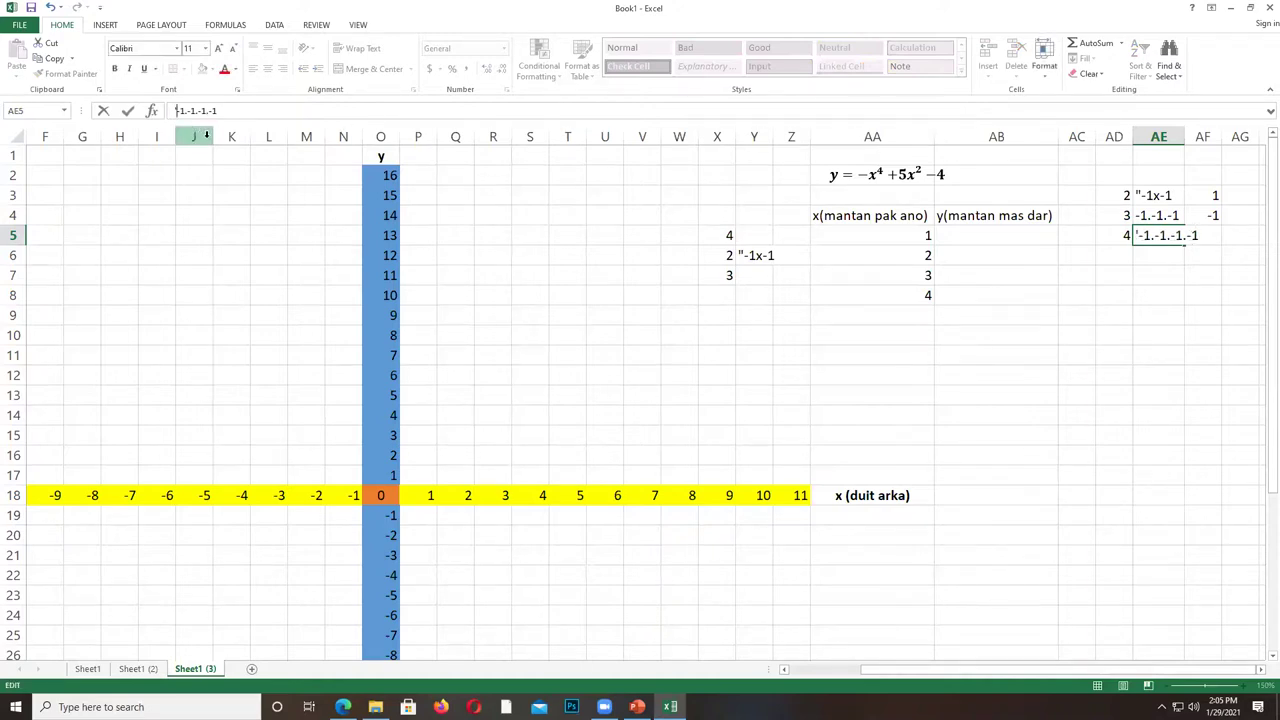
key("Return")
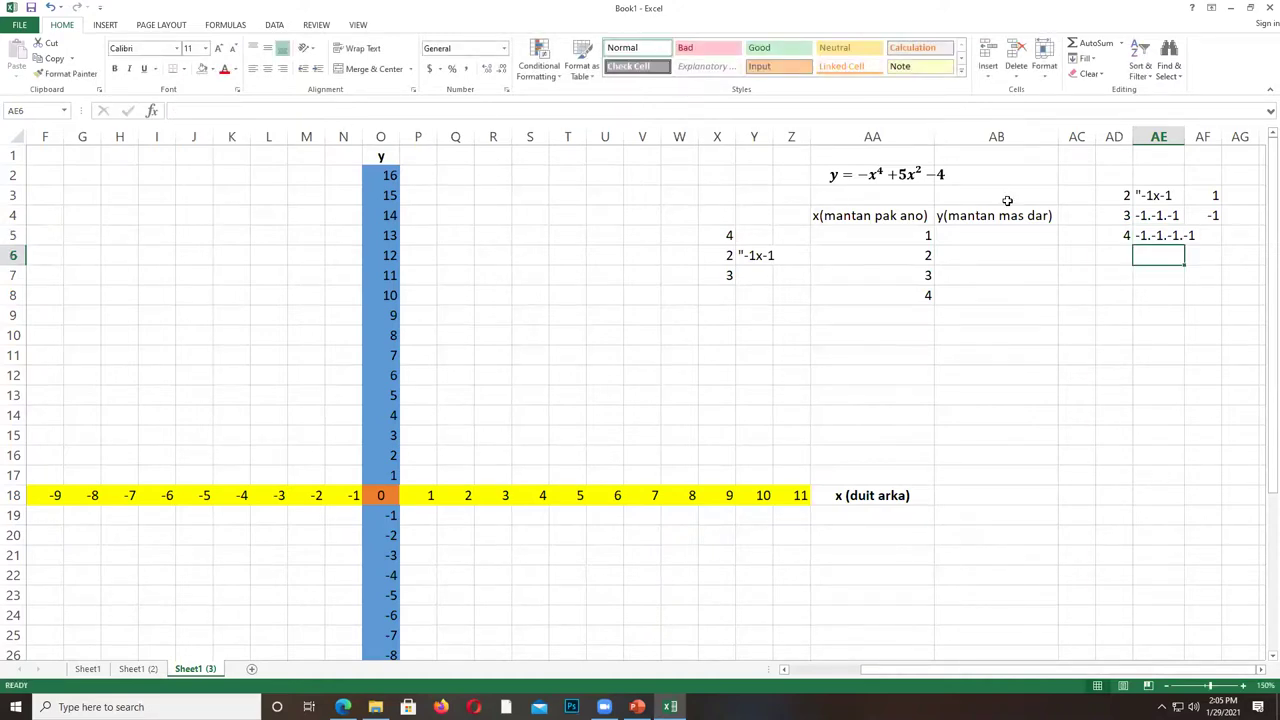
double_click(1184, 136)
Enter the result 1 in AF5 for the exponent 4 row.
left_click(1213, 235)
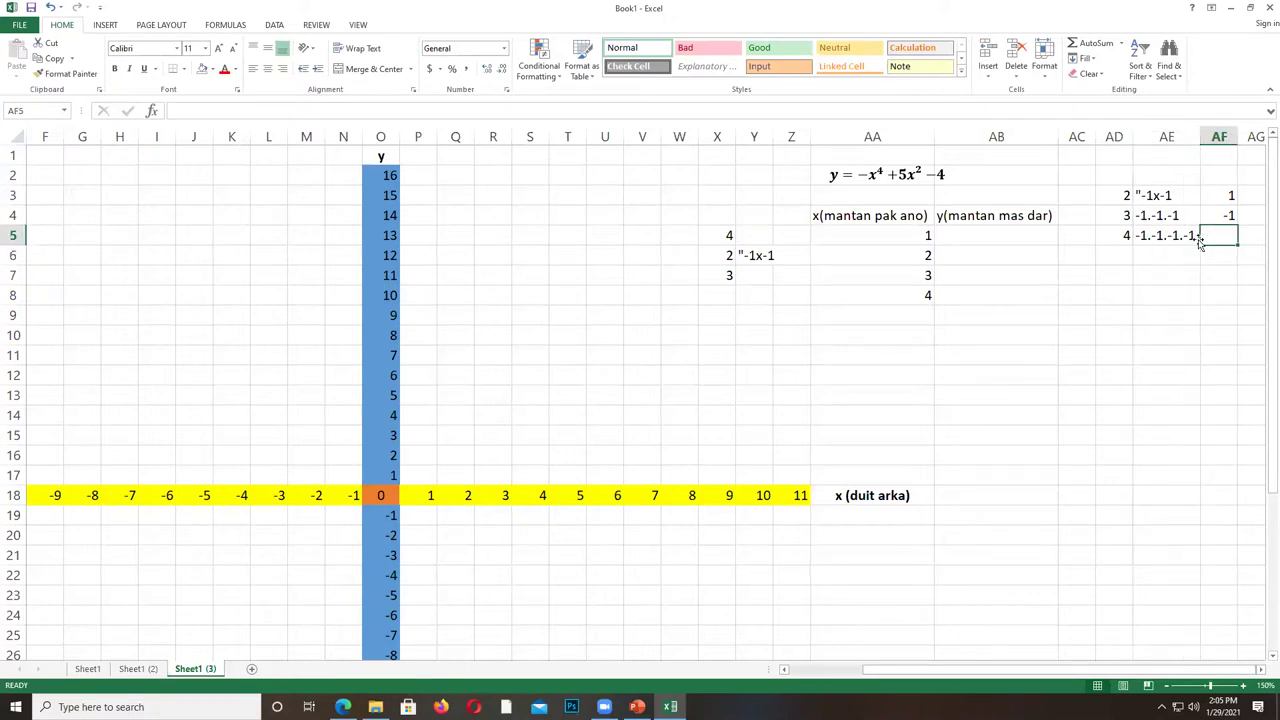
type("1")
left_click(1131, 378)
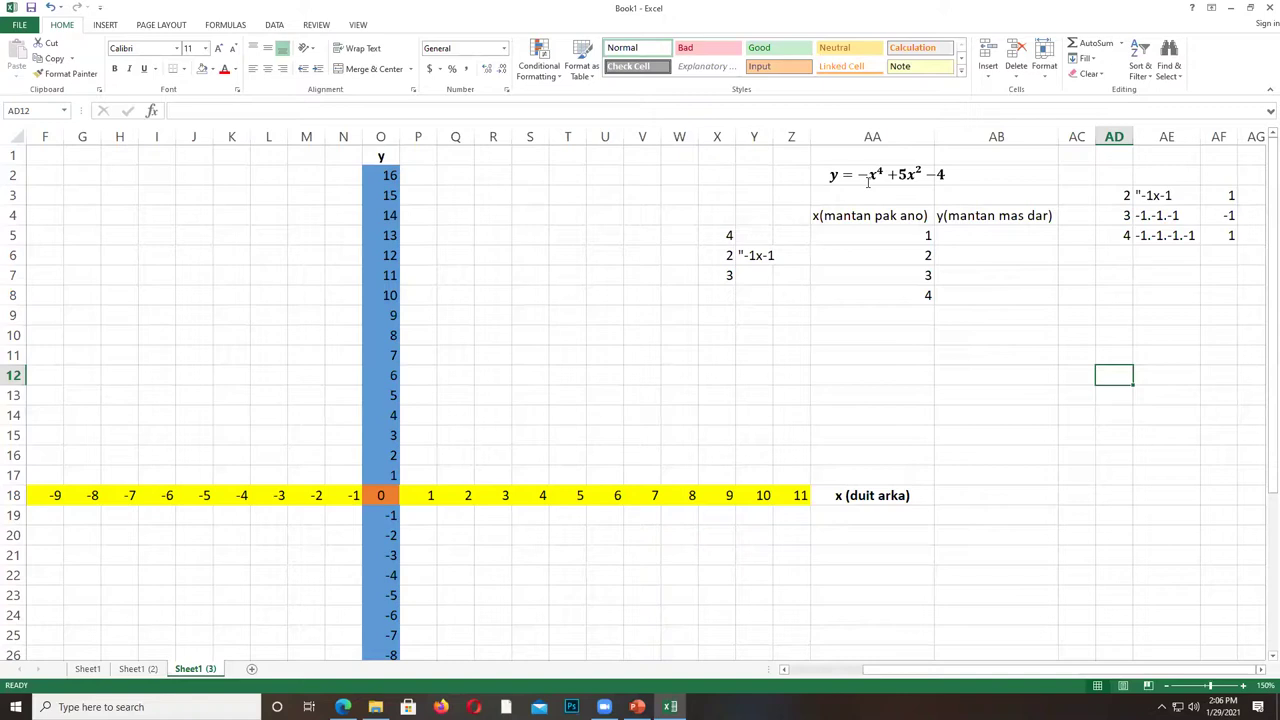
left_click(968, 239)
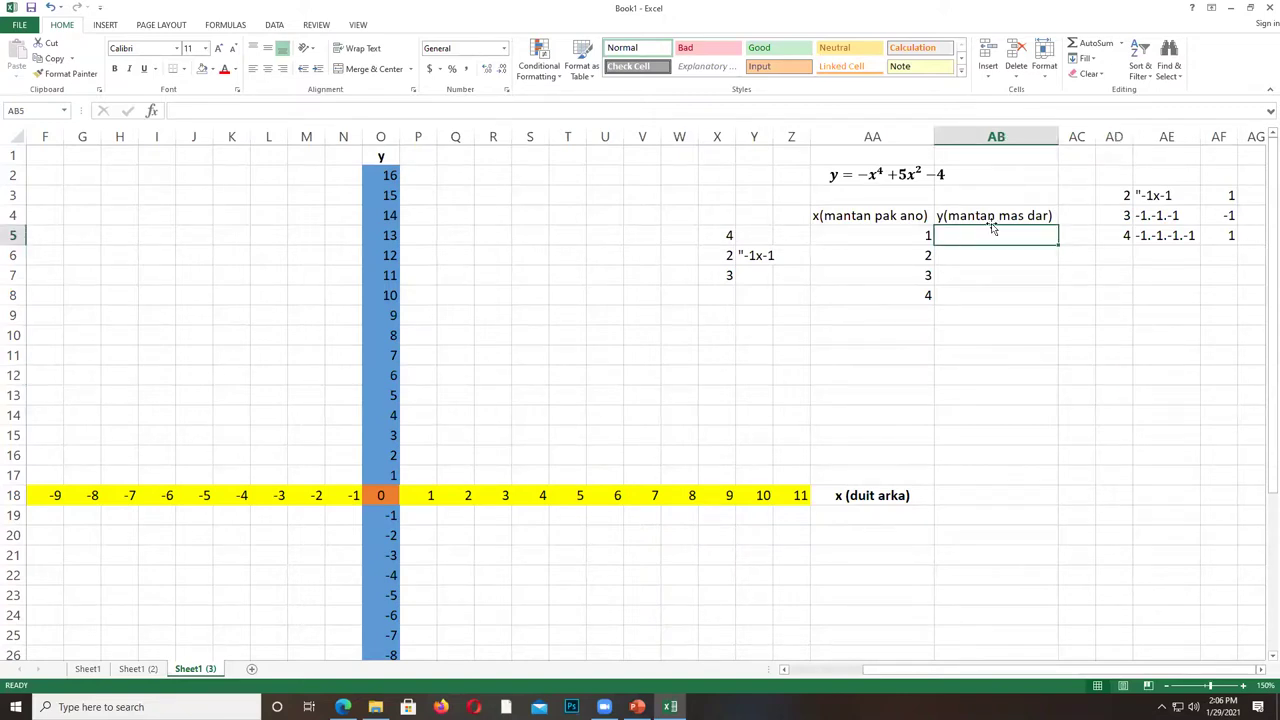
type("y=1")
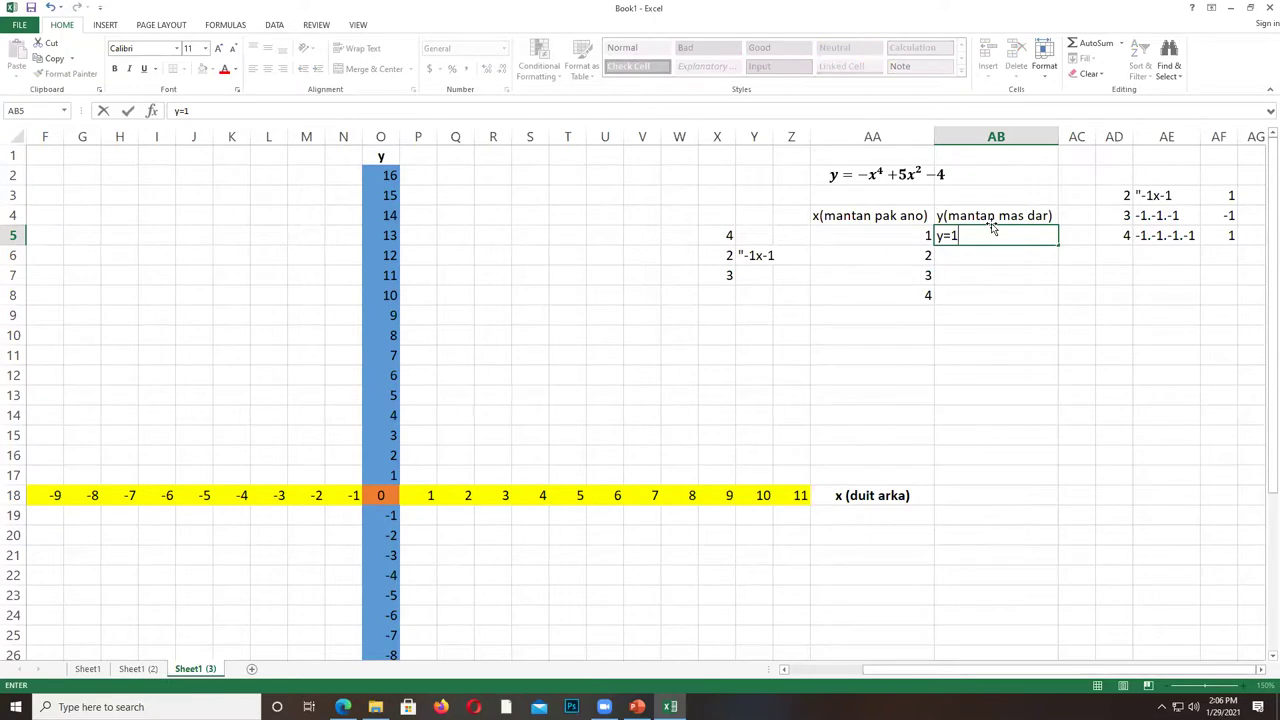
left_click(1142, 200)
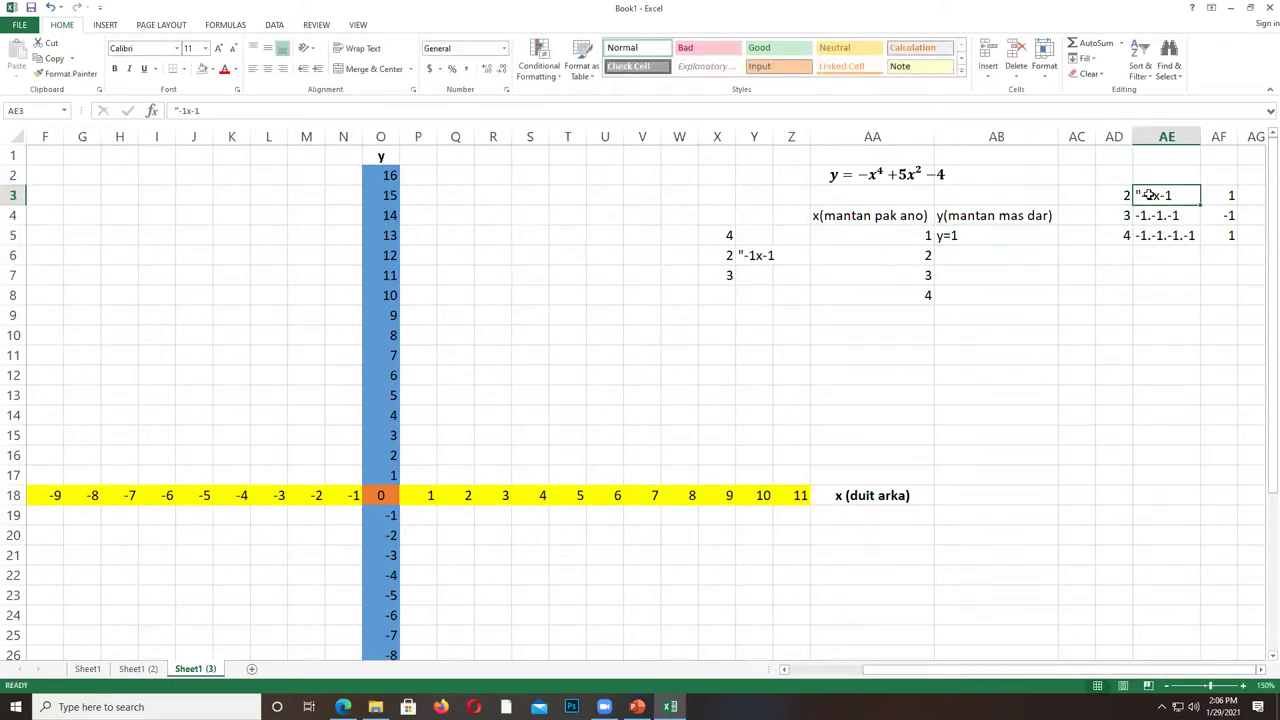
left_click_drag(1143, 197, 1160, 235)
key("Delete")
left_click_drag(1220, 196, 1221, 236)
key("ctrl+z")
left_click(1108, 297)
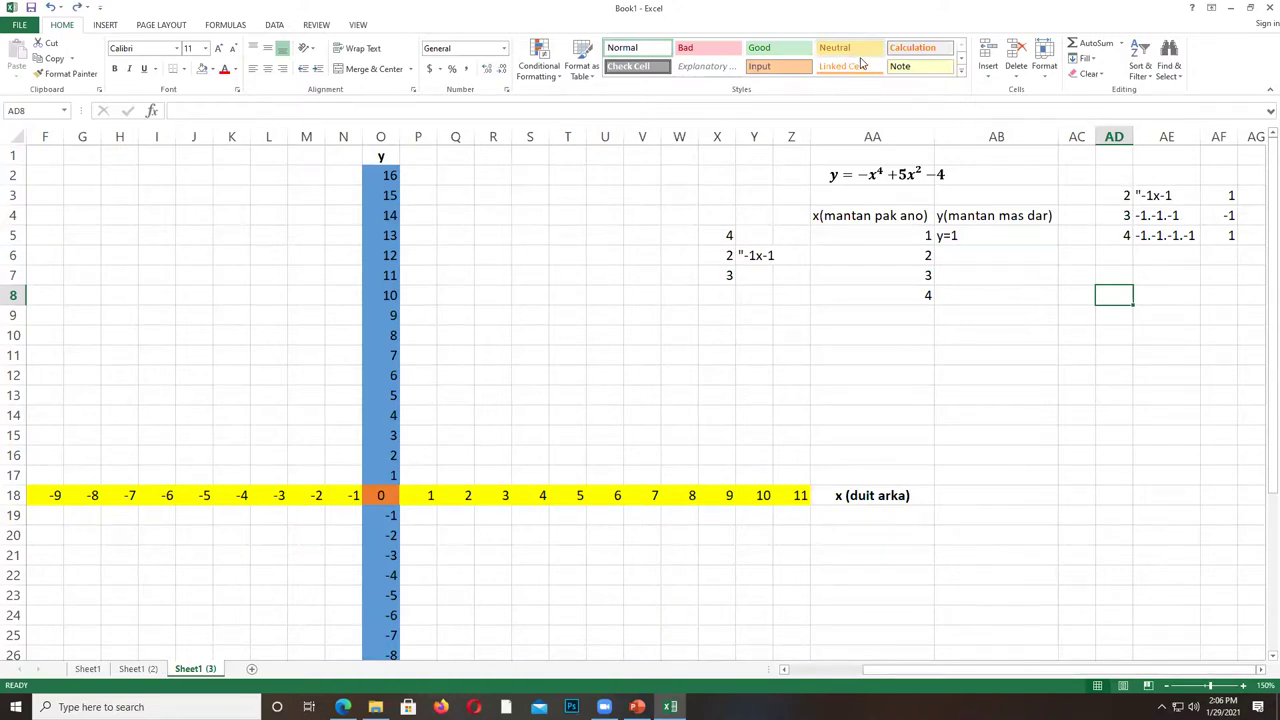
left_click(962, 237)
key("Delete")
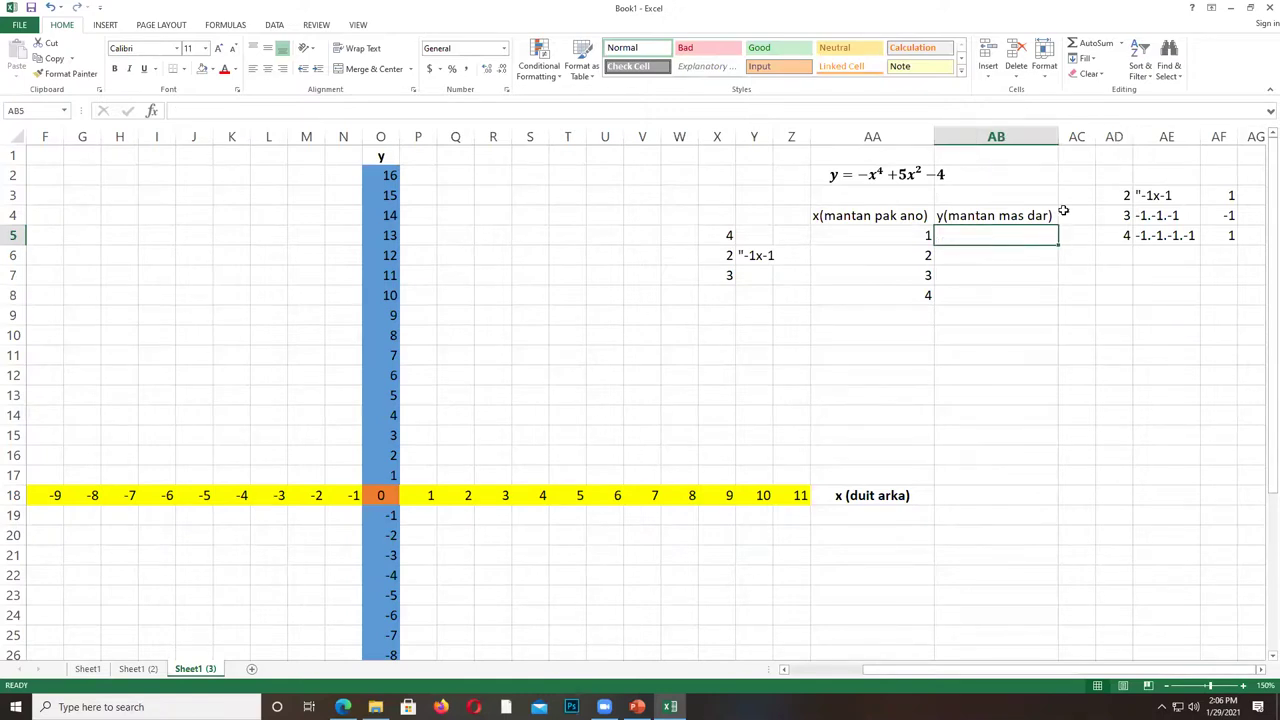
Clear the products and results in AE3:AF5 and enter exponent 1 in AD2 above the other exponents.
left_click(1140, 236)
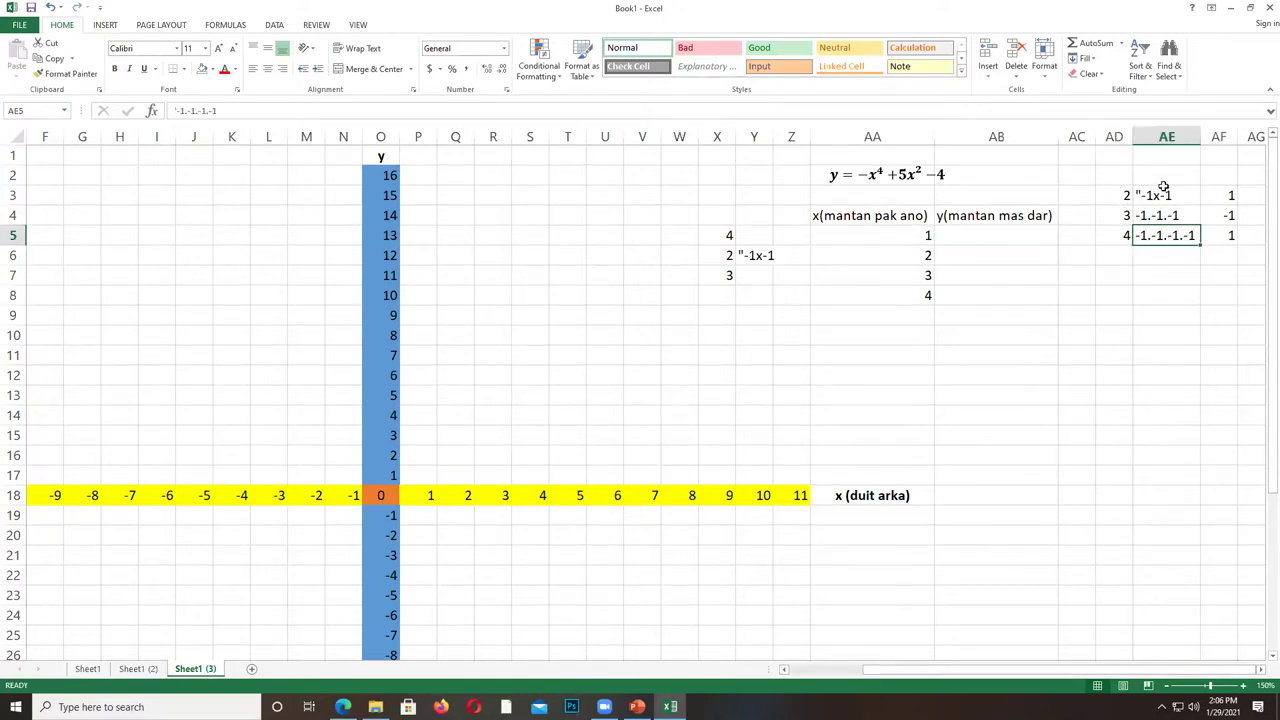
left_click_drag(1158, 193, 1220, 244)
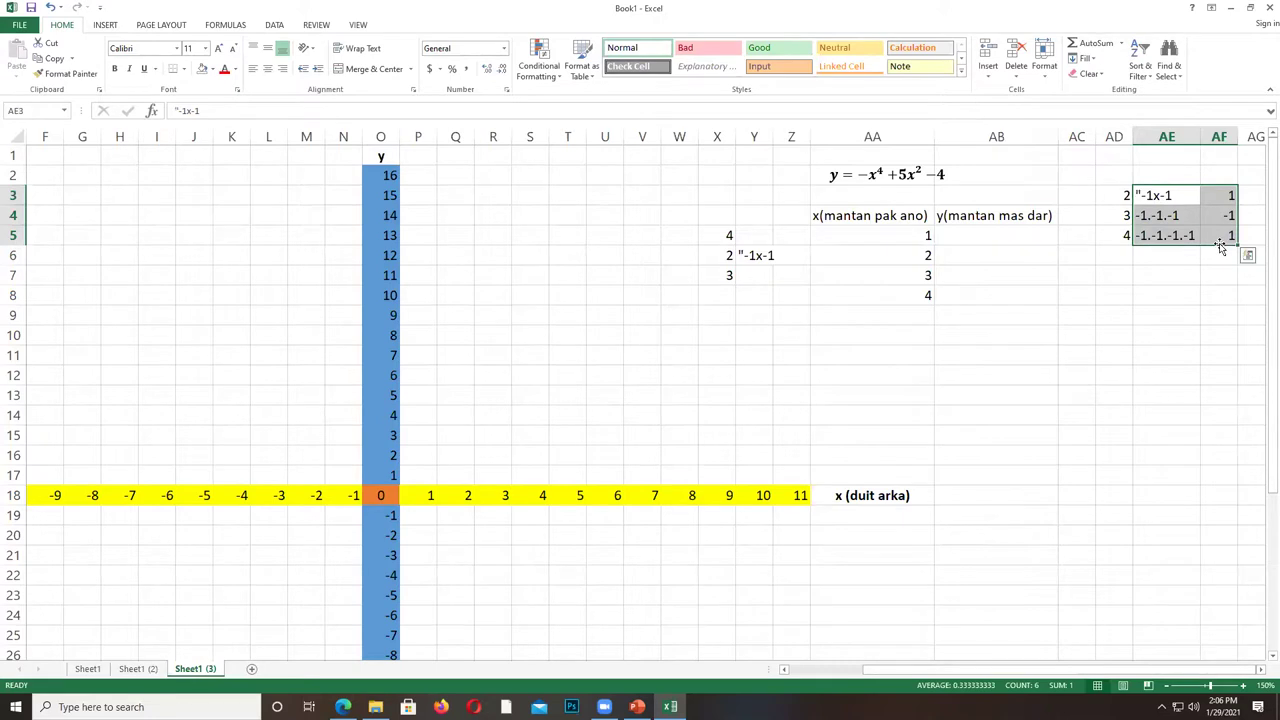
key("Delete")
left_click(1119, 177)
type("1")
left_click(1120, 292)
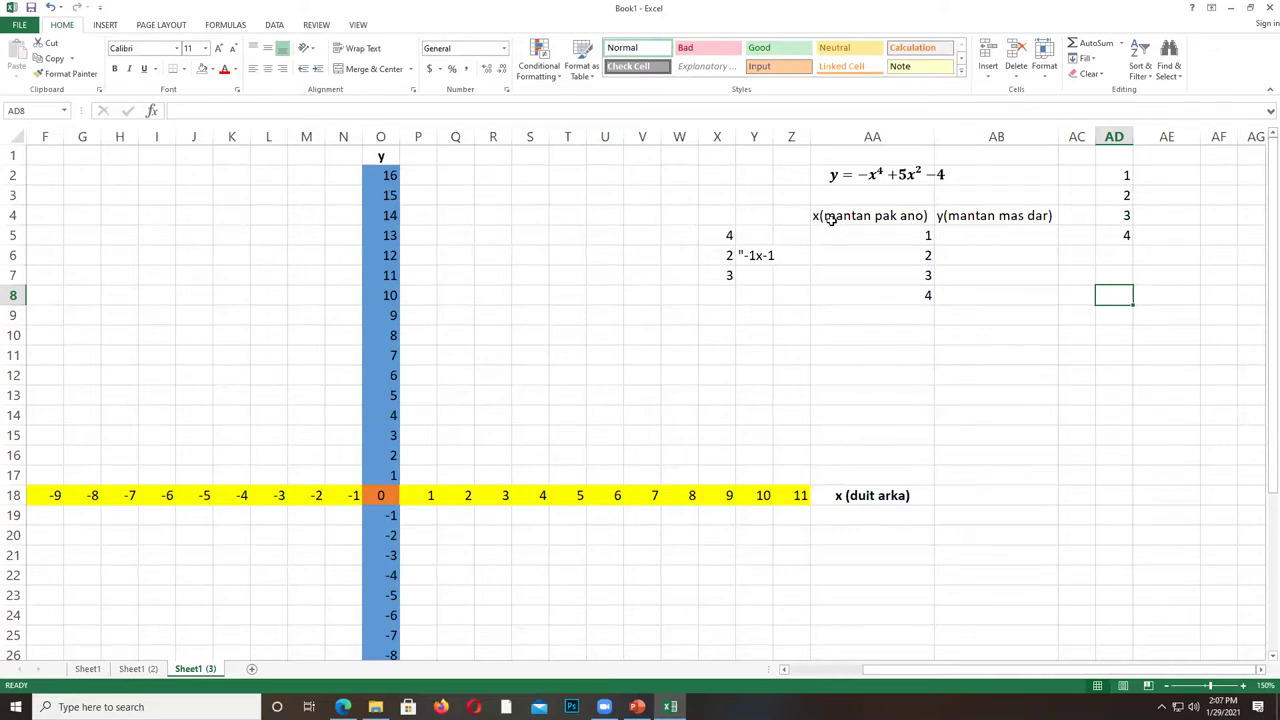
Enter 1 in AE2 for exponent 1 and 1.1 in AE3 for exponent 2.
left_click(1149, 178)
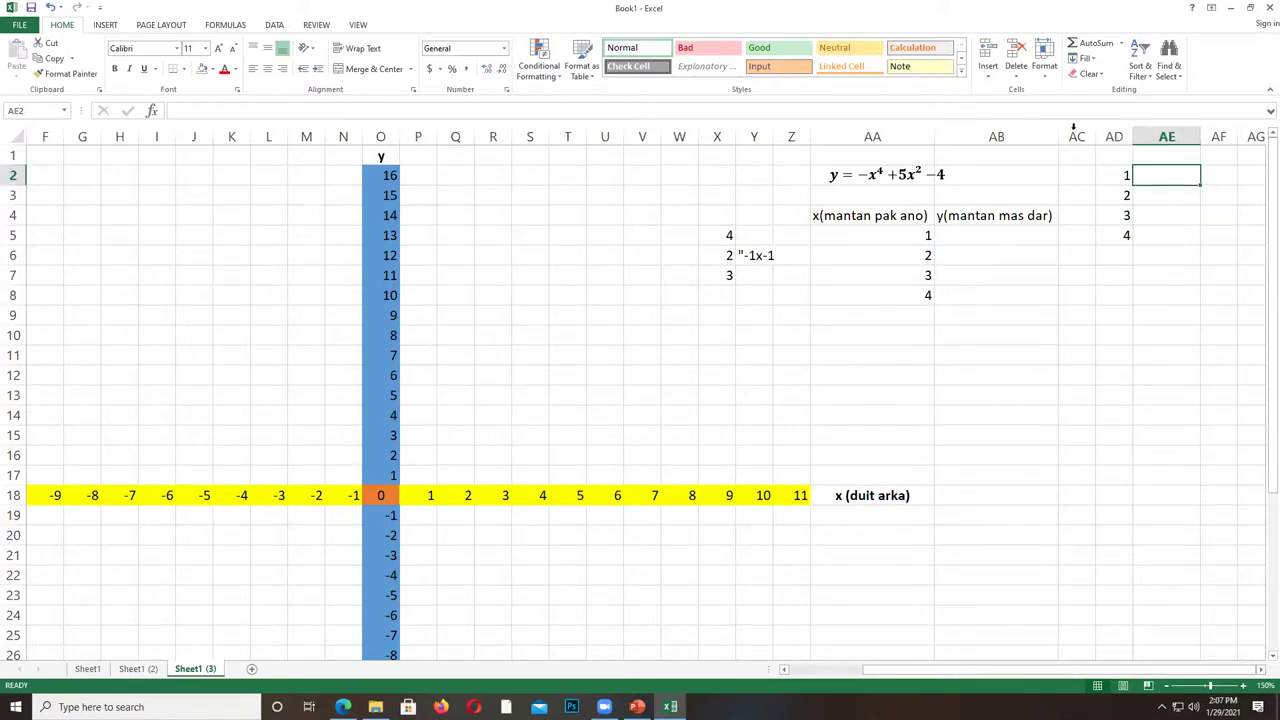
type("1")
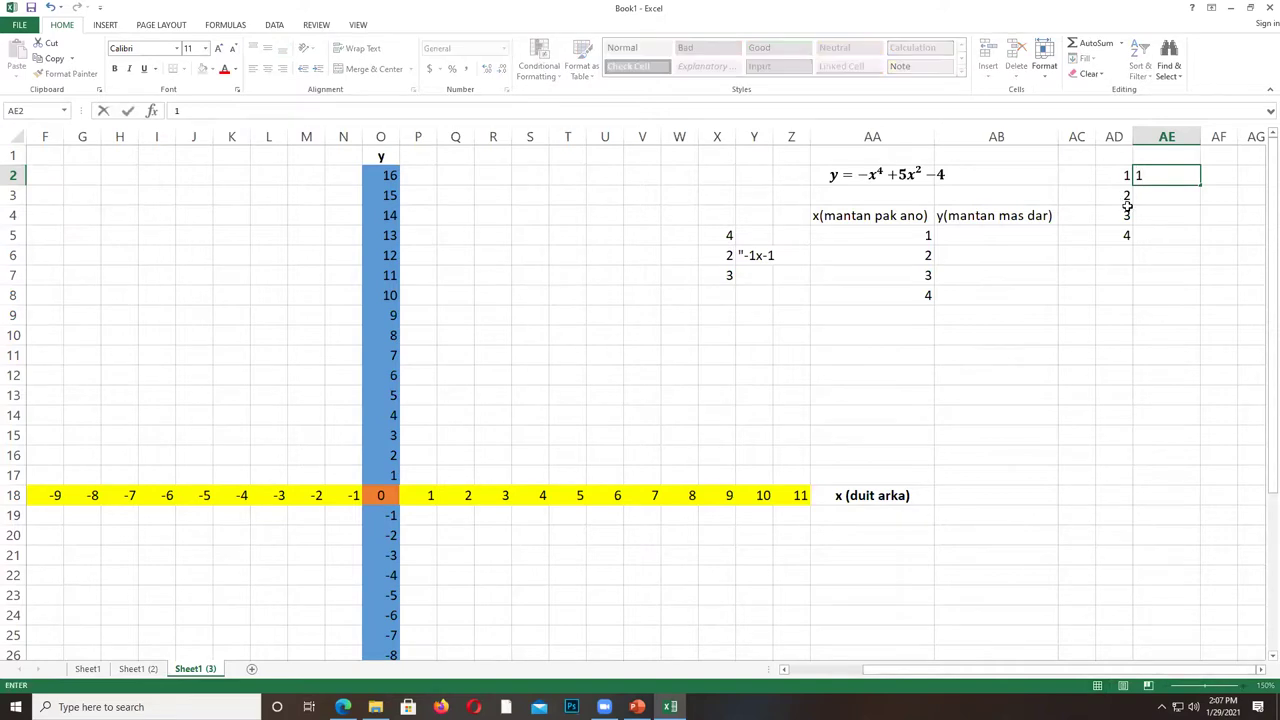
key("Return")
type("1")
key("Return")
key("Up")
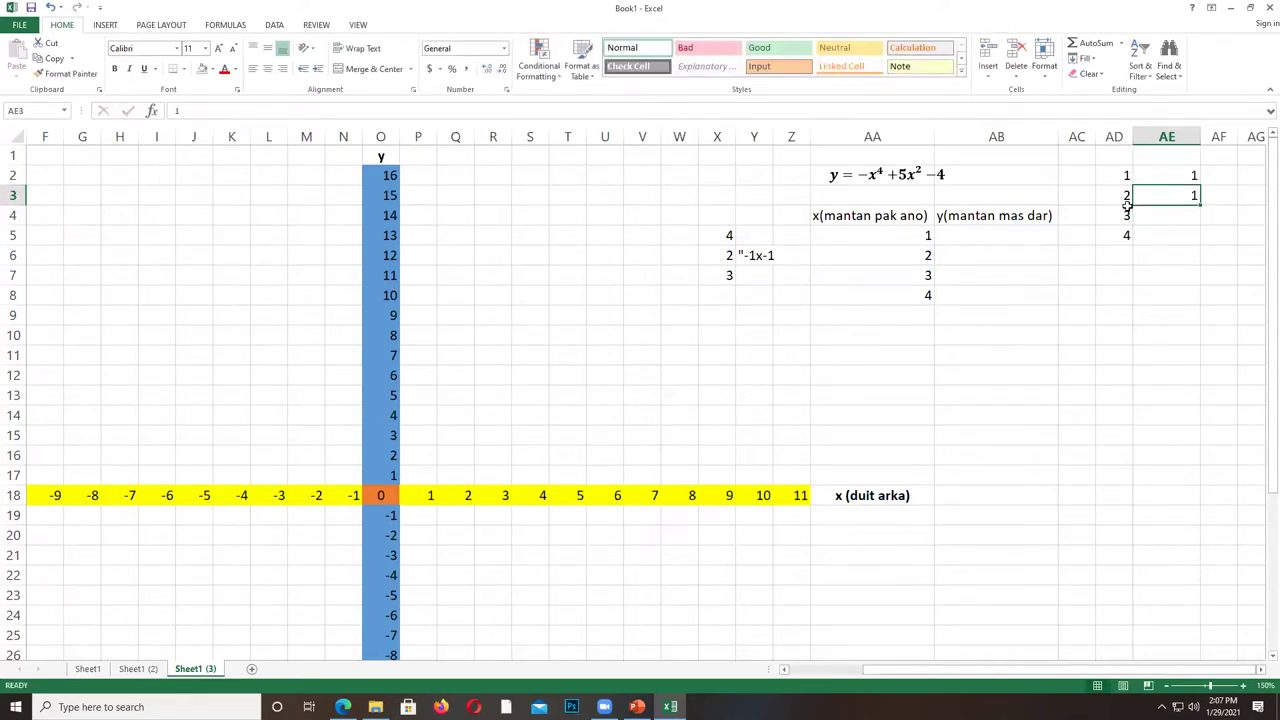
key("F2")
type(".1")
key("Return")
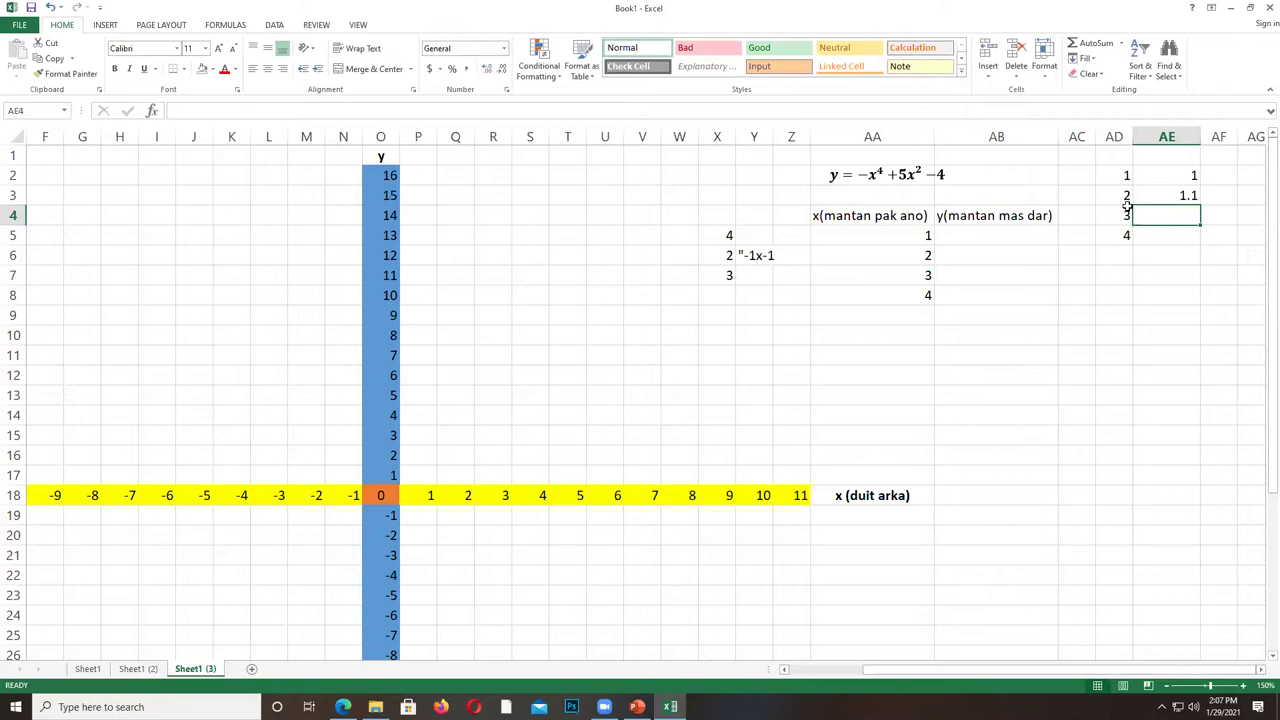
Enter 1.1.1 in AE4 for exponent 3 and 1.1.1.1 in AE5 for exponent 4.
type("1.1.1.")
key("BackSpace")
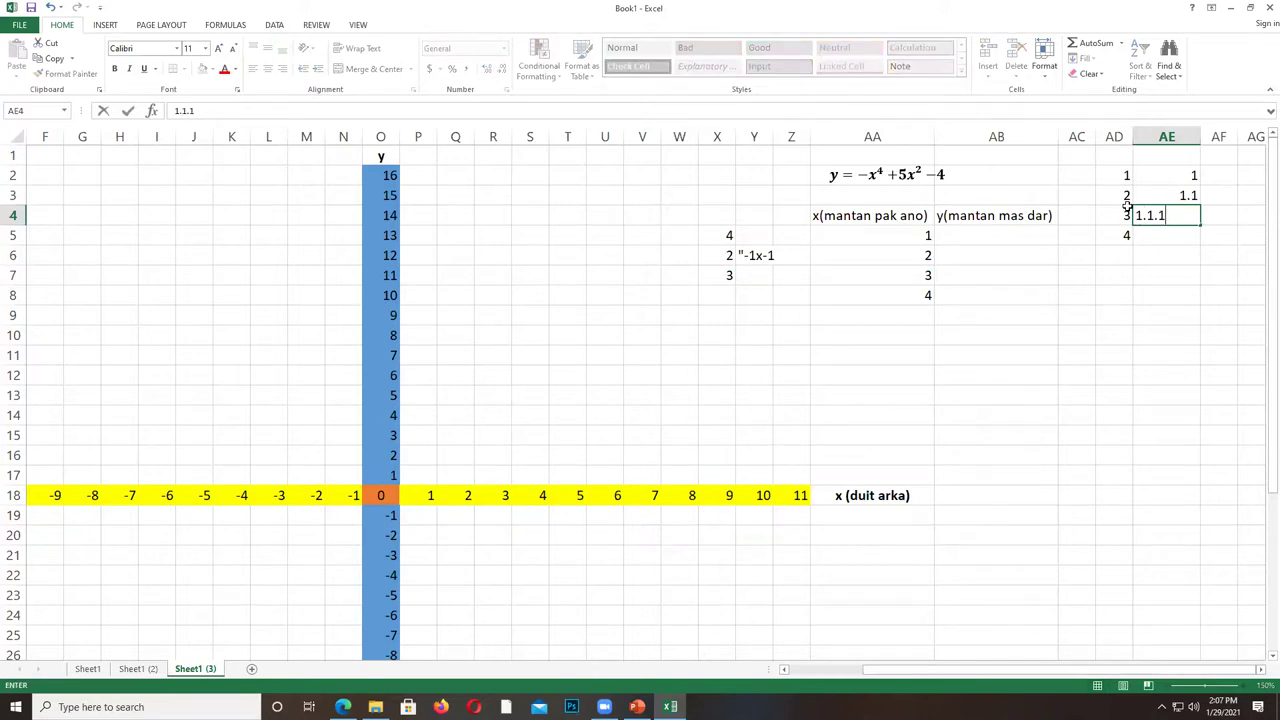
key("Return")
type("1.1.1.1")
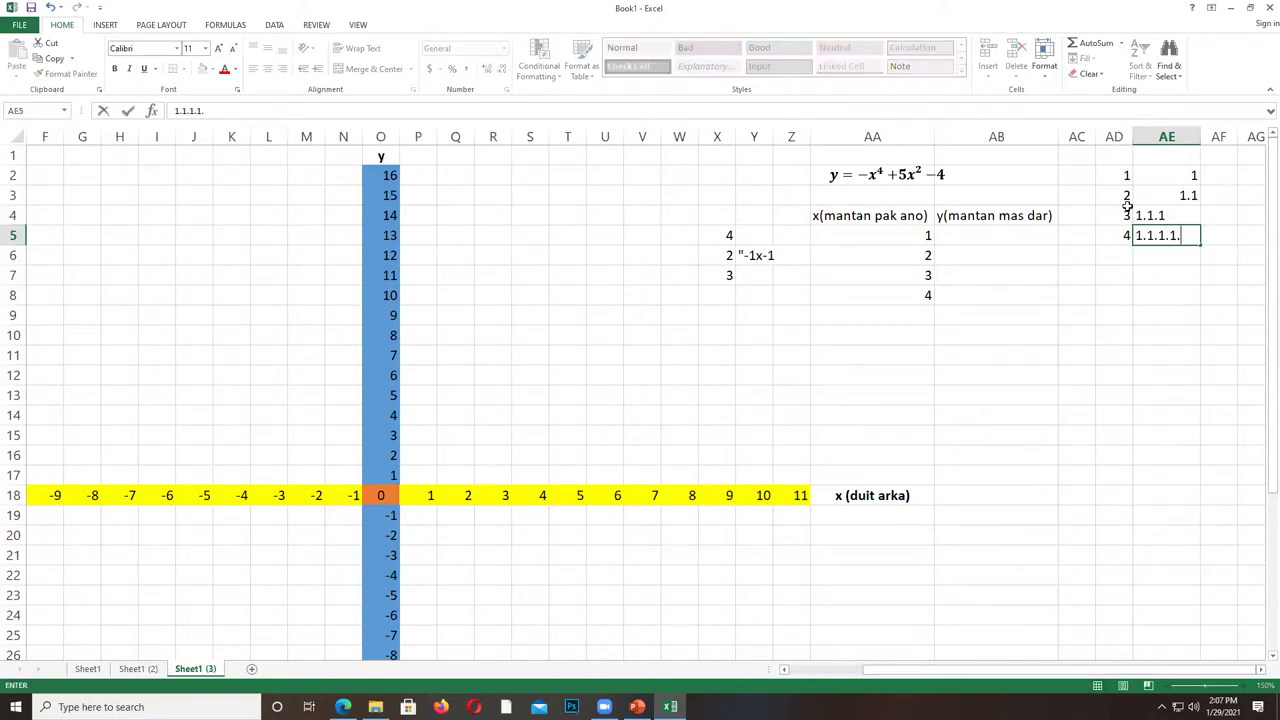
Enter the substitution -1+5-4 as text in AB5 for x = 1.
left_click(1012, 236)
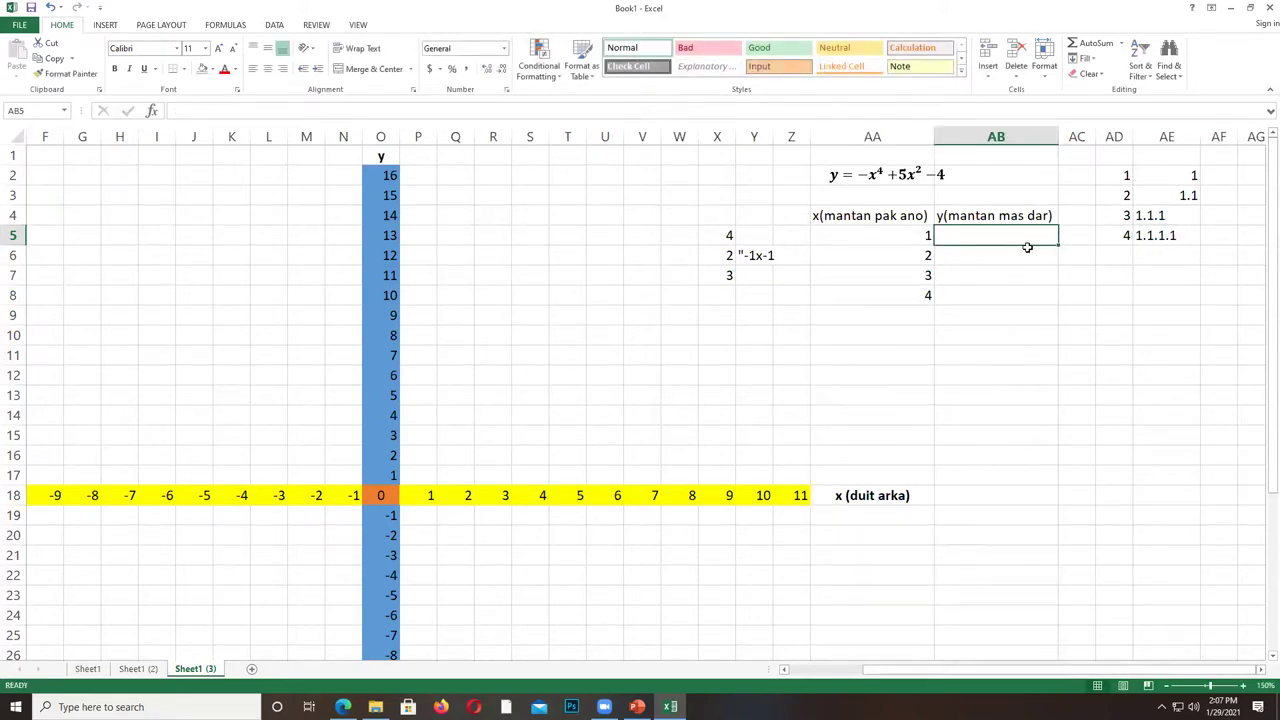
type("-1")
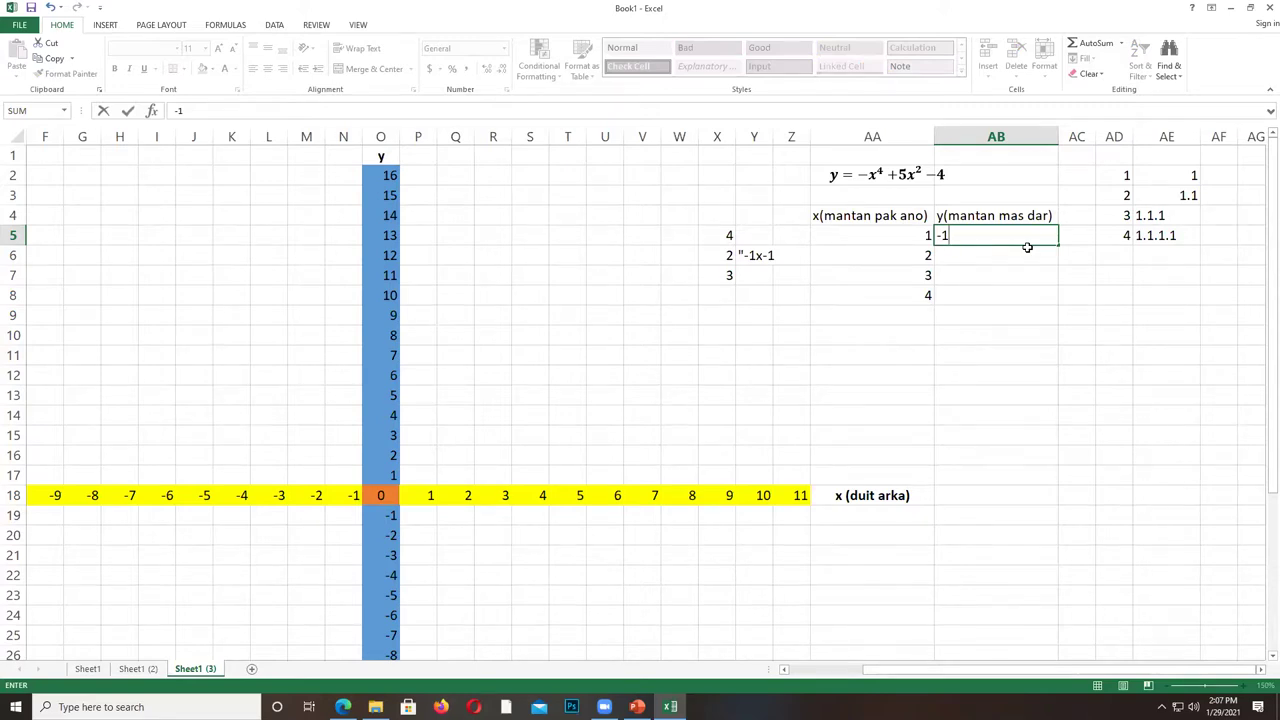
type("+5-4")
left_click(1064, 230)
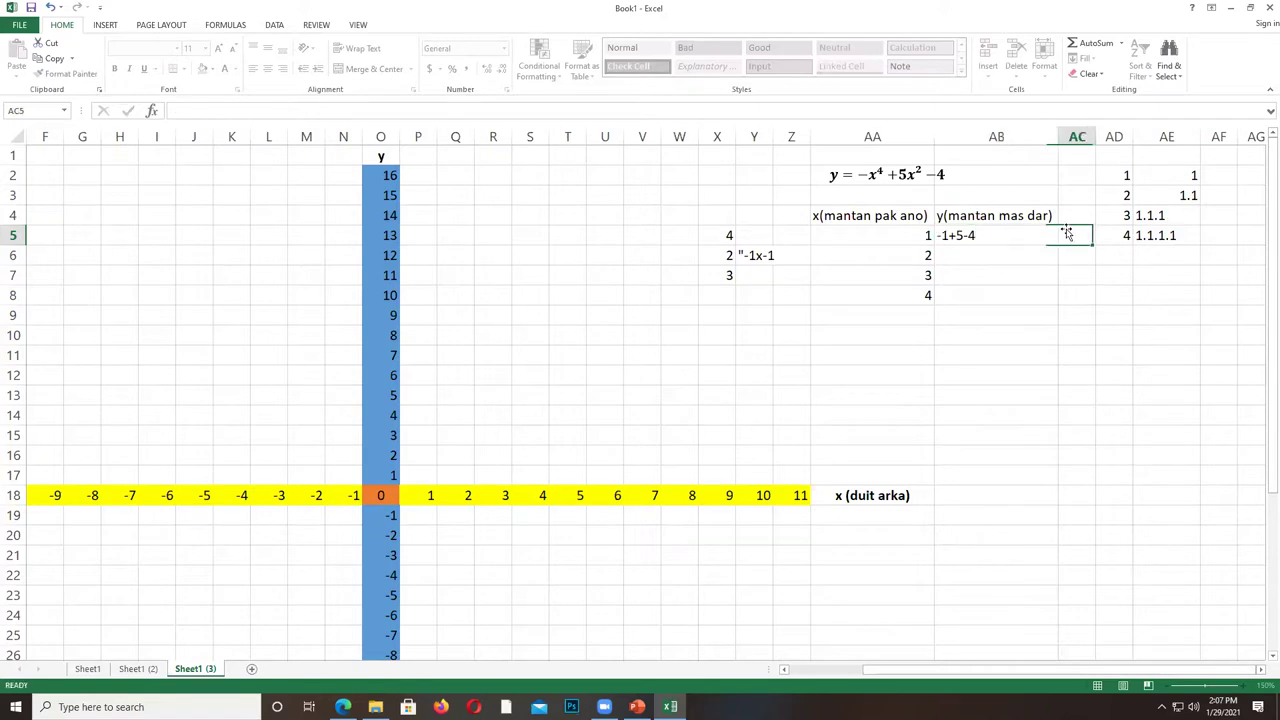
left_click(1050, 232)
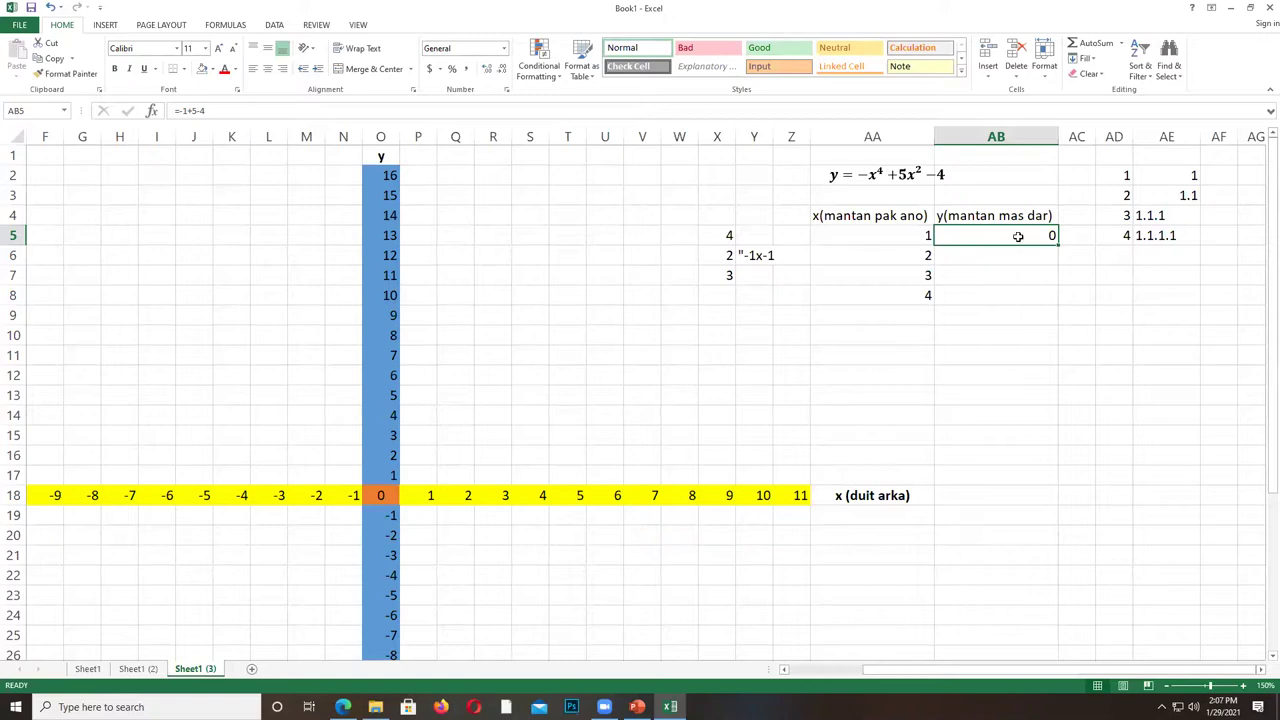
left_click(178, 110)
key("BackSpace")
key("Return")
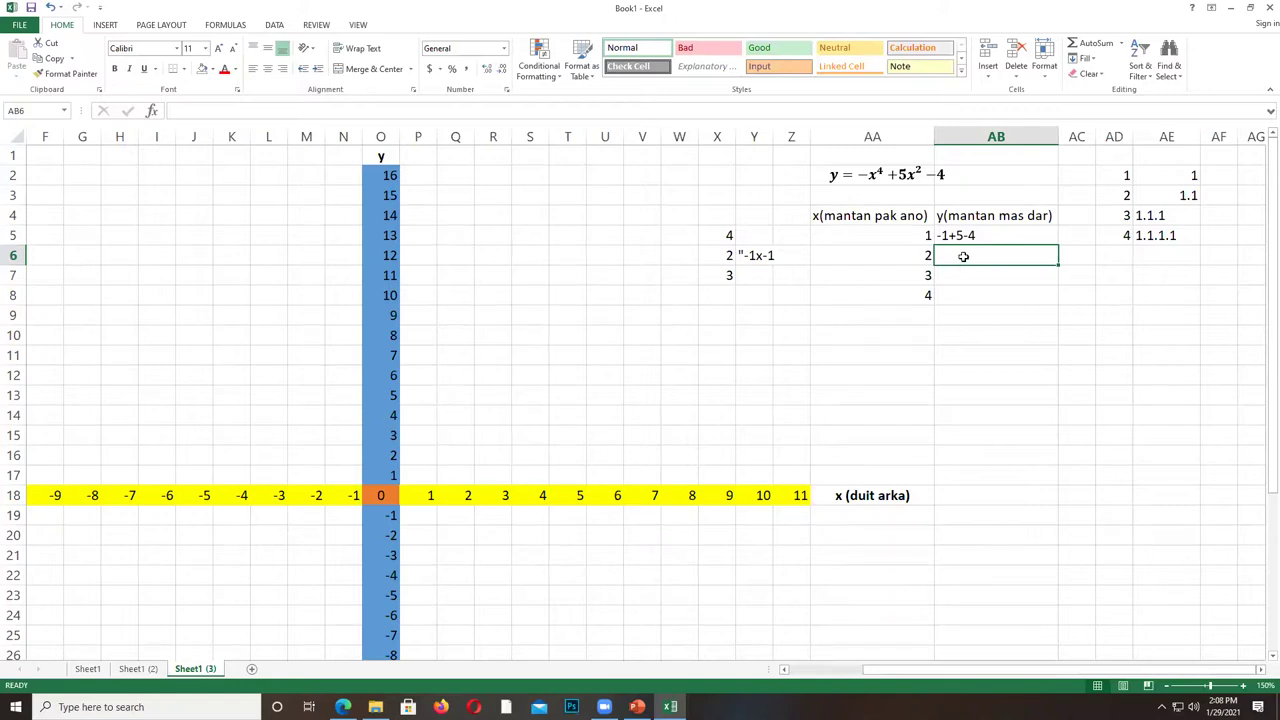
left_click(1074, 240)
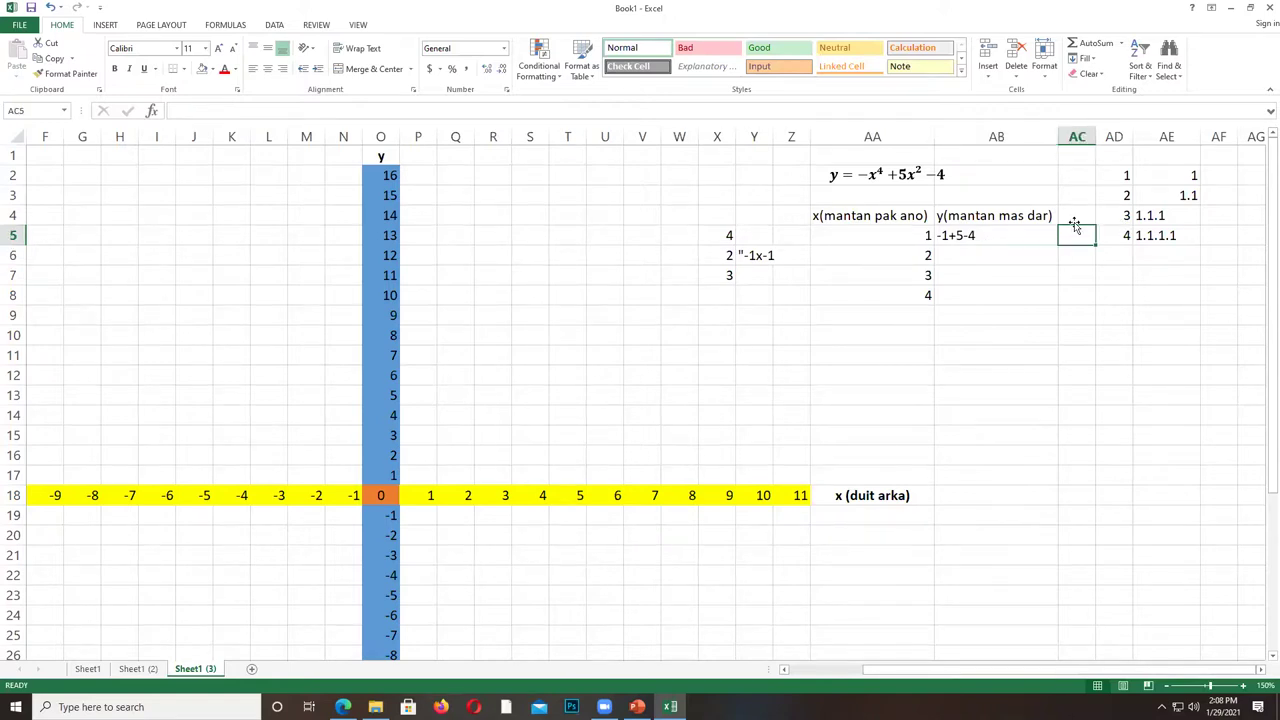
left_click(1071, 217)
double_click(1071, 217)
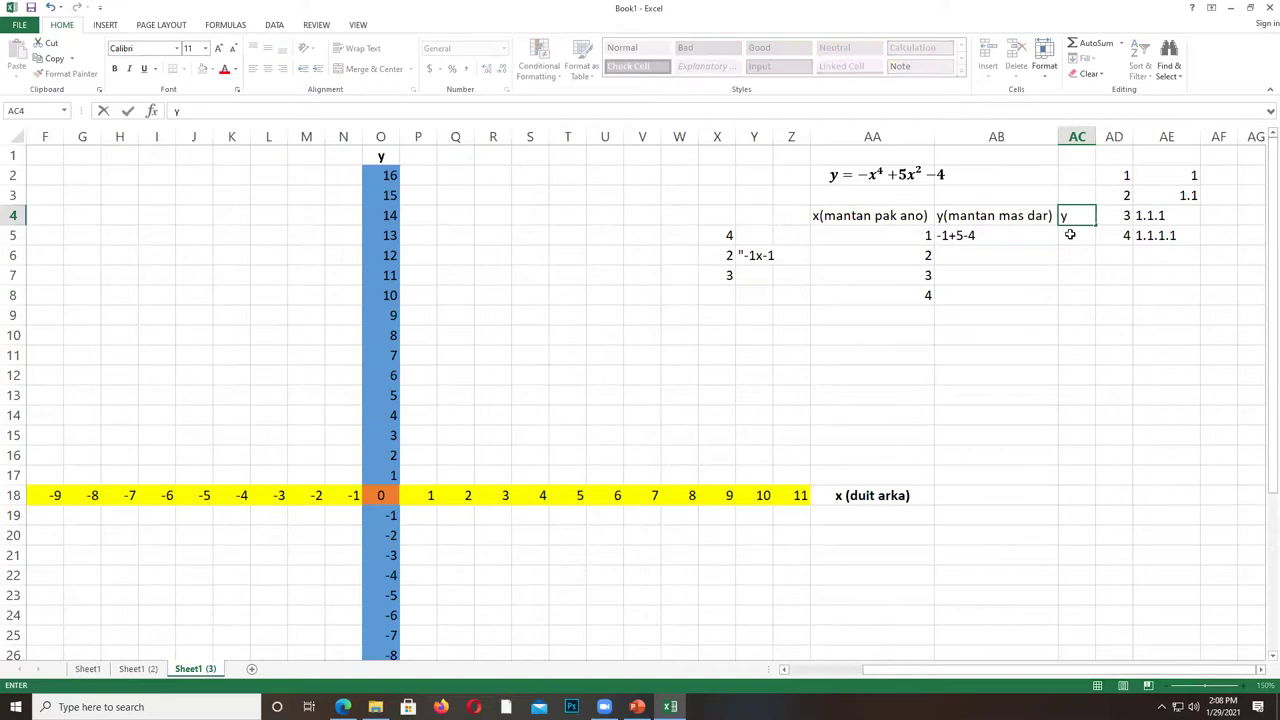
Append the result =0 to the expression in AB5.
double_click(1032, 240)
type("=")
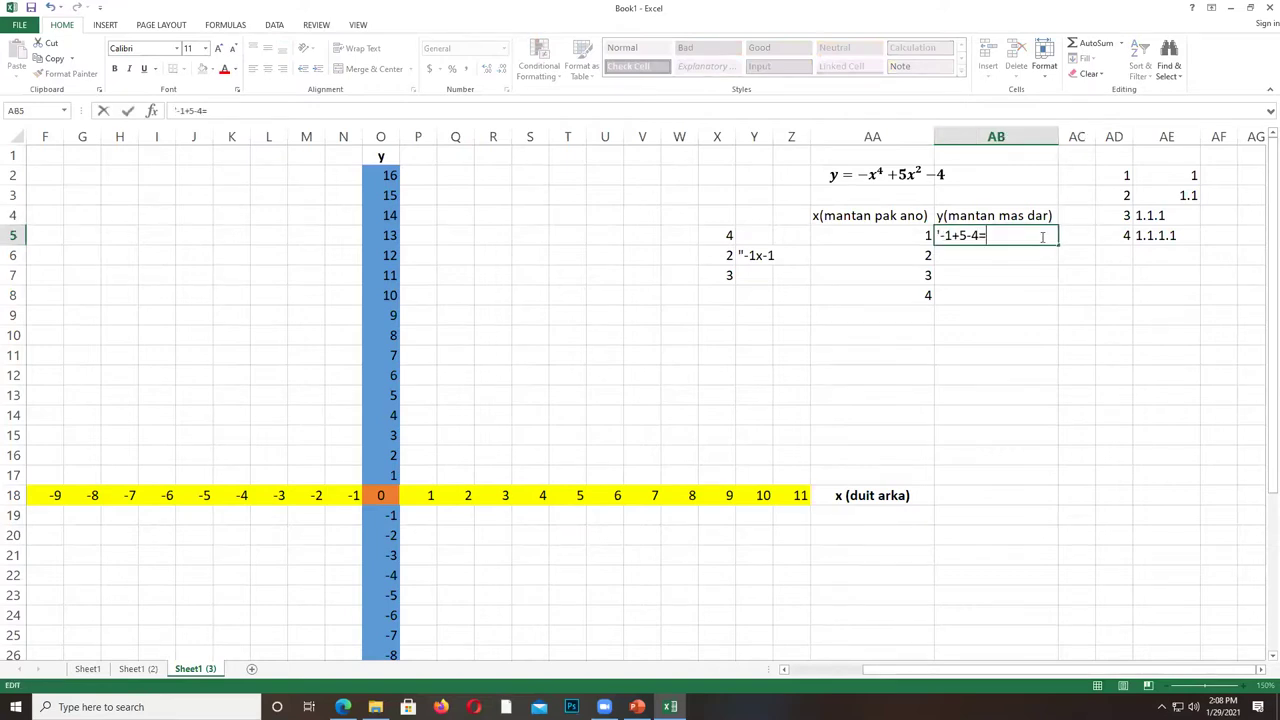
type("0")
key("Return")
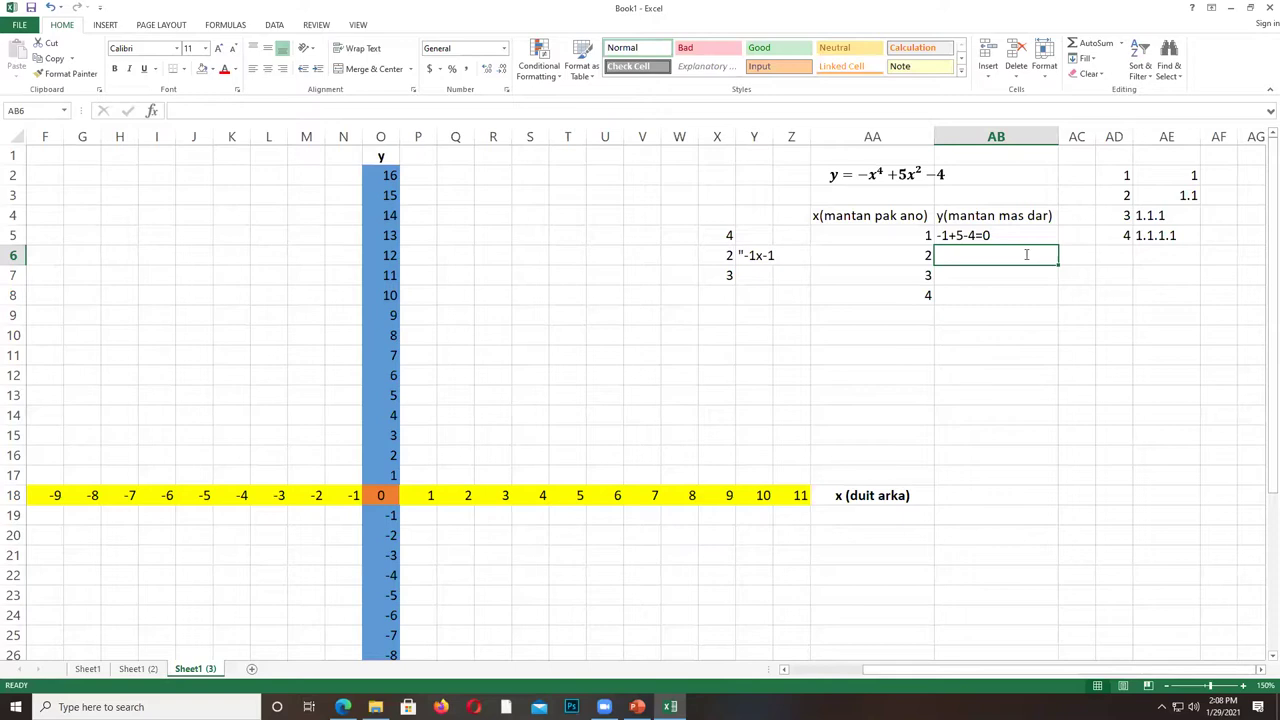
Enter the substitution -16+20-4=0 as text in AB6 for x = 2.
type("'-16")
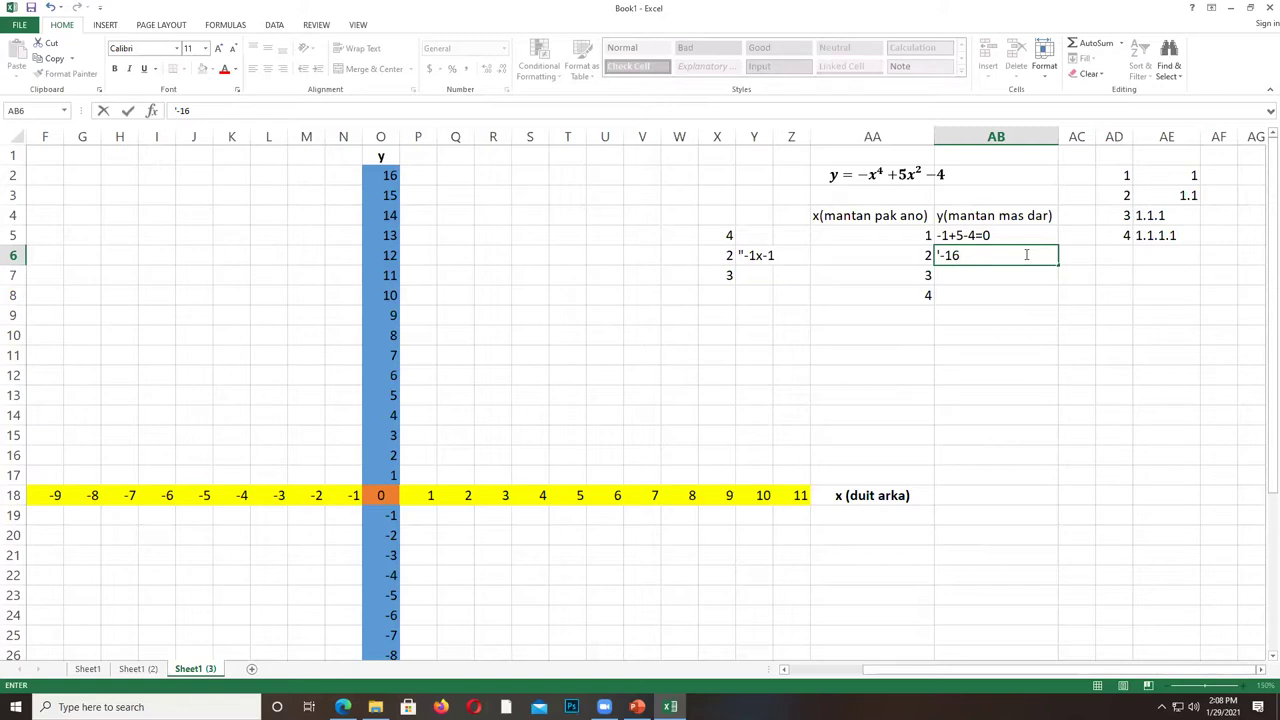
type("+")
type("20-4=")
type("0")
key("Return")
Switch between the PowerPoint slide and the Excel sheet to compare the y = -x^4 + 5x^2 - 4 graph with the value table.
key("alt+Tab")
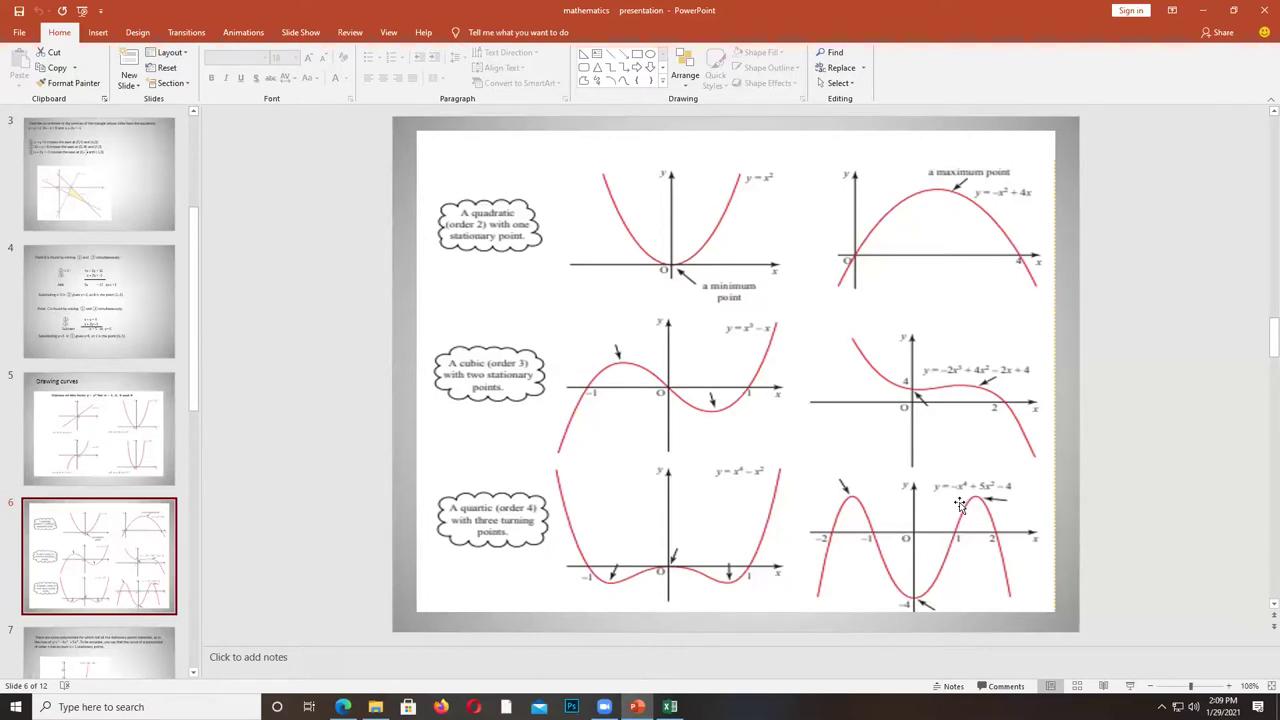
key("alt")
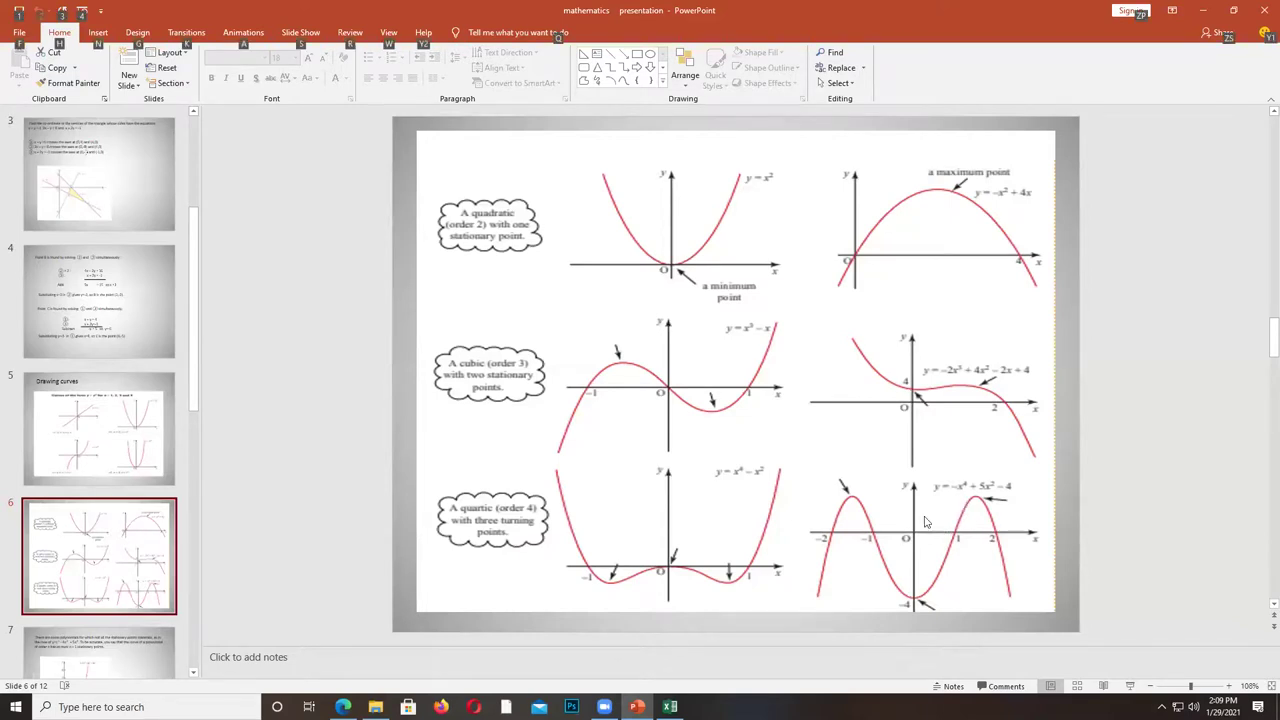
key("alt+Tab")
key("alt+Tab")
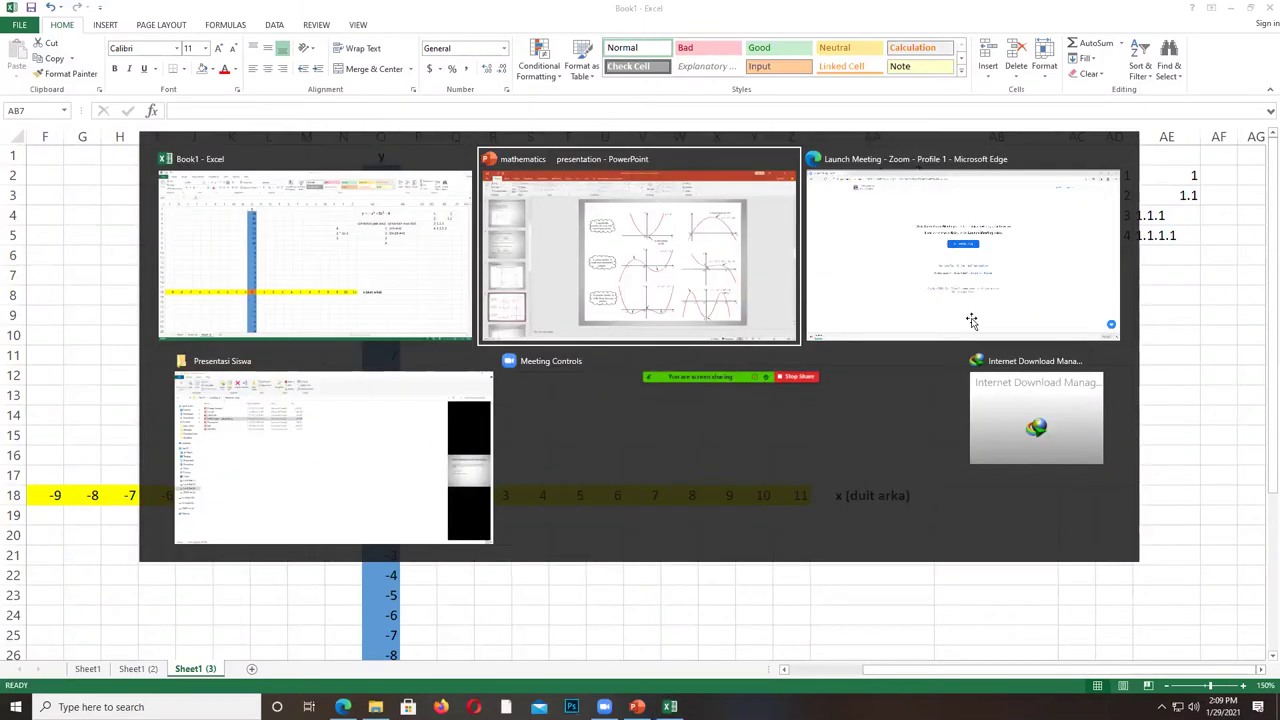
key("alt+Tab")
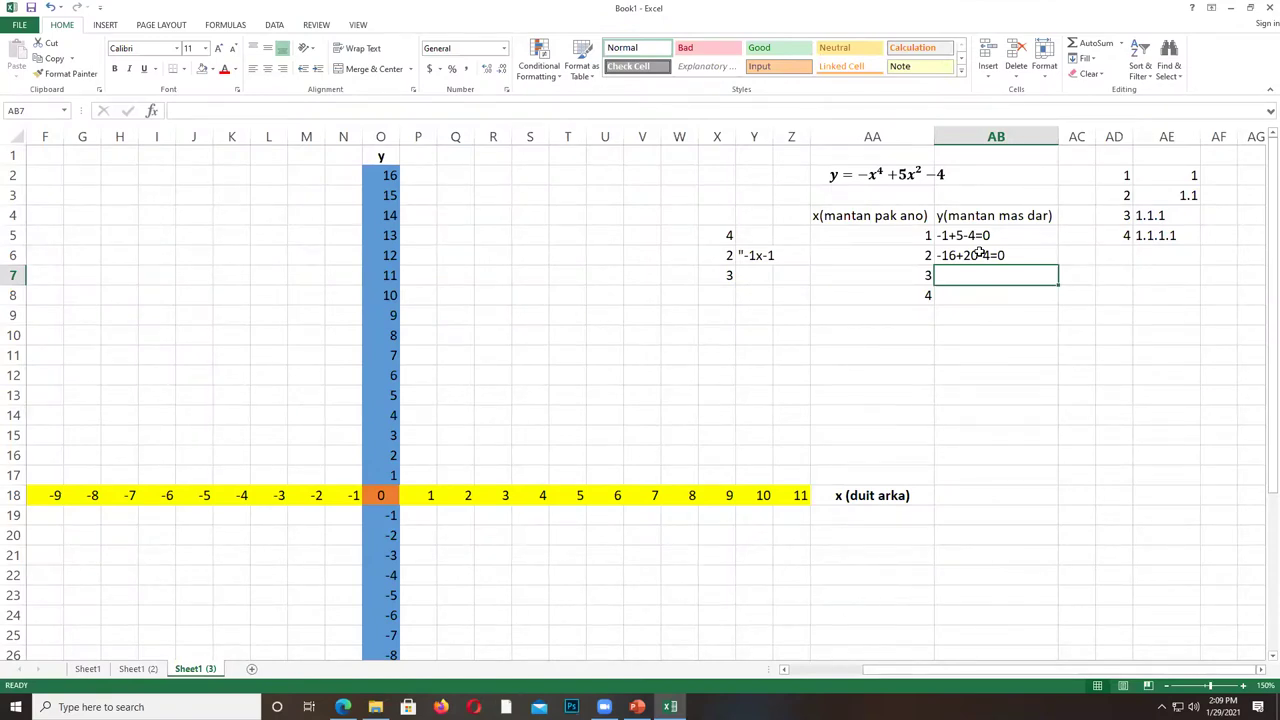
key("alt+Tab")
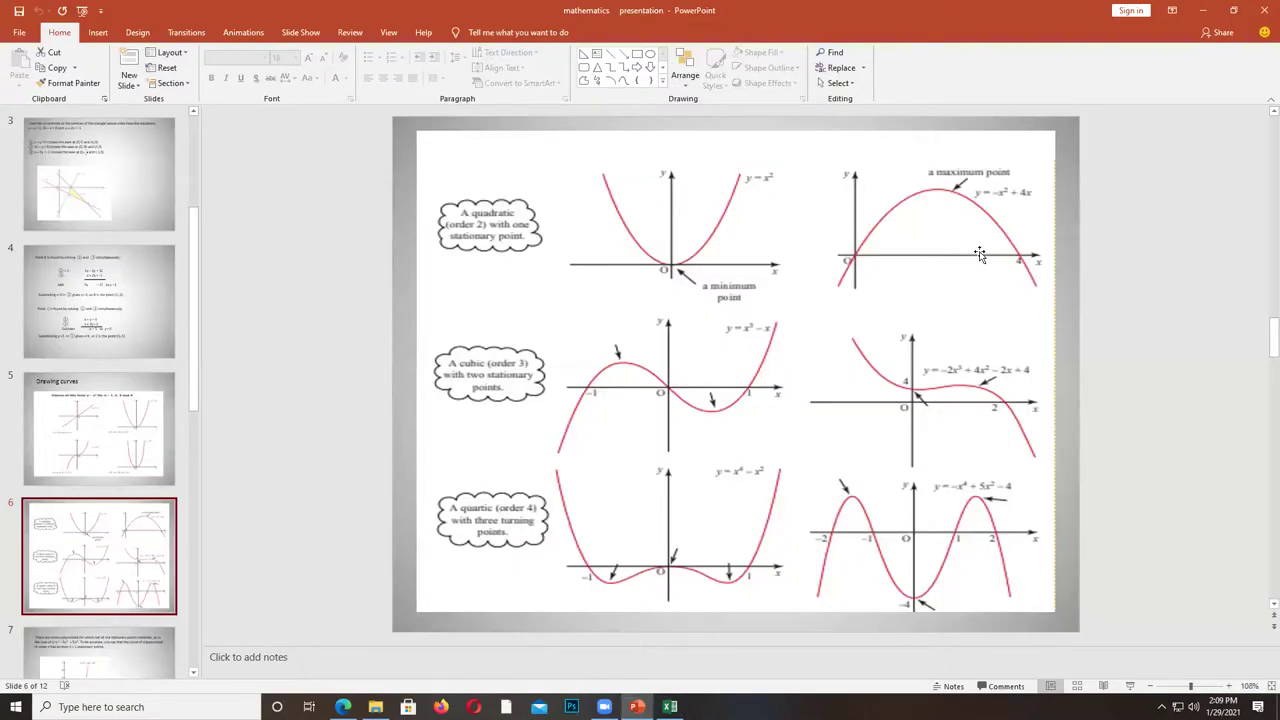
key("alt+Tab")
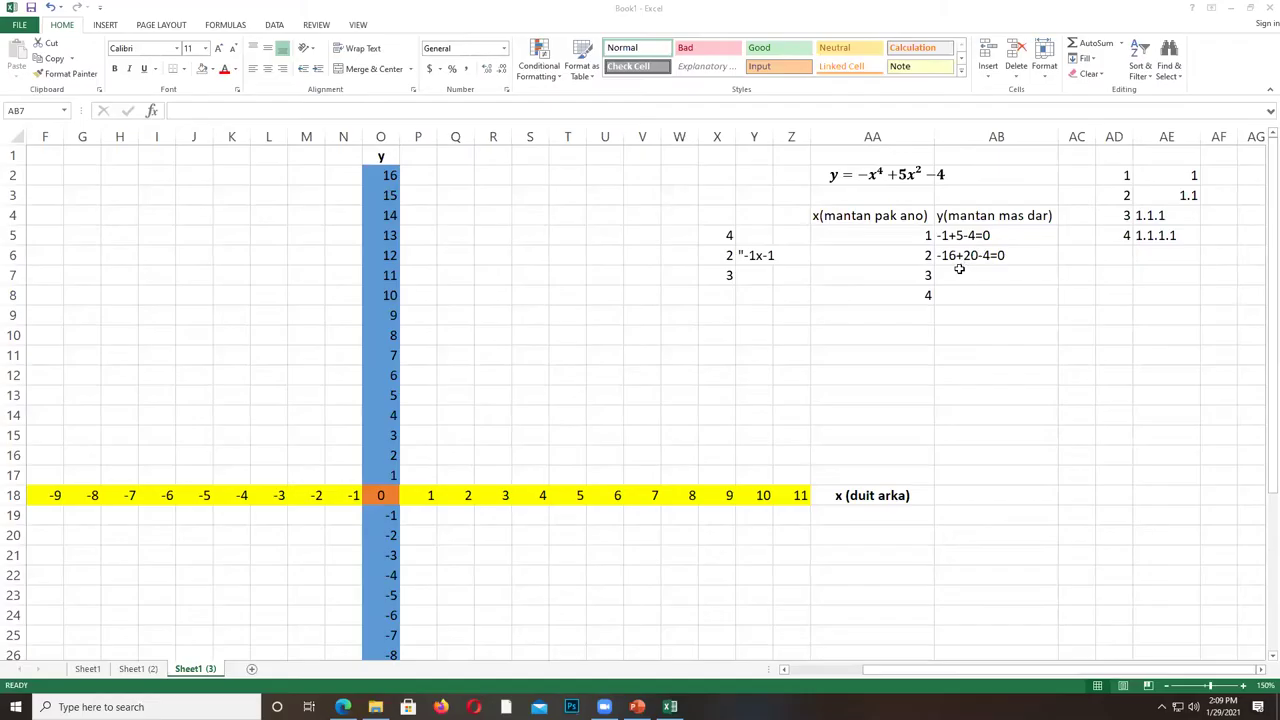
key("Down")
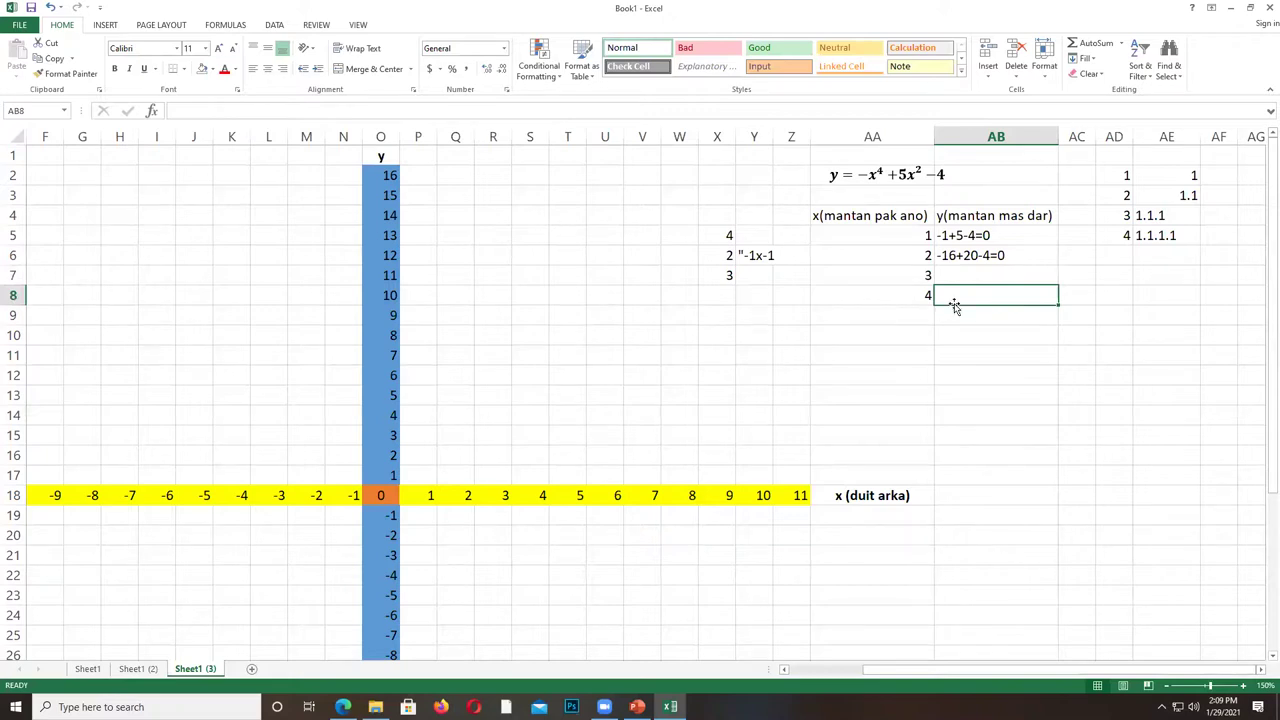
left_click(980, 274)
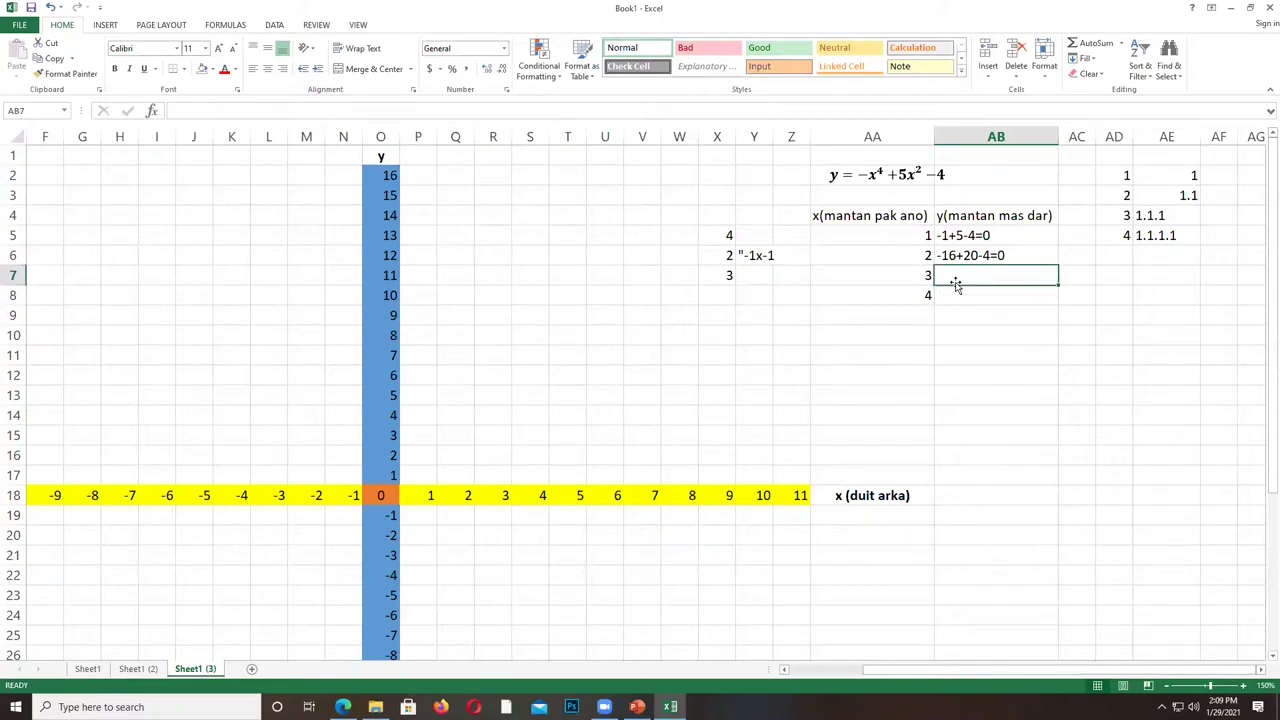
key("alt+Tab")
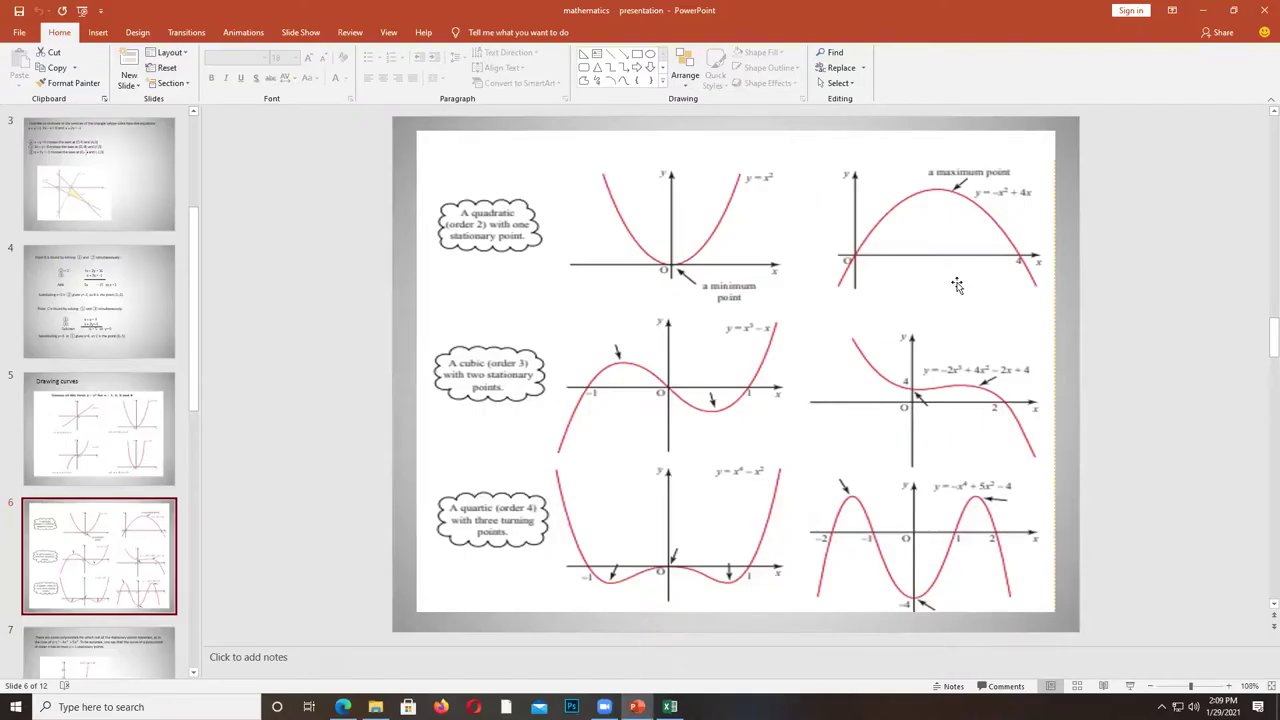
key("alt+Tab")
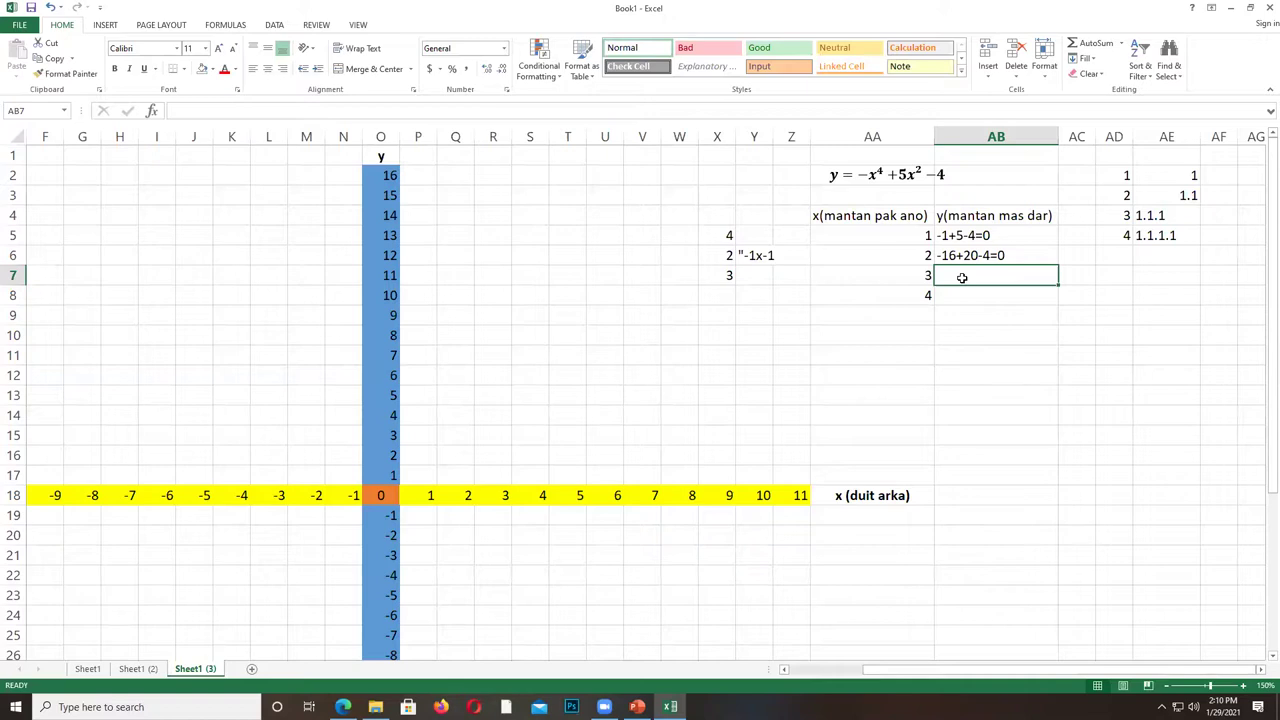
Enter the substitution -81+45-4=-40 as text in AB7 for x = 3 and clear the x value in AA8.
type("'")
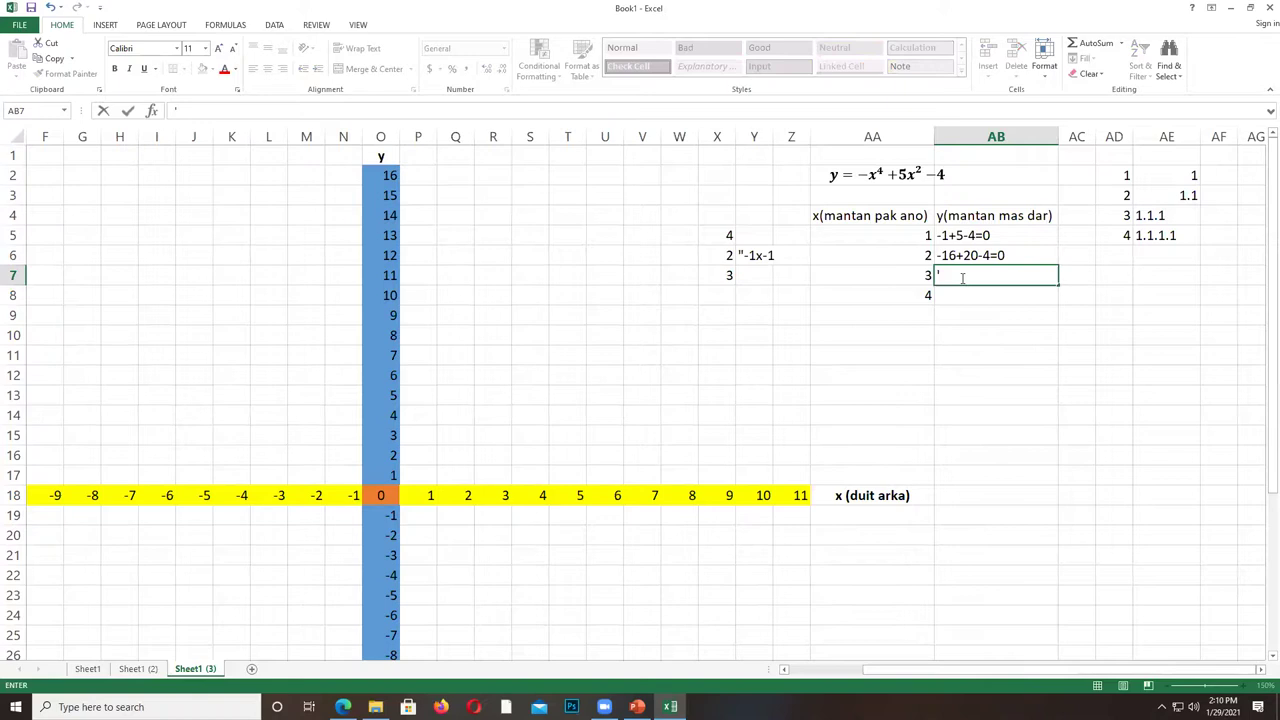
type("-81+45-4=")
type("40")
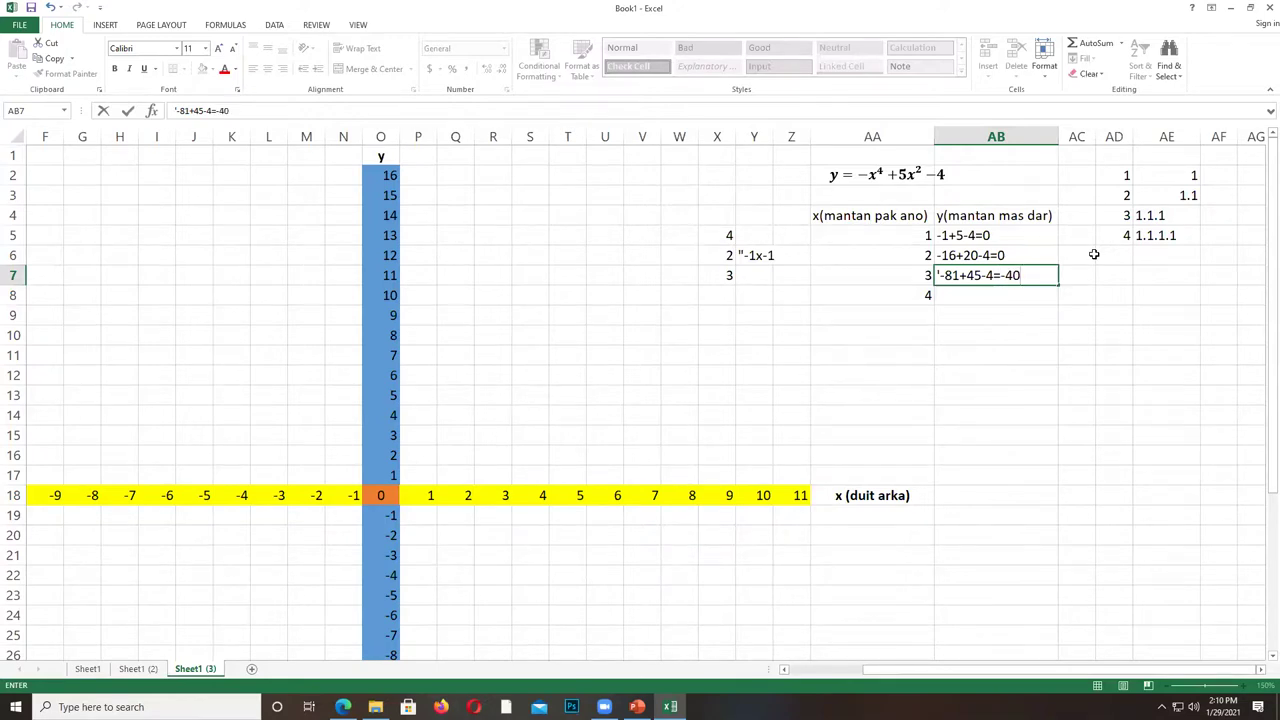
key("Return")
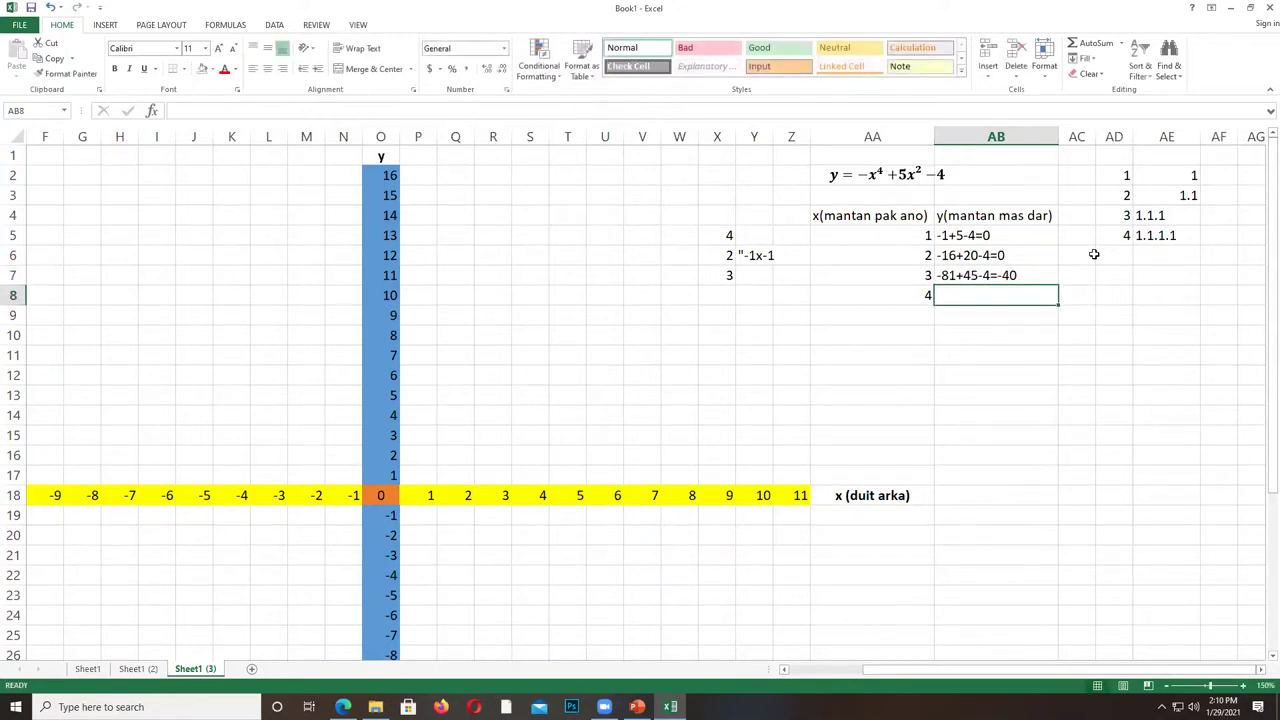
left_click(923, 297)
key("Delete")
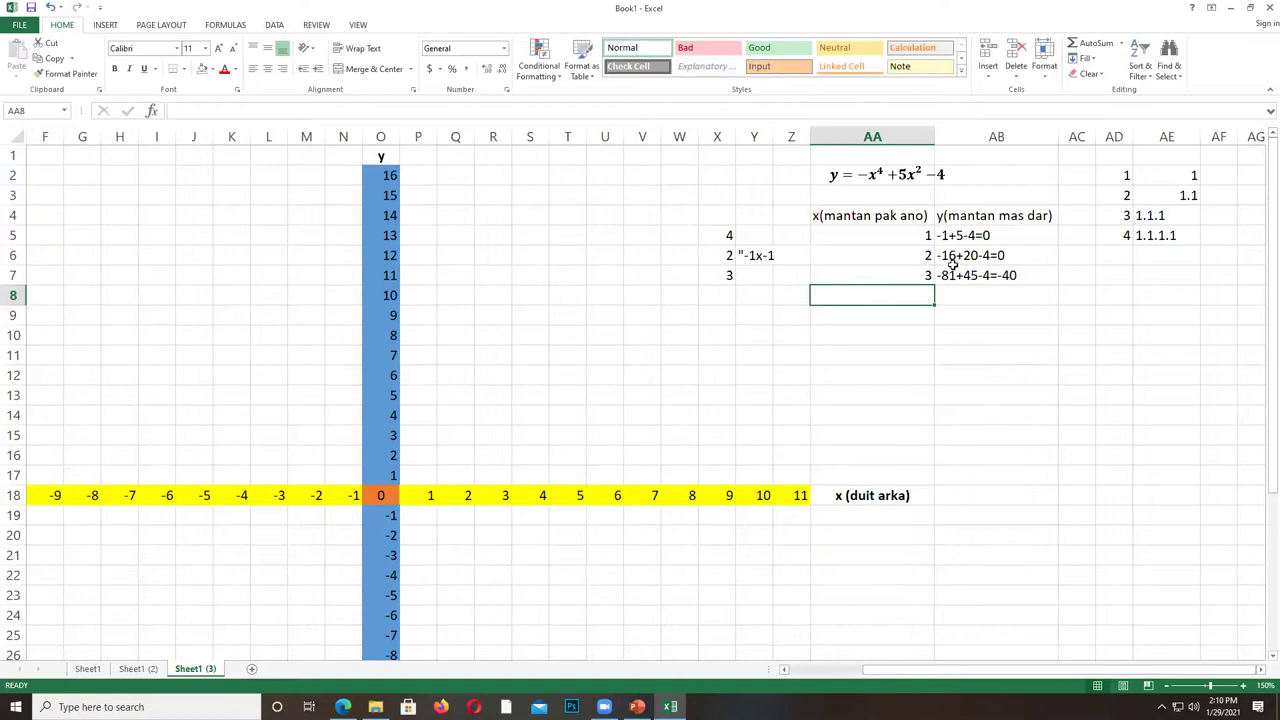
Change the x-axis label in AA18 to "x (mantan ano)".
left_click(420, 496)
double_click(886, 495)
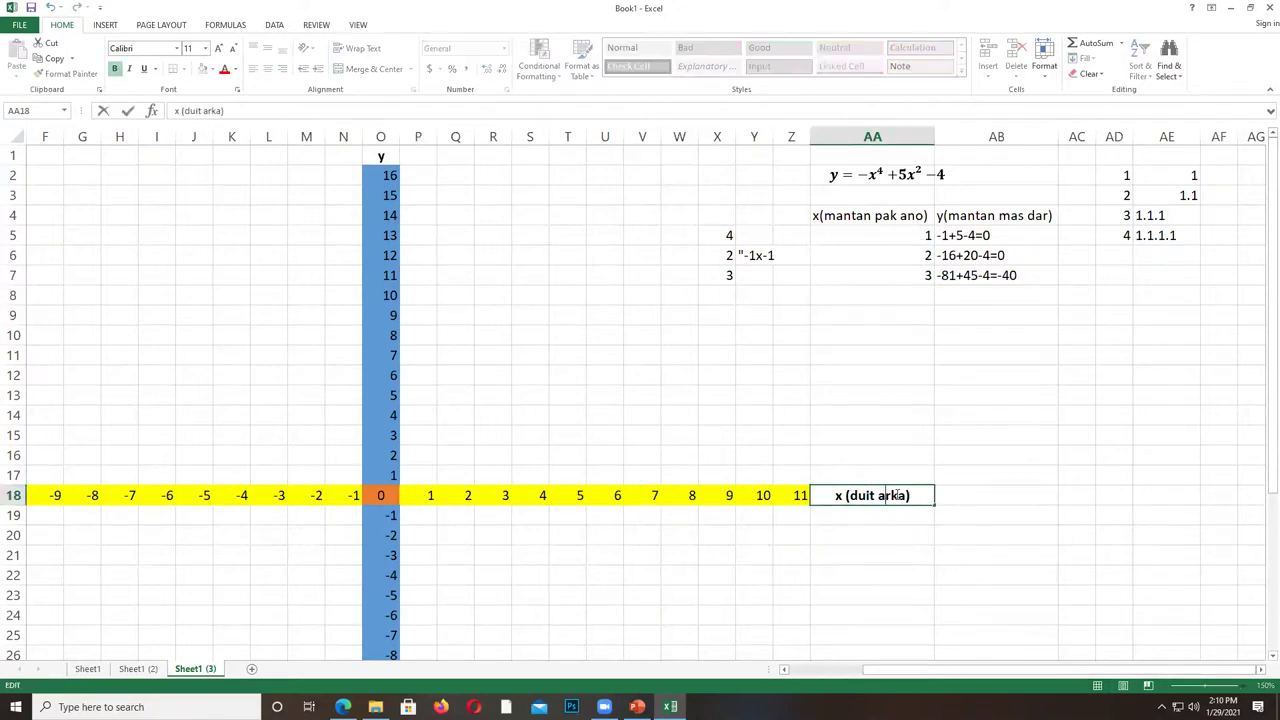
left_click_drag(893, 495, 850, 500)
type("mantan ano")
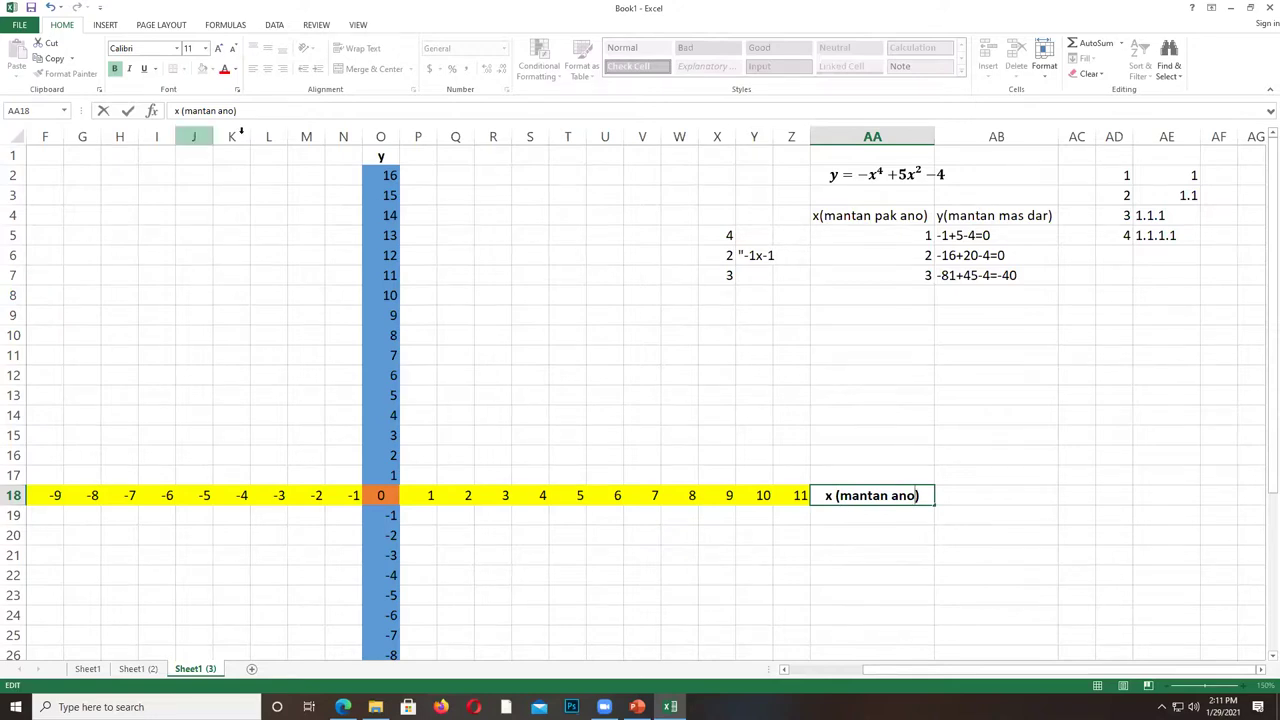
left_click(636, 318)
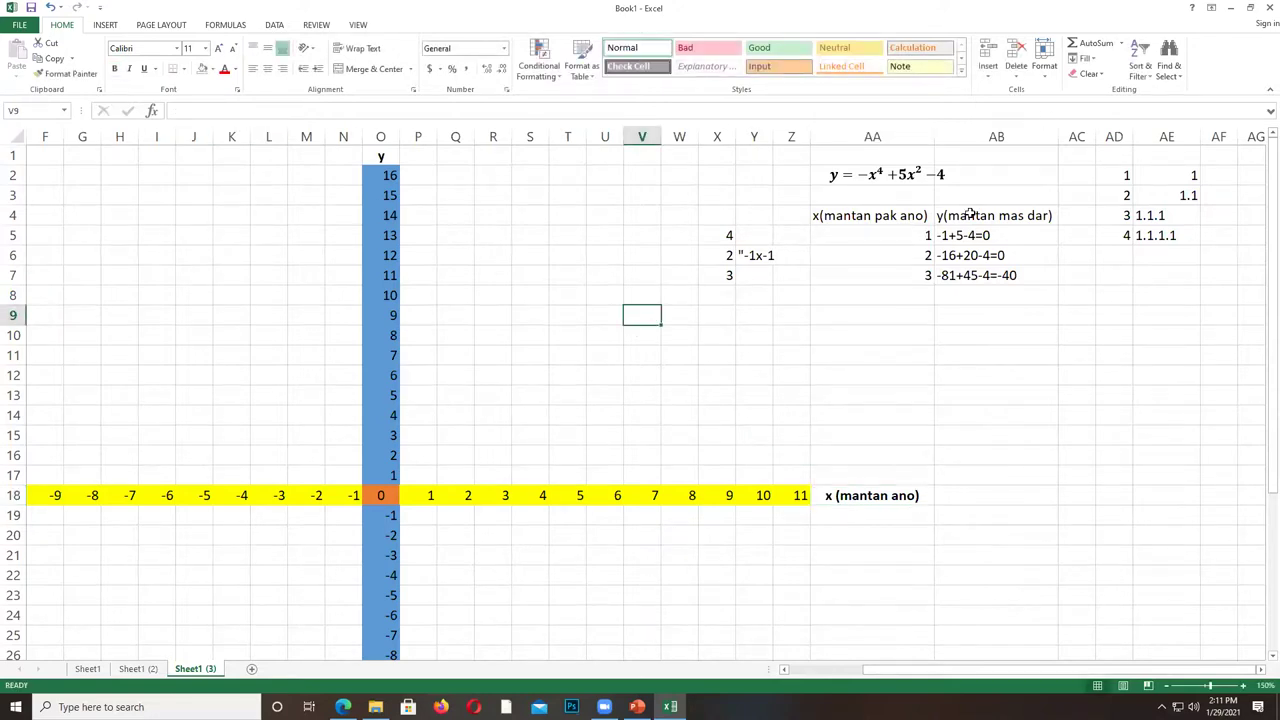
Shade the x-axis cells for 1 and 2 (P18 and Q18) light gray to mark the points where y = 0.
left_click(386, 494)
left_click(423, 496)
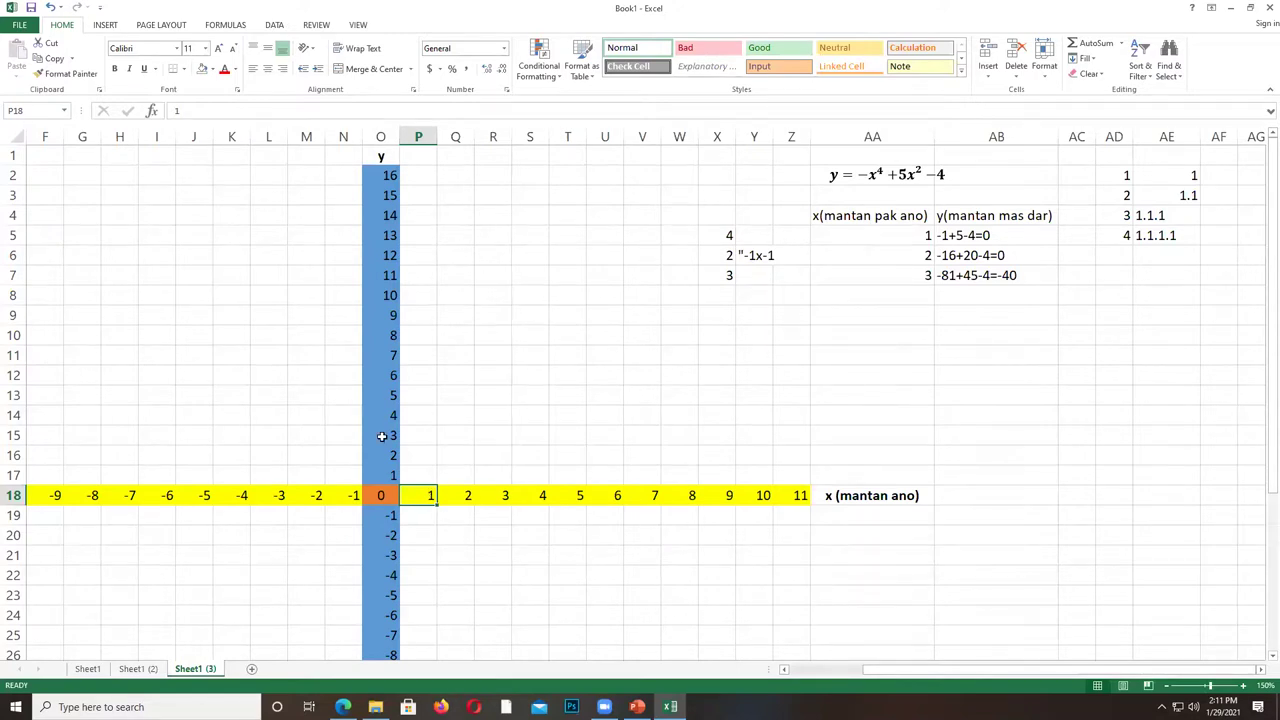
left_click(211, 68)
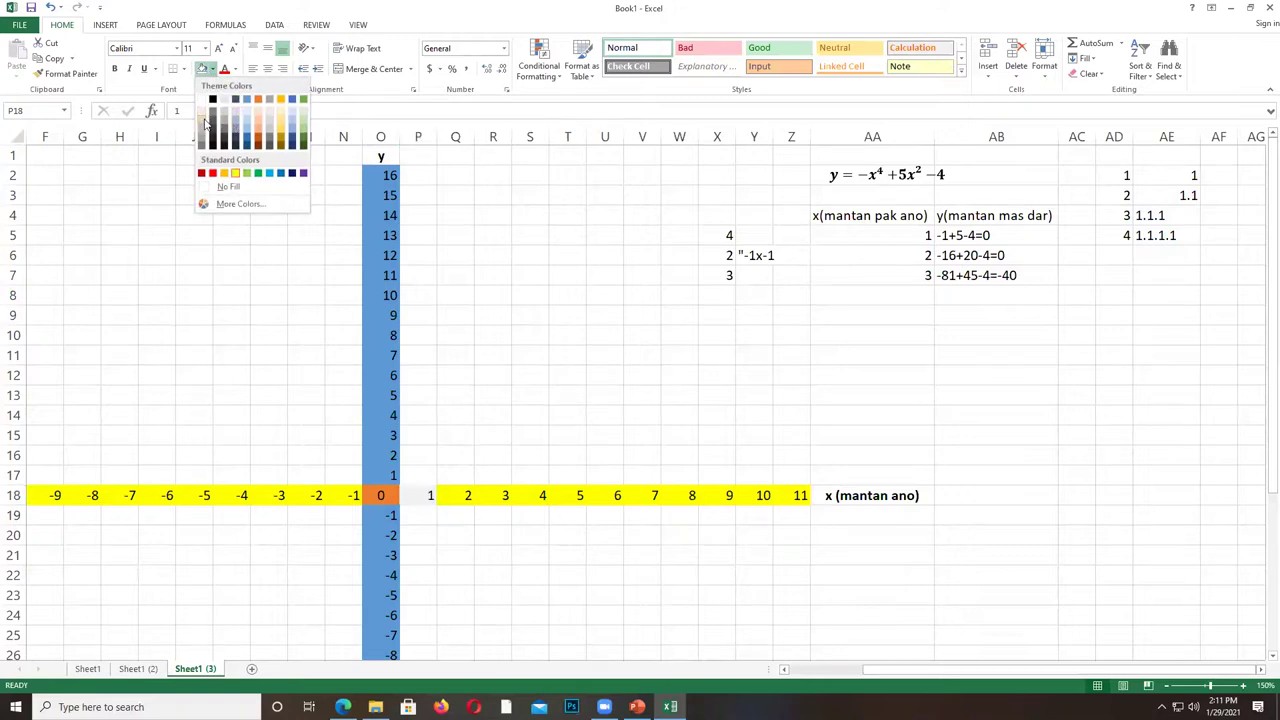
left_click(203, 120)
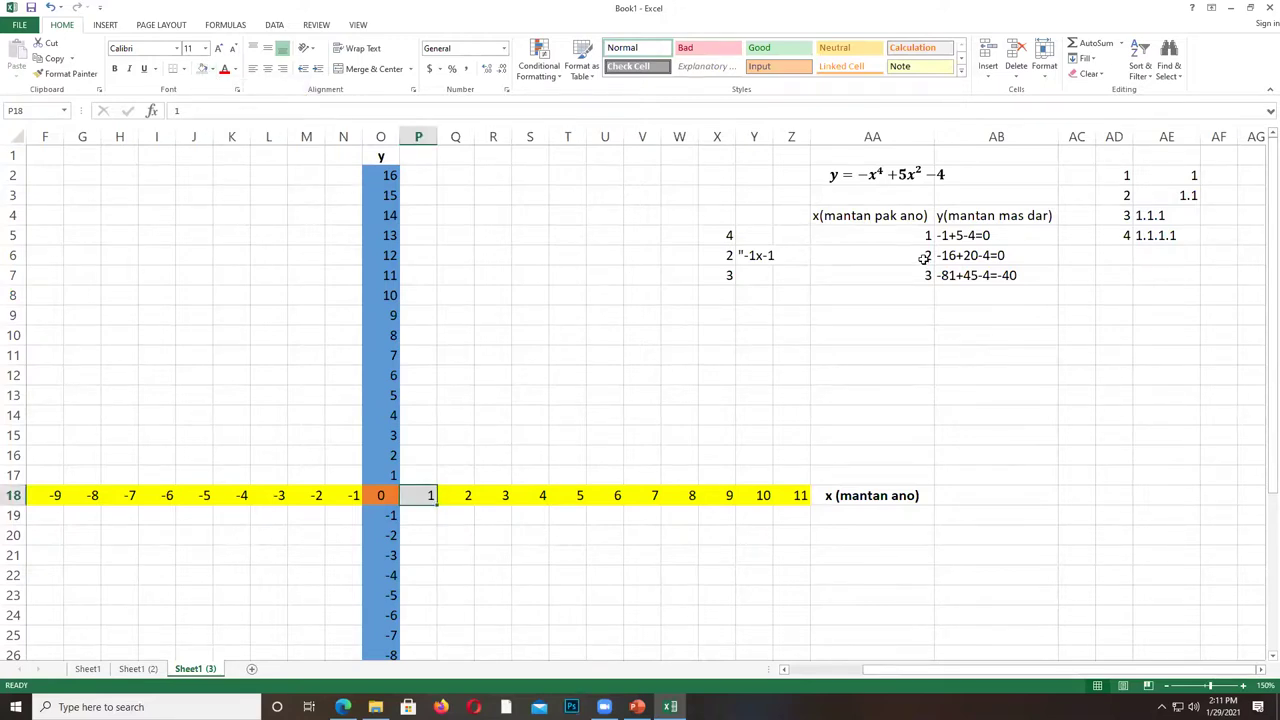
left_click(455, 499)
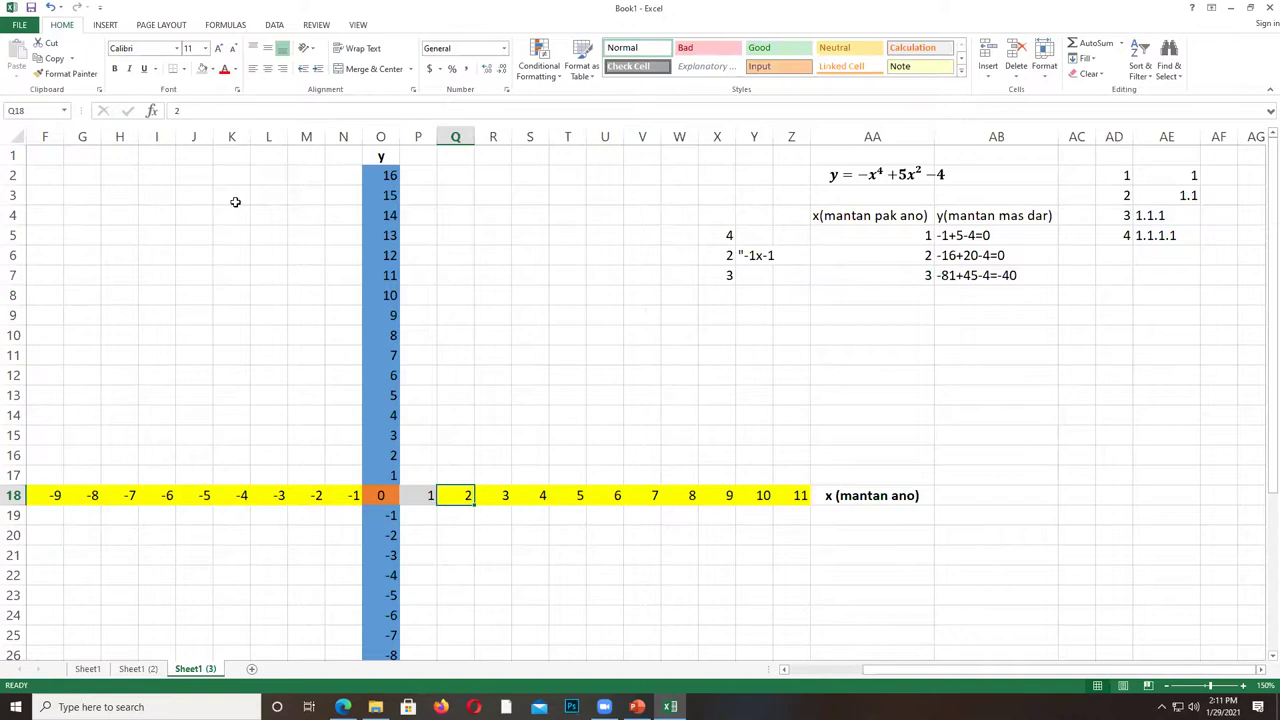
left_click(525, 494)
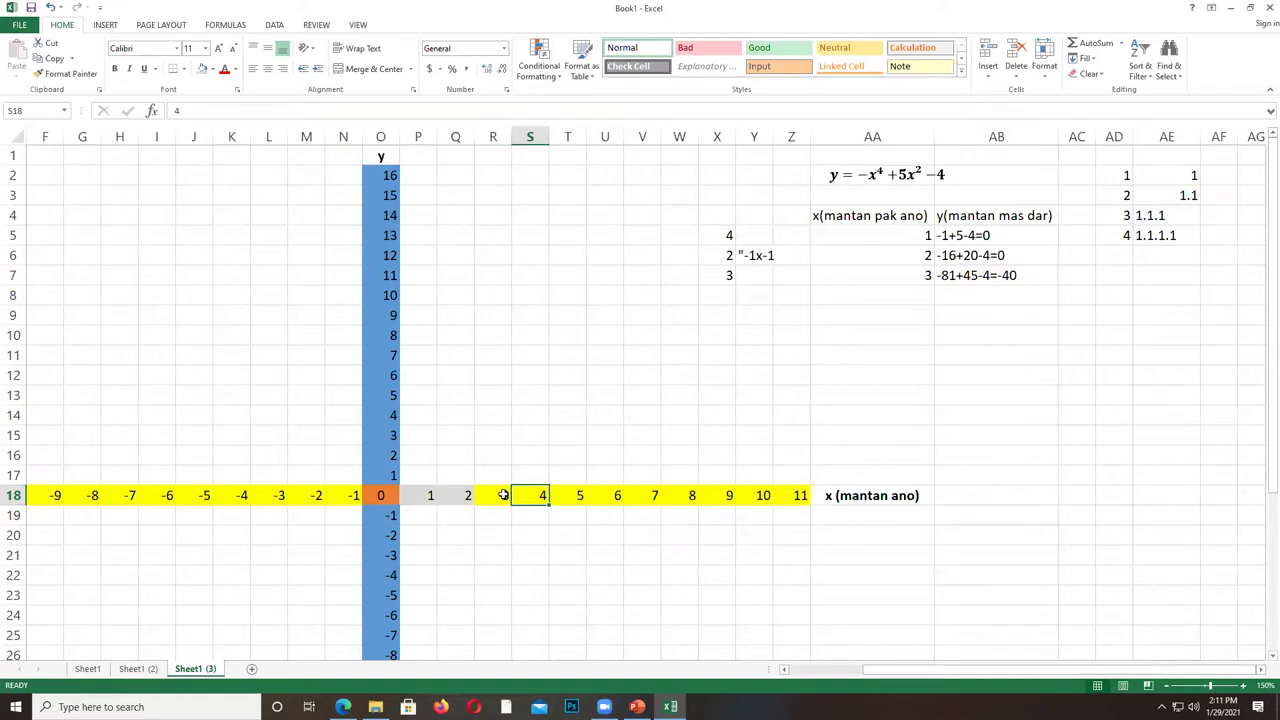
Extend the blue y-axis number series in column O downward to -49.
scroll(515, 540, "down", 9)
scroll(395, 420, "up", 2)
left_click(390, 395)
left_click(391, 435)
left_click_drag(392, 410, 400, 302)
scroll(551, 338, "up", 6)
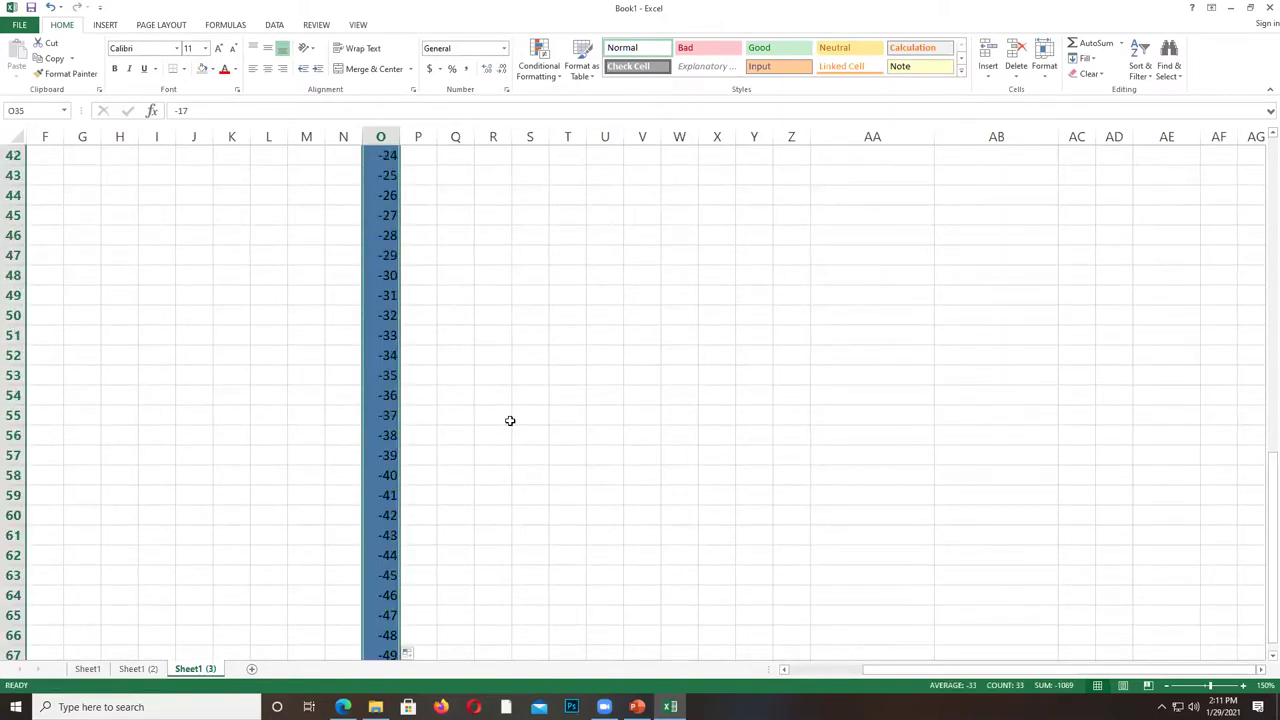
Shade cell R58 light gray to mark the point x = 3, y = -40.
left_click(382, 572)
scroll(389, 530, "up", 2)
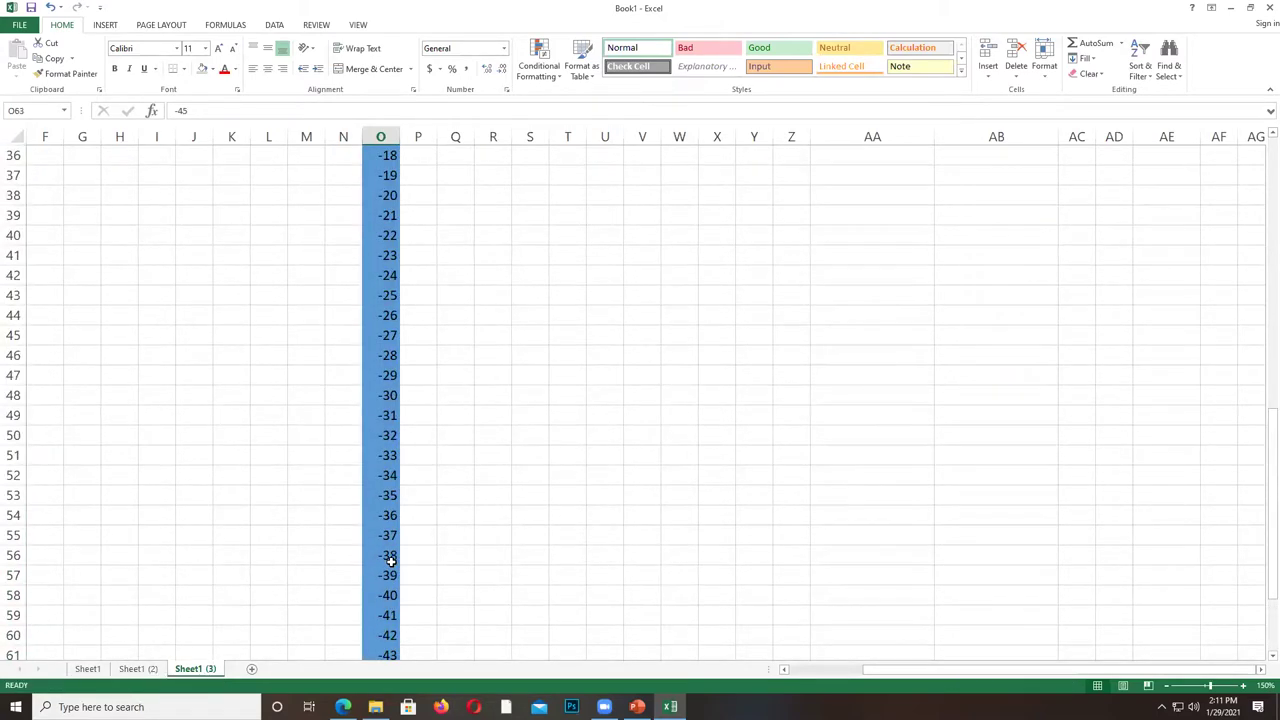
left_click(390, 595)
left_click(496, 597)
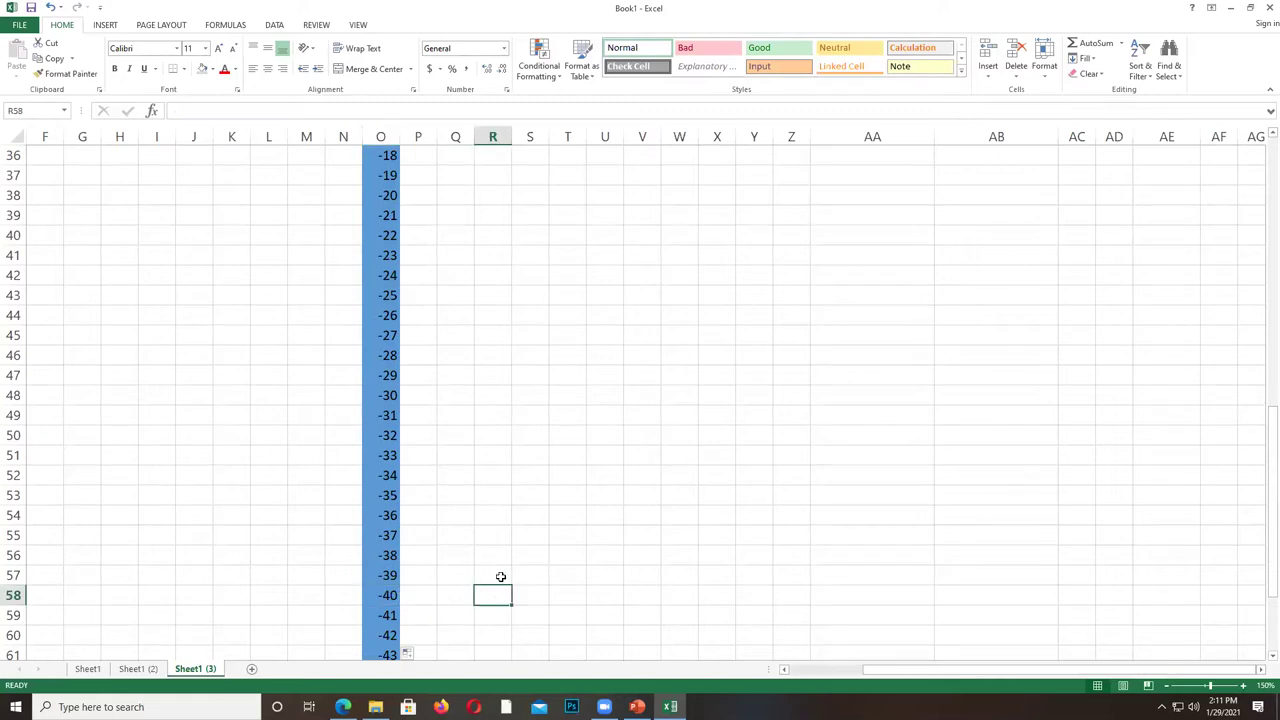
left_click(209, 68)
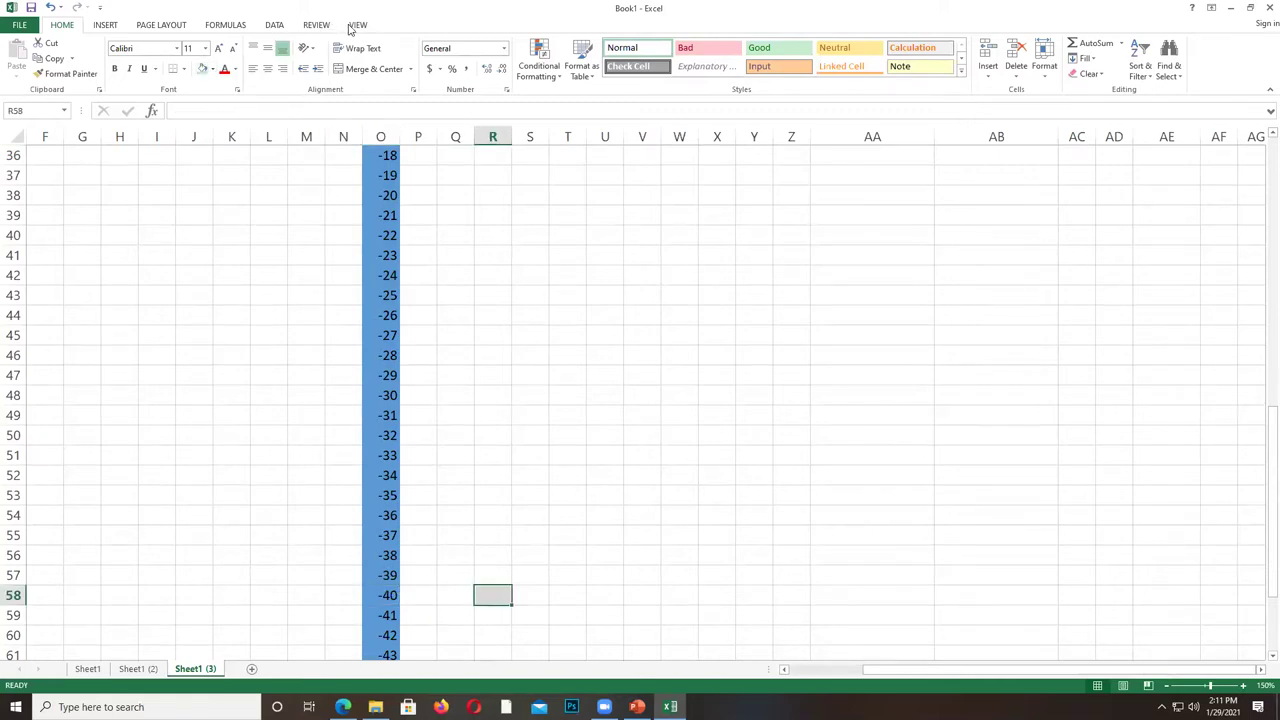
Reset the sheet zoom to 100% and review the marked points against the axes and value table.
left_click(356, 24)
left_click(306, 60)
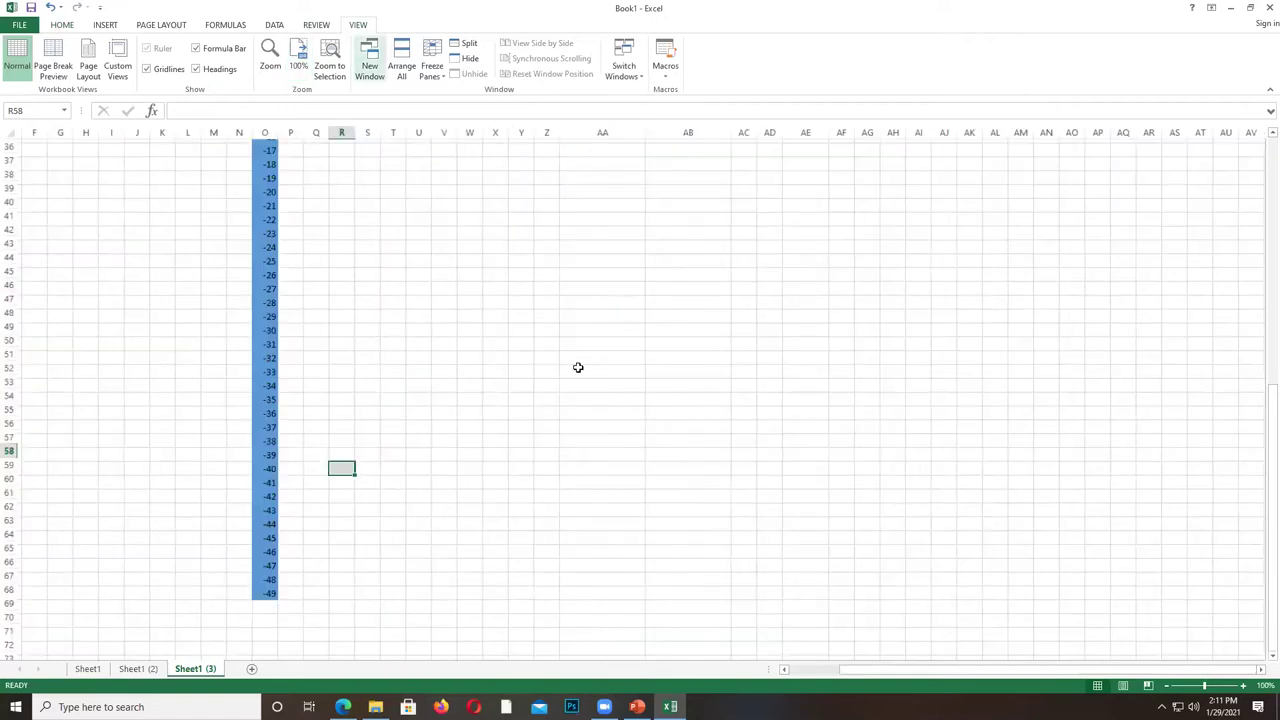
scroll(578, 367, "up", 6)
scroll(578, 367, "down", 1)
scroll(578, 367, "up", 1)
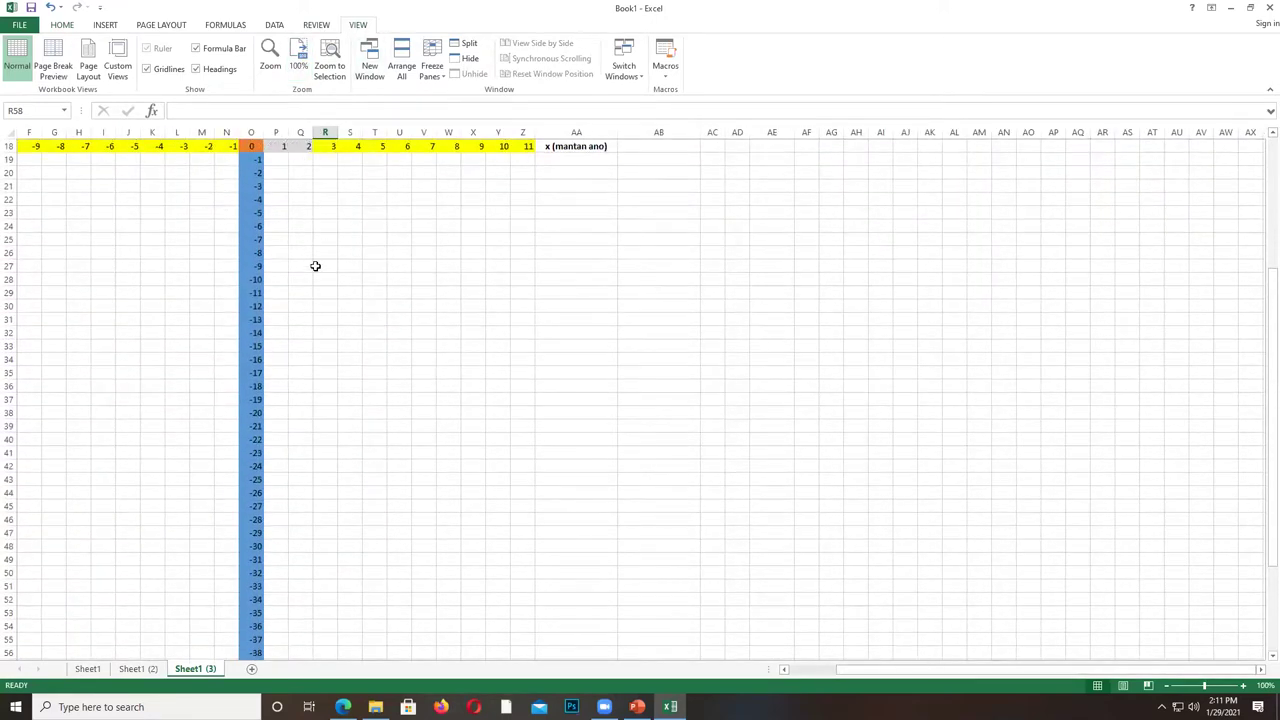
scroll(338, 470, "down", 1)
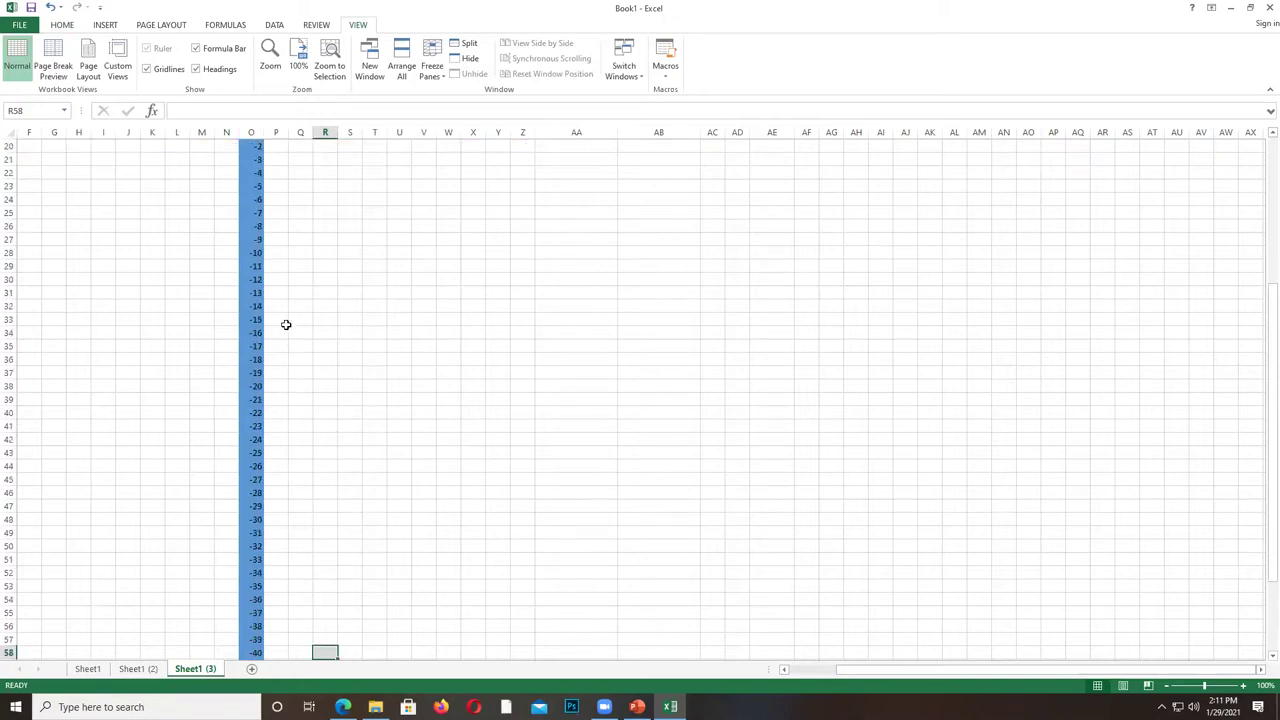
scroll(280, 290, "up", 3)
scroll(274, 237, "up", 4)
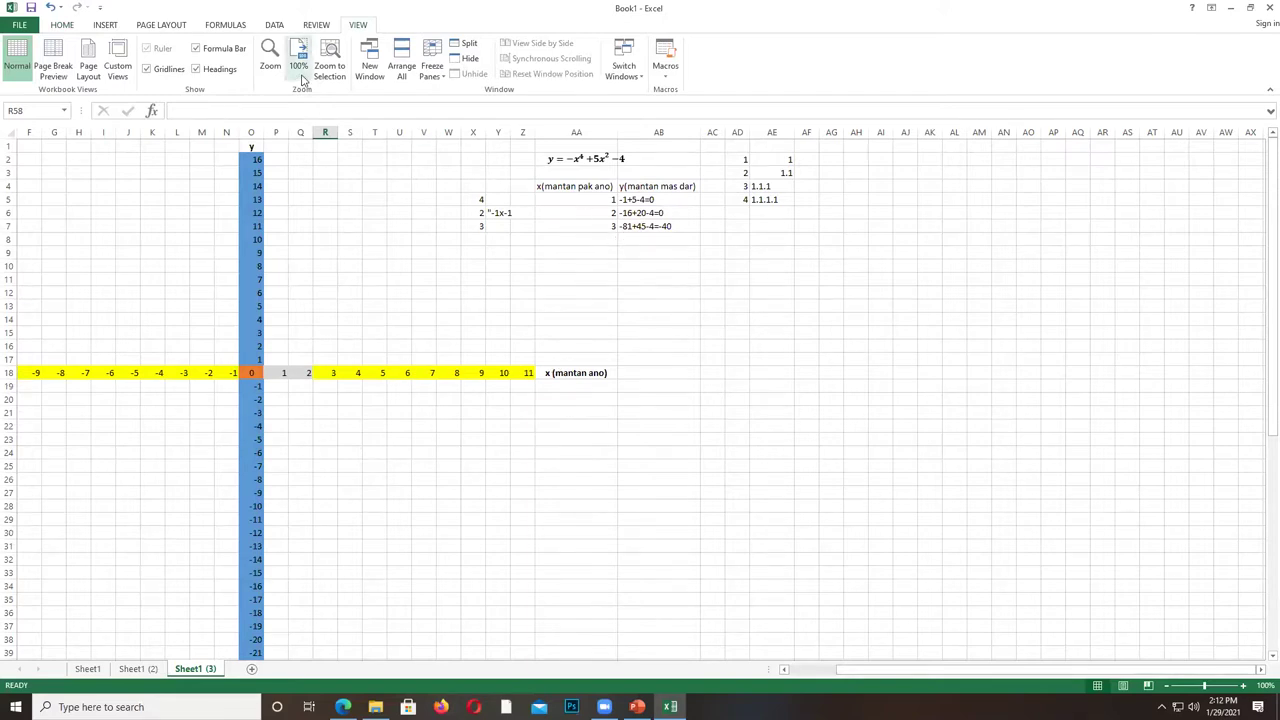
Set the sheet magnification to 200% and bring the equation and value table into view.
left_click(268, 58)
left_click(291, 290)
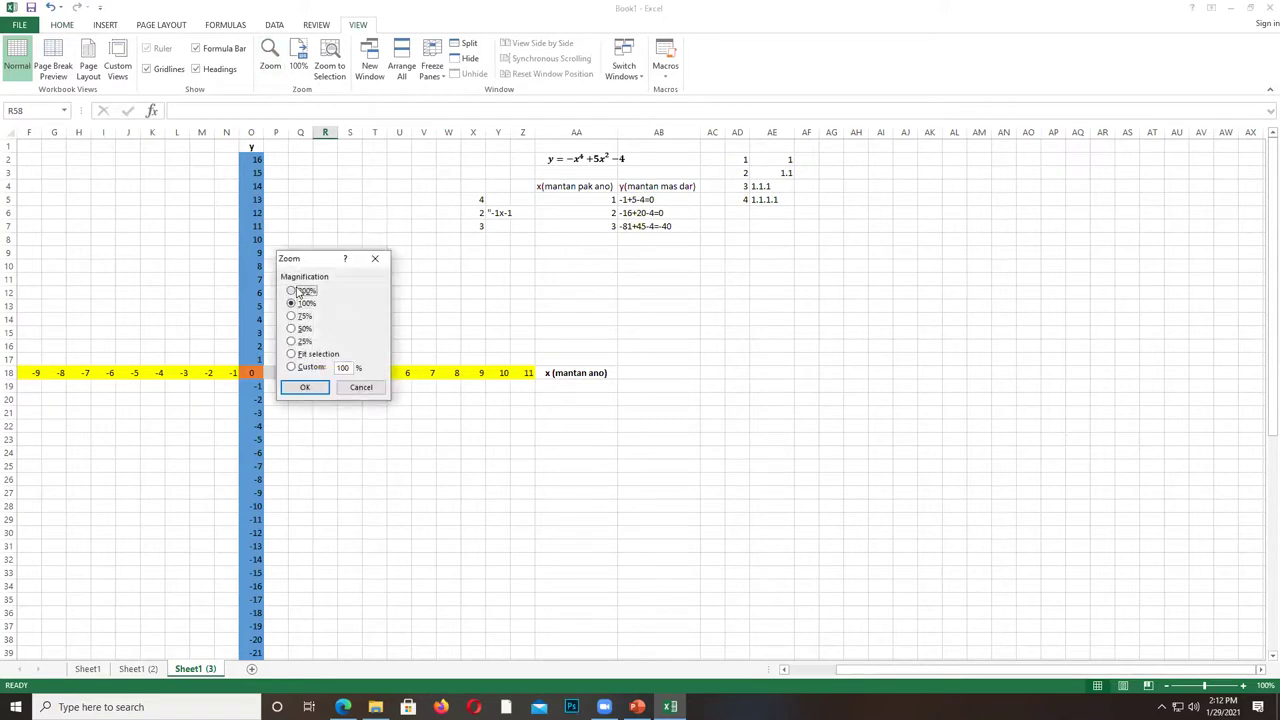
left_click(316, 392)
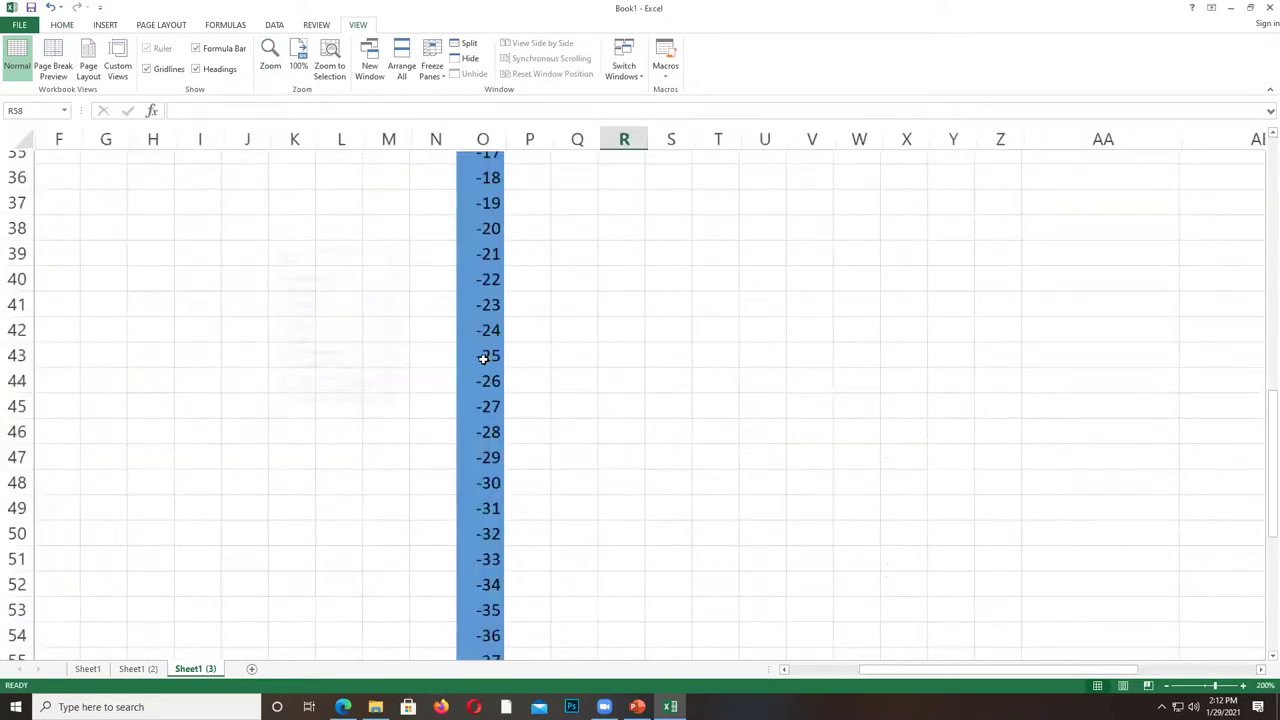
scroll(483, 359, "up", 8)
scroll(483, 359, "up", 4)
left_click_drag(905, 677, 1054, 678)
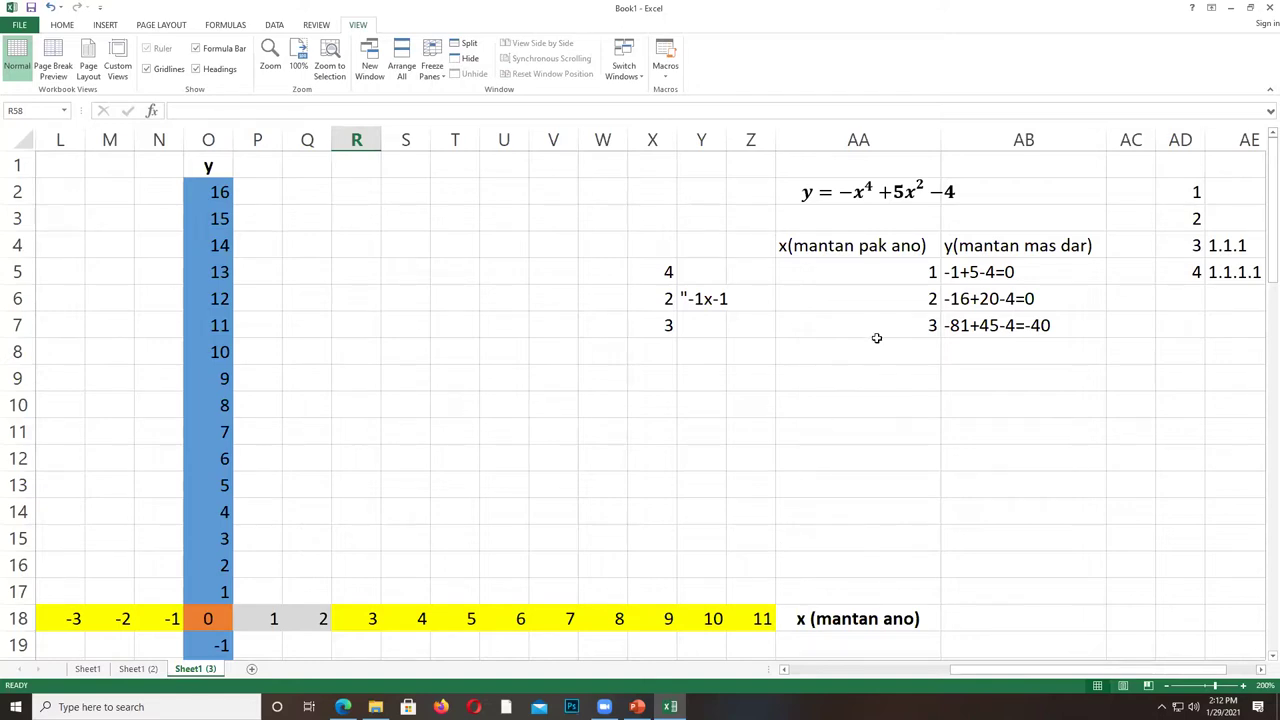
Enter 1,5 as an additional x value in AA8, below the 3 in the value table.
left_click(914, 278)
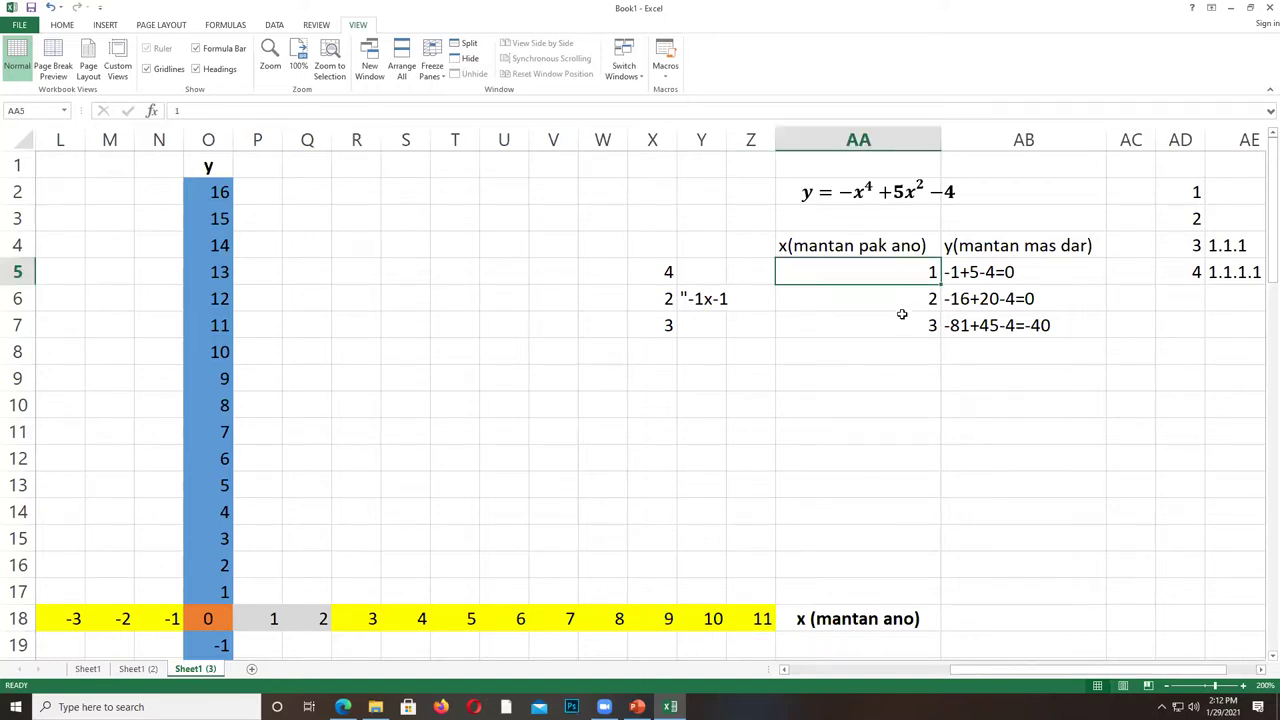
left_click(902, 300)
left_click(903, 320)
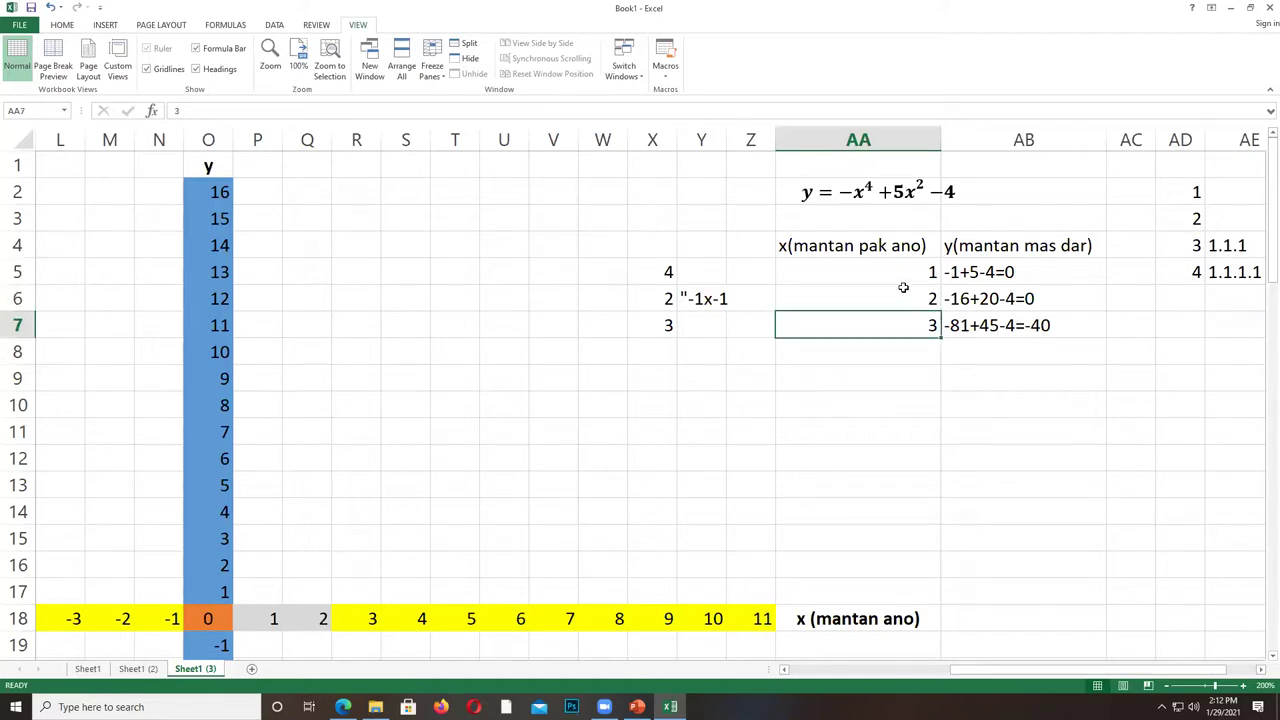
left_click(904, 290)
left_click(910, 348)
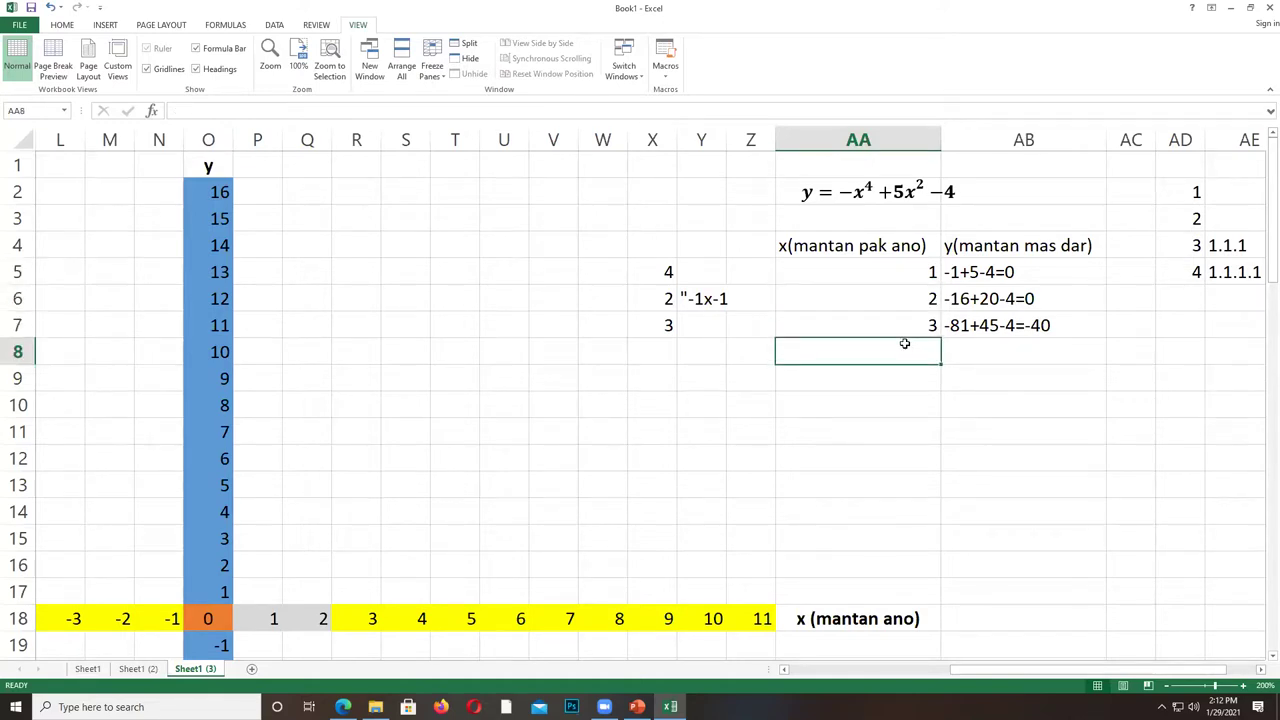
type("1,")
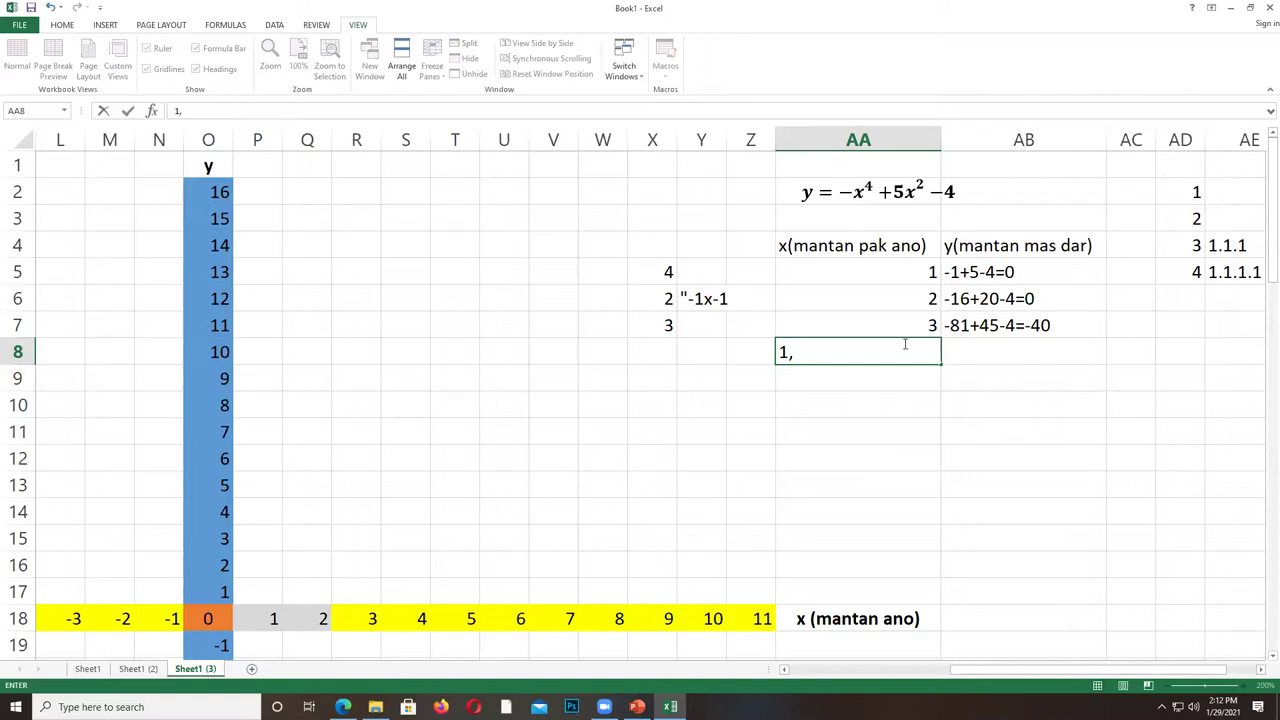
type("5")
key("Return")
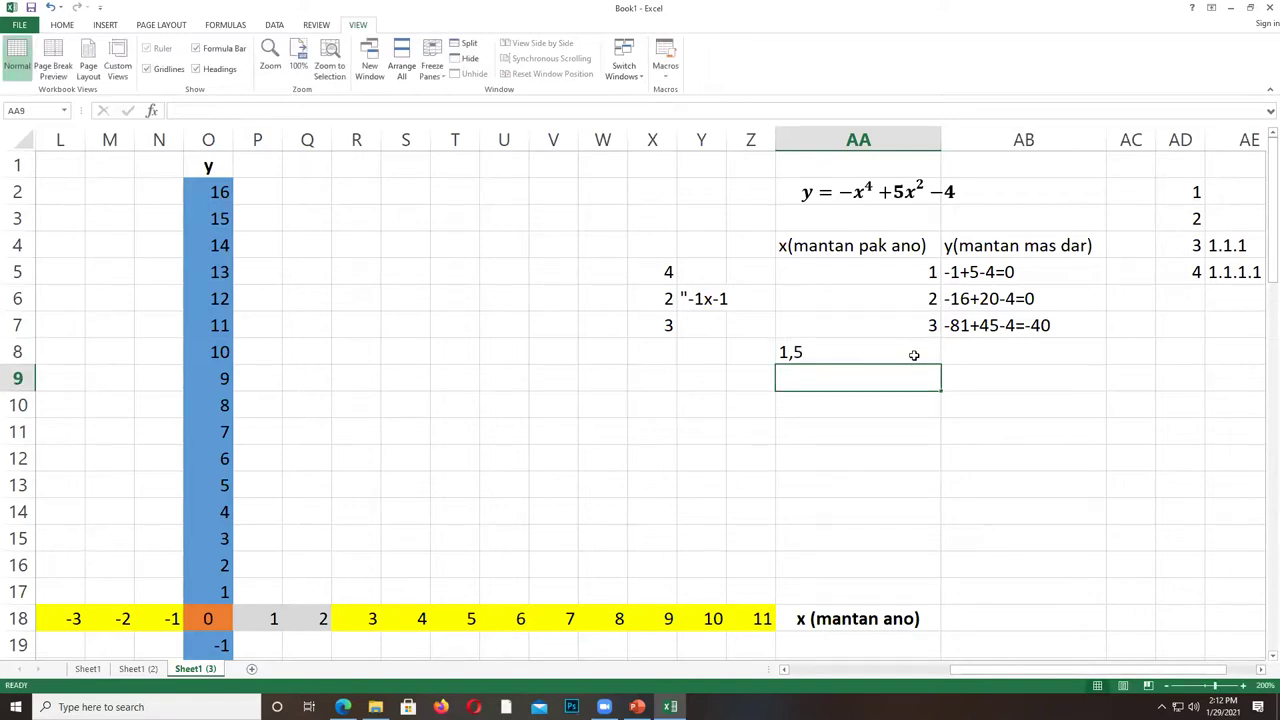
Right-align the 1,5 entry in AA8 to match the other x values.
left_click(910, 353)
left_click(62, 24)
left_click(282, 68)
left_click(1047, 346)
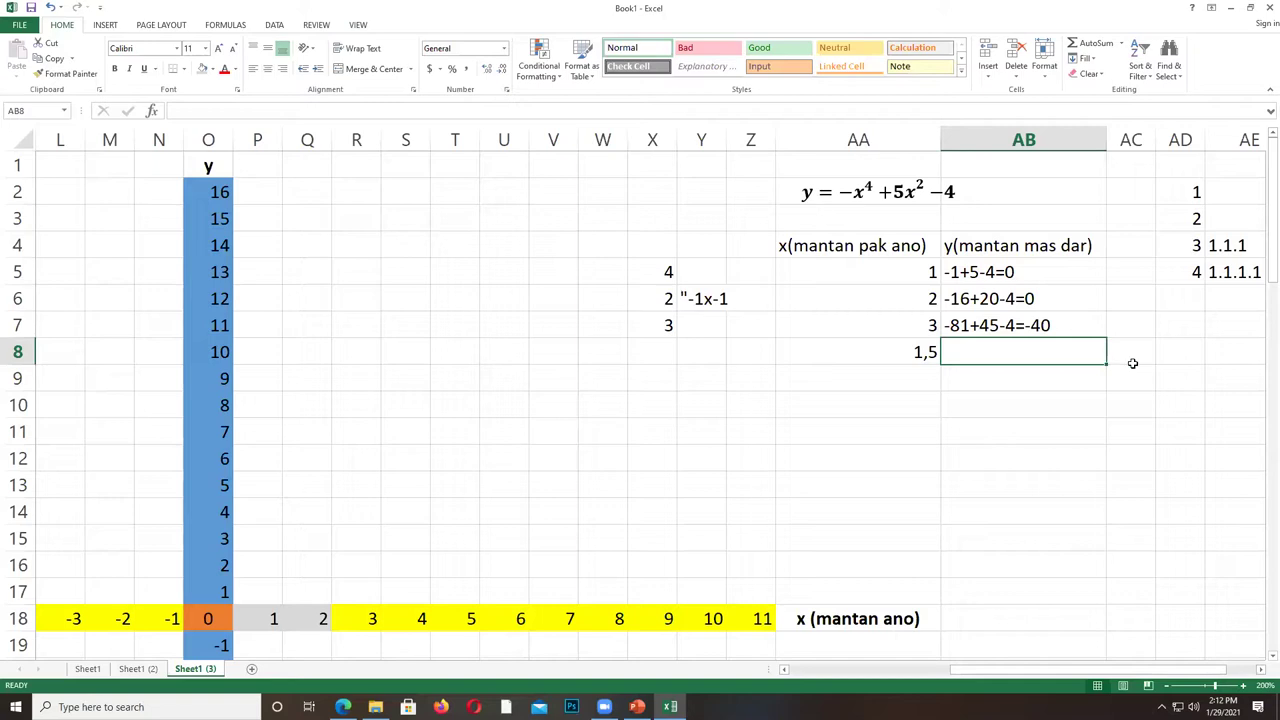
left_click(929, 386)
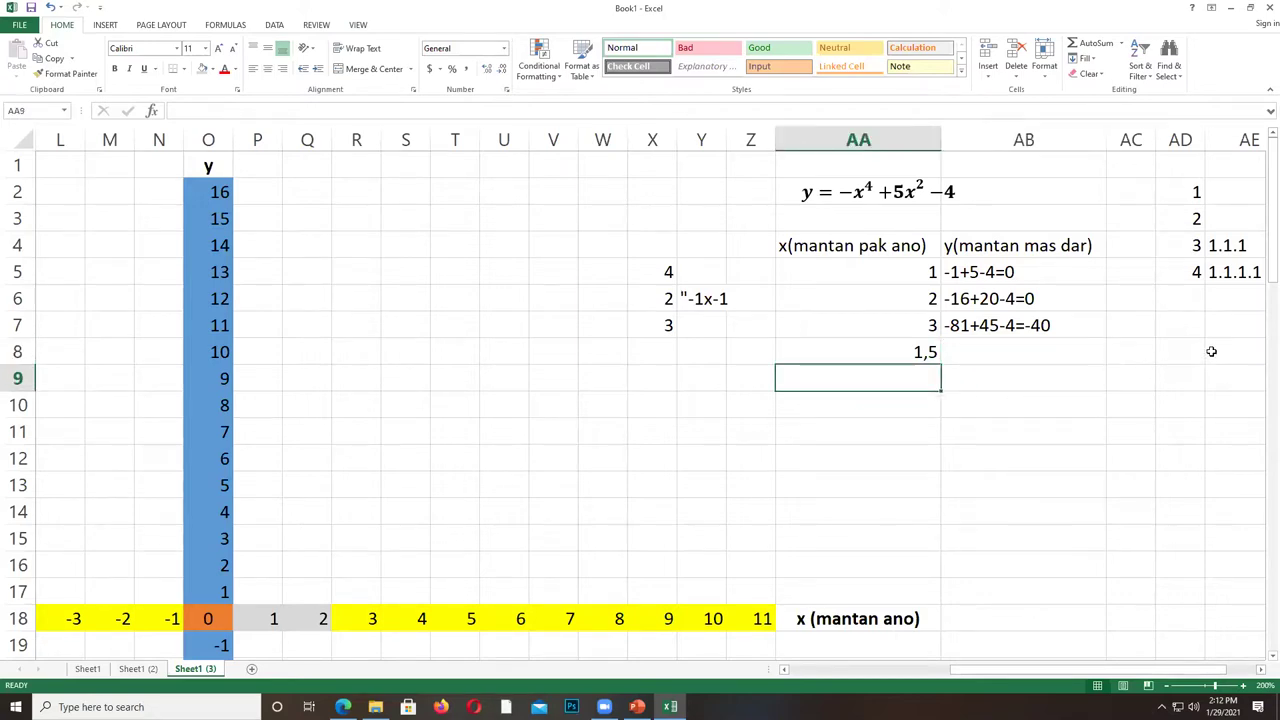
Calculate the fourth power of 1.5 in AD8 with the formula =1.5^4, then select AB8 for its substitution.
left_click(1174, 356)
type("=")
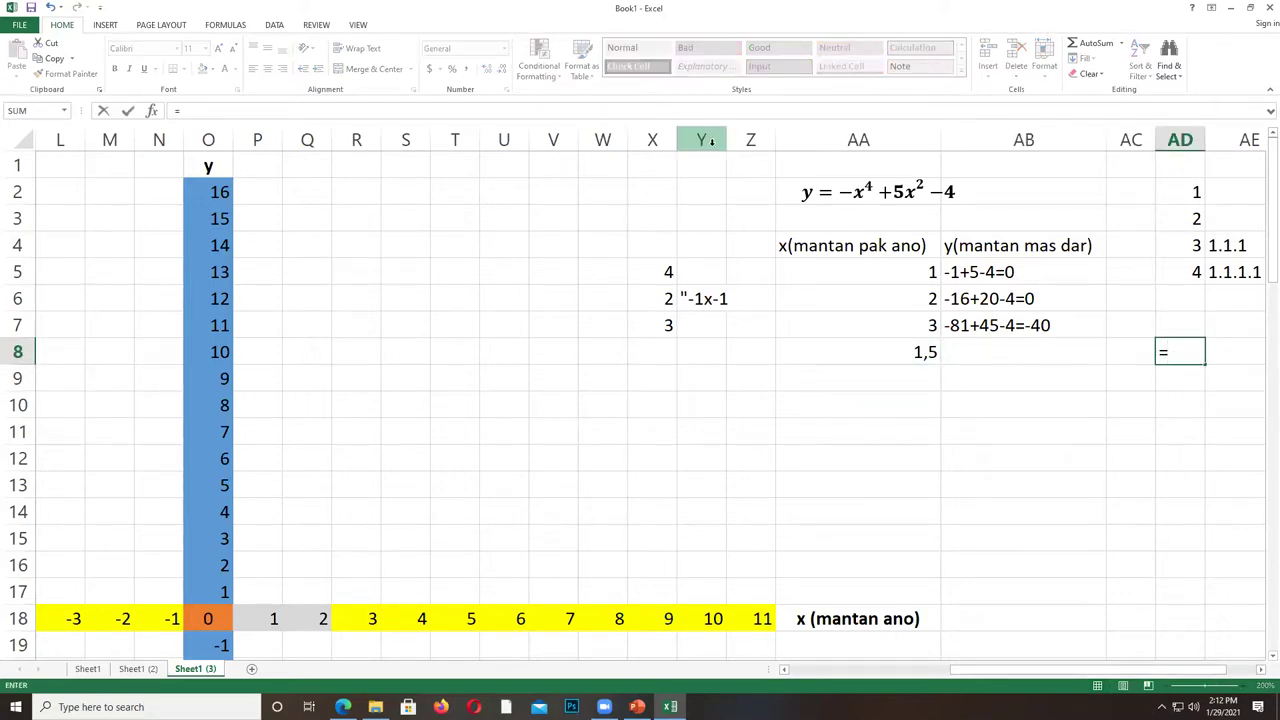
left_click(577, 117)
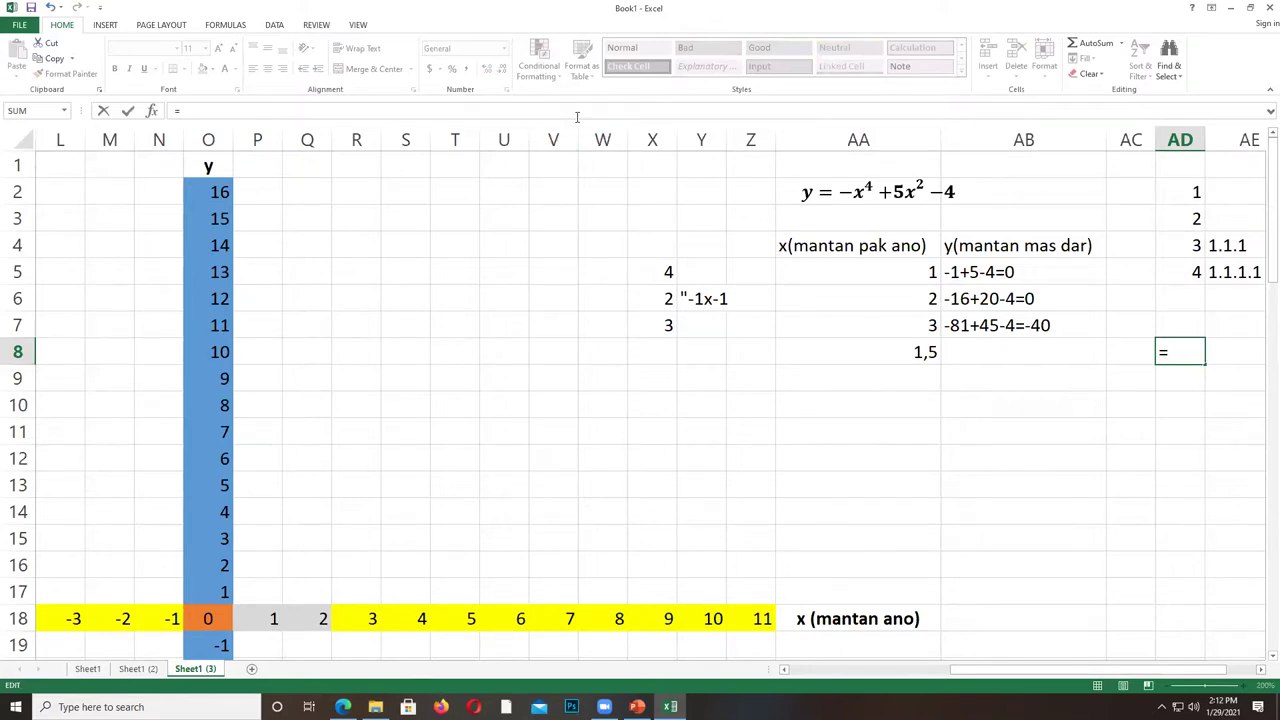
type("1.5^4")
key("Return")
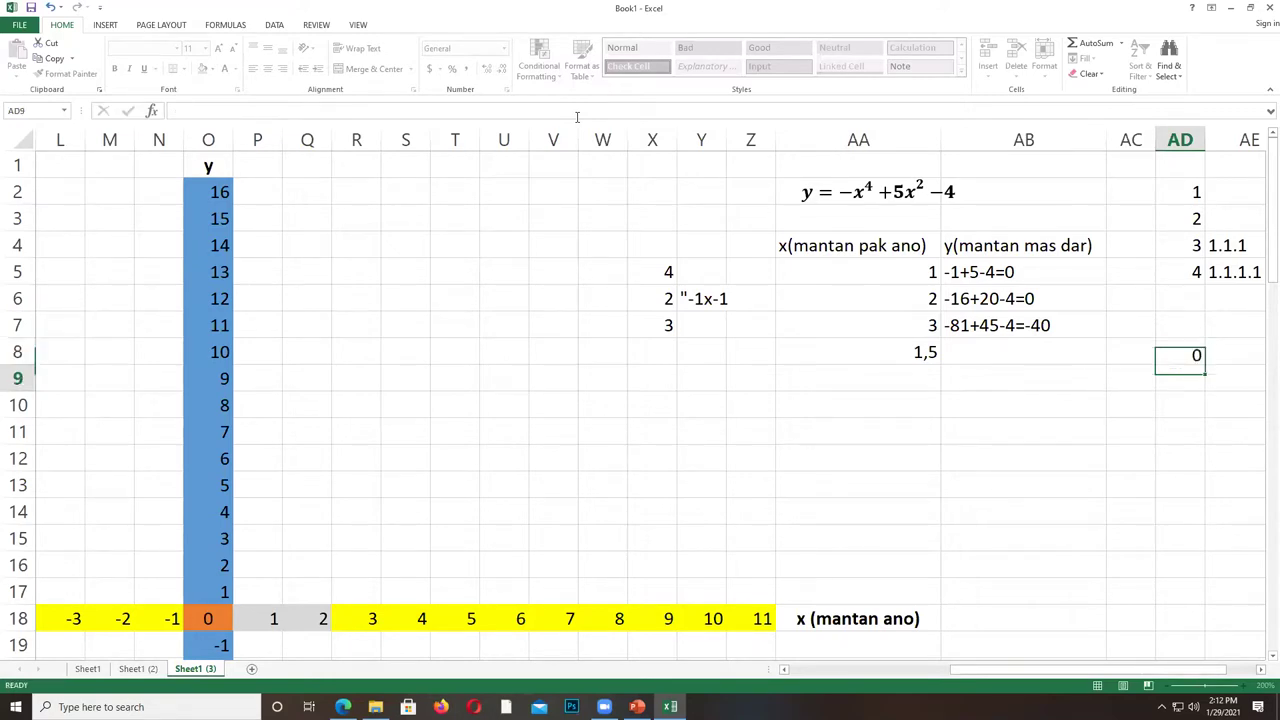
key("Up")
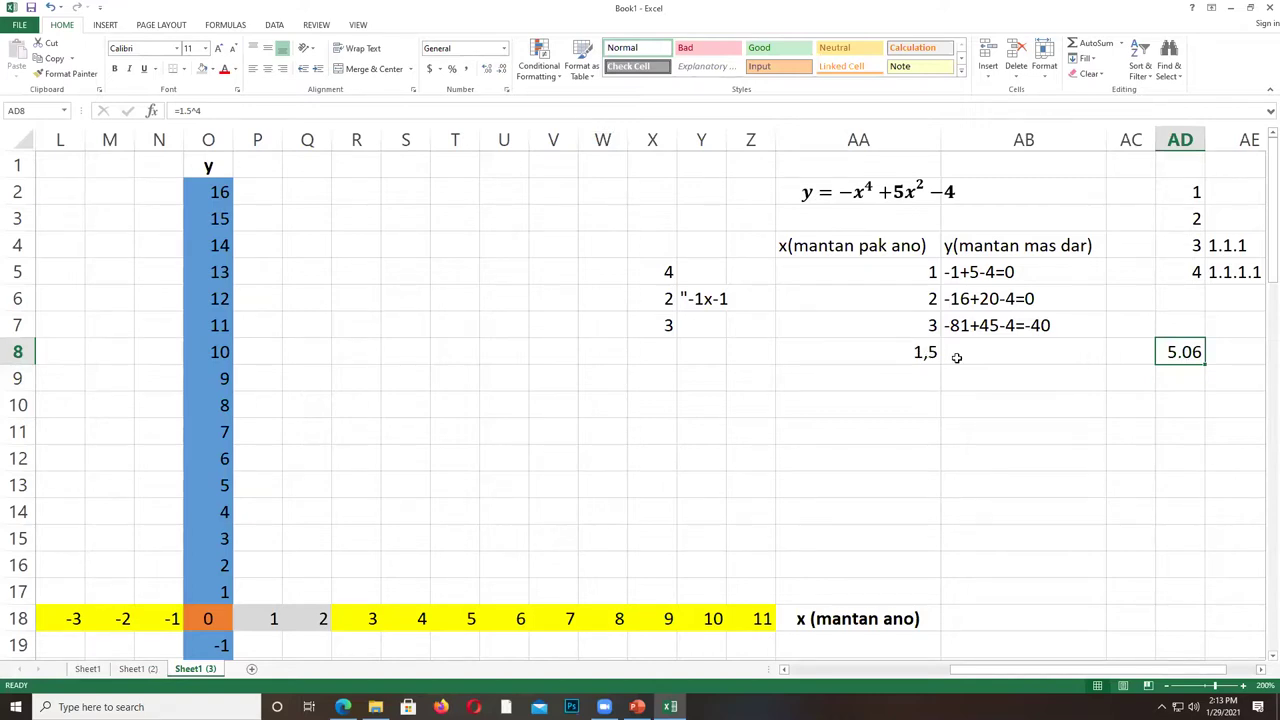
left_click(956, 357)
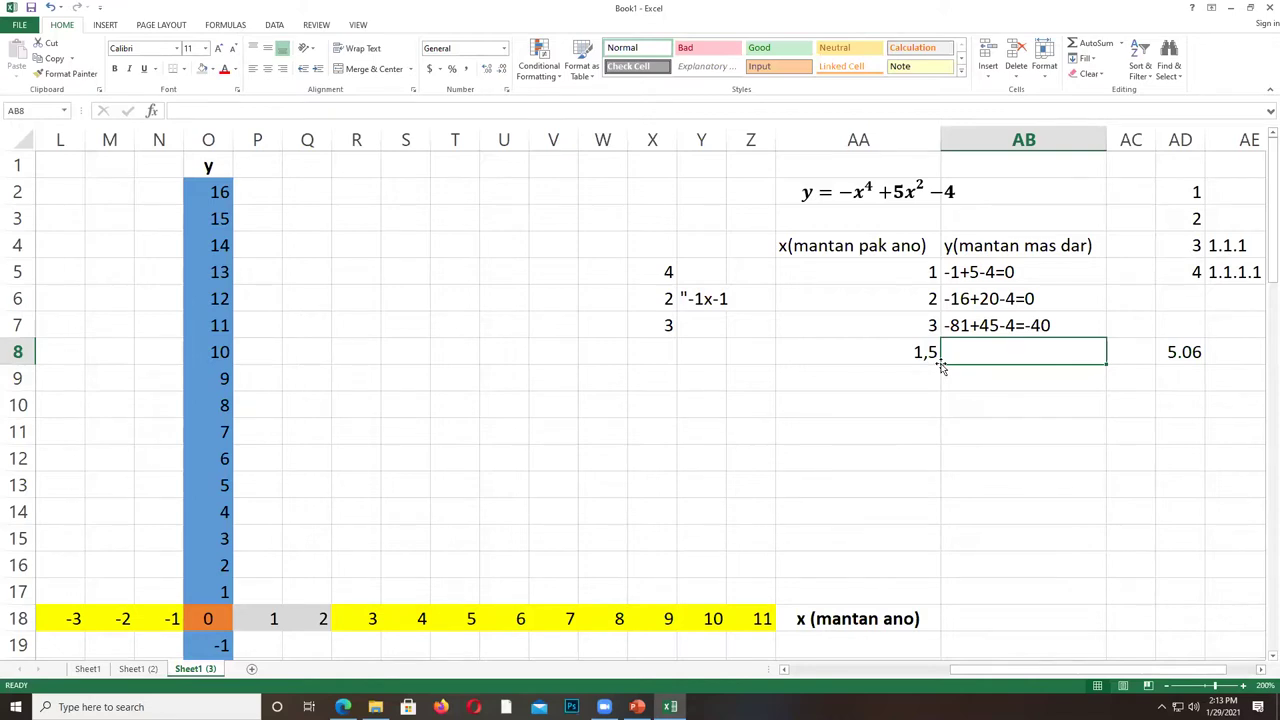
Begin the substitution for x = 1,5 in AB8 with the text -5.06+.
type("'-")
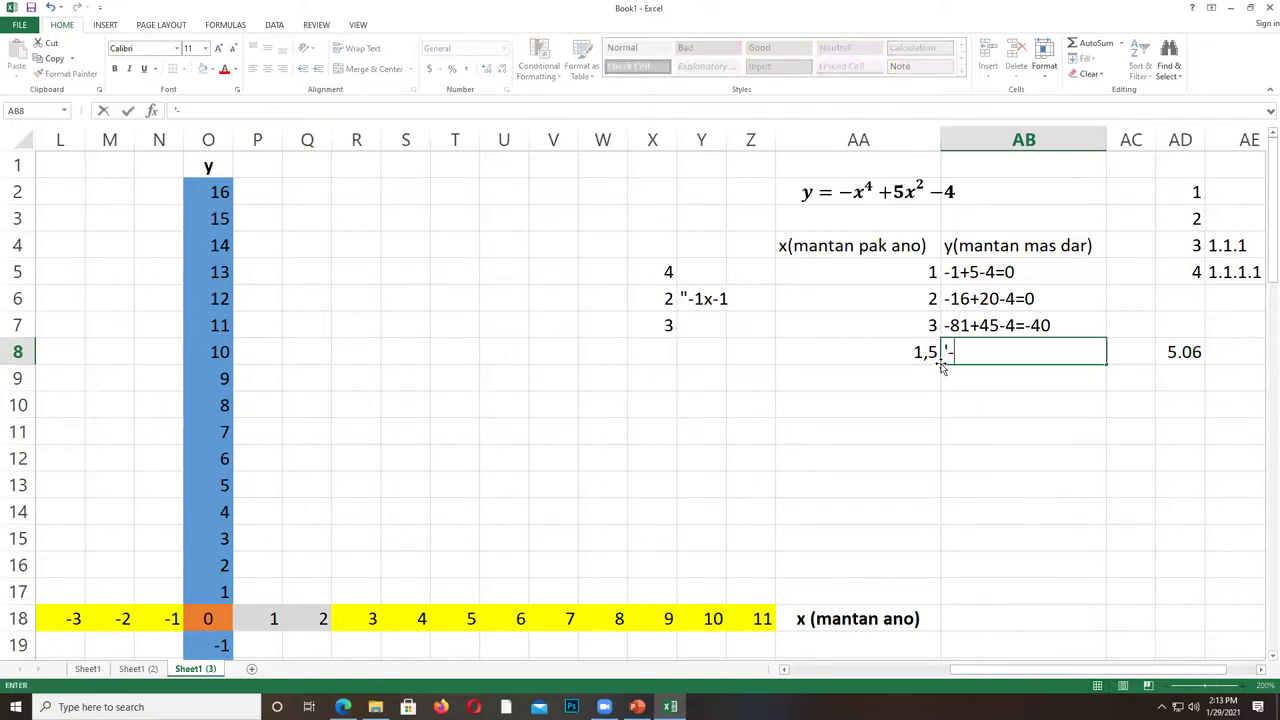
type("5.06+")
left_click(1166, 390)
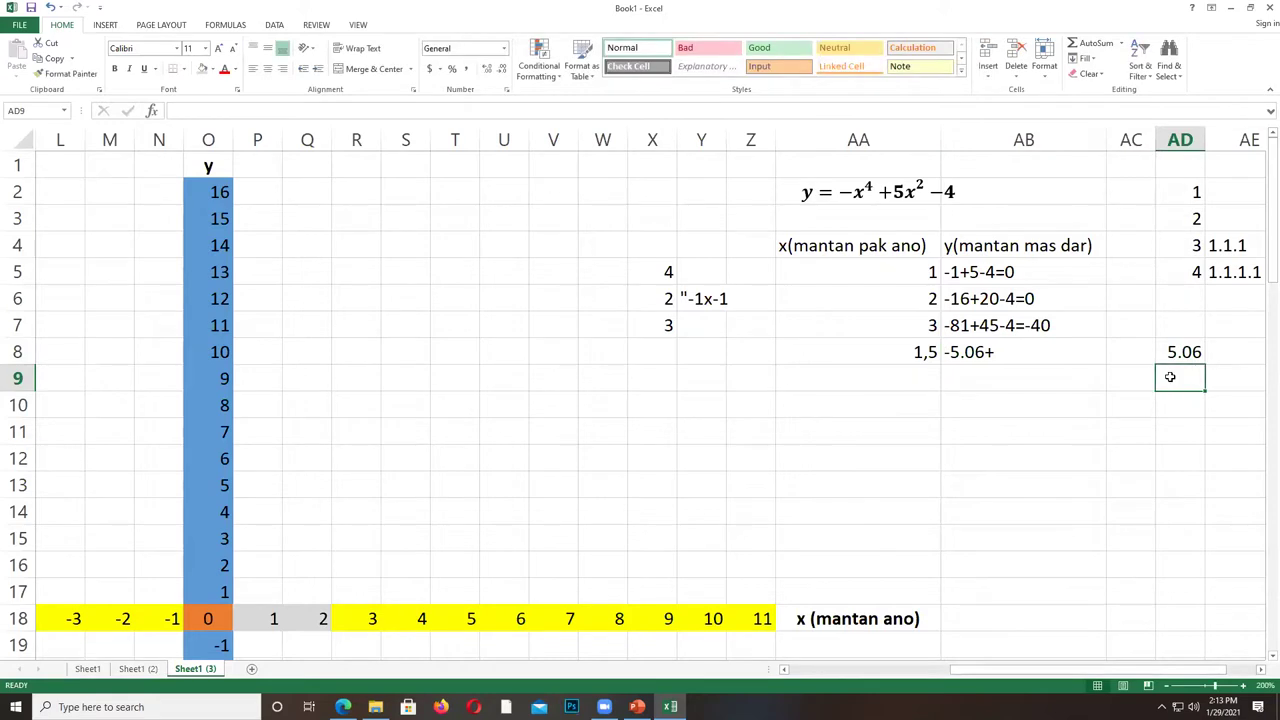
Change the helper calculation in AD8 to the square of 1.5, using =1.5^2.
left_click(1178, 351)
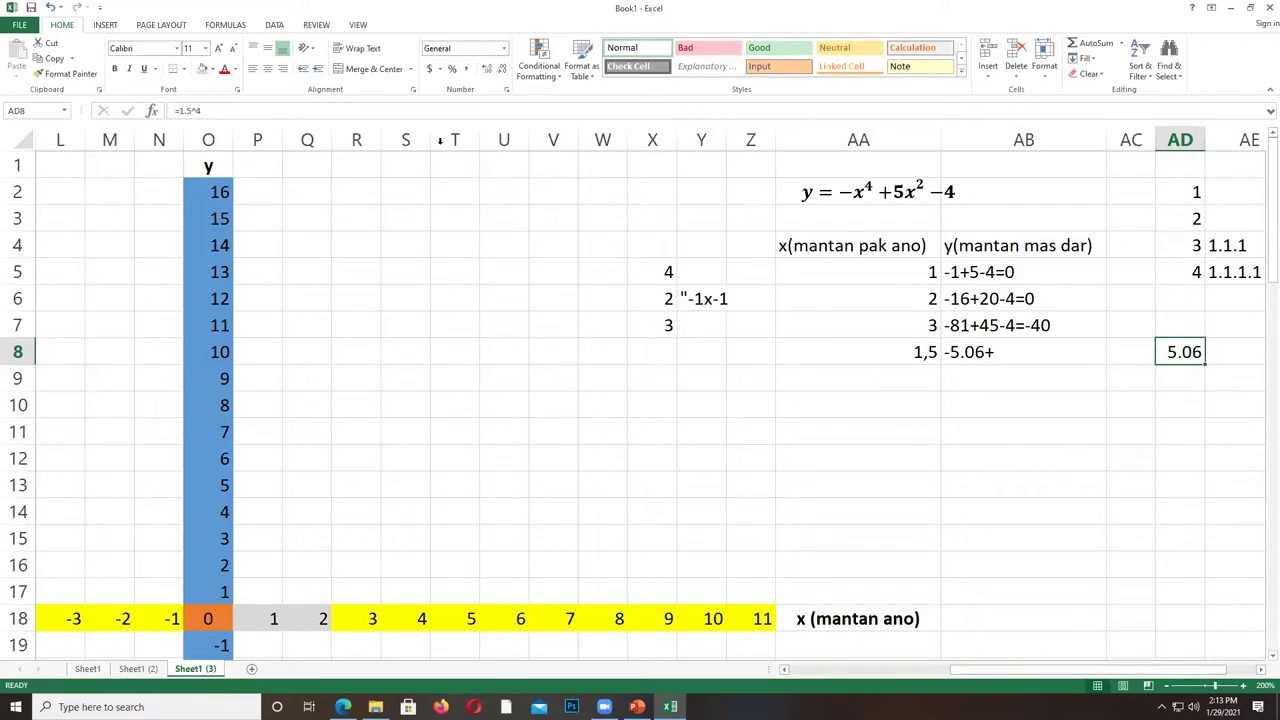
left_click(216, 111)
key("BackSpace")
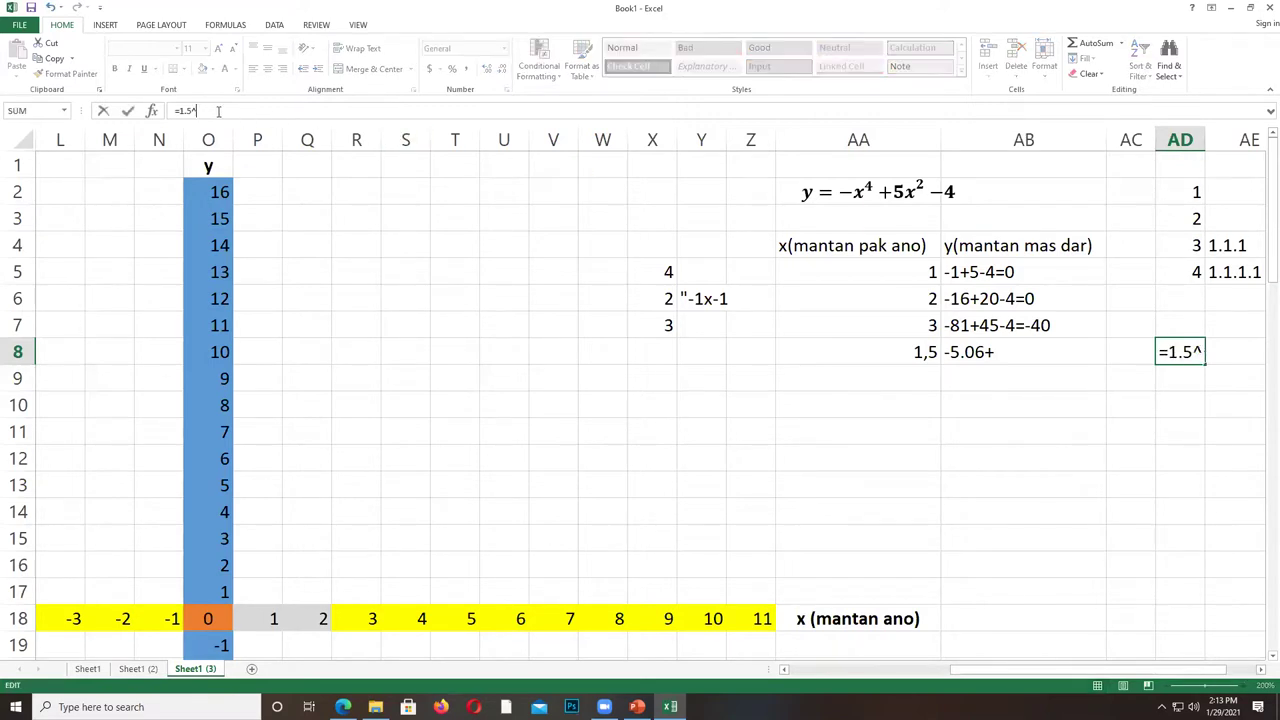
type("2")
key("Return")
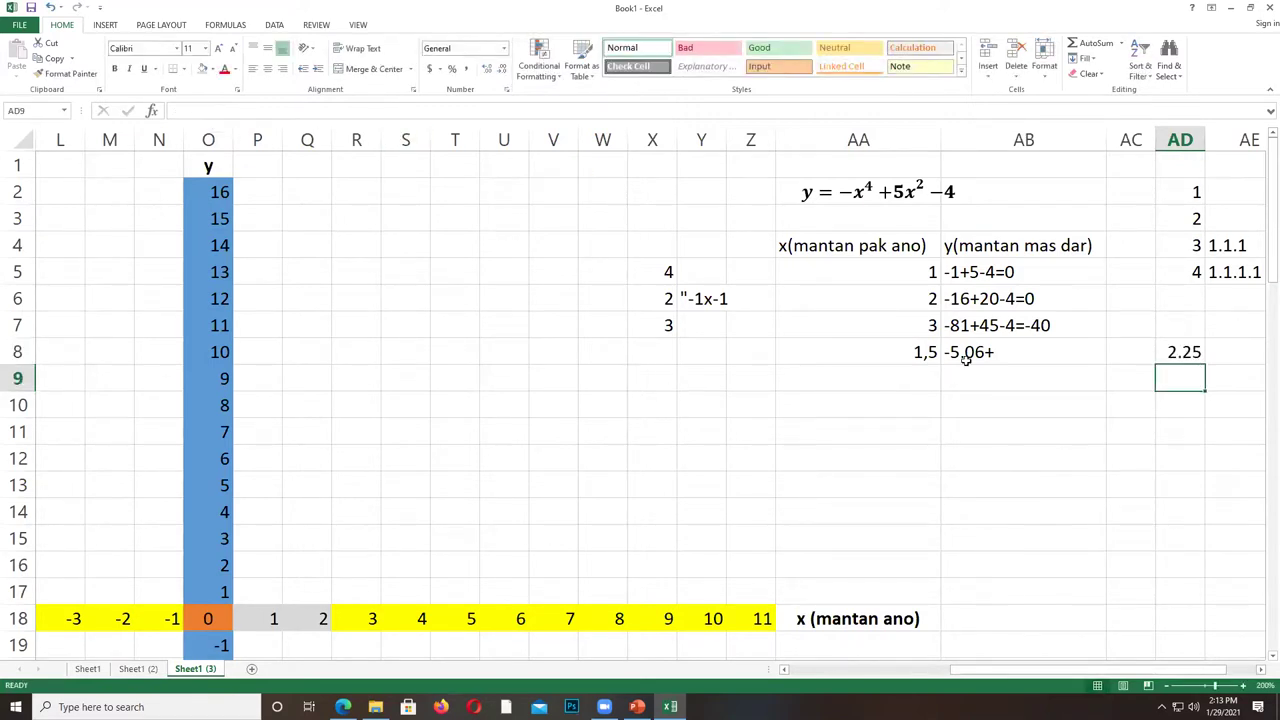
Extend the substitution text in AB8 to read -5.06+5(2.25)-4.
double_click(1050, 357)
type("5")
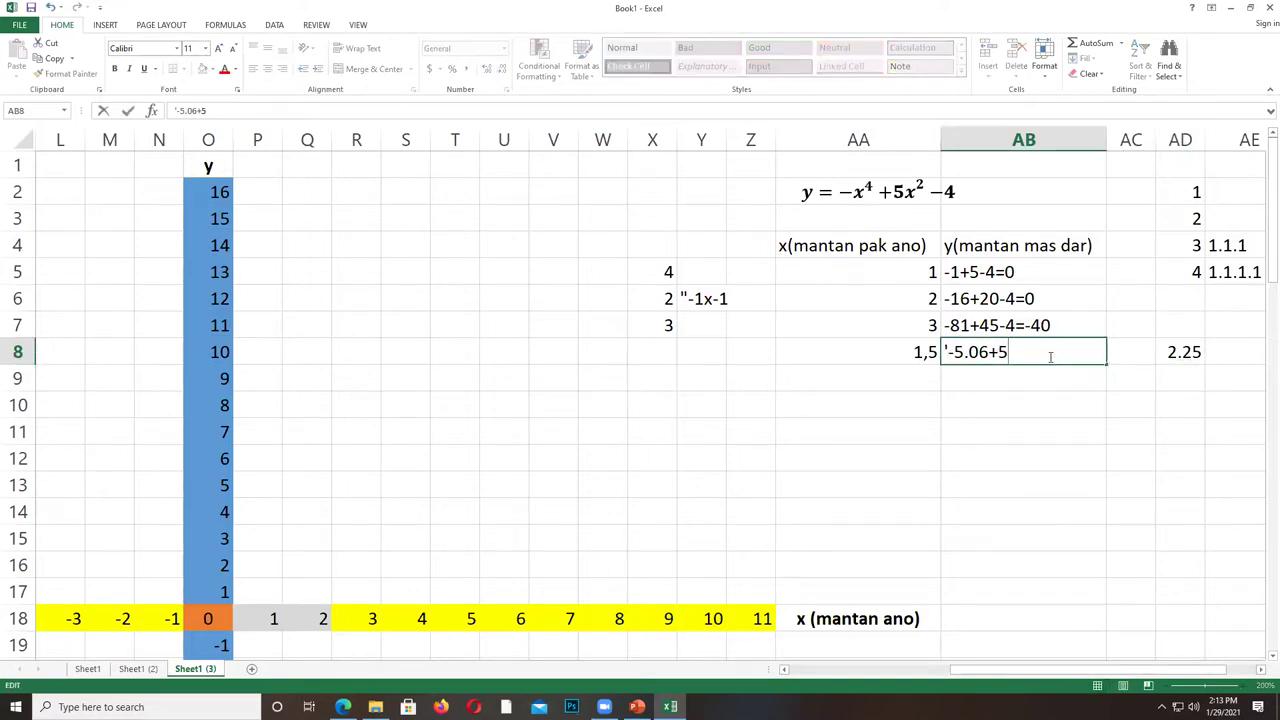
type("(2.25)-4")
key("Return")
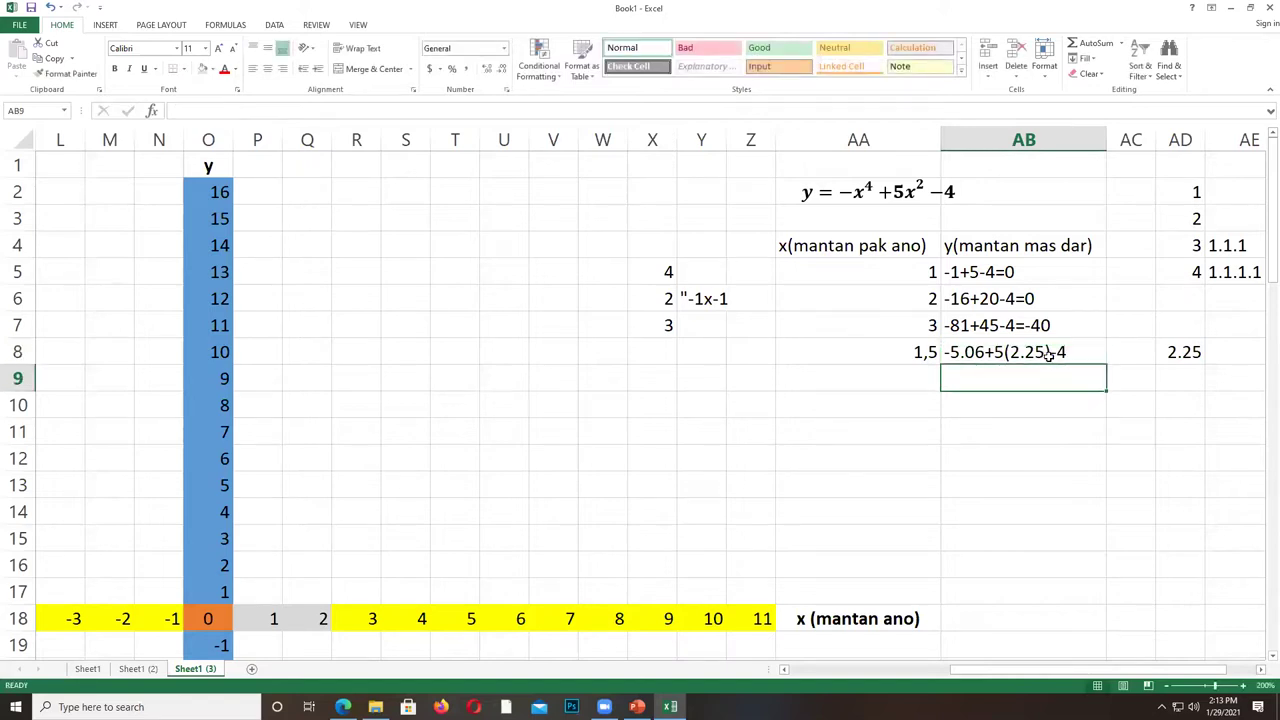
Change the AD8 helper formula to =(1.5^2)*5 to calculate the second term of the equation.
left_click(1048, 355)
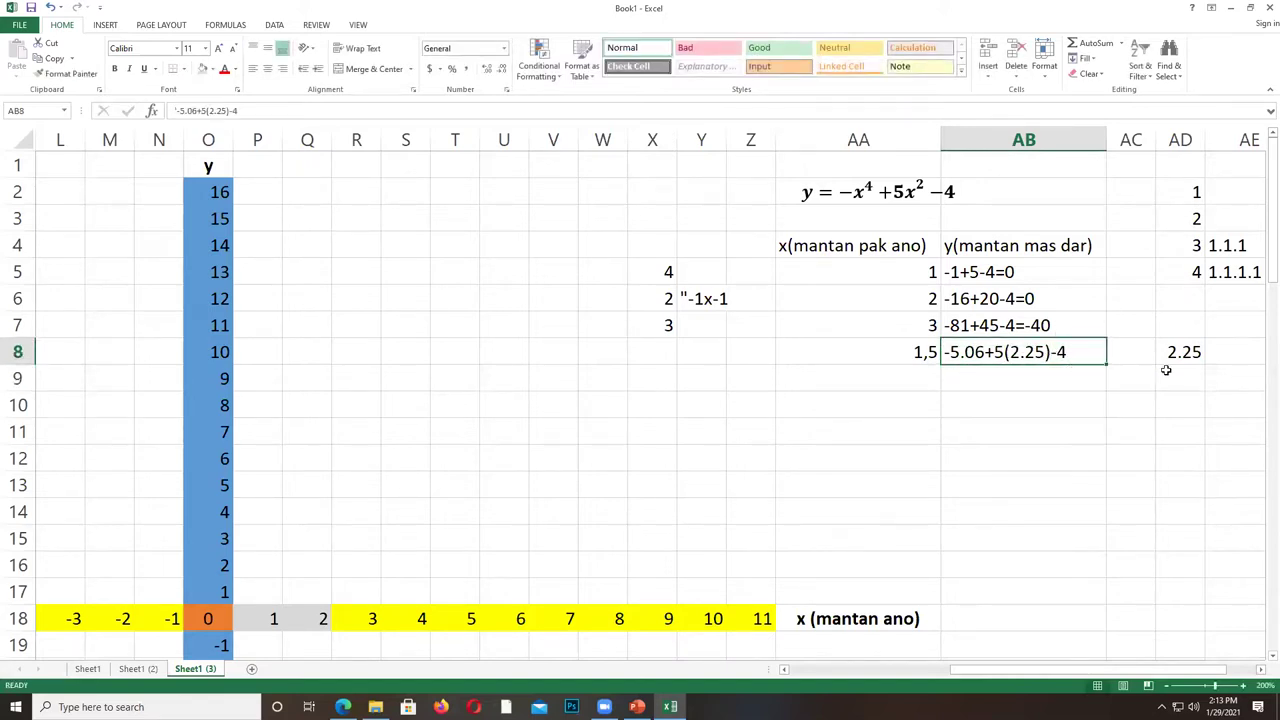
left_click(1195, 355)
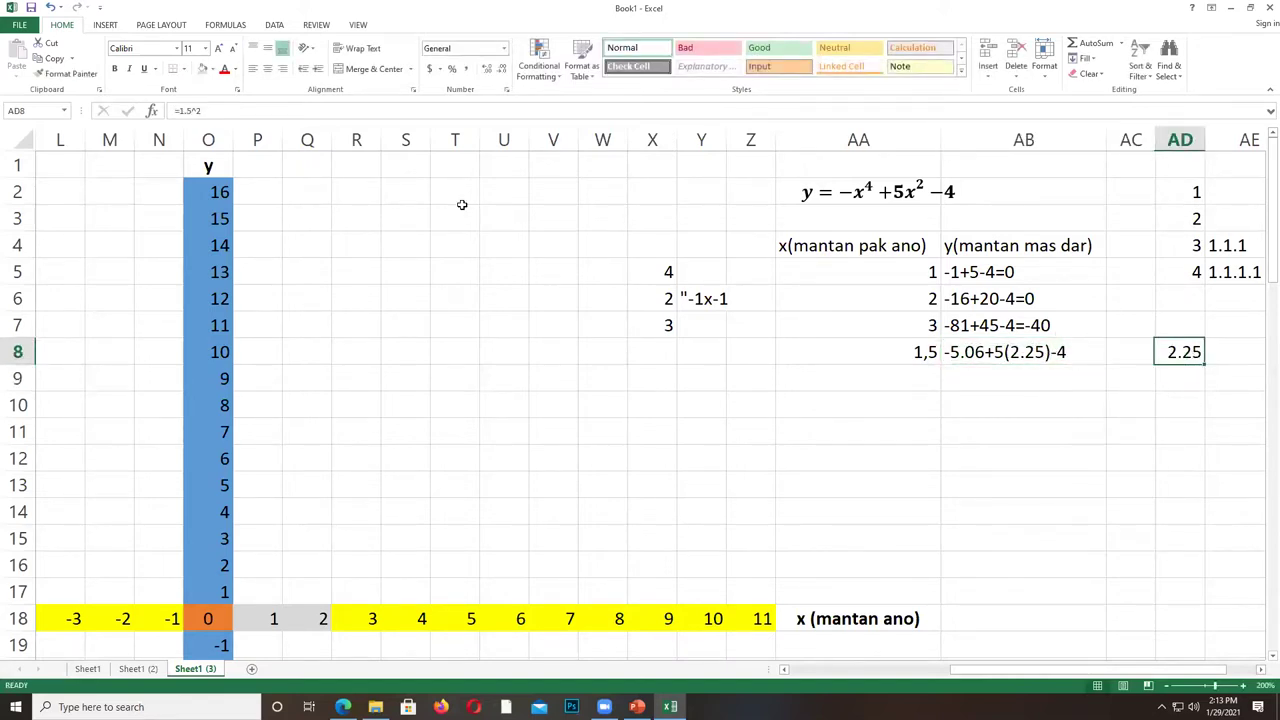
left_click(226, 113)
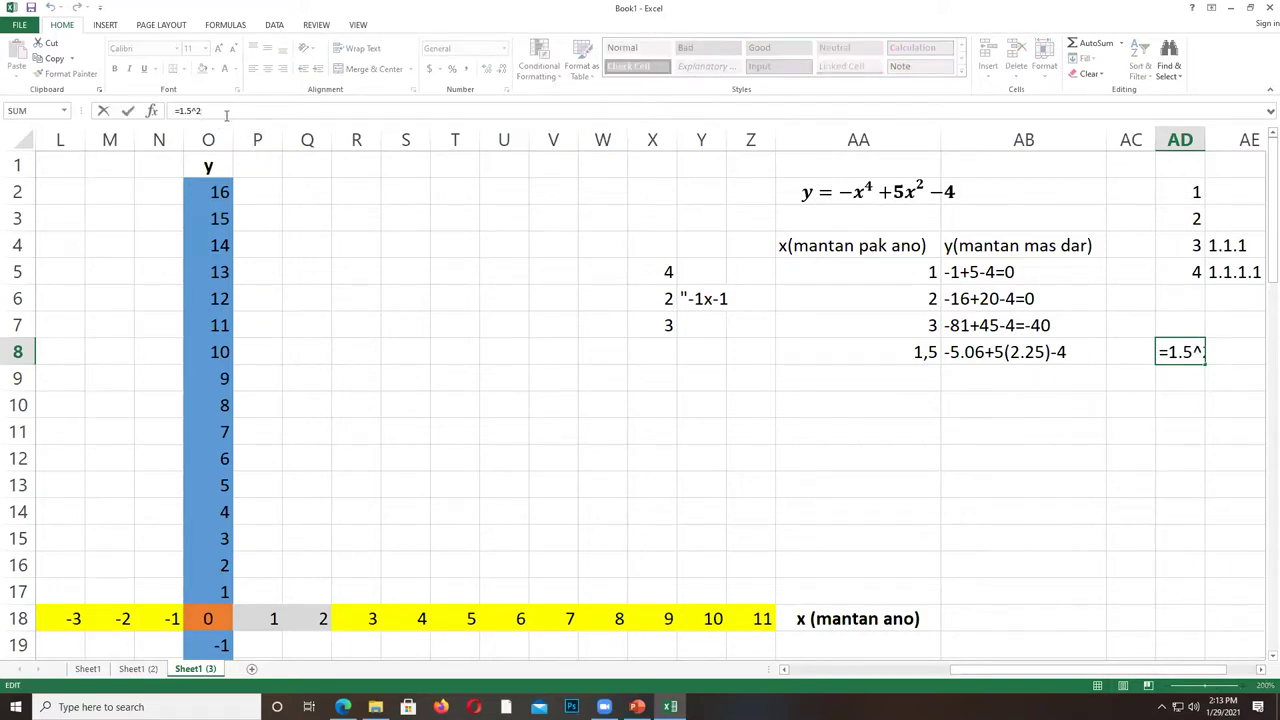
type("(")
left_click(226, 113)
type(")*5")
key("Return")
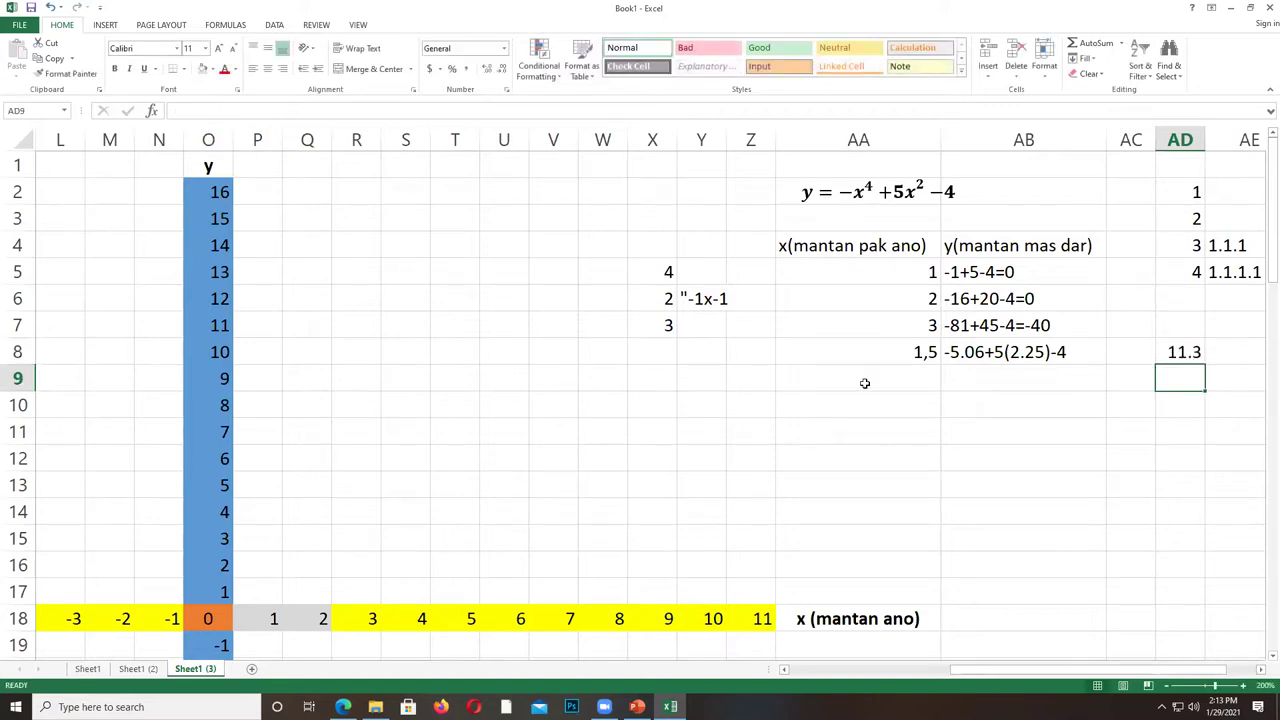
Enter the simplified substitution -5.06+11.3-4 as text in AB9.
left_click(965, 377)
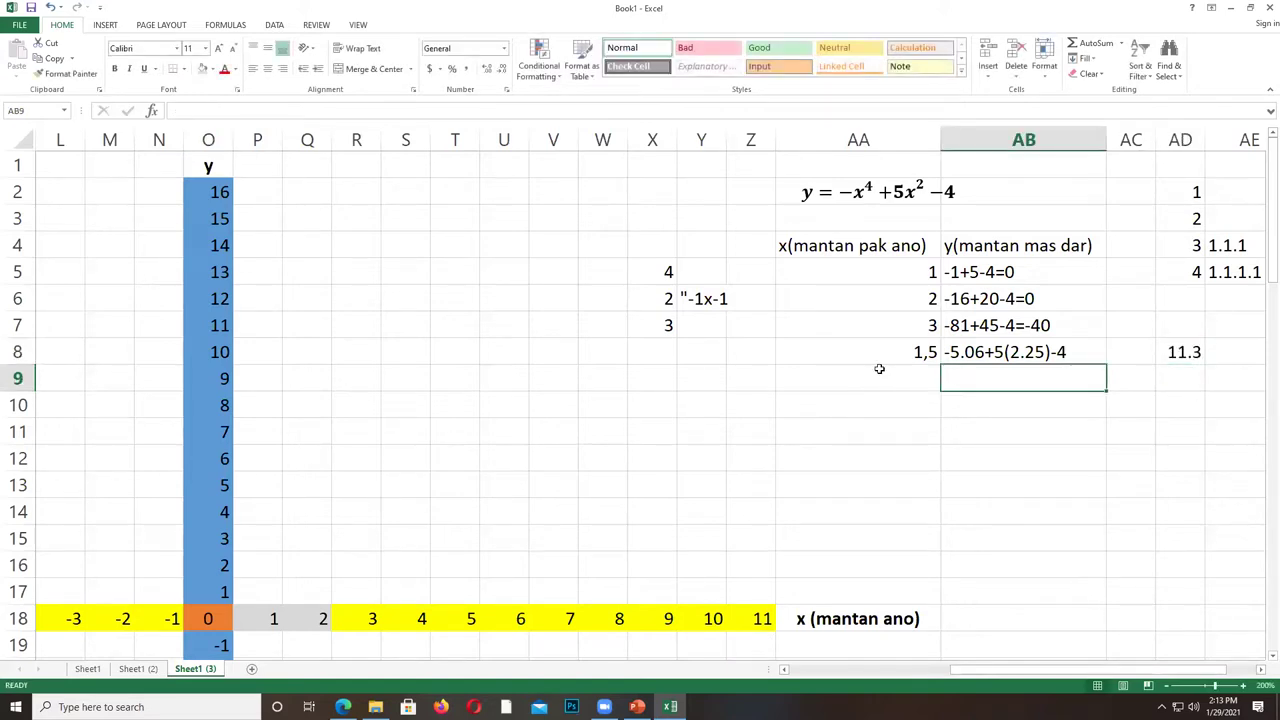
type("'-5.06+")
type("11")
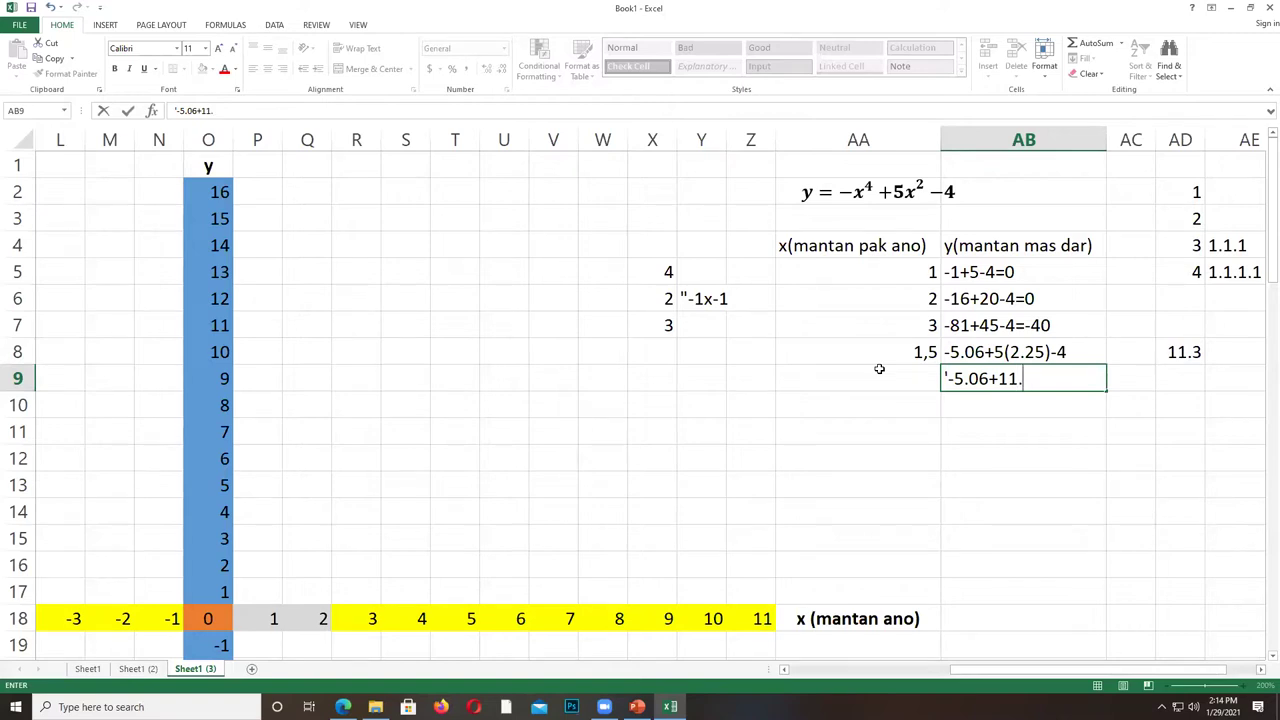
type(".3-4")
Expand the AD8 helper formula to =-5.06+((1.5^2)*5)-4 to calculate the full y value.
left_click(1177, 352)
left_click(367, 110)
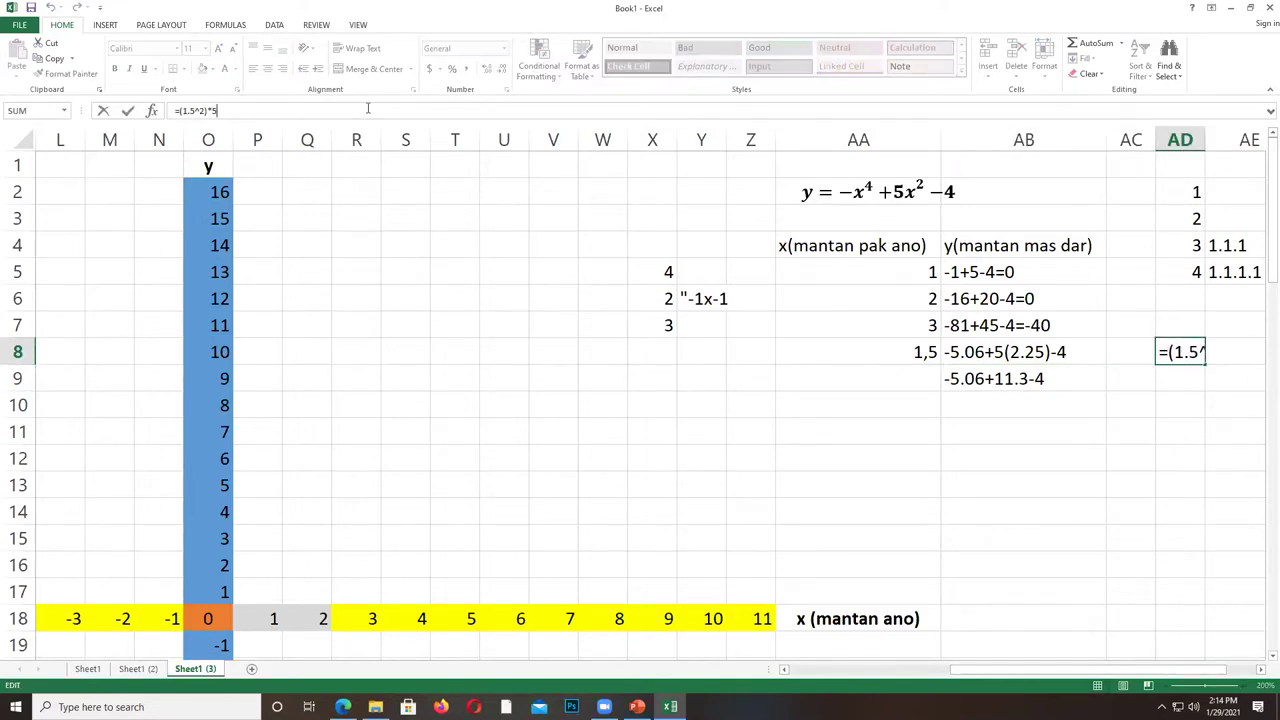
type("-")
key("Left")
key("Left")
key("Left")
key("Left")
key("Left")
type("-5.06(")
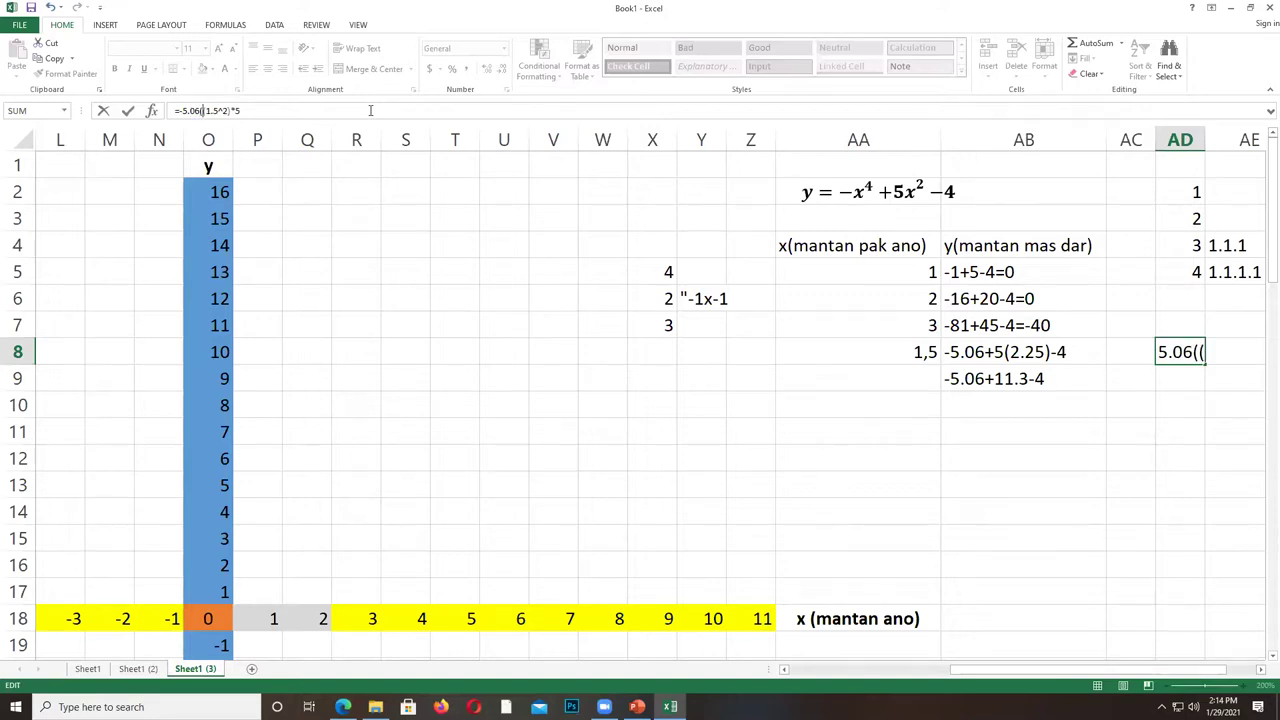
key("End")
type(")")
left_click(202, 111)
key("BackSpace")
type("-")
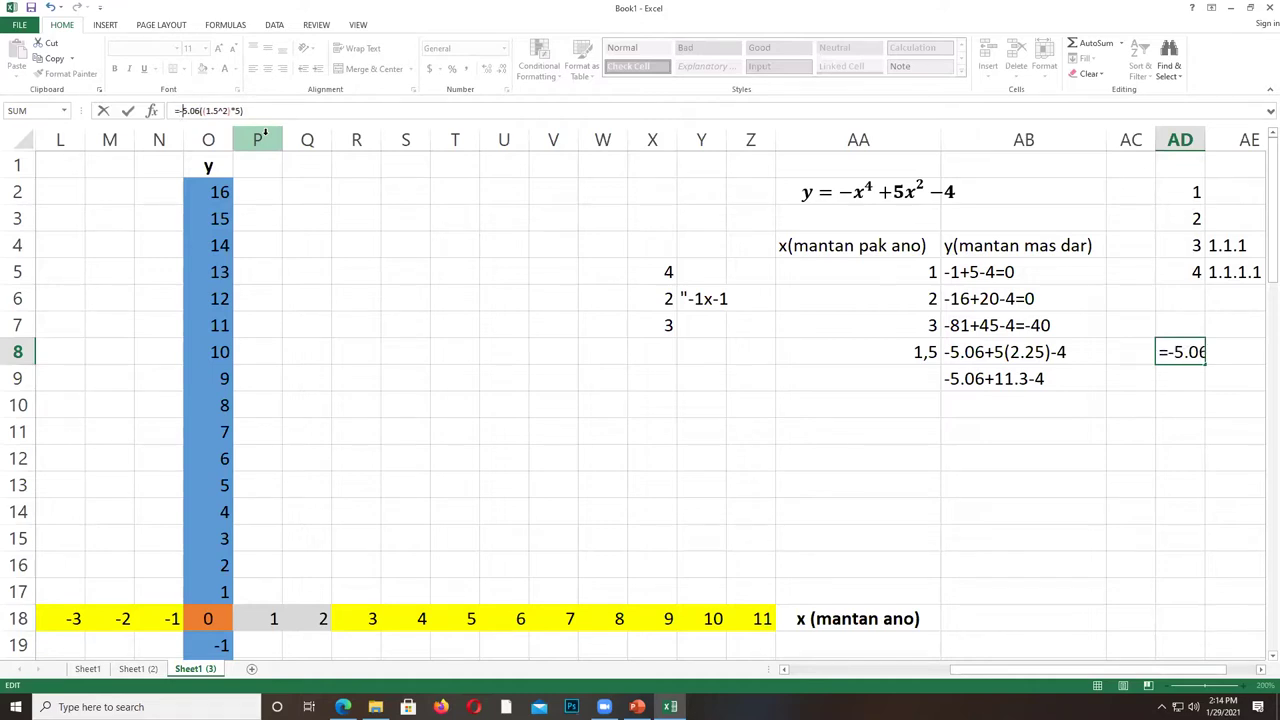
key("Right")
key("Right")
type("+")
key("BackSpace")
type("+11.3")
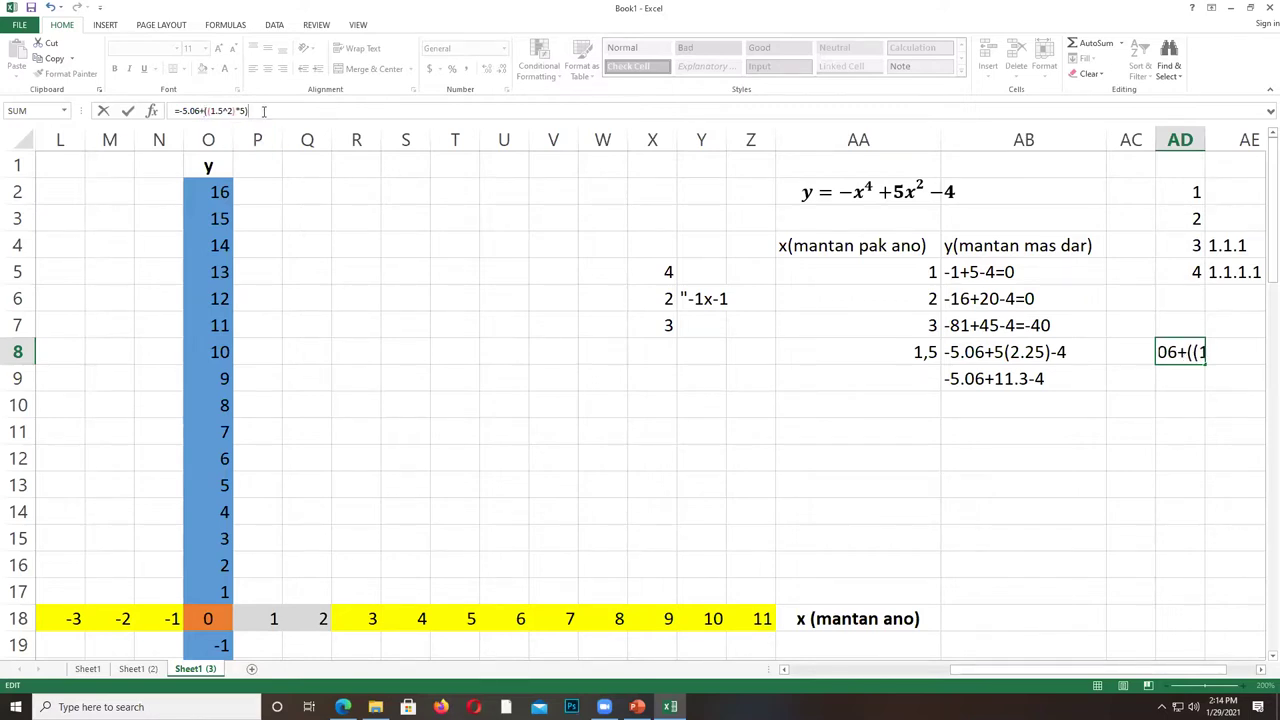
type("-4")
key("Return")
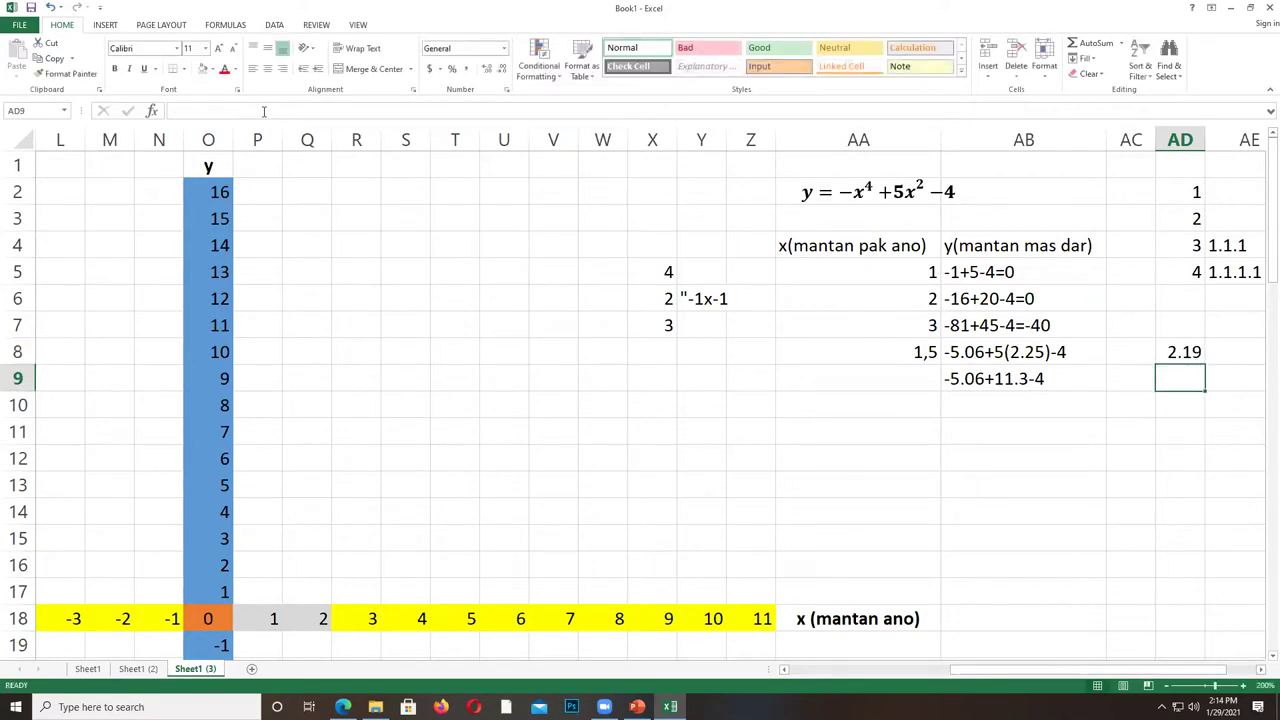
Append the result =2,19 to the substitution text in AB9, using a comma as the decimal separator.
double_click(1045, 379)
type("=")
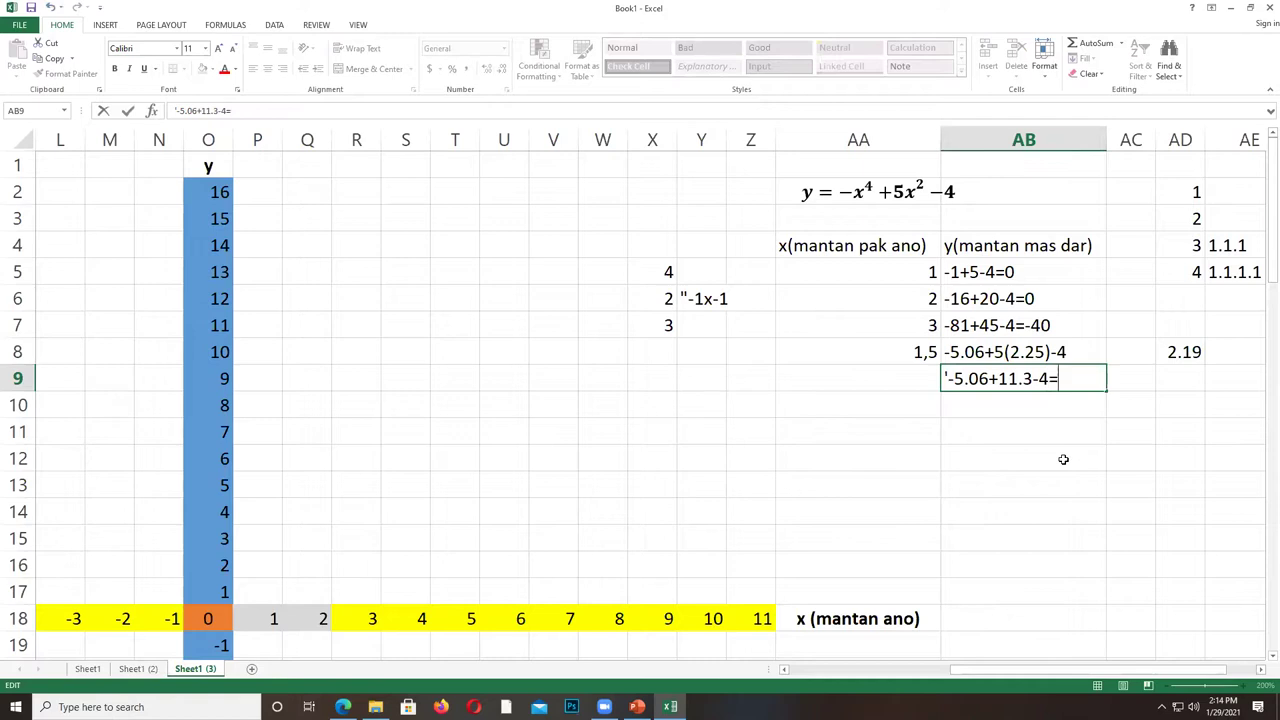
type("2.19")
key("Return")
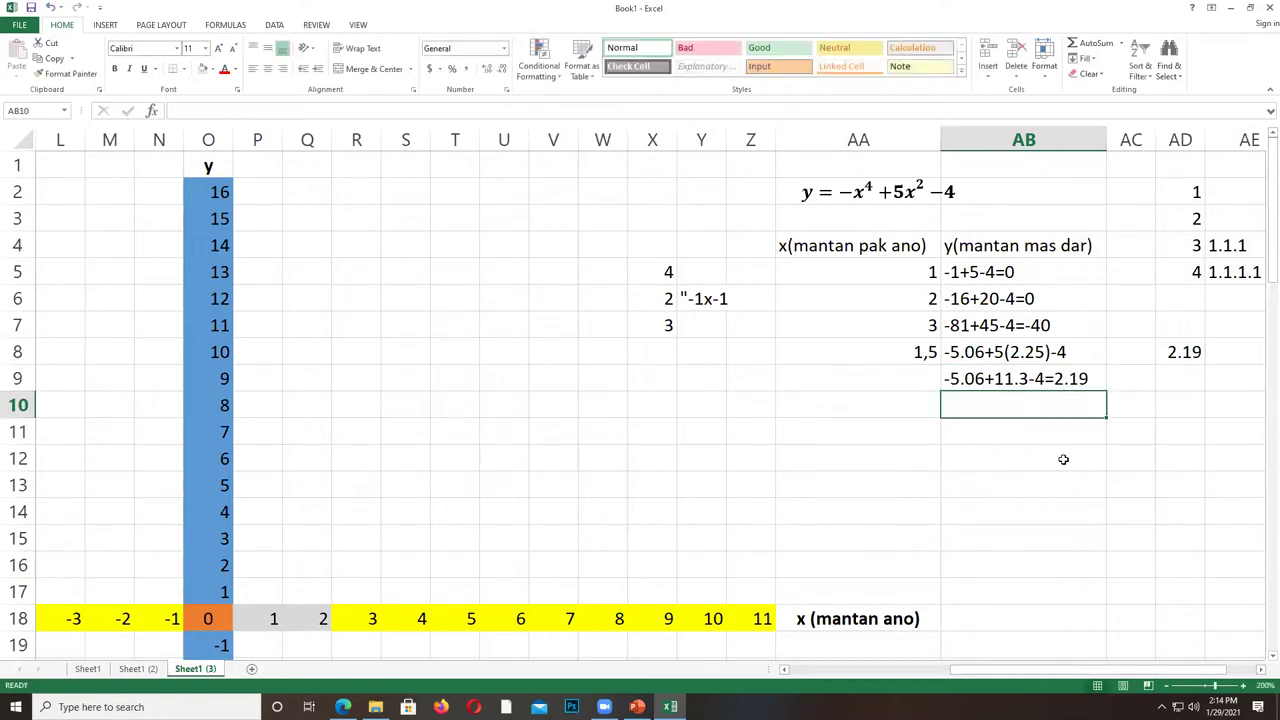
double_click(1073, 379)
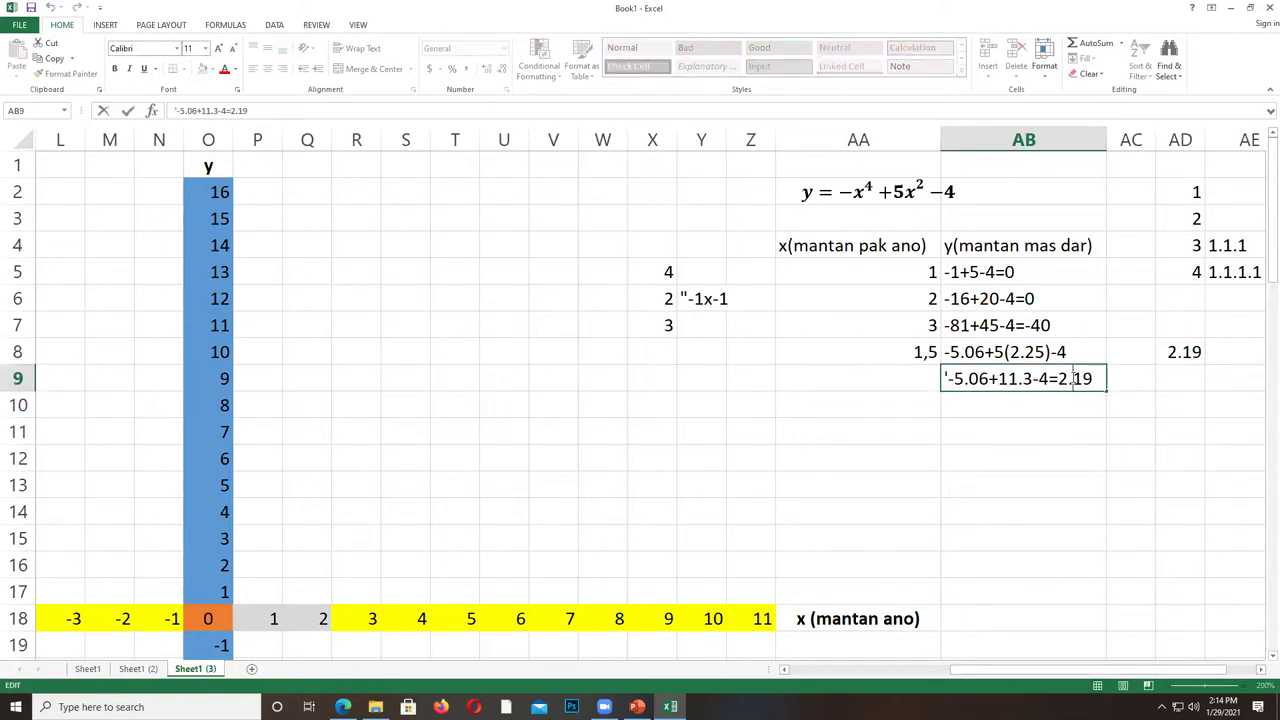
key("BackSpace")
type(",")
key("Return")
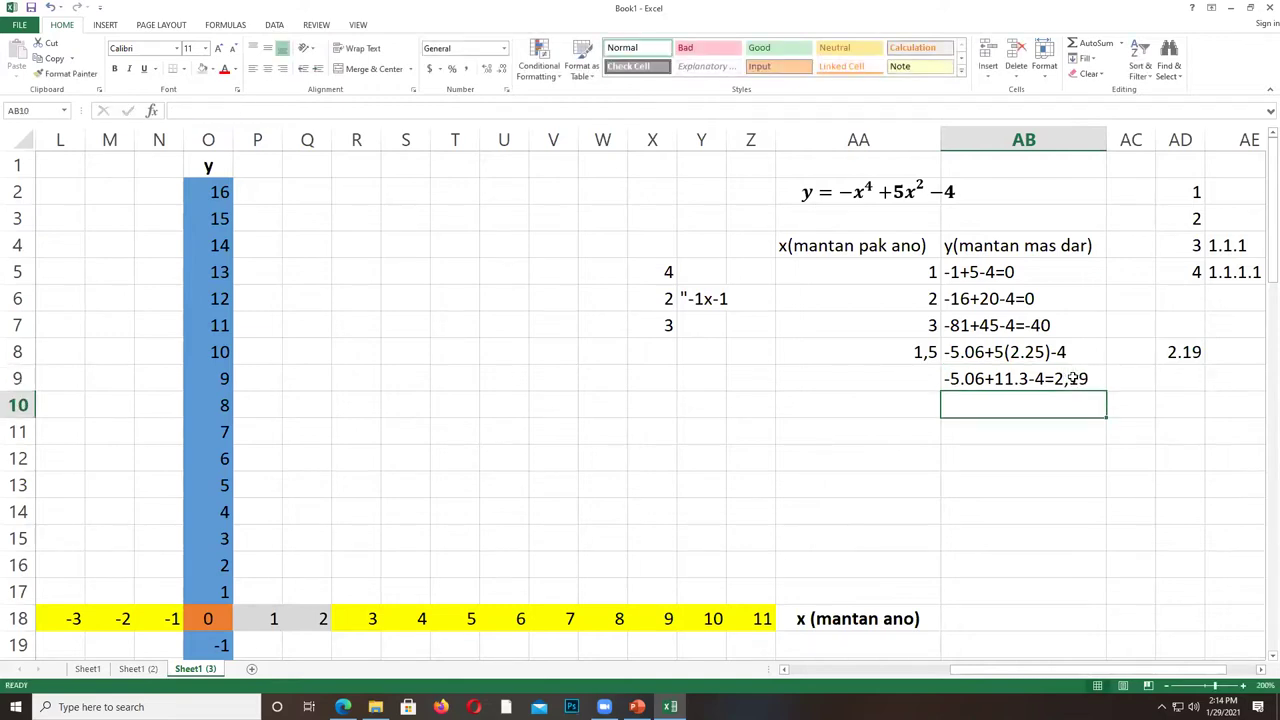
Enter the resulting point below the table, with 1,5 in AA10 and 2,19 in AB10.
left_click(919, 401)
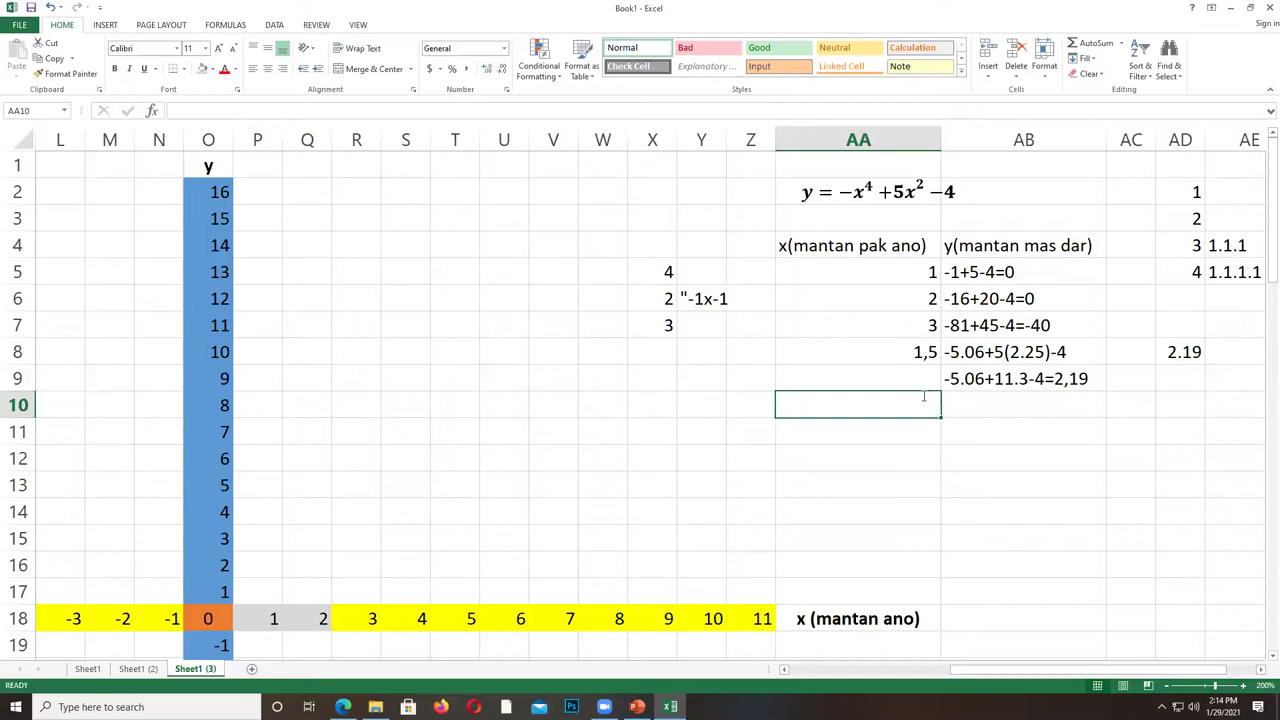
type("1,5")
key("Tab")
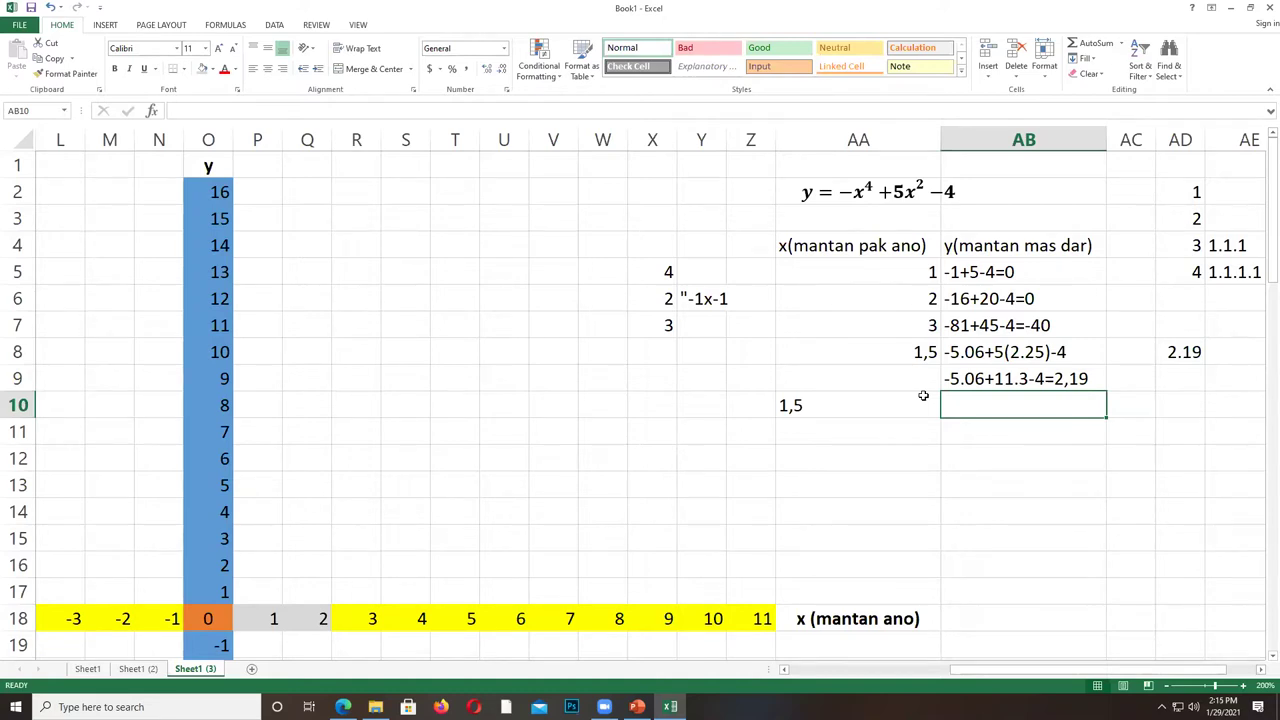
type("2,19")
left_click(731, 518)
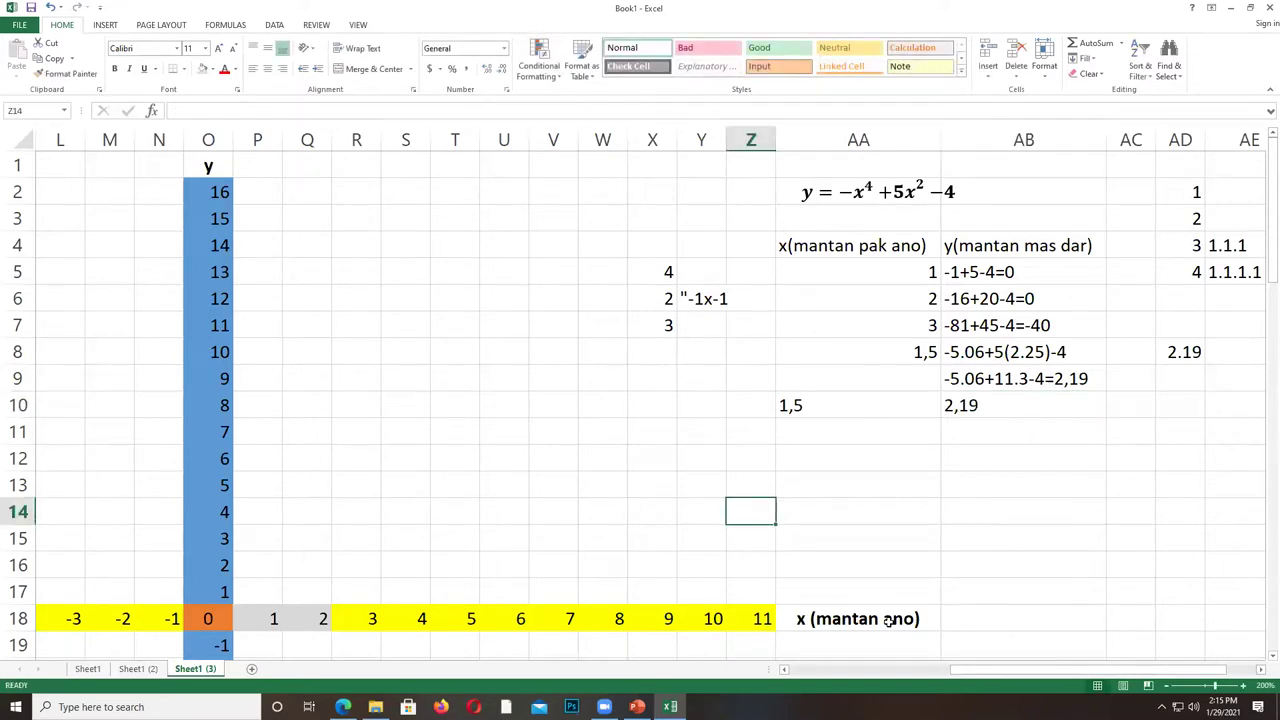
Center the x-axis numbers from 0 to 11 in cells O18 to Z18.
left_click(785, 669)
left_click(785, 669)
left_click(785, 669)
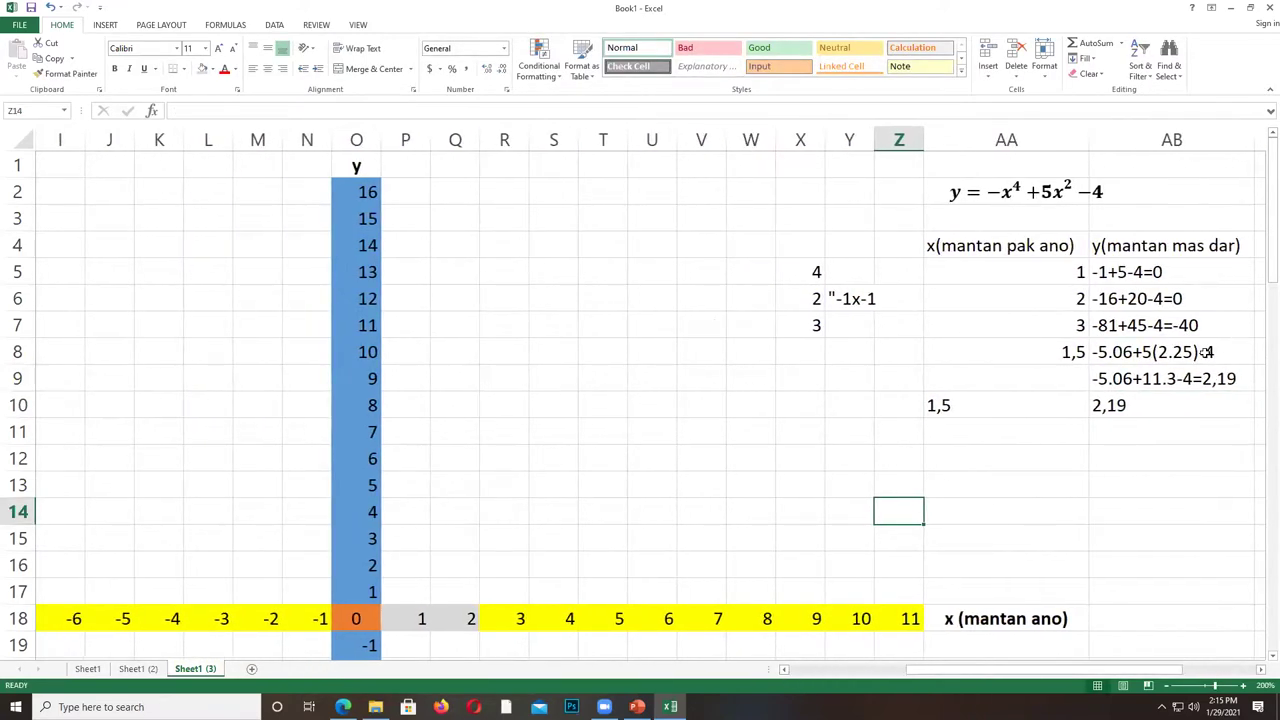
left_click(409, 614)
left_click_drag(372, 618, 898, 613)
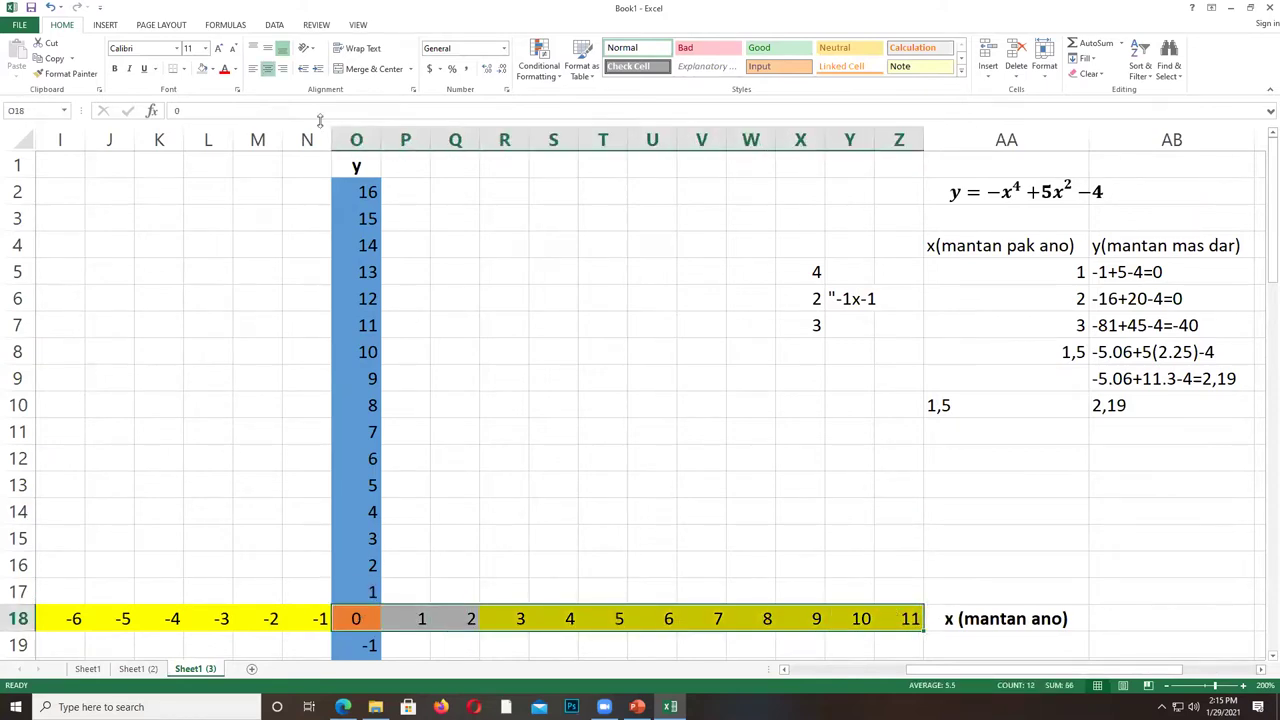
left_click(266, 68)
left_click(253, 68)
left_click(253, 68)
left_click(266, 69)
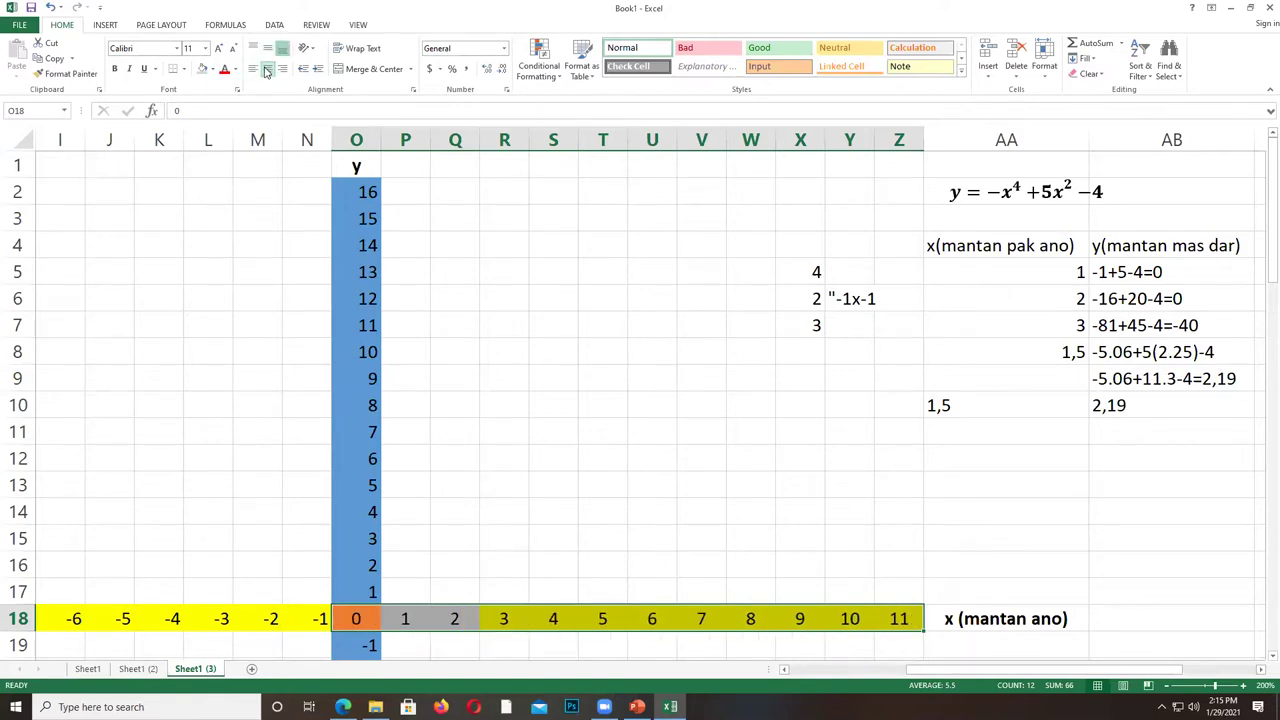
Center the negative x-axis numbers from -11 to -1 in cells D18 to N18.
scroll(244, 606, "down", 2)
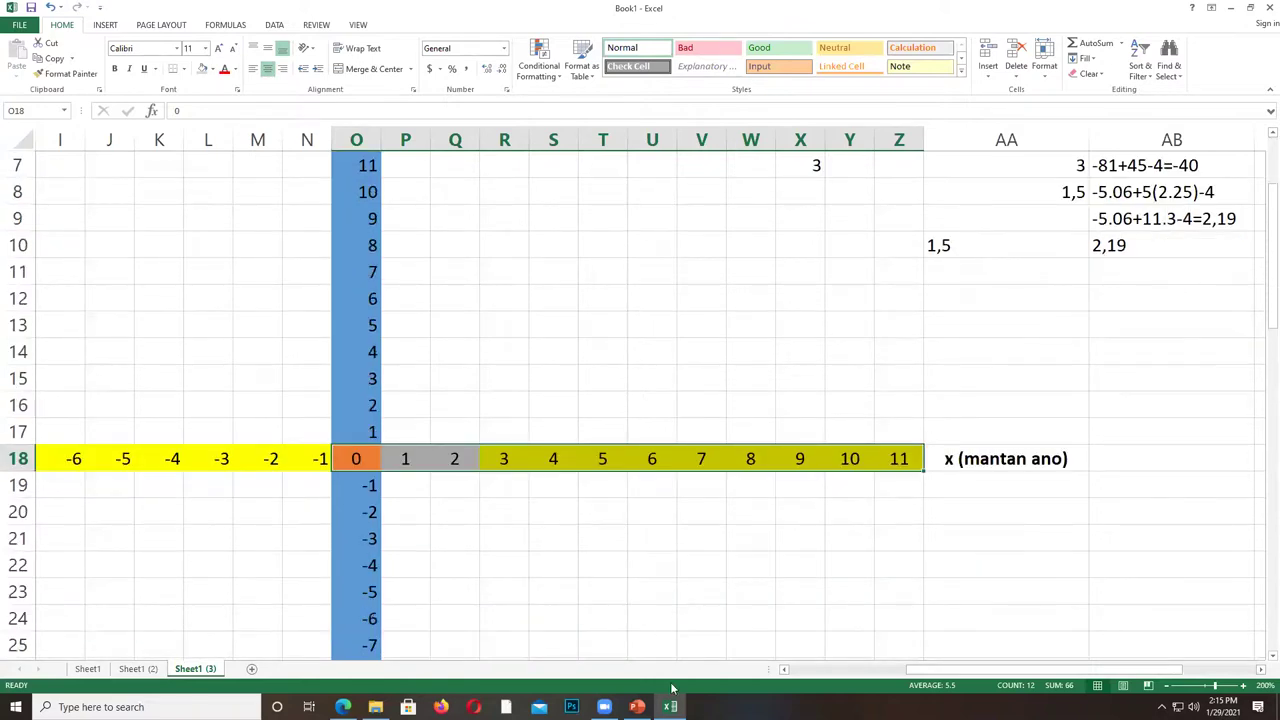
left_click_drag(933, 672, 655, 639)
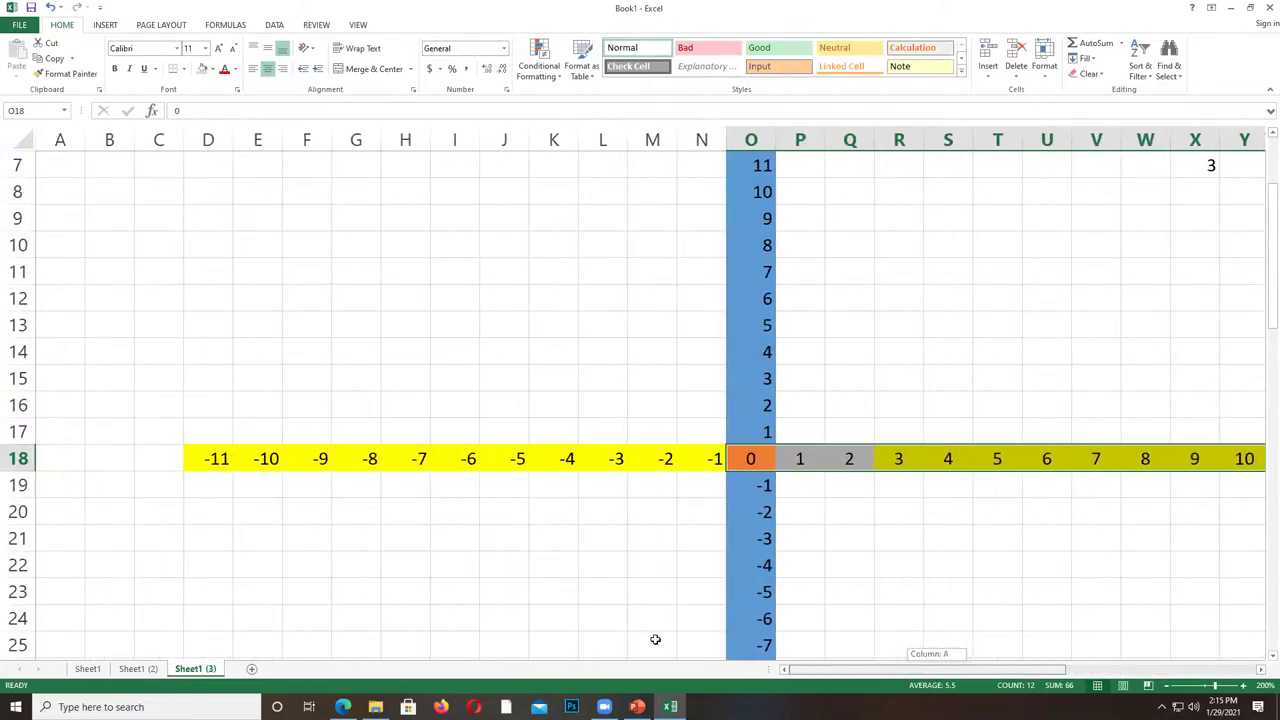
left_click_drag(214, 458, 714, 458)
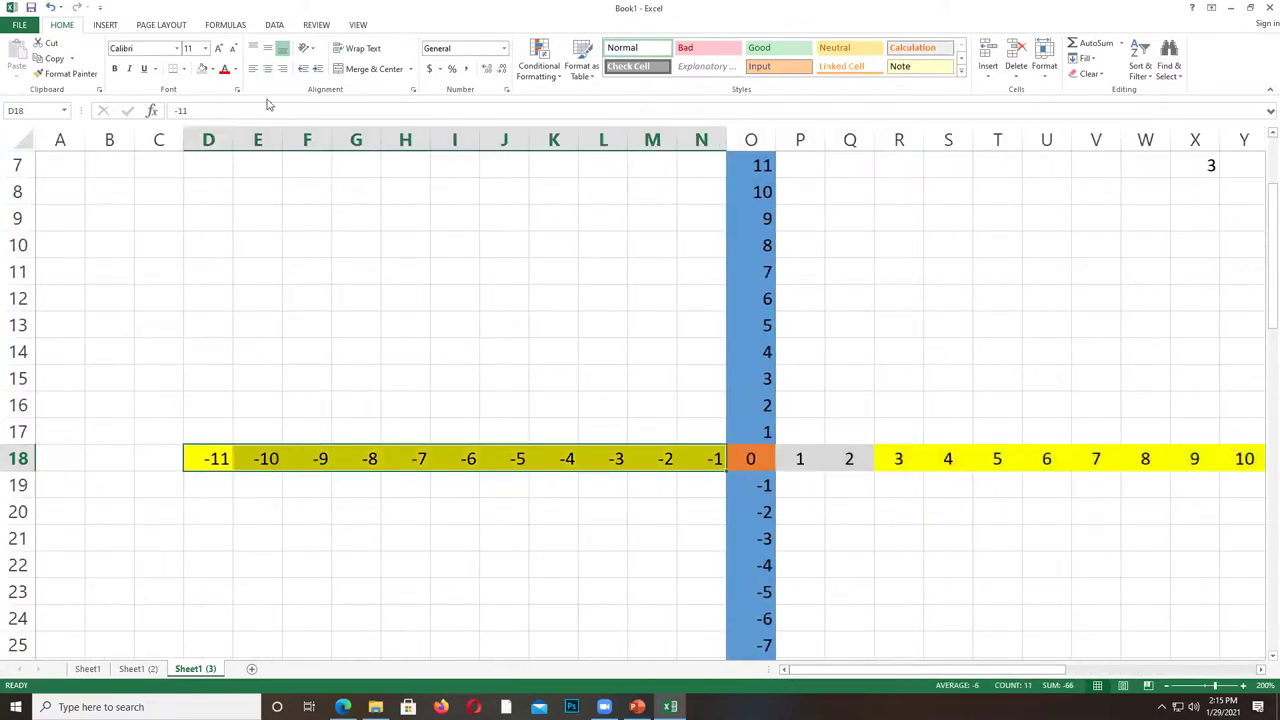
left_click(267, 68)
left_click(843, 380)
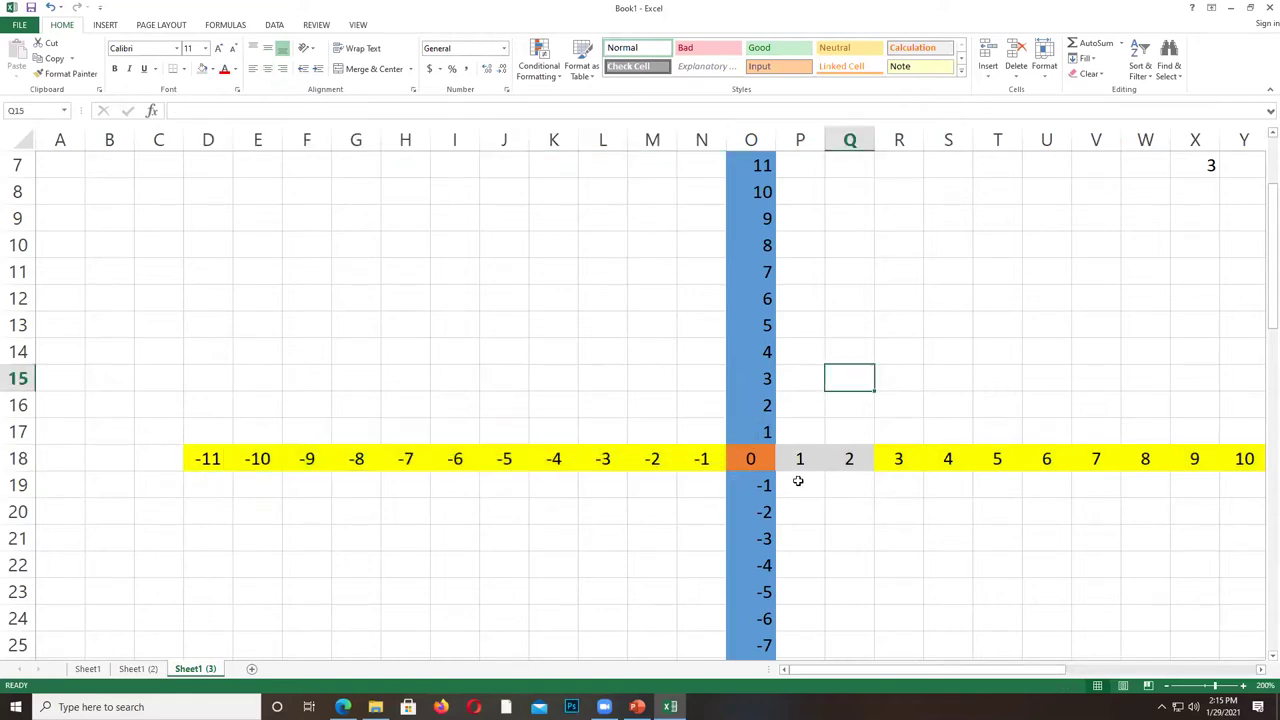
Draw a small rectangle about 0.3" wide and 0.15" high above the x-axis, between 1 and 2, at a height slightly over y = 2.
scroll(854, 603, "up", 1)
left_click_drag(877, 674, 972, 675)
left_click(527, 511)
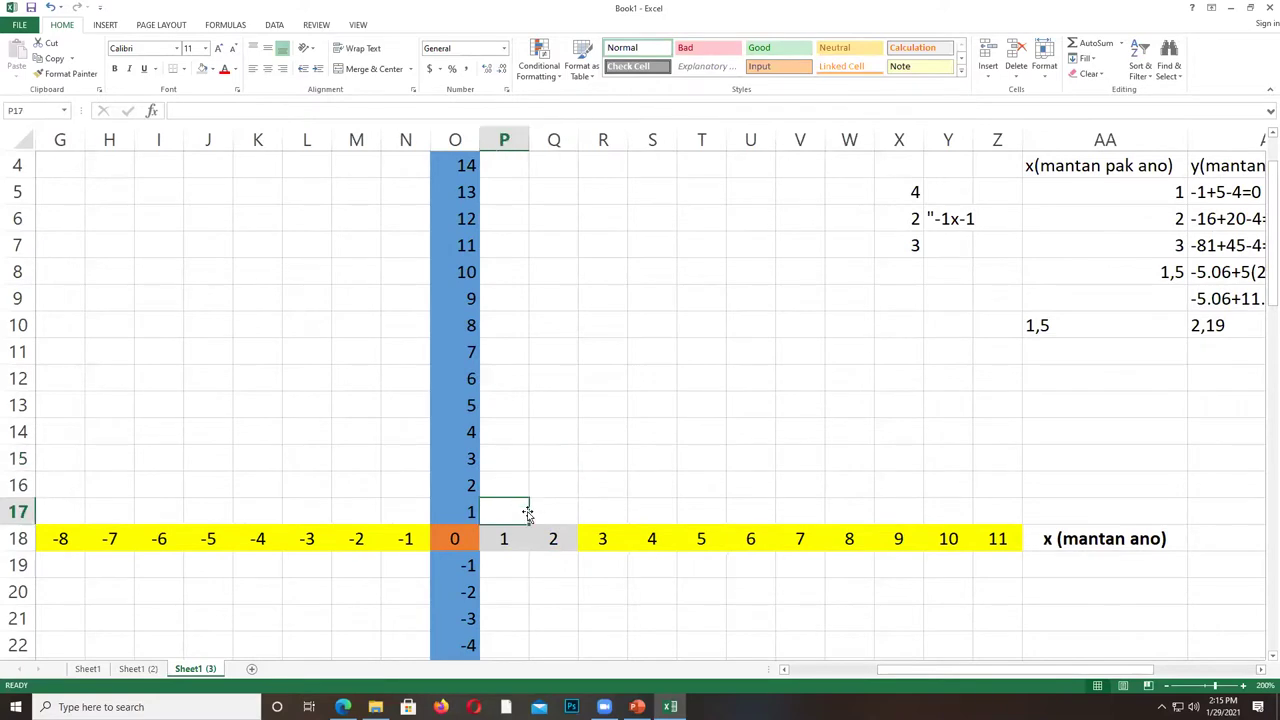
left_click(530, 538)
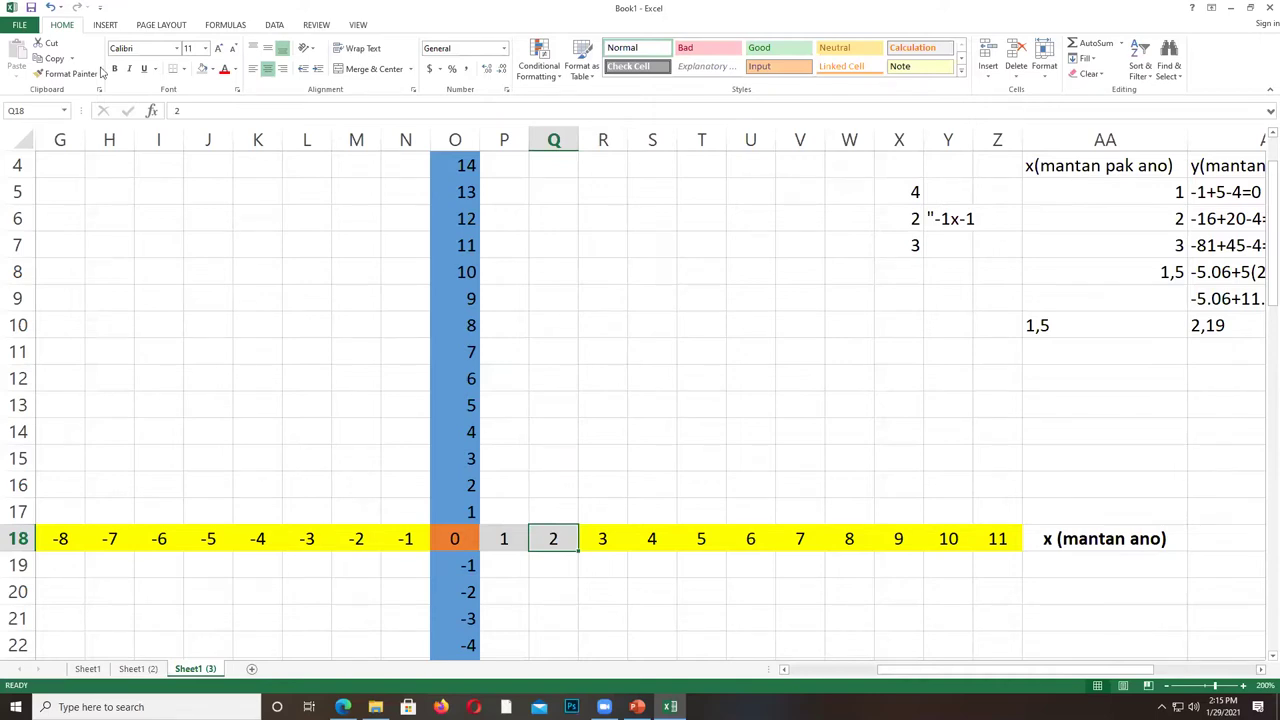
left_click(105, 25)
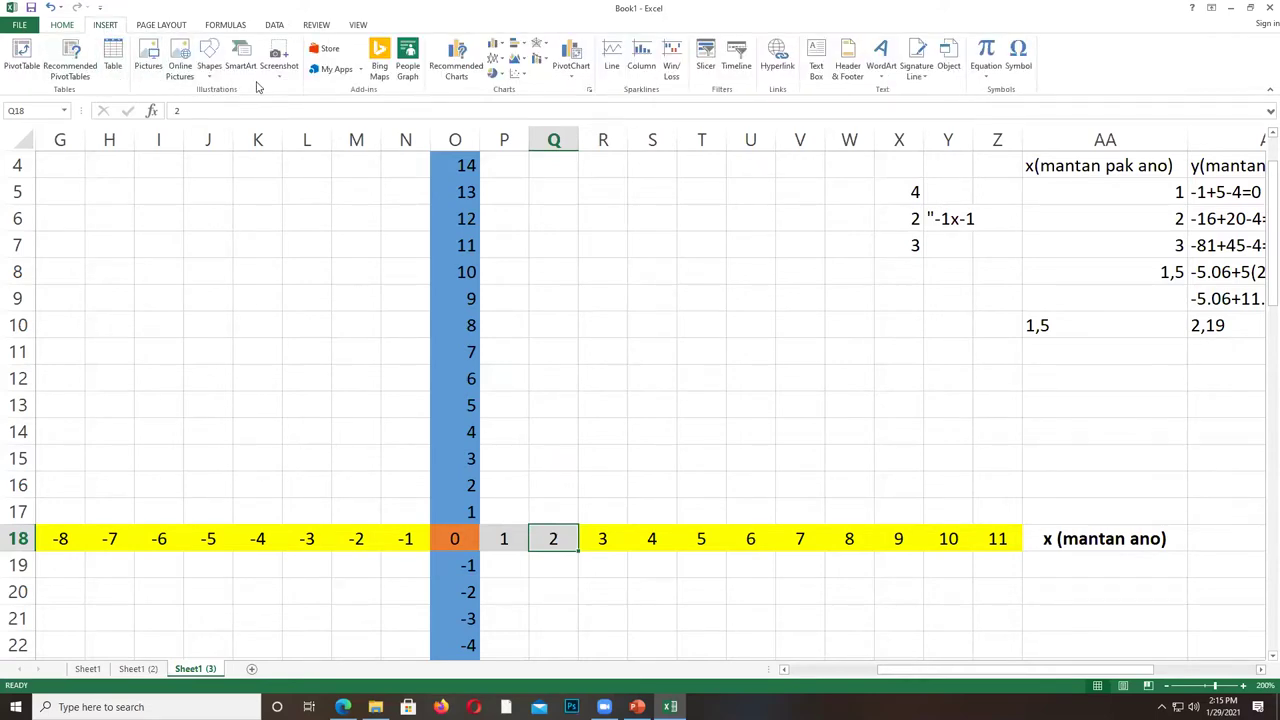
left_click(209, 58)
left_click(250, 117)
left_click_drag(511, 466, 549, 487)
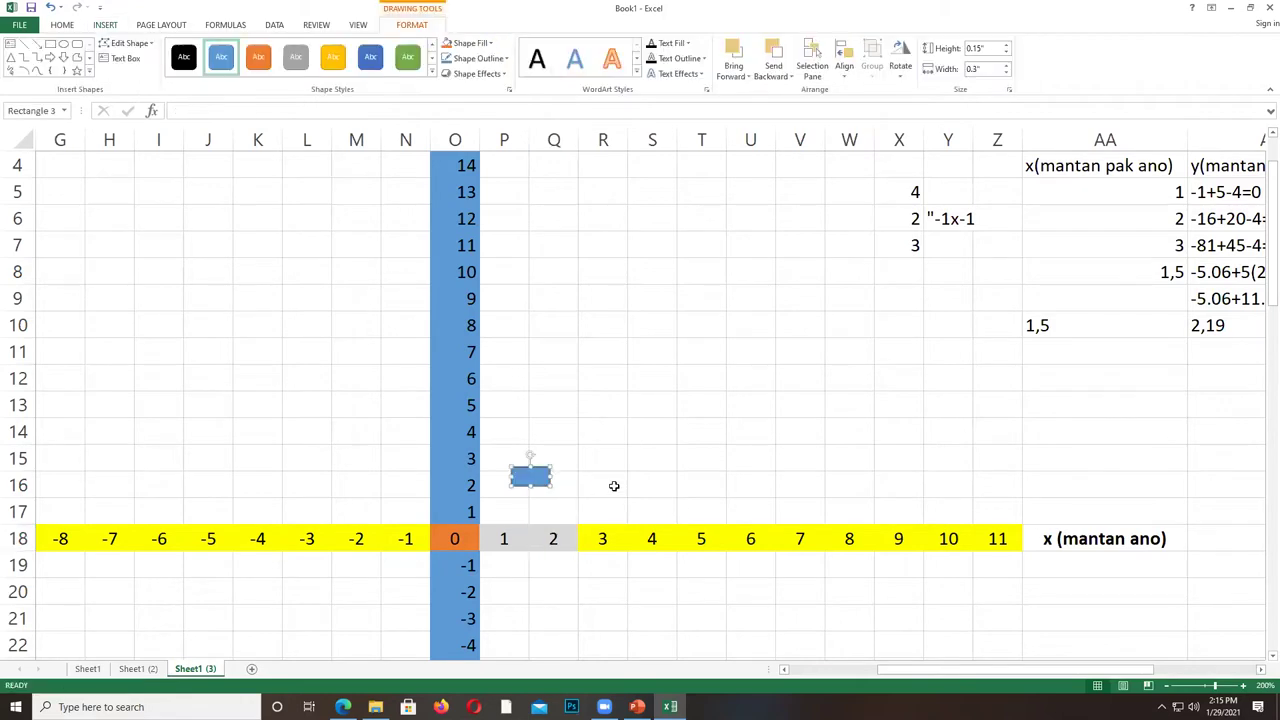
left_click(613, 485)
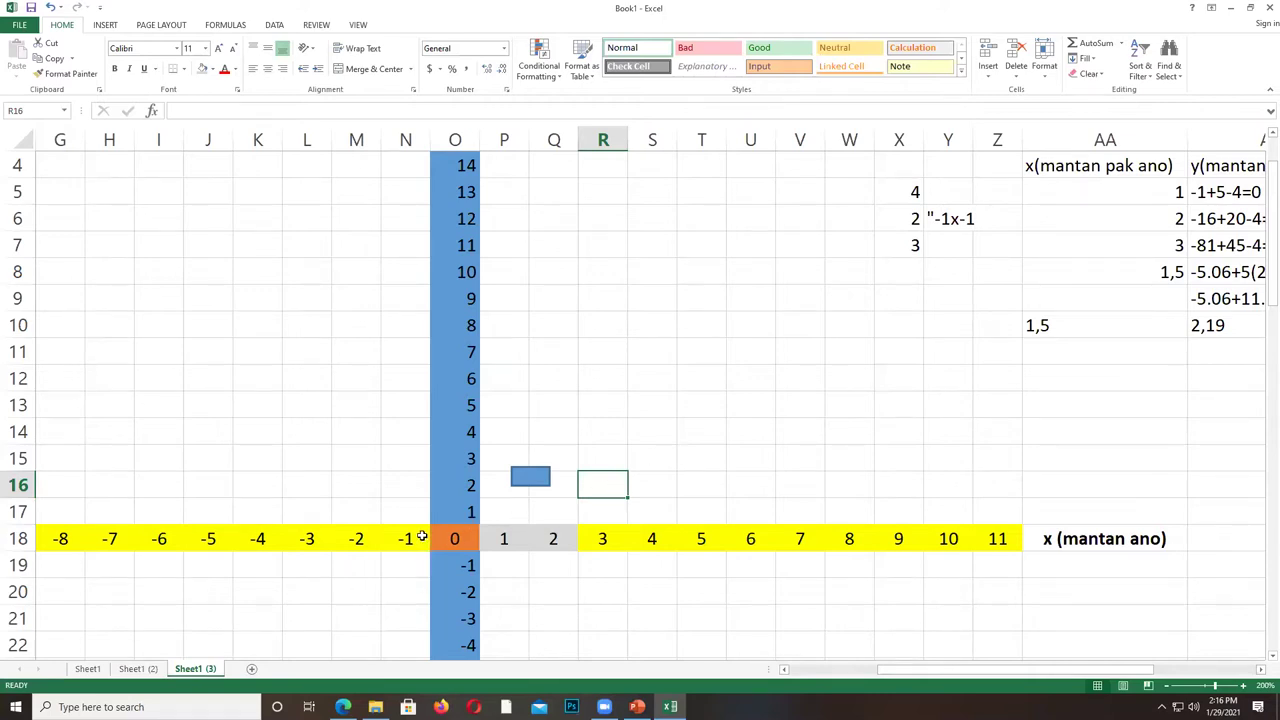
Copy the rectangle marker to the mirrored position between -2 and -1 on the x-axis, at about the same height.
scroll(538, 488, "down", 8)
scroll(538, 488, "up", 9)
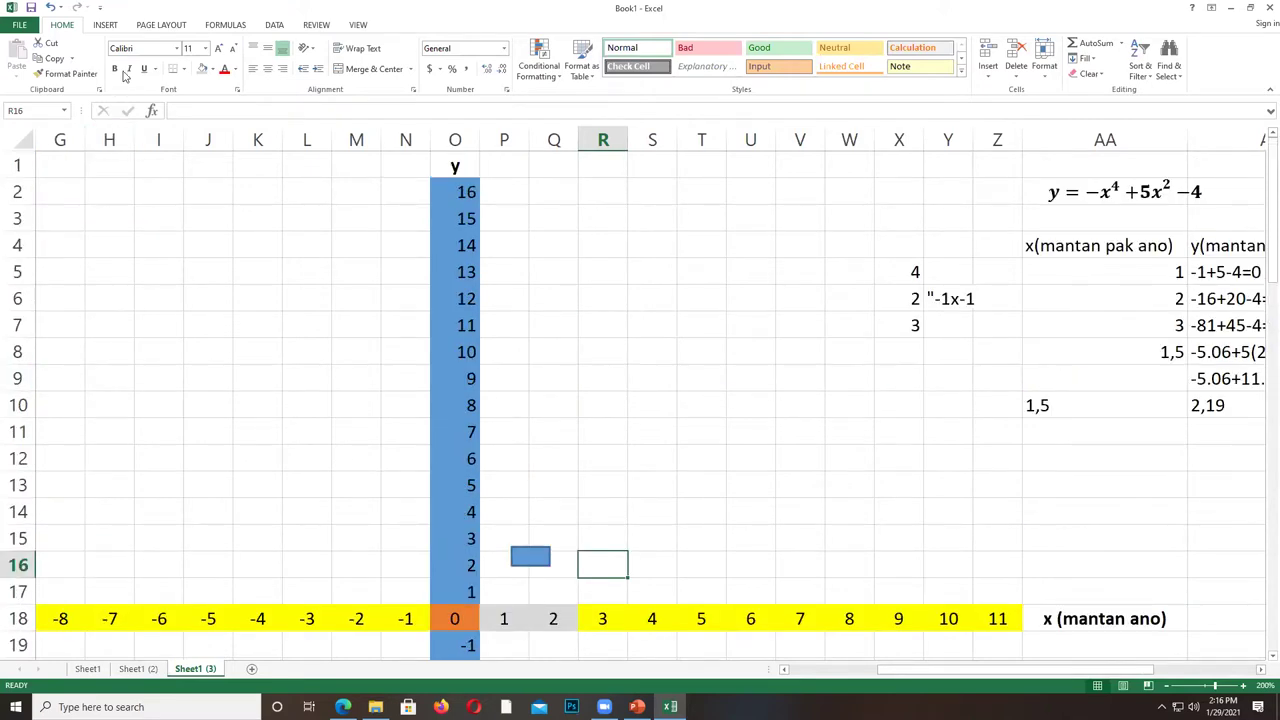
left_click(351, 27)
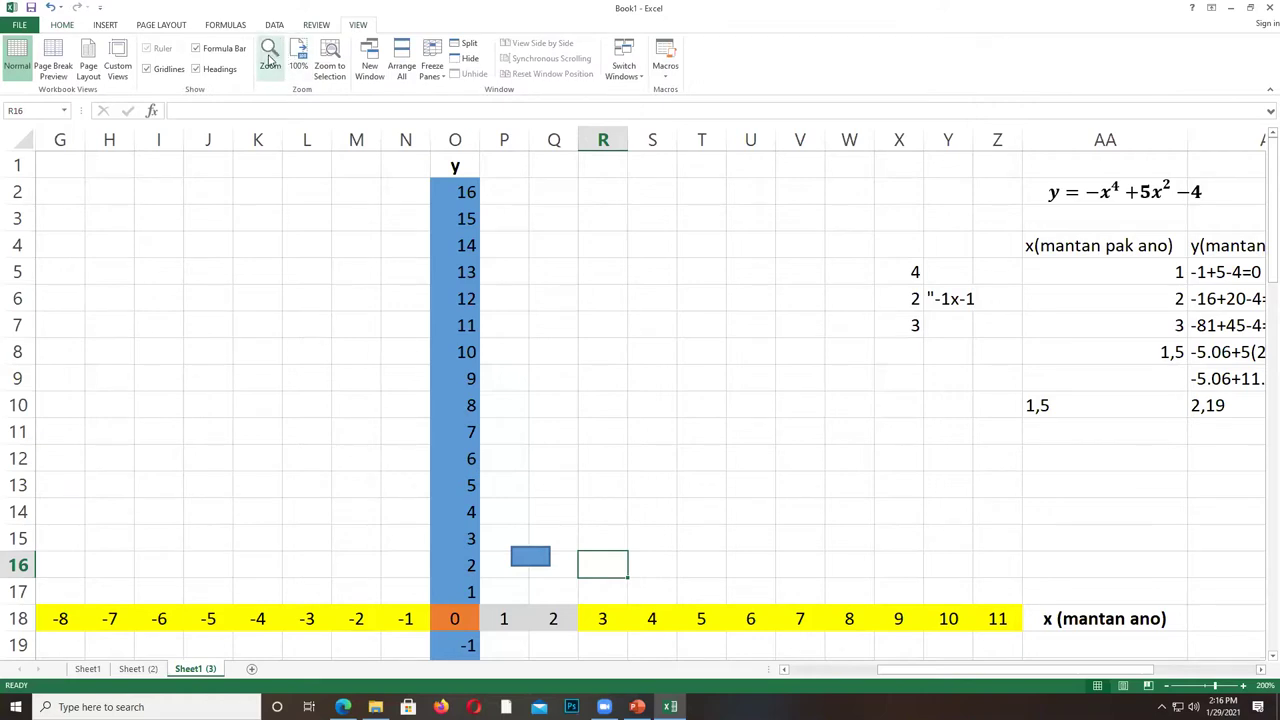
left_click(298, 58)
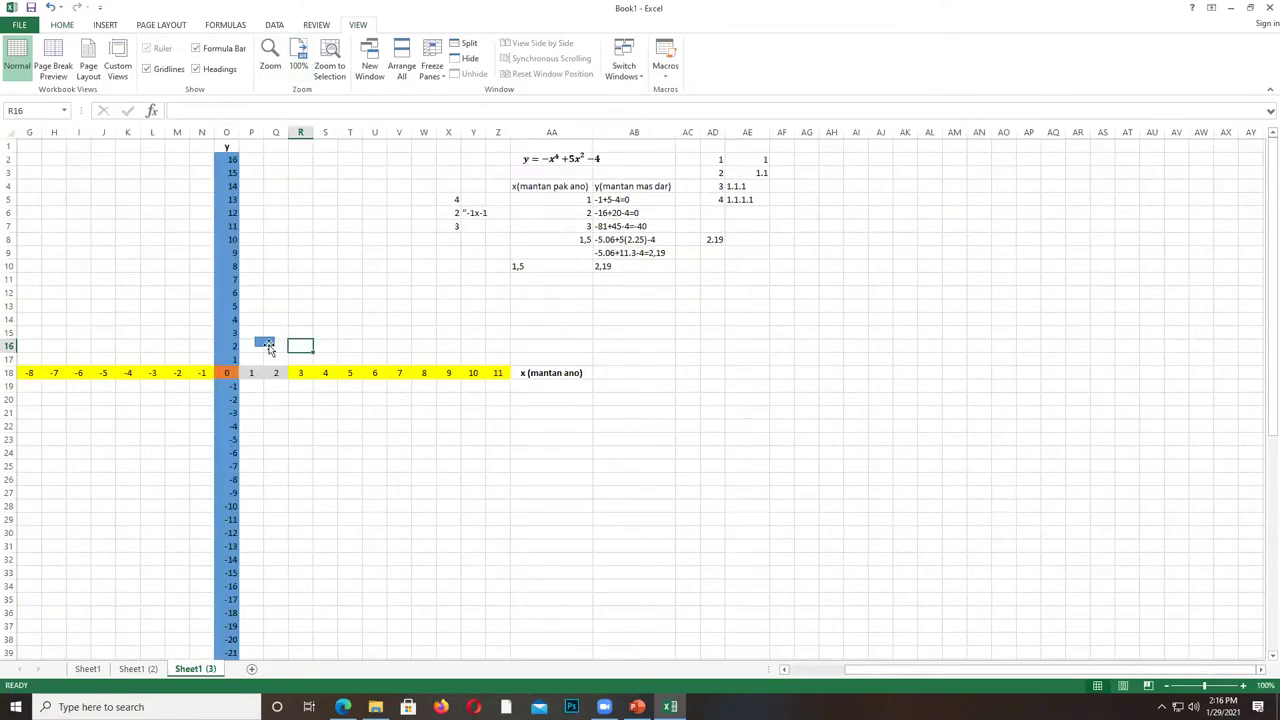
left_click(267, 344)
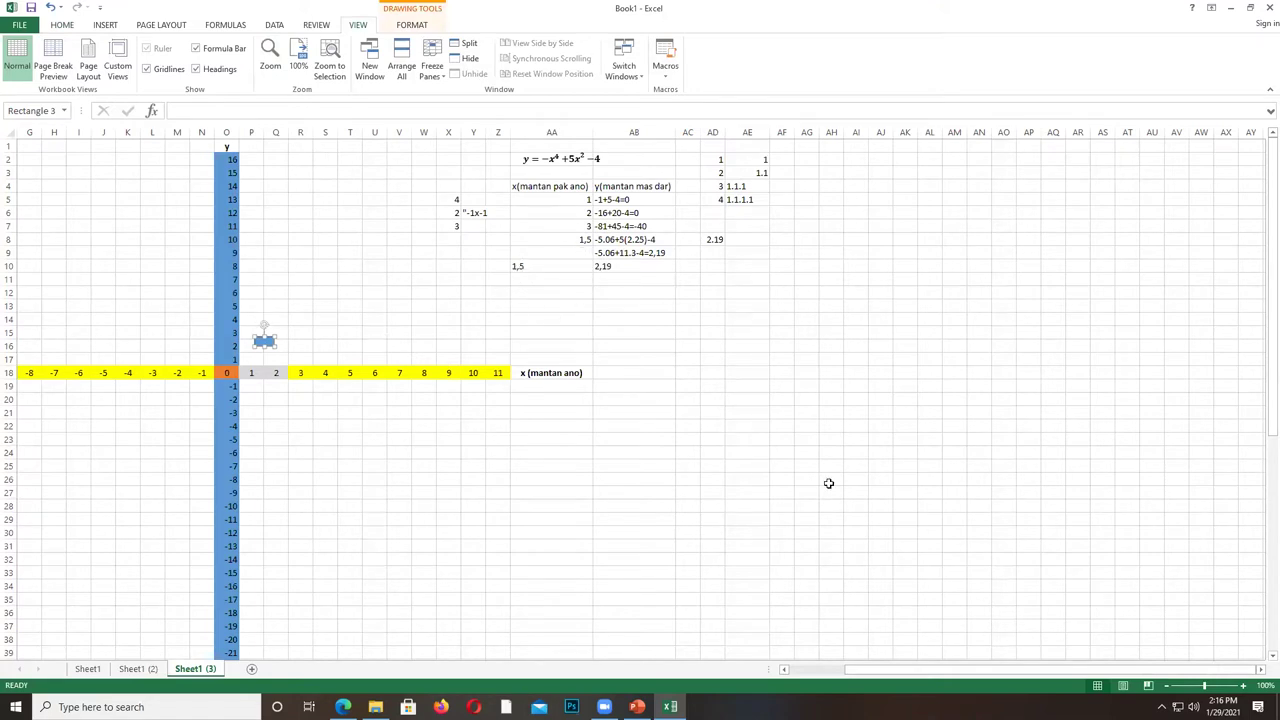
left_click_drag(904, 670, 791, 546)
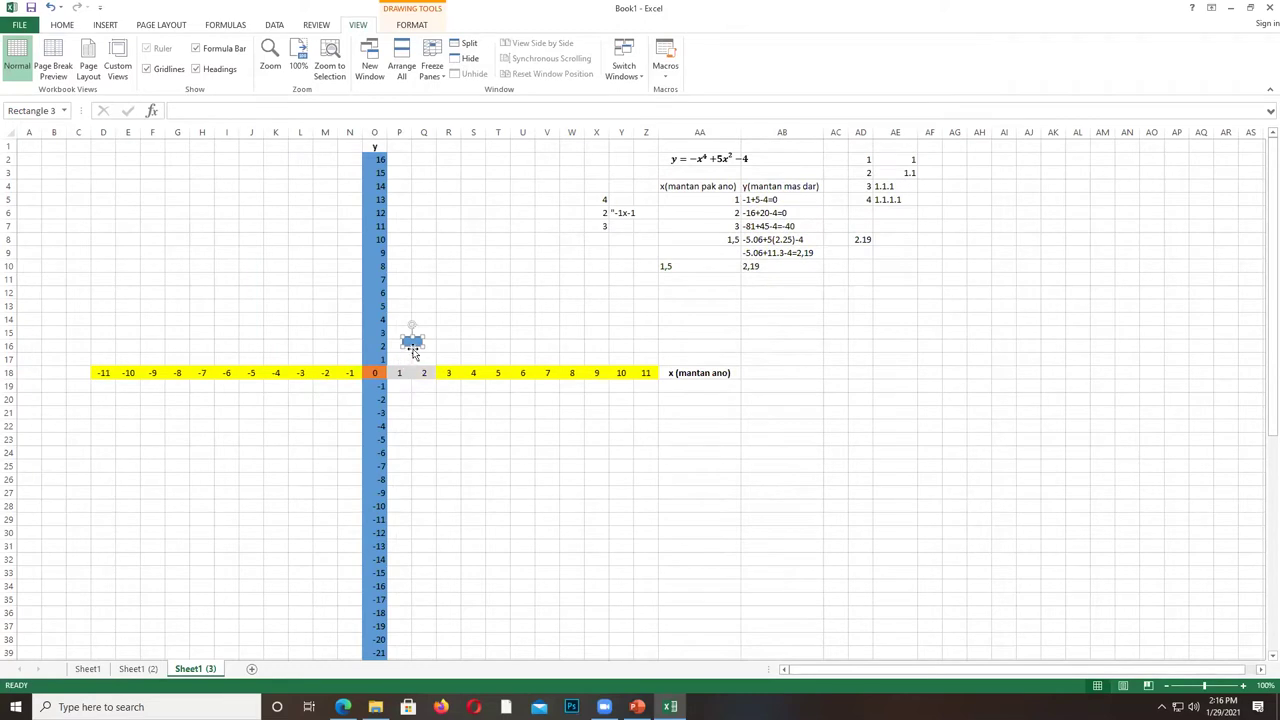
left_click_drag(414, 344, 338, 340)
Mark the mirrored point (-3, -40) by filling cell L58 with light grey.
scroll(434, 483, "down", 11)
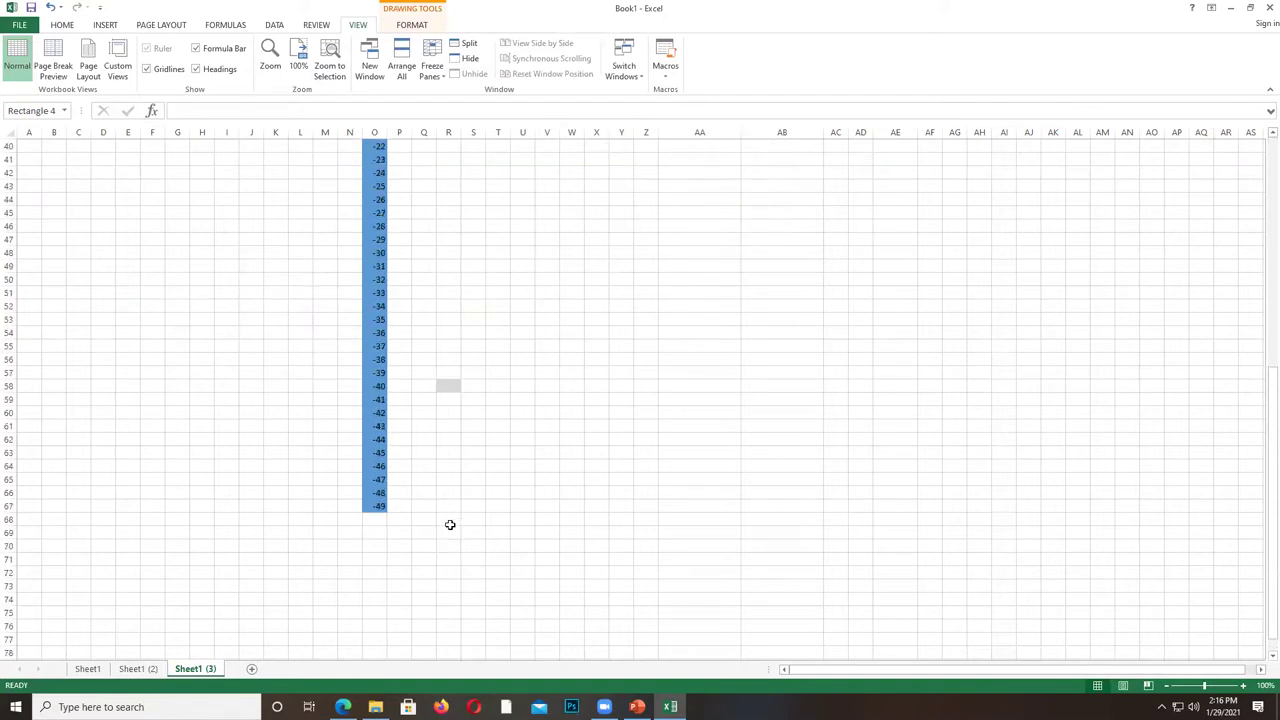
left_click(291, 467)
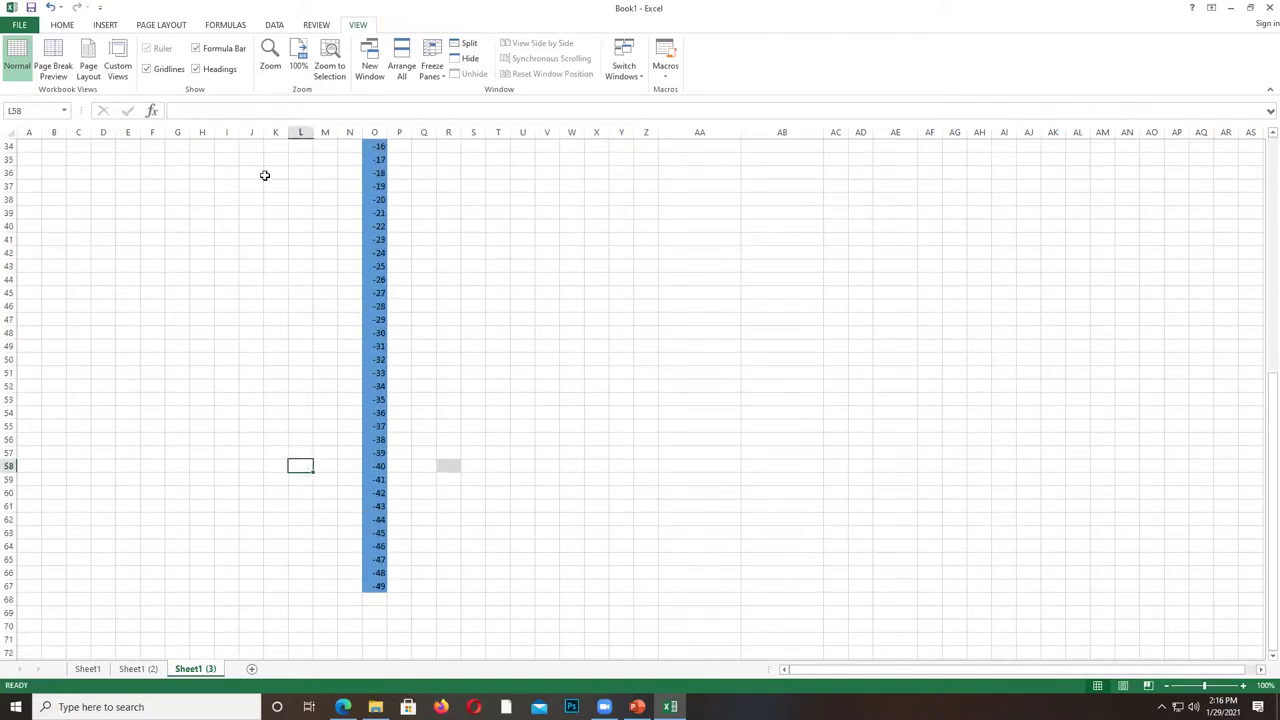
left_click(58, 24)
left_click(203, 68)
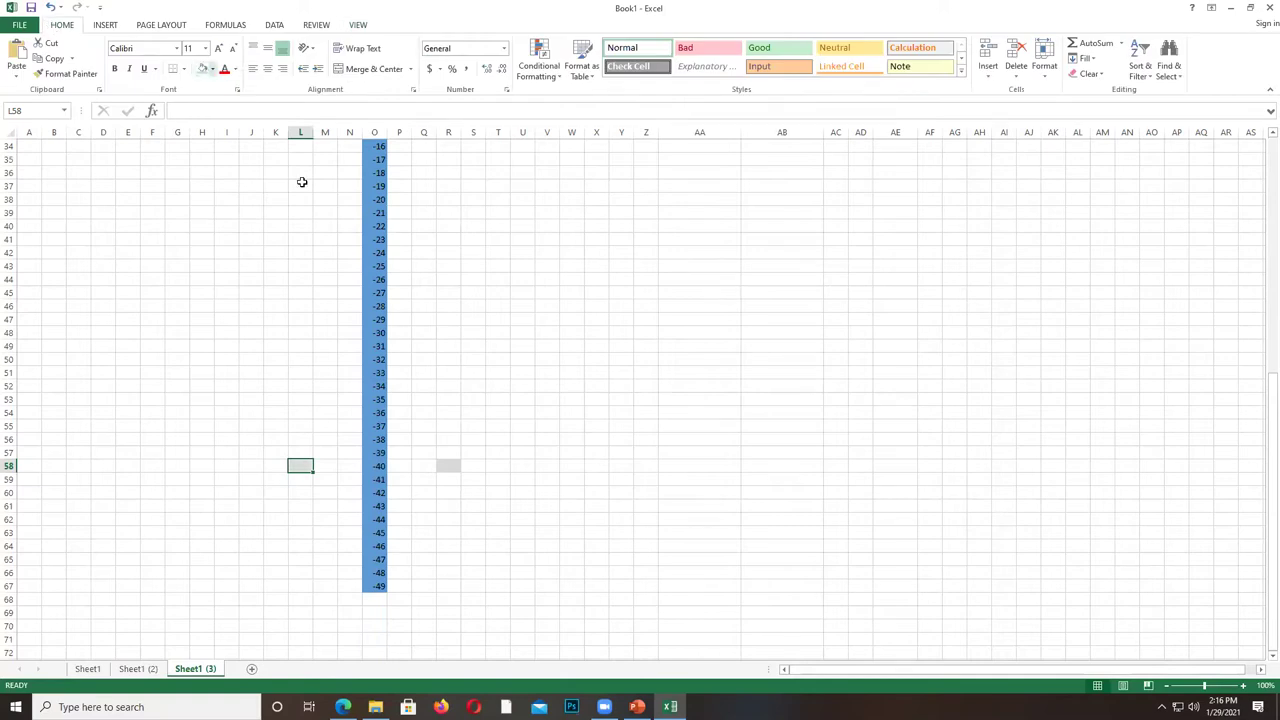
Add the x value 0 below 1,5 in cell AA11.
scroll(367, 329, "up", 3)
scroll(367, 329, "up", 4)
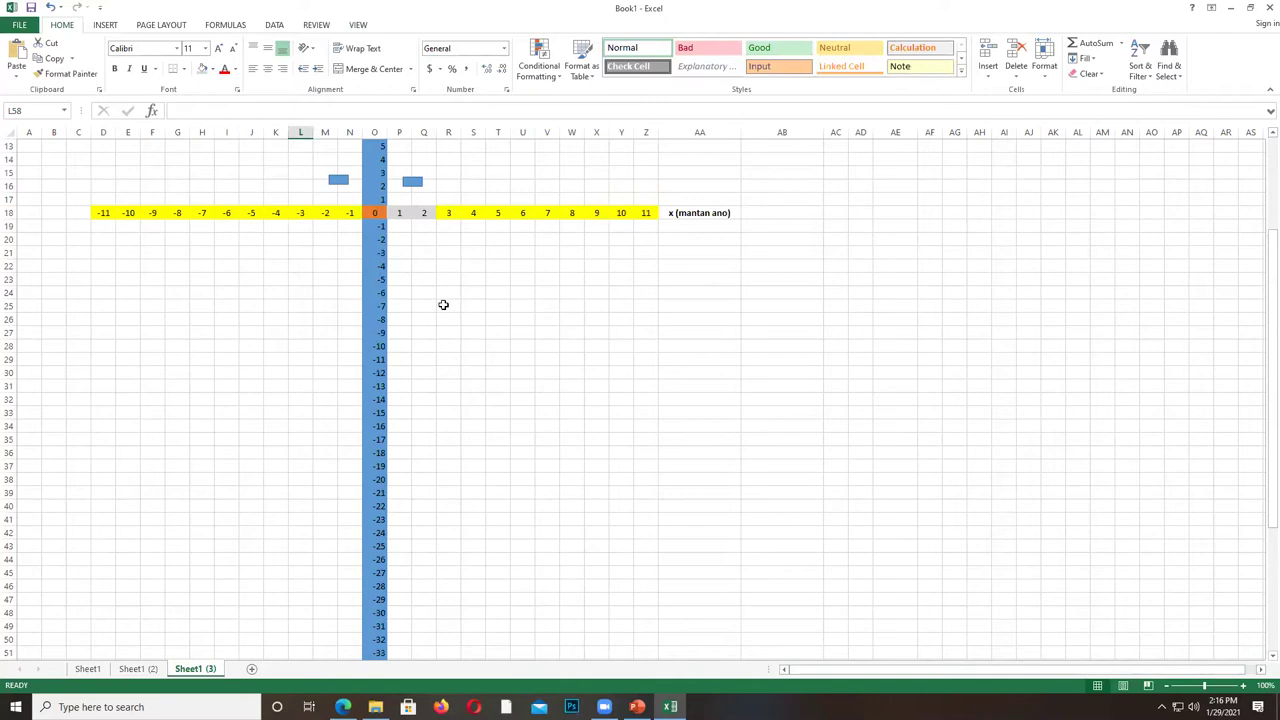
scroll(443, 304, "up", 4)
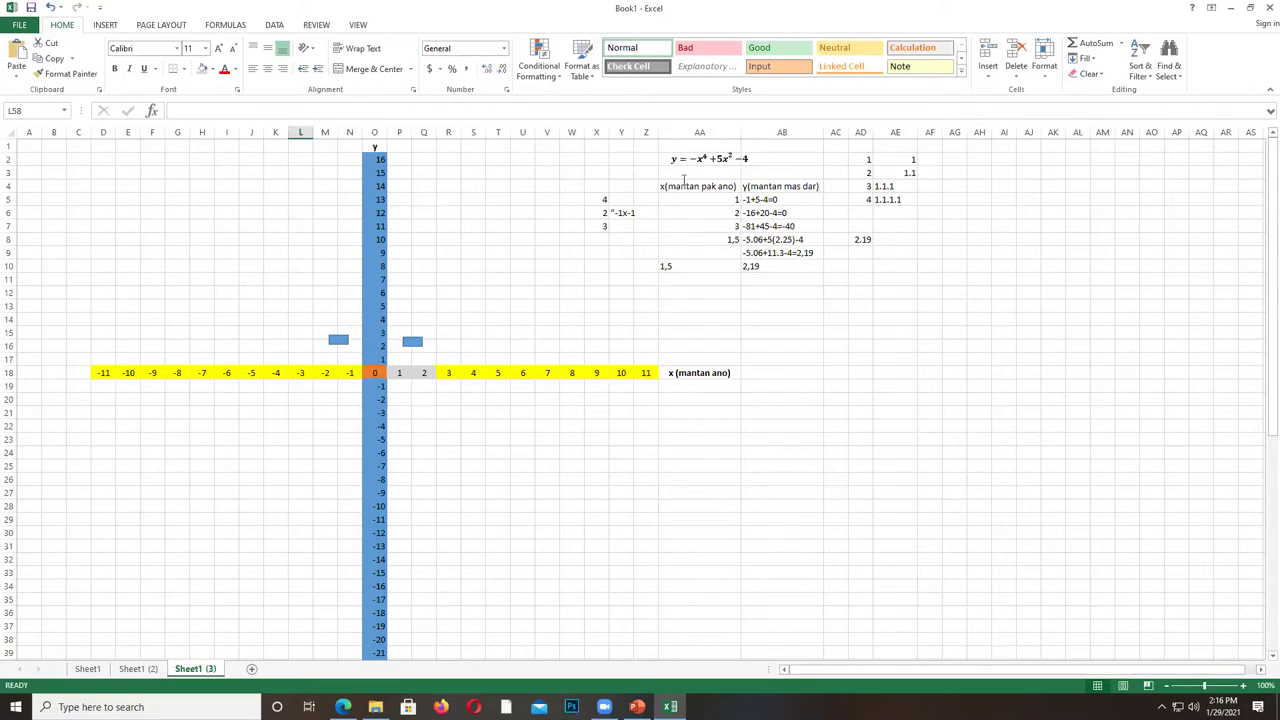
left_click(731, 279)
type("0")
left_click(785, 290)
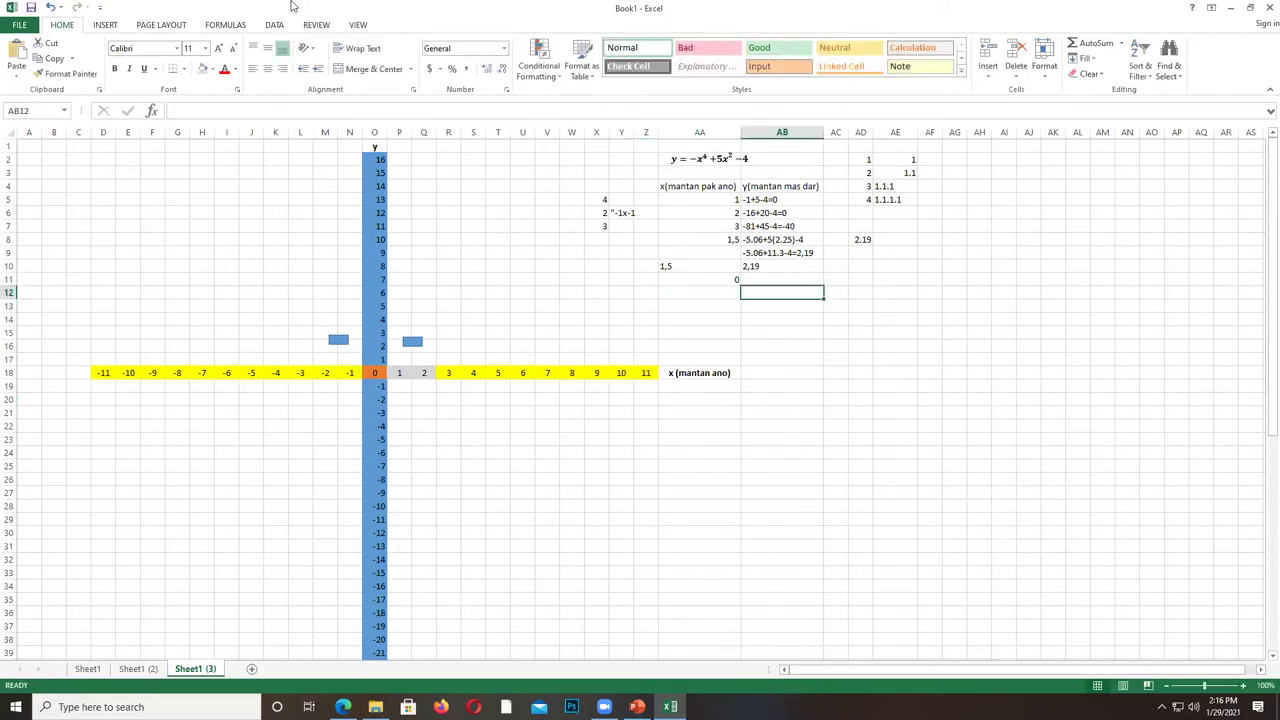
Enter the y value -4 for x = 0 in cell AB11.
double_click(382, 28)
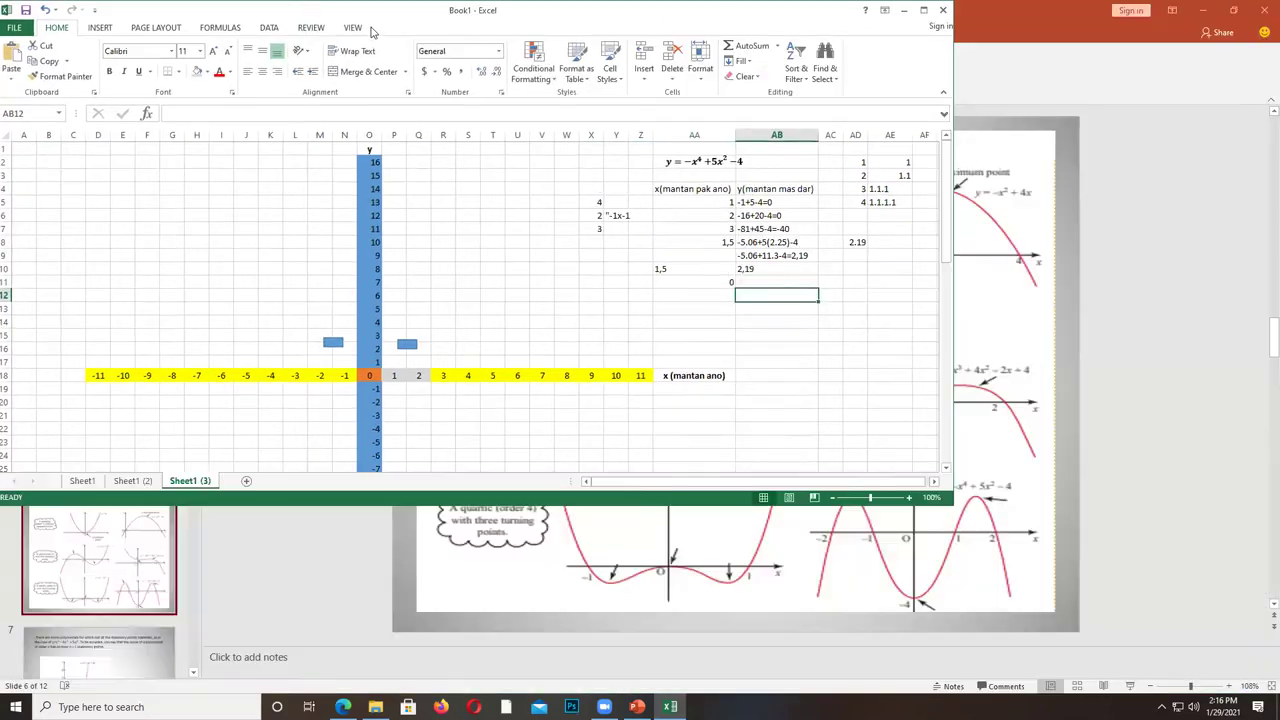
left_click(357, 28)
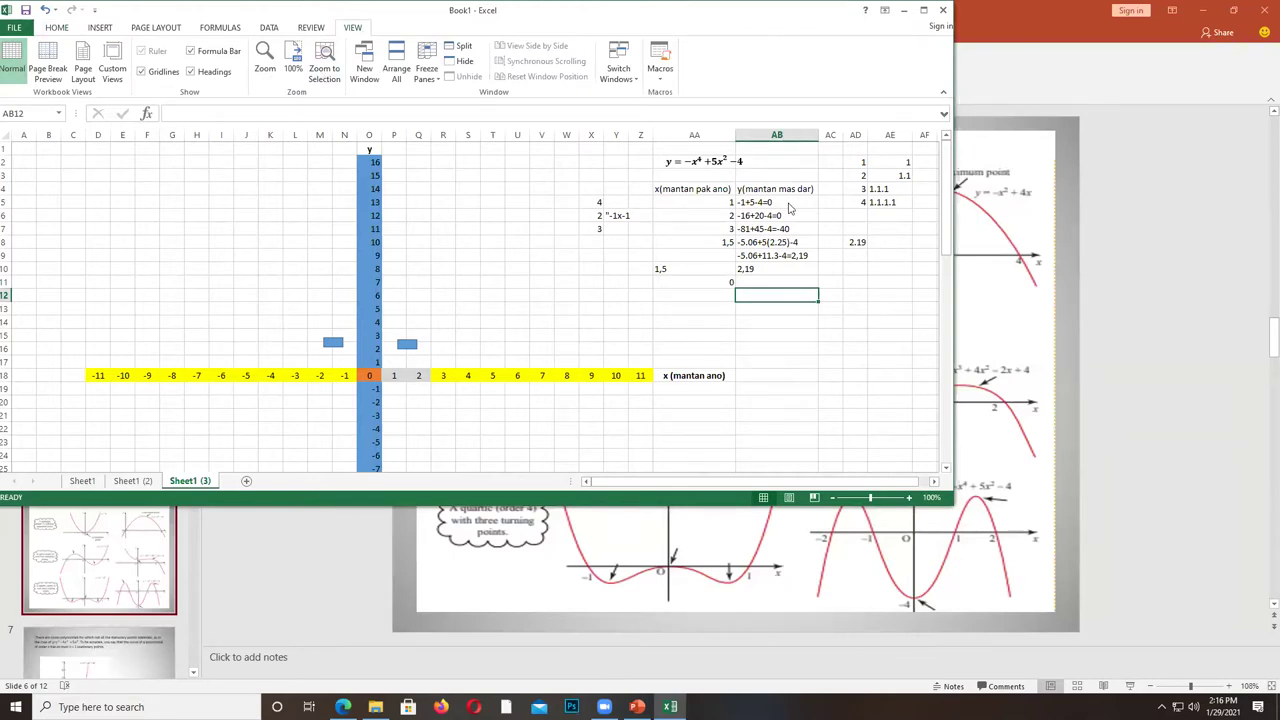
key("super+Up")
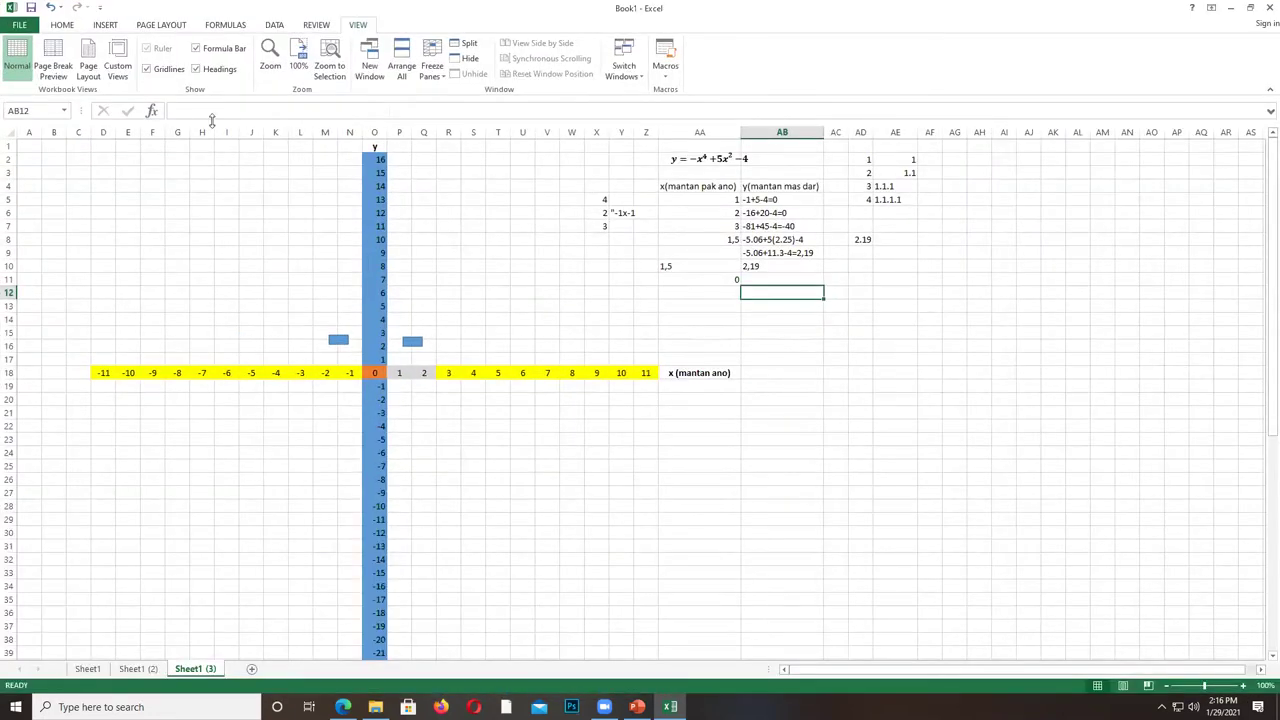
left_click(768, 279)
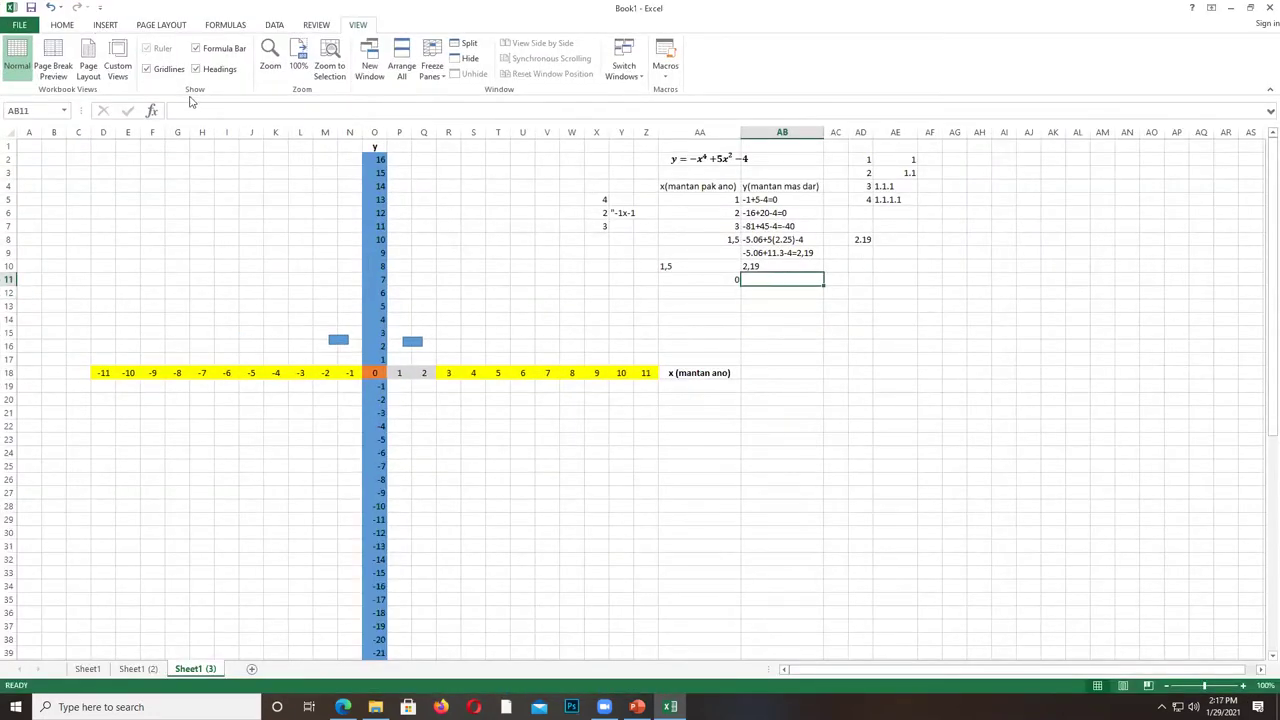
left_click(277, 67)
left_click(291, 291)
left_click(320, 384)
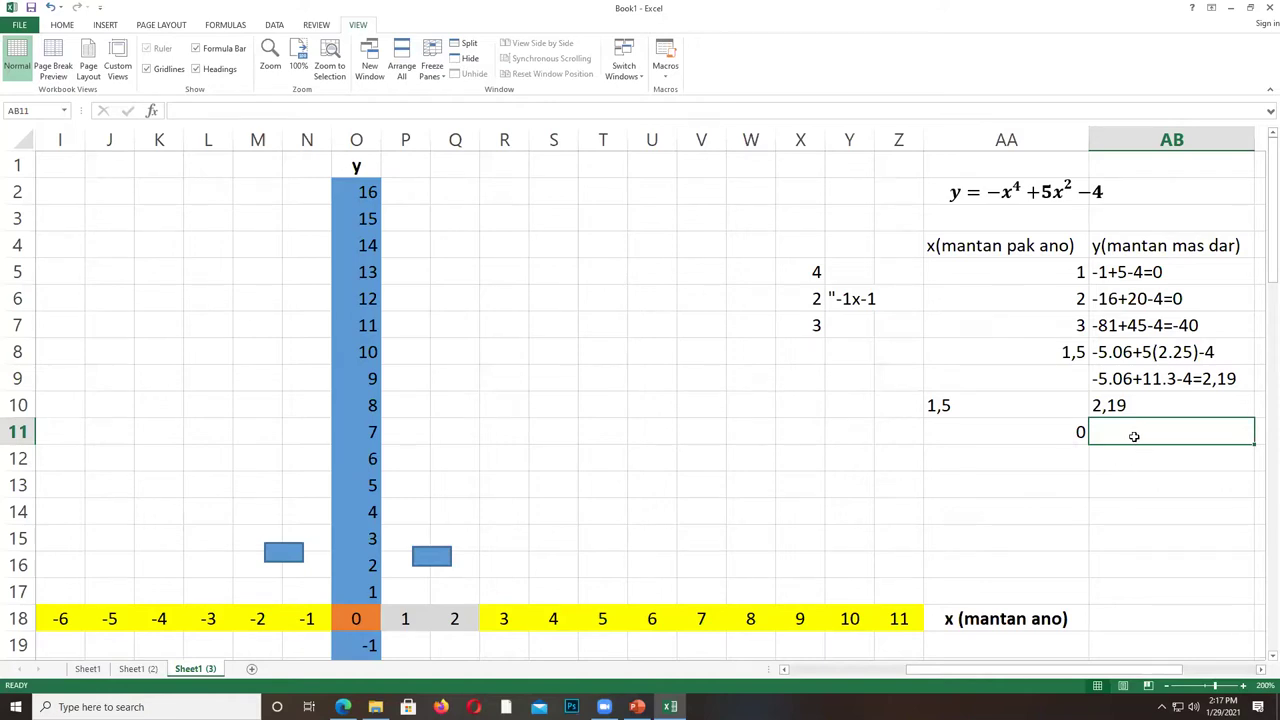
type("-4")
key("Return")
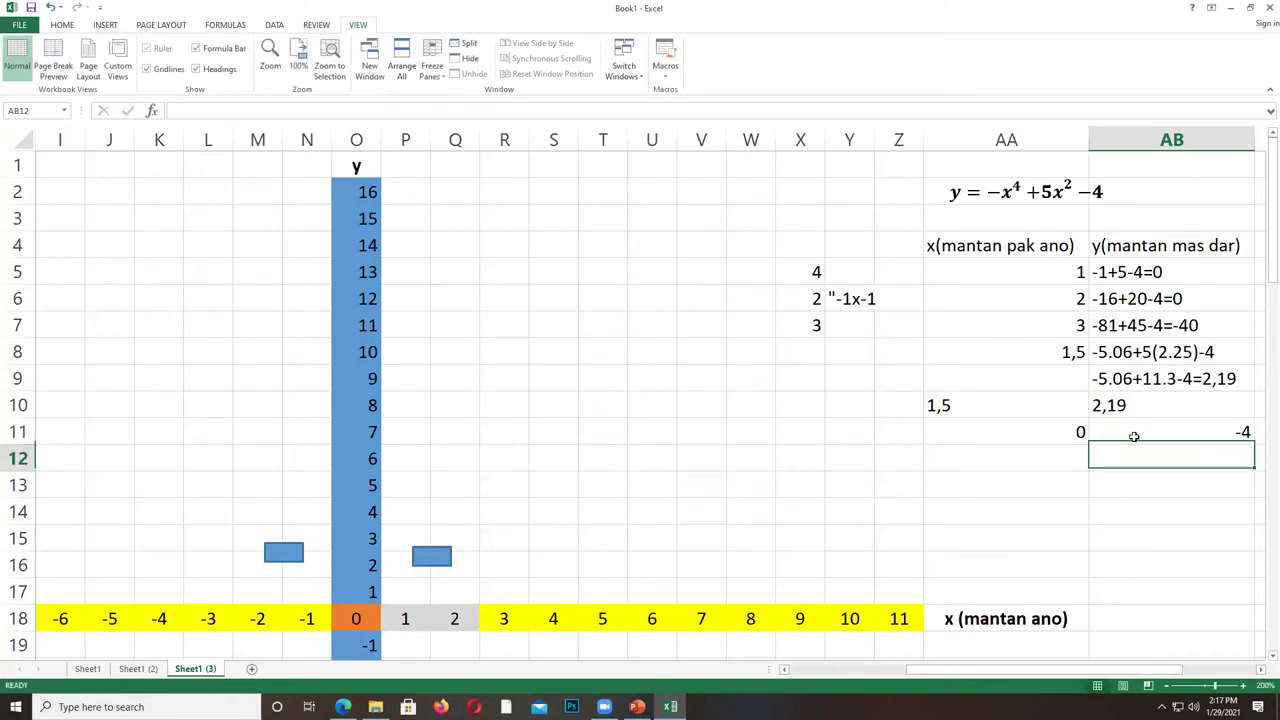
Center the y-axis numbers in column O.
scroll(580, 579, "down", 2)
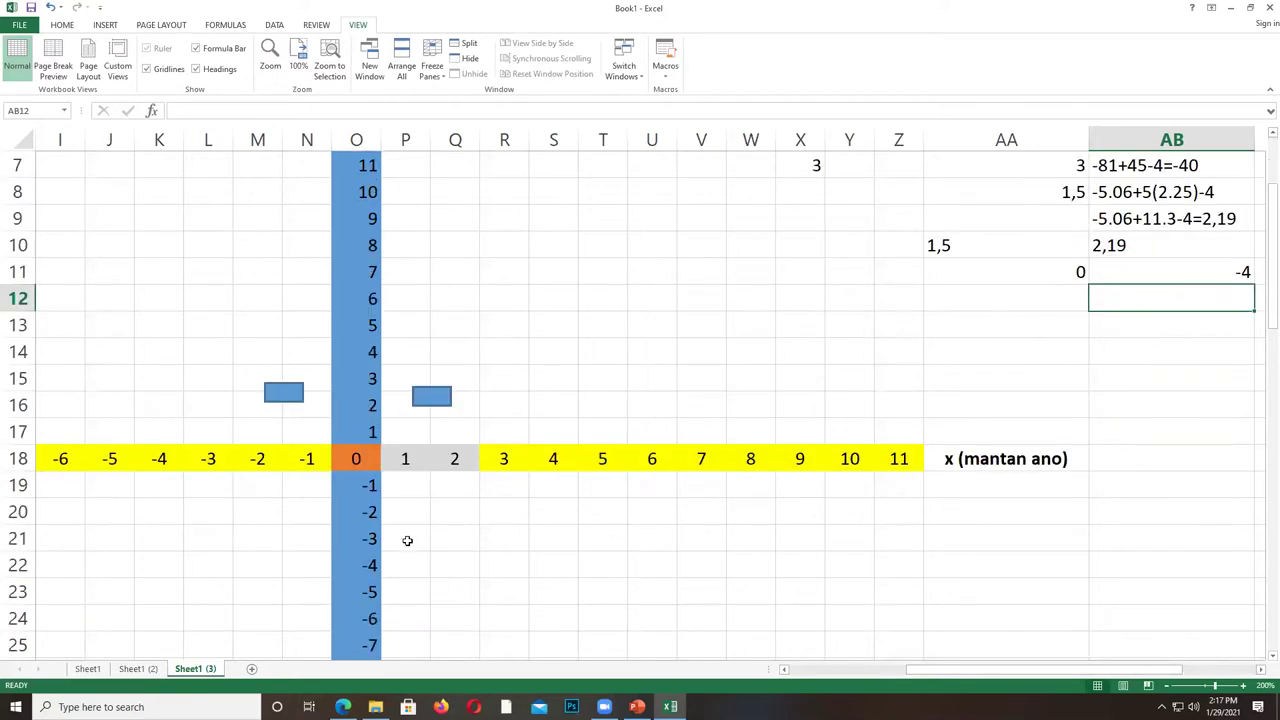
scroll(360, 458, "up", 2)
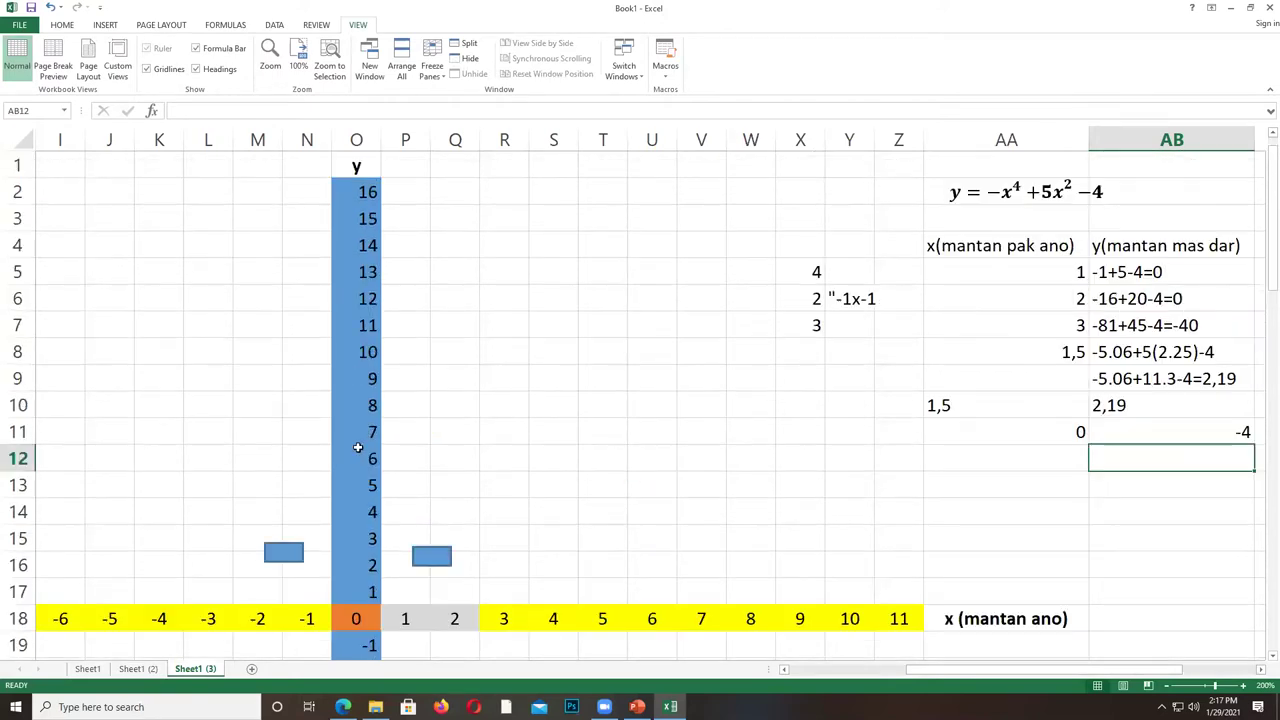
left_click(357, 139)
left_click(66, 25)
left_click(254, 68)
left_click(254, 68)
left_click(267, 68)
left_click(454, 329)
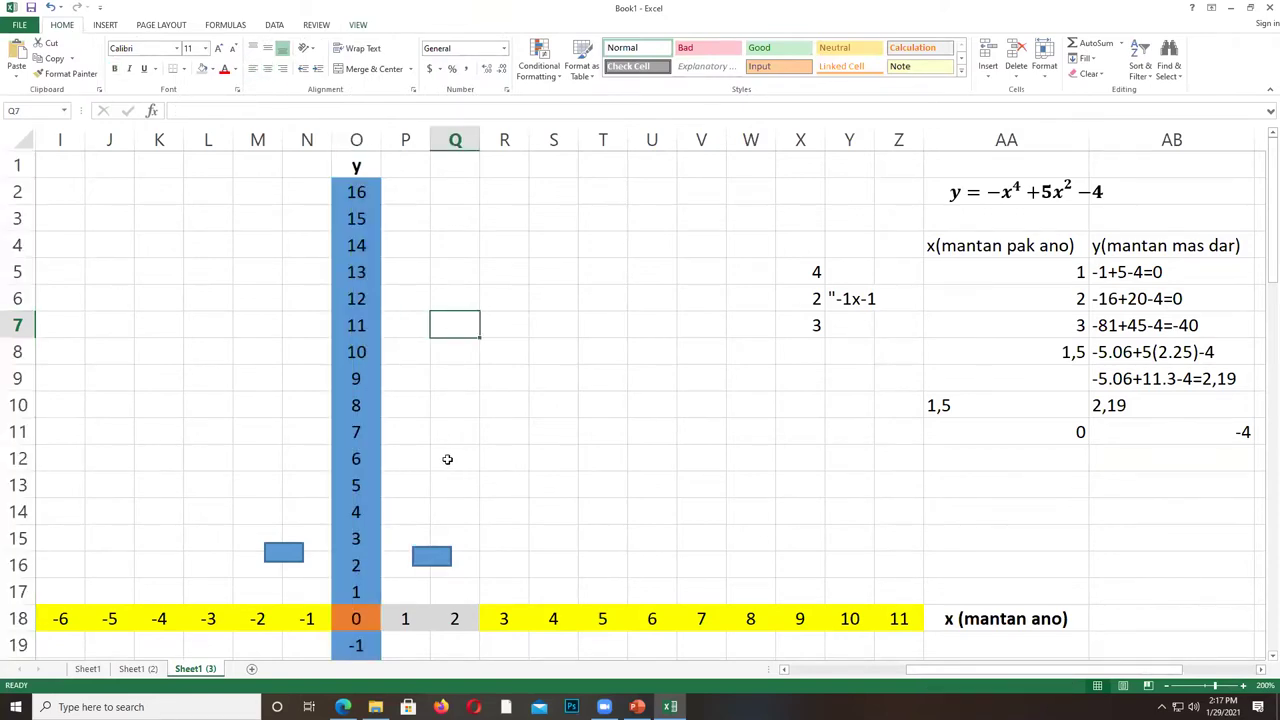
Mark the point (0, -4) by filling cell O22 on the y-axis with light grey.
scroll(446, 457, "down", 4)
left_click(356, 299)
scroll(370, 330, "up", 2)
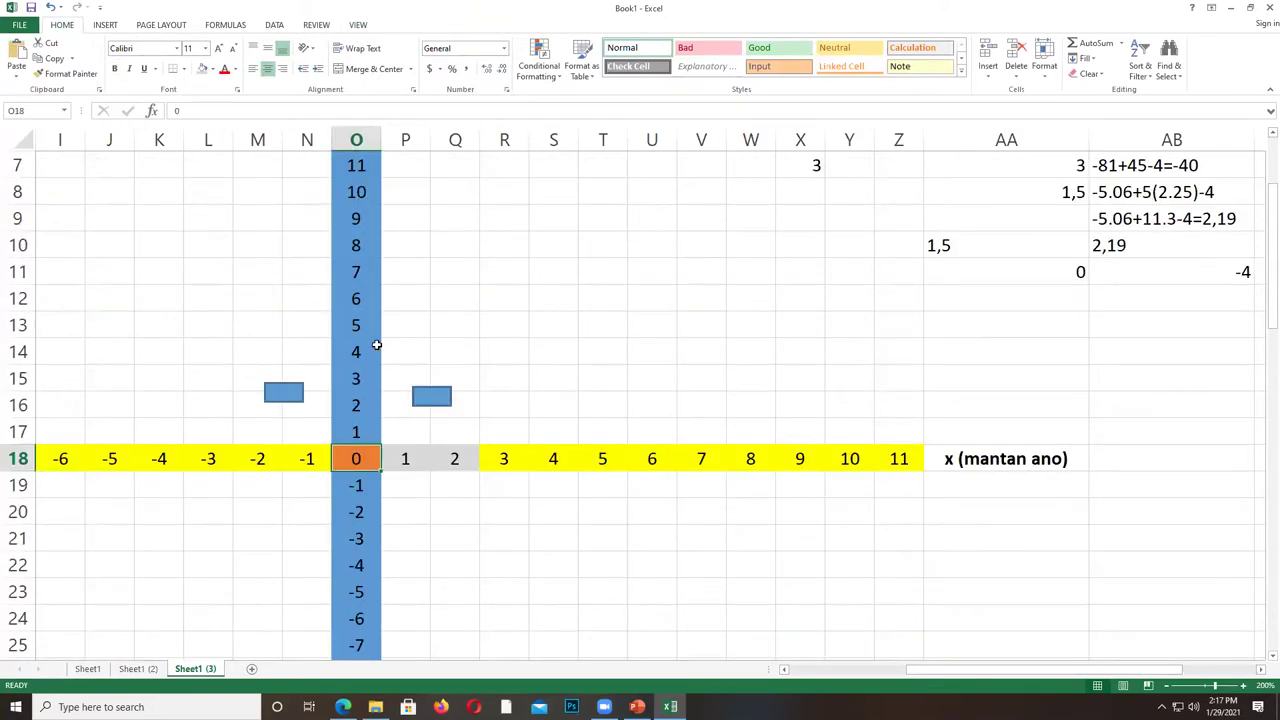
left_click(349, 570)
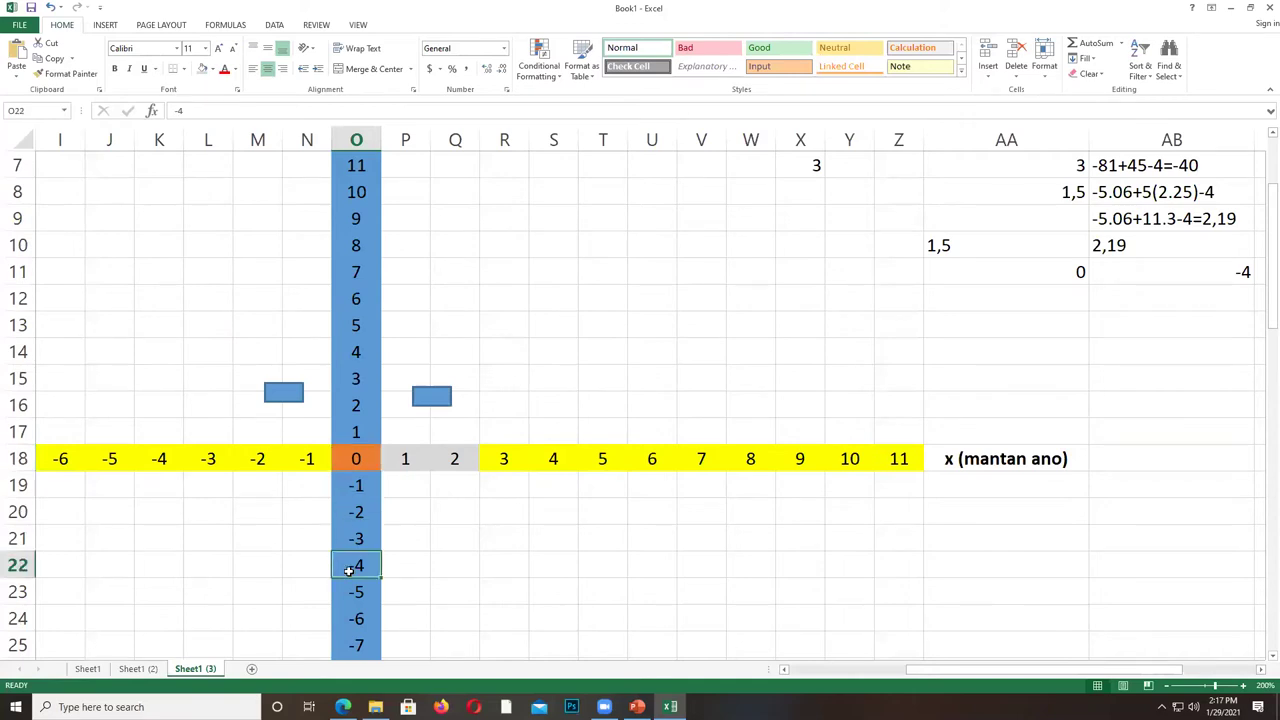
Change the fill of both rectangle markers beside the y-axis to light grey, matching the marked cells.
left_click(431, 396)
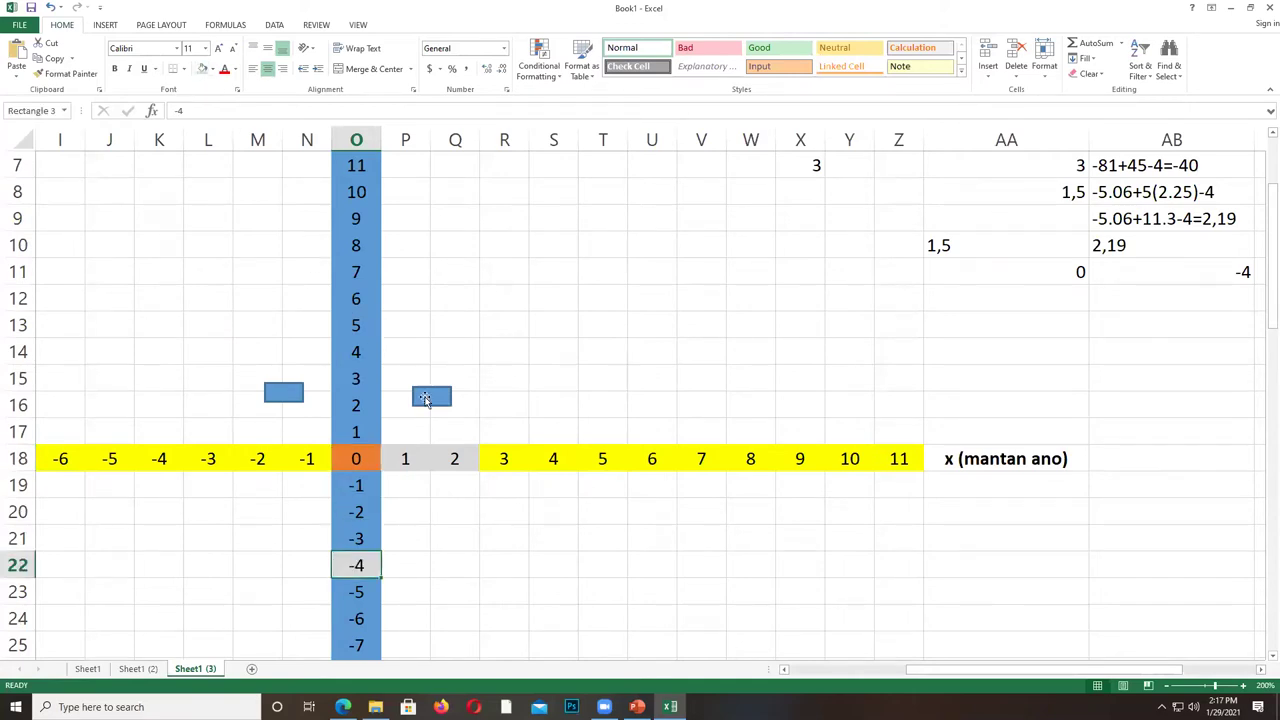
left_click(211, 70)
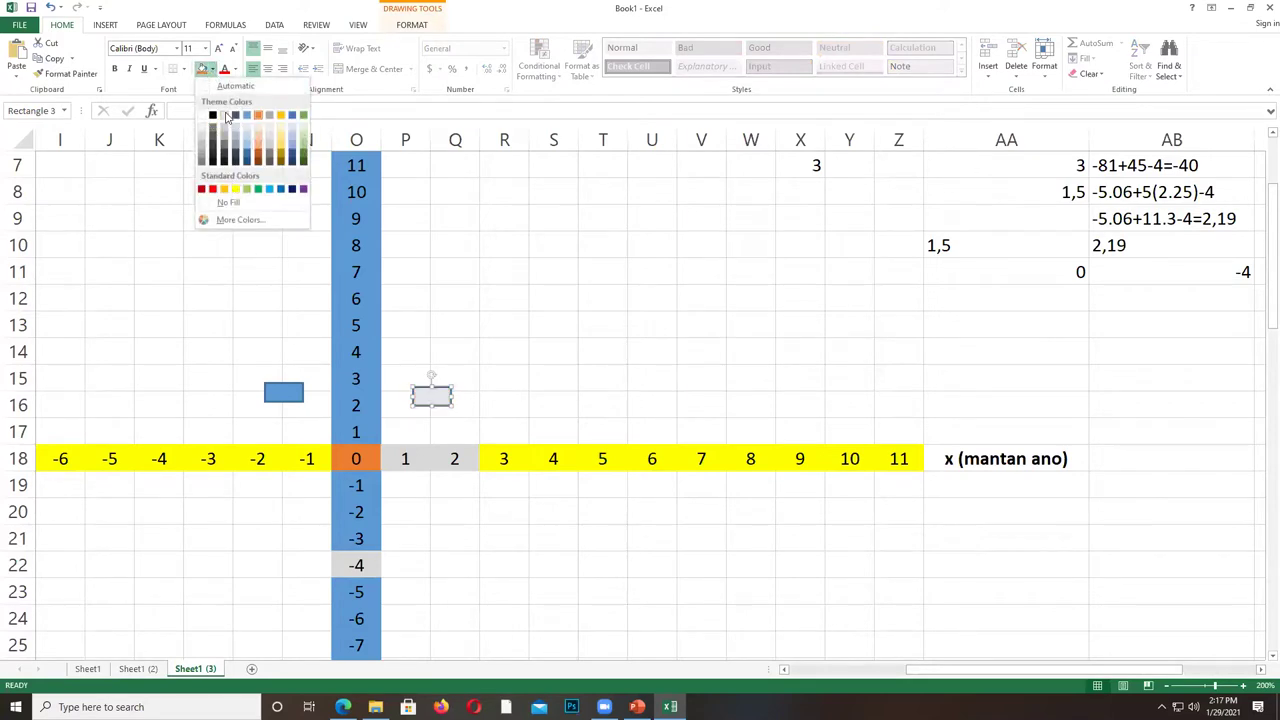
left_click(203, 137)
left_click(271, 368)
left_click(202, 68)
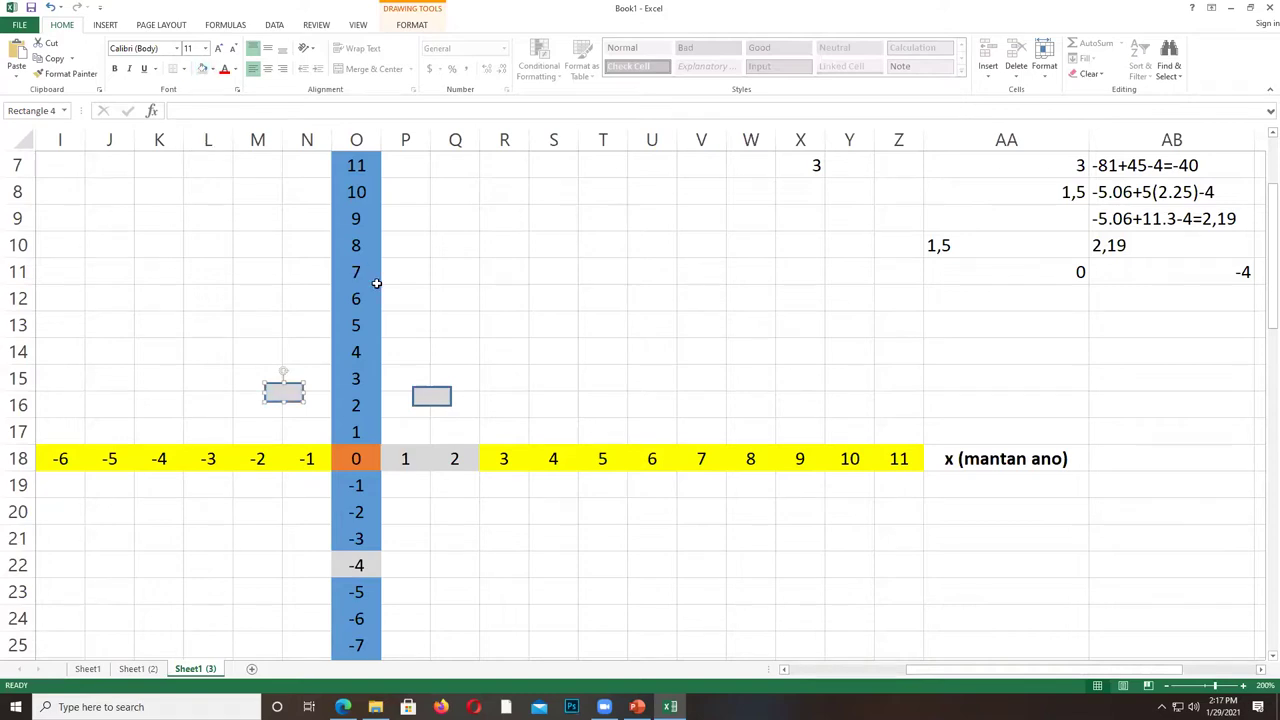
left_click(374, 280)
Examine the marked points along both axes, from the rectangle markers down to the marks at y = -40.
scroll(507, 414, "down", 2)
scroll(507, 414, "up", 2)
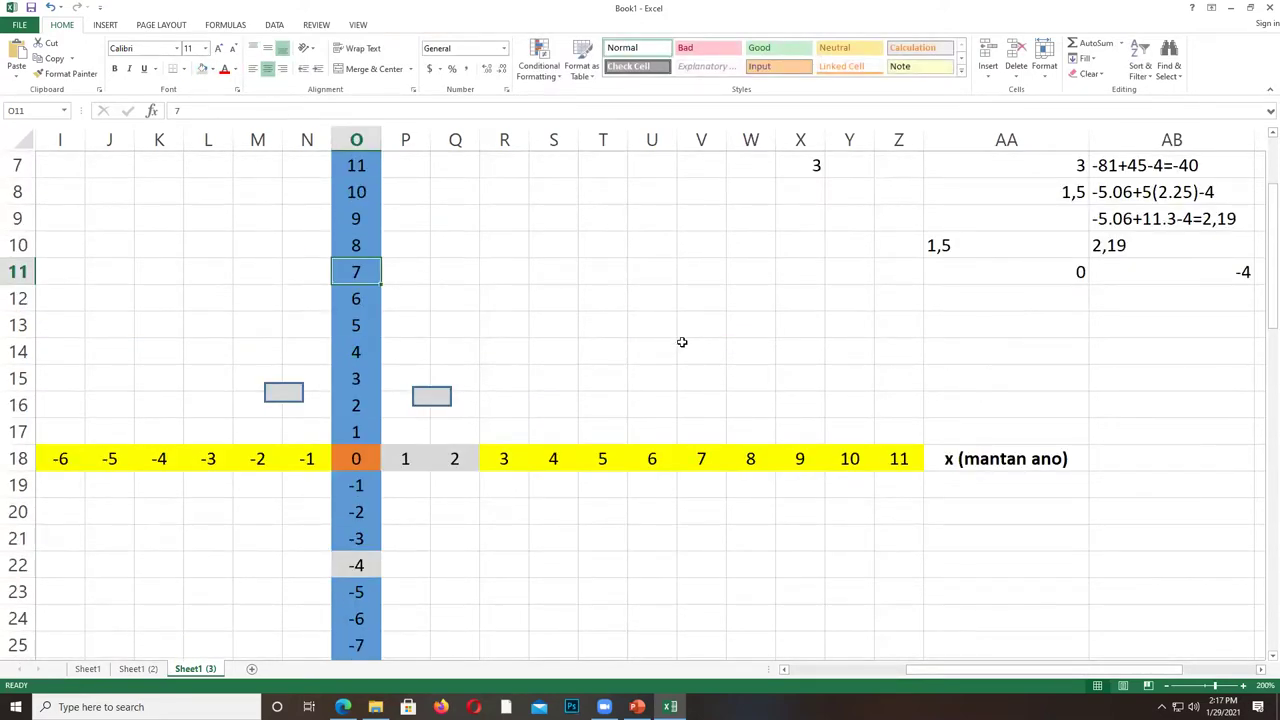
scroll(226, 488, "down", 1)
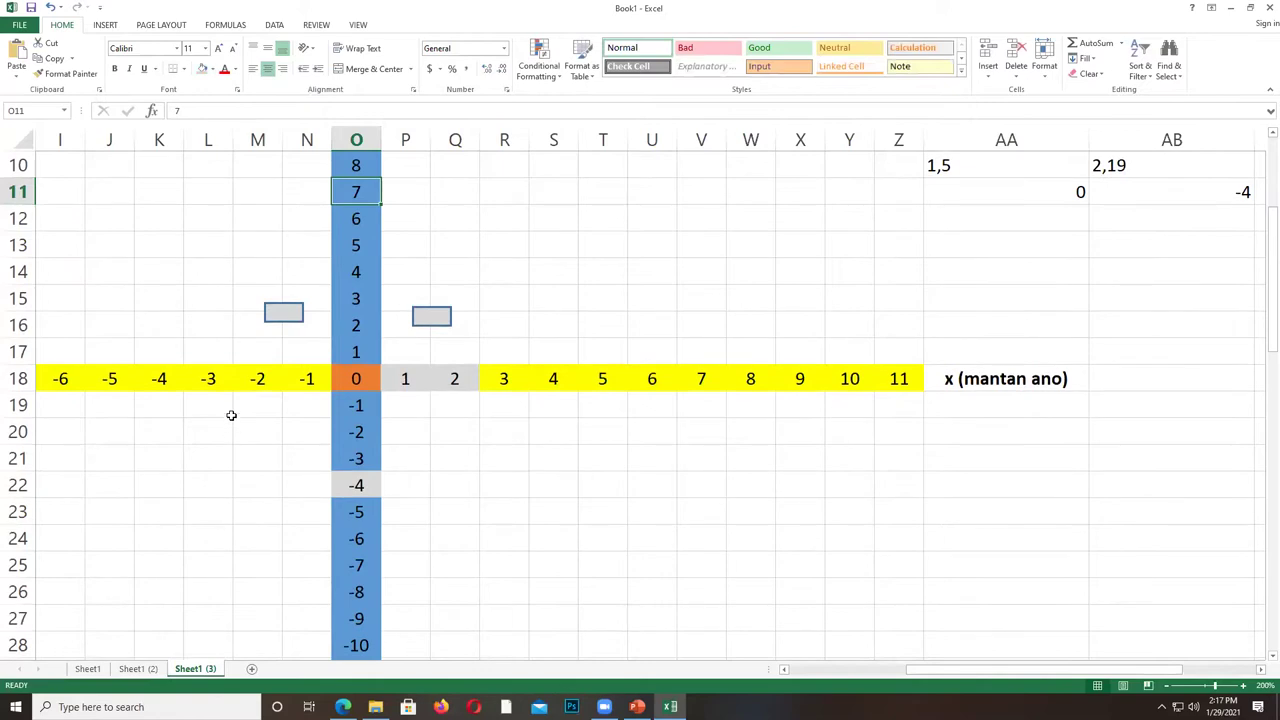
scroll(200, 500, "down", 3)
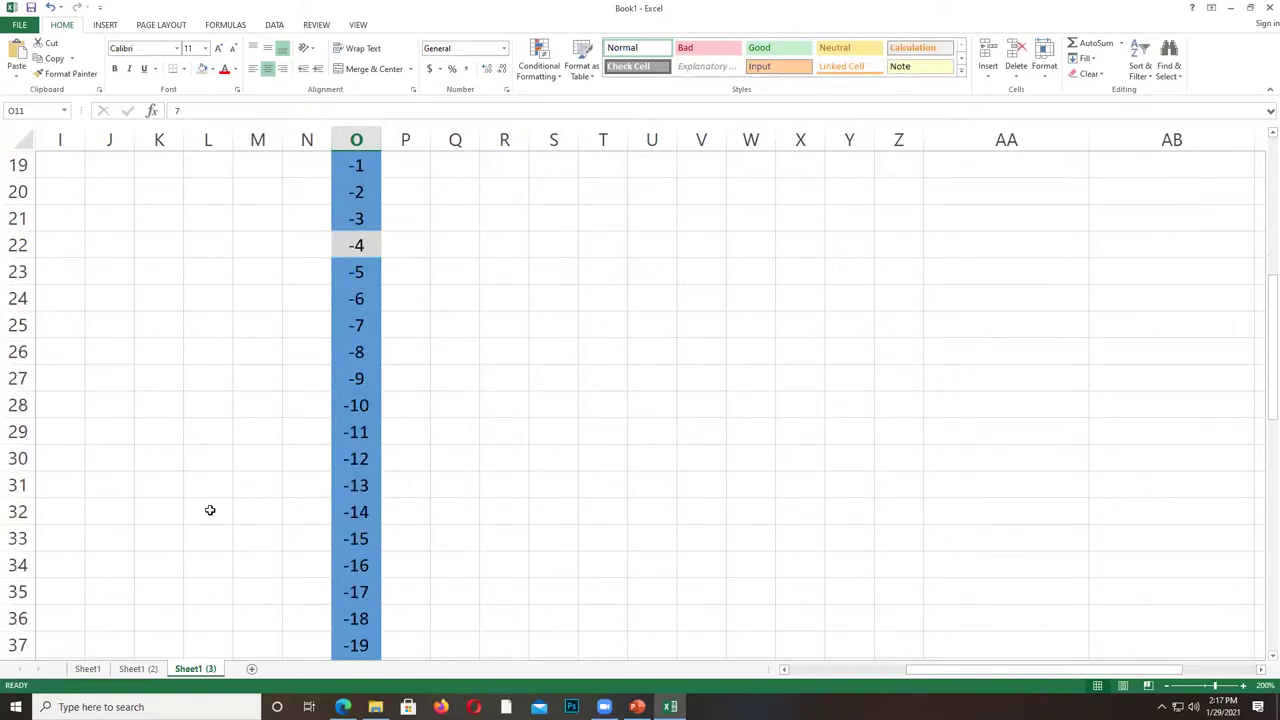
scroll(215, 511, "up", 6)
scroll(300, 498, "down", 2)
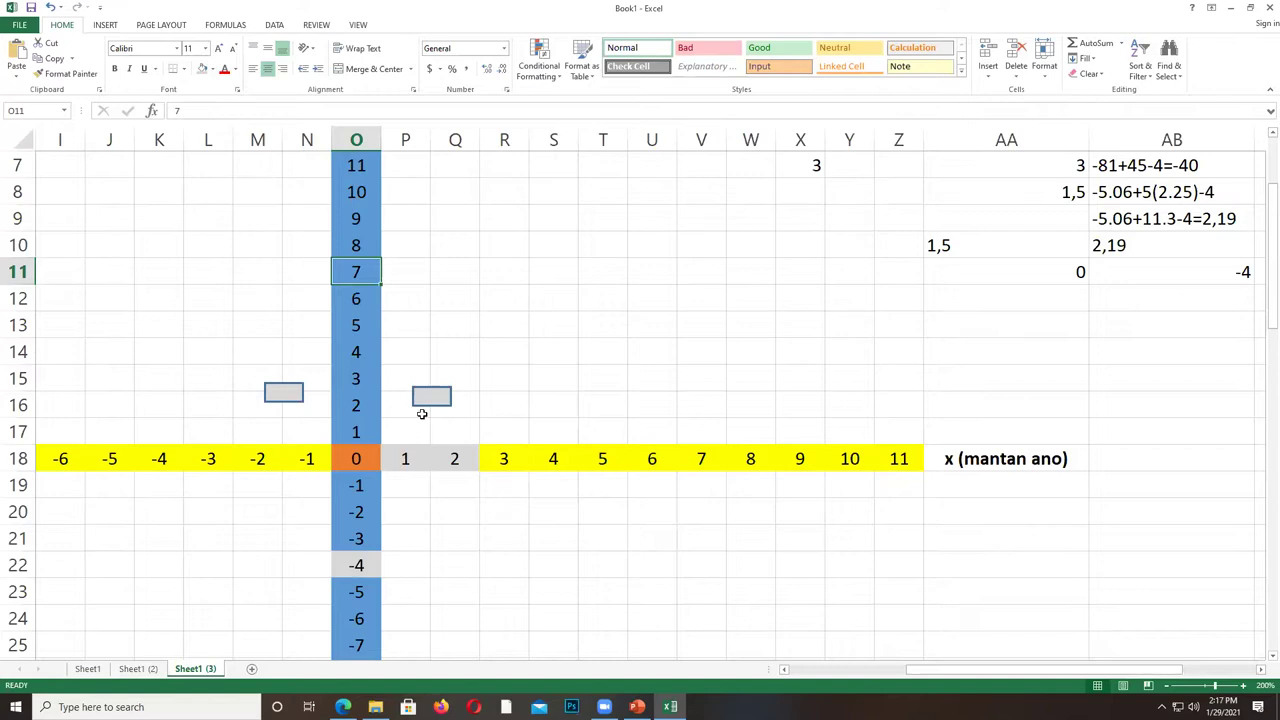
scroll(455, 546, "down", 14)
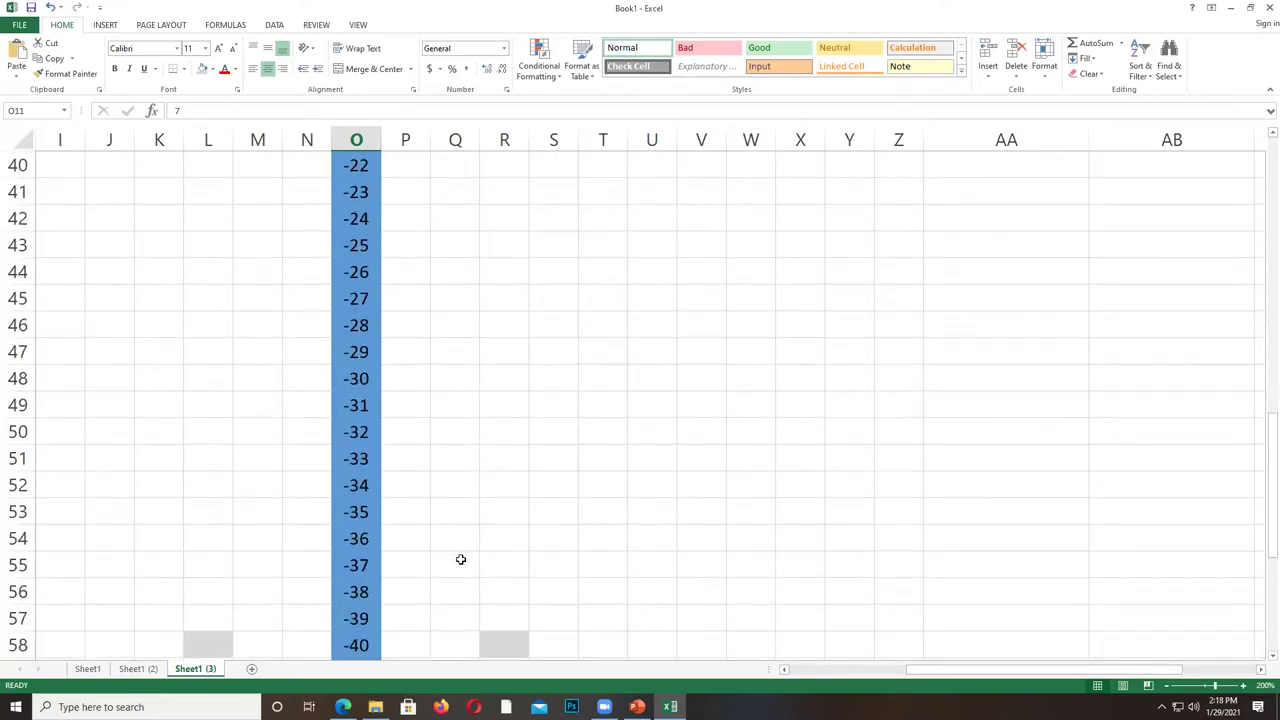
scroll(504, 439, "up", 3)
left_click(358, 25)
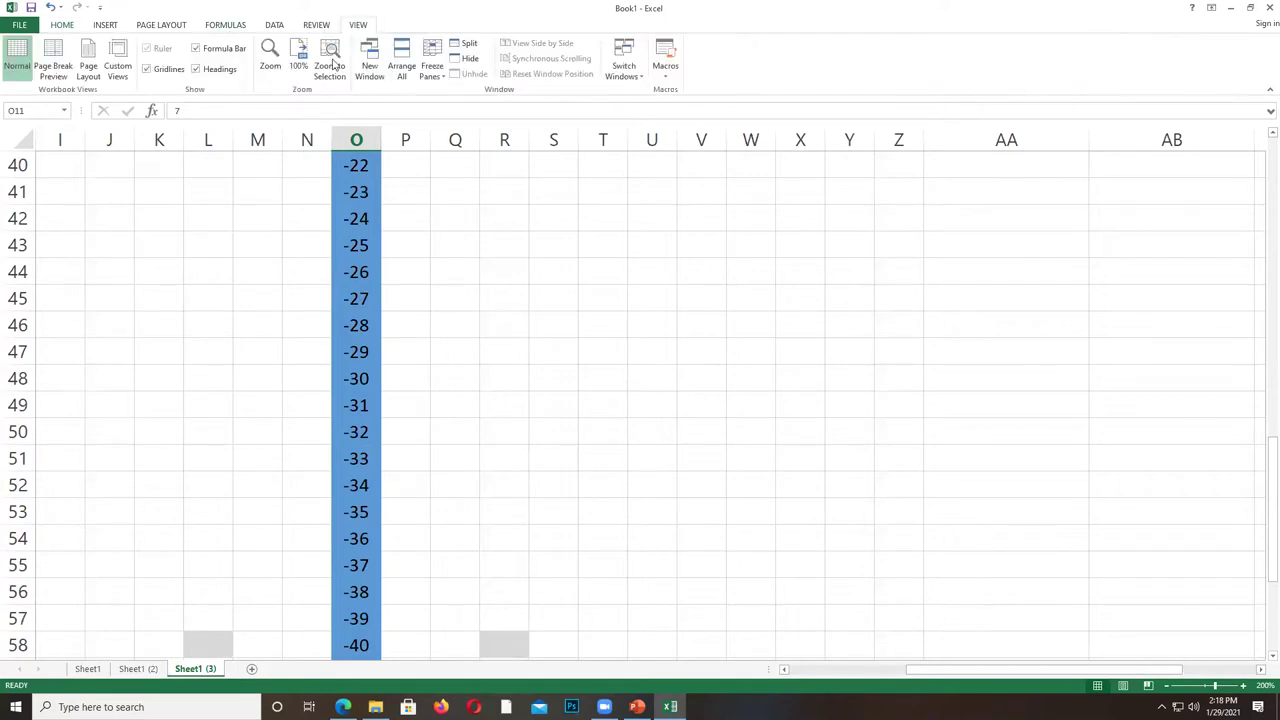
left_click(298, 55)
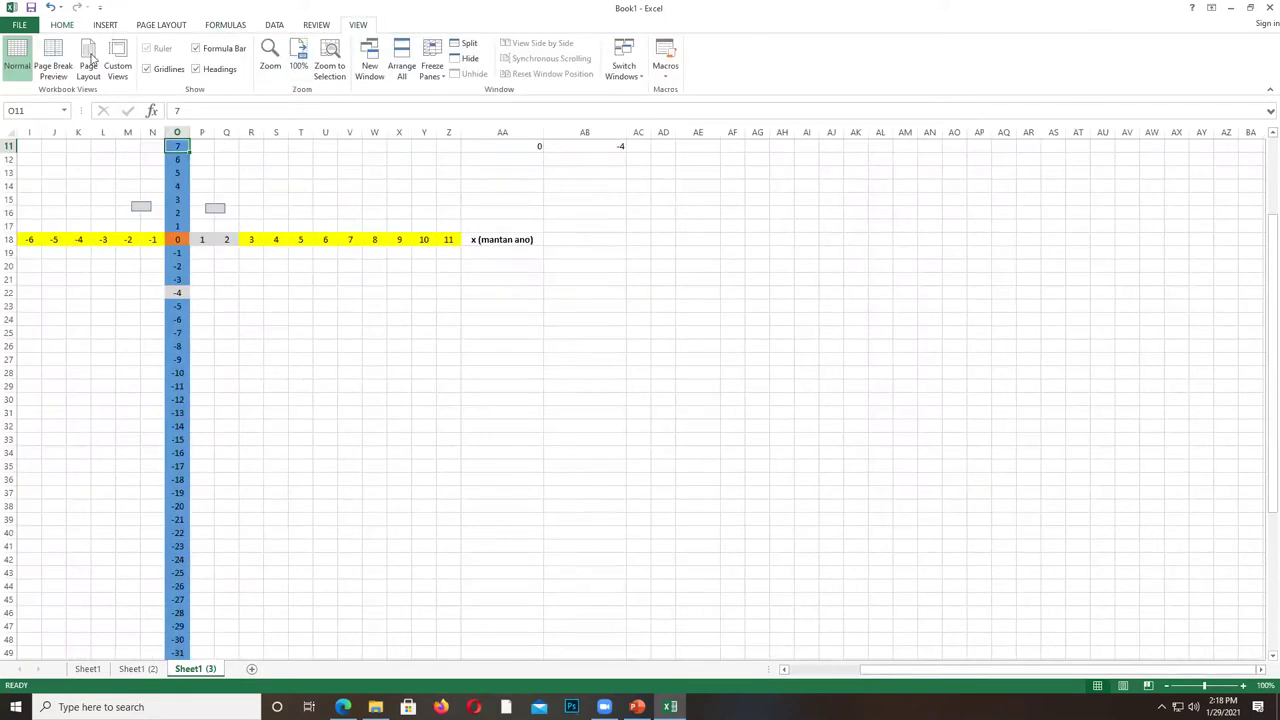
left_click(62, 25)
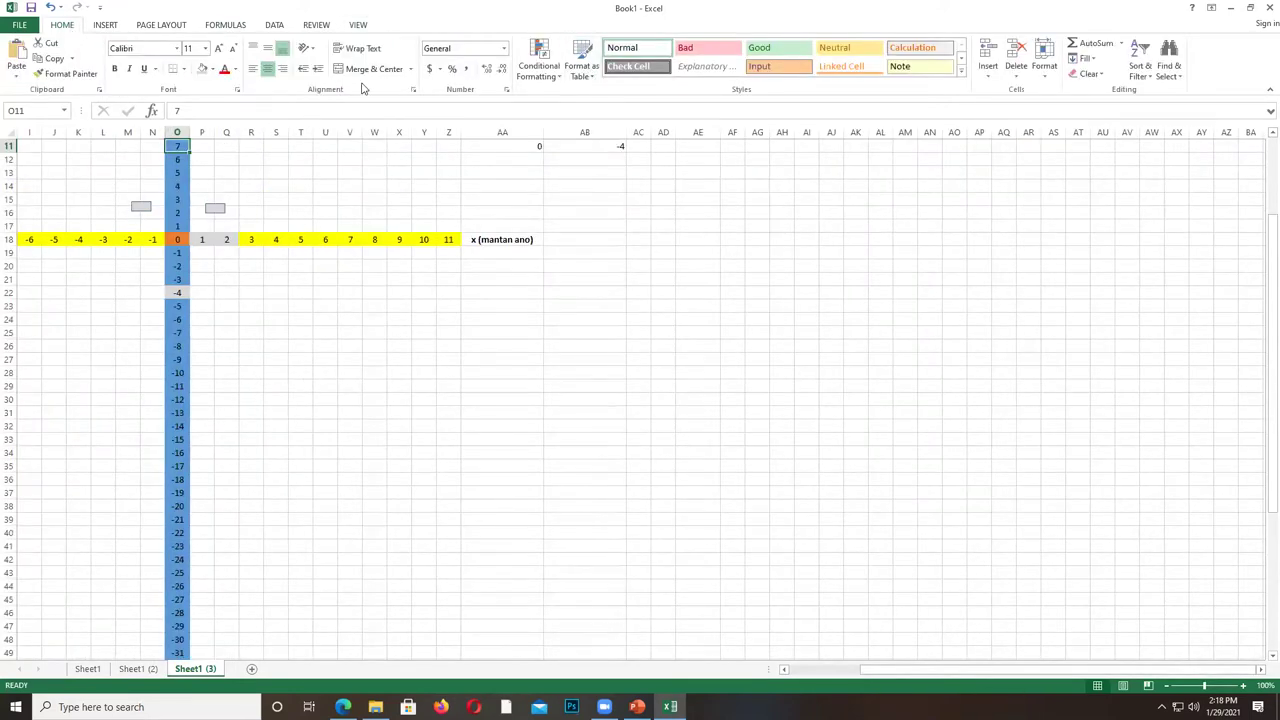
left_click(107, 25)
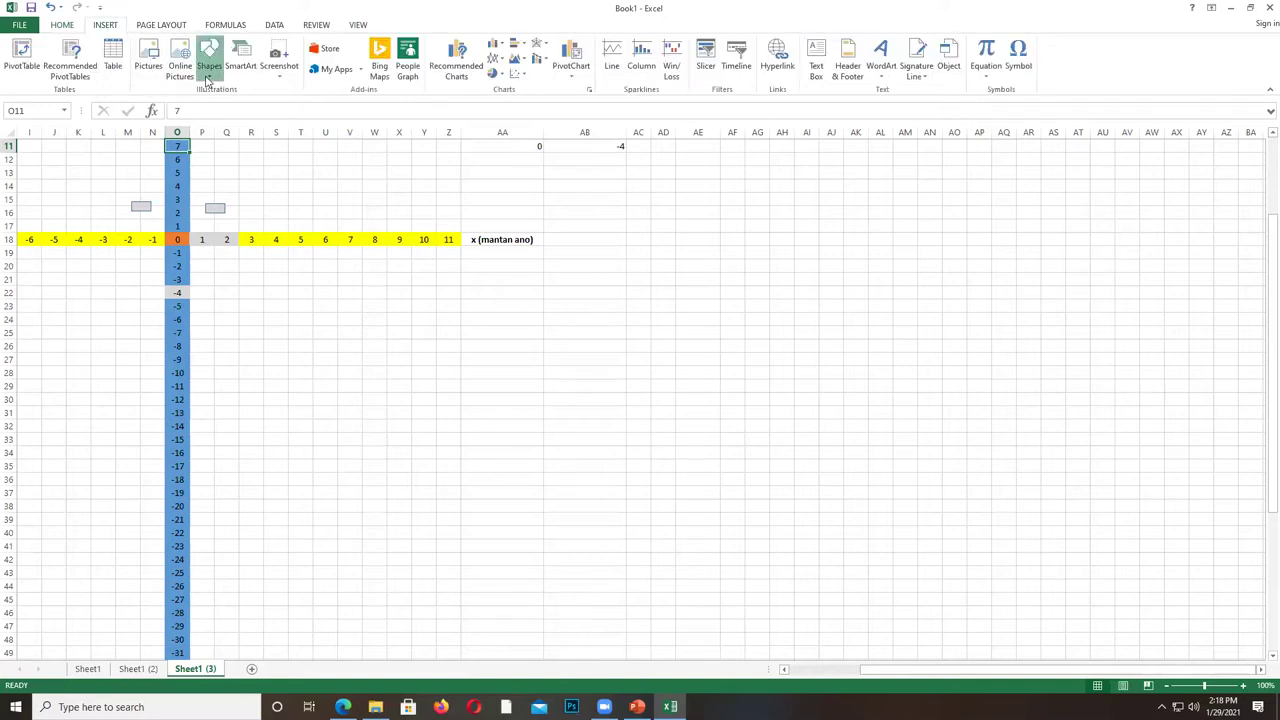
left_click(209, 62)
left_click(229, 119)
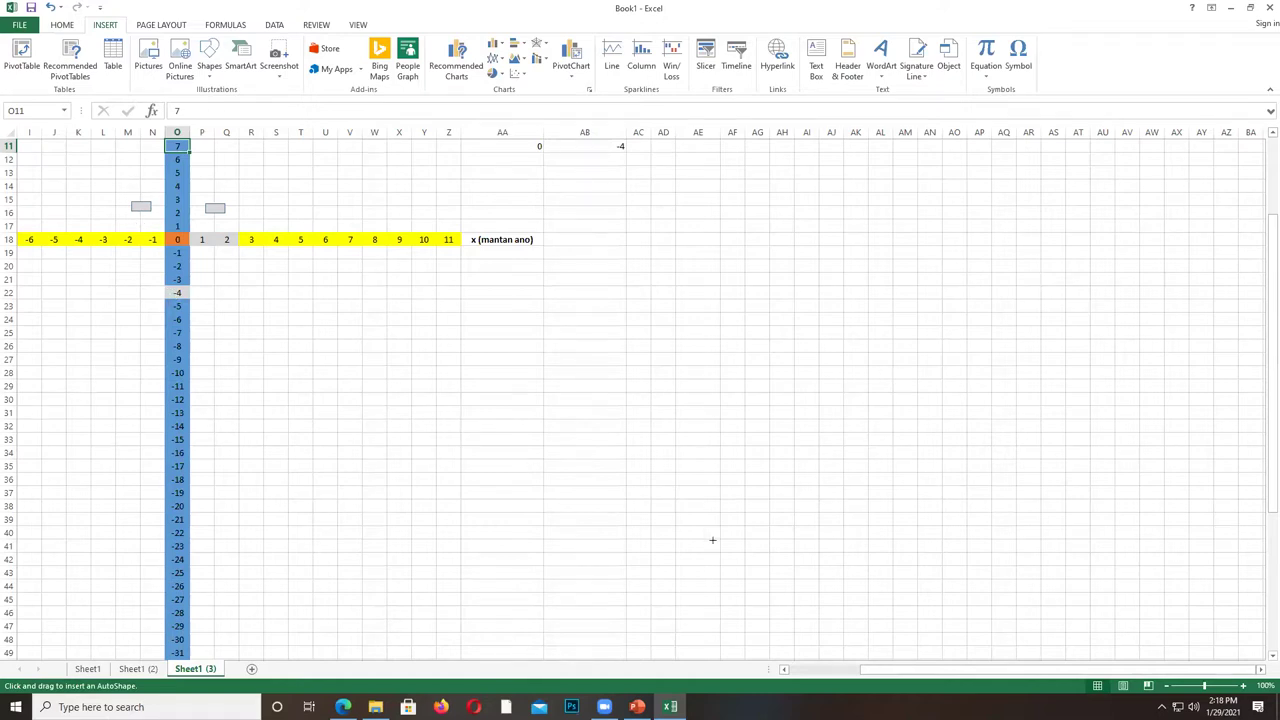
left_click_drag(979, 672, 827, 675)
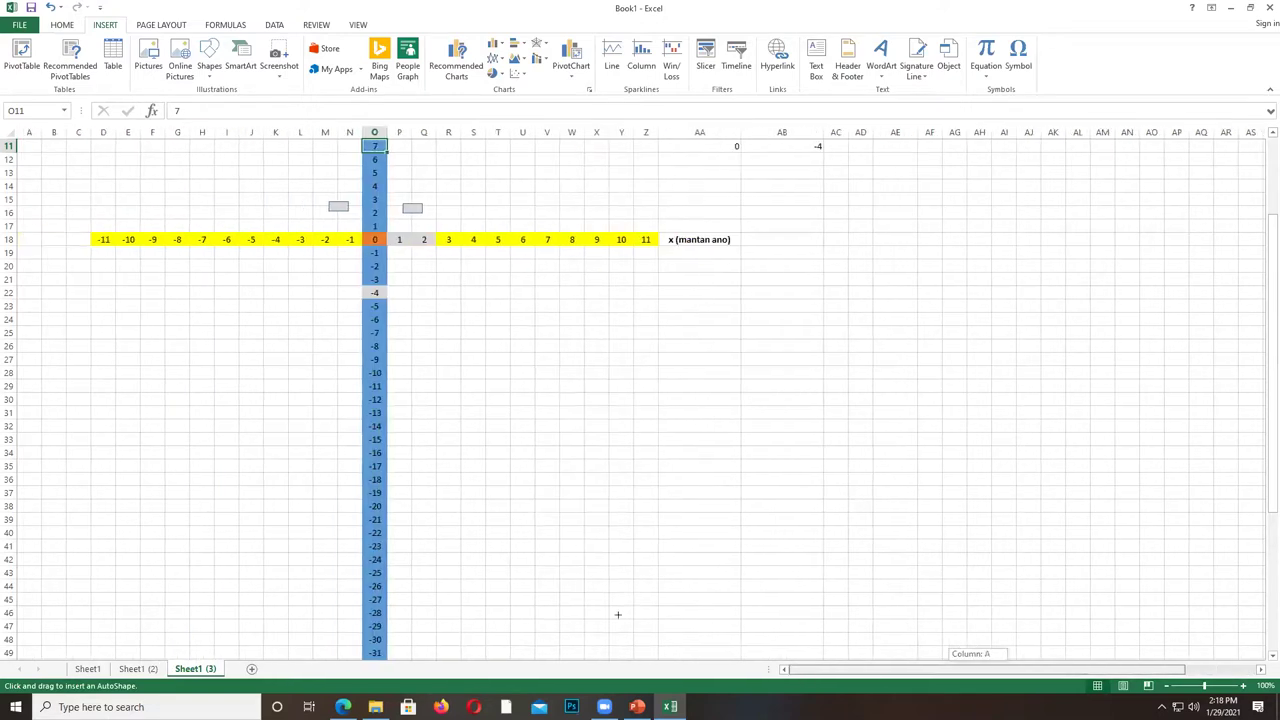
scroll(348, 490, "down", 2)
scroll(300, 571, "down", 5)
scroll(309, 586, "up", 6)
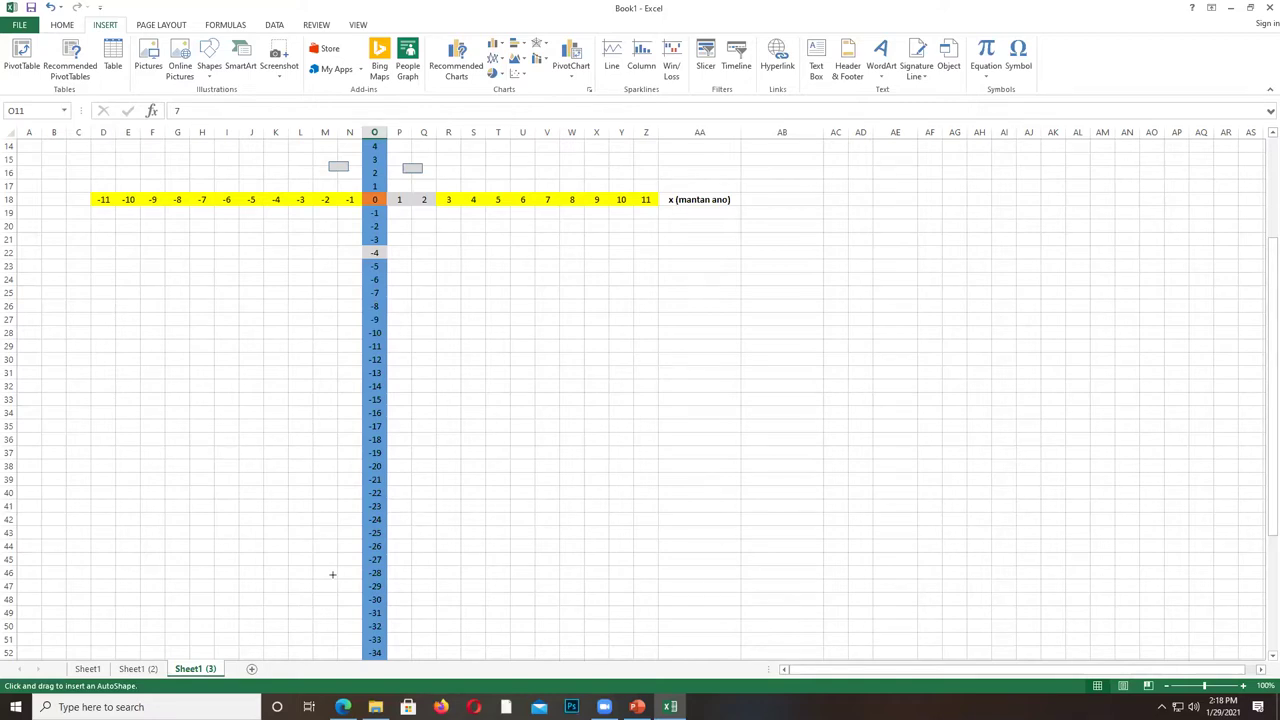
scroll(336, 578, "down", 3)
scroll(336, 581, "up", 5)
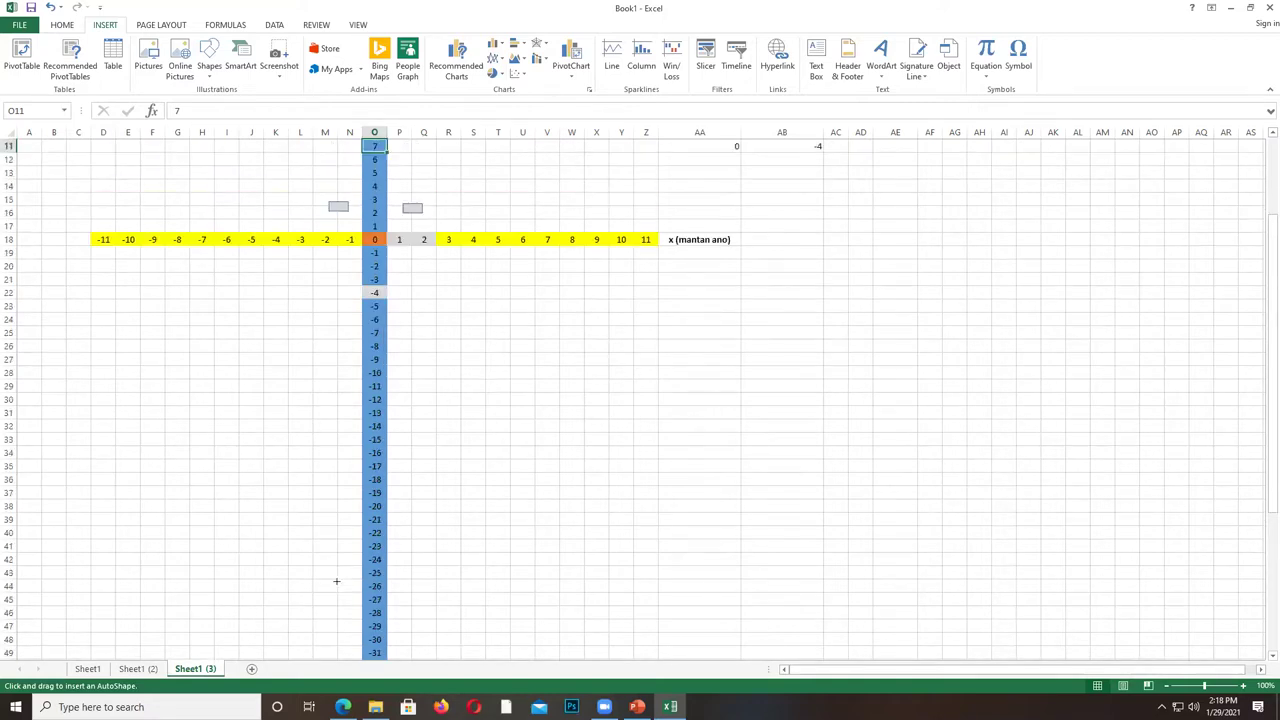
scroll(336, 581, "down", 4)
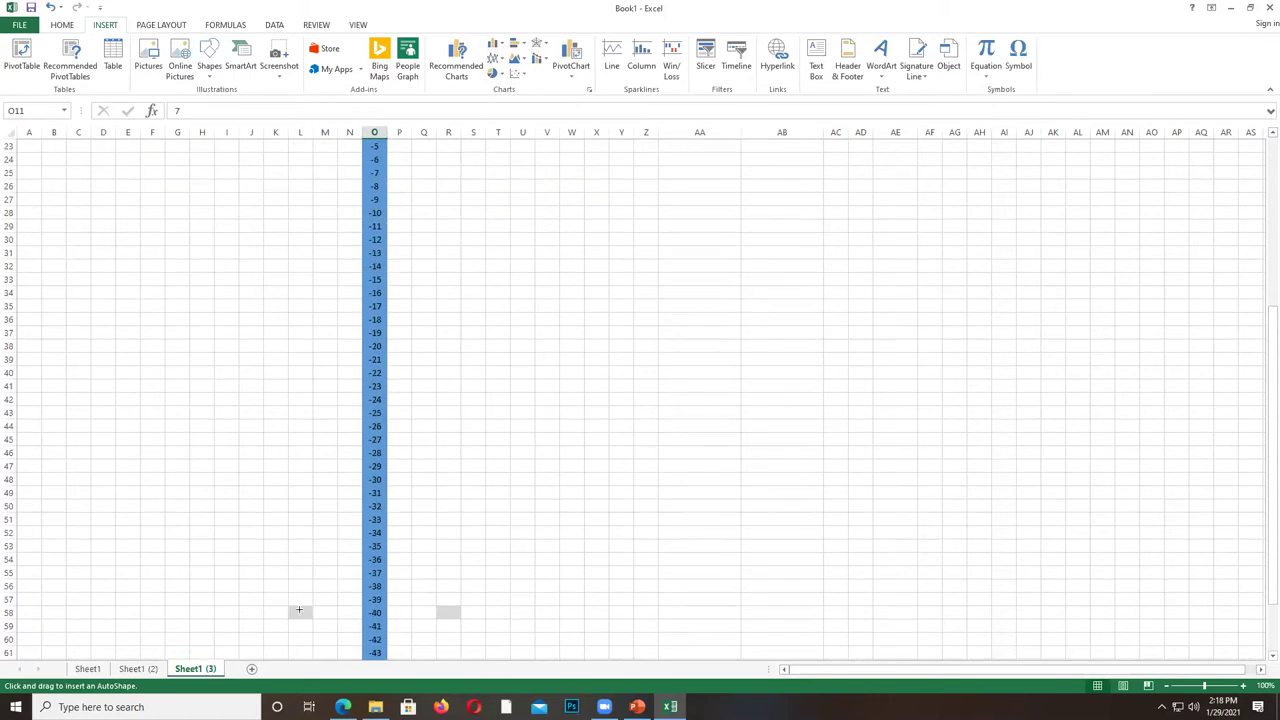
left_click_drag(298, 612, 322, 223)
key("Escape")
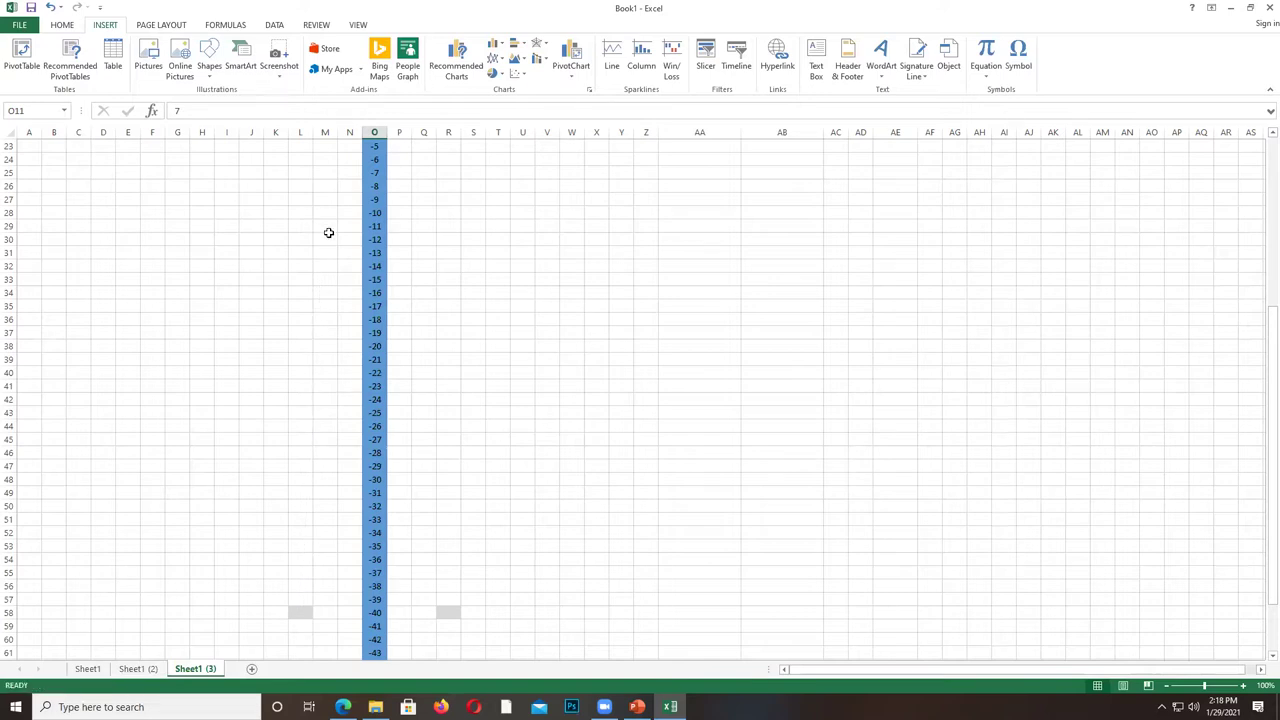
Set the worksheet zoom to 75% to fit the x-axis and the marks at y = -40 in one view.
scroll(329, 231, "up", 2)
scroll(331, 211, "up", 1)
scroll(334, 214, "down", 1)
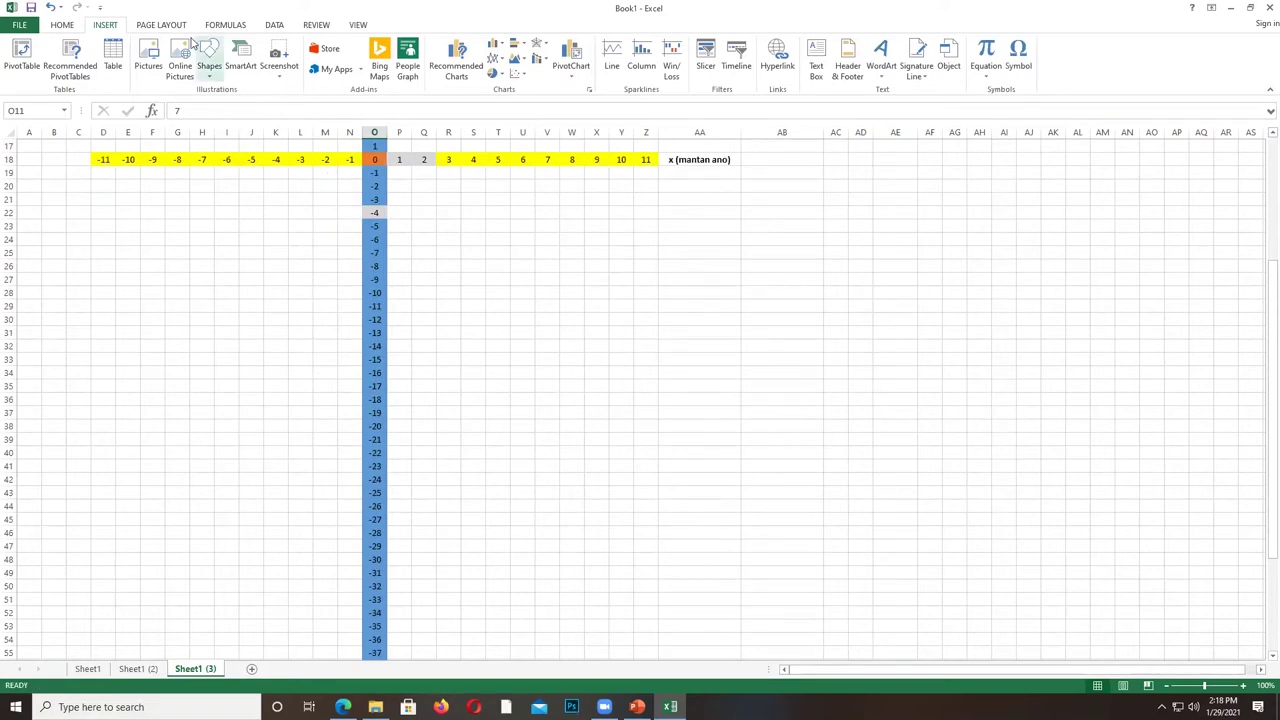
left_click(359, 27)
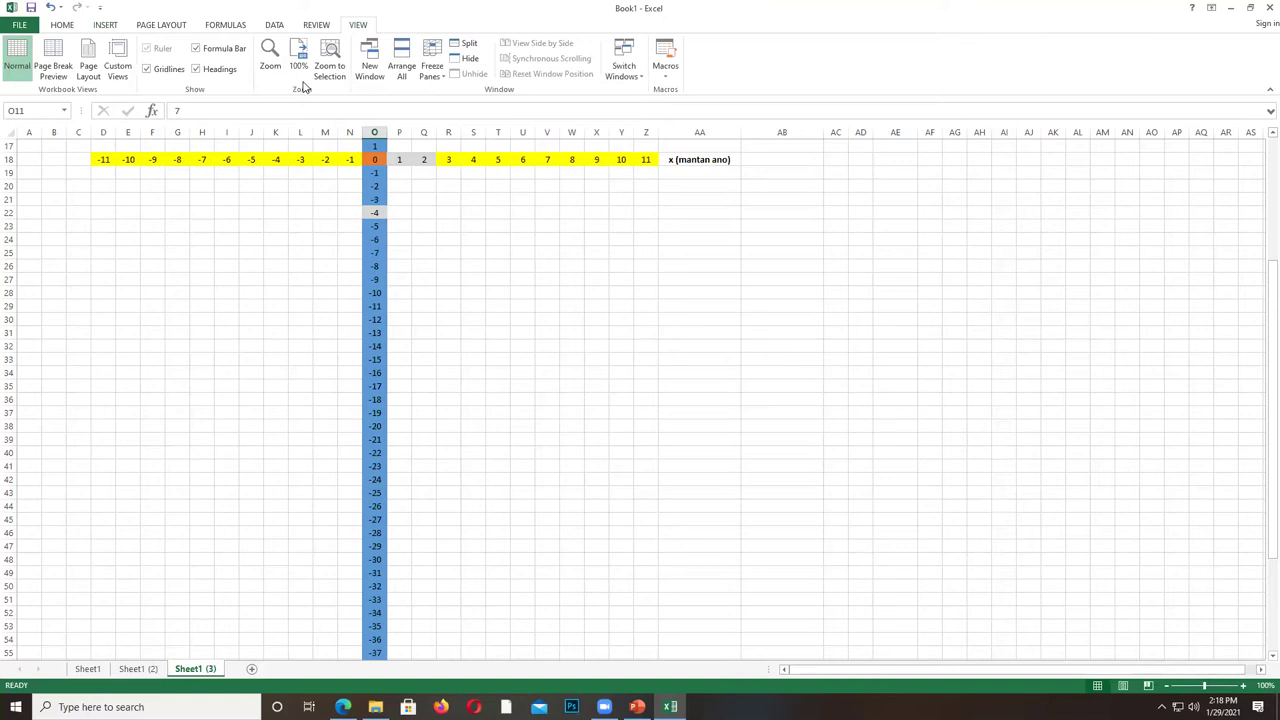
left_click(271, 60)
left_click(300, 316)
left_click(303, 387)
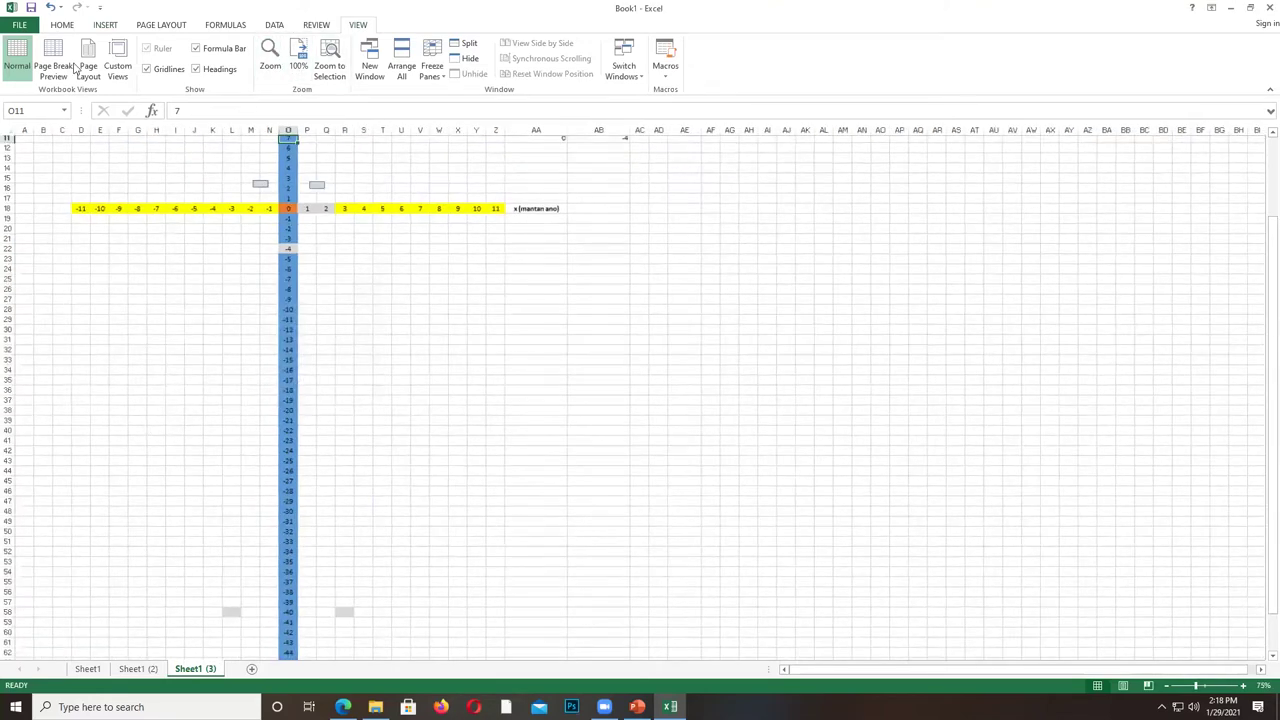
scroll(148, 64, "up", 6)
Try to draw a curve with two peaks through the marked points, starting at the (-3, -40) mark.
left_click(105, 25)
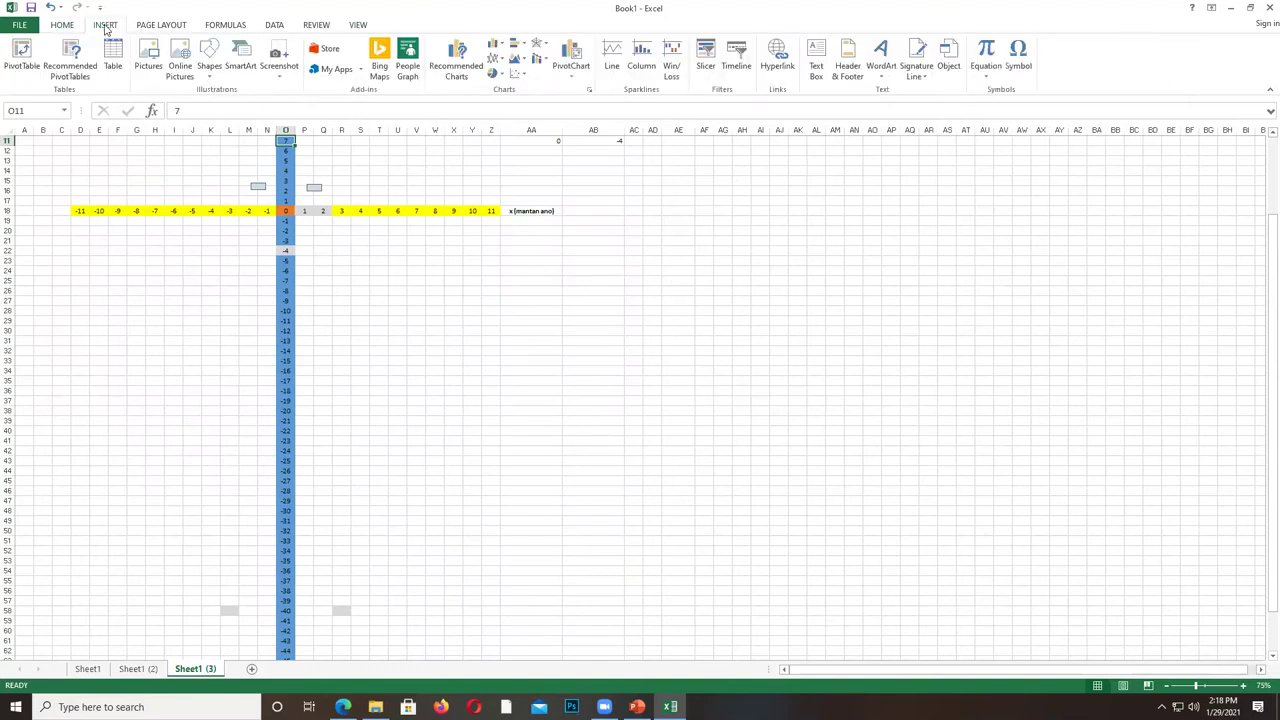
left_click(205, 82)
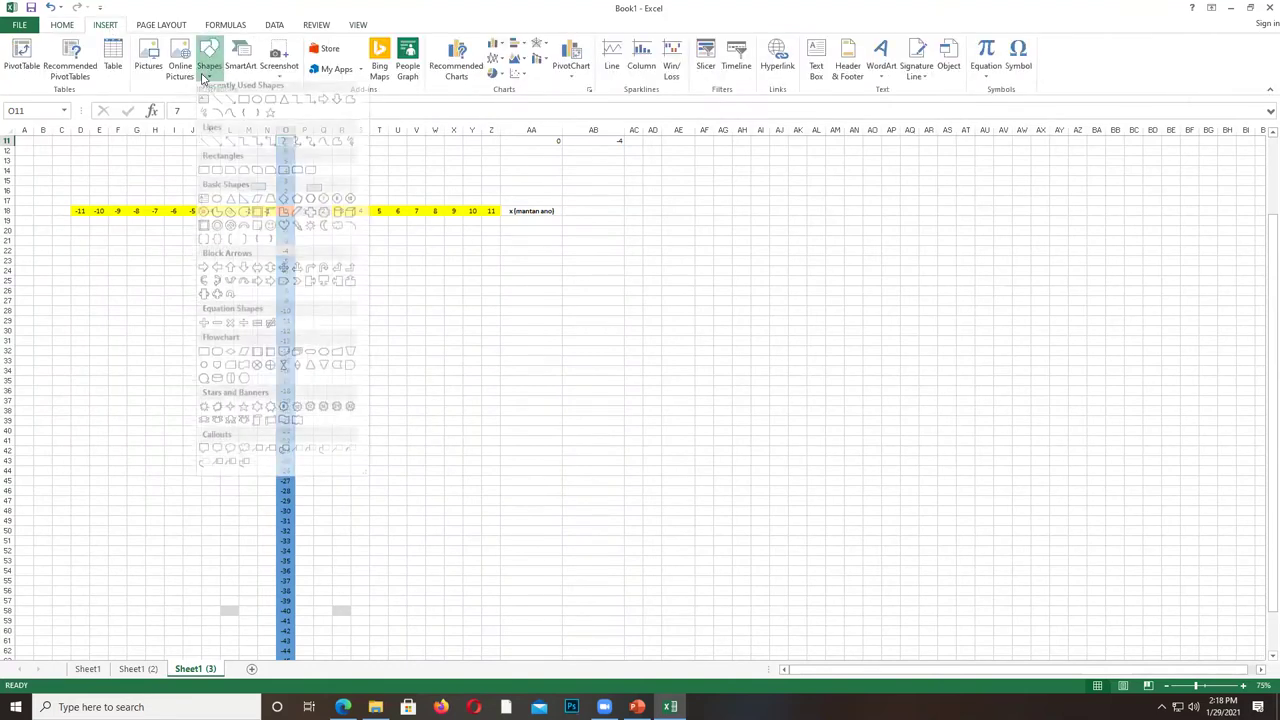
left_click(222, 124)
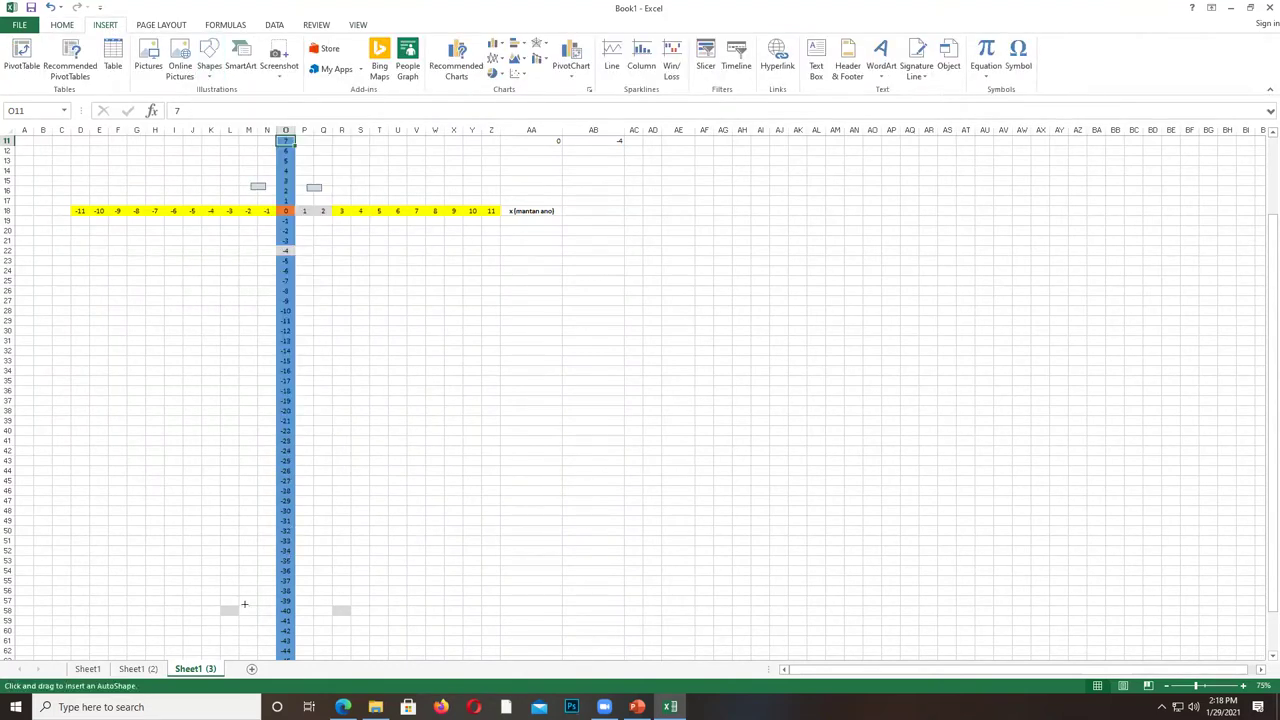
mouse_move(228, 604)
left_mouse_down()
mouse_move(257, 186)
mouse_move(285, 215)
mouse_move(274, 360)
mouse_move(284, 248)
left_mouse_up()
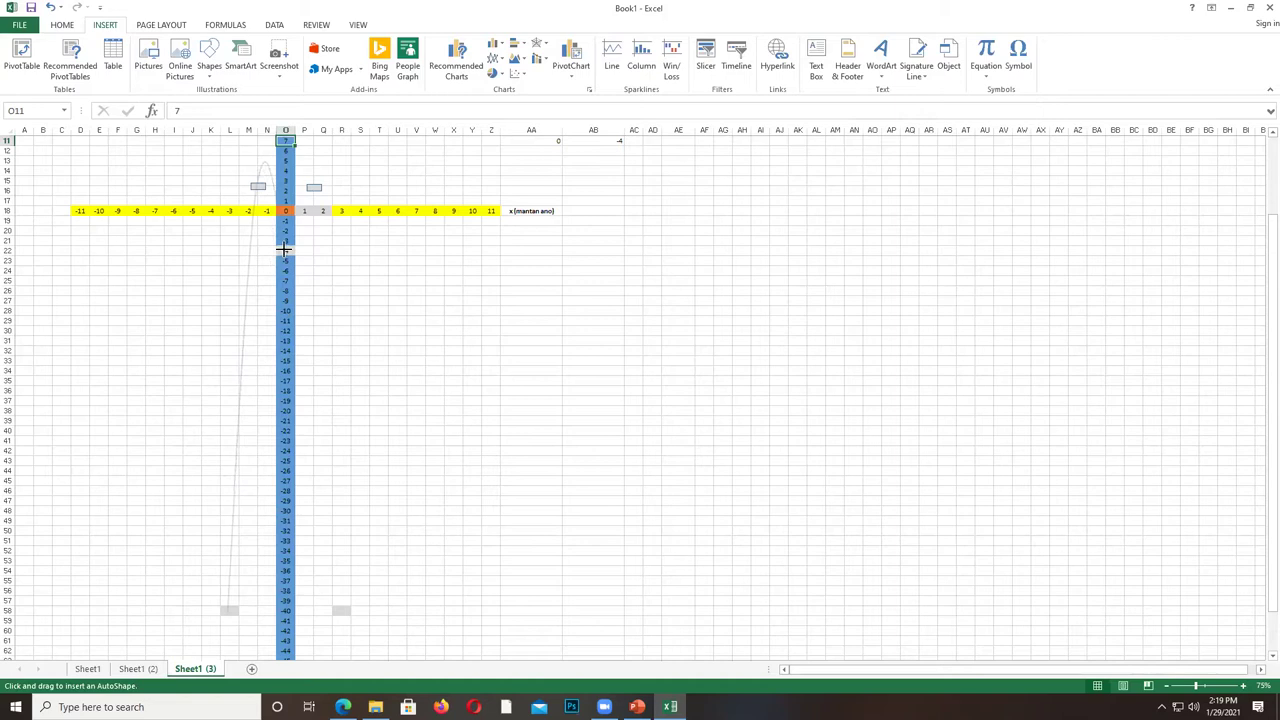
mouse_move(284, 248)
left_mouse_down()
mouse_move(411, 303)
mouse_move(324, 182)
left_mouse_up()
mouse_move(314, 170)
left_mouse_down()
mouse_move(343, 420)
mouse_move(342, 617)
left_mouse_up()
left_click(347, 650)
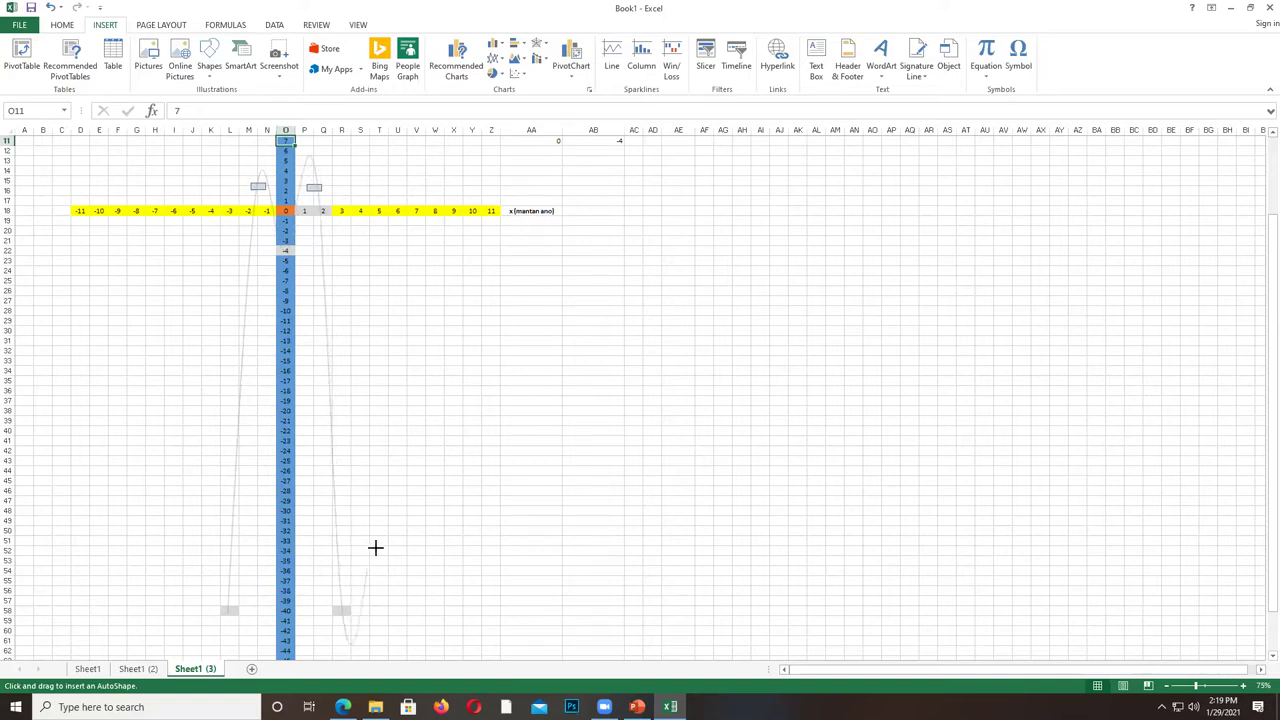
double_click(350, 590)
left_click(363, 568)
left_click(397, 510)
key("ctrl+z")
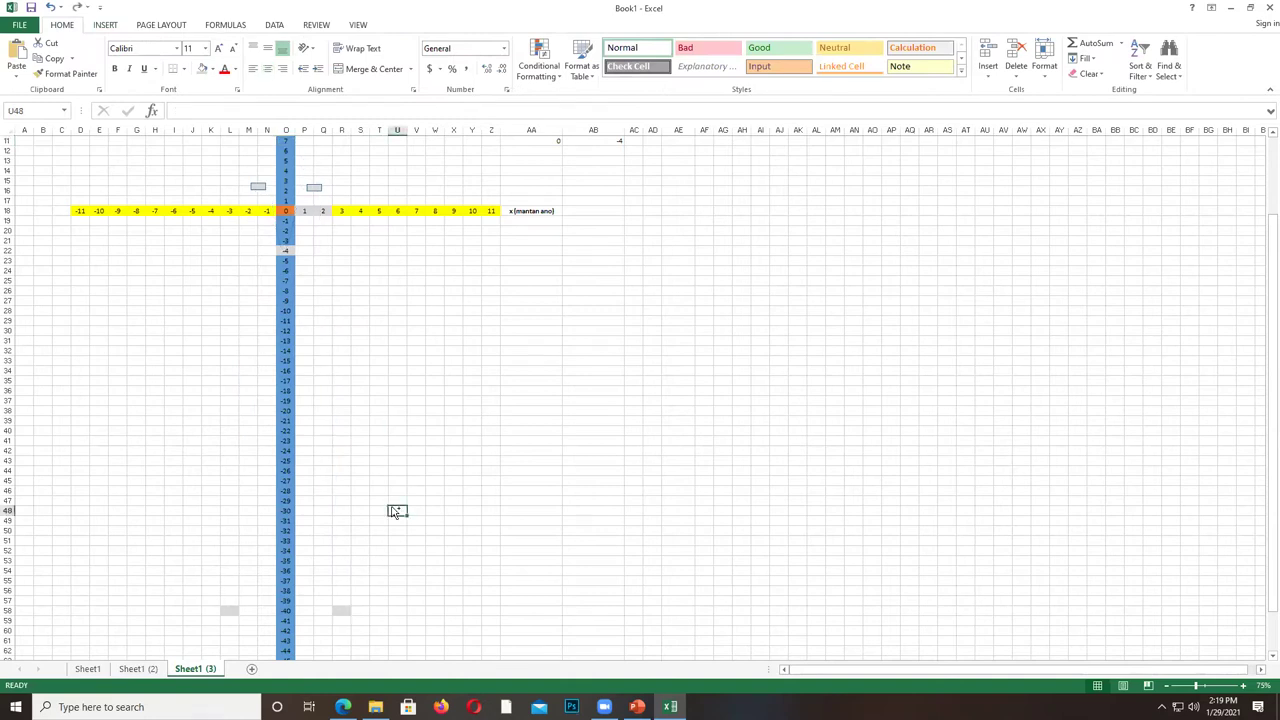
Try the two-peaked curve again, about 9.93" high and 2.43" wide, and delete it.
left_click(105, 24)
left_click(209, 58)
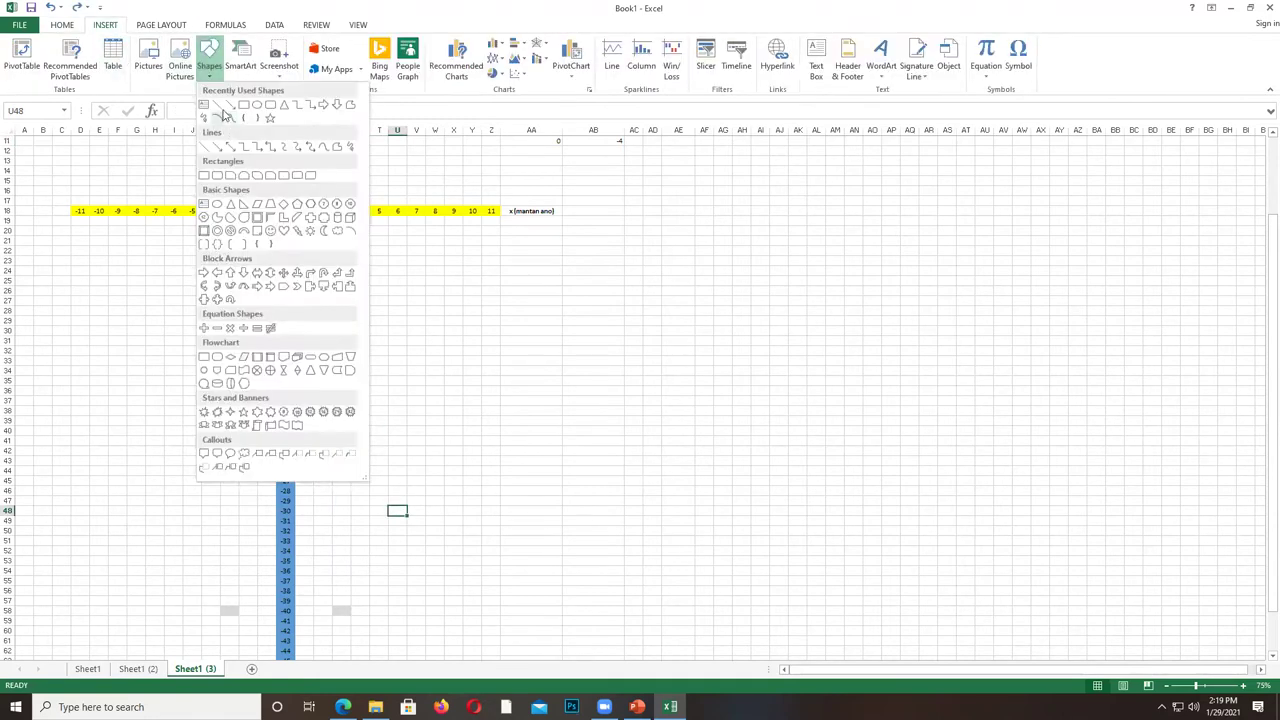
left_click(230, 118)
mouse_move(229, 610)
left_mouse_down()
mouse_move(257, 216)
mouse_move(284, 286)
mouse_move(301, 202)
left_mouse_up()
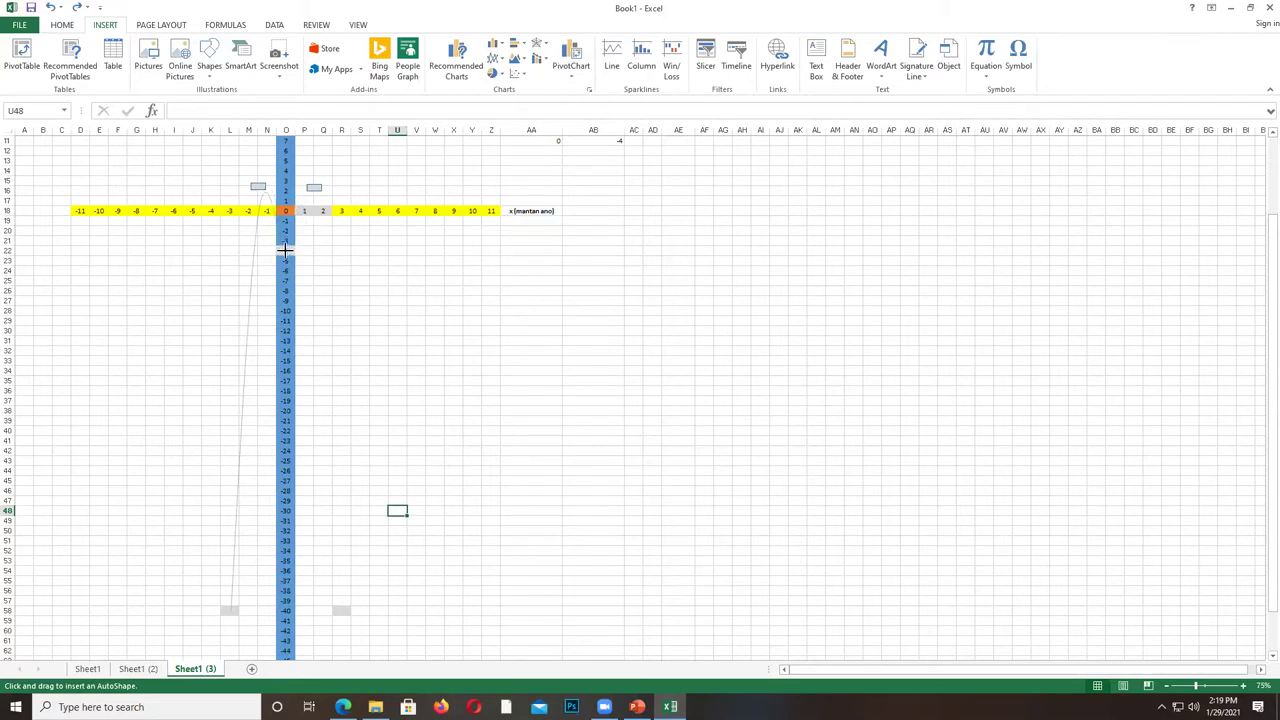
left_click(312, 187)
double_click(346, 594)
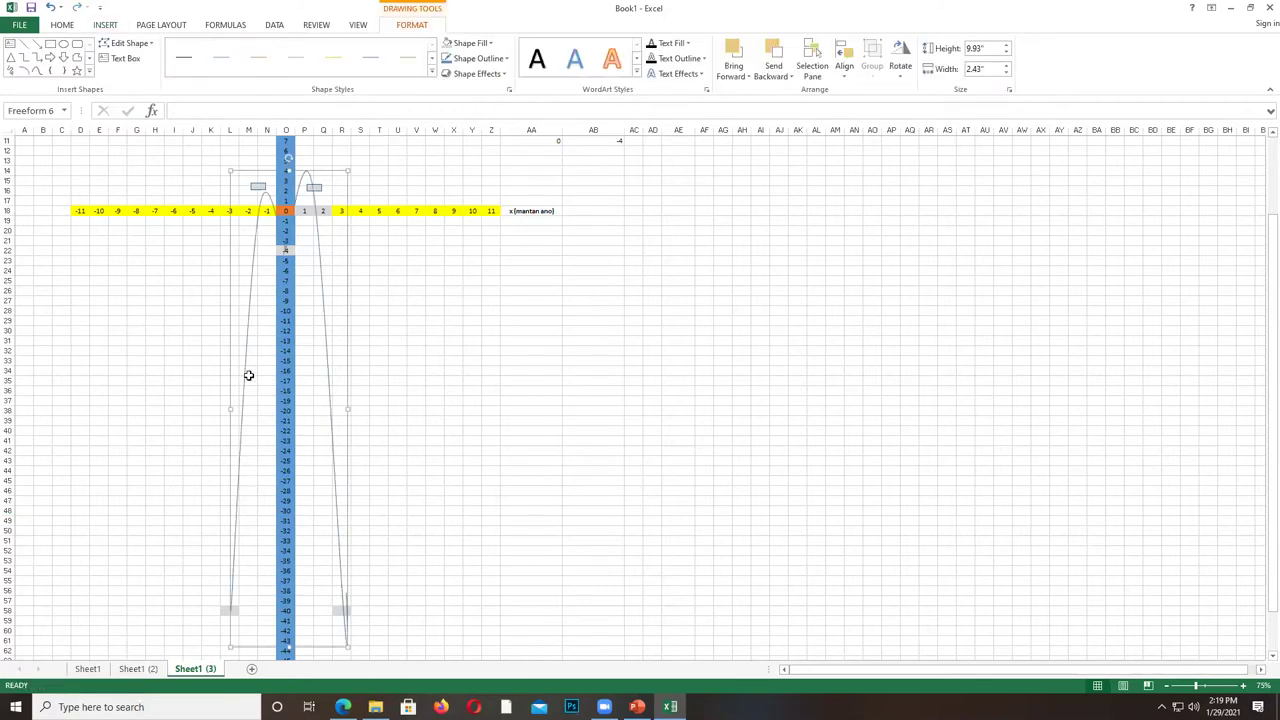
key("Delete")
left_click(107, 26)
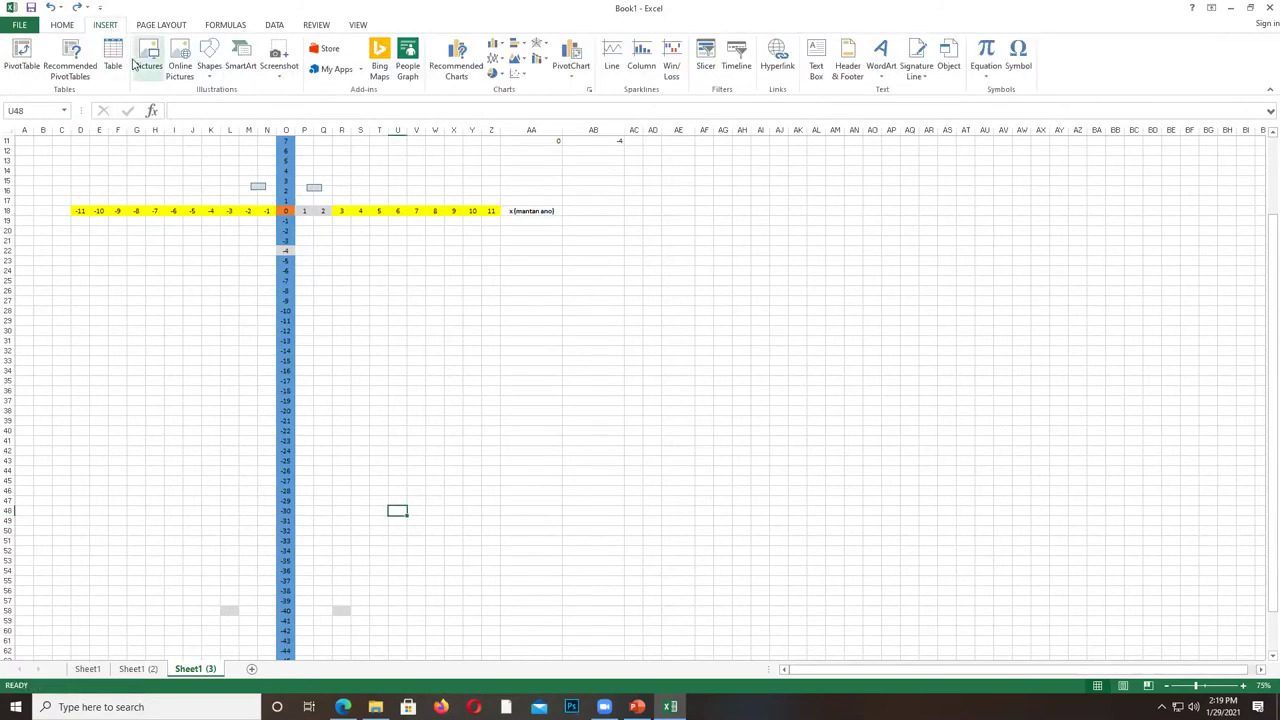
left_click(209, 58)
left_click(233, 118)
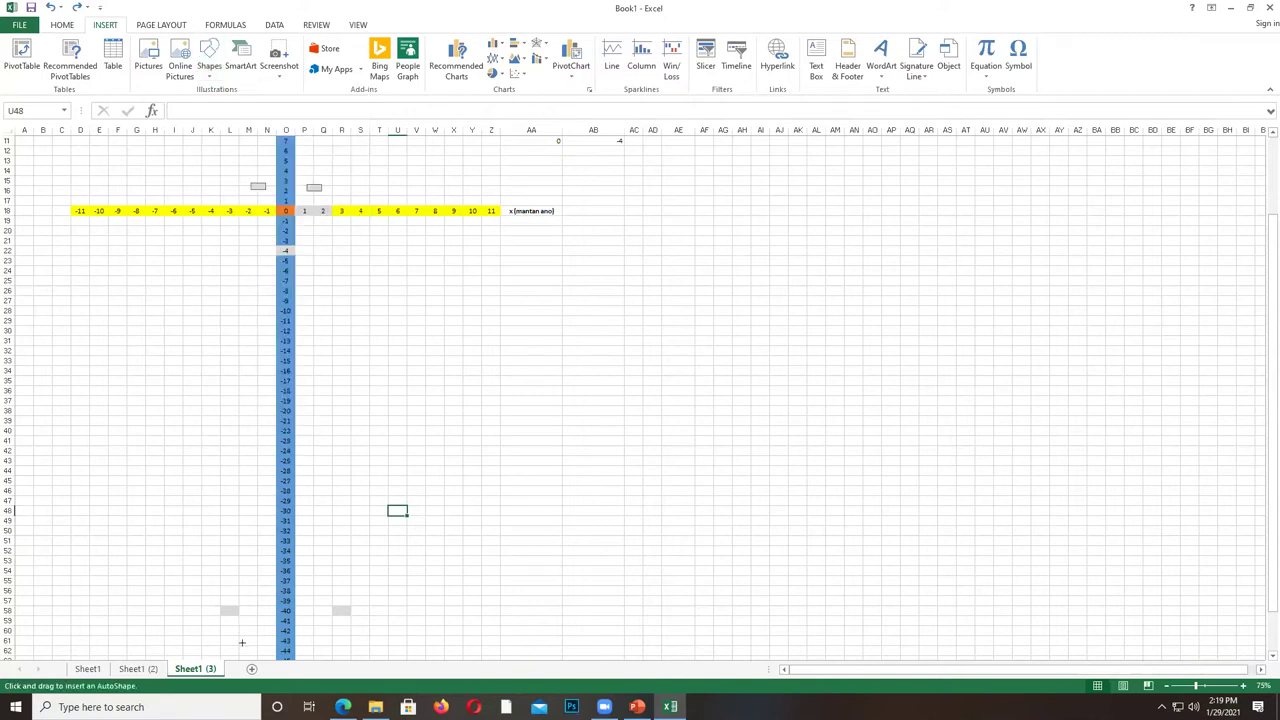
left_click_drag(229, 610, 283, 300)
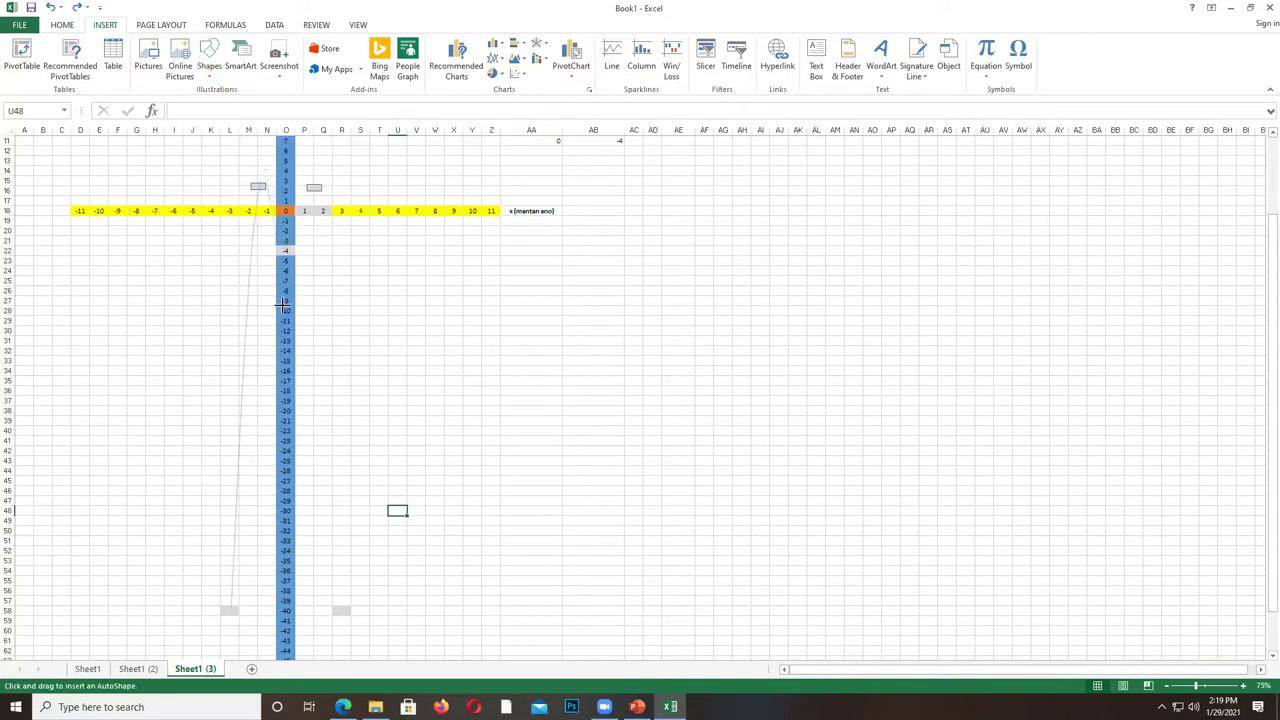
double_click(266, 366)
left_click(397, 510)
Draw a curve about 9.2" high and 2.51" wide from the (-3, -40) mark over both peaks to the (3, -40) mark.
left_click(118, 26)
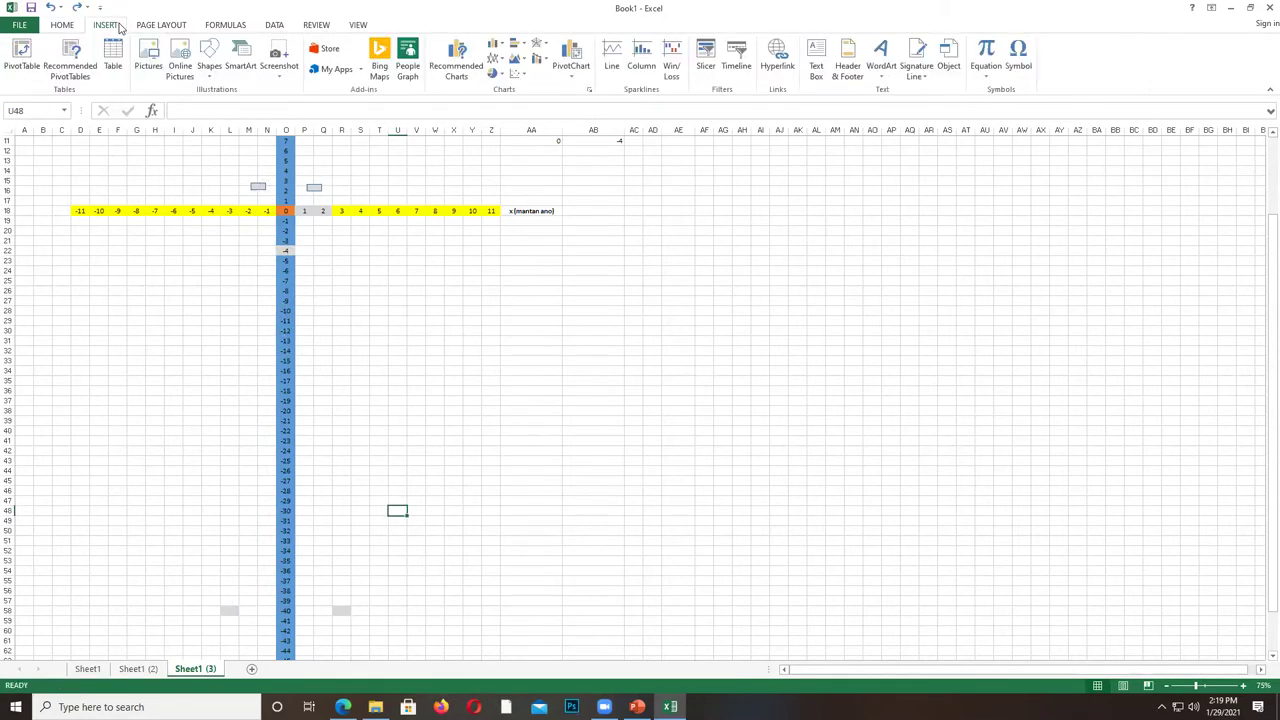
left_click(209, 60)
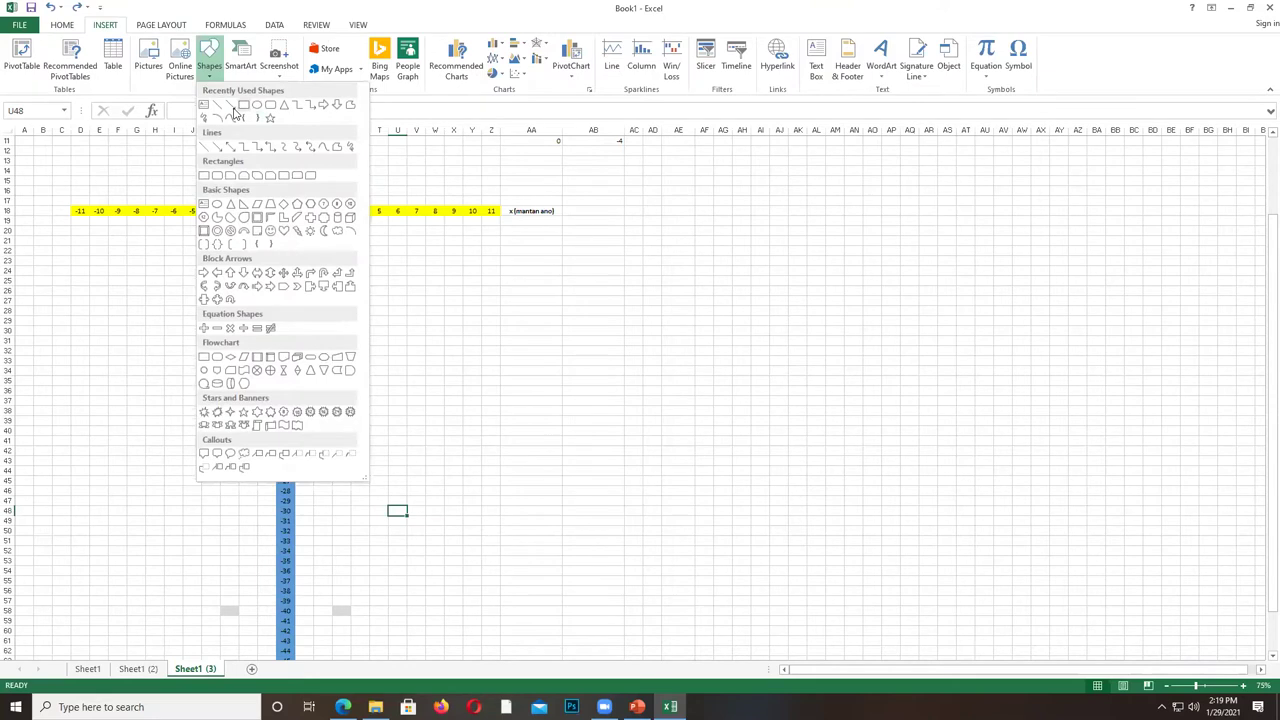
left_click(258, 325)
left_click_drag(225, 610, 285, 240)
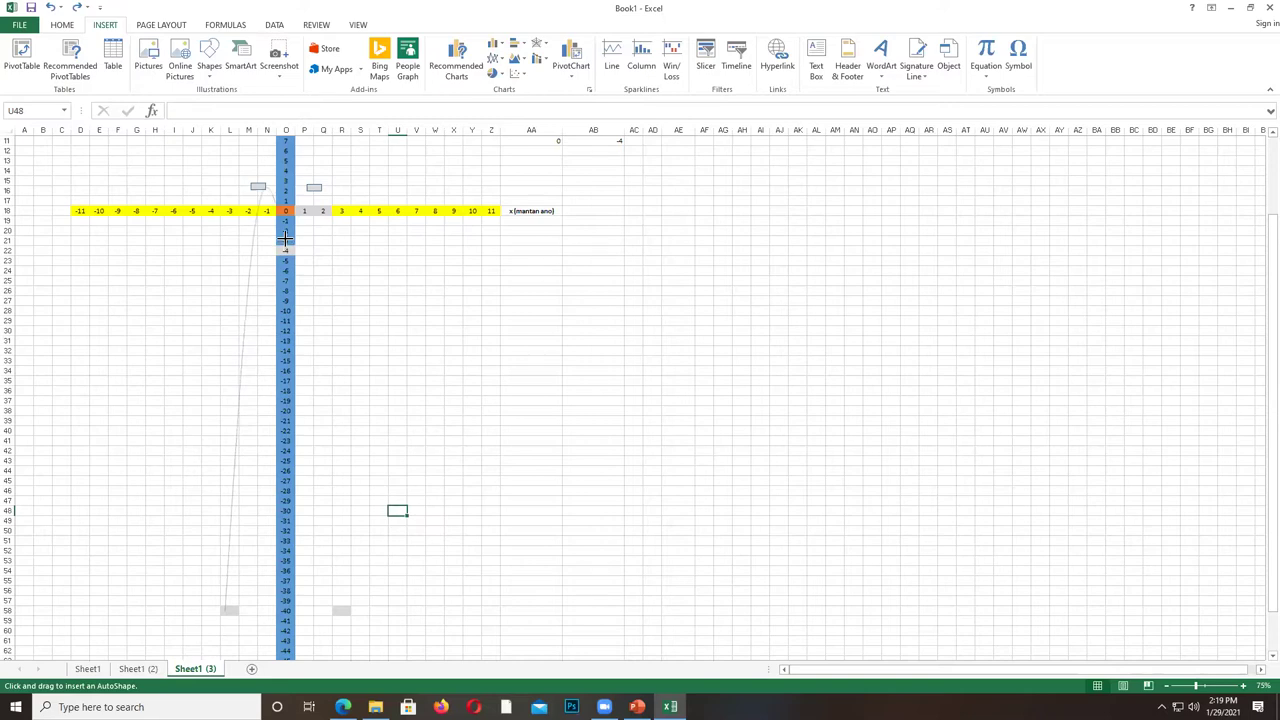
left_click_drag(285, 243, 300, 205)
left_click_drag(312, 196, 314, 187)
left_click_drag(334, 413, 344, 606)
double_click(344, 606)
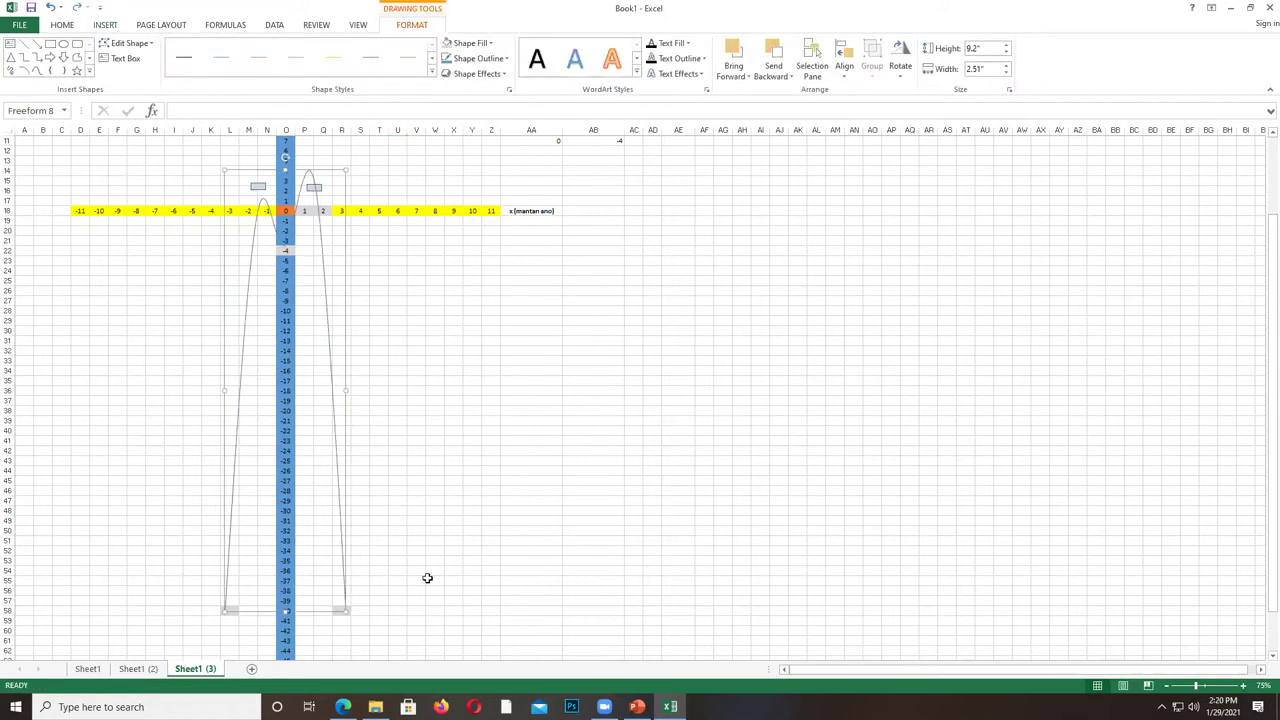
Try moving the curve up onto the rectangle marker at negative x, and remove the curve.
left_click_drag(269, 207, 264, 194)
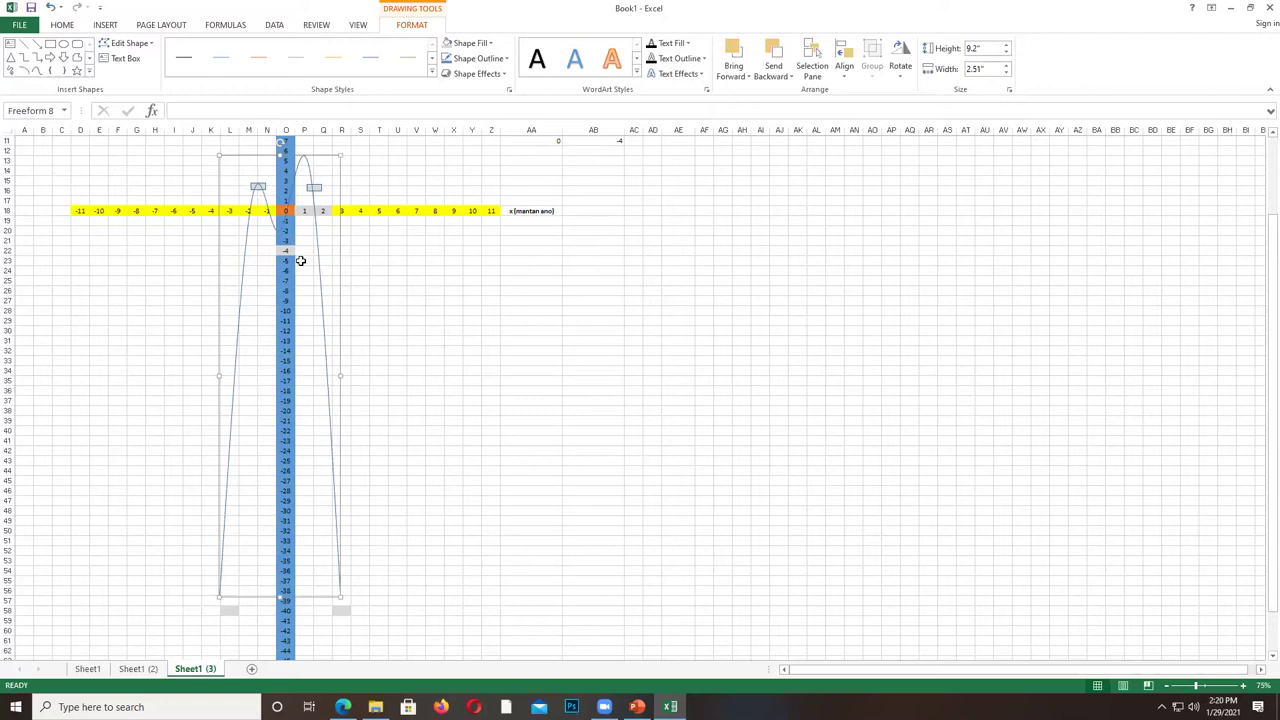
key("ctrl+z")
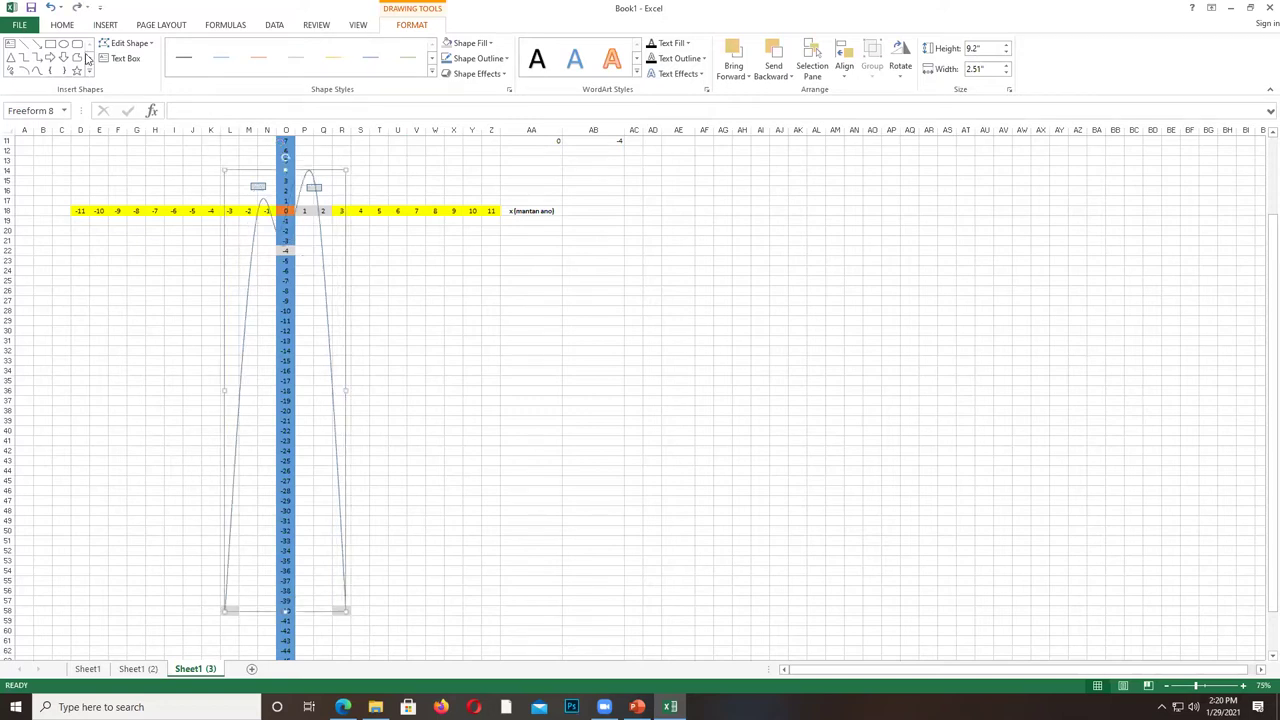
key("Escape")
Draw a curve about 8.89" high and 2.33" wide from the (-3, -40) mark, dipping to (0, -4) between peaks near both rectangle markers.
left_click(105, 25)
left_click(209, 60)
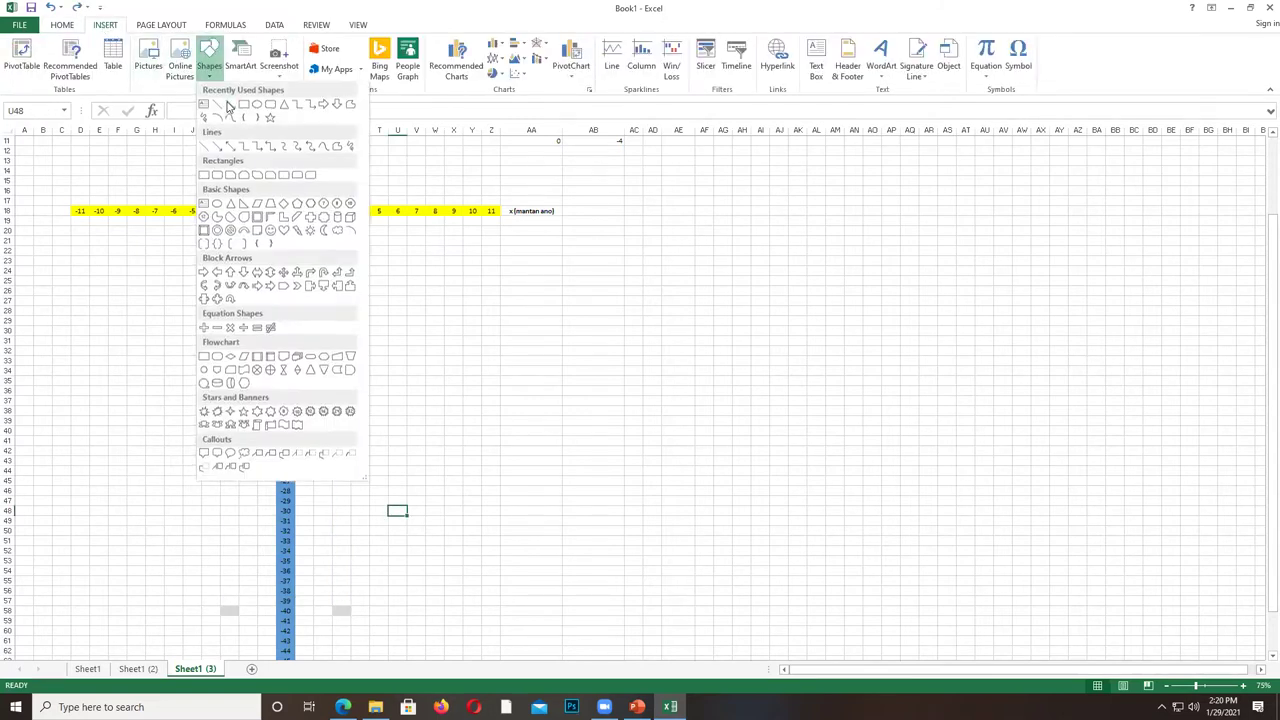
left_click(229, 117)
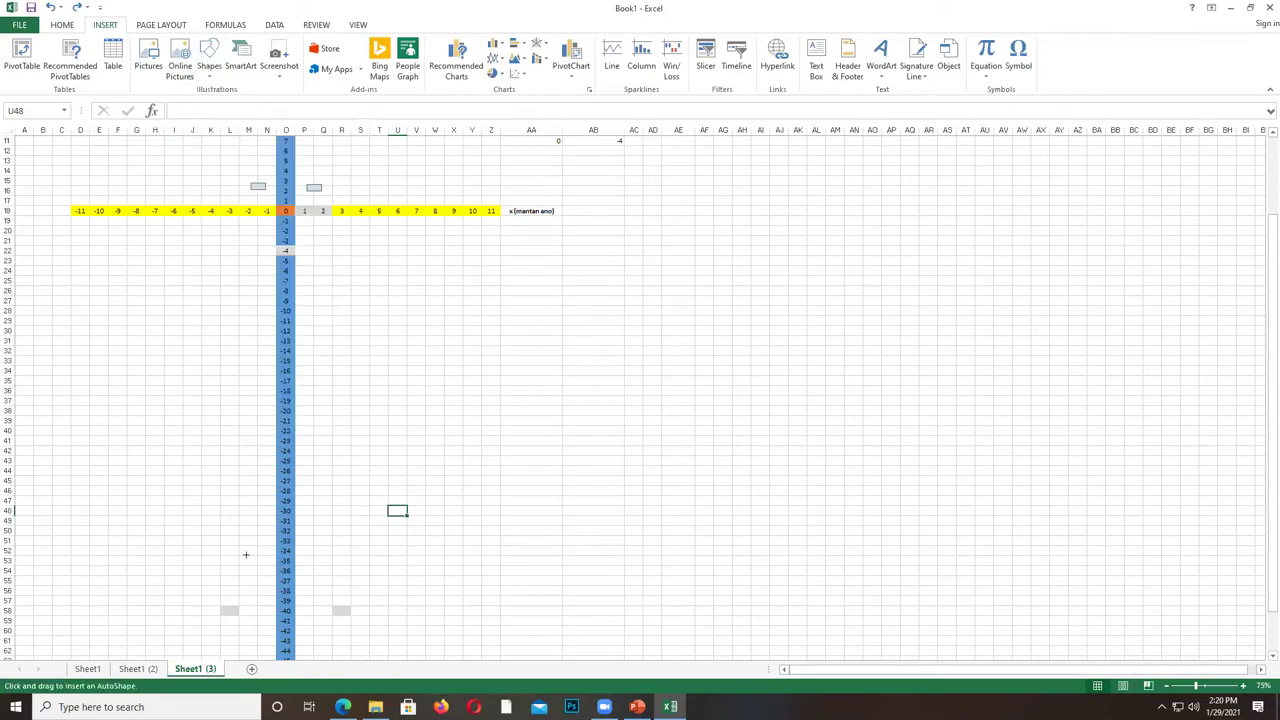
mouse_move(238, 582)
left_mouse_down()
mouse_move(258, 210)
mouse_move(286, 245)
mouse_move(312, 188)
left_mouse_up()
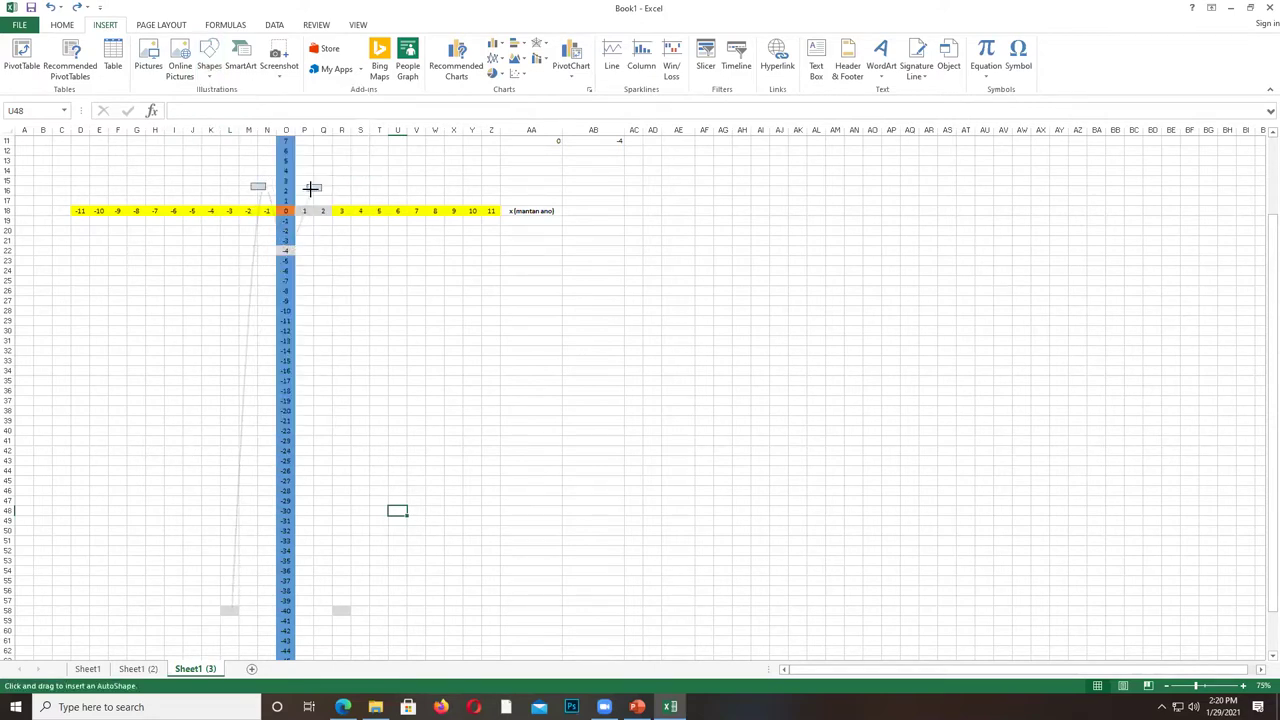
left_click(313, 187)
double_click(342, 386)
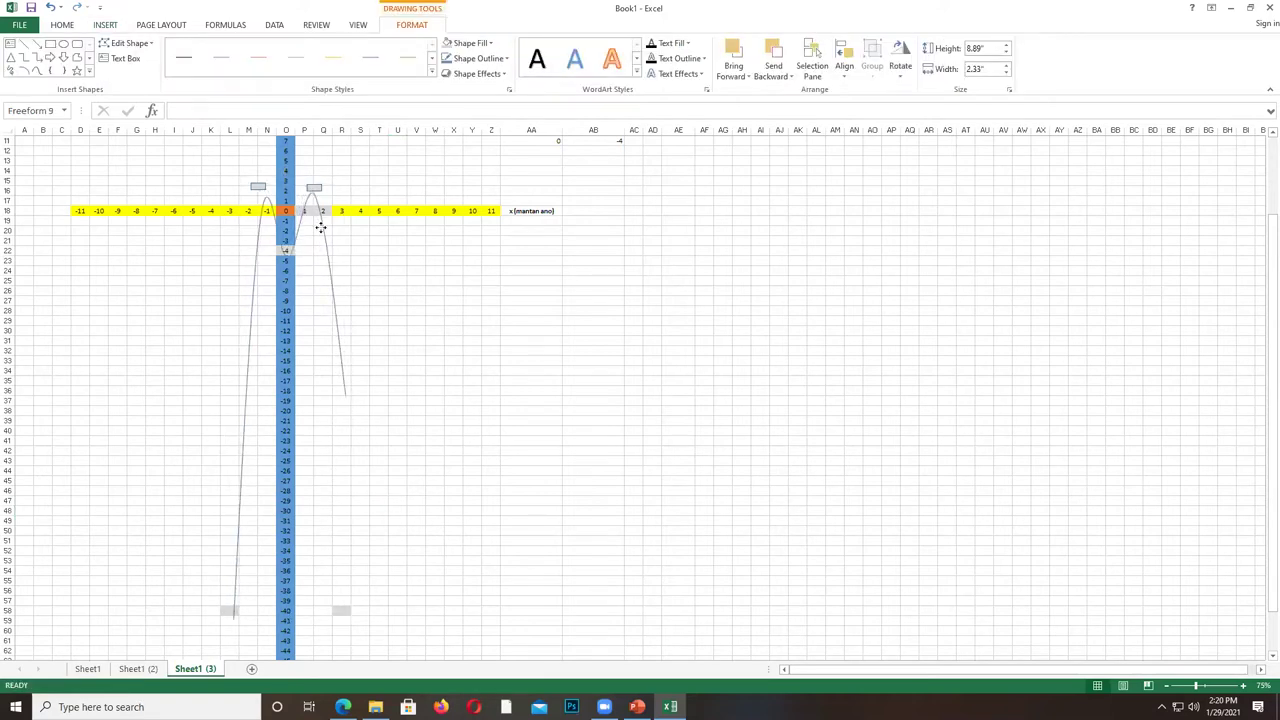
Compare the drawn curve with the y = -x^4 + 5x^2 - 4 graph on slide 6 in PowerPoint, and return to the Excel sheet.
left_click(357, 392)
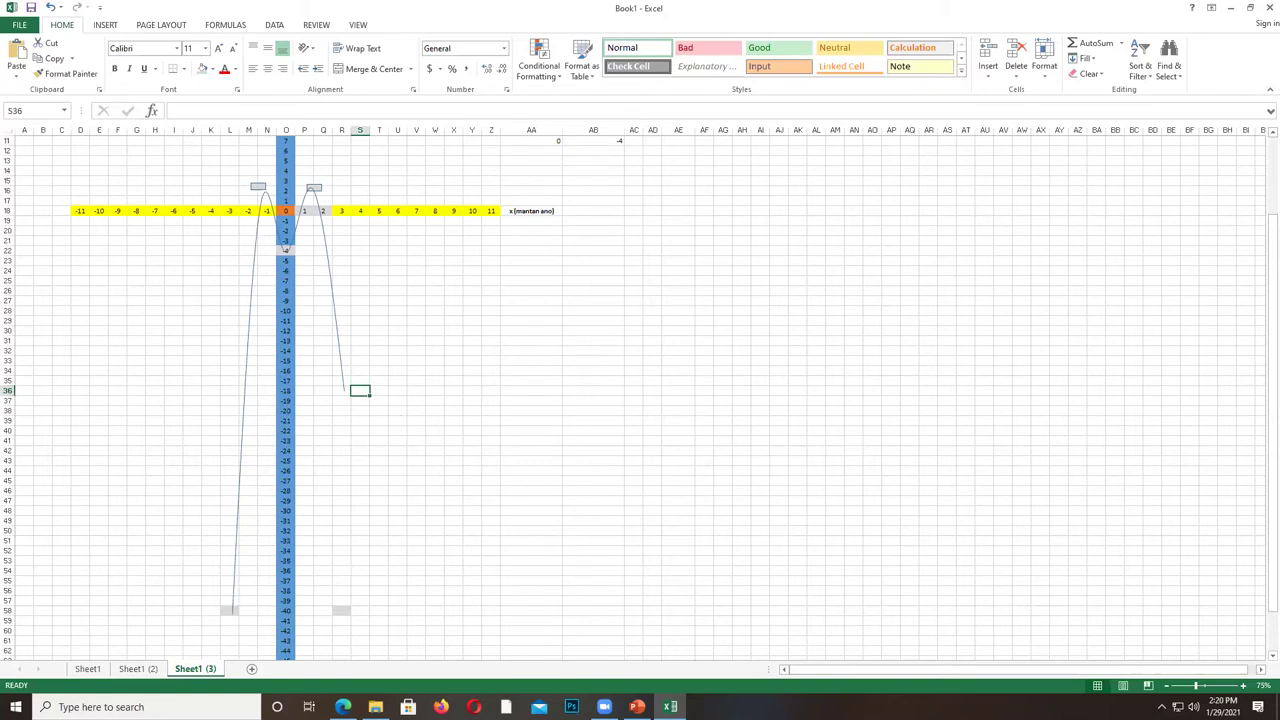
left_click(637, 707)
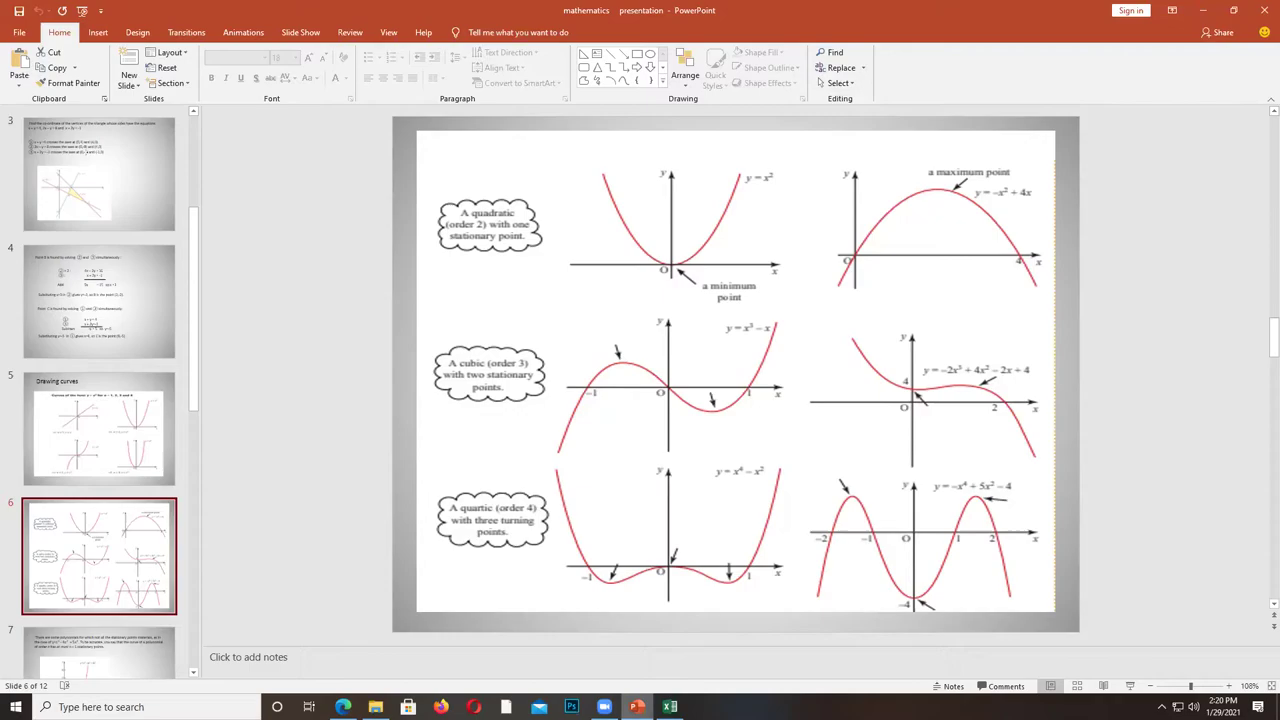
left_click(670, 707)
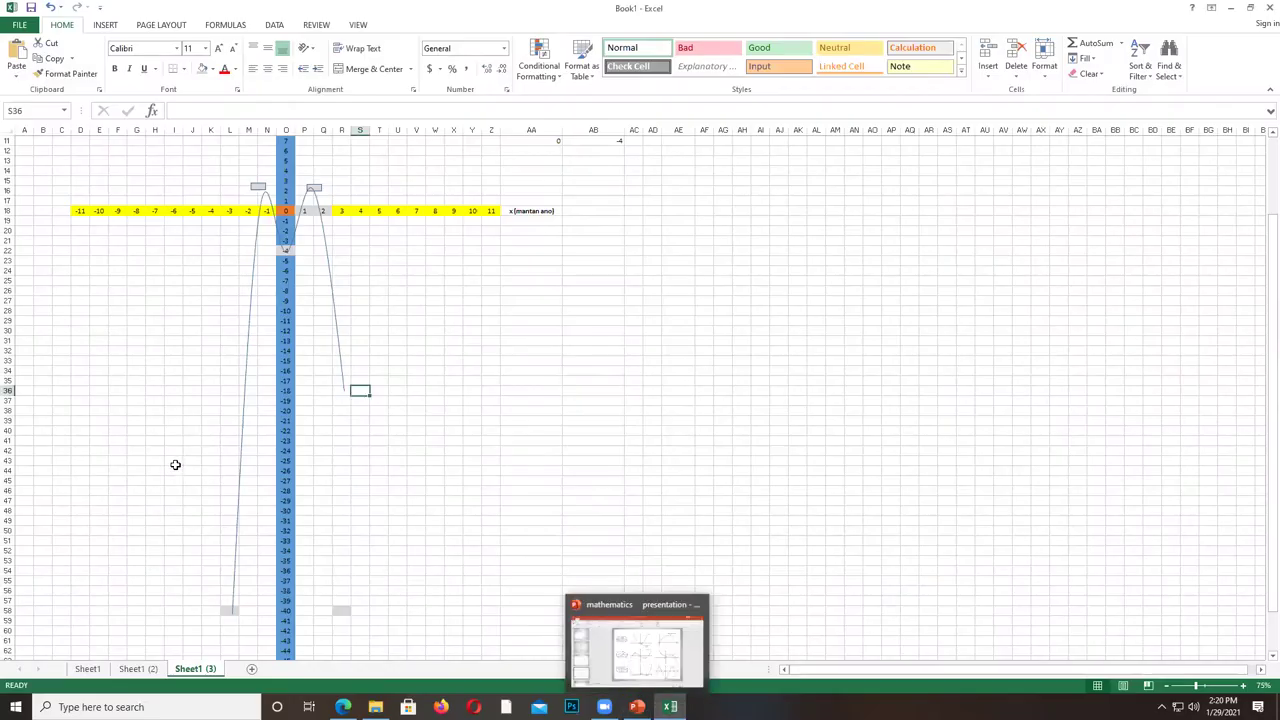
Review the table of x and y values for y = -x^4 + 5x^2 - 4, including the worked rows for x = 1,5.
scroll(175, 465, "up", 3)
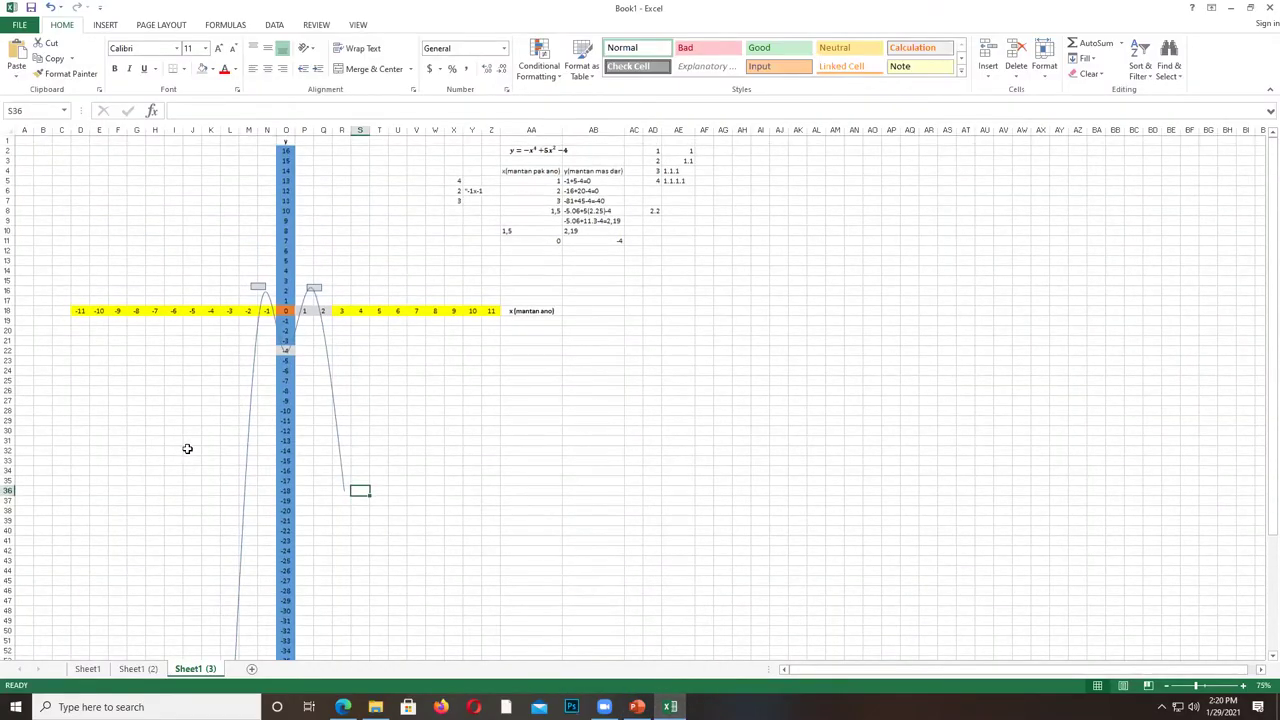
left_click(580, 201)
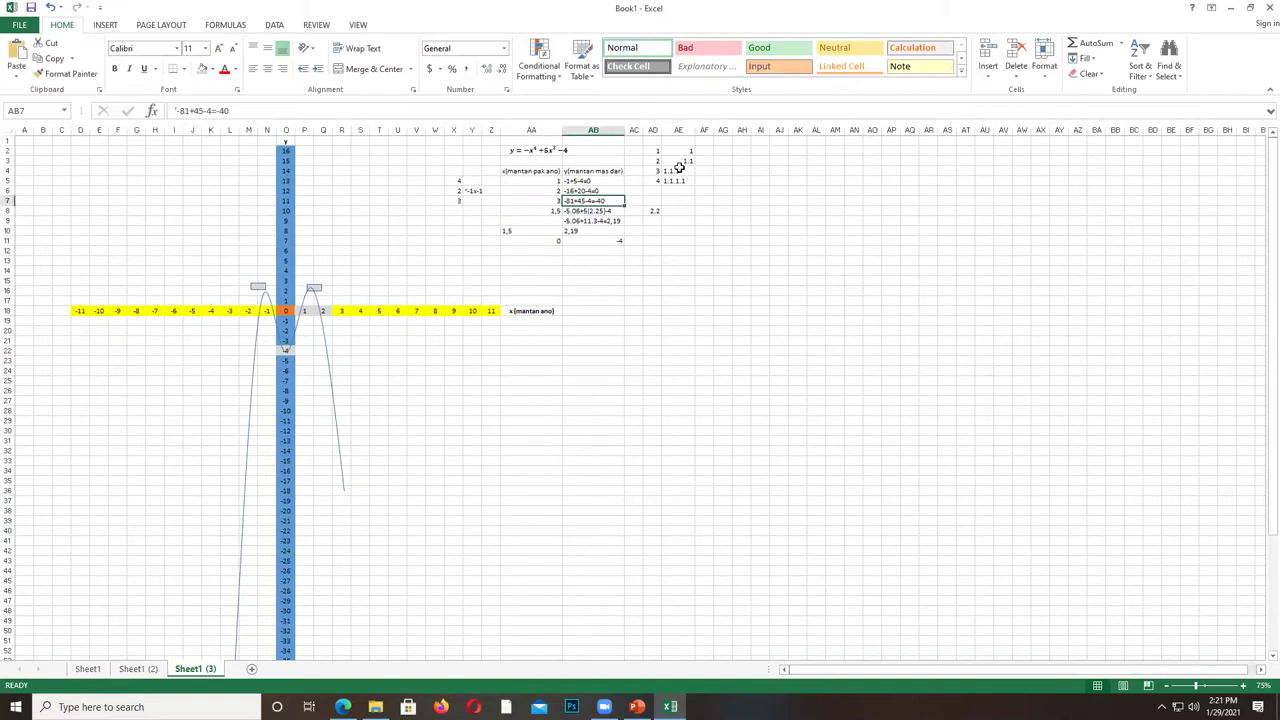
left_click(603, 191)
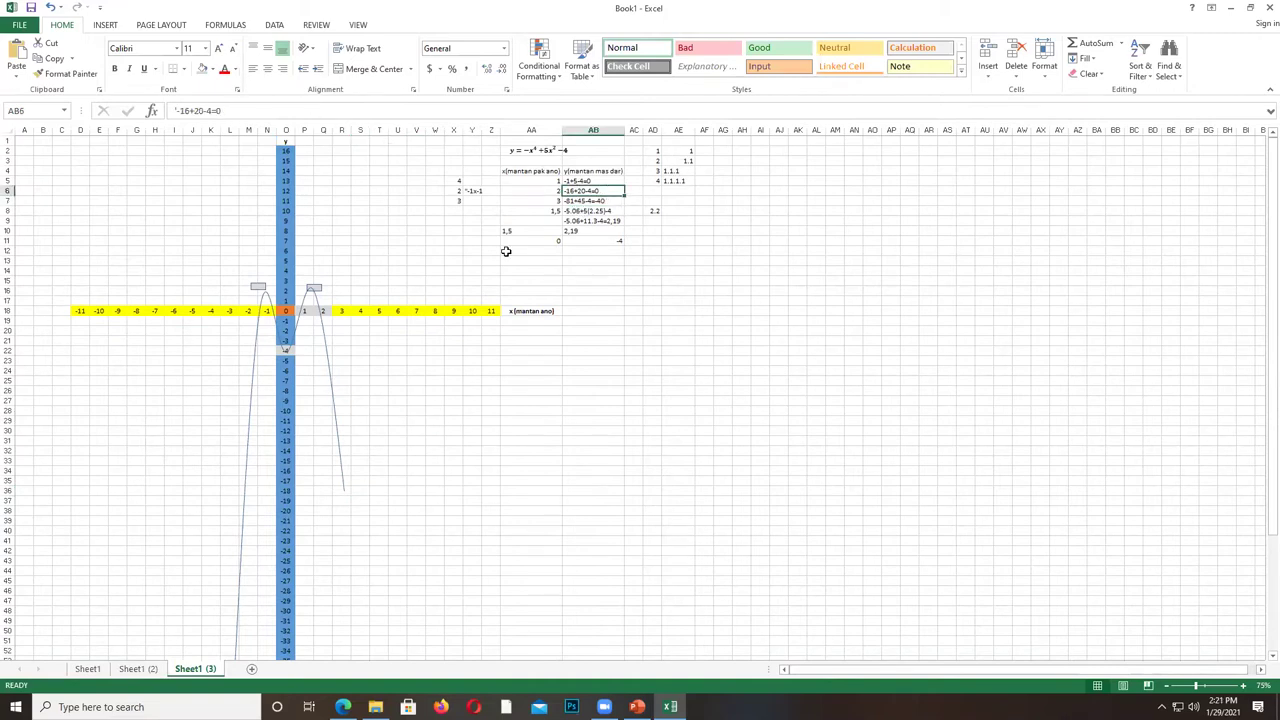
left_click(554, 203)
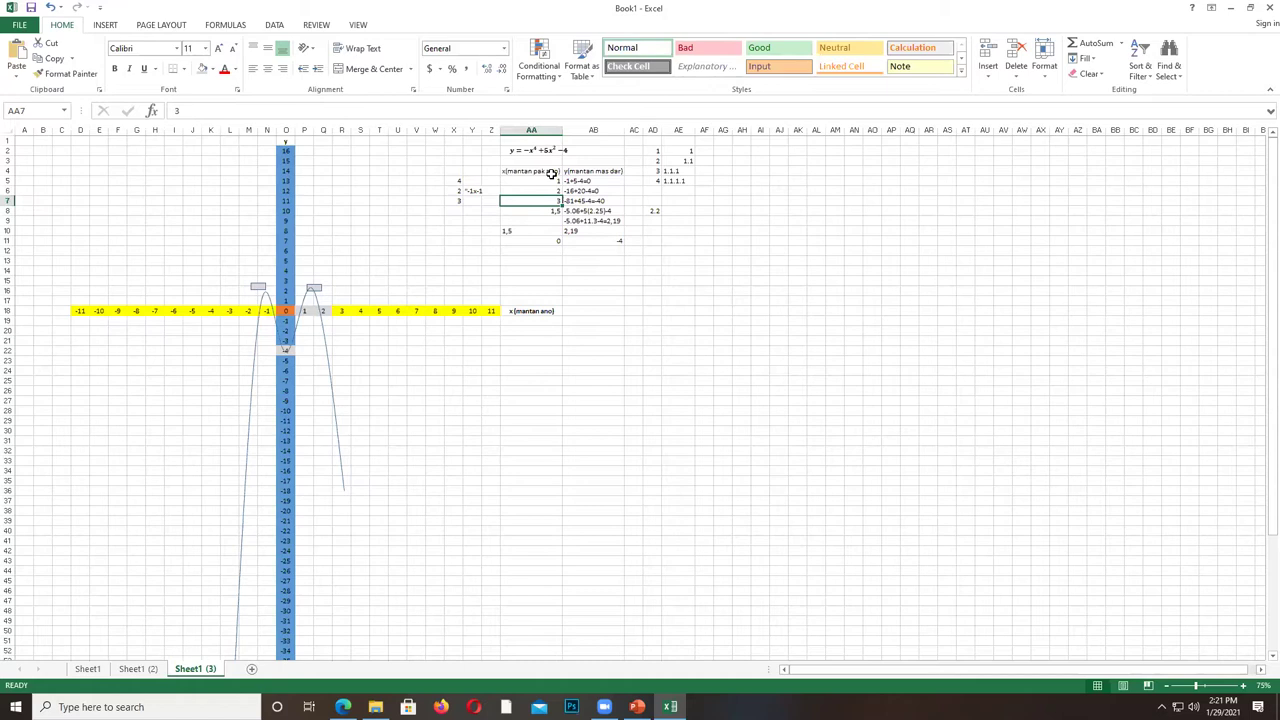
left_click(567, 240)
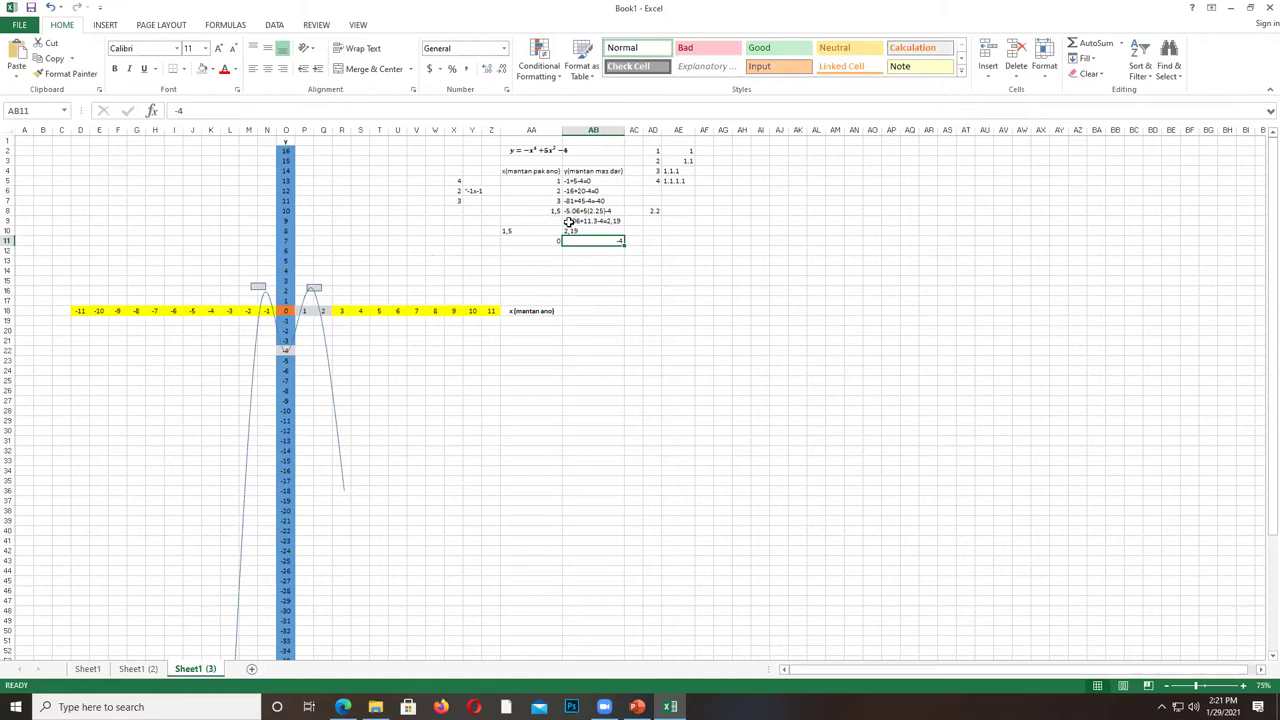
left_click_drag(549, 208, 598, 220)
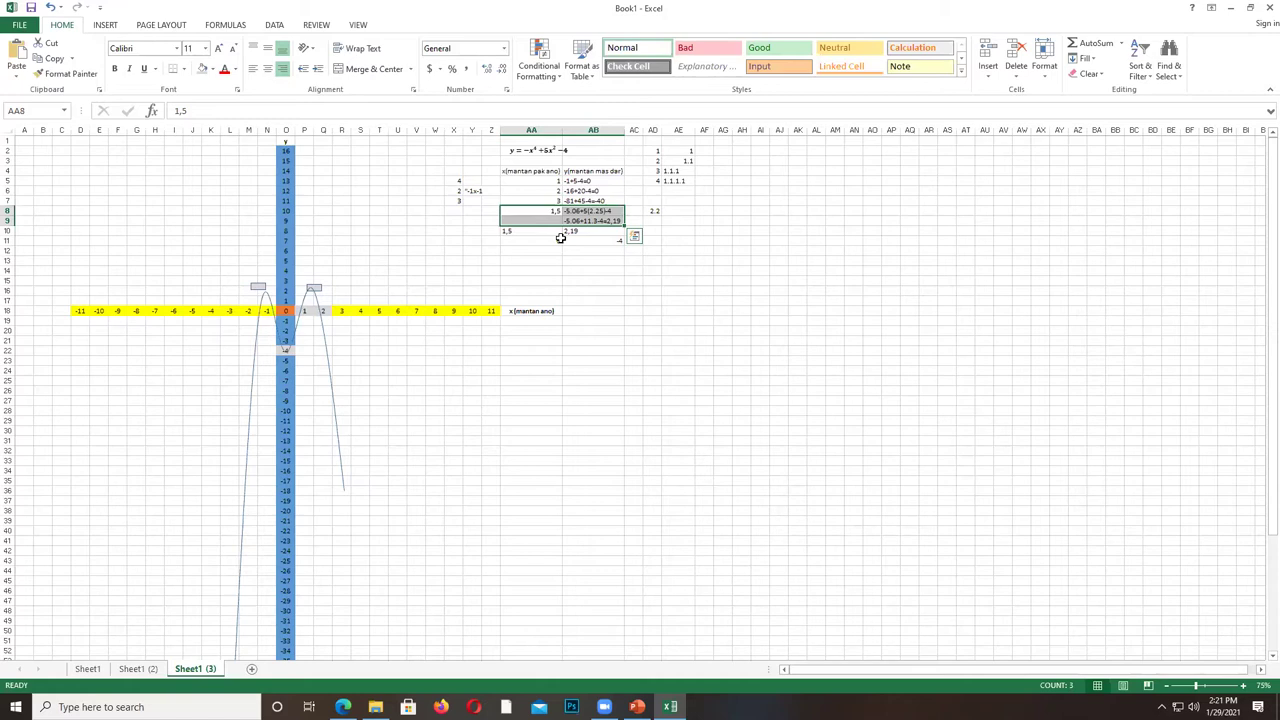
left_click(559, 288)
left_click(549, 260)
left_click(549, 250)
left_click(600, 252)
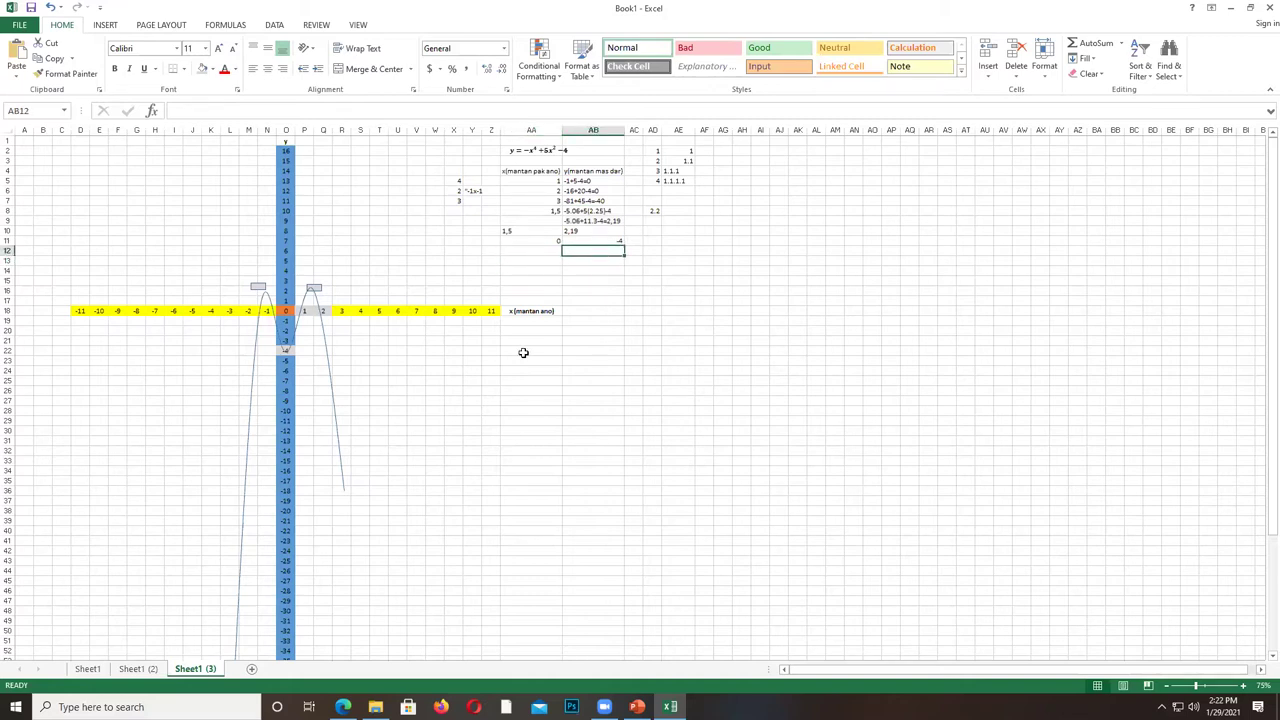
left_click(523, 268)
left_click(537, 260)
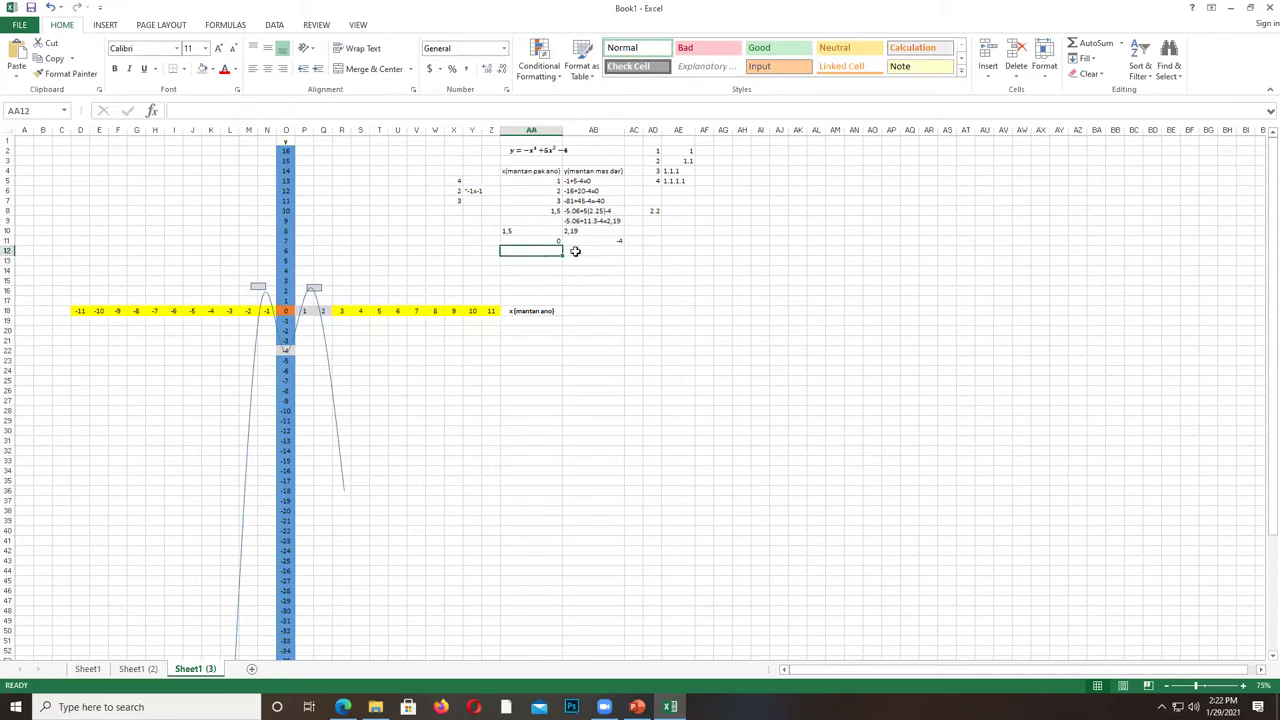
left_click(590, 258)
left_click(580, 277)
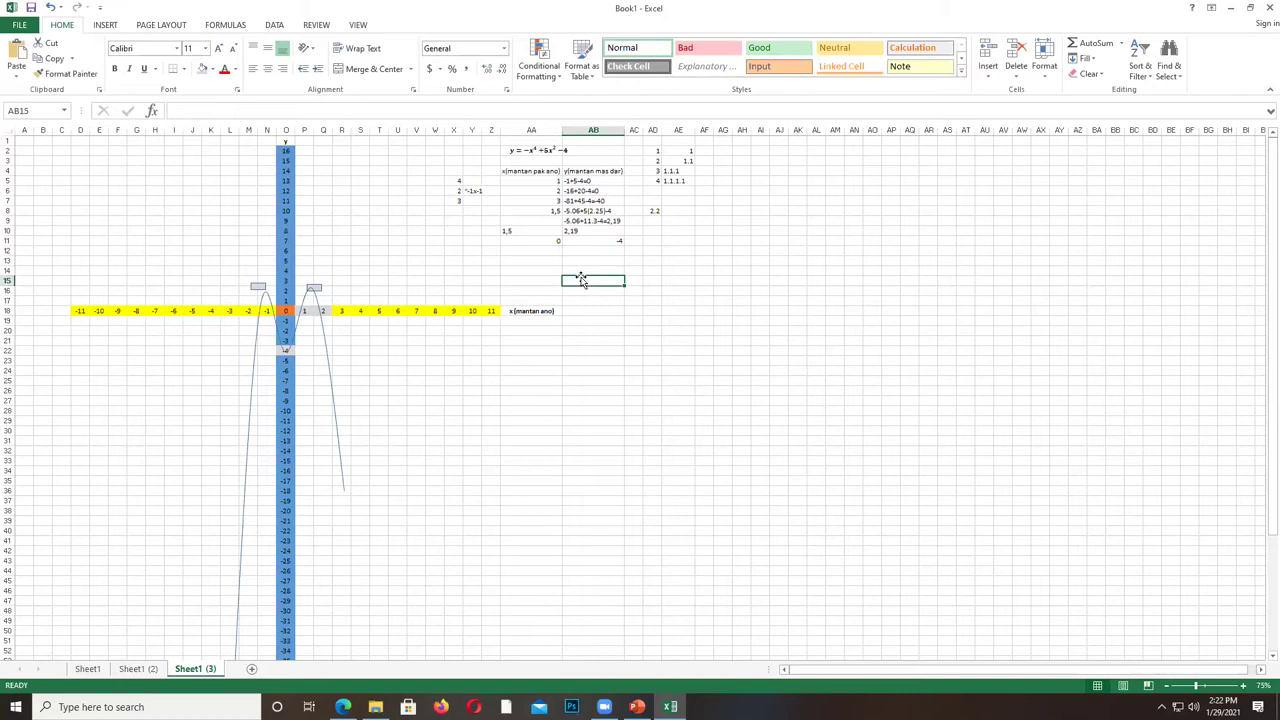
left_click(537, 278)
left_click(539, 271)
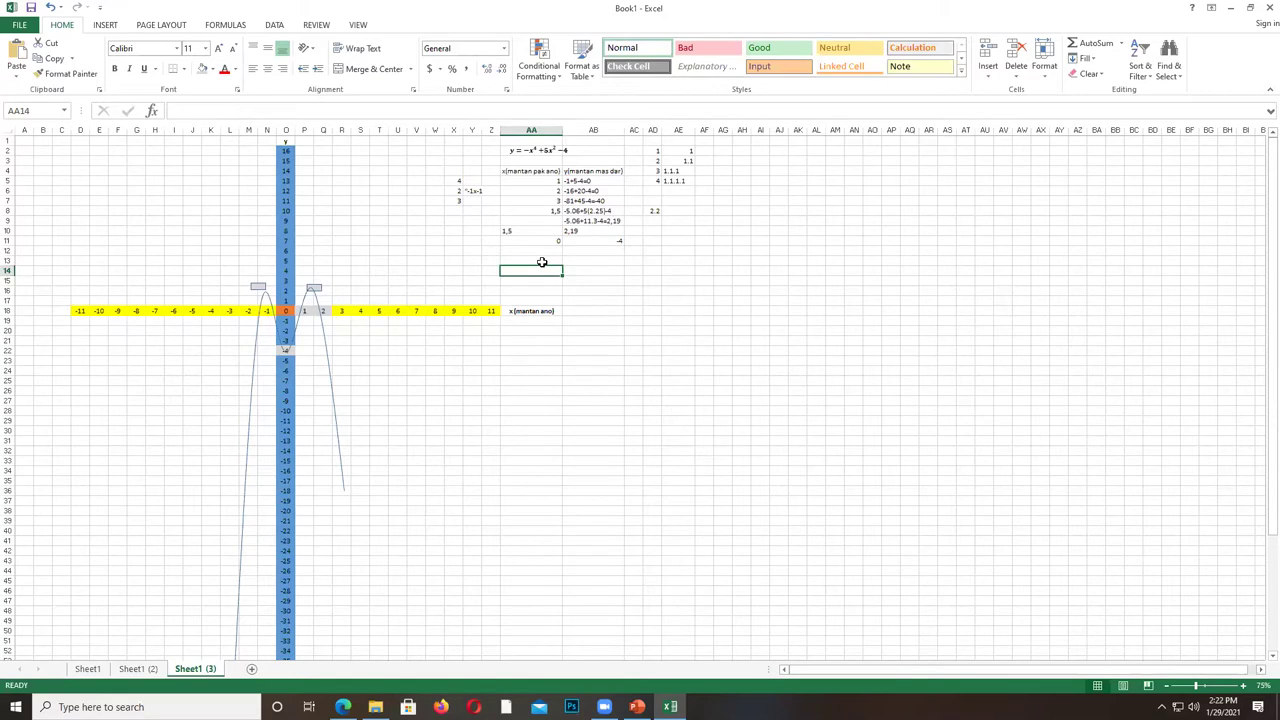
left_click(541, 262)
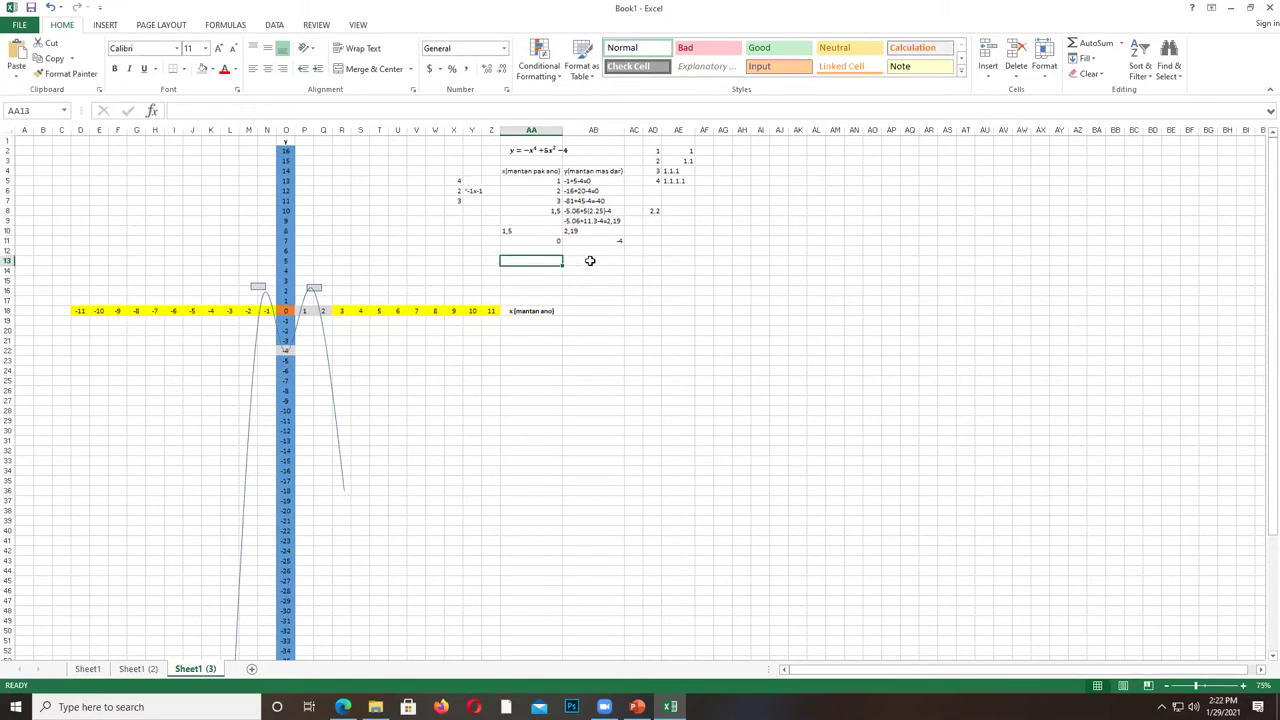
left_click(586, 269)
key("Up")
left_click(586, 271)
left_click(582, 281)
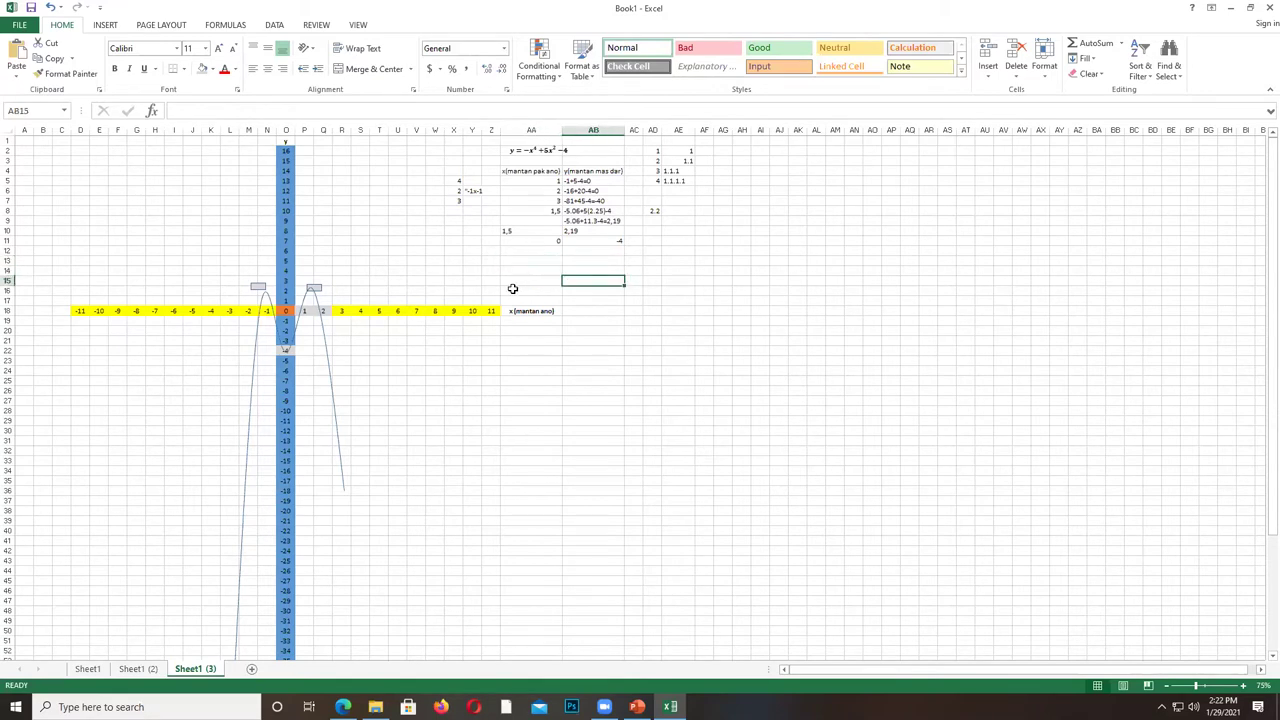
Enter 1 in cell AA13 and 1,00 in cell AB13 below the table.
left_click(512, 282)
left_click(524, 270)
left_click(534, 259)
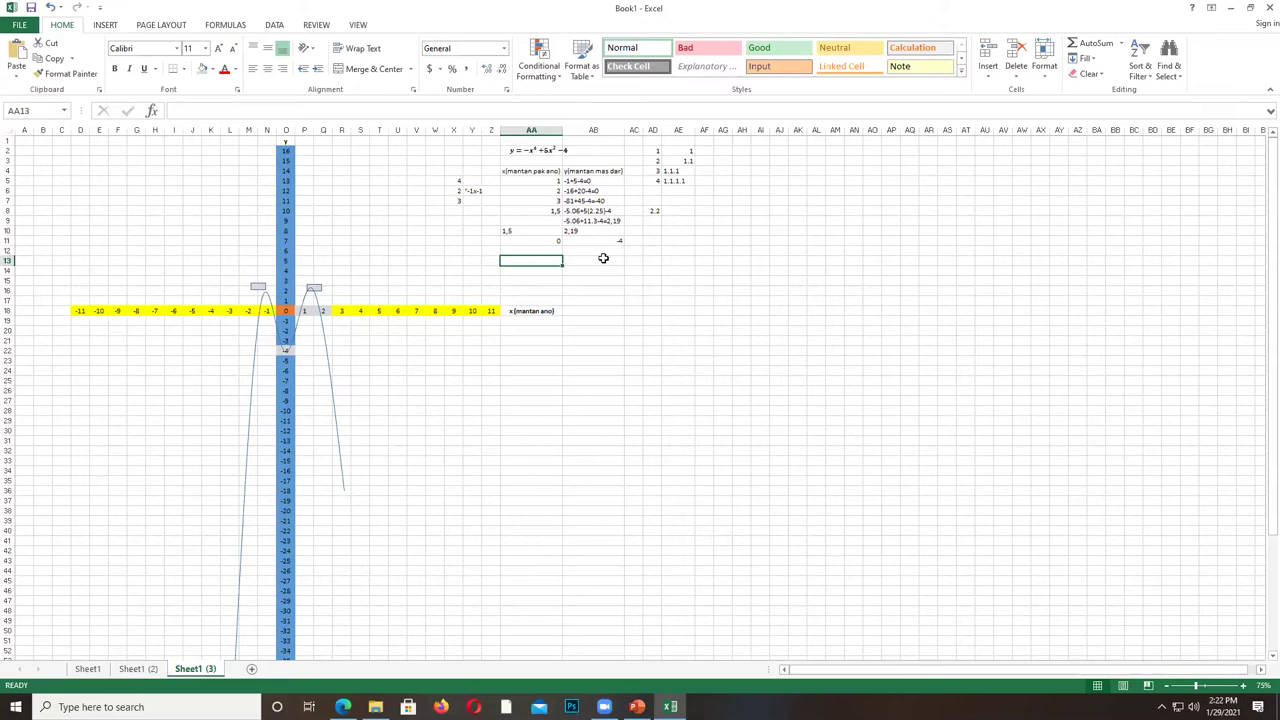
type("1")
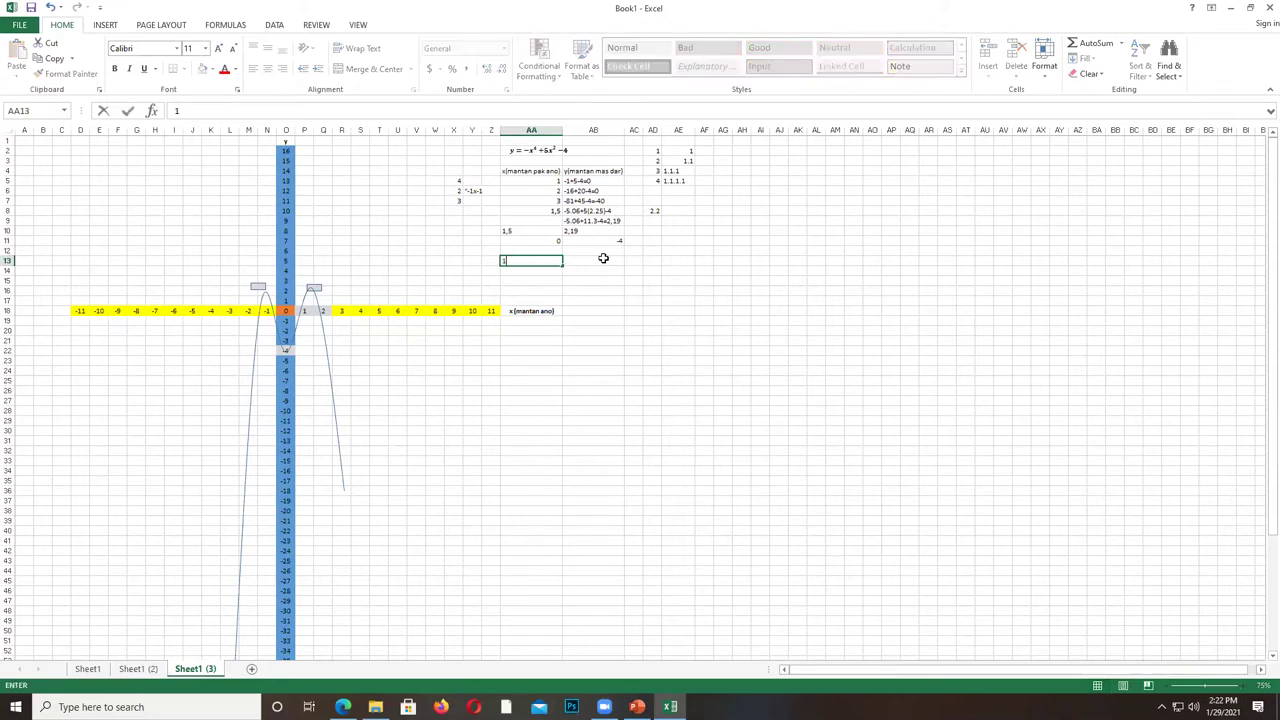
left_click(120, 26)
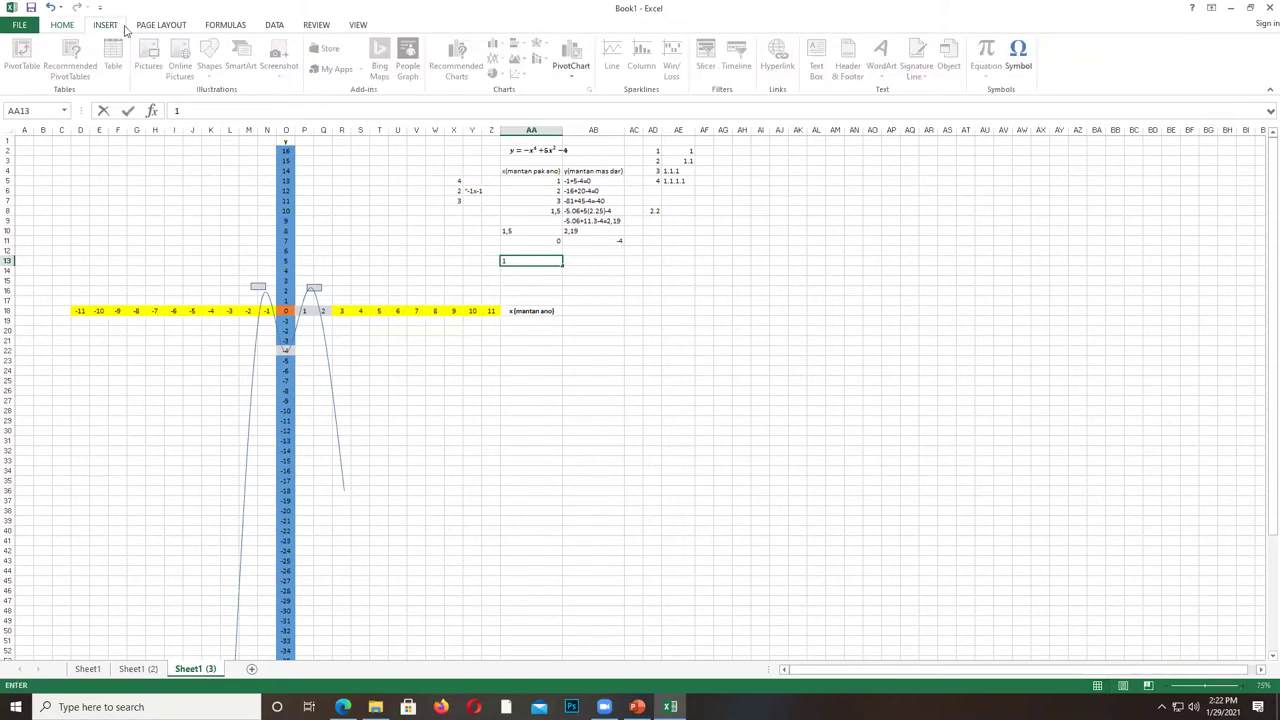
left_click(581, 260)
type("1.")
type(",08")
key("Return")
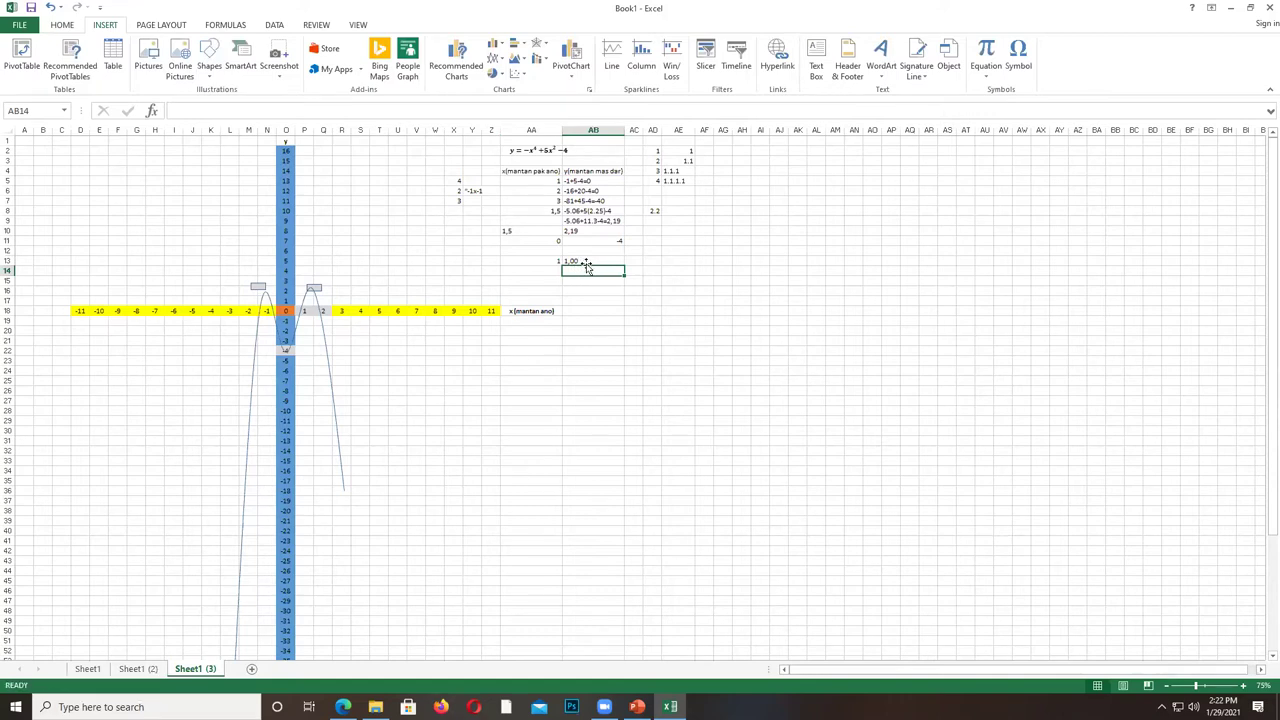
Compare the entries in cells AA13 and AB13, and clear cell AB13.
left_click(589, 261)
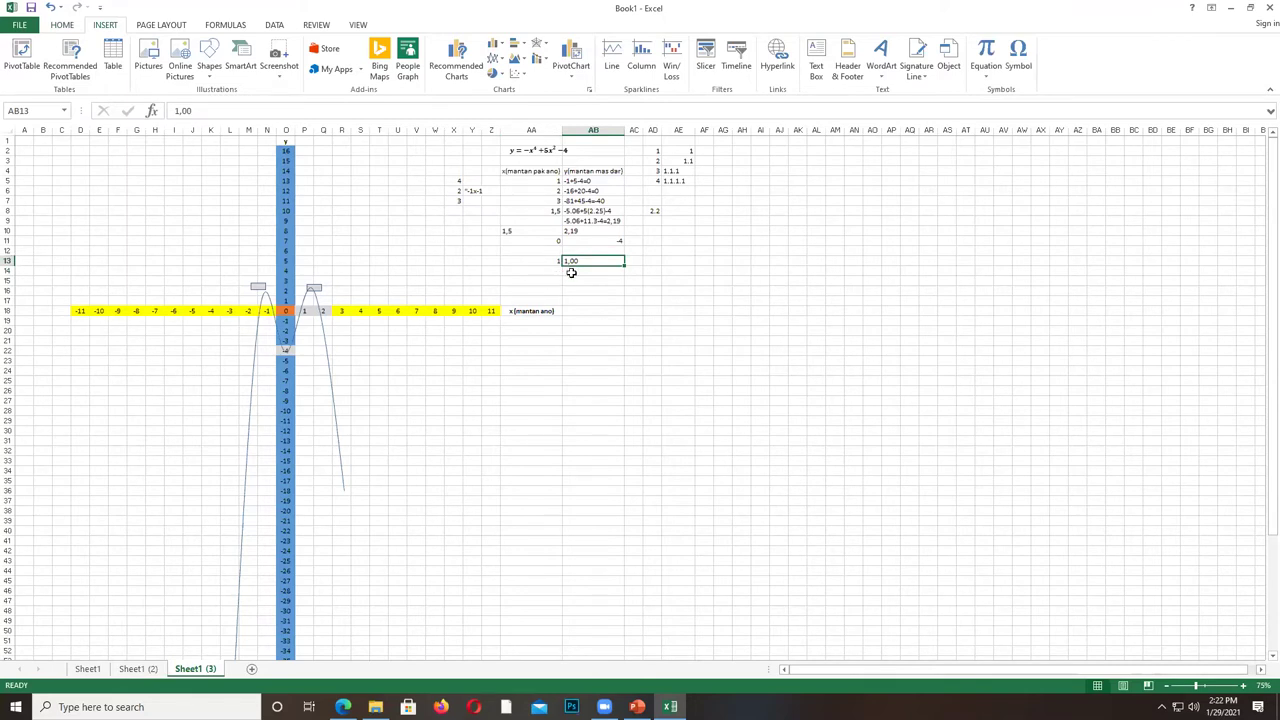
left_click(552, 263)
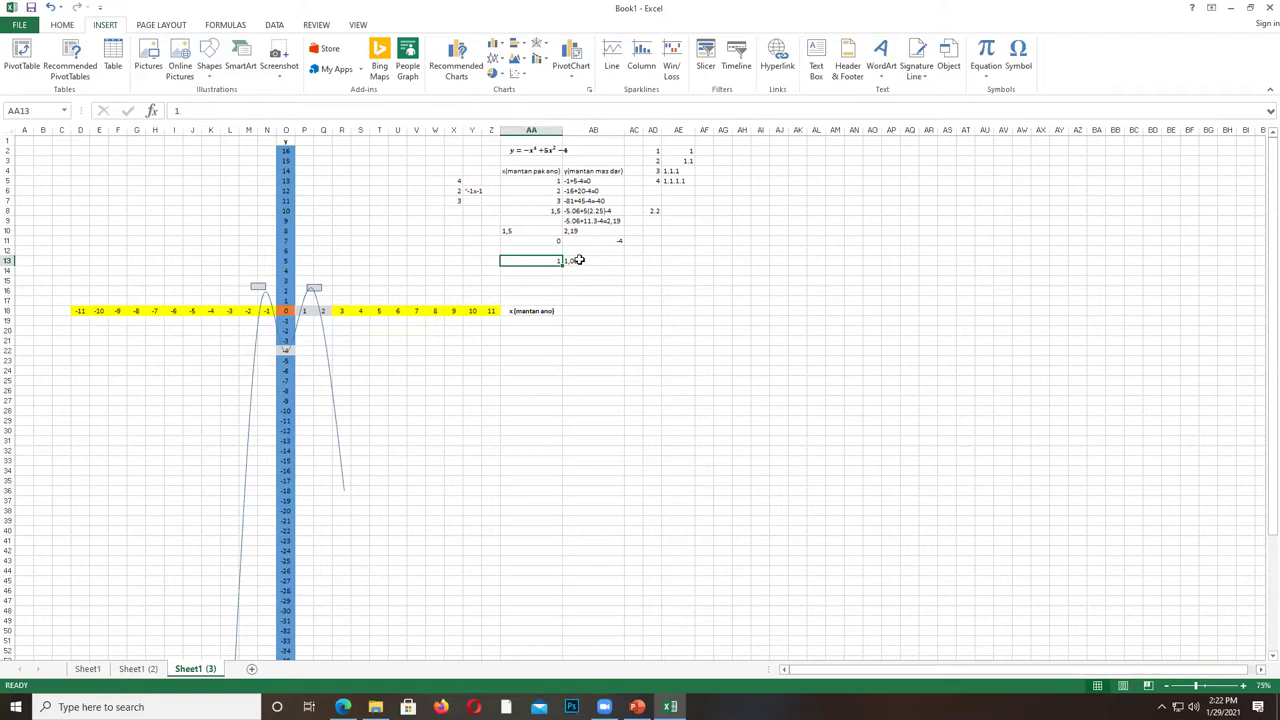
left_click(578, 261)
left_click(545, 260)
left_click(585, 261)
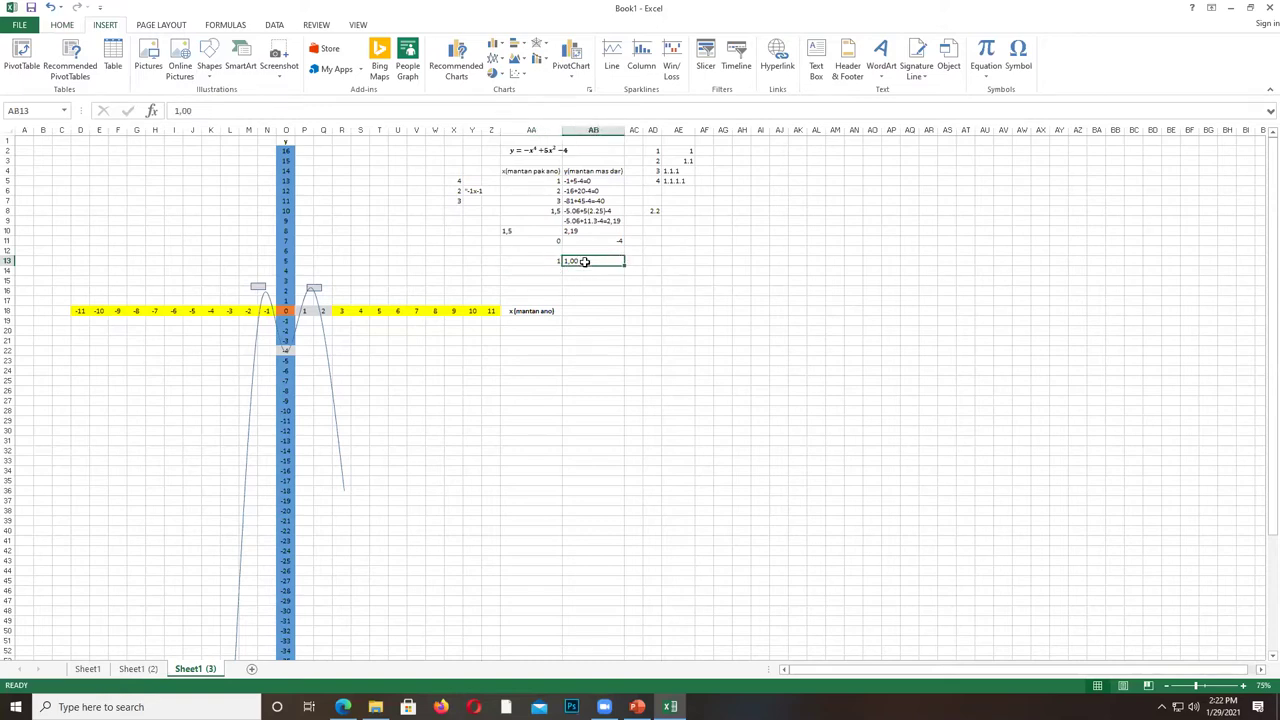
left_click(547, 263)
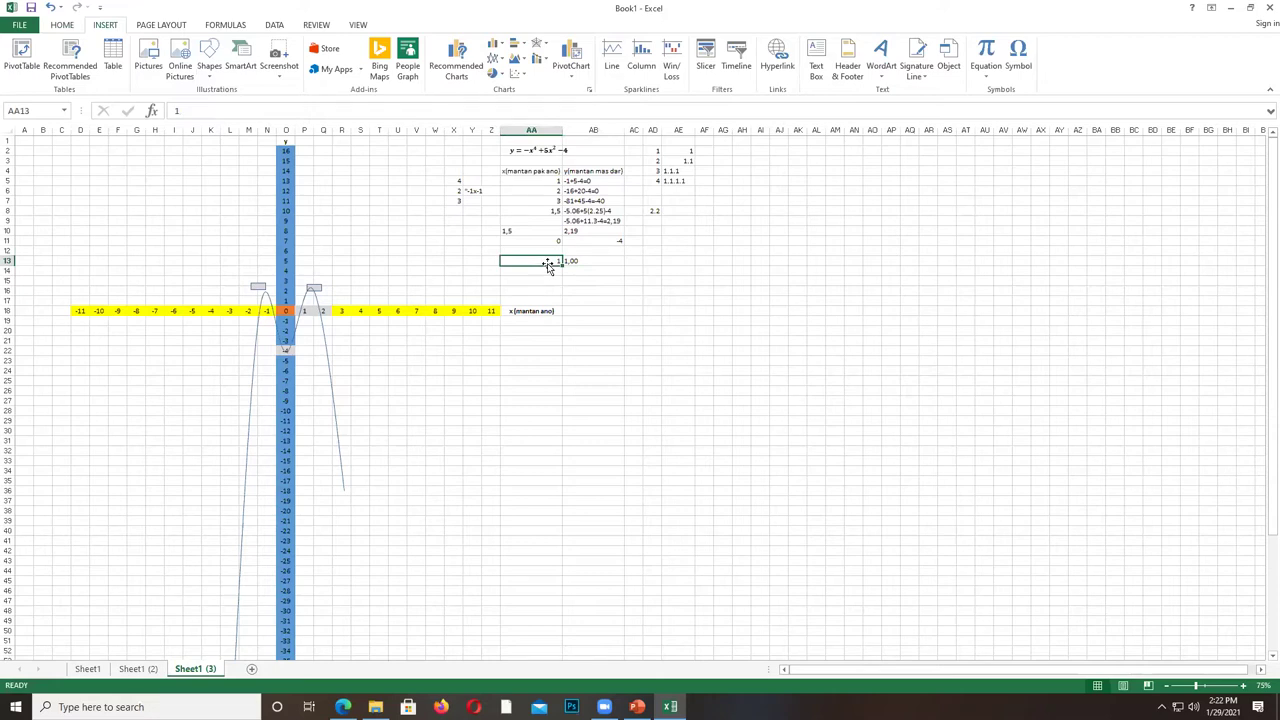
left_click(576, 261)
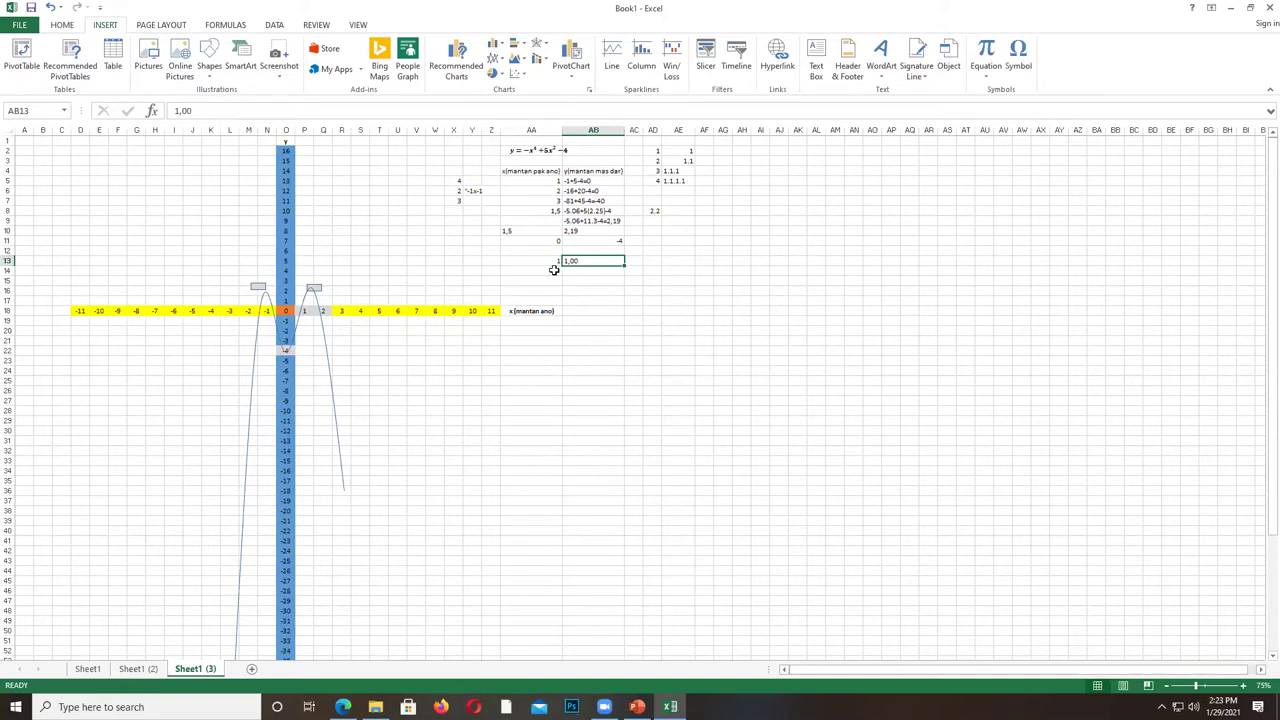
key("Delete")
left_click(553, 270)
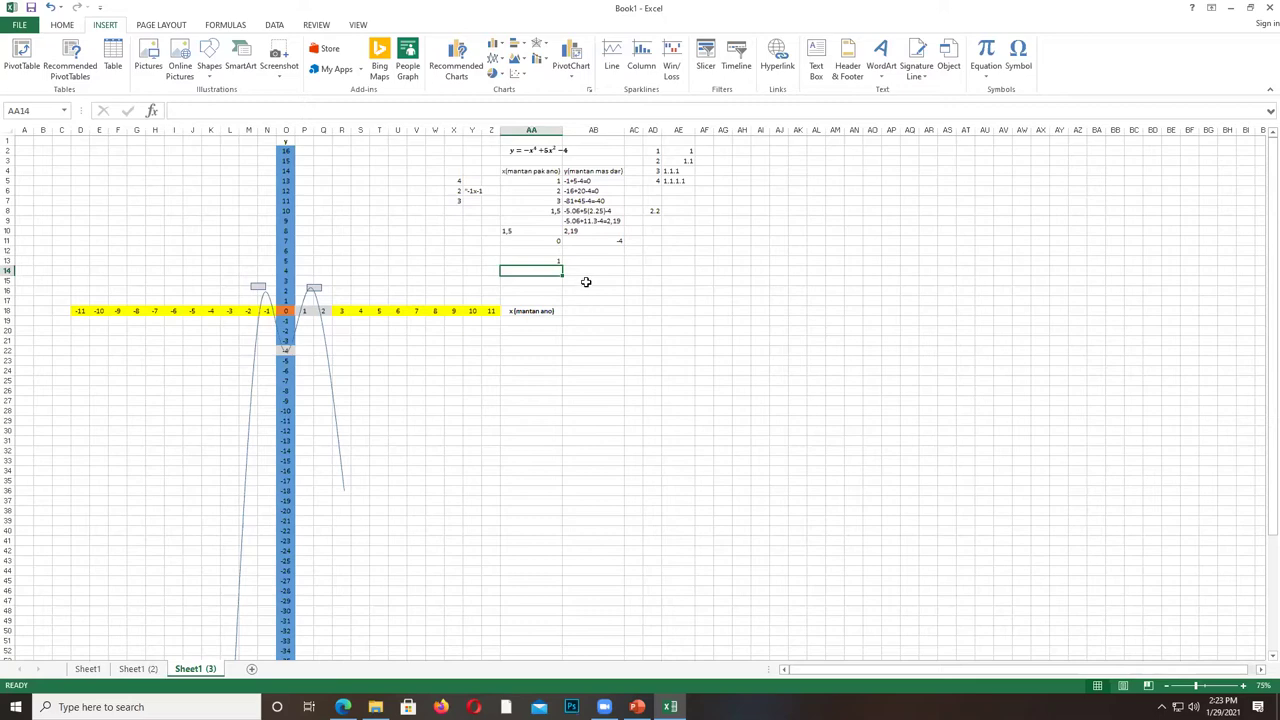
Switch to the PowerPoint presentation and compare slide 6's stationary-point graphs with slide 7's y = x^4 - 4x^3 + 5x^2 curve.
left_click(637, 707)
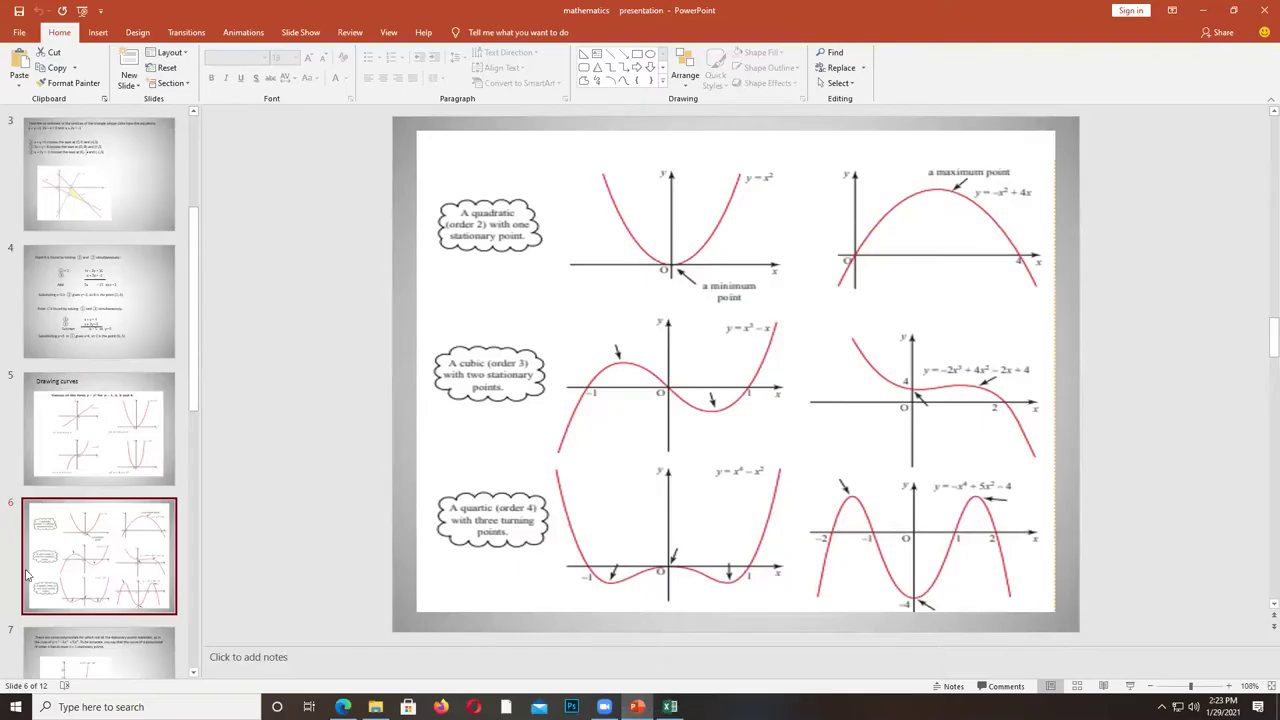
scroll(99, 400, "down", 4)
left_click(99, 300)
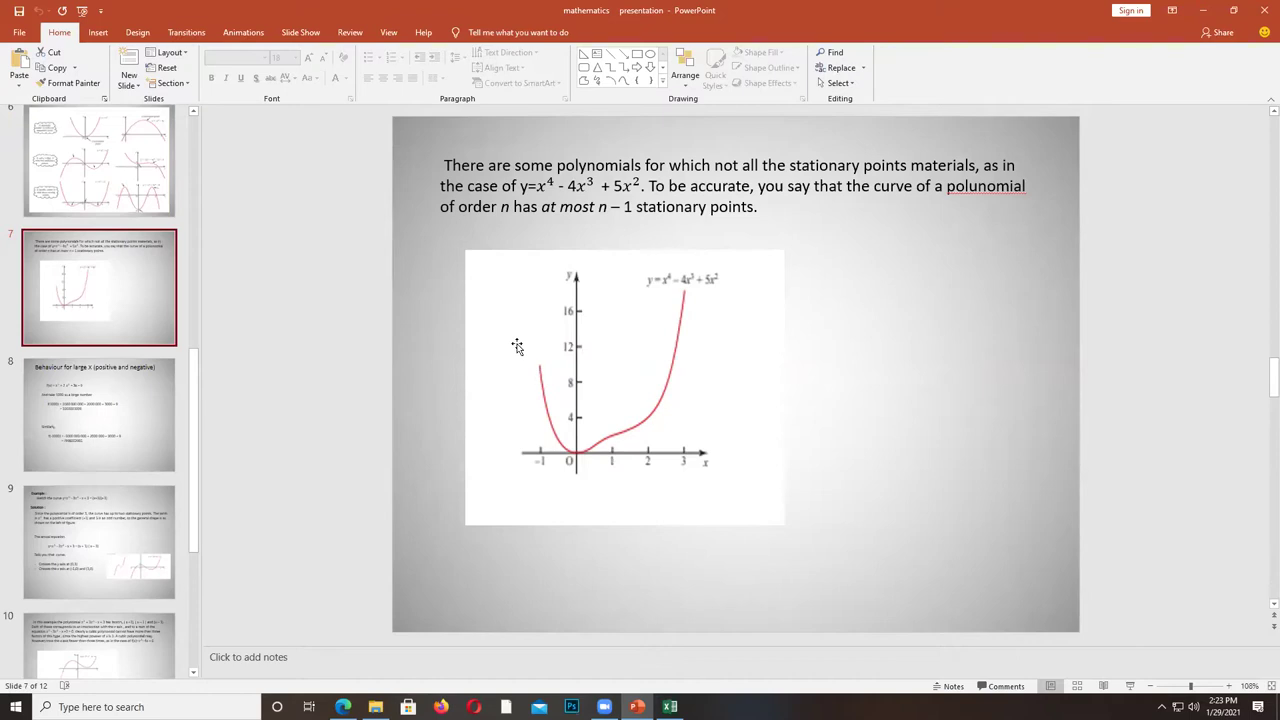
left_click(152, 150)
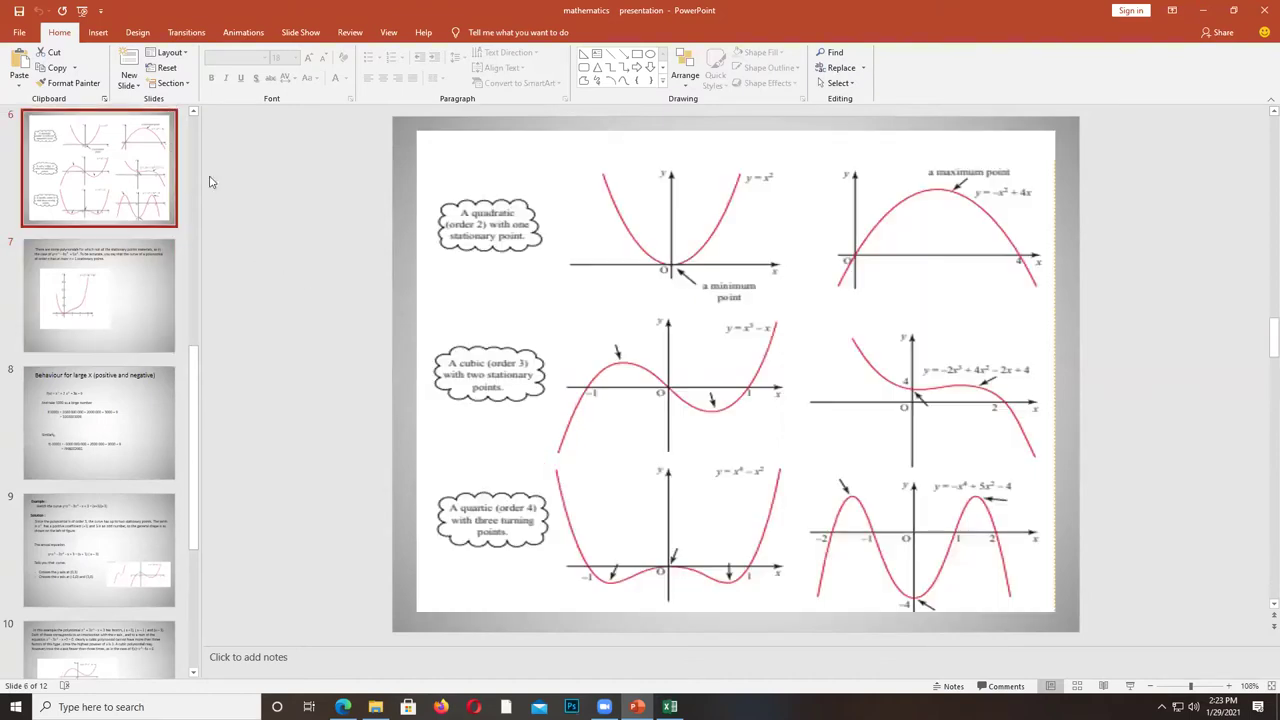
left_click(152, 327)
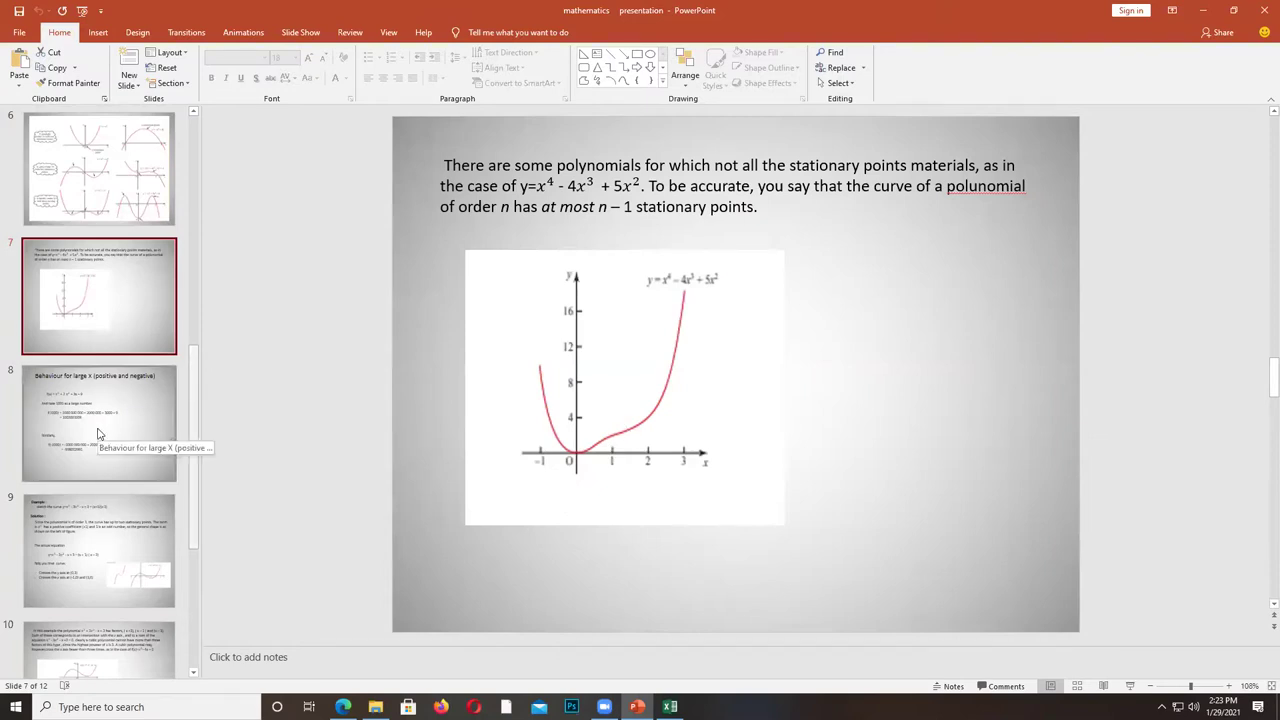
left_click(67, 203)
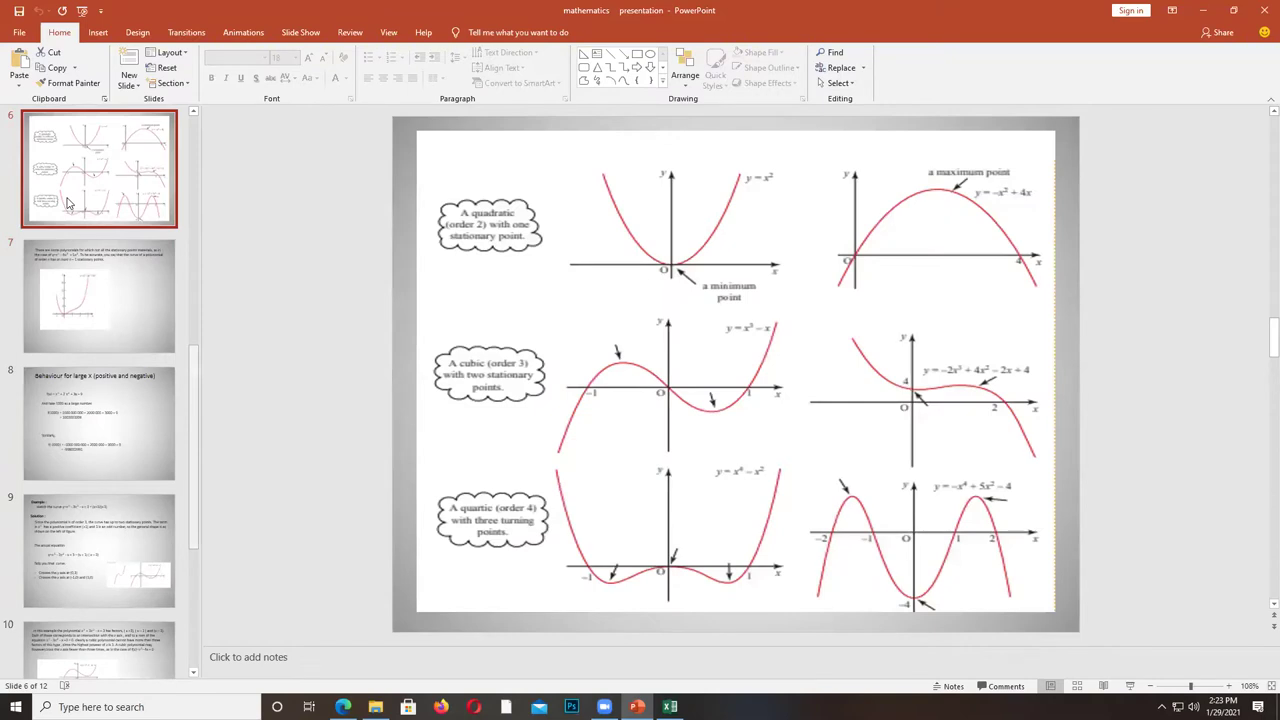